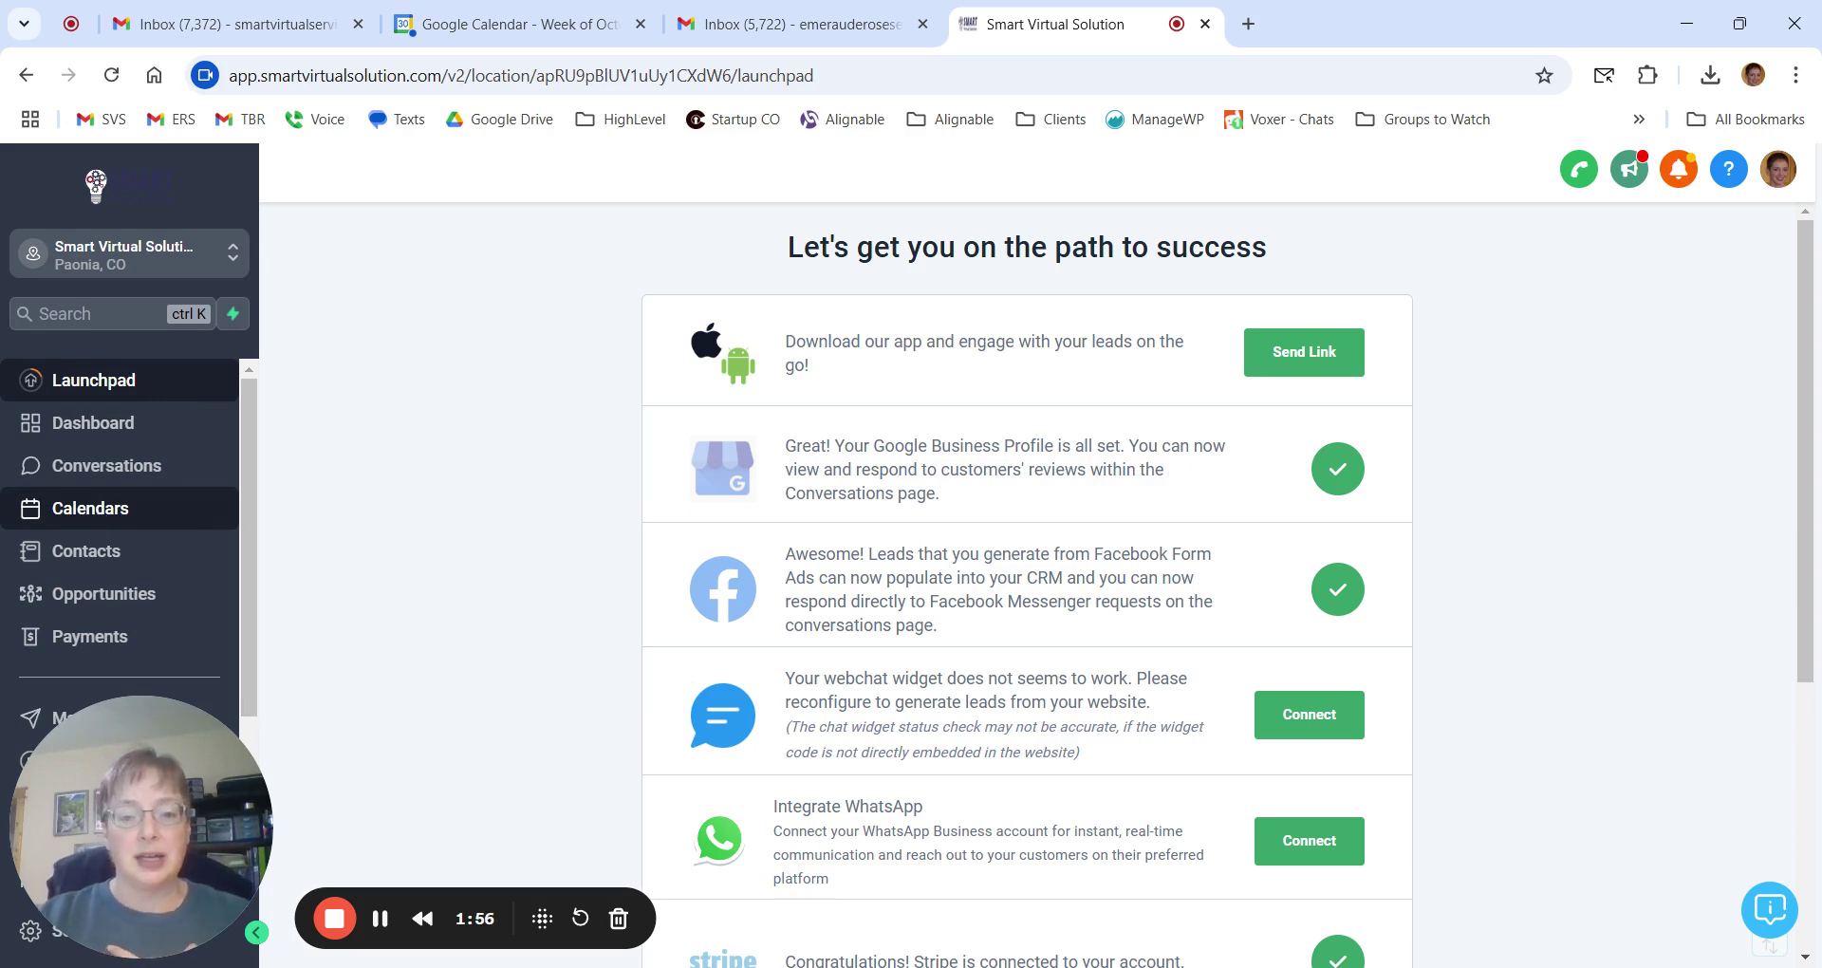
Open Calendars and scroll the Oct 27 – Nov 2, 2024 week to its afternoon events.
click(100, 513)
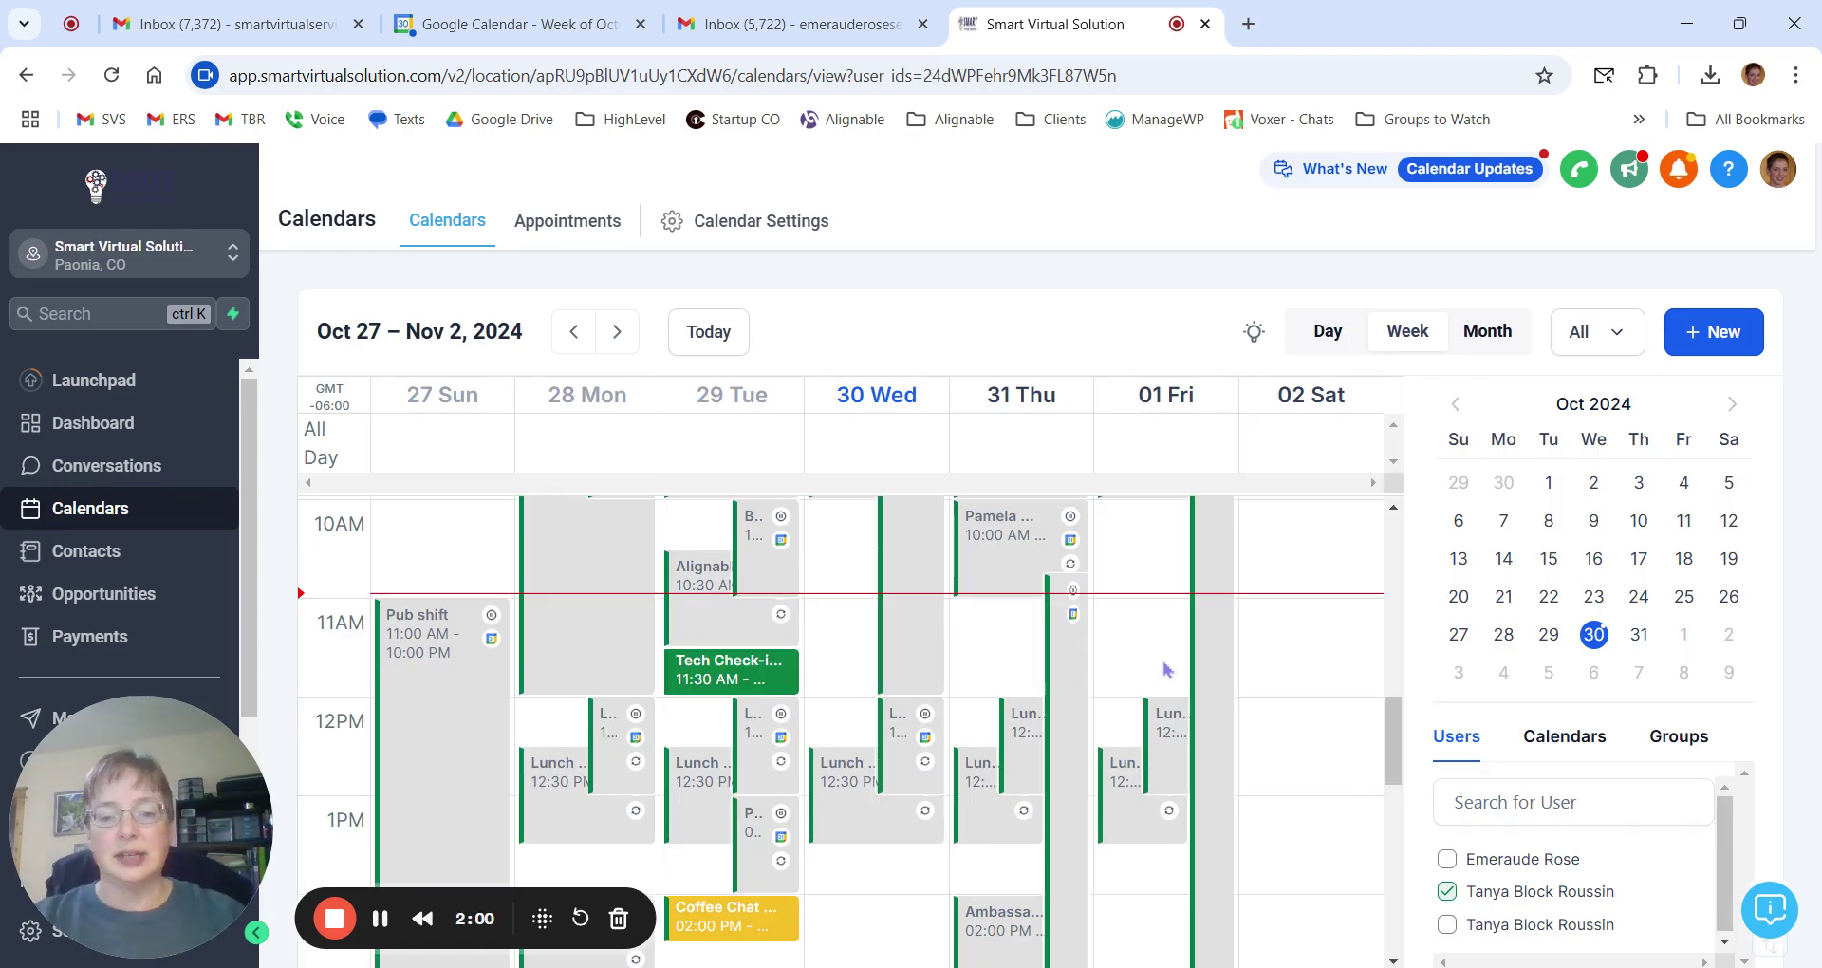
scroll(977, 721, down, 2)
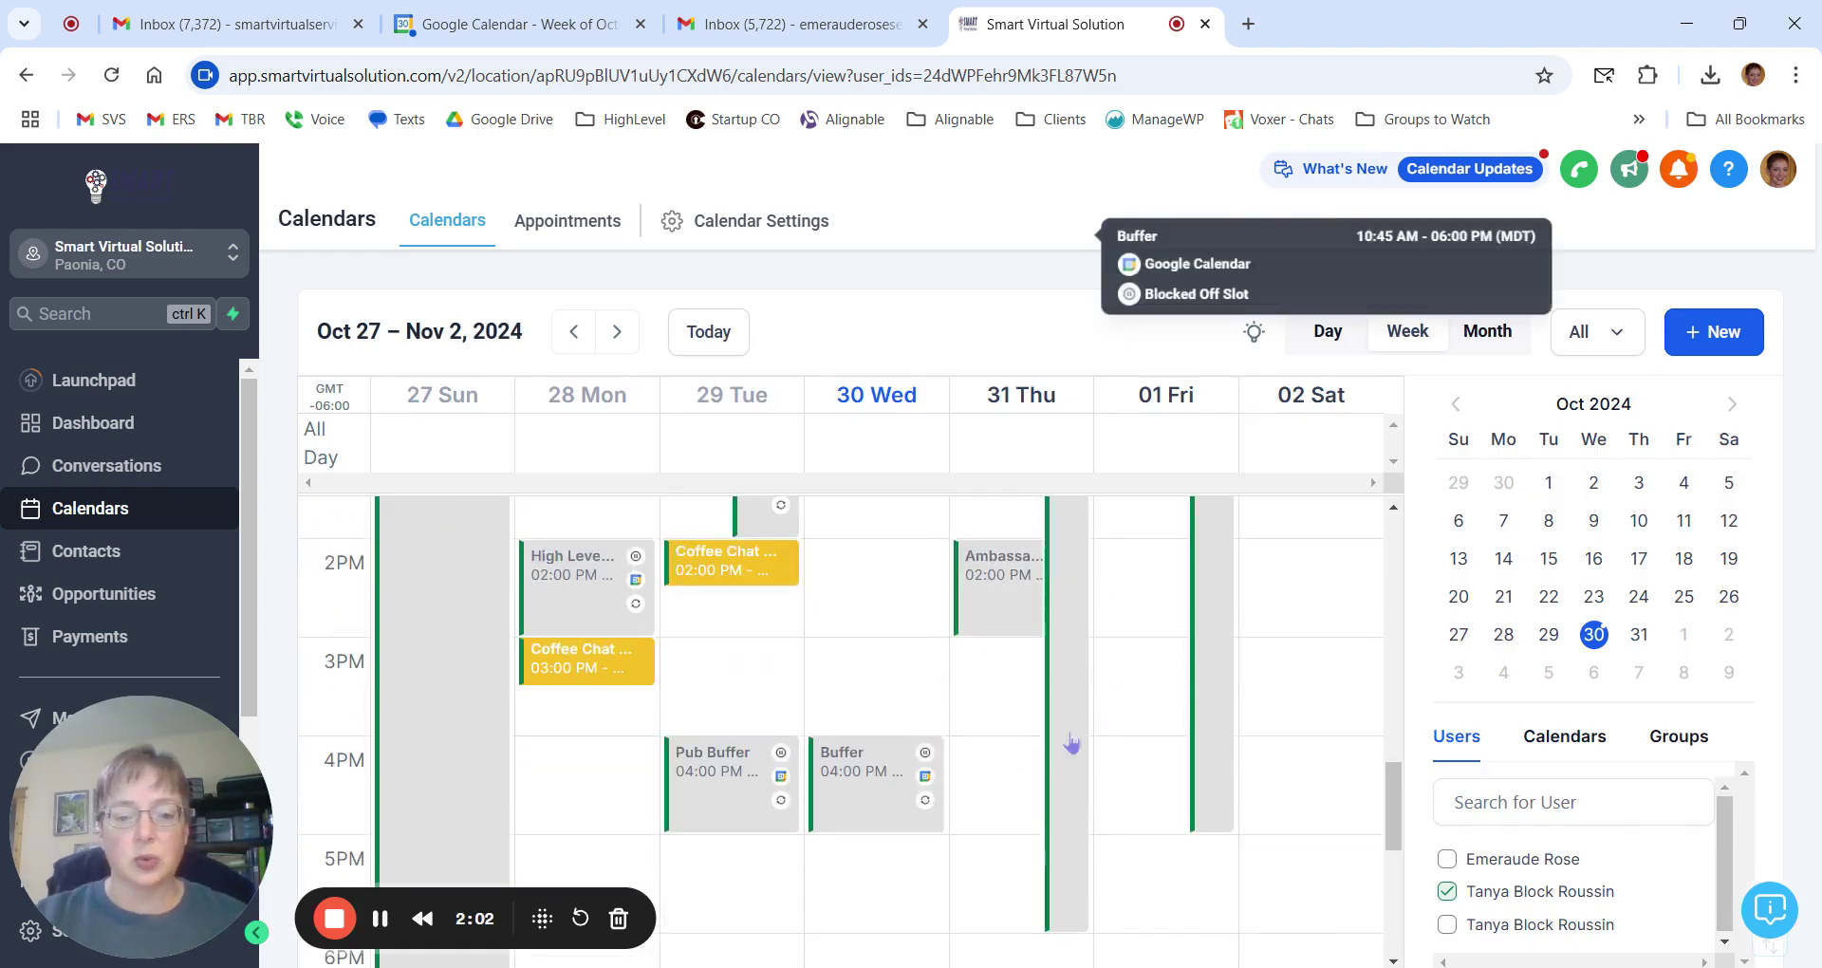
scroll(761, 784, down, 3)
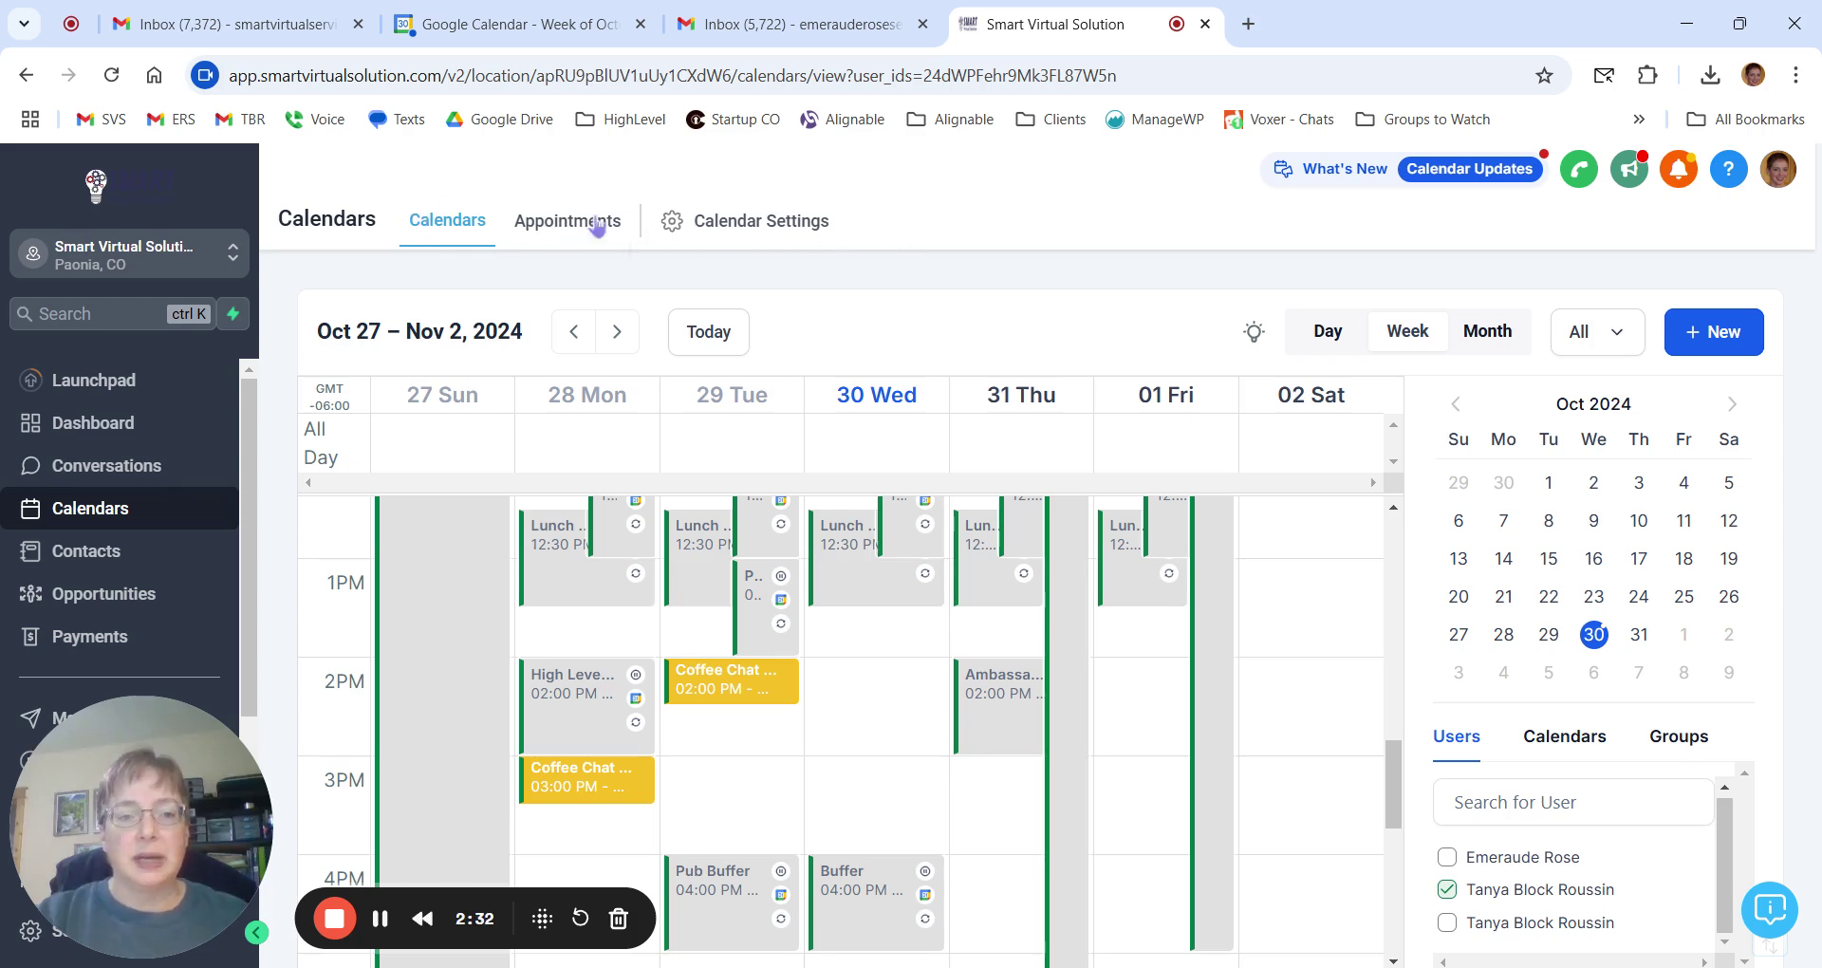
List all appointments under All and preview the third appointment's status options without changing them.
click(568, 226)
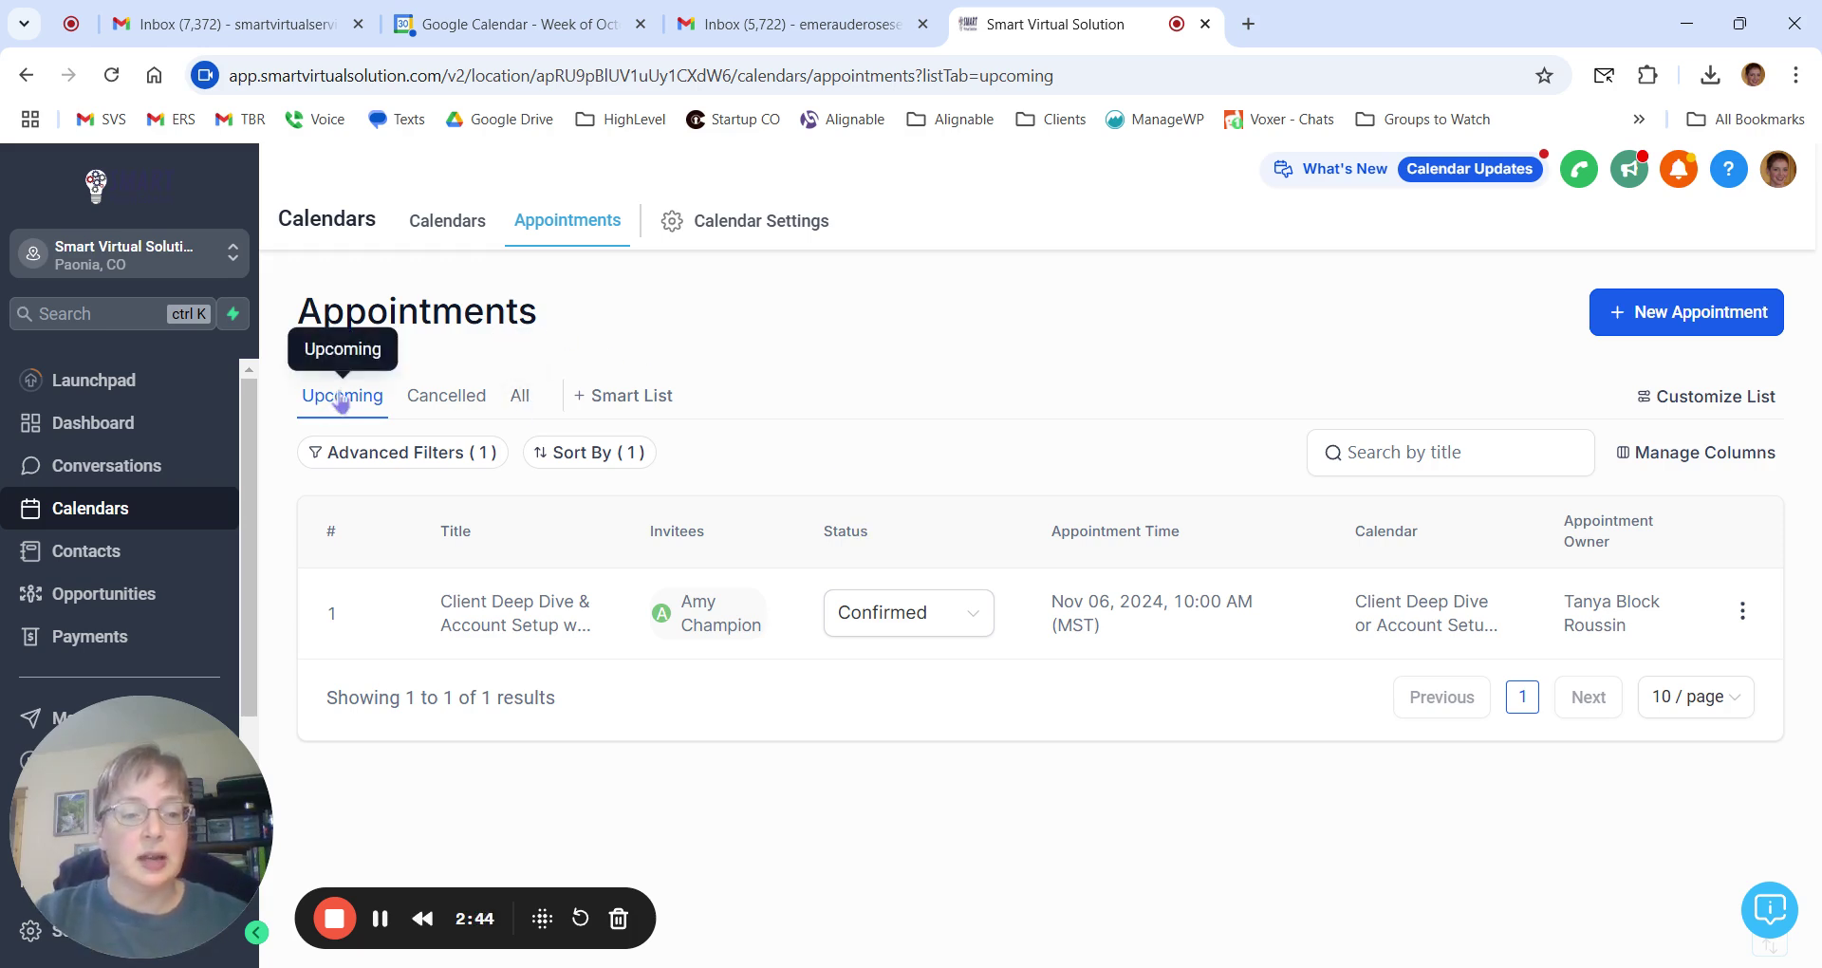
click(521, 402)
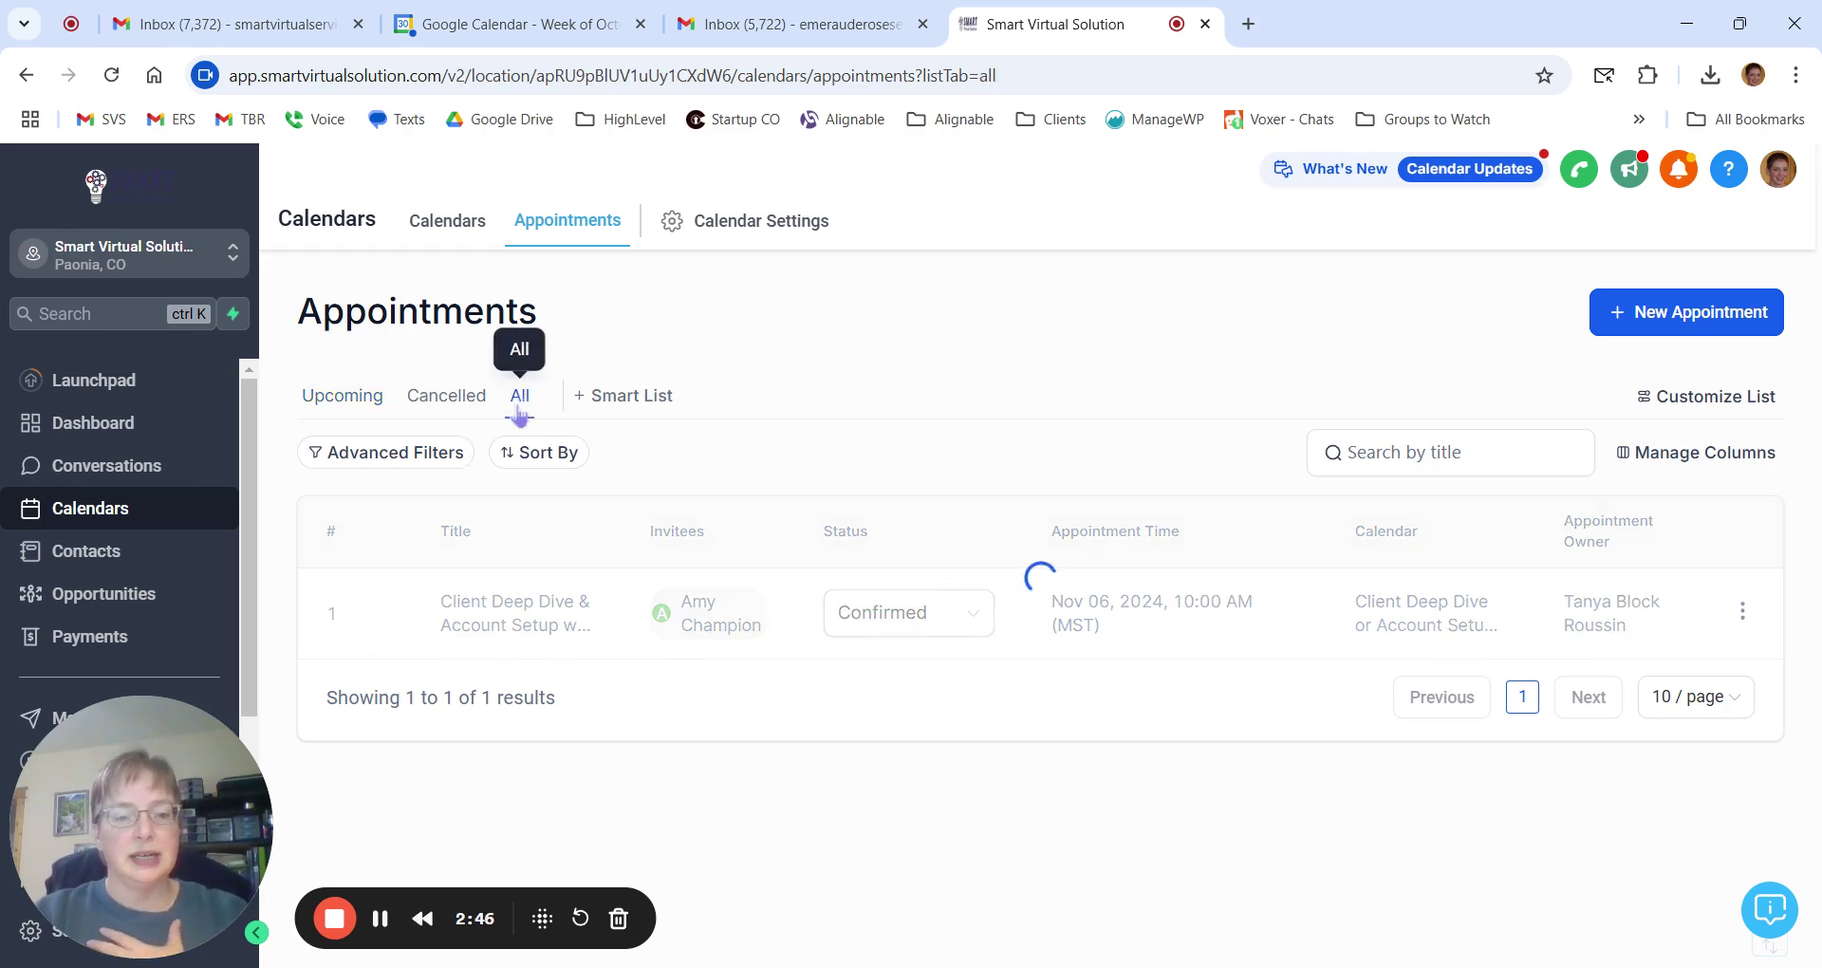
scroll(846, 496, down, 2)
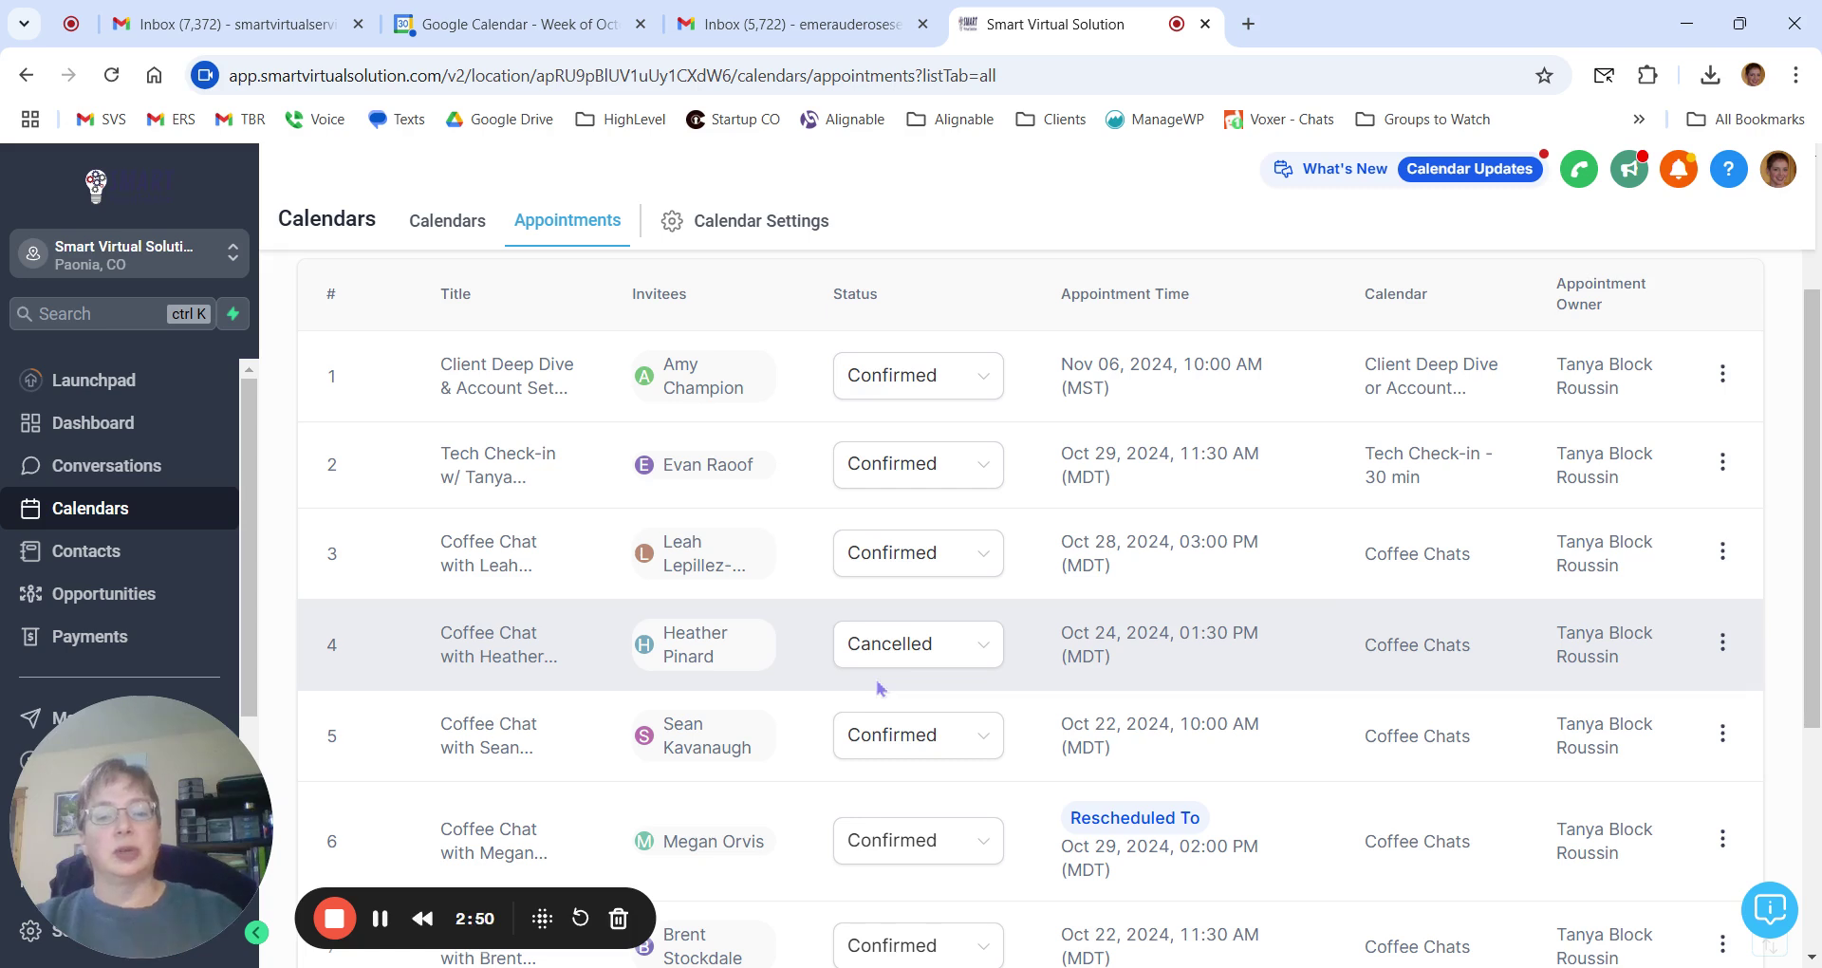
click(985, 568)
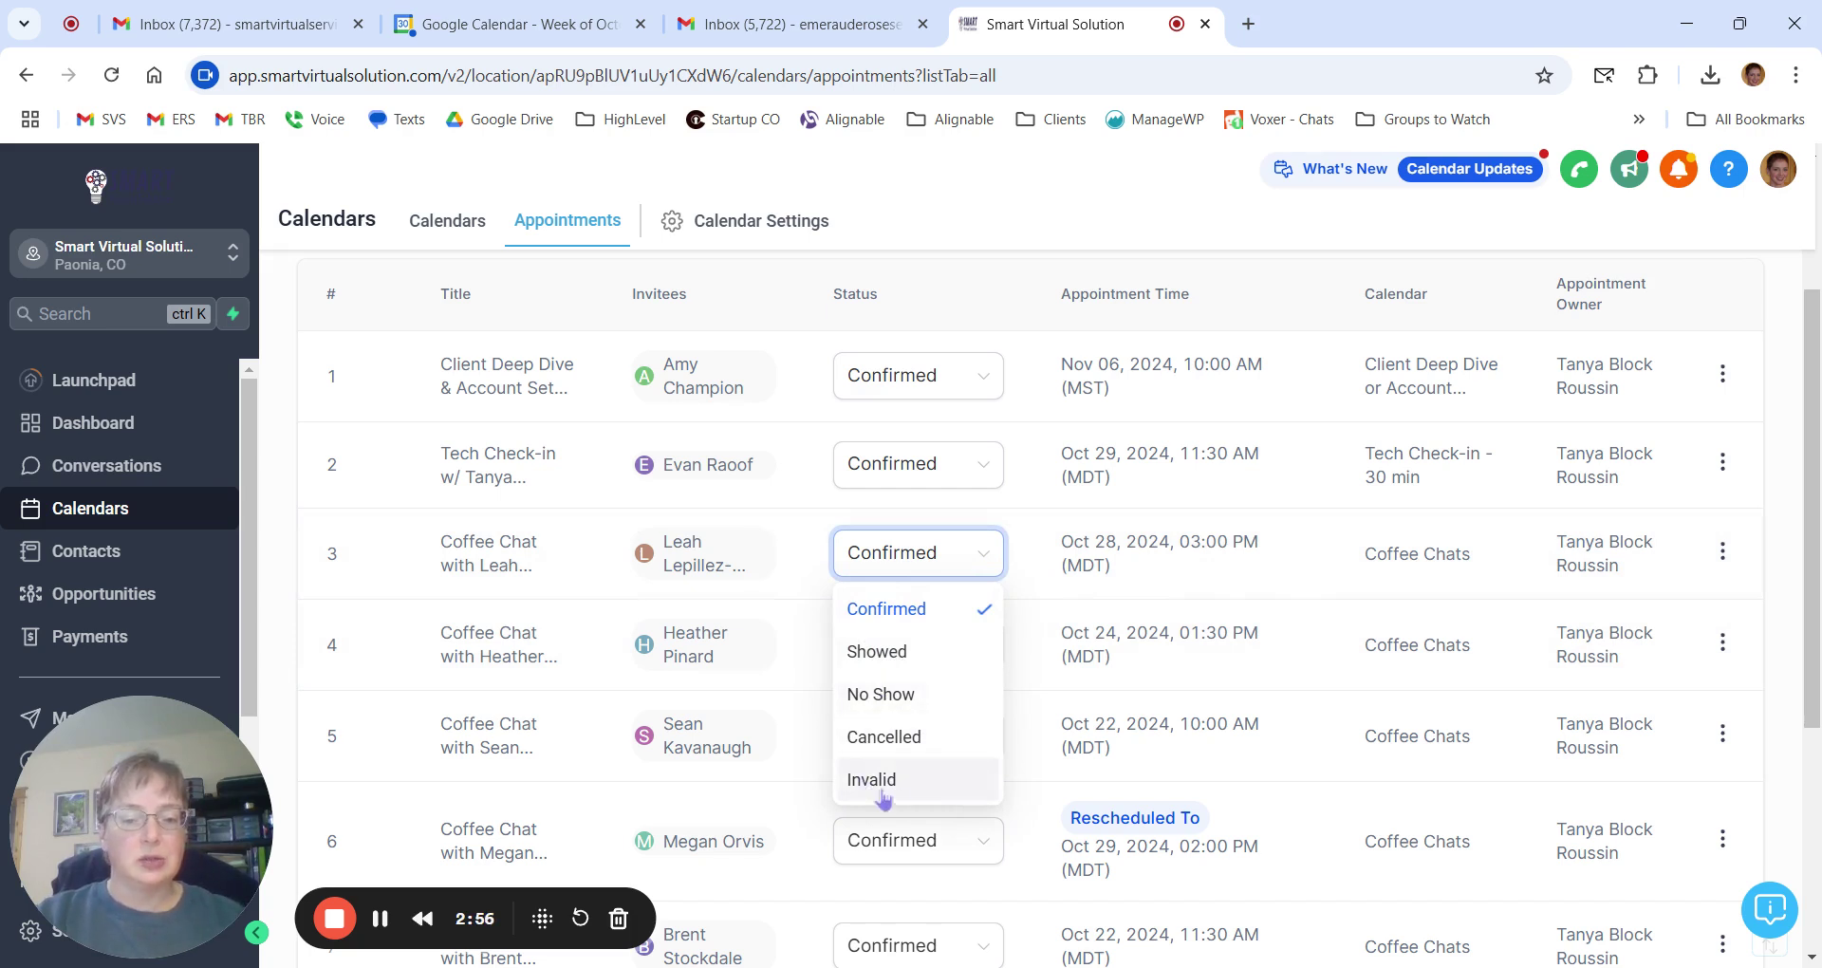
click(1263, 316)
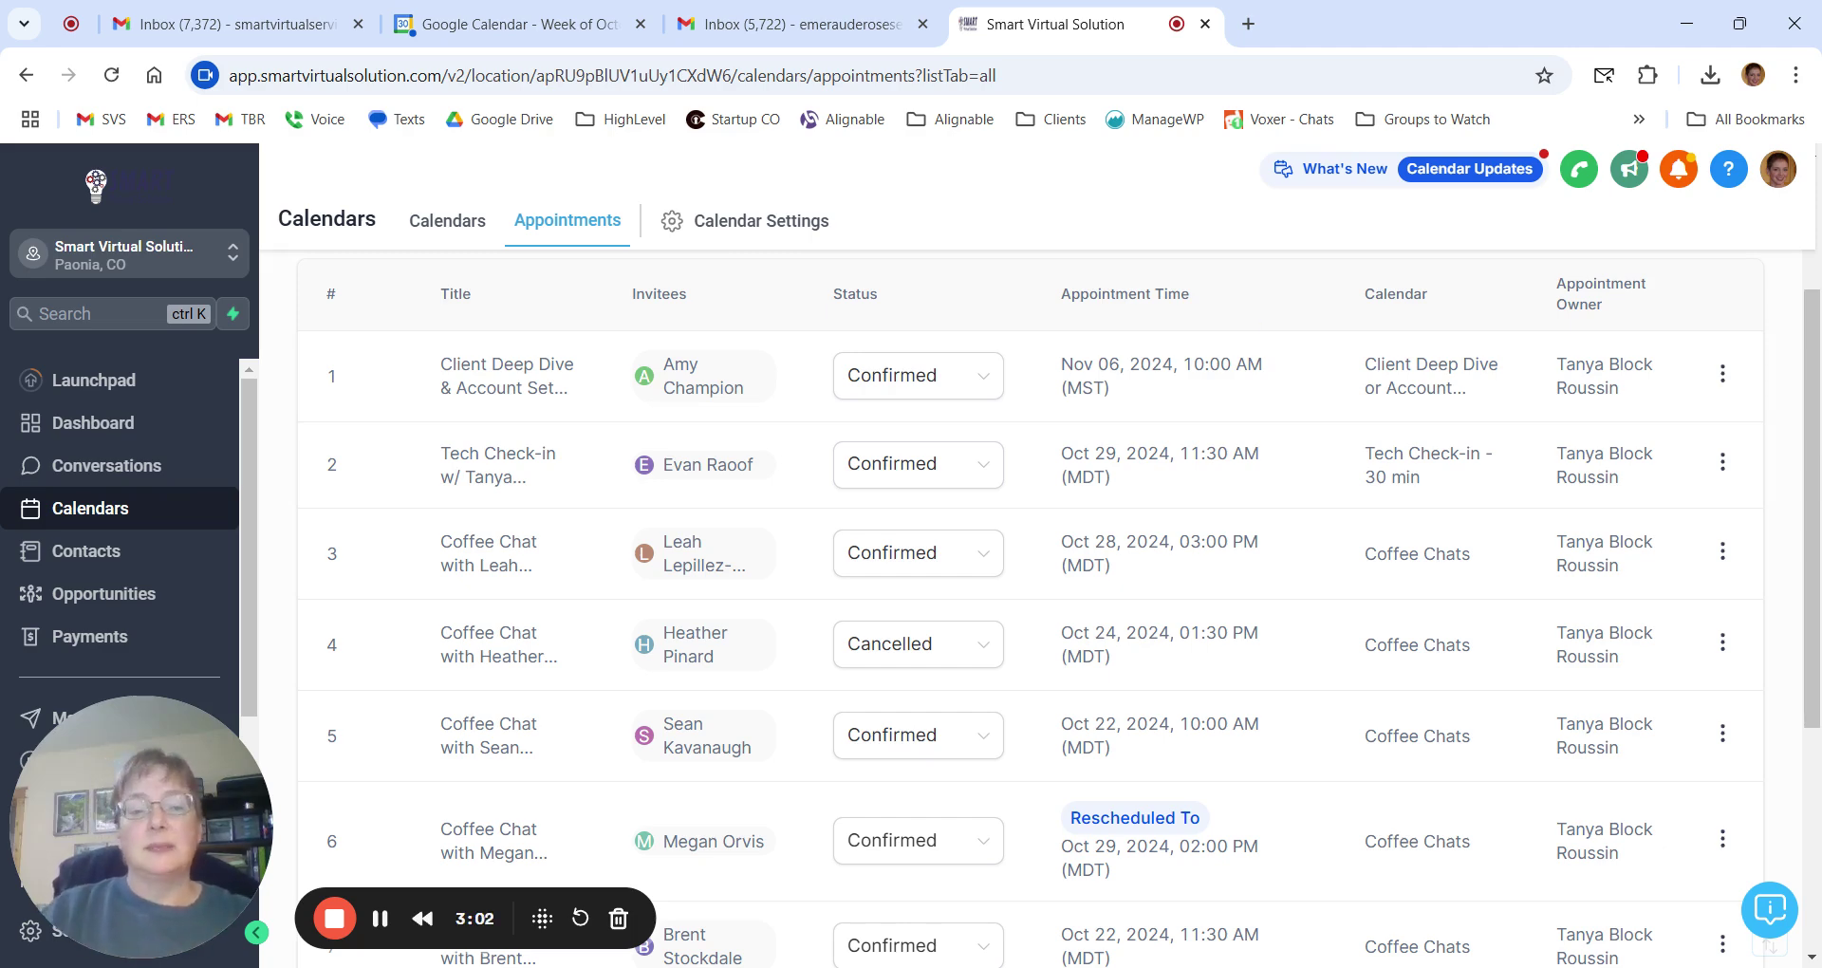
scroll(1261, 313, up, 3)
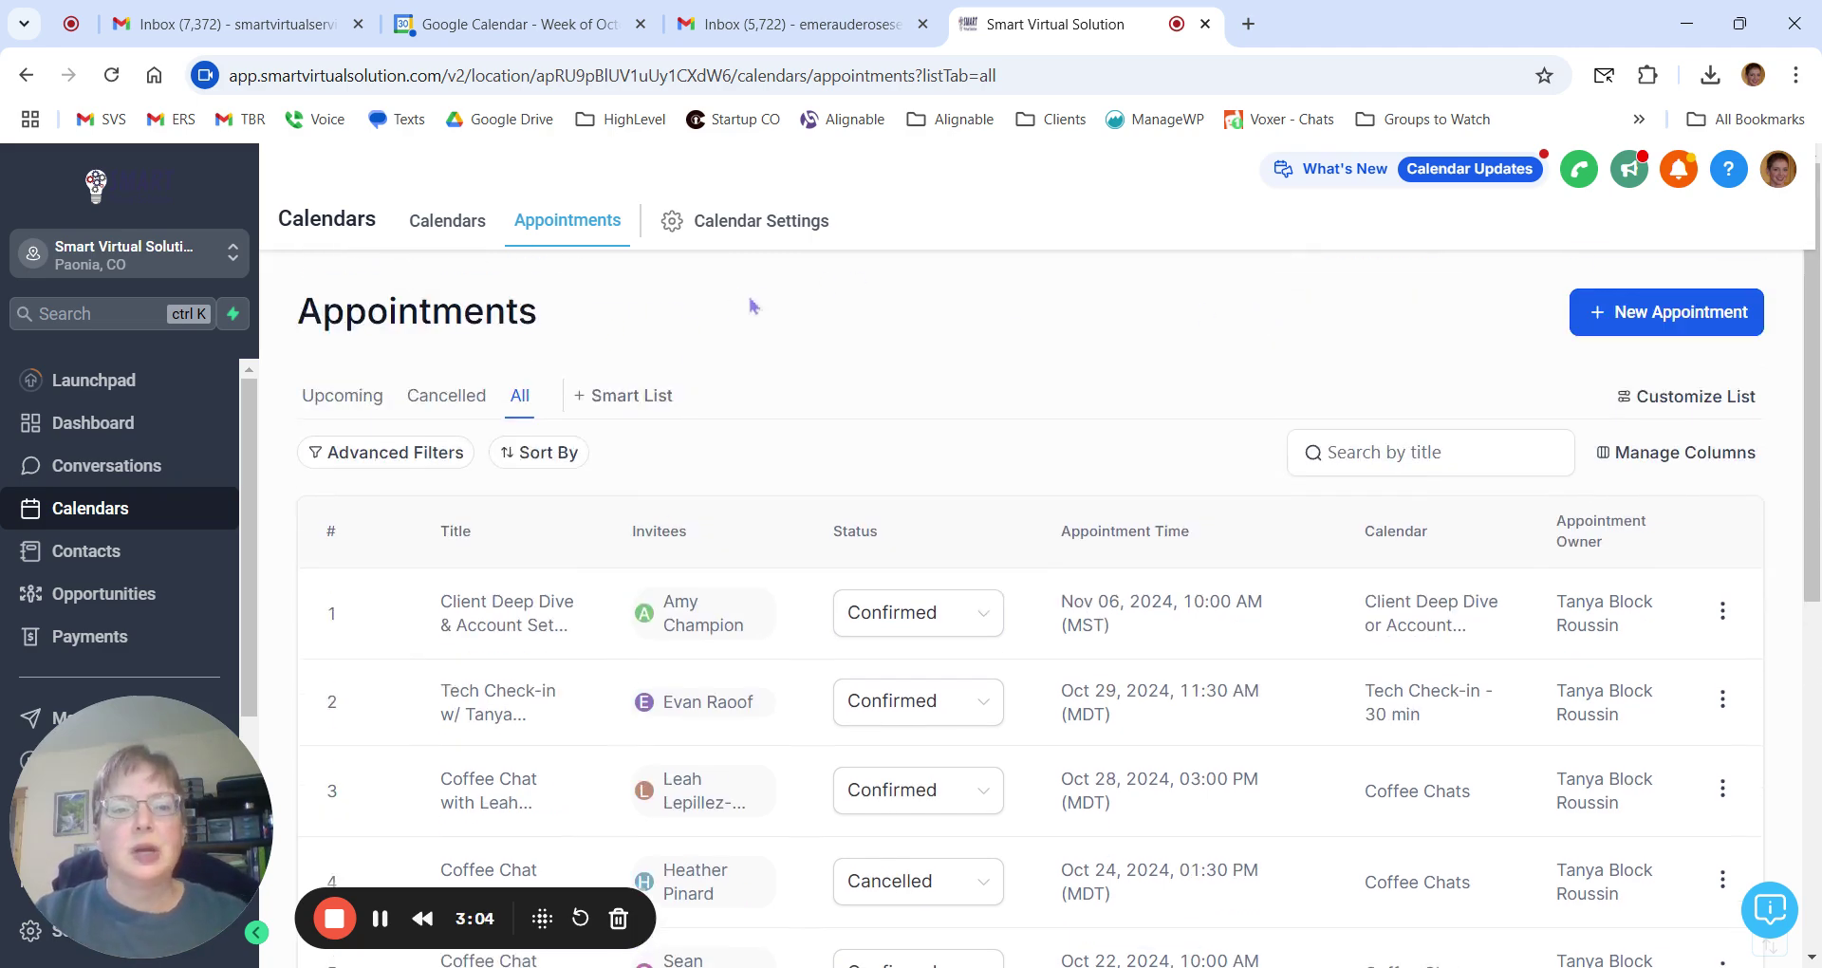
Open Calendar Settings and scroll through calendars such as Smart Send Power Hour and Power Hour Service.
click(778, 228)
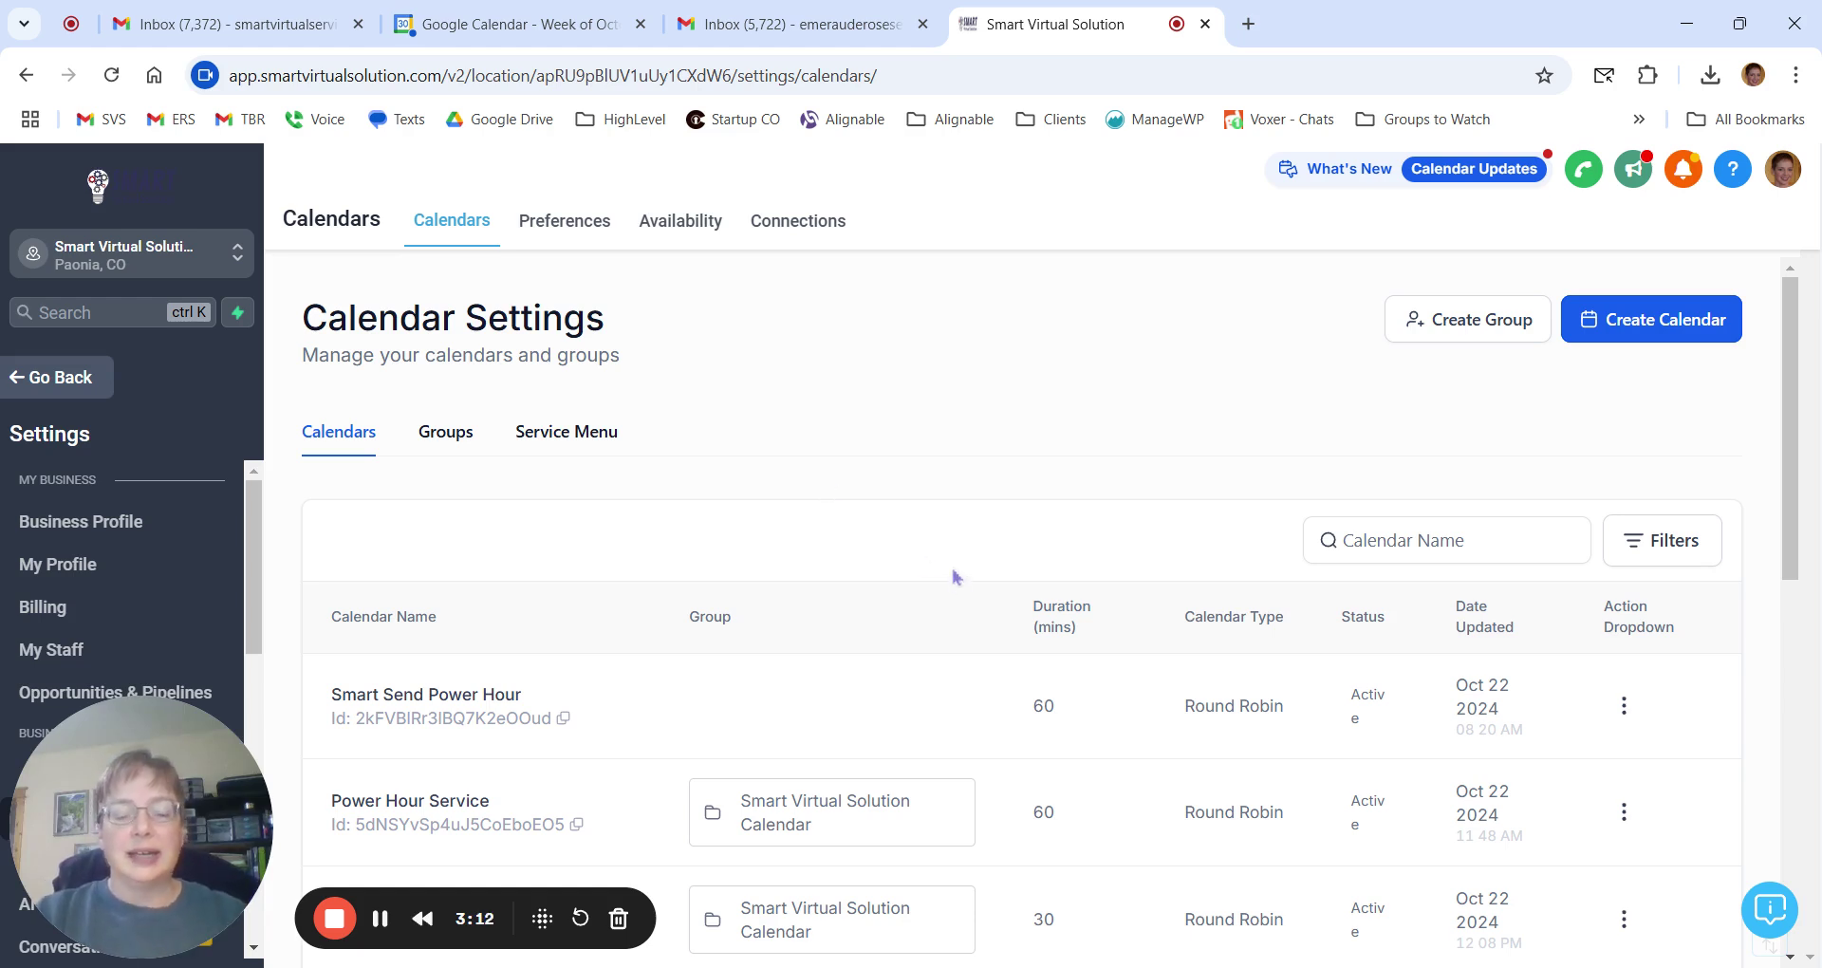
scroll(954, 577, down, 1)
scroll(954, 577, down, 1)
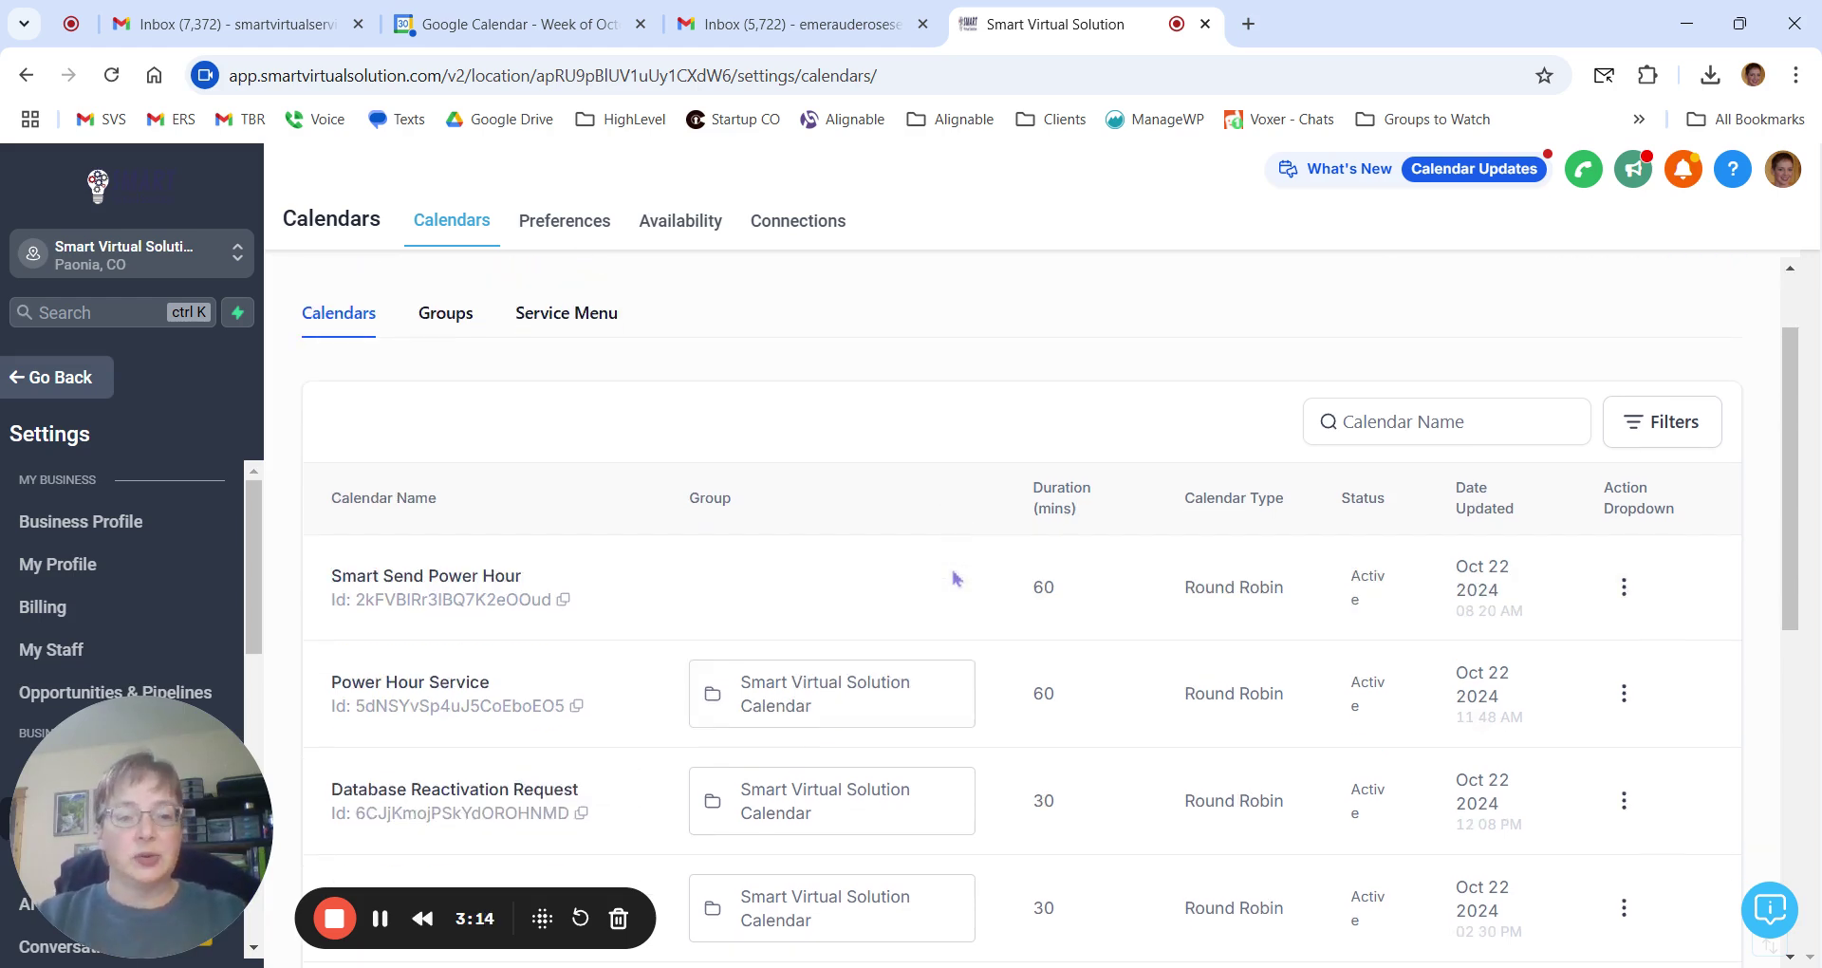
scroll(954, 577, up, 1)
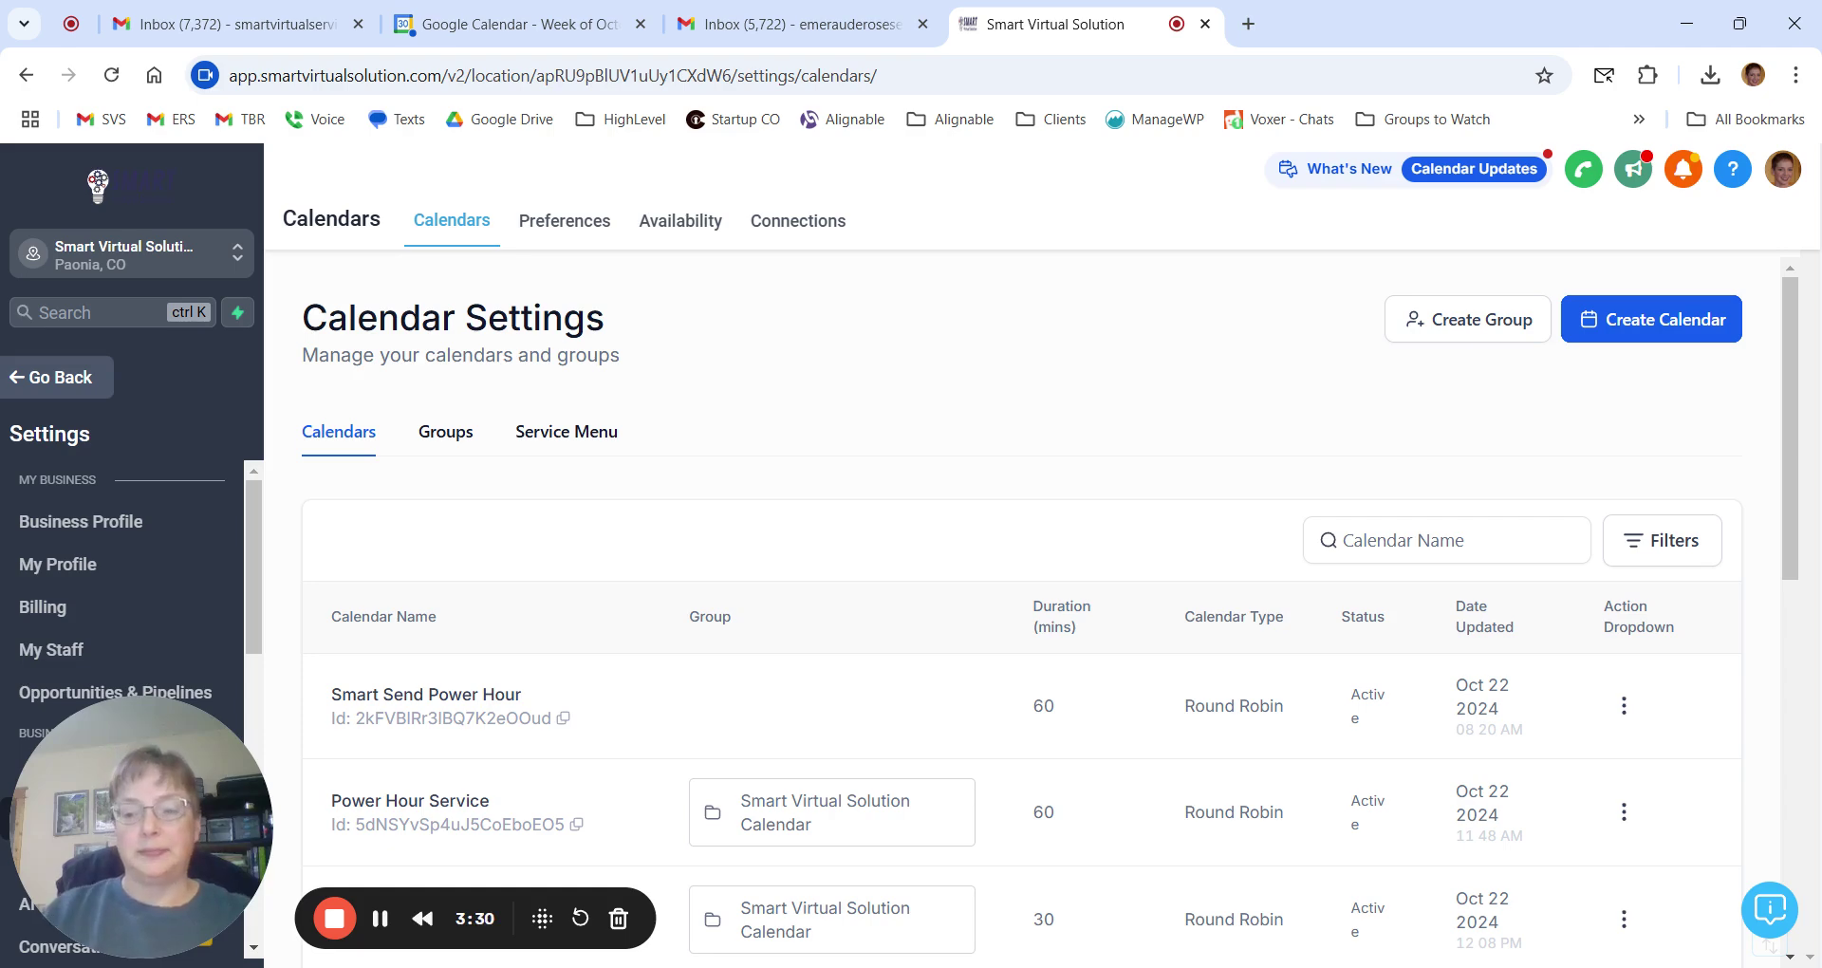
Start a new calendar and expand the Scheduling type dialog to show more types.
click(1635, 325)
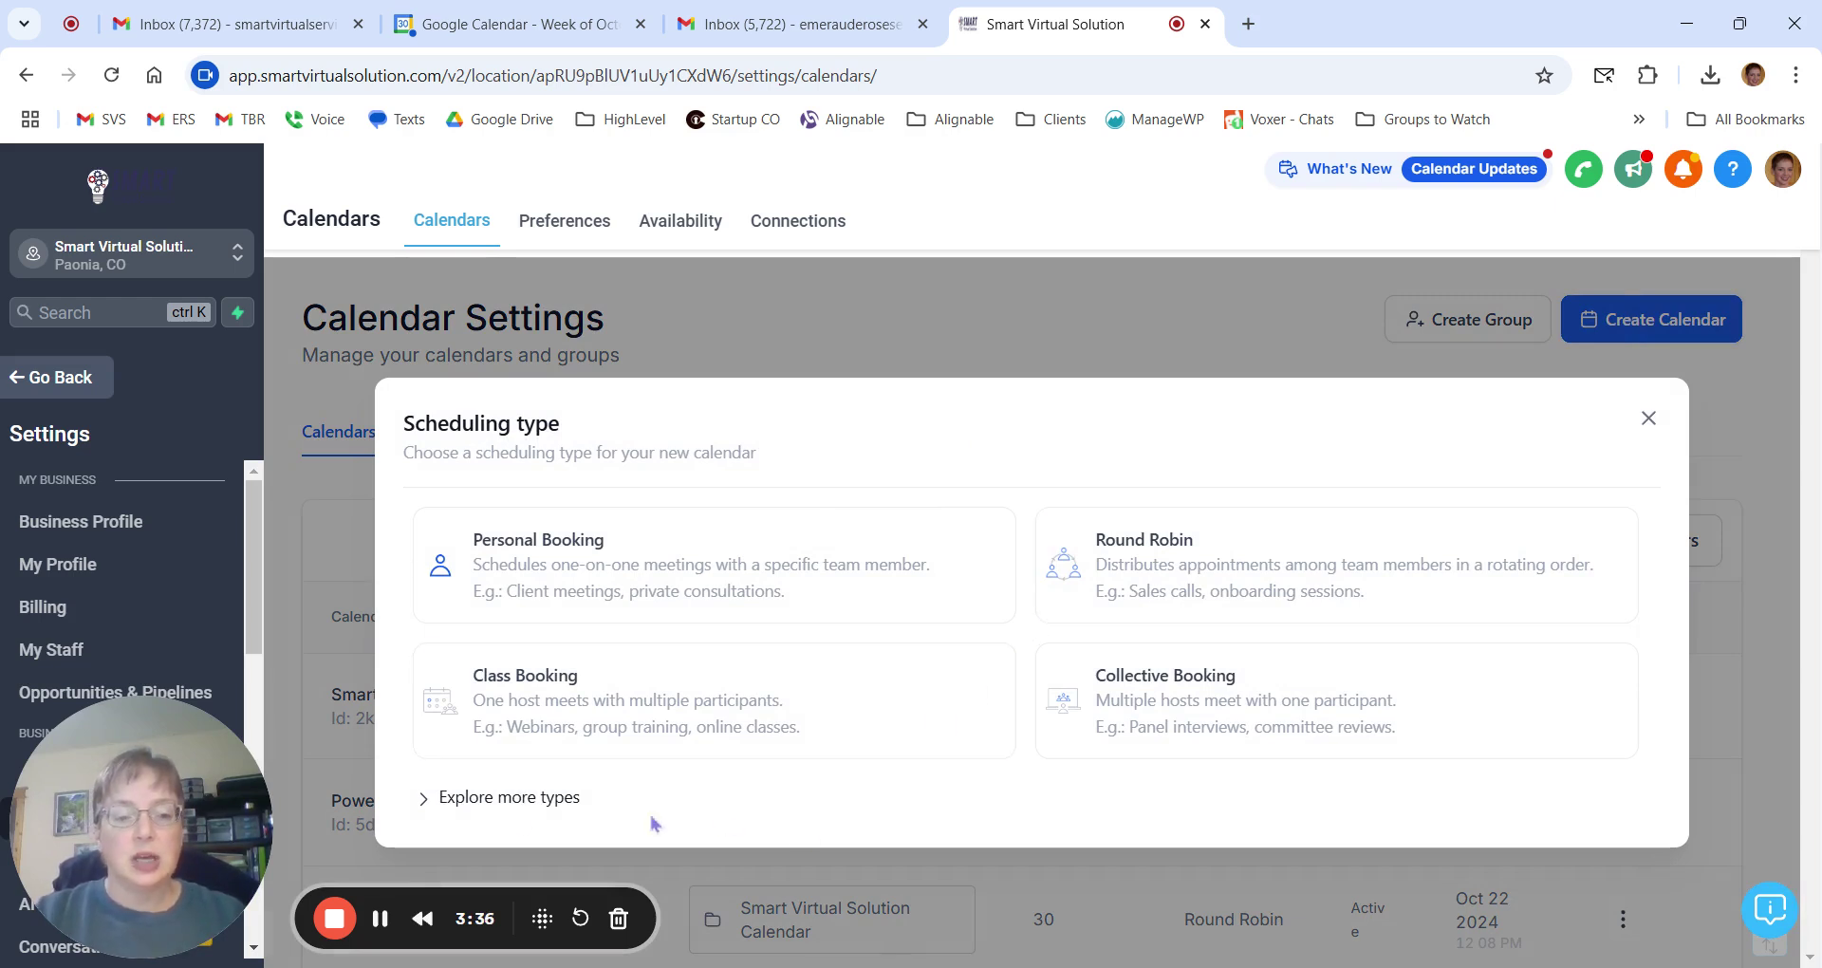
click(465, 800)
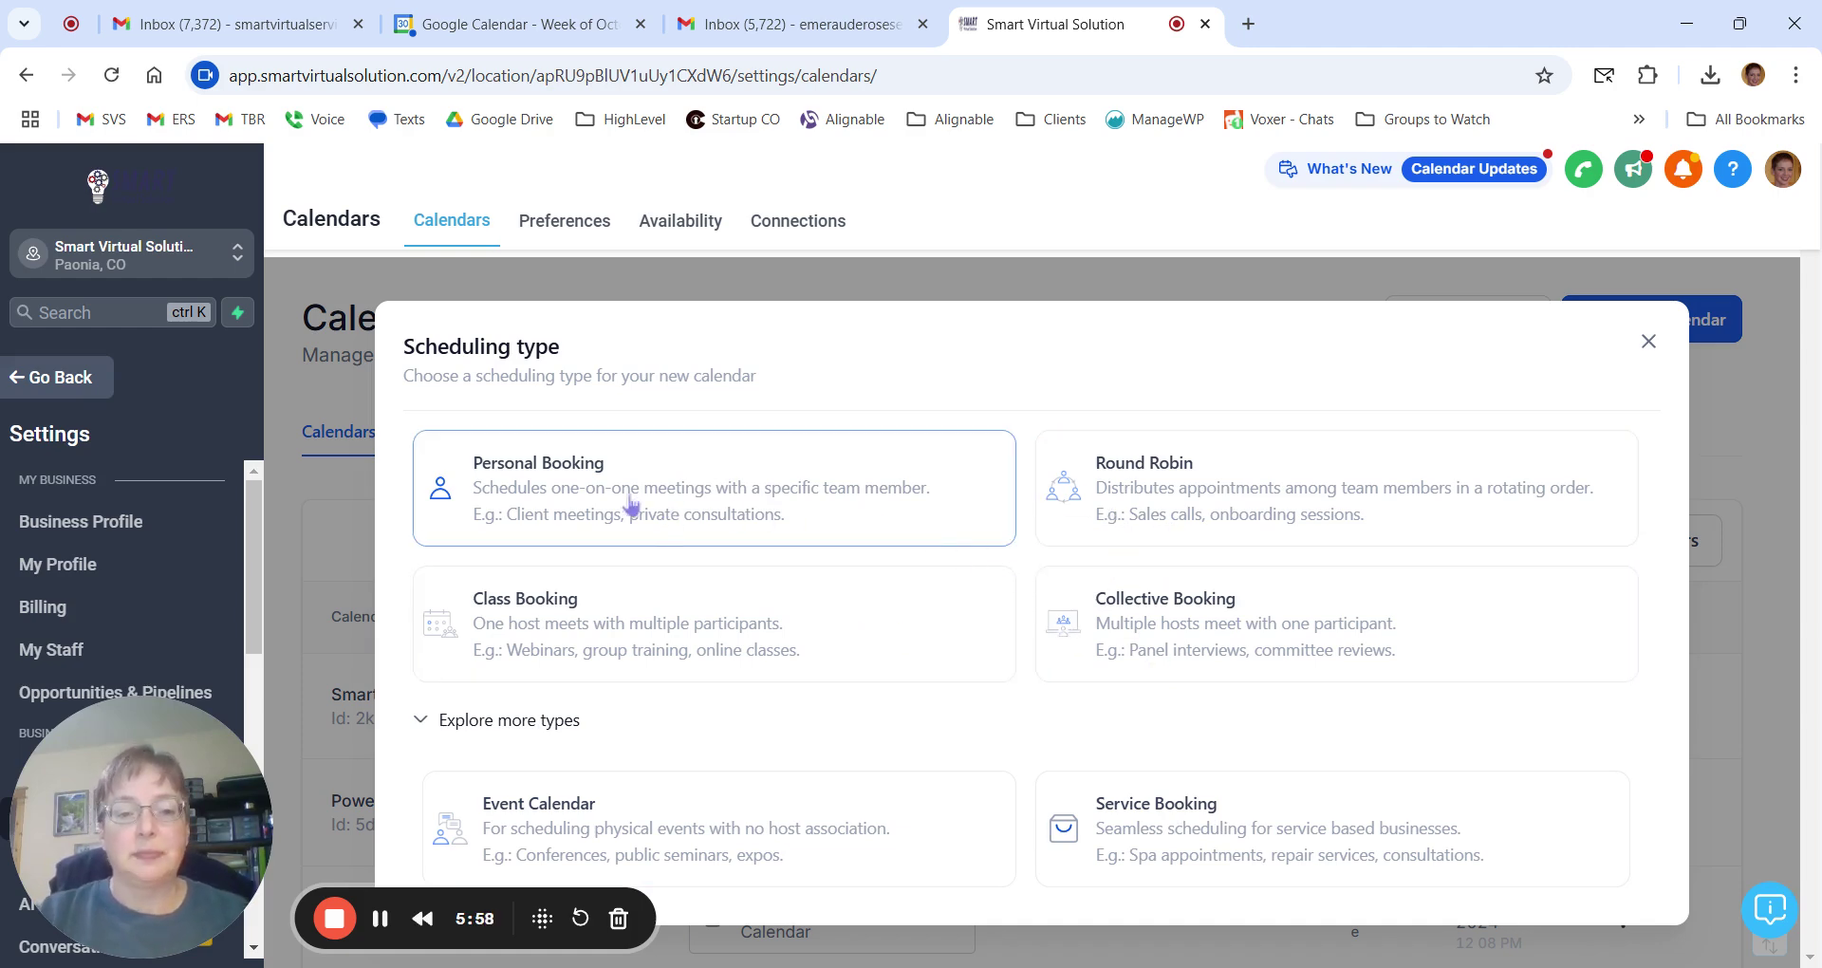
Choose Personal Booking and name the calendar 'Testing Calendar Oct 2024'.
click(752, 517)
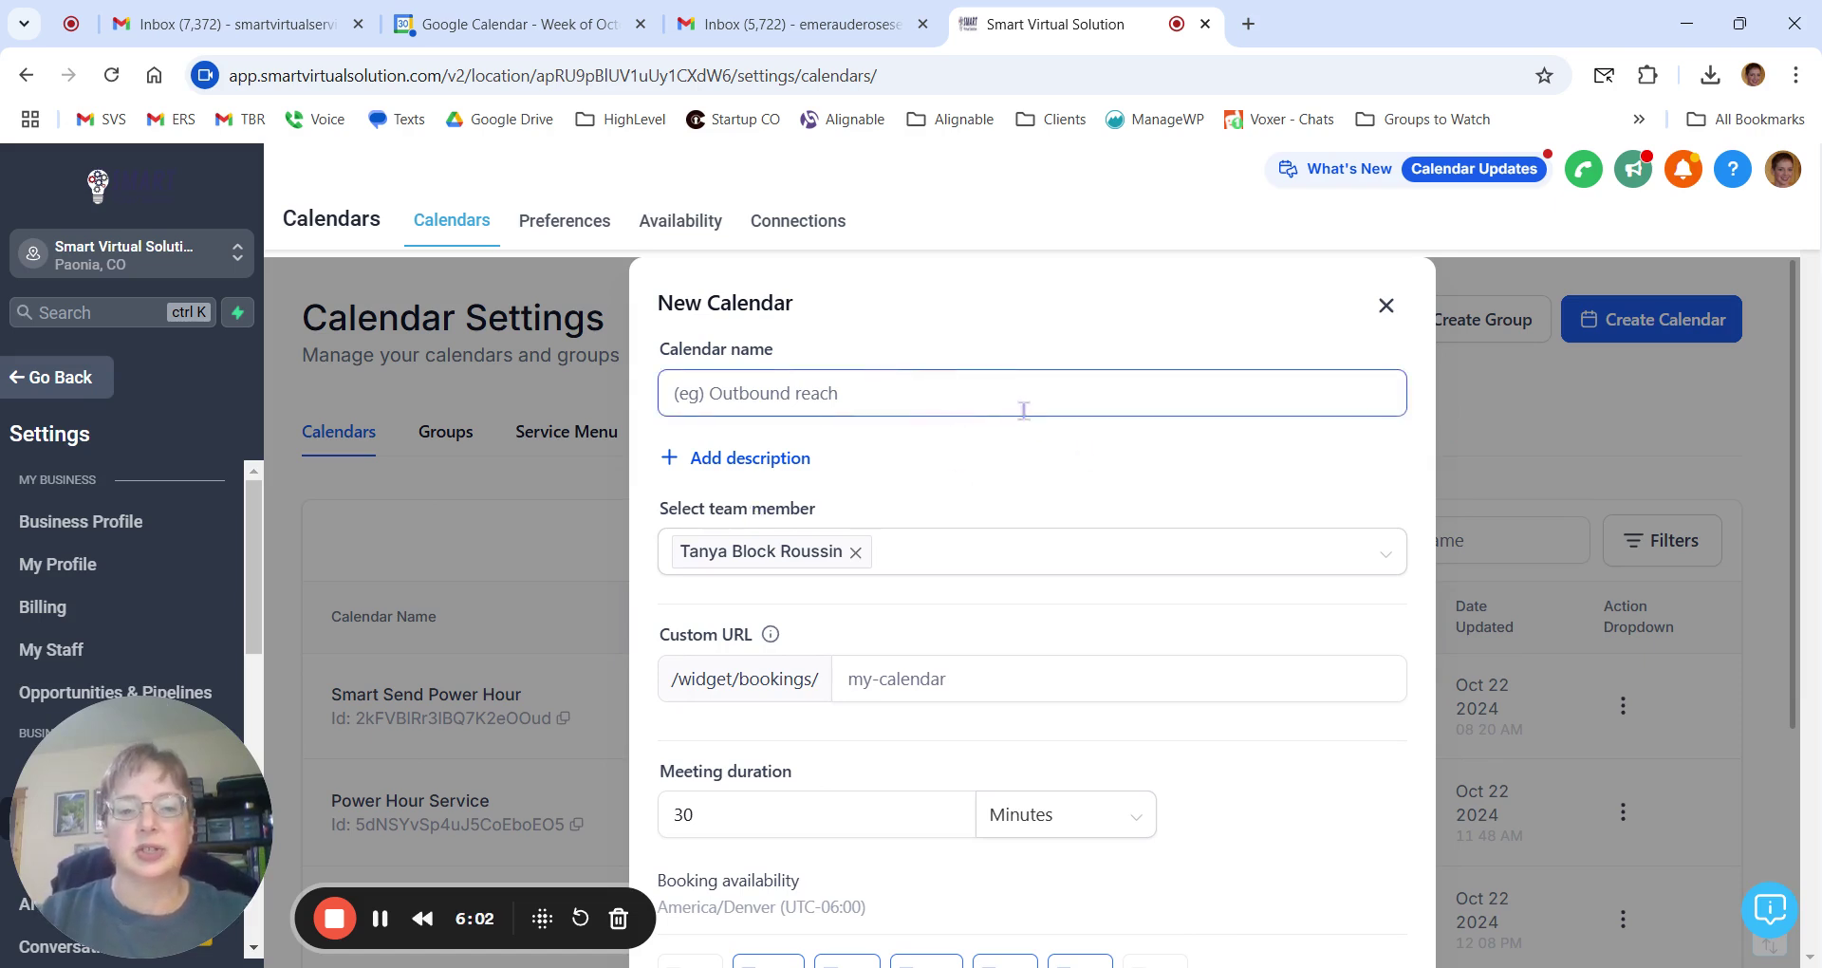
scroll(978, 380, down, 1)
scroll(927, 390, up, 1)
click(904, 405)
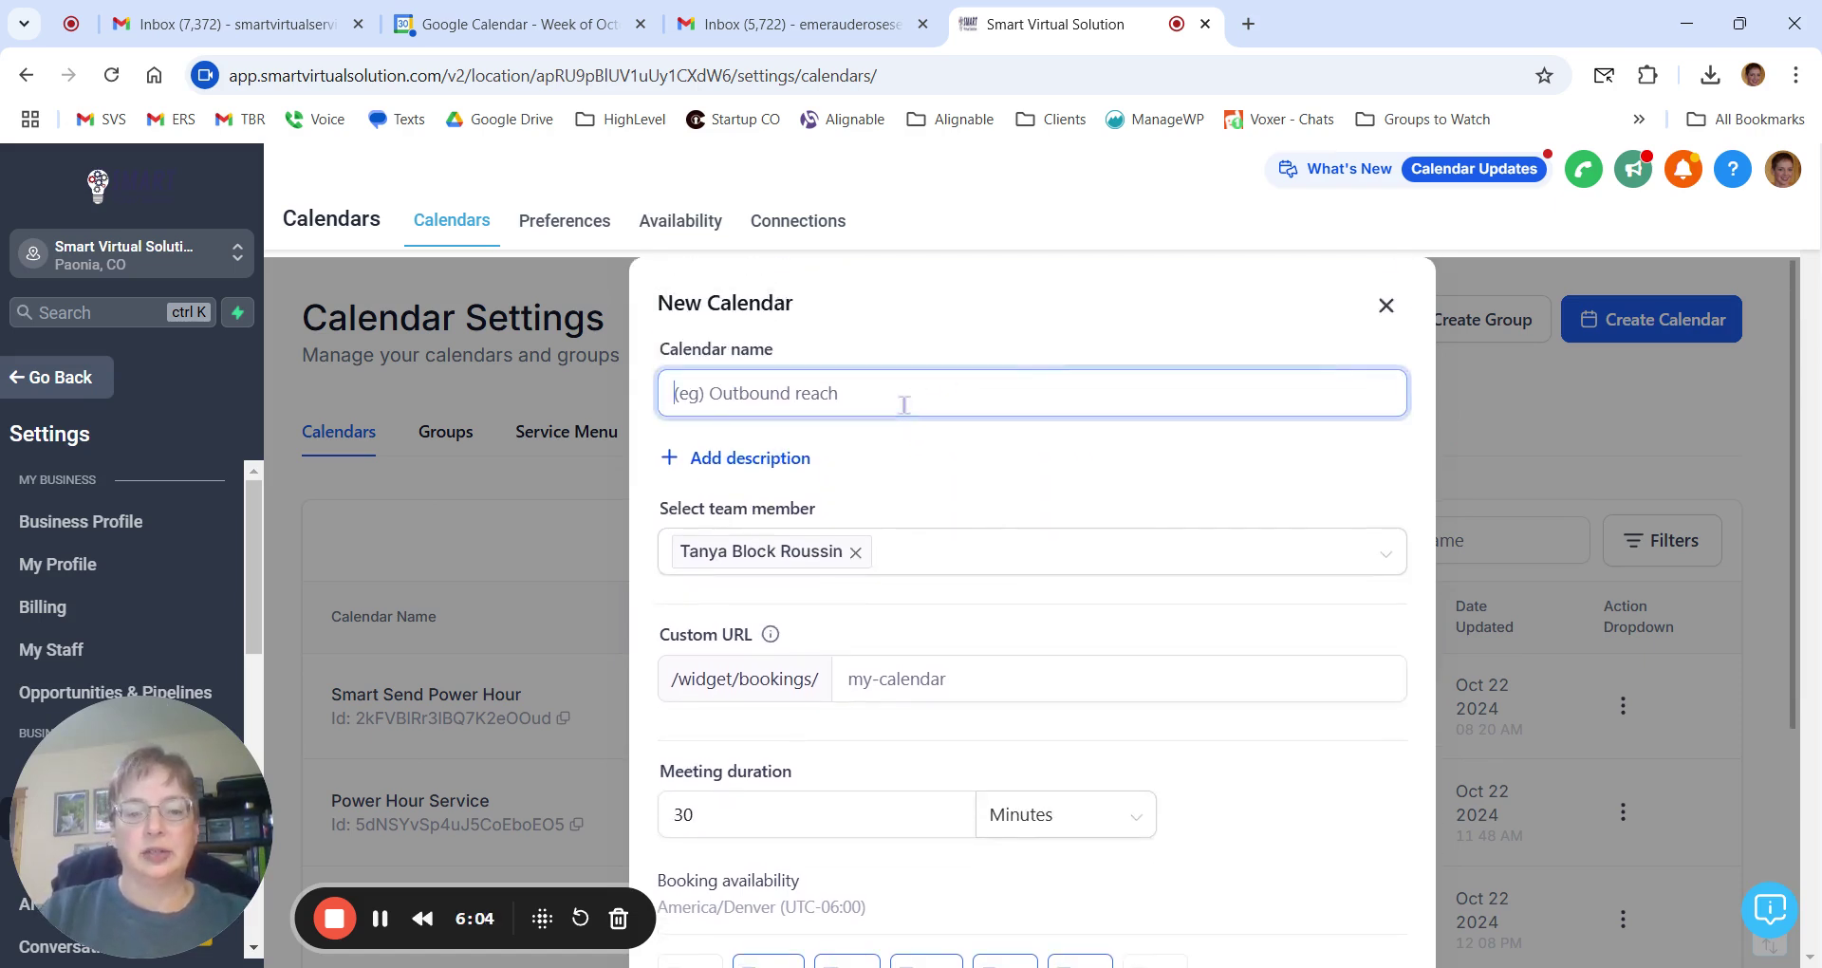
text(Test)
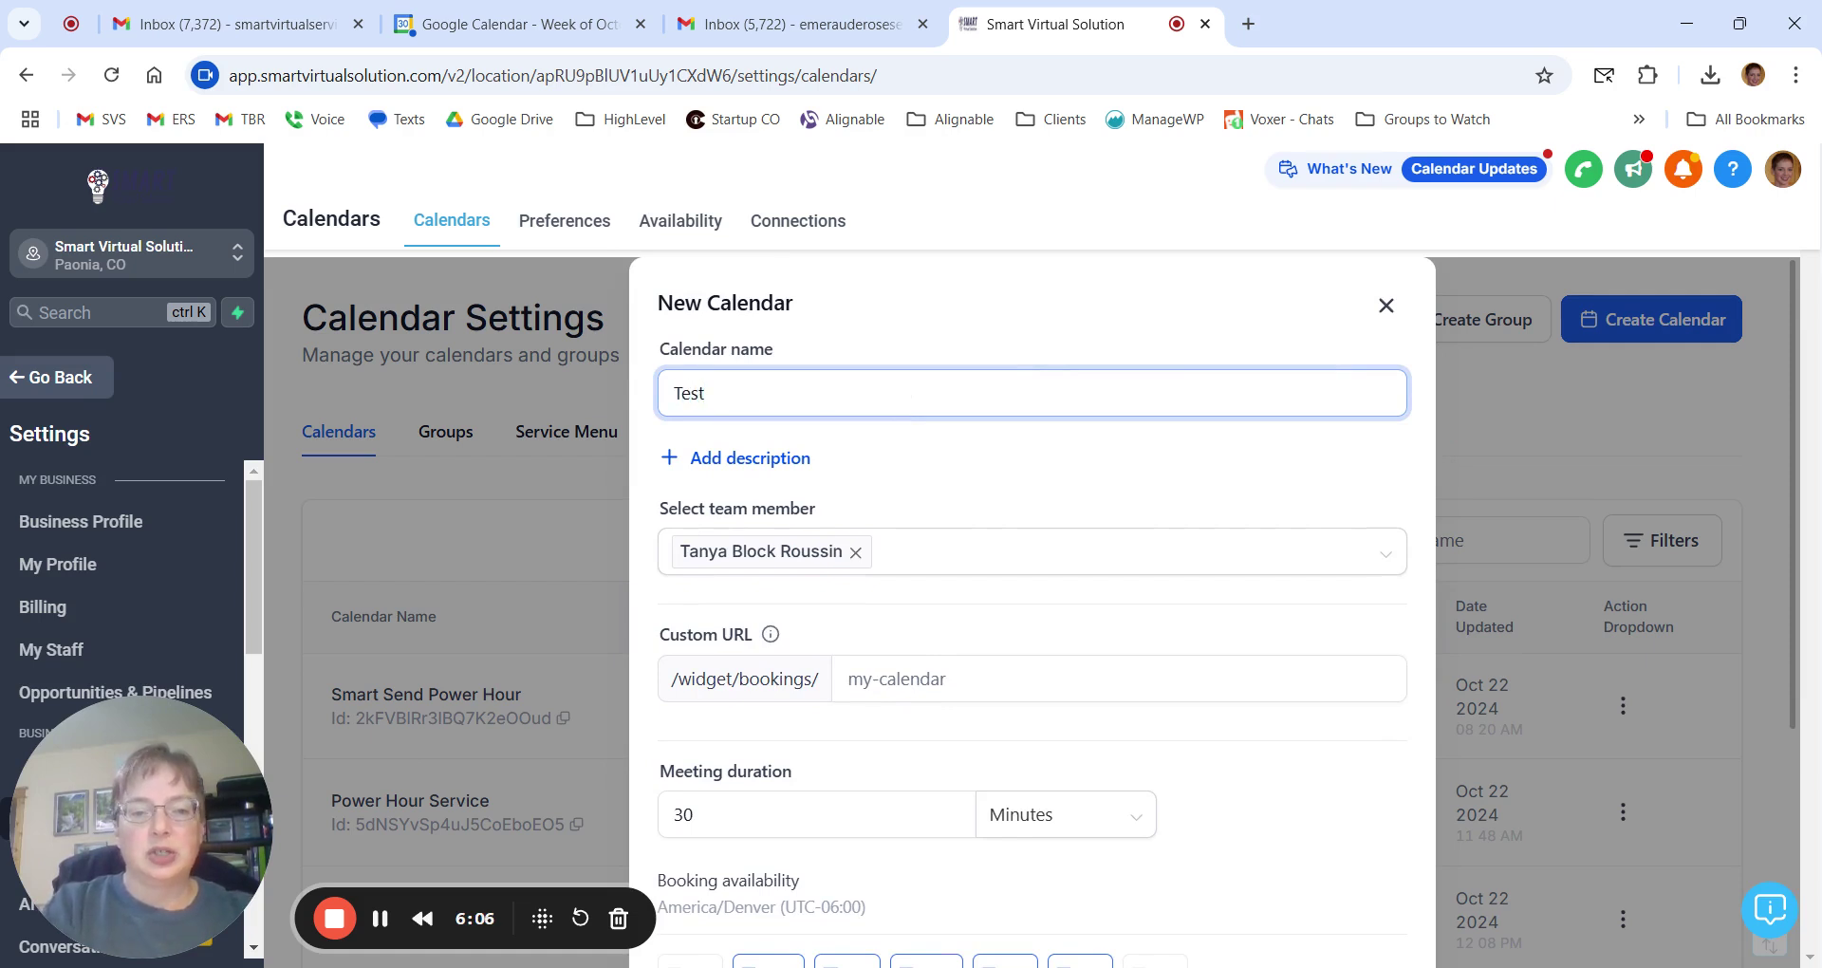
text(ing a)
key(BackSpace)
text(Cal)
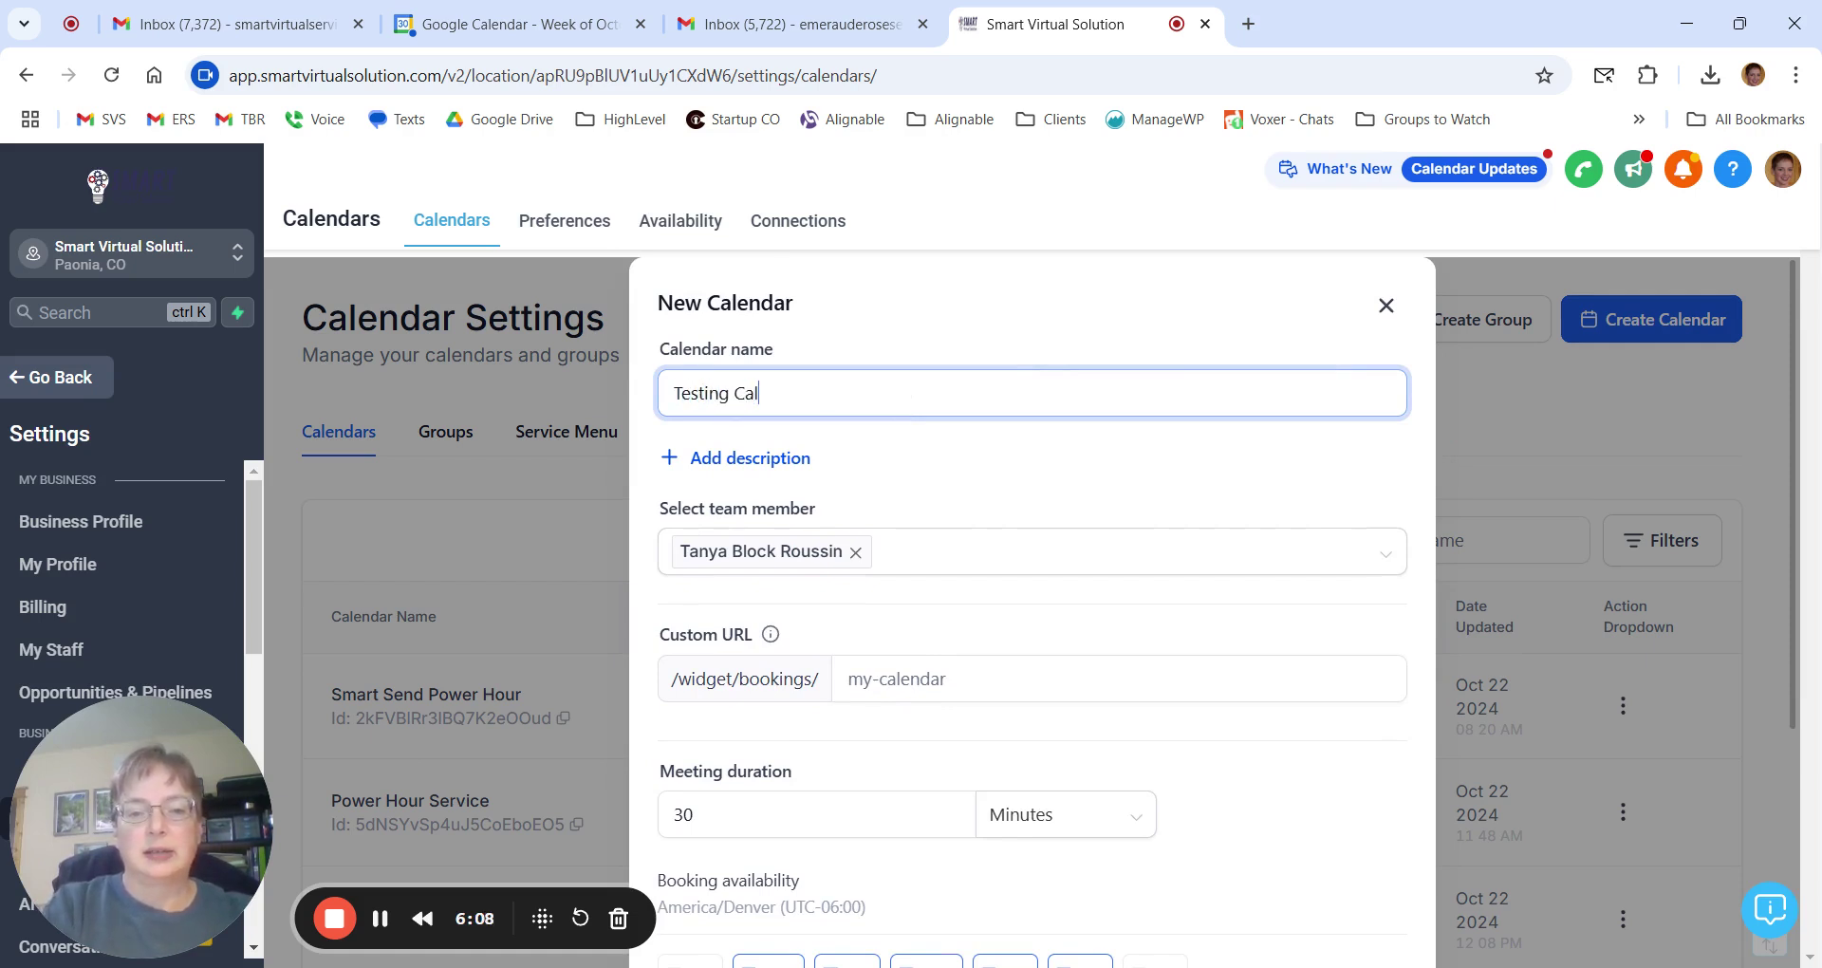
text(endar Oct 2024)
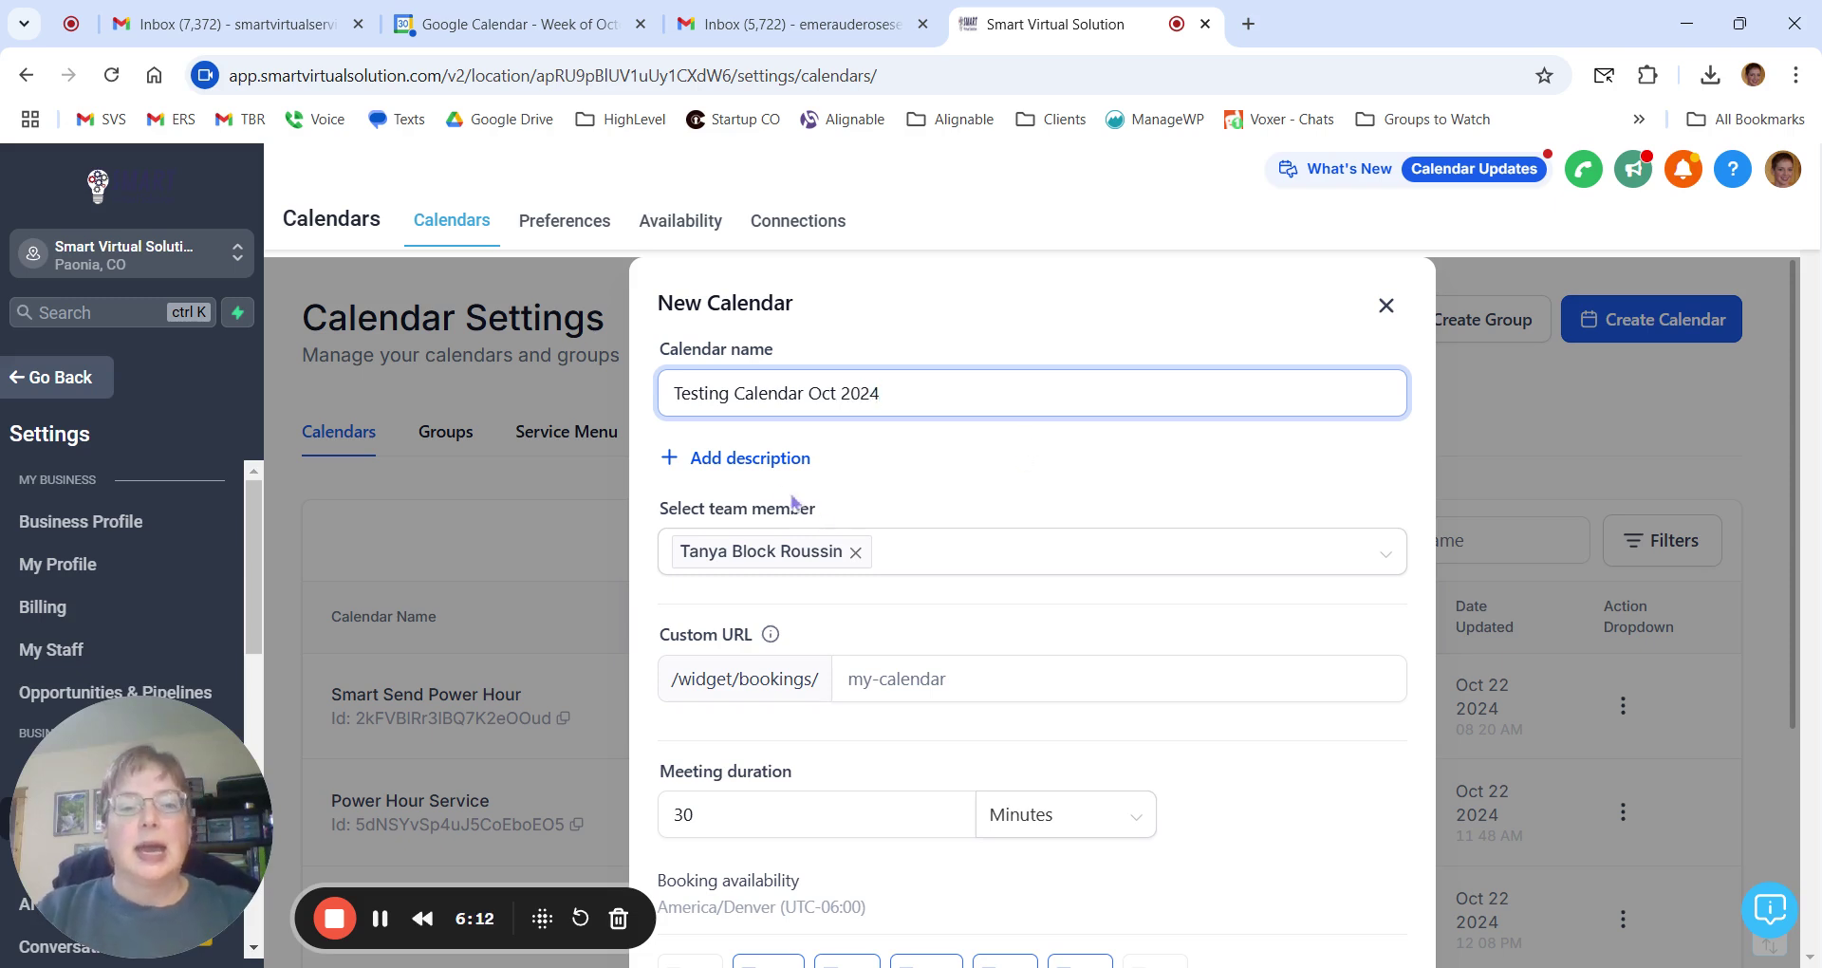
Assign a team member to the new calendar.
click(765, 552)
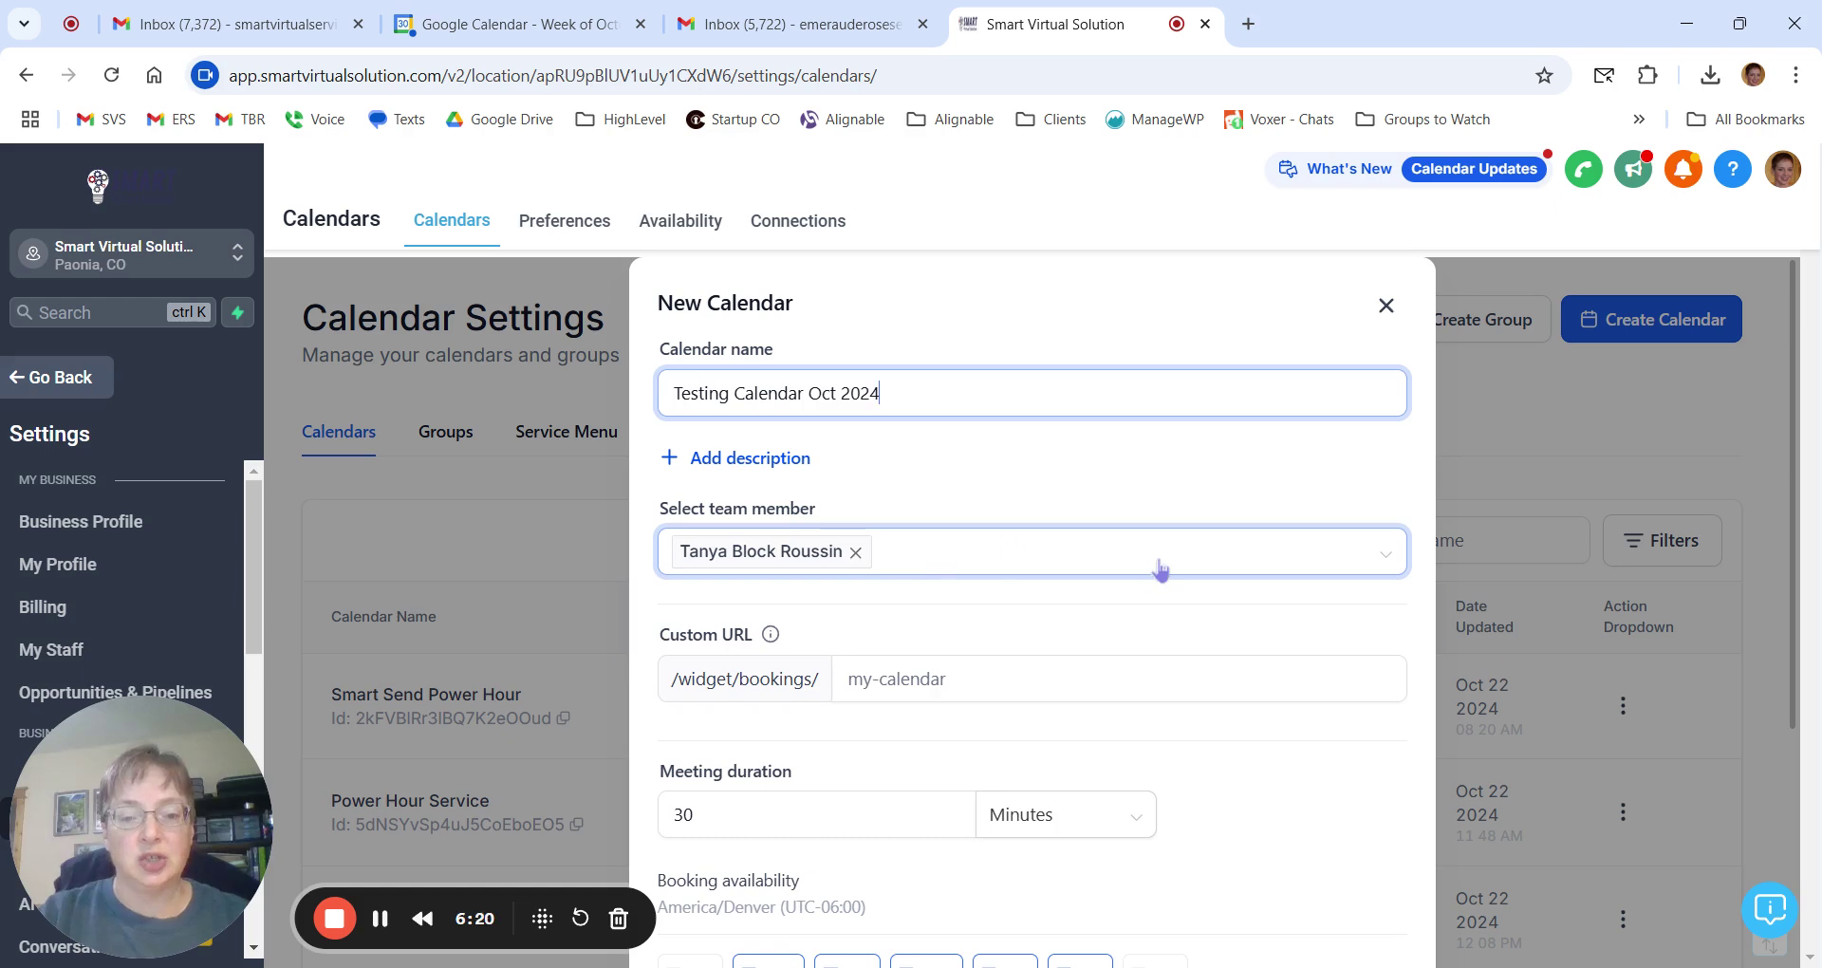
scroll(1159, 558, down, 2)
scroll(1159, 558, down, 1)
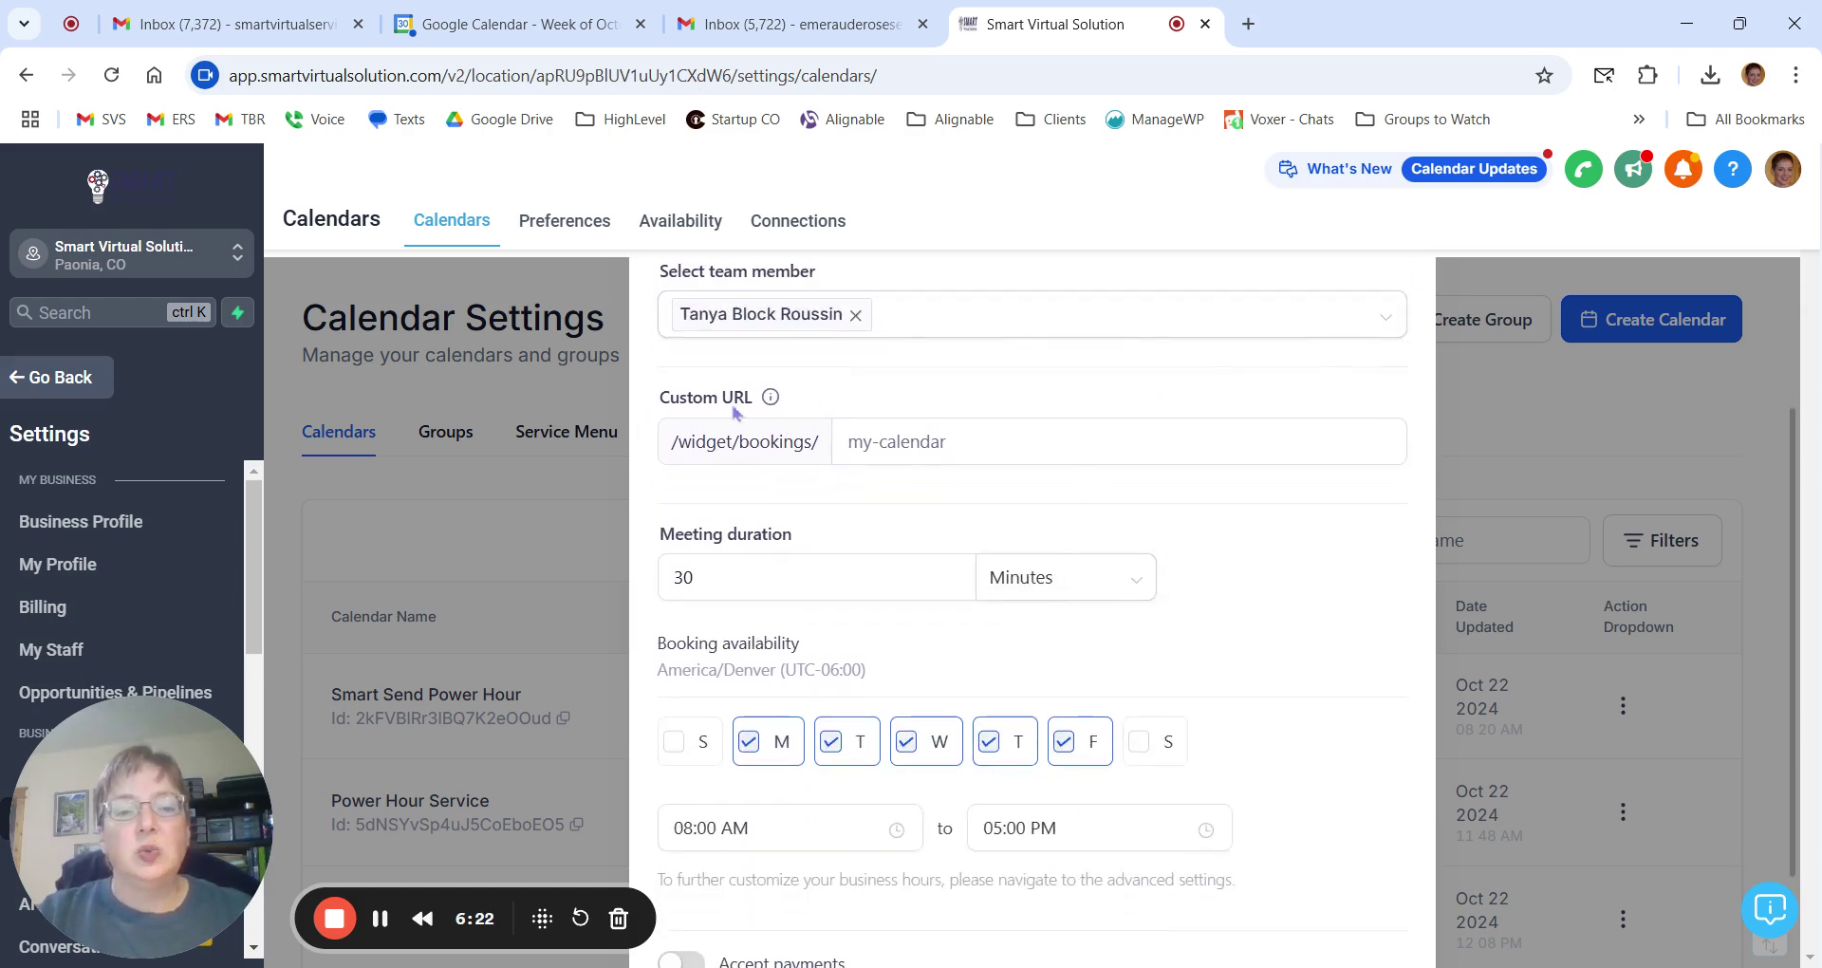
Enter svs/testingoct as the calendar's custom booking URL.
click(945, 446)
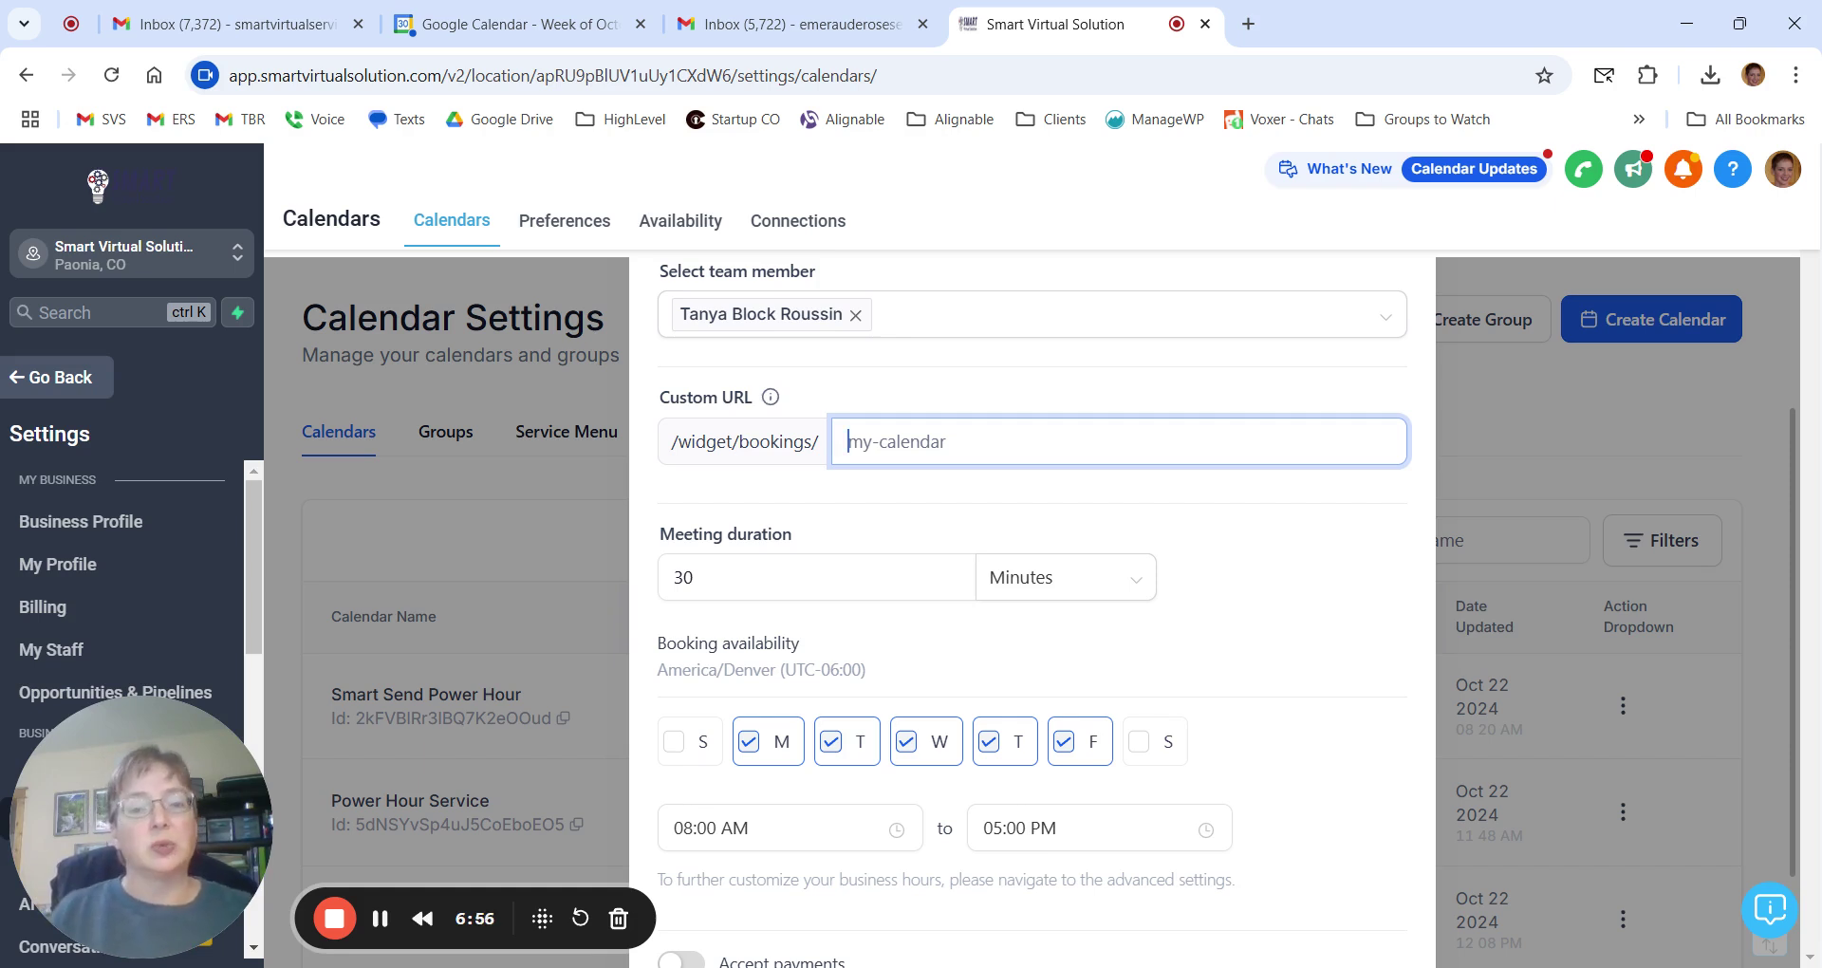
text(svs/)
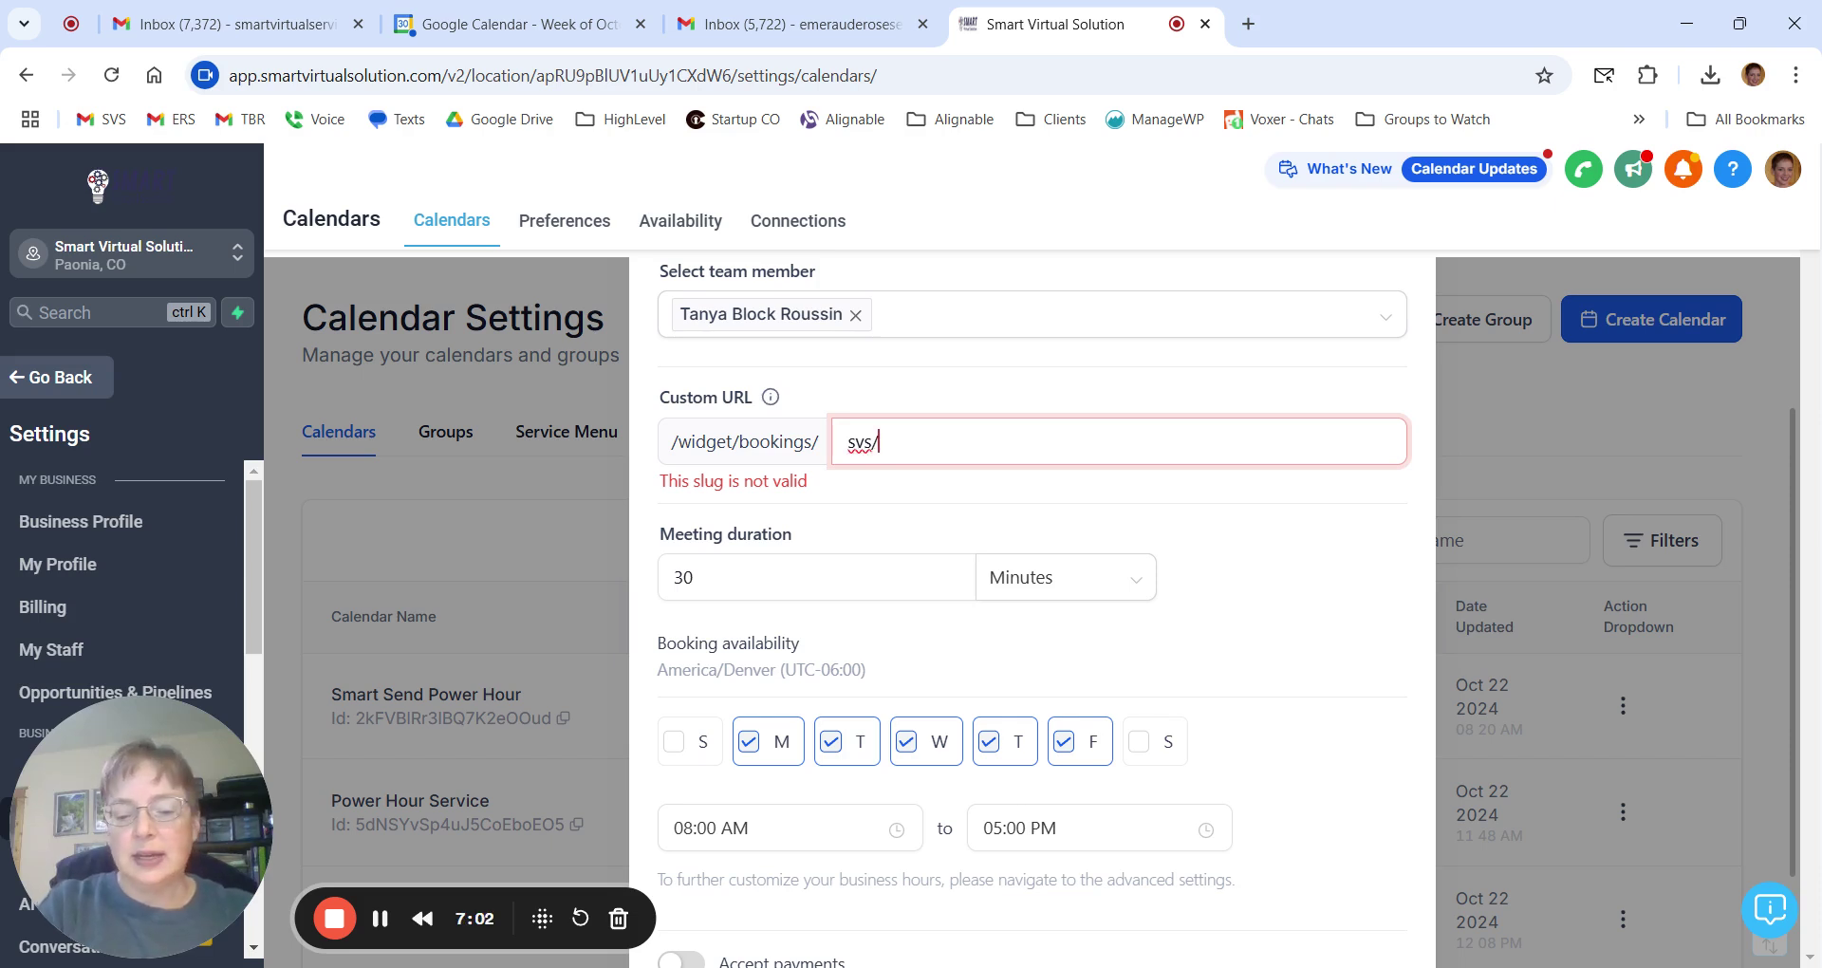
text(testingoct)
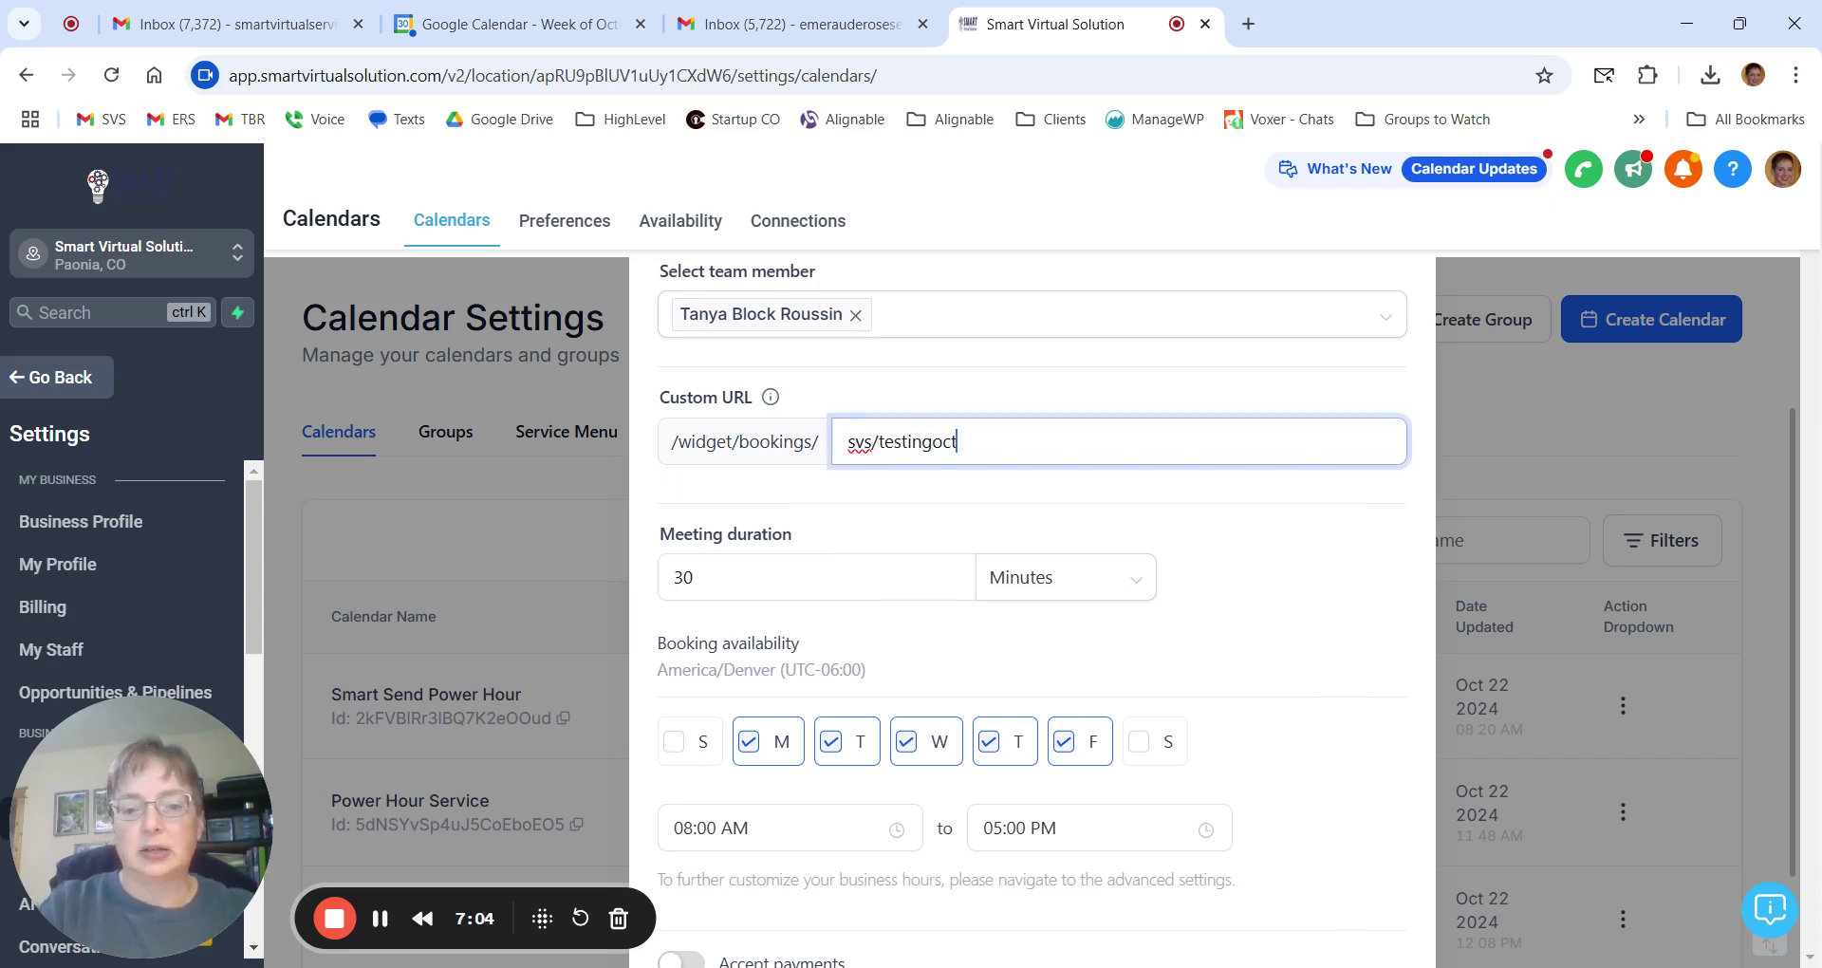
Keep the meeting duration at 30 minutes.
click(1030, 513)
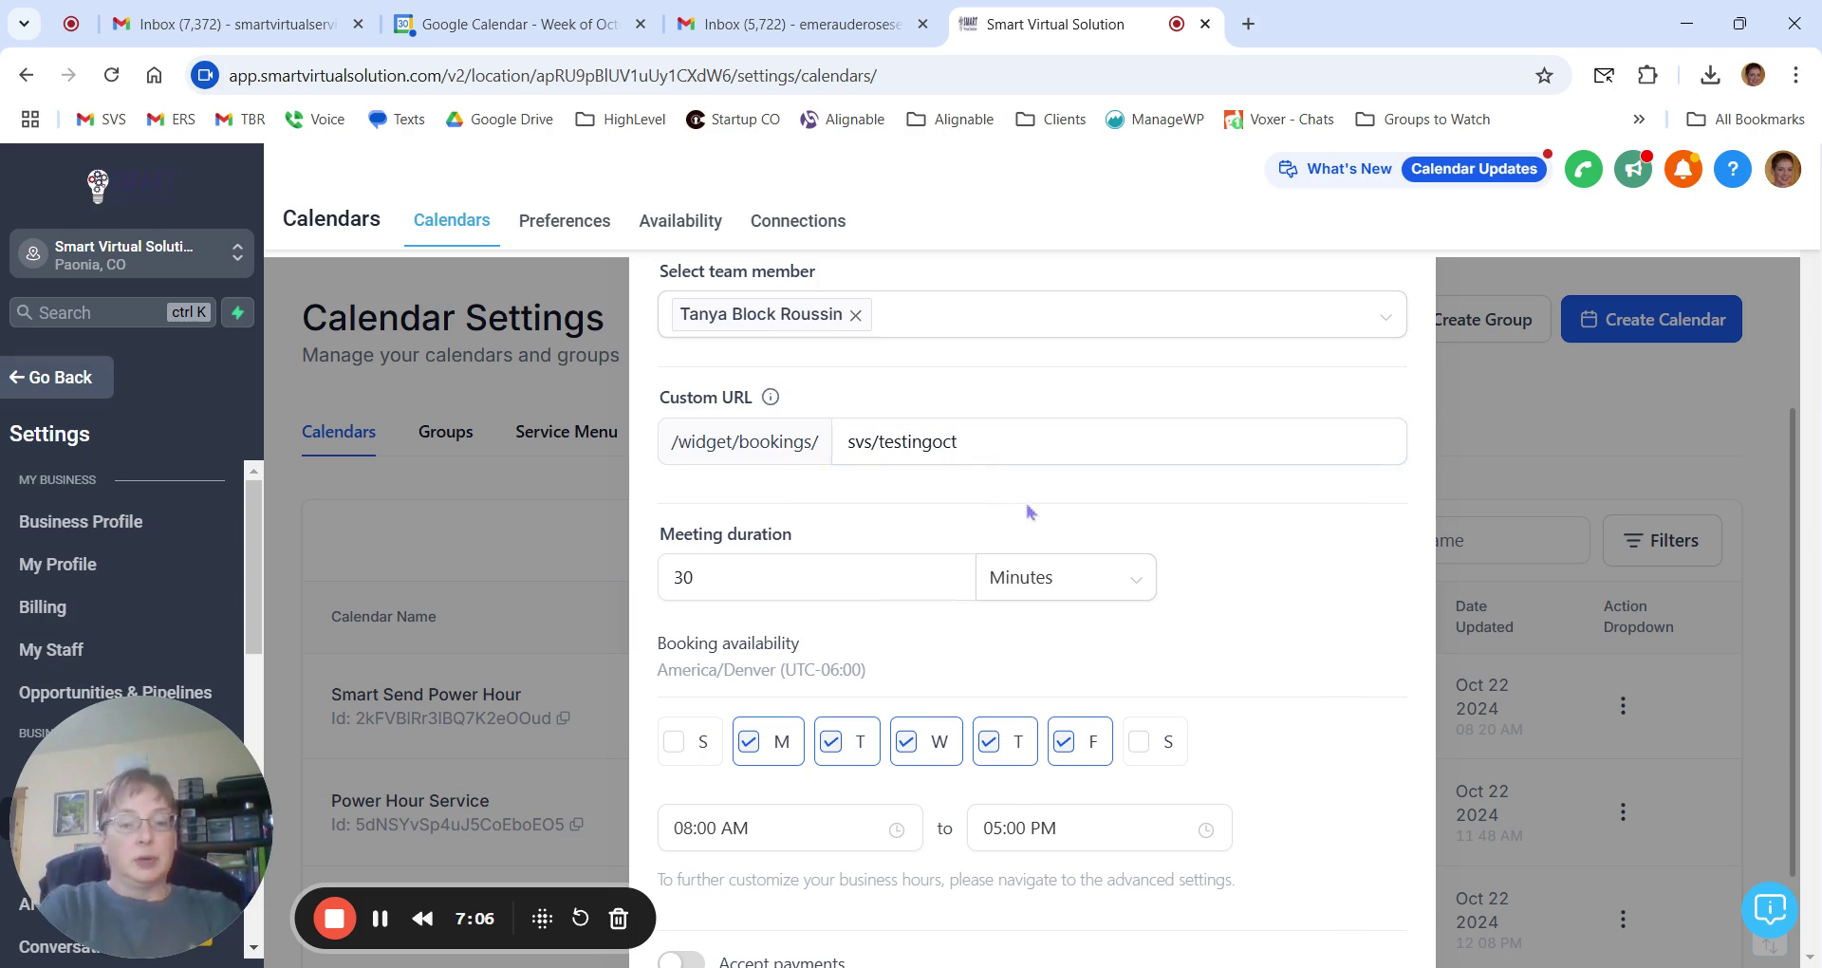
scroll(1030, 513, down, 2)
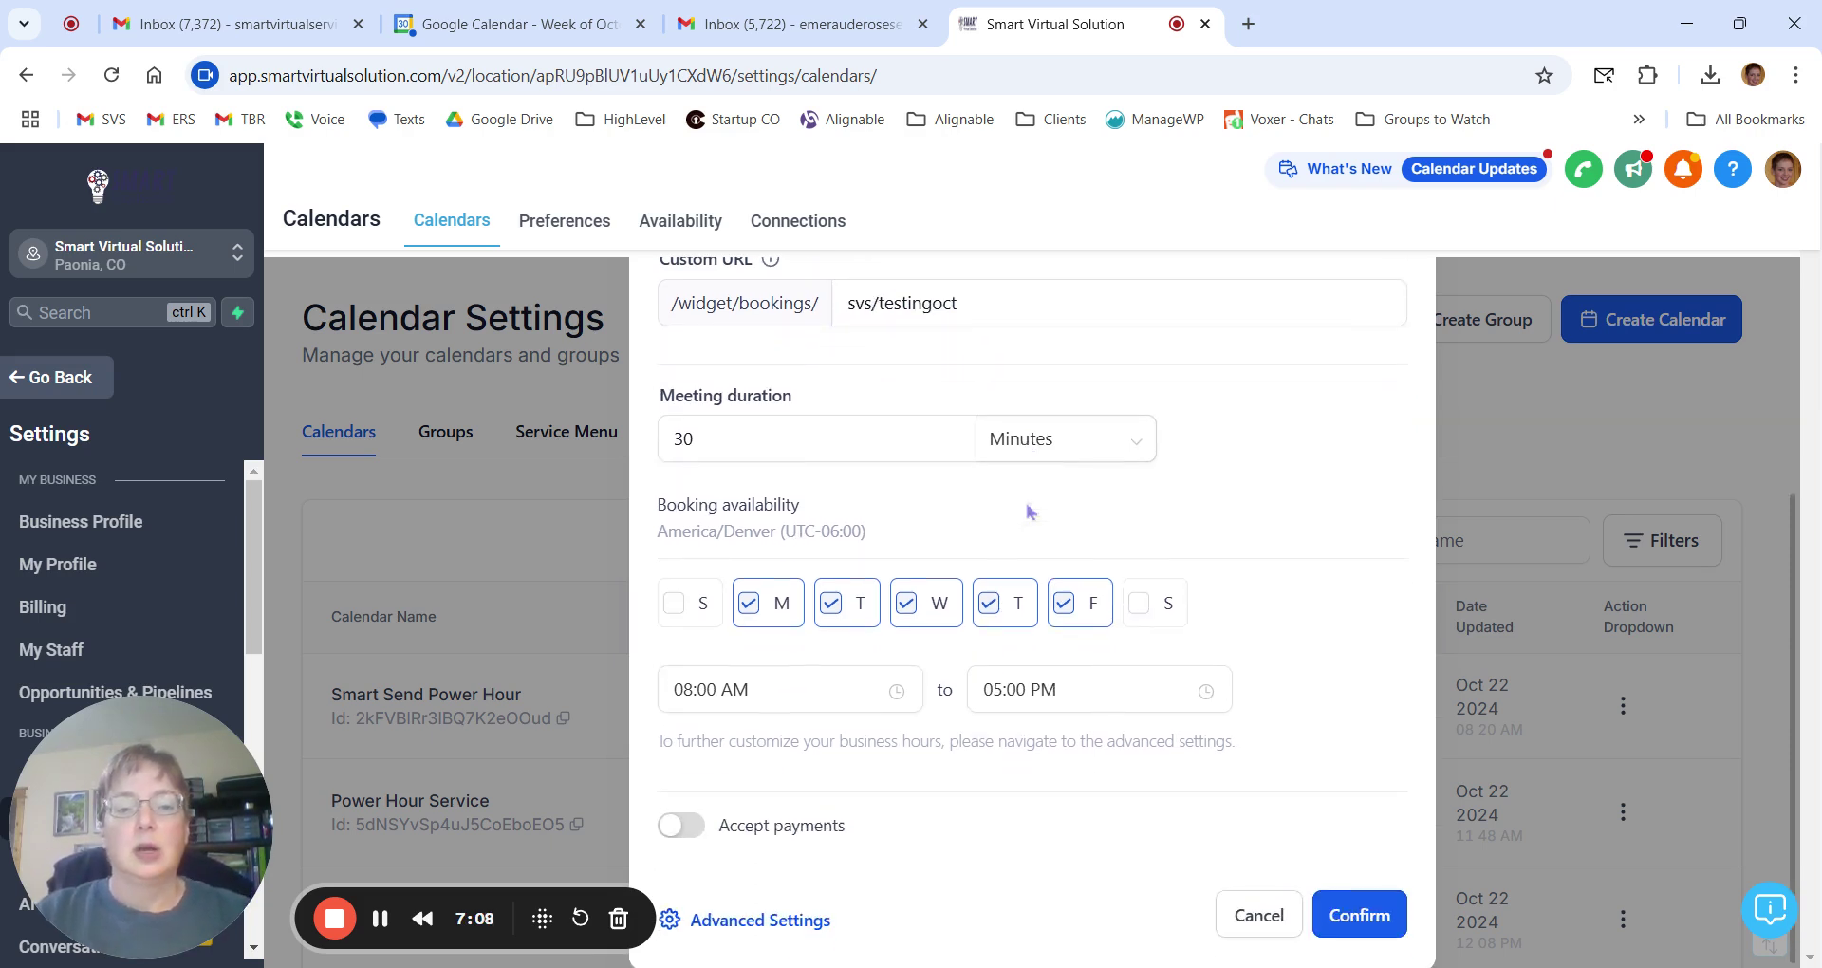
click(736, 436)
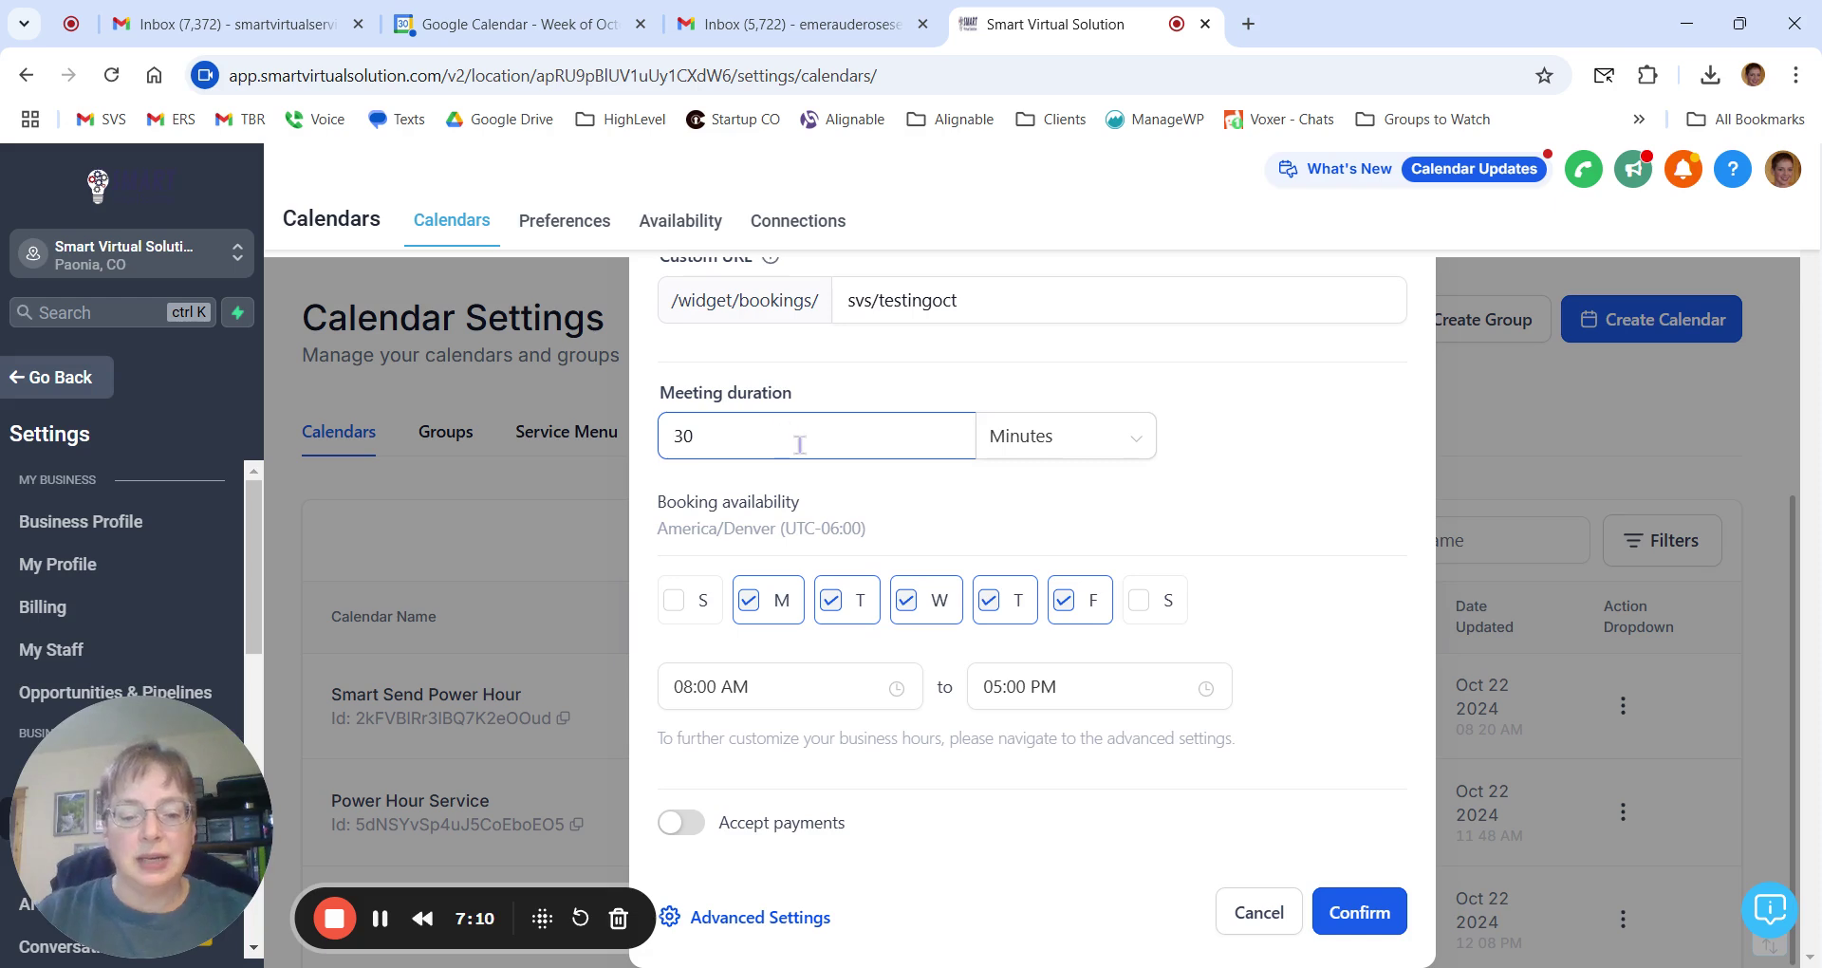
click(946, 529)
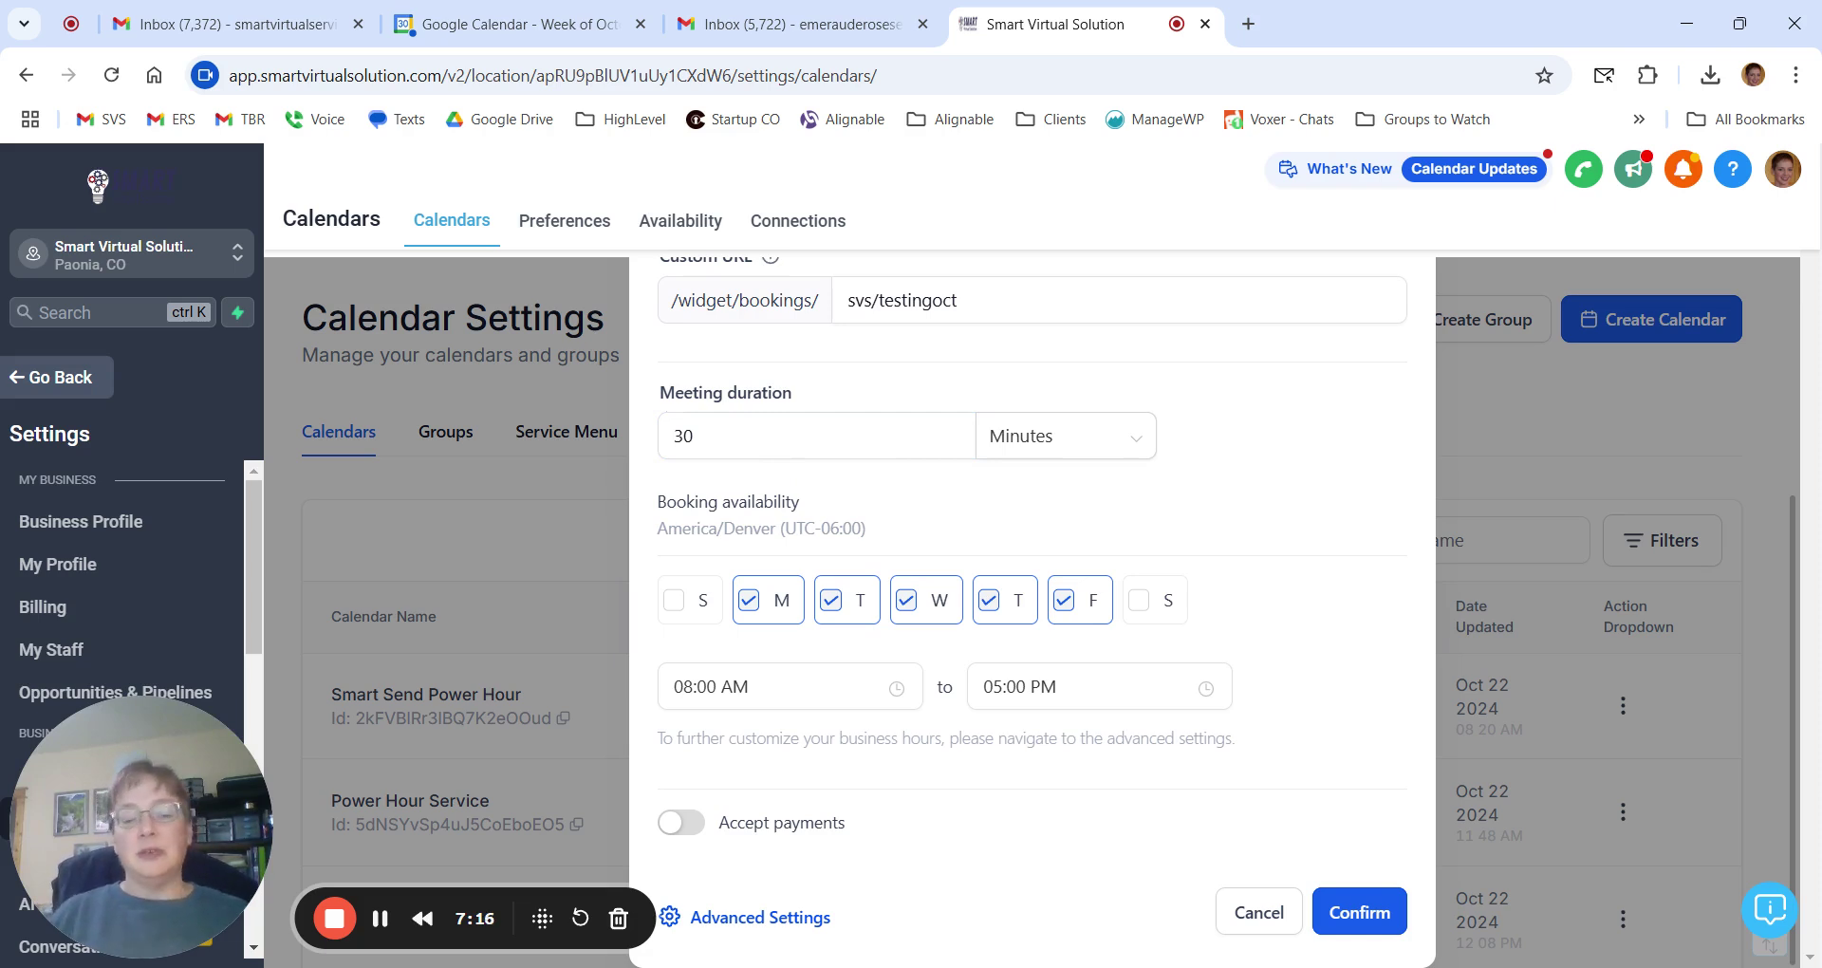
click(758, 440)
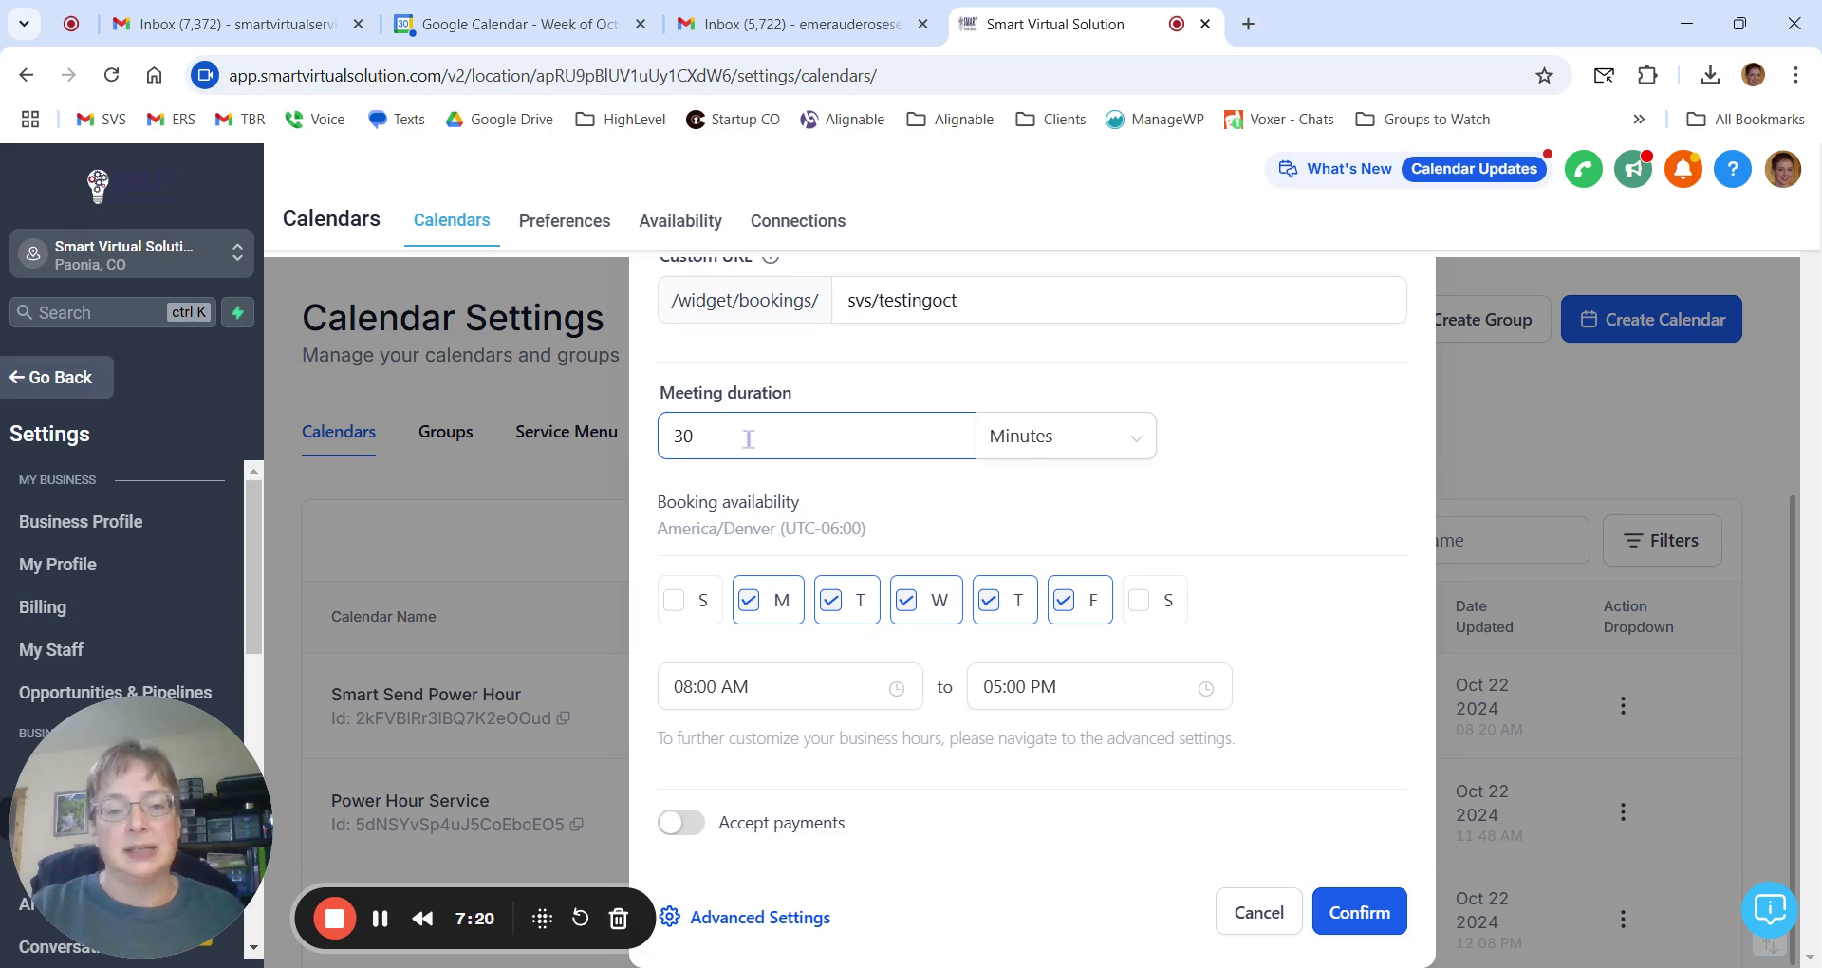
click(1055, 453)
click(1249, 468)
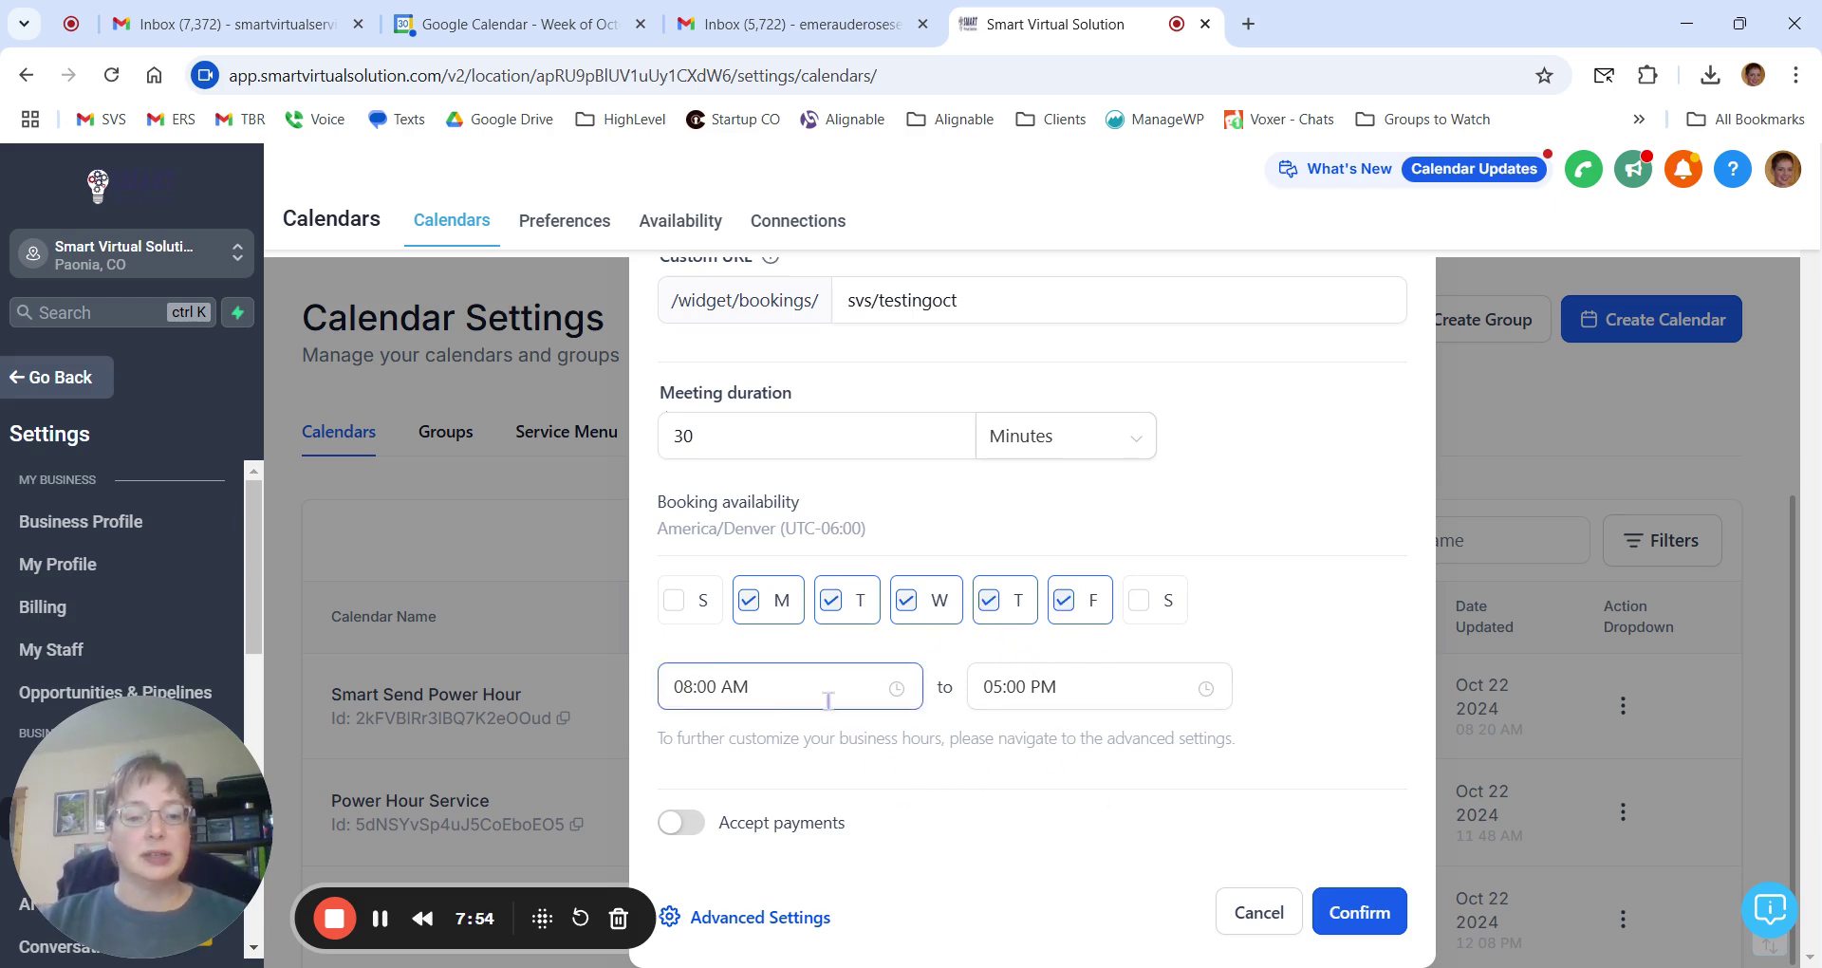
Set bookings to start at 09:00 AM, exclude Monday, and open Advanced Settings.
click(689, 687)
click(690, 424)
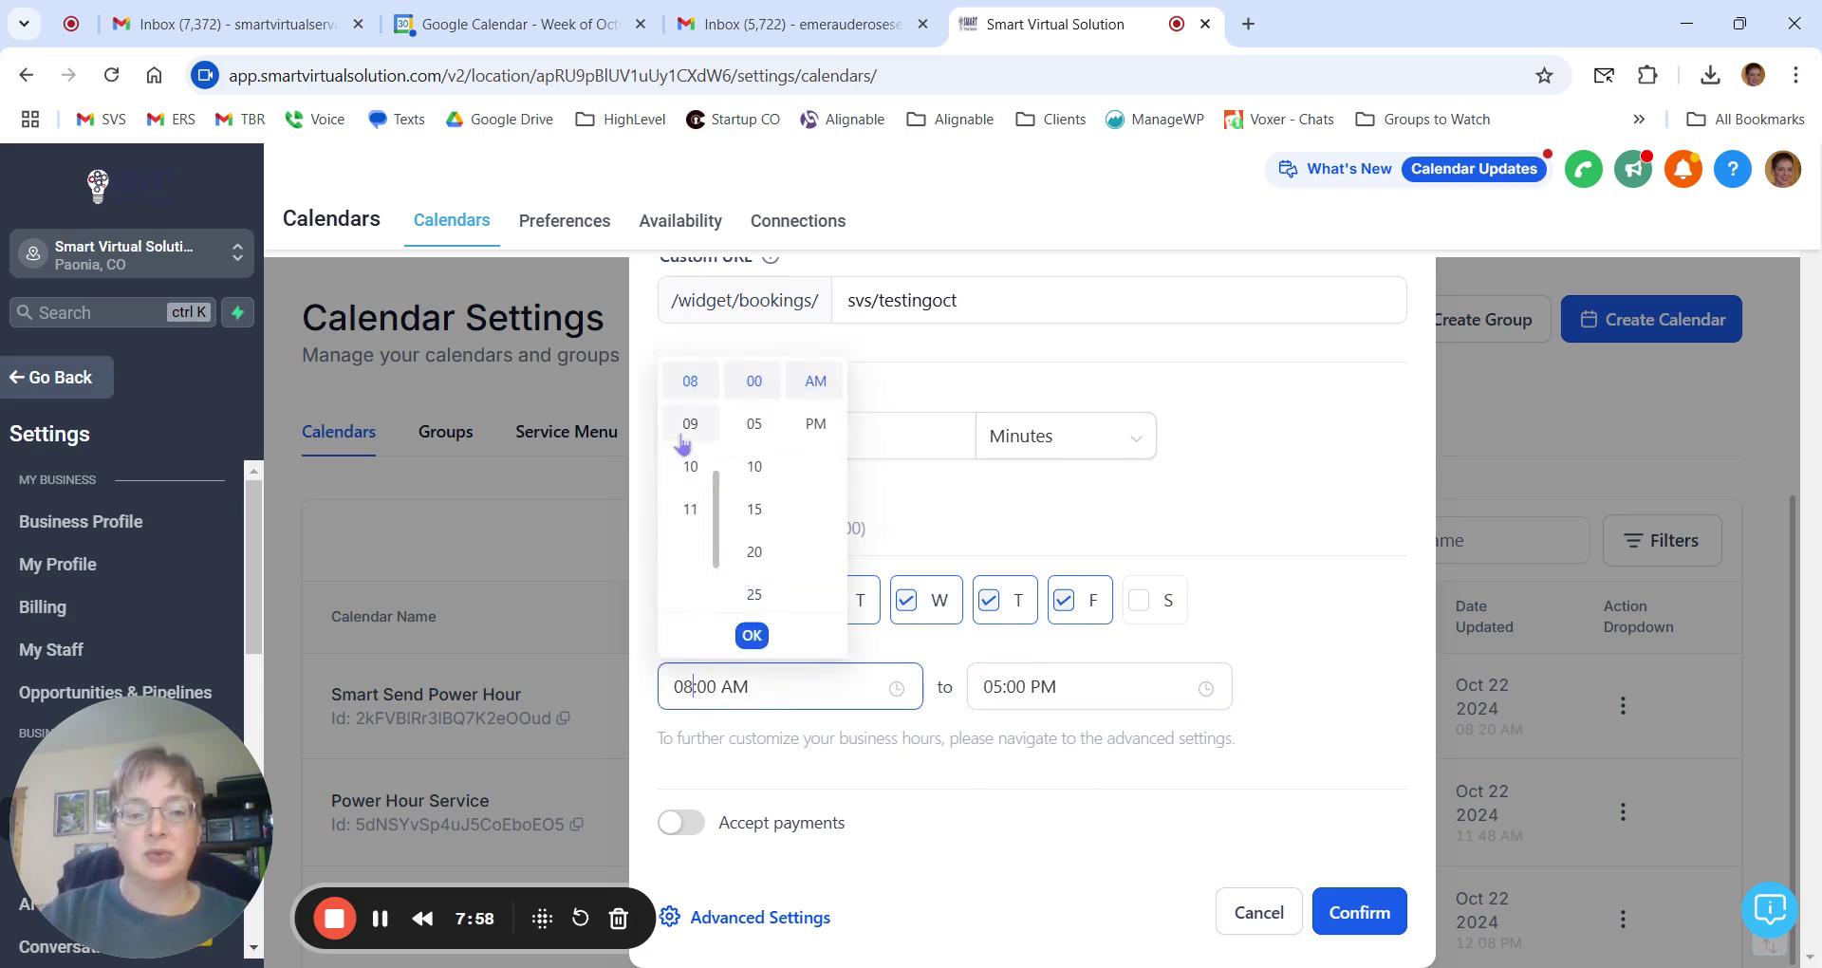
click(752, 635)
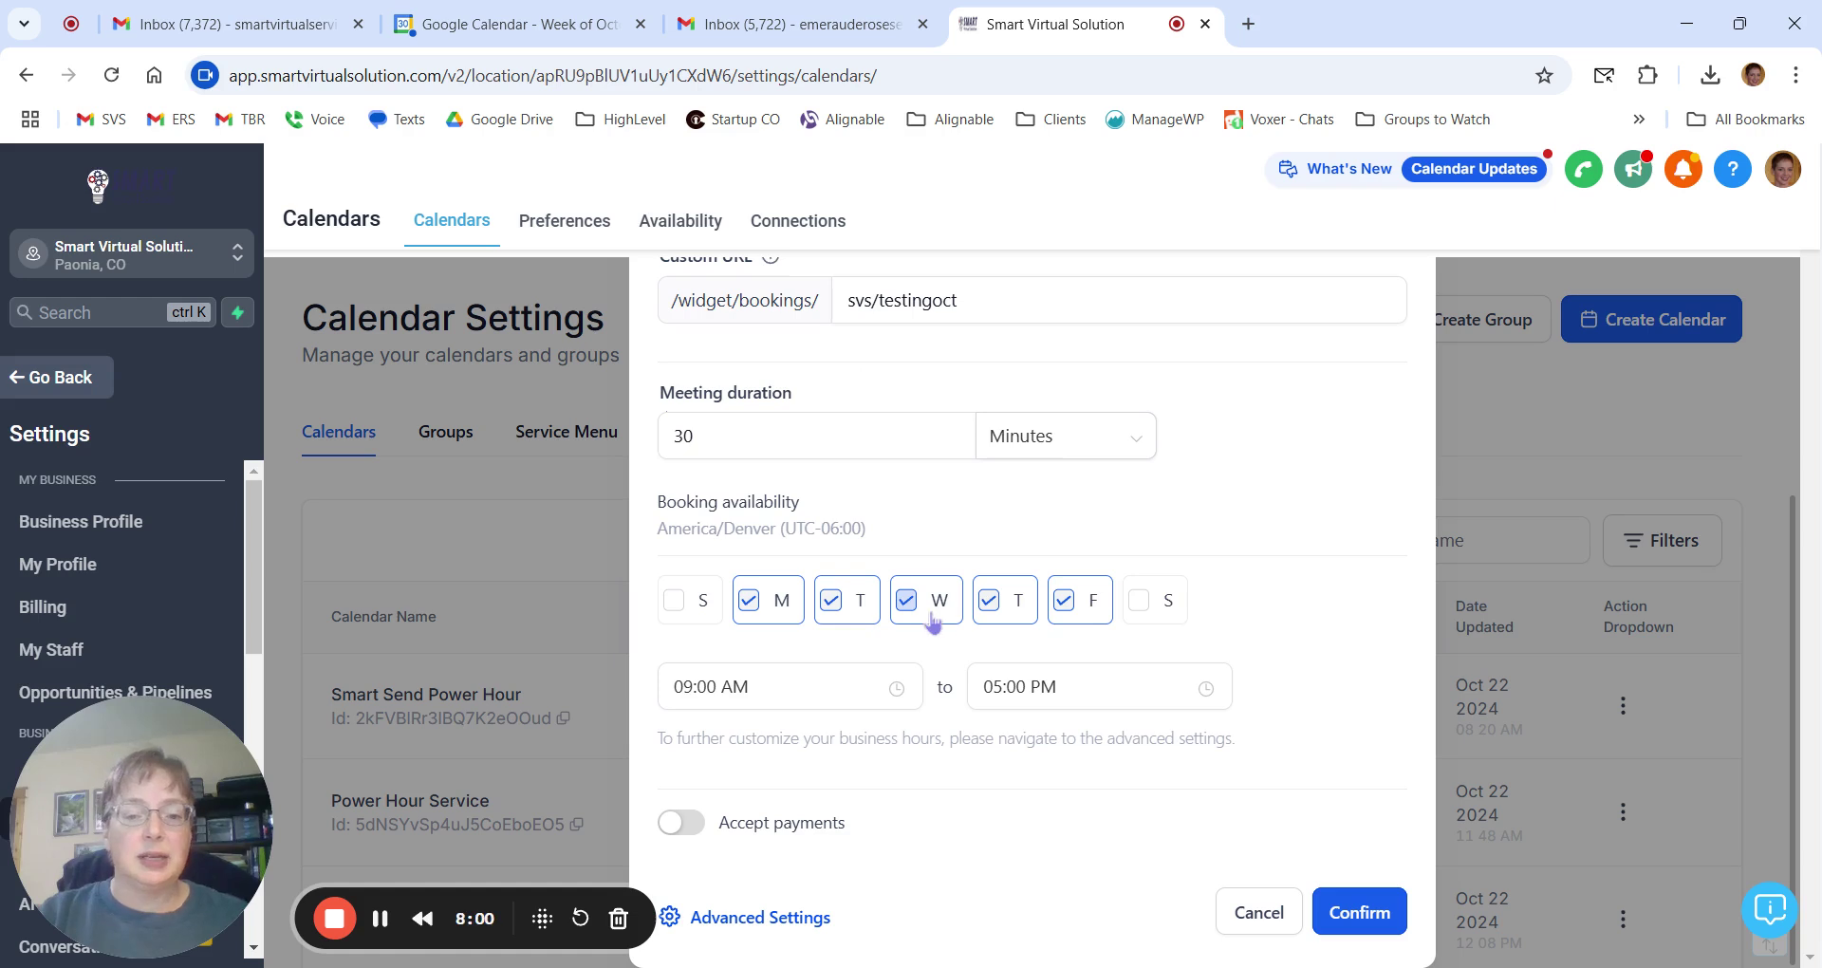
click(765, 615)
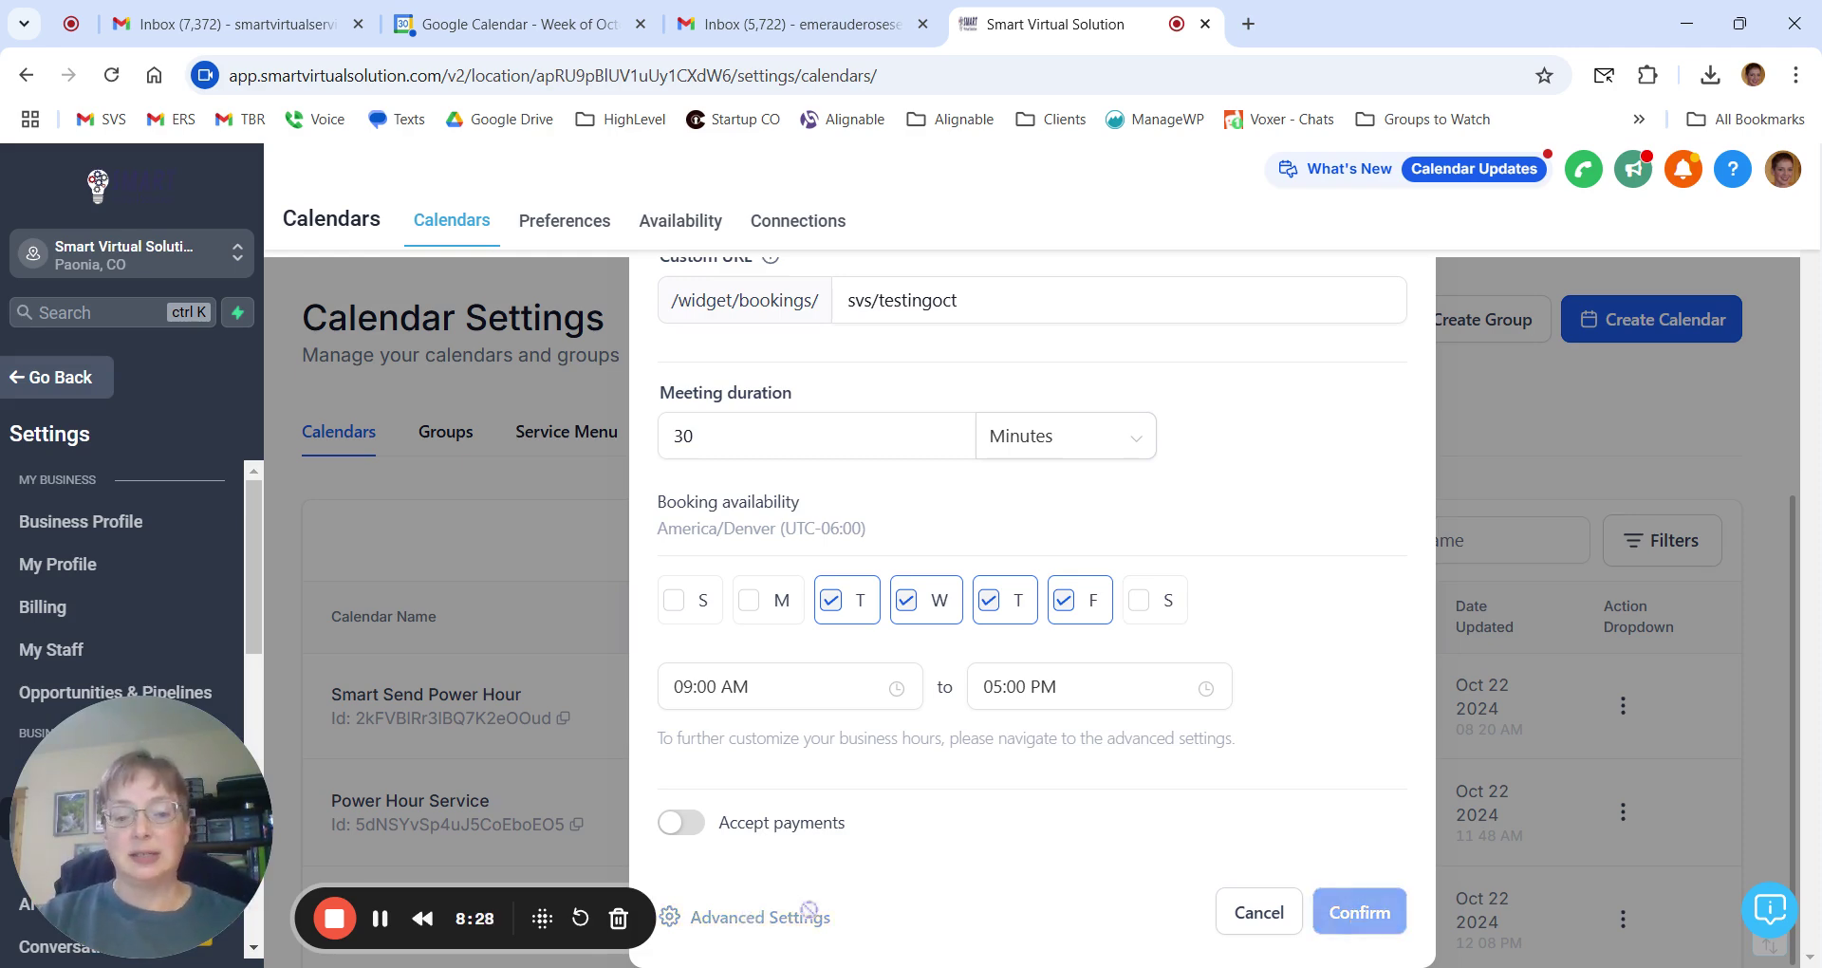
click(807, 915)
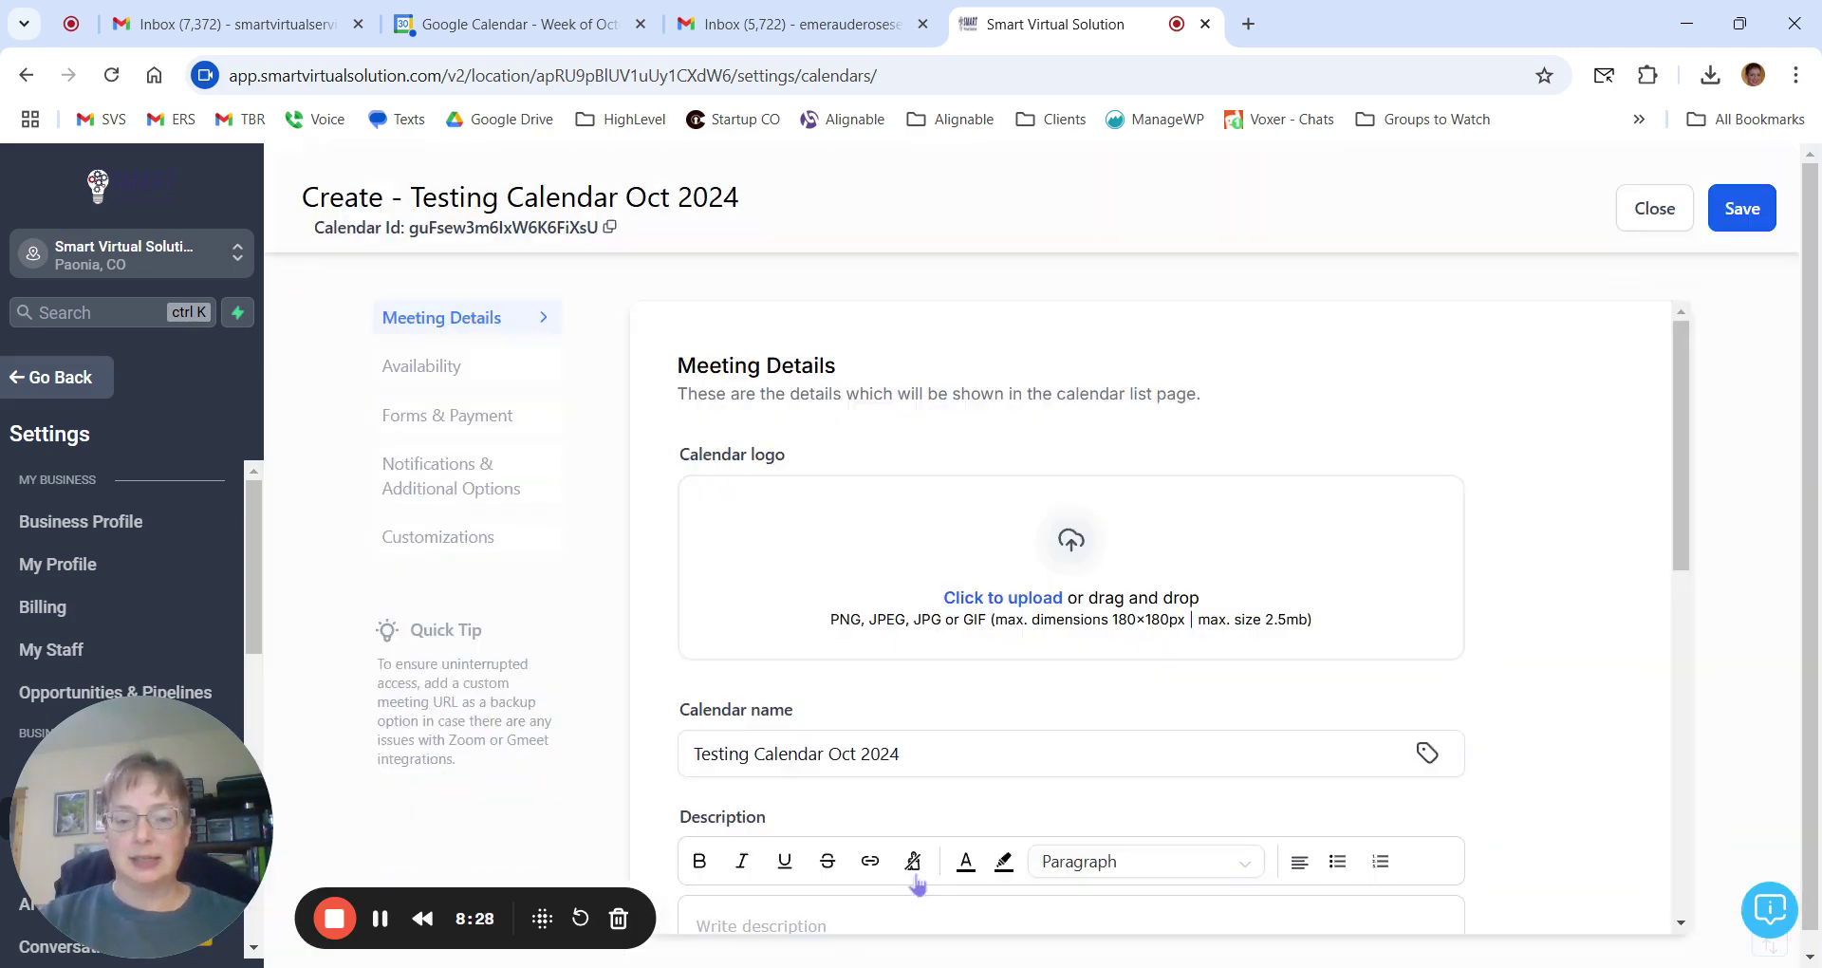
Review the Reiki Therapy & Training Secured Session booking page and highlight its $ 175 total.
click(380, 920)
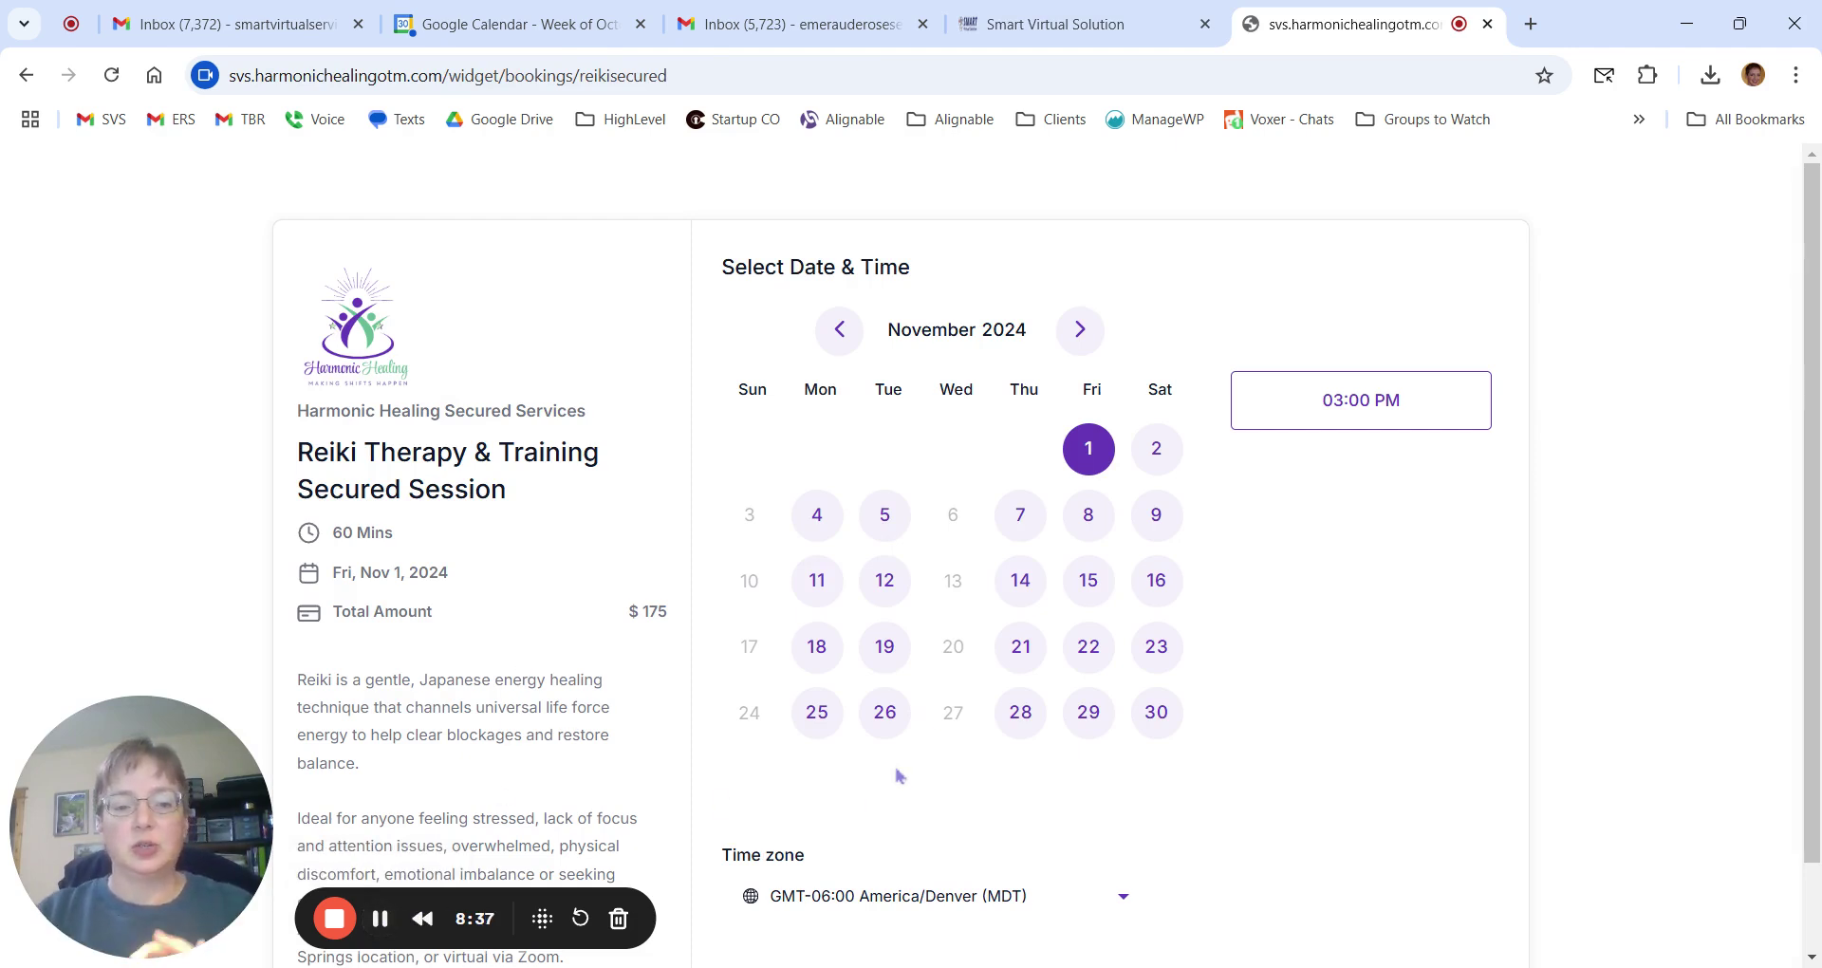
scroll(1272, 528, down, 1)
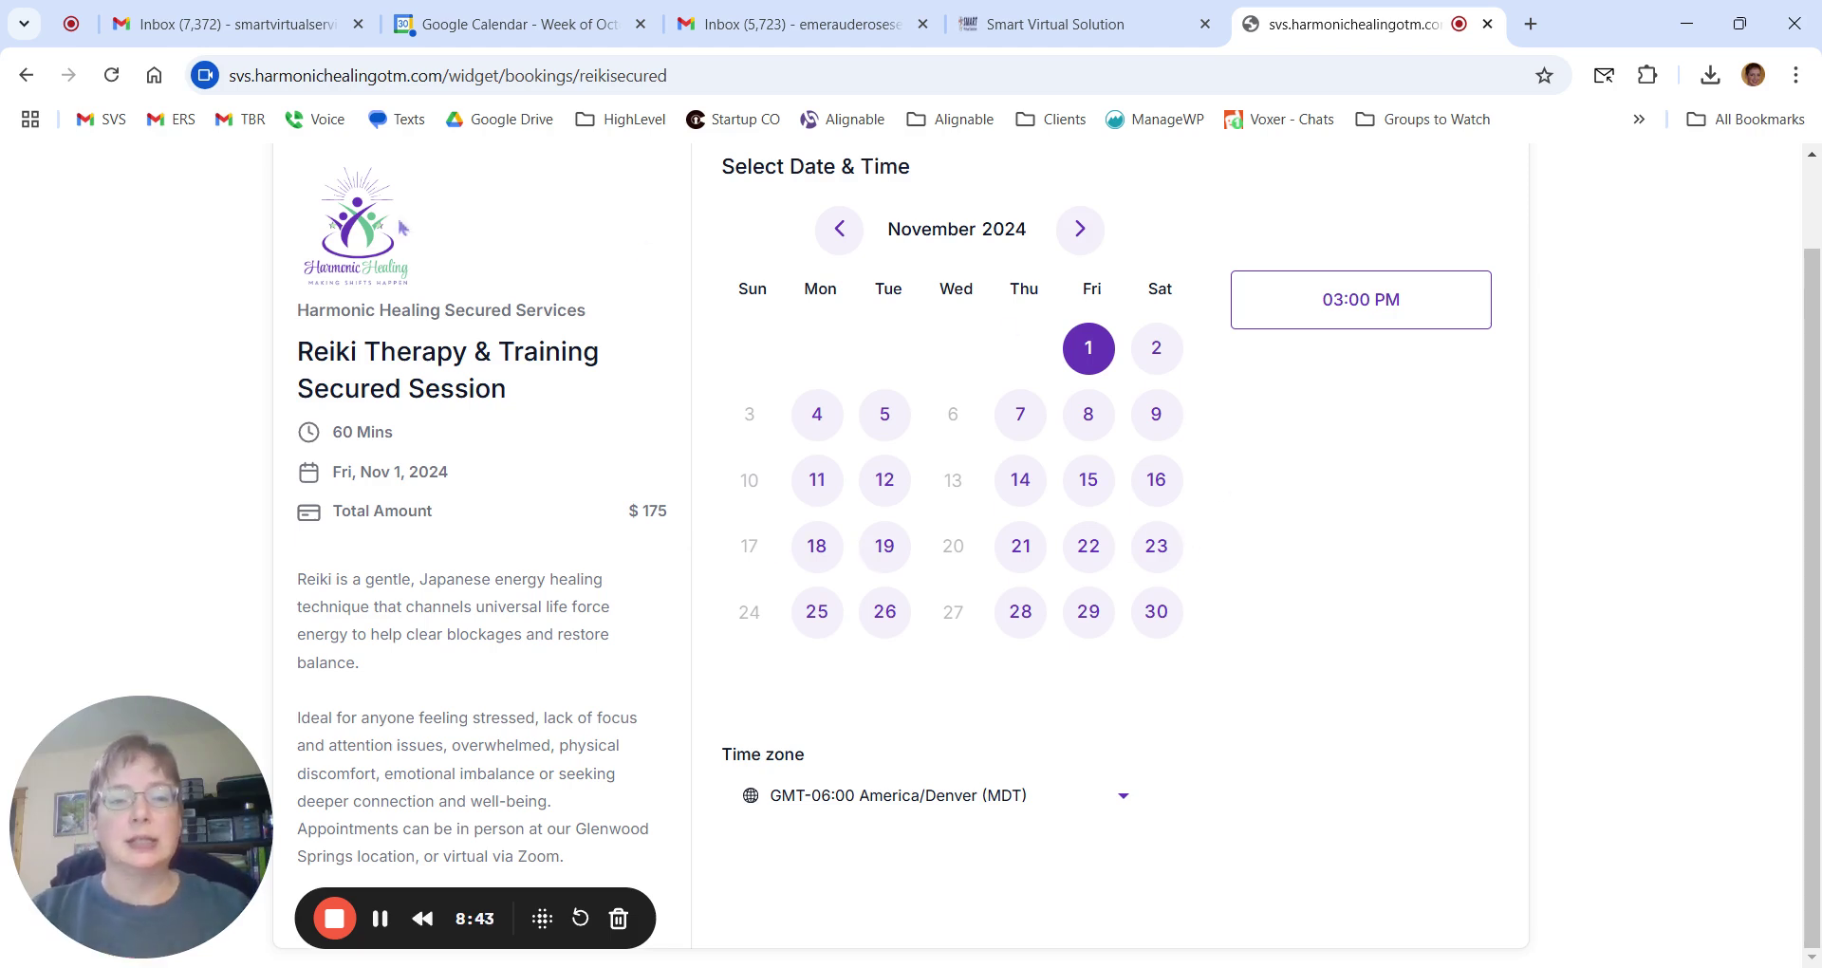
scroll(1264, 643, up, 1)
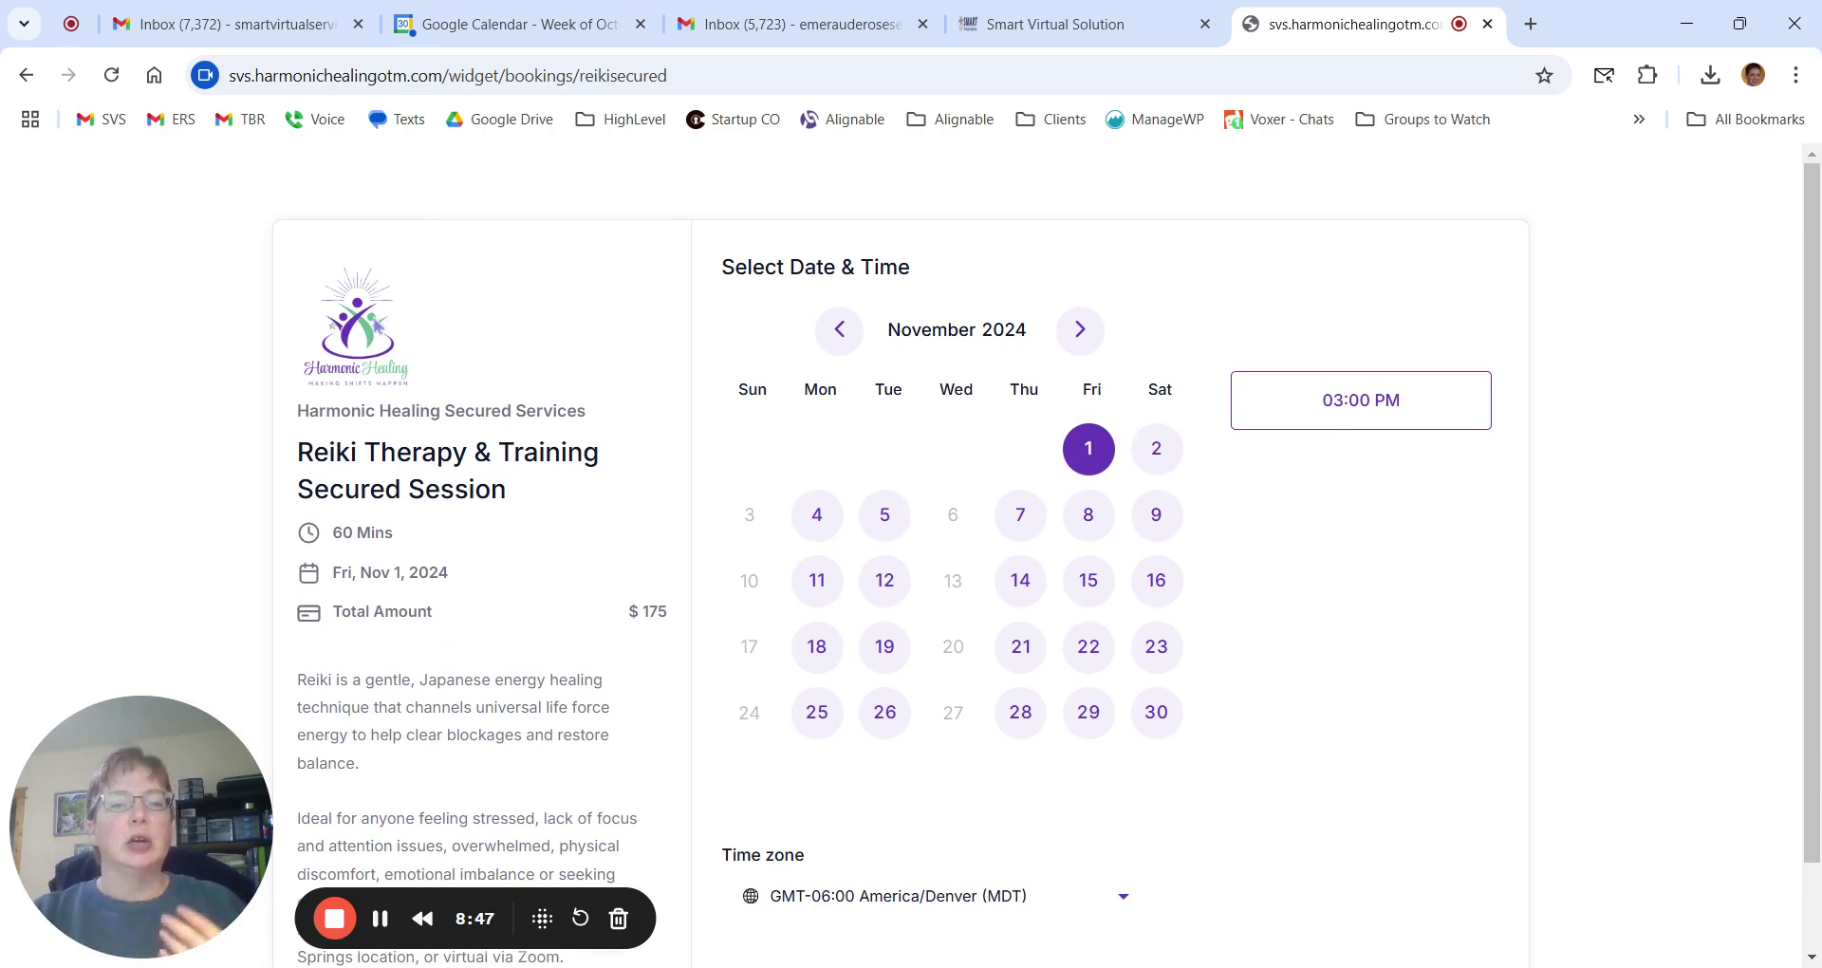
scroll(353, 560, down, 1)
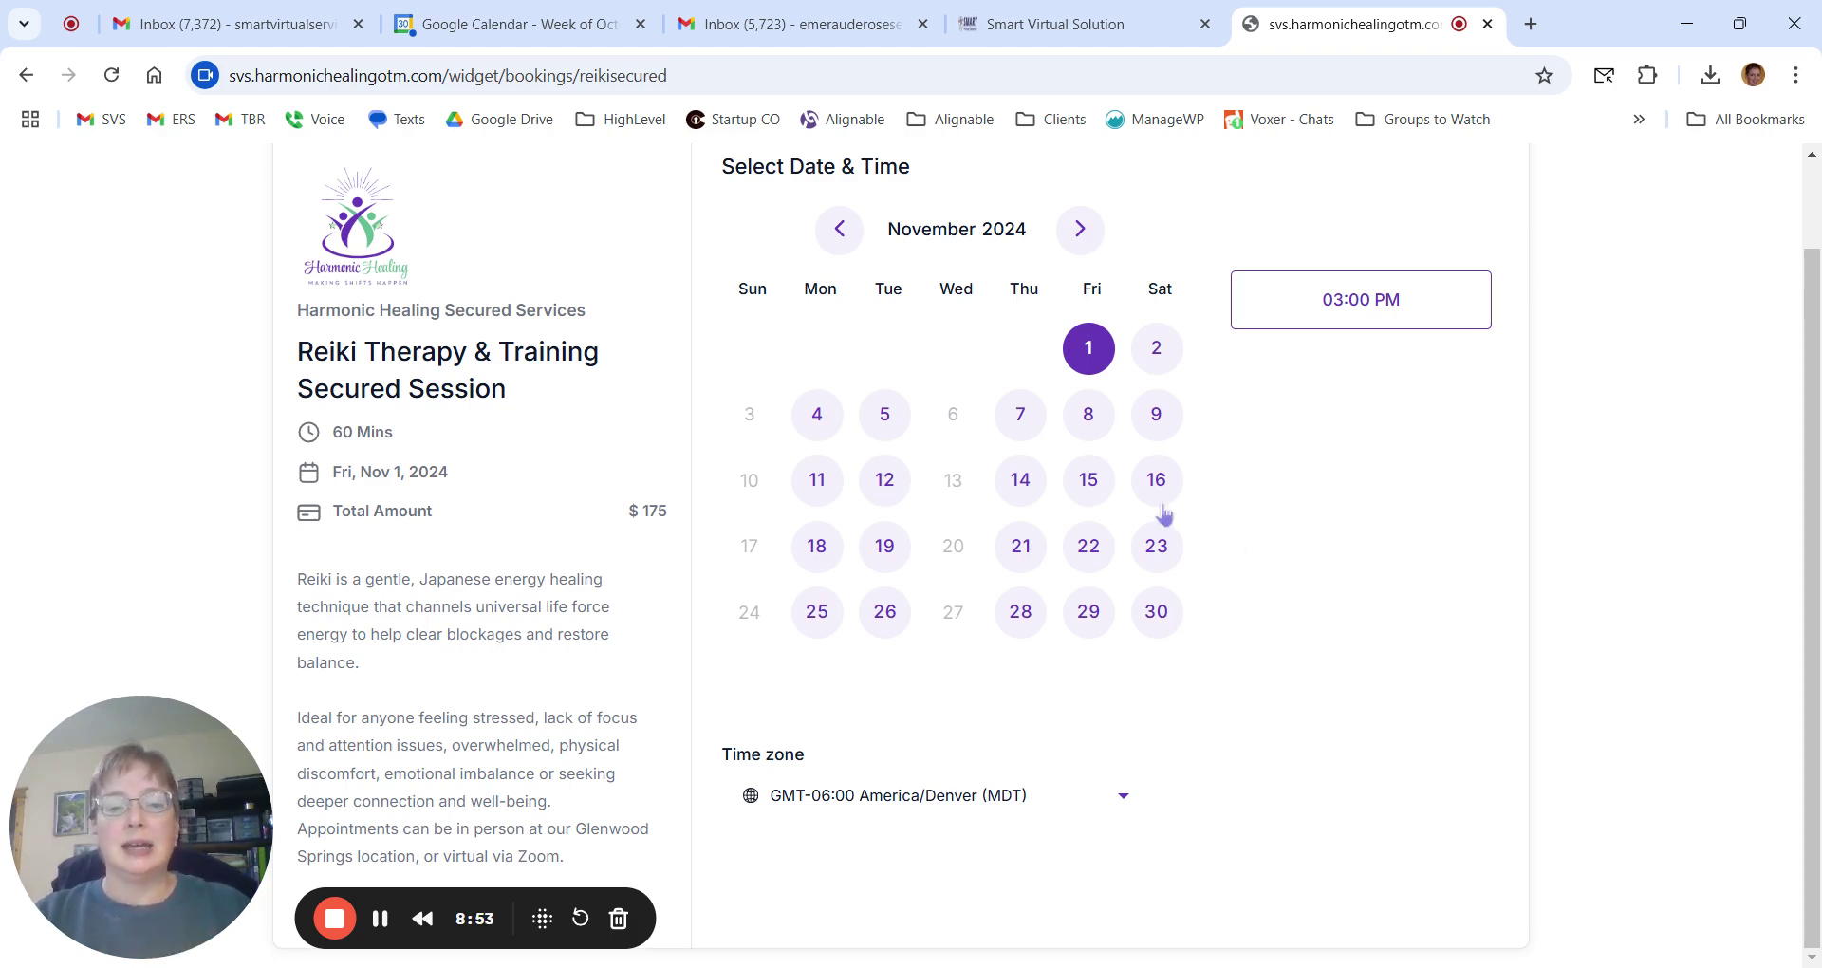
scroll(1361, 680, up, 1)
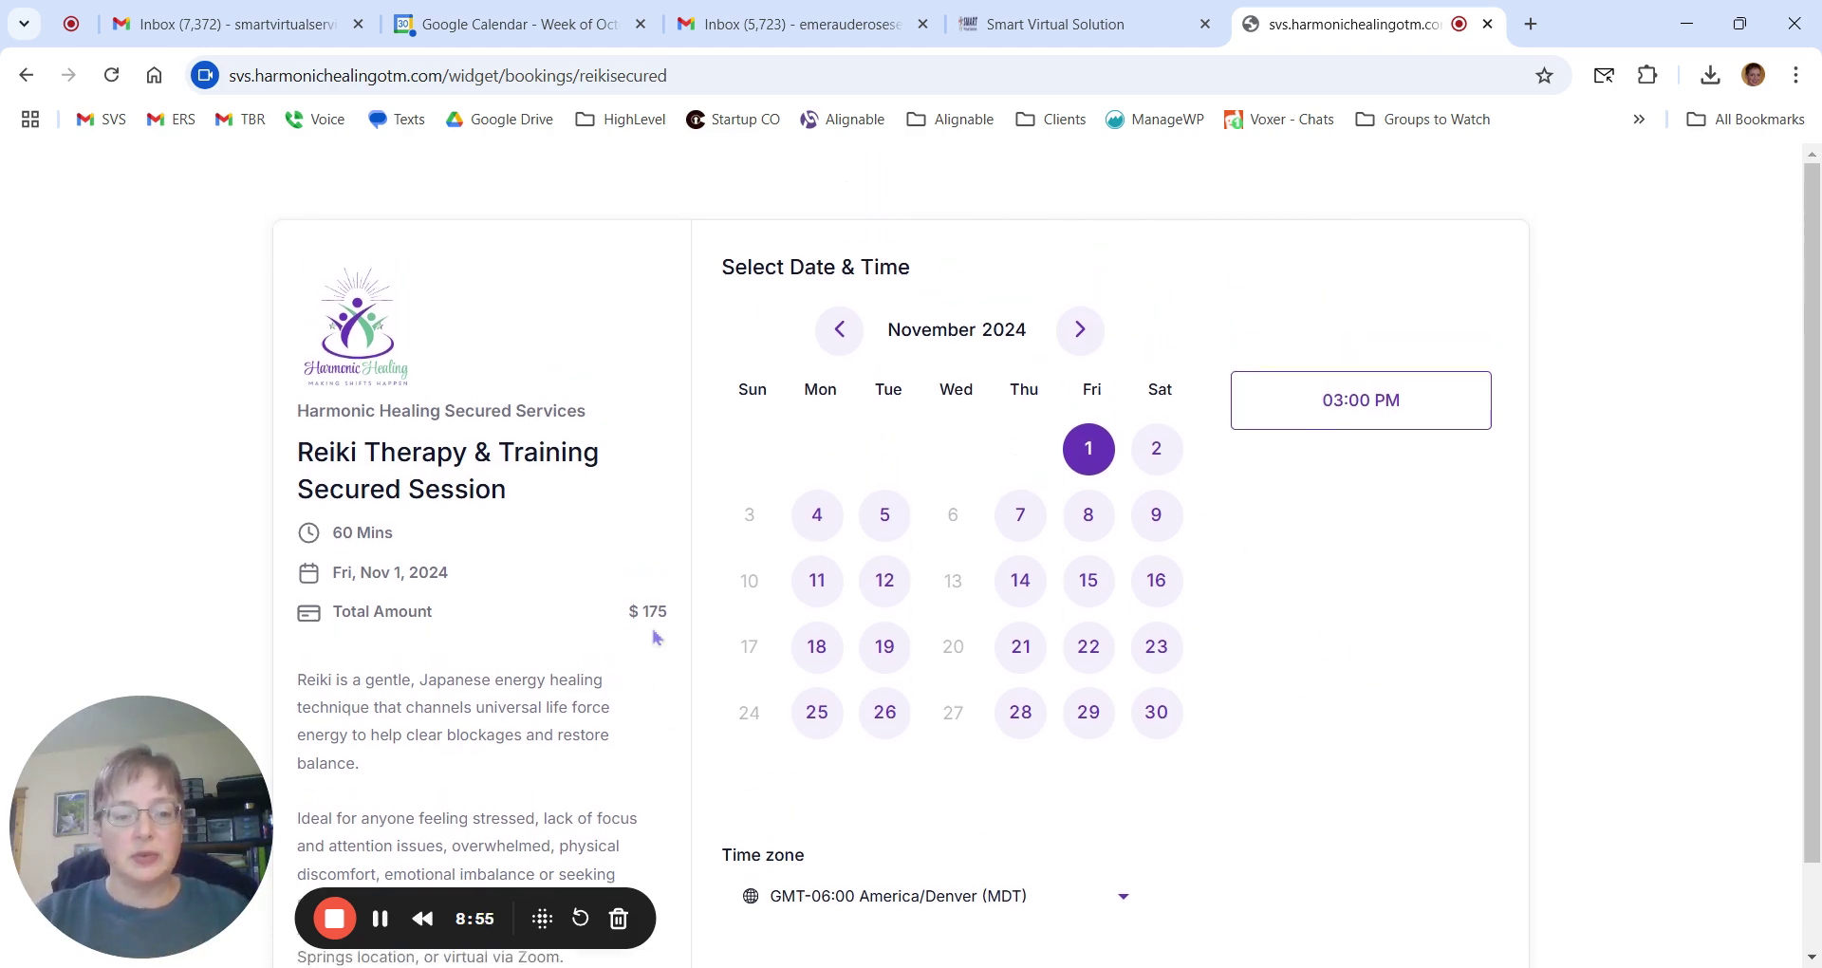
drag(622, 633, 670, 636)
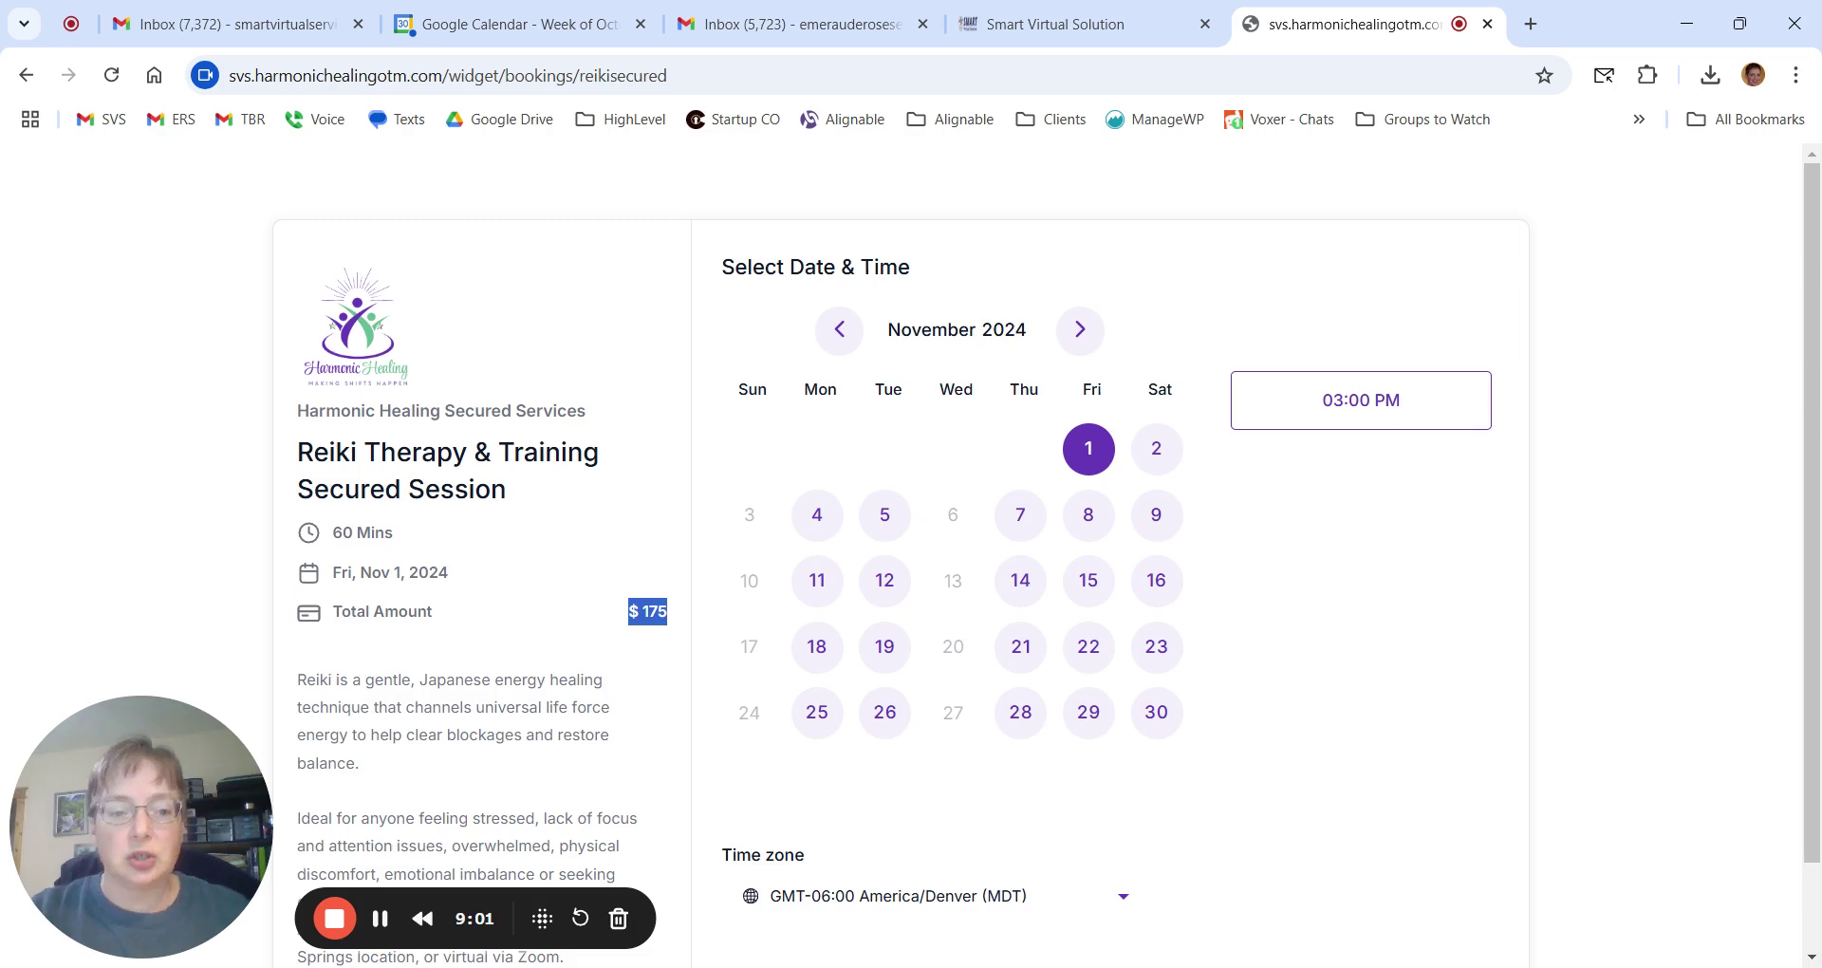
scroll(1465, 715, down, 1)
Browse the 30 Minute Wellness Discovery time slots, then return to the Testing Calendar Oct 2024 editor.
click(378, 925)
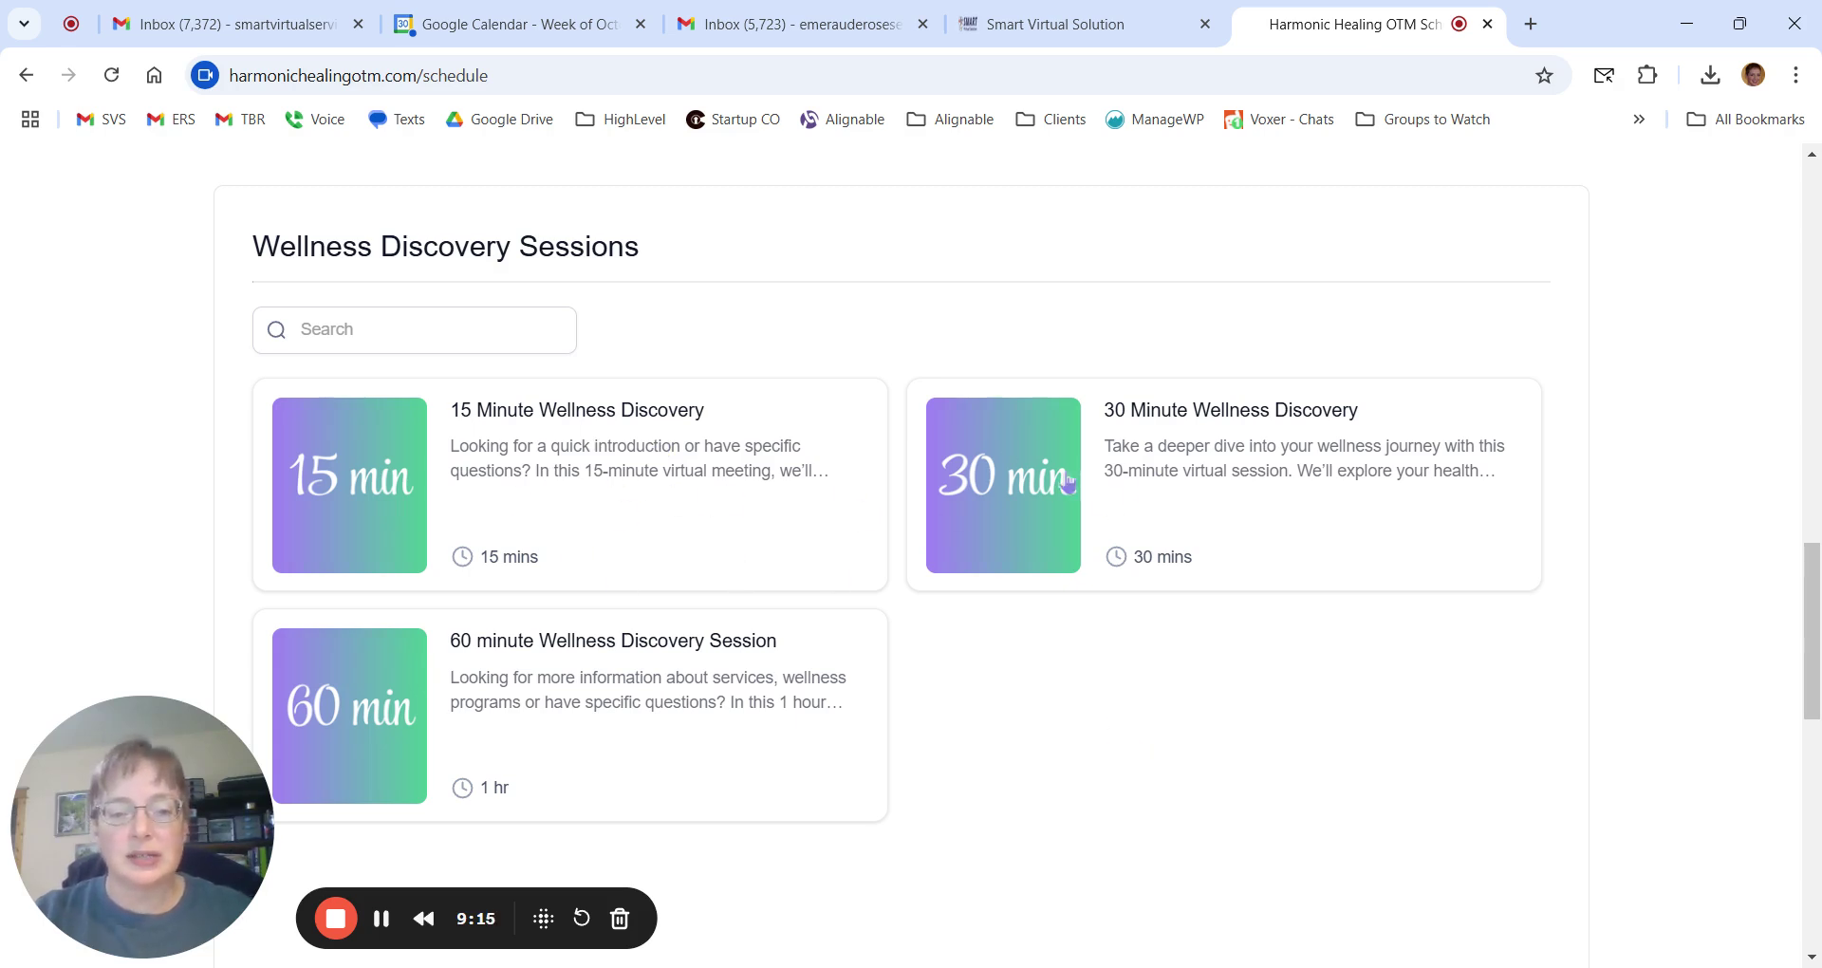
click(1154, 422)
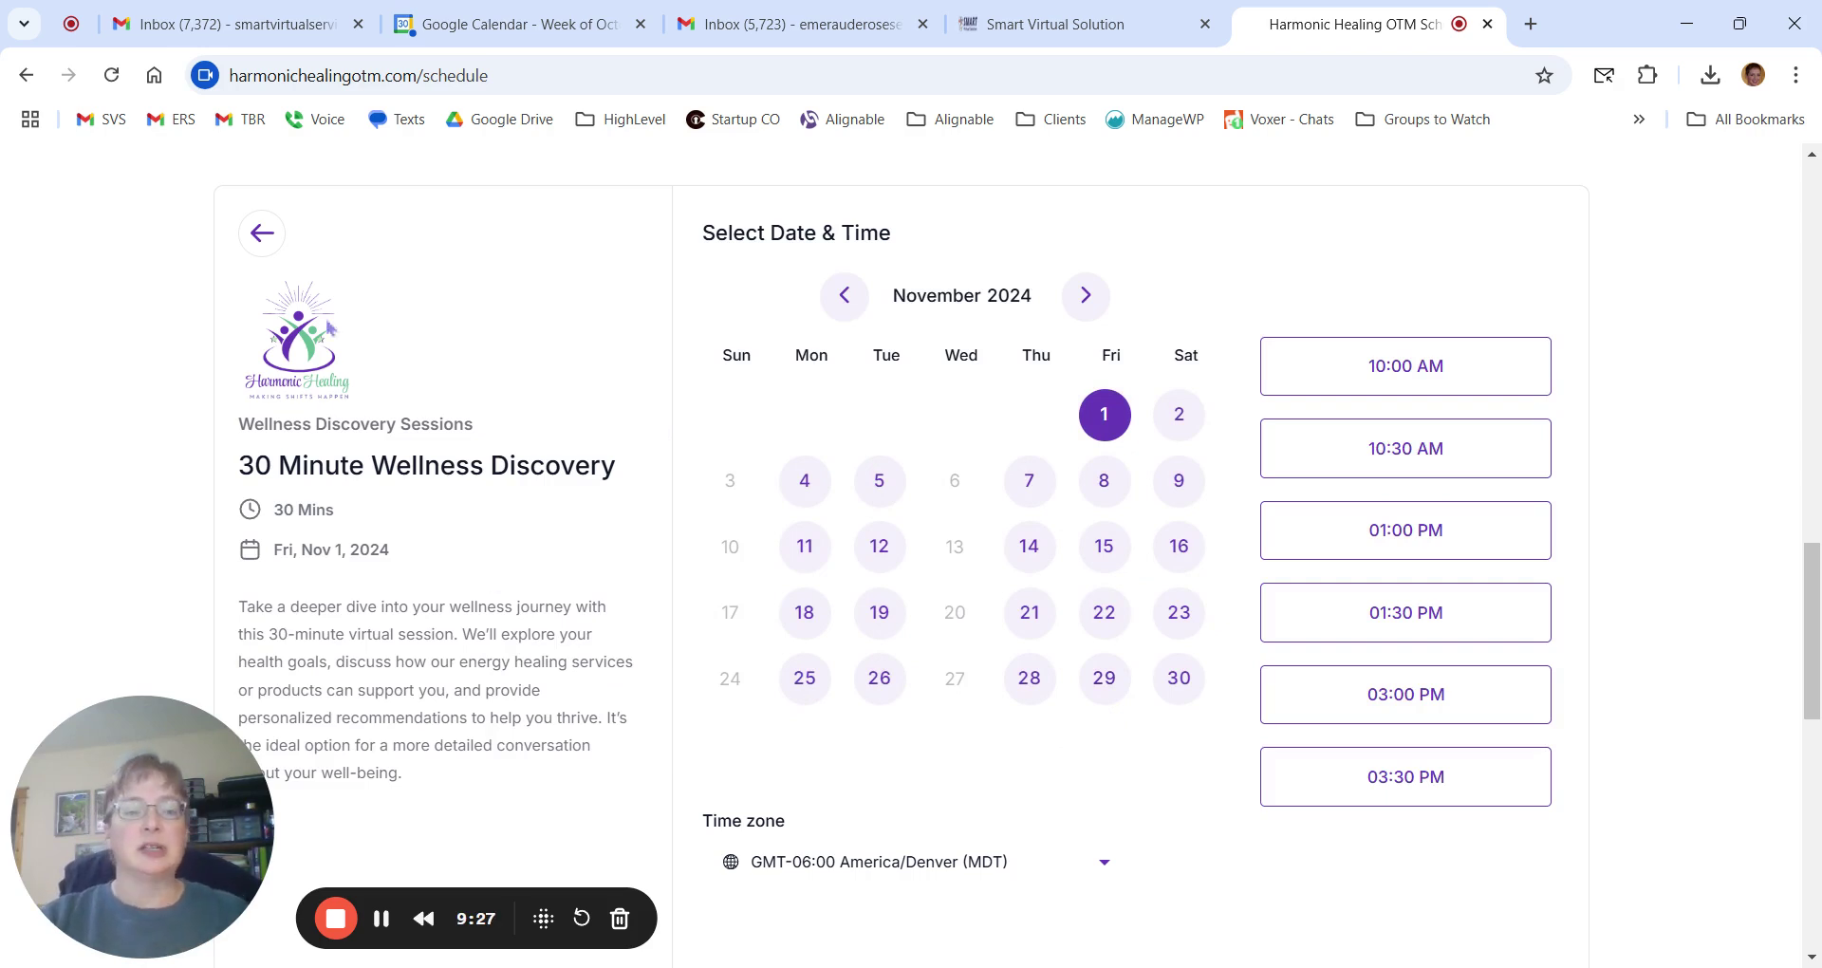
scroll(475, 536, down, 1)
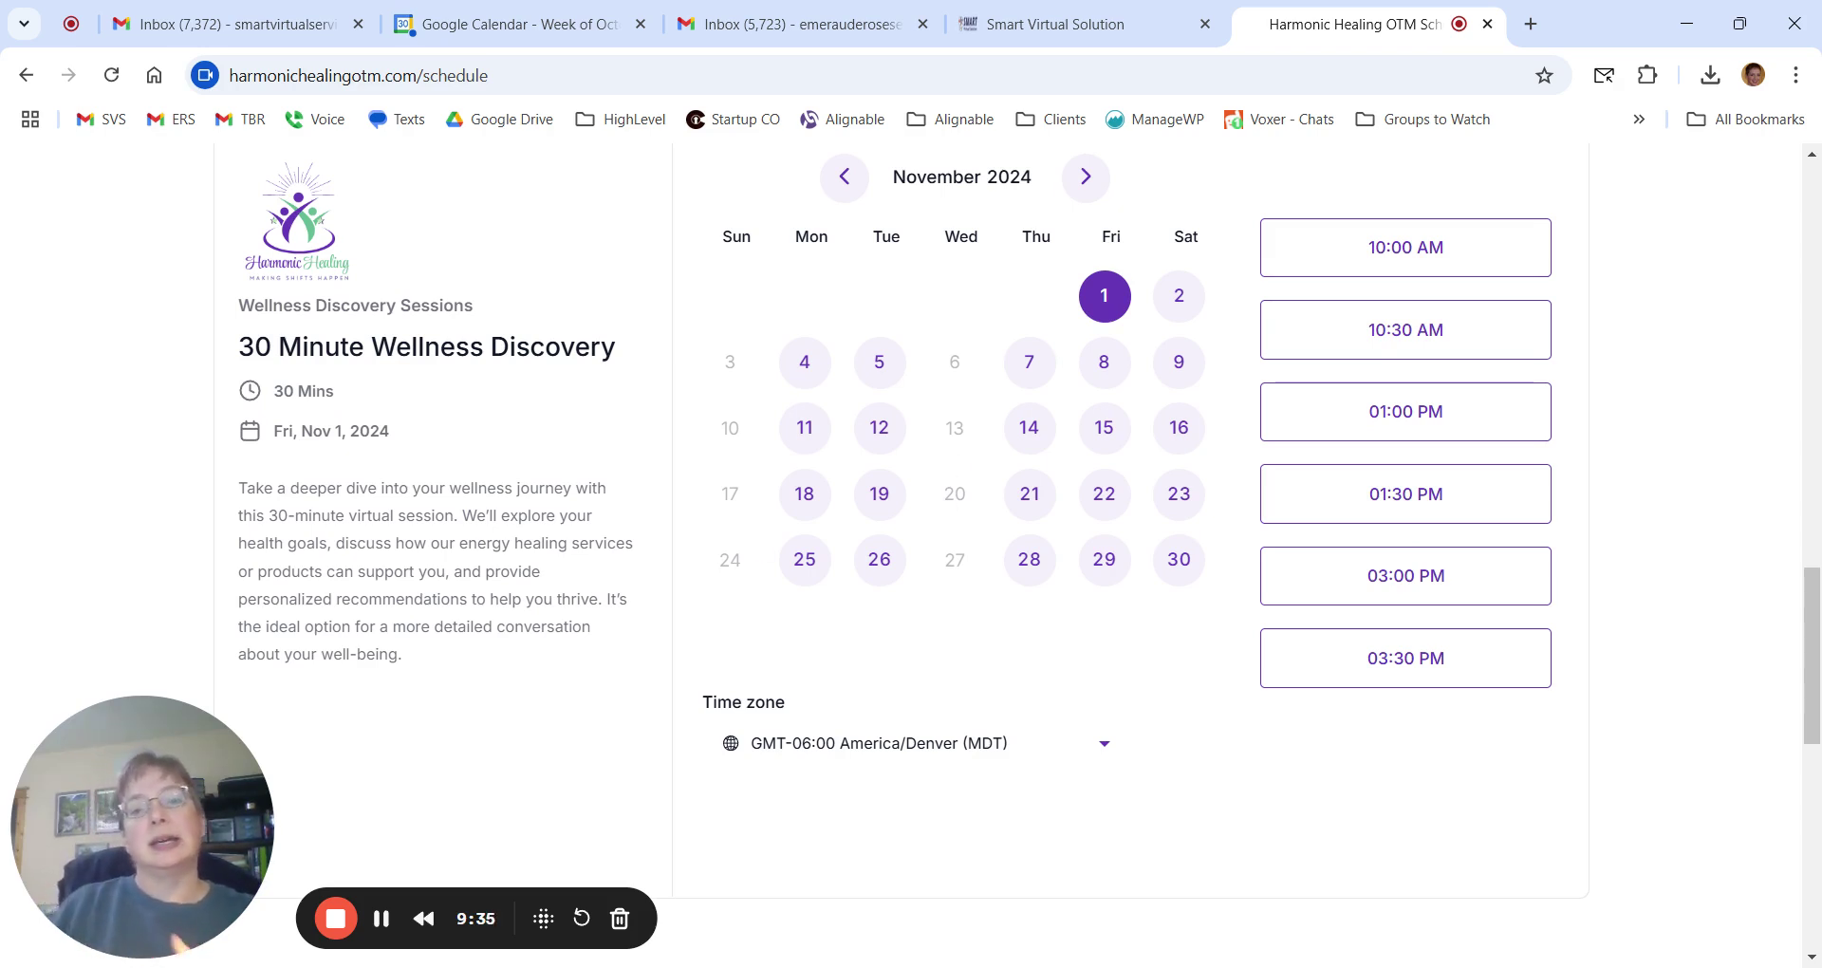
scroll(911, 550, up, 1)
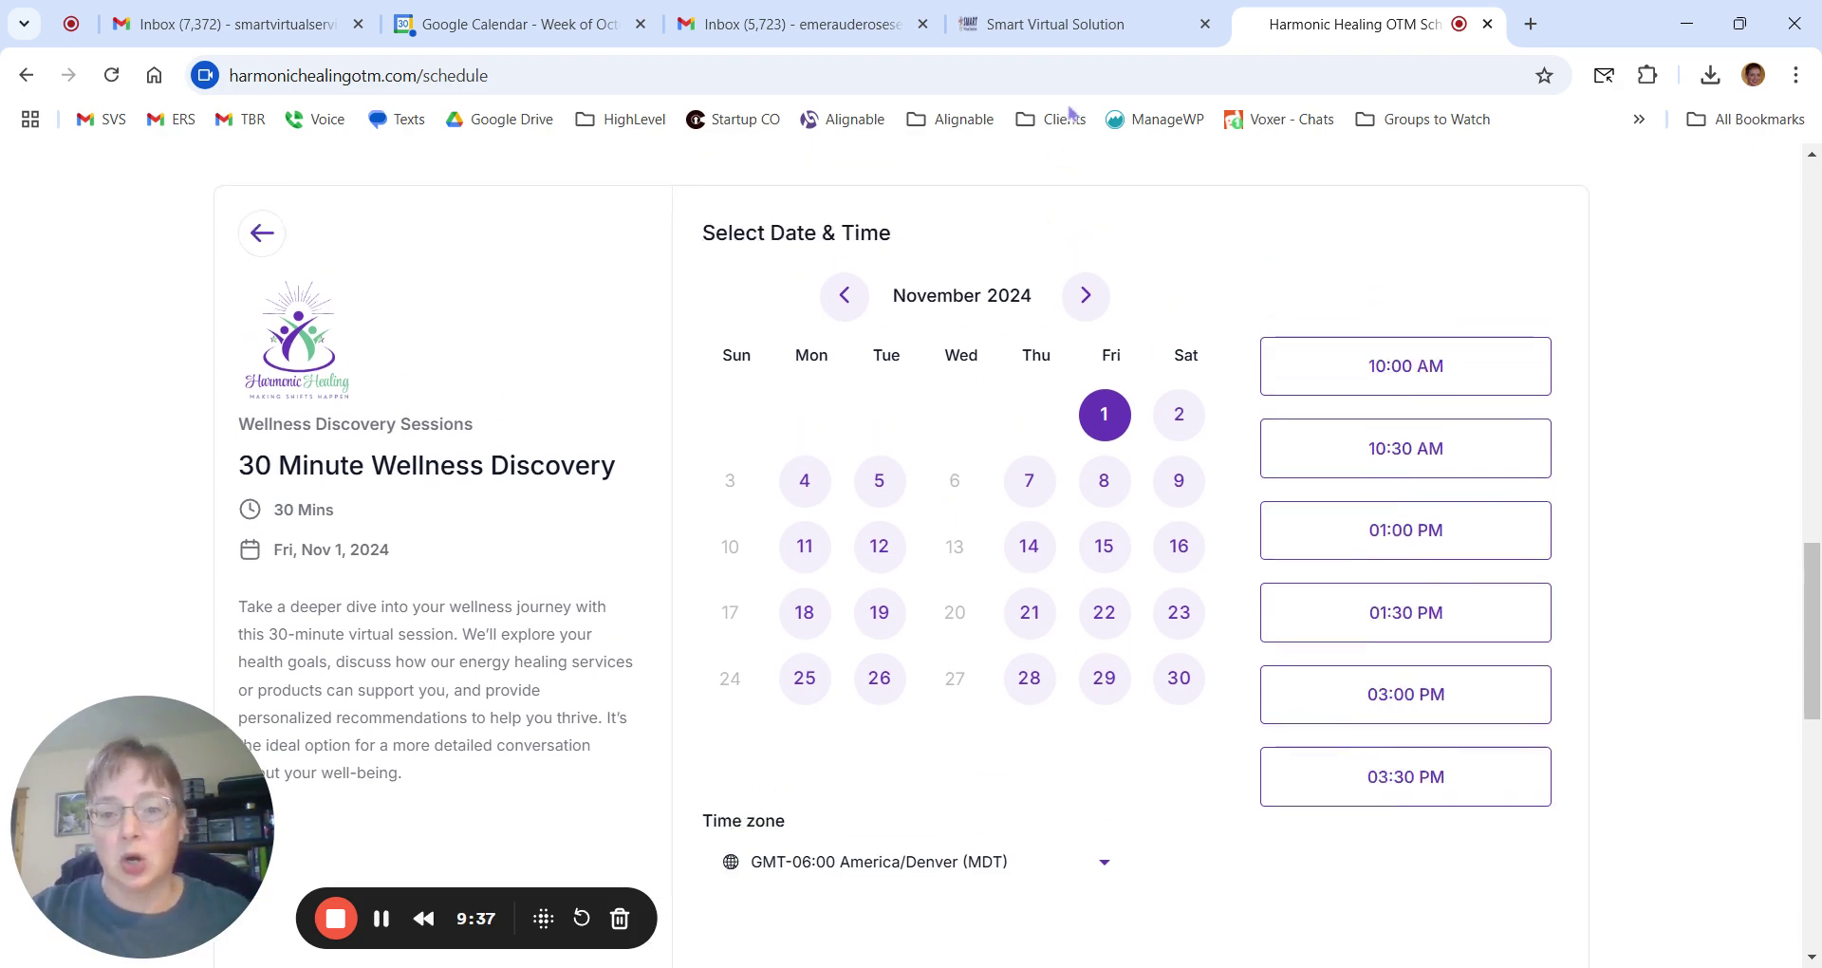
click(1044, 24)
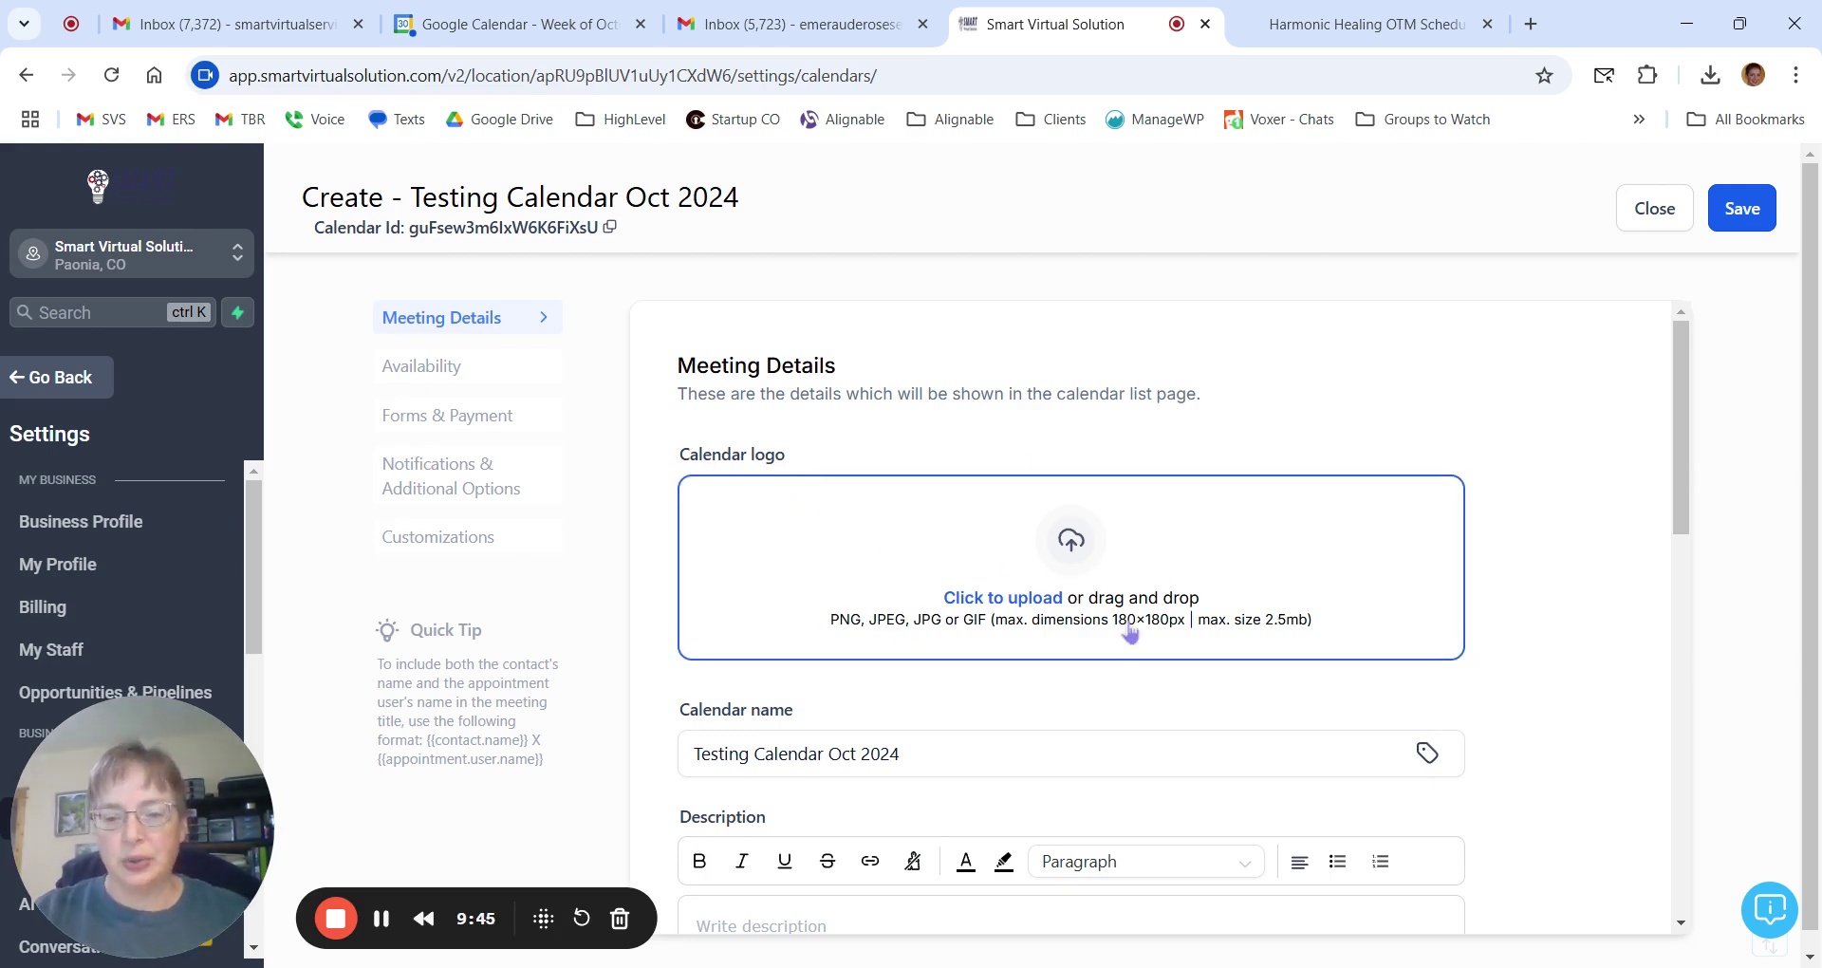
Highlight the 180×180 calendar logo limit, then go back to the Wellness Discovery booking page.
drag(1114, 642, 1175, 645)
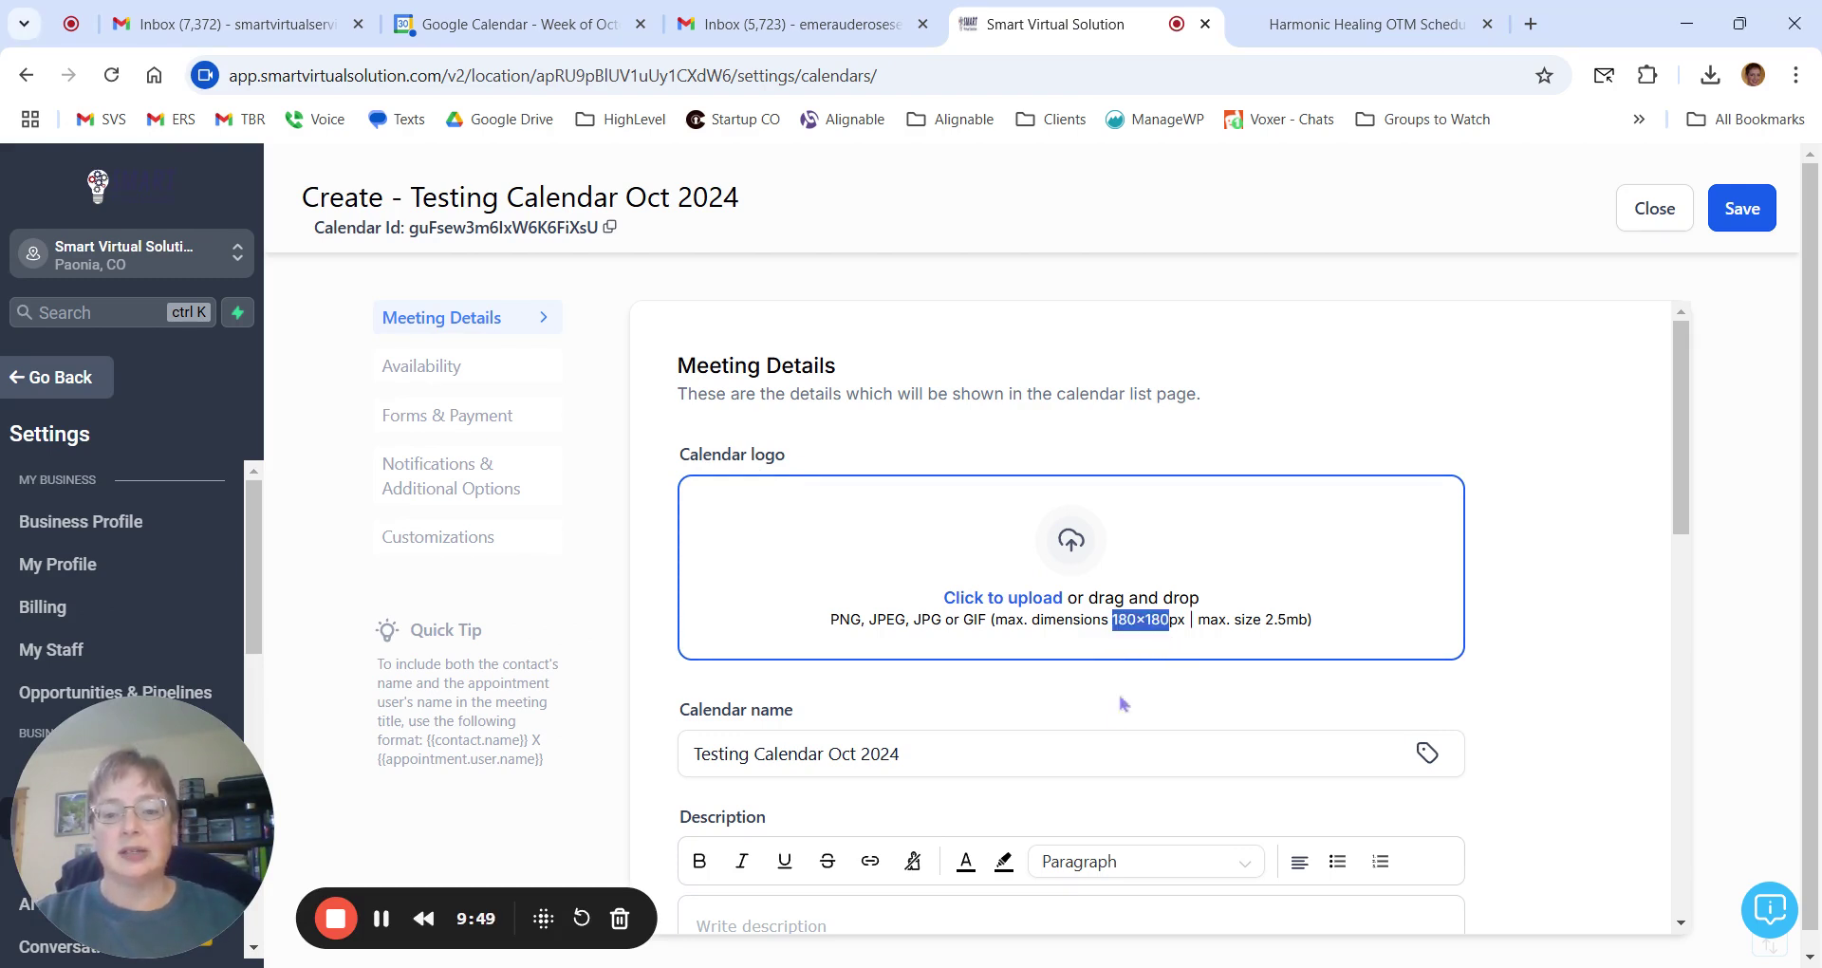
click(1476, 606)
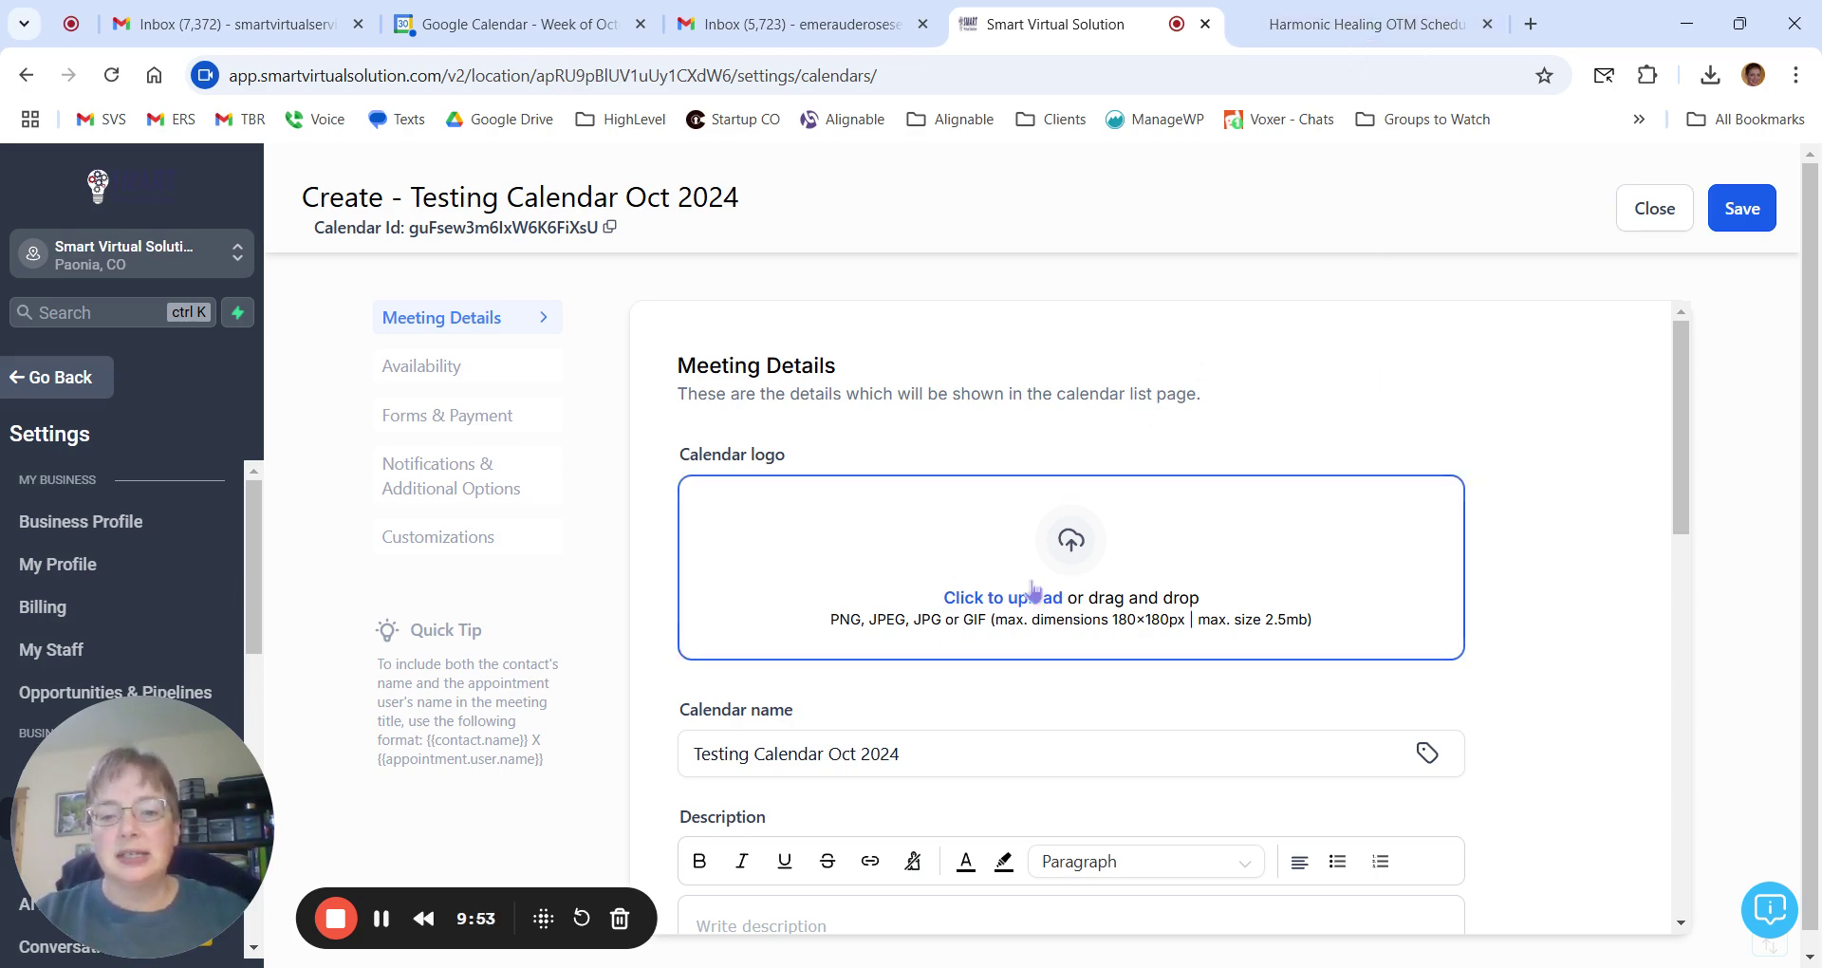
click(1329, 26)
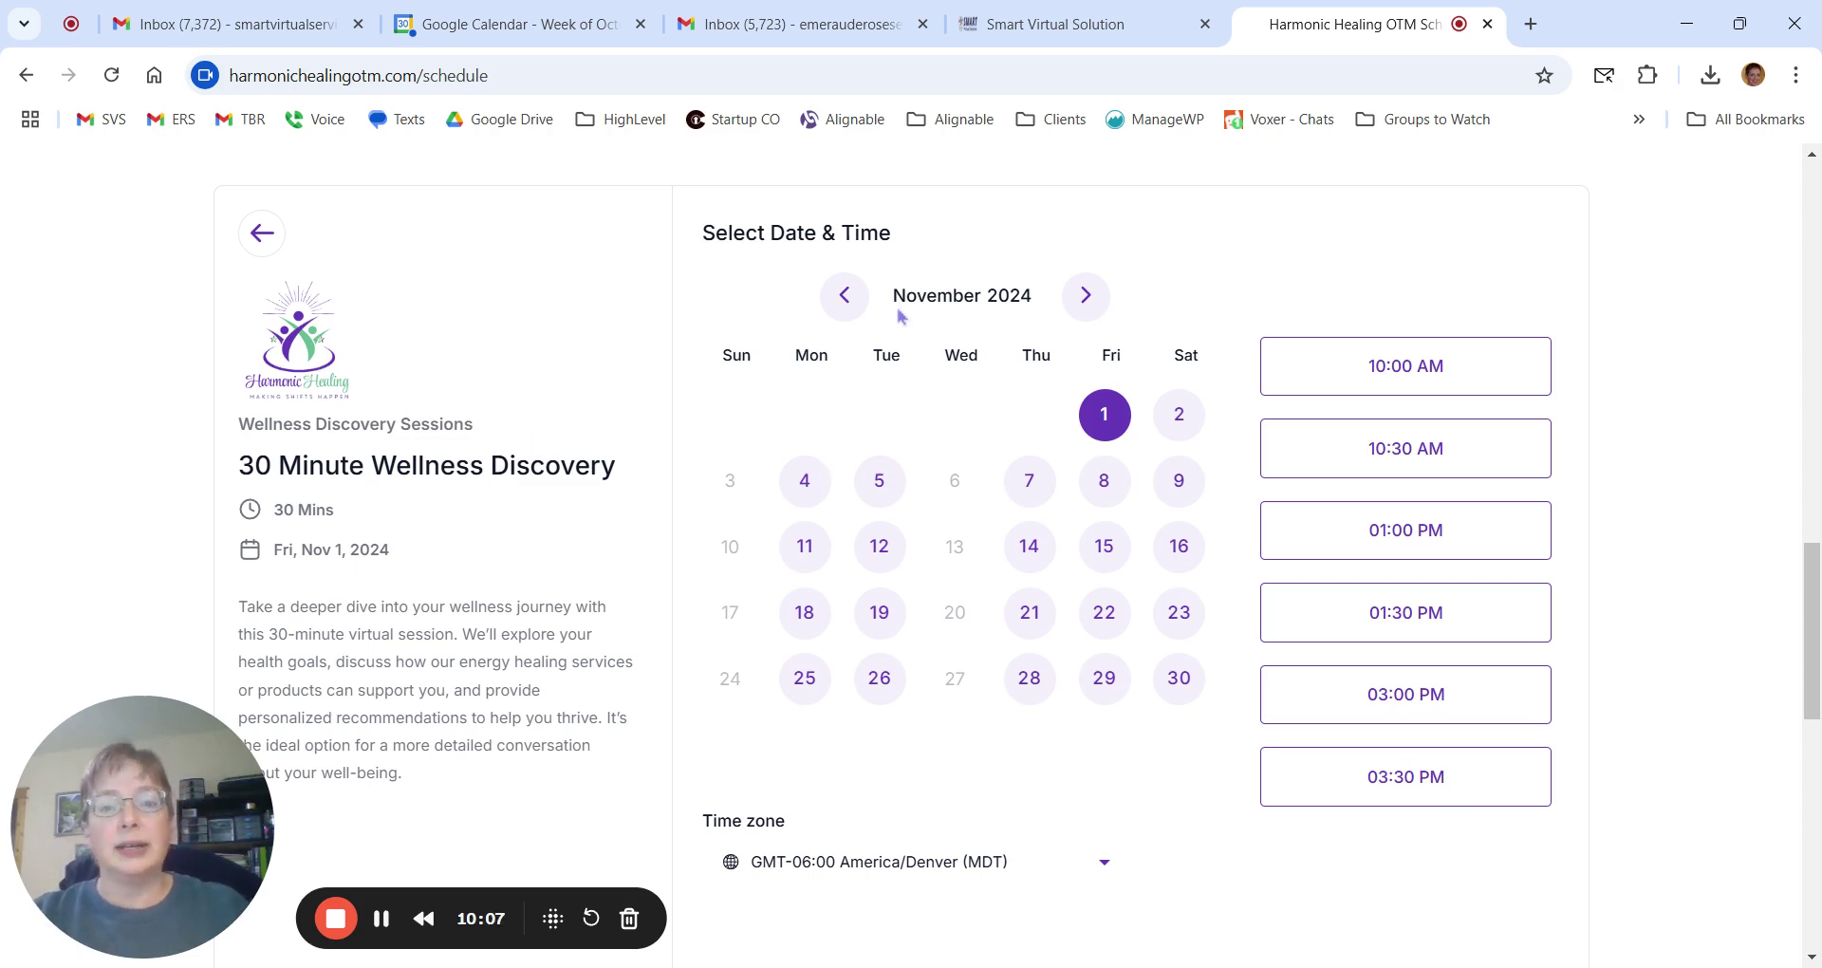
Compare the calendar name with the '30 Minute Wellness Discovery' title on the Harmonic Healing booking page.
click(1086, 40)
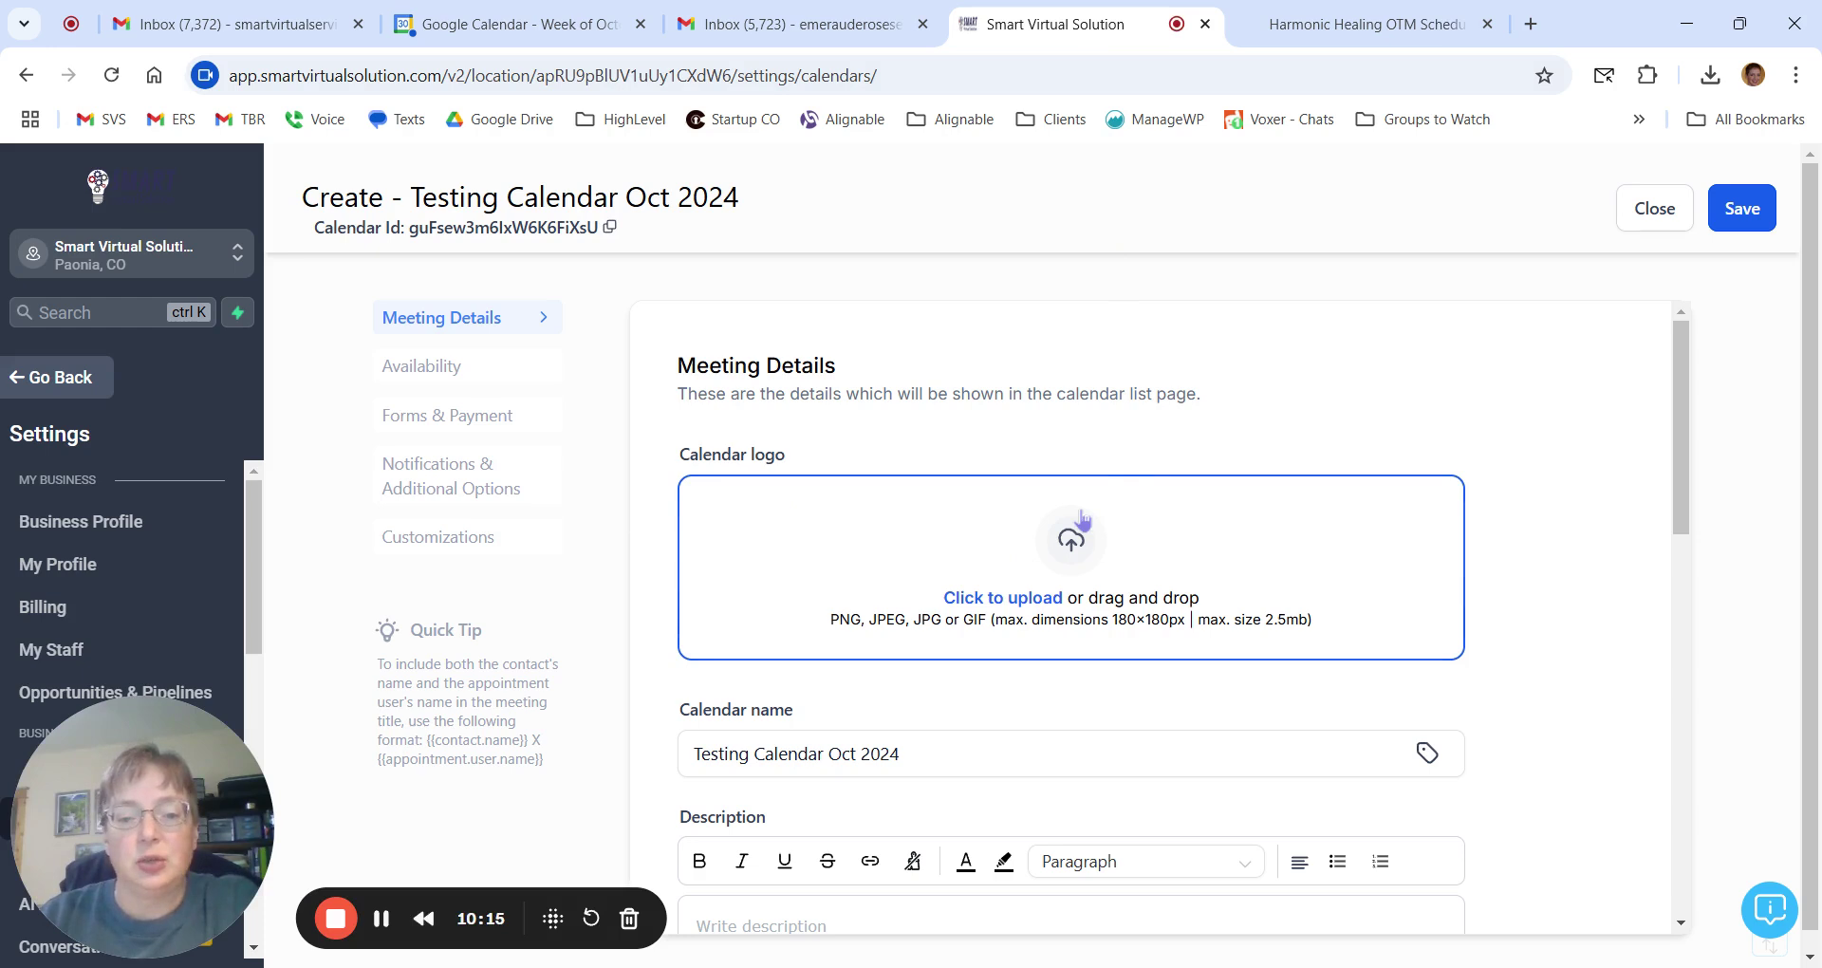
scroll(1082, 520, down, 4)
click(859, 397)
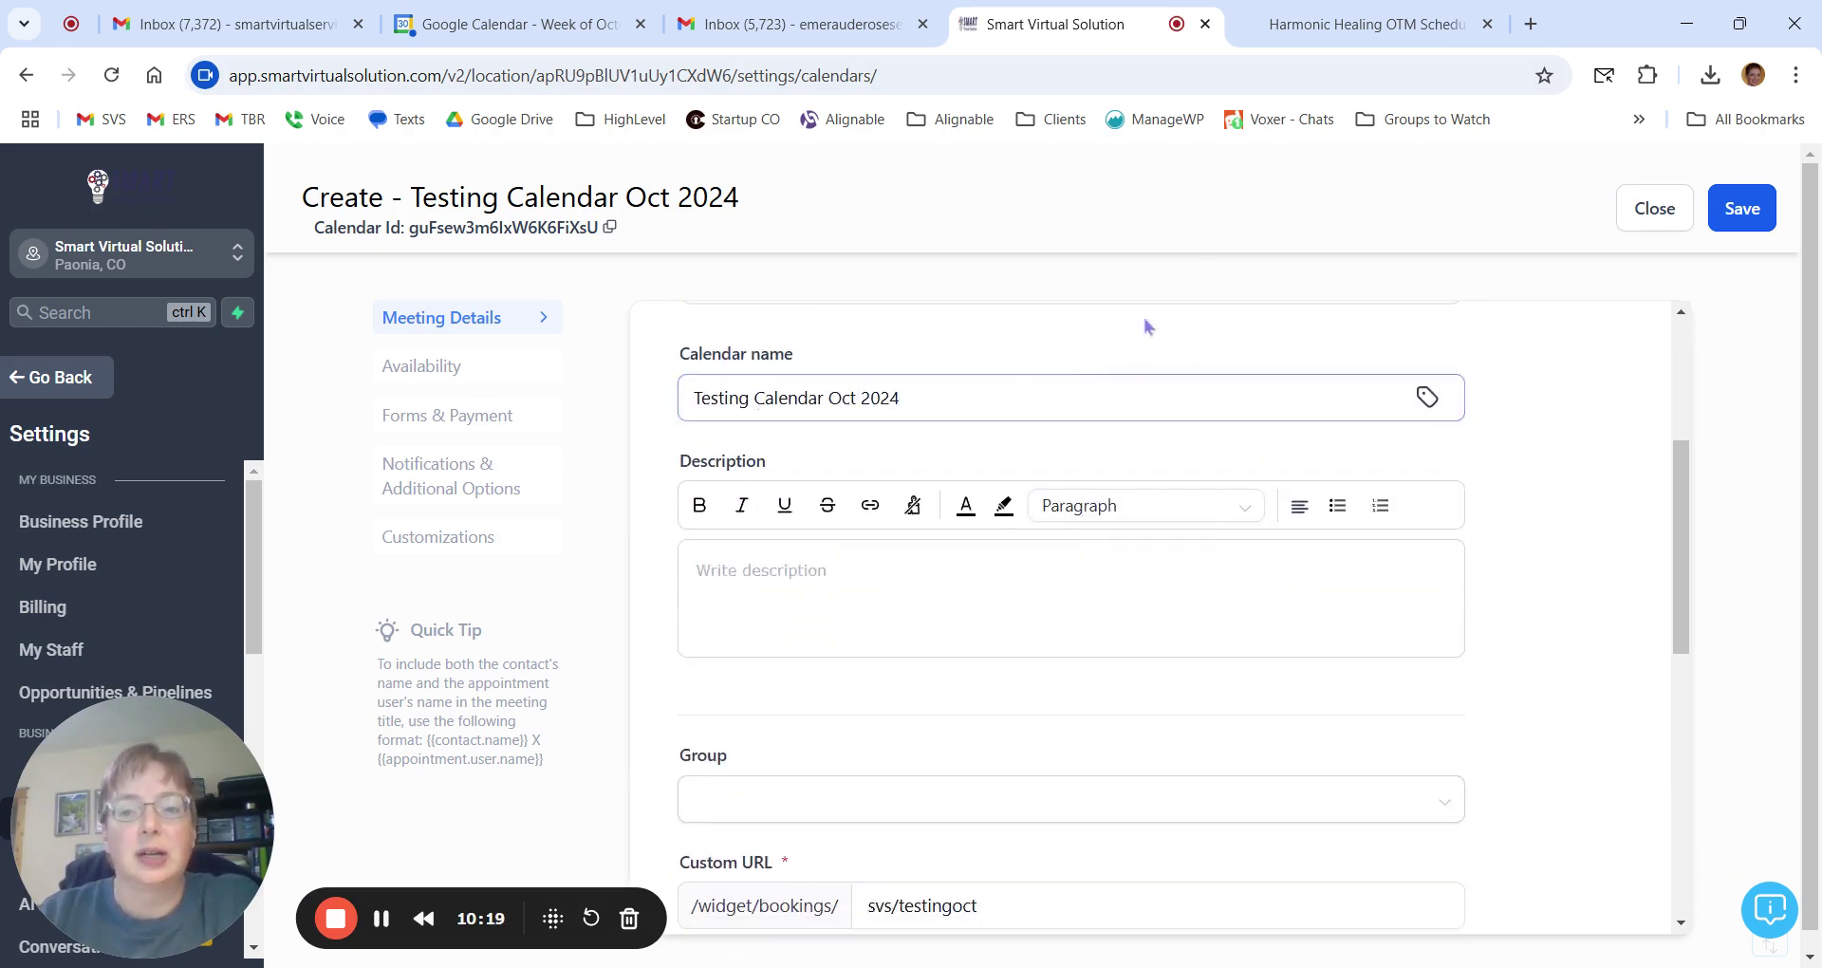
click(1357, 24)
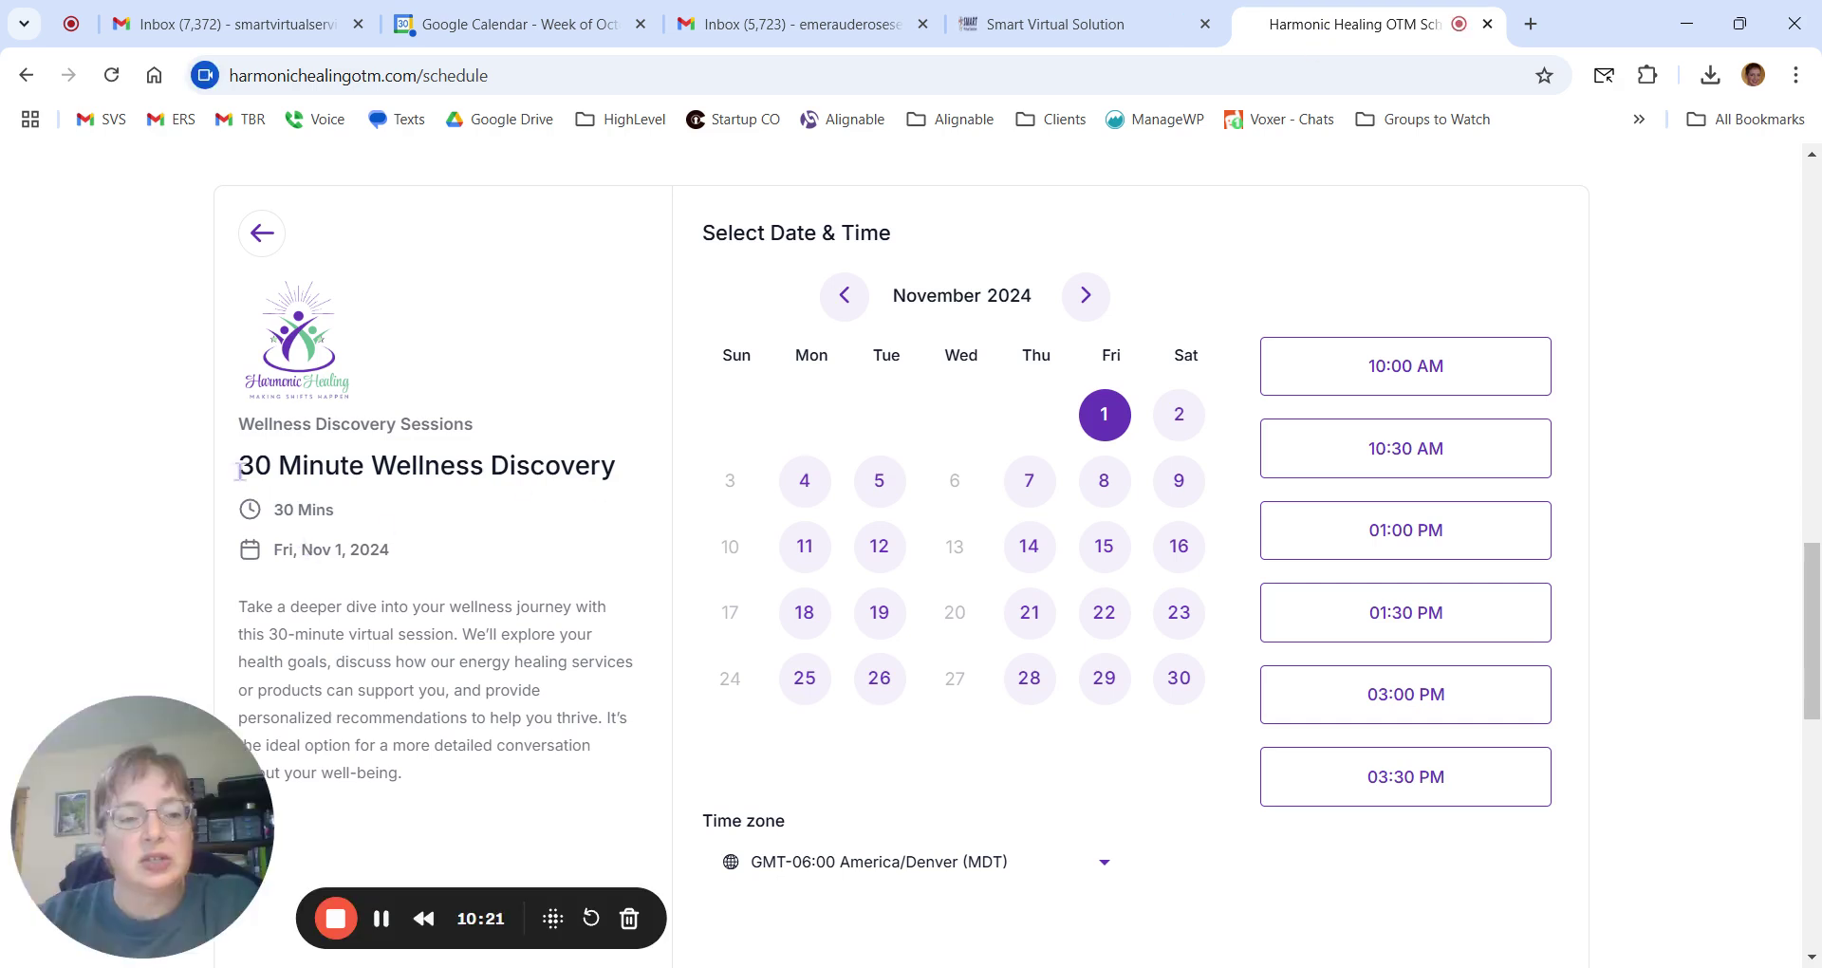
drag(238, 465, 612, 482)
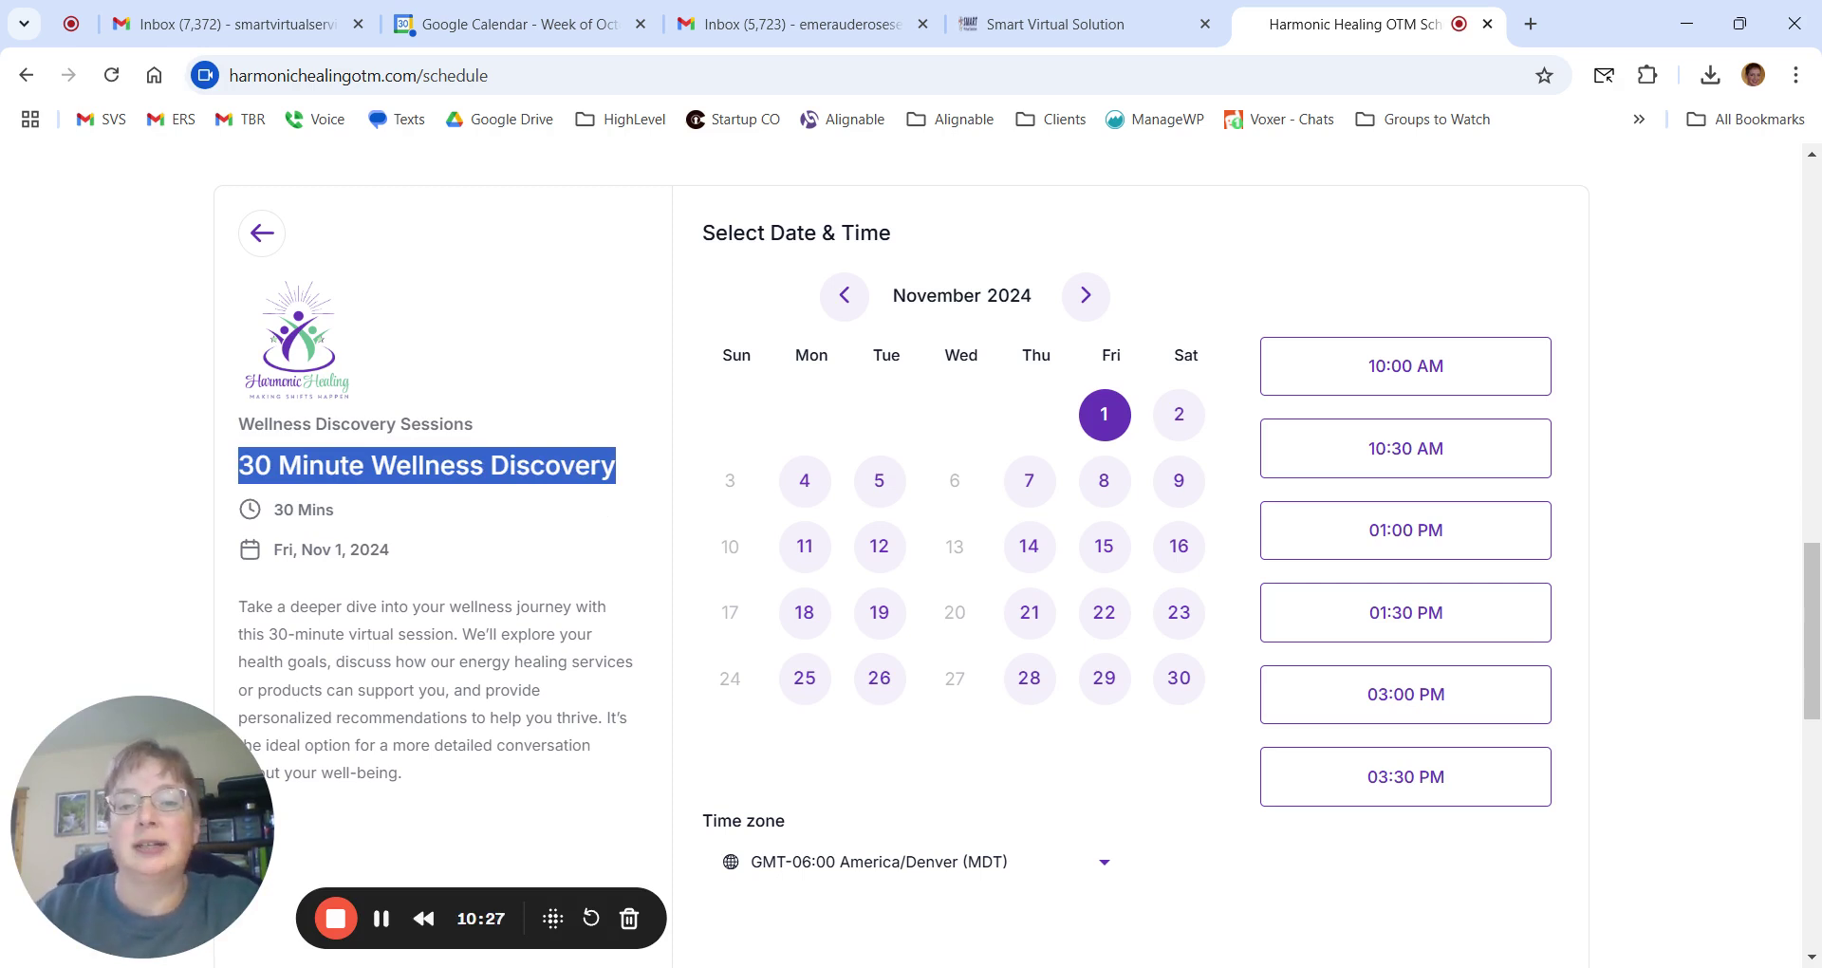
Compare the calendar's blank description with the booking page's session description, then return to the calendar editor.
click(1027, 45)
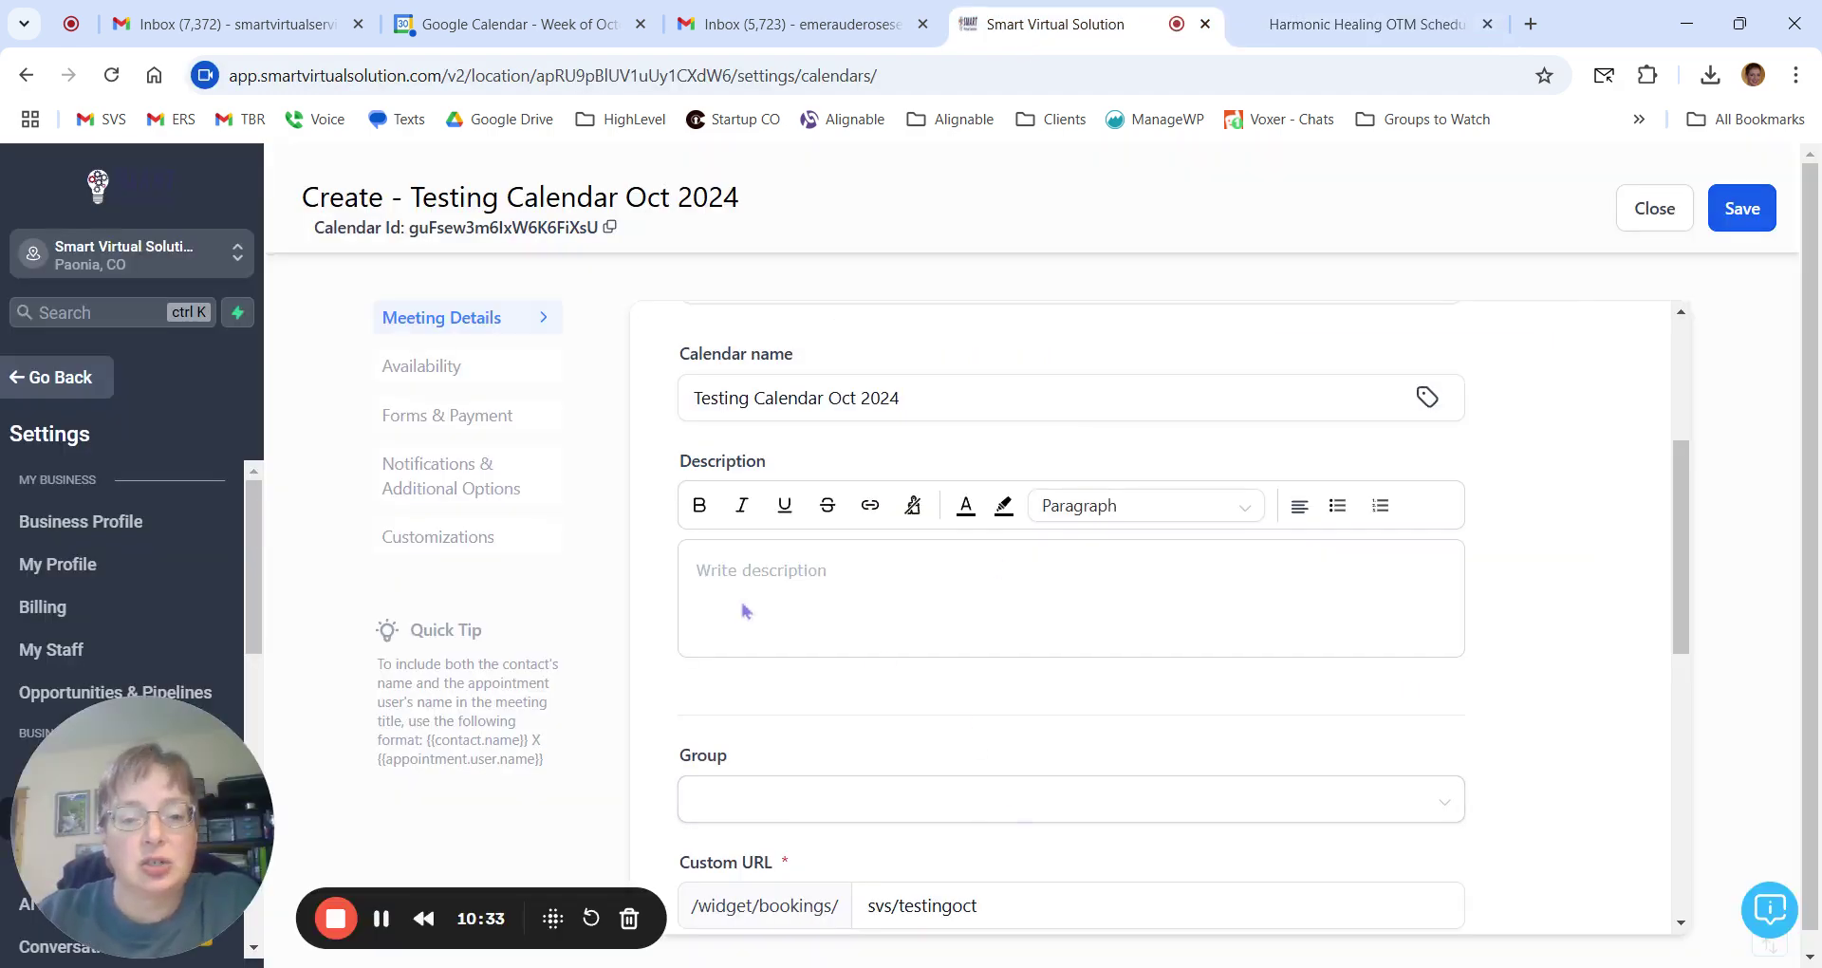
click(1367, 24)
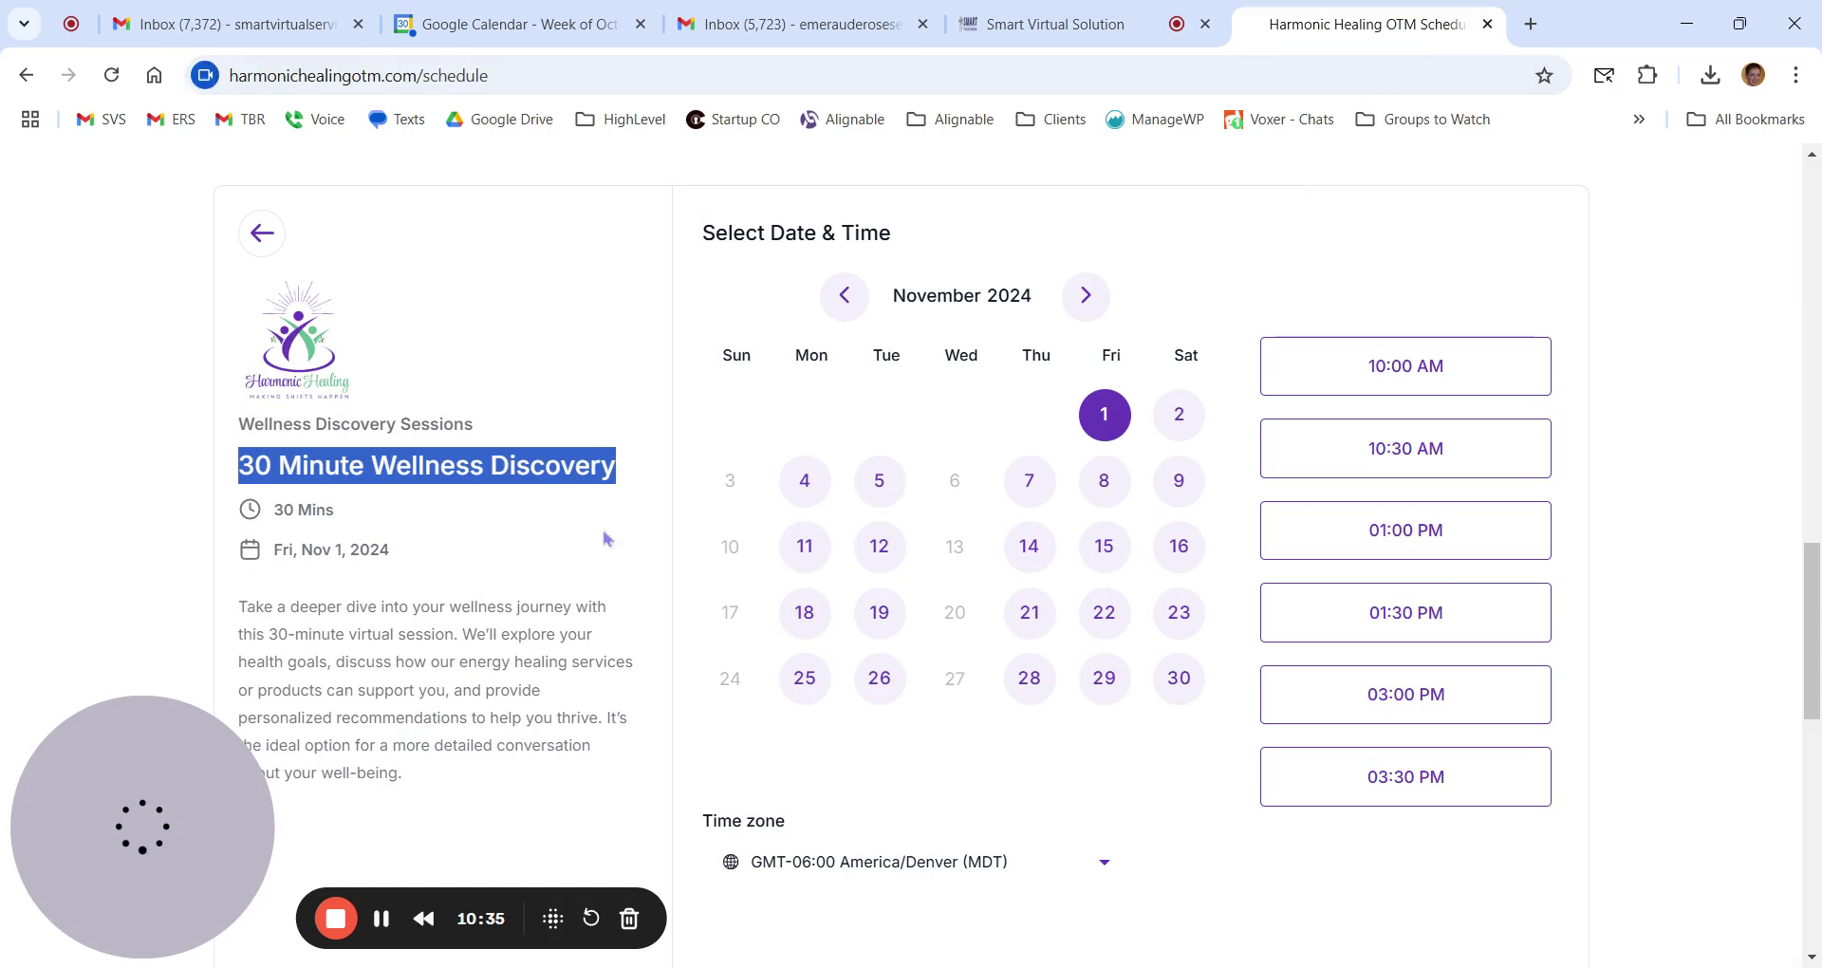
drag(240, 606, 462, 785)
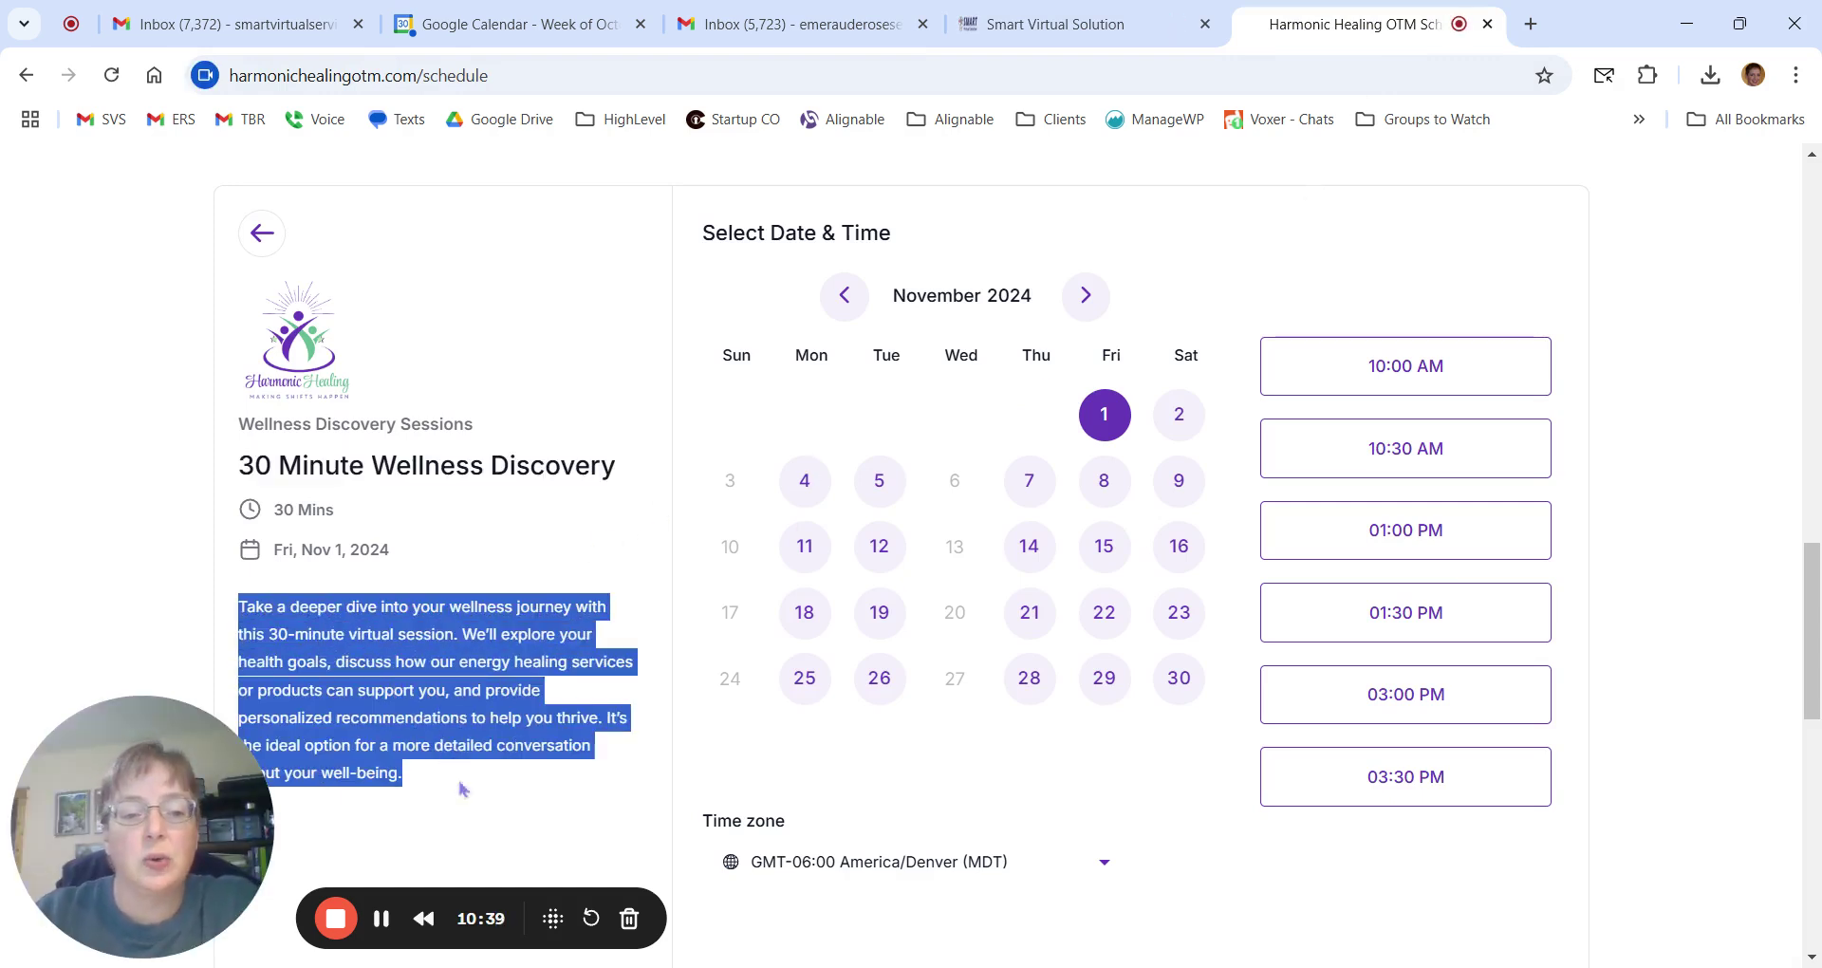
click(463, 788)
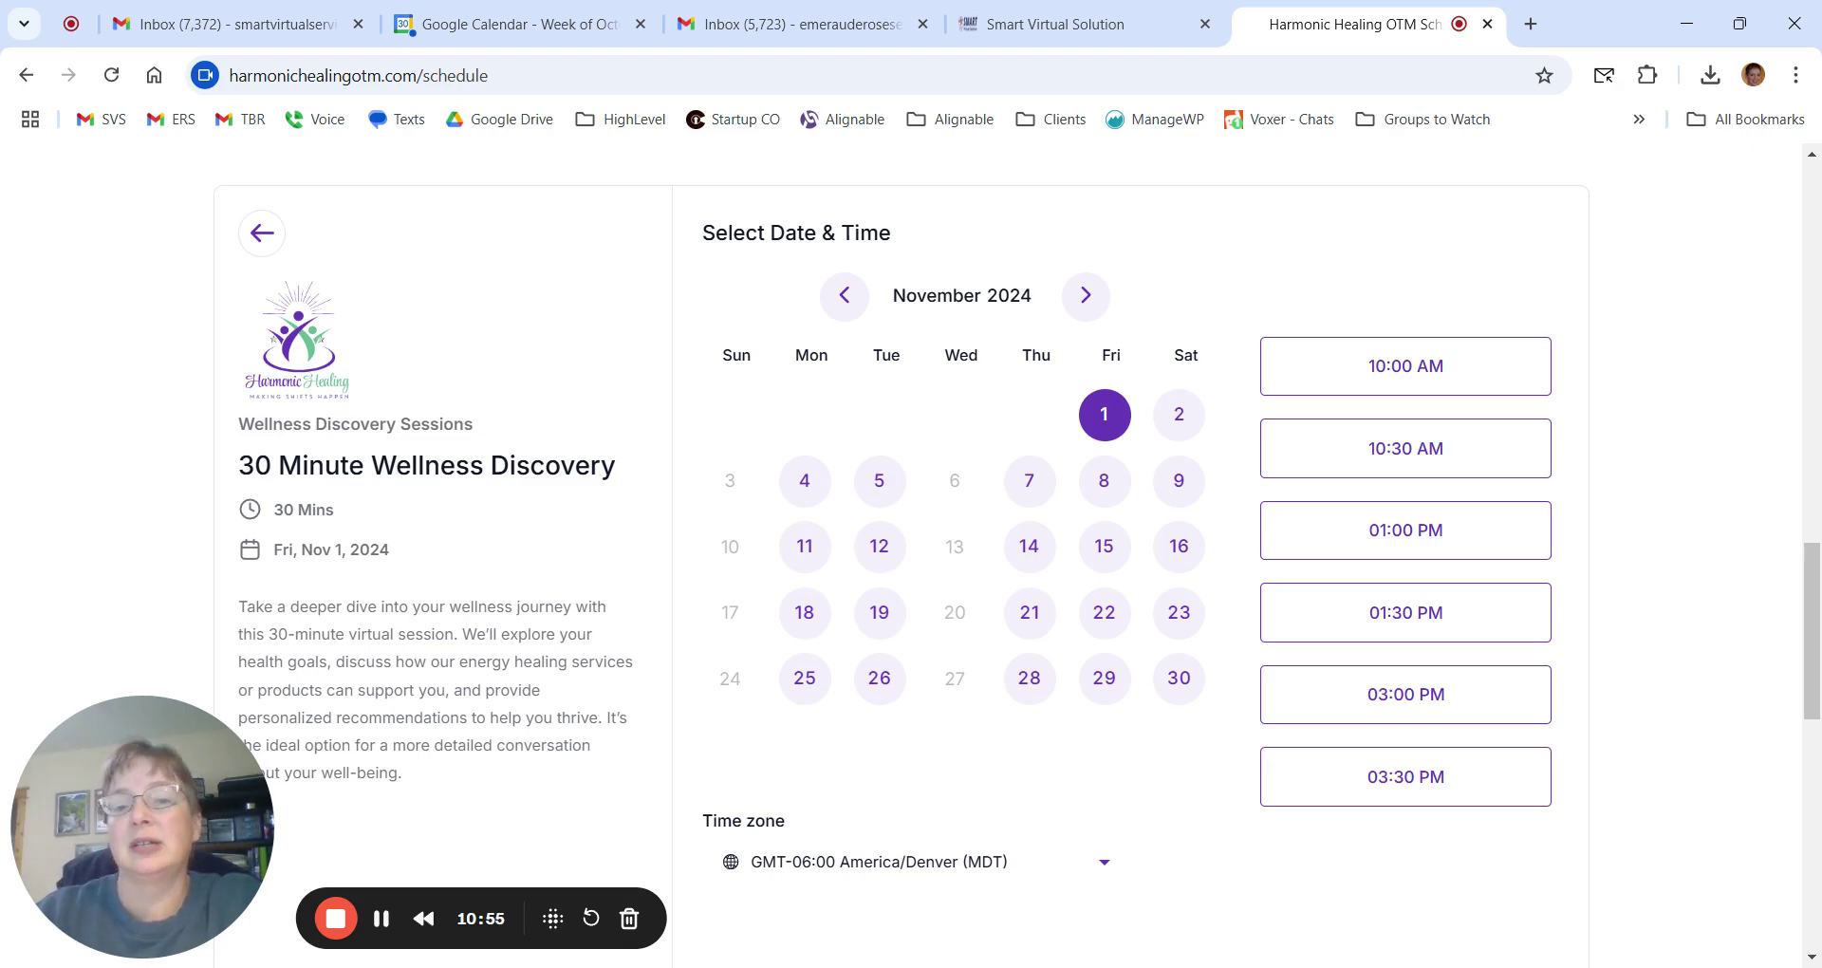
click(1101, 29)
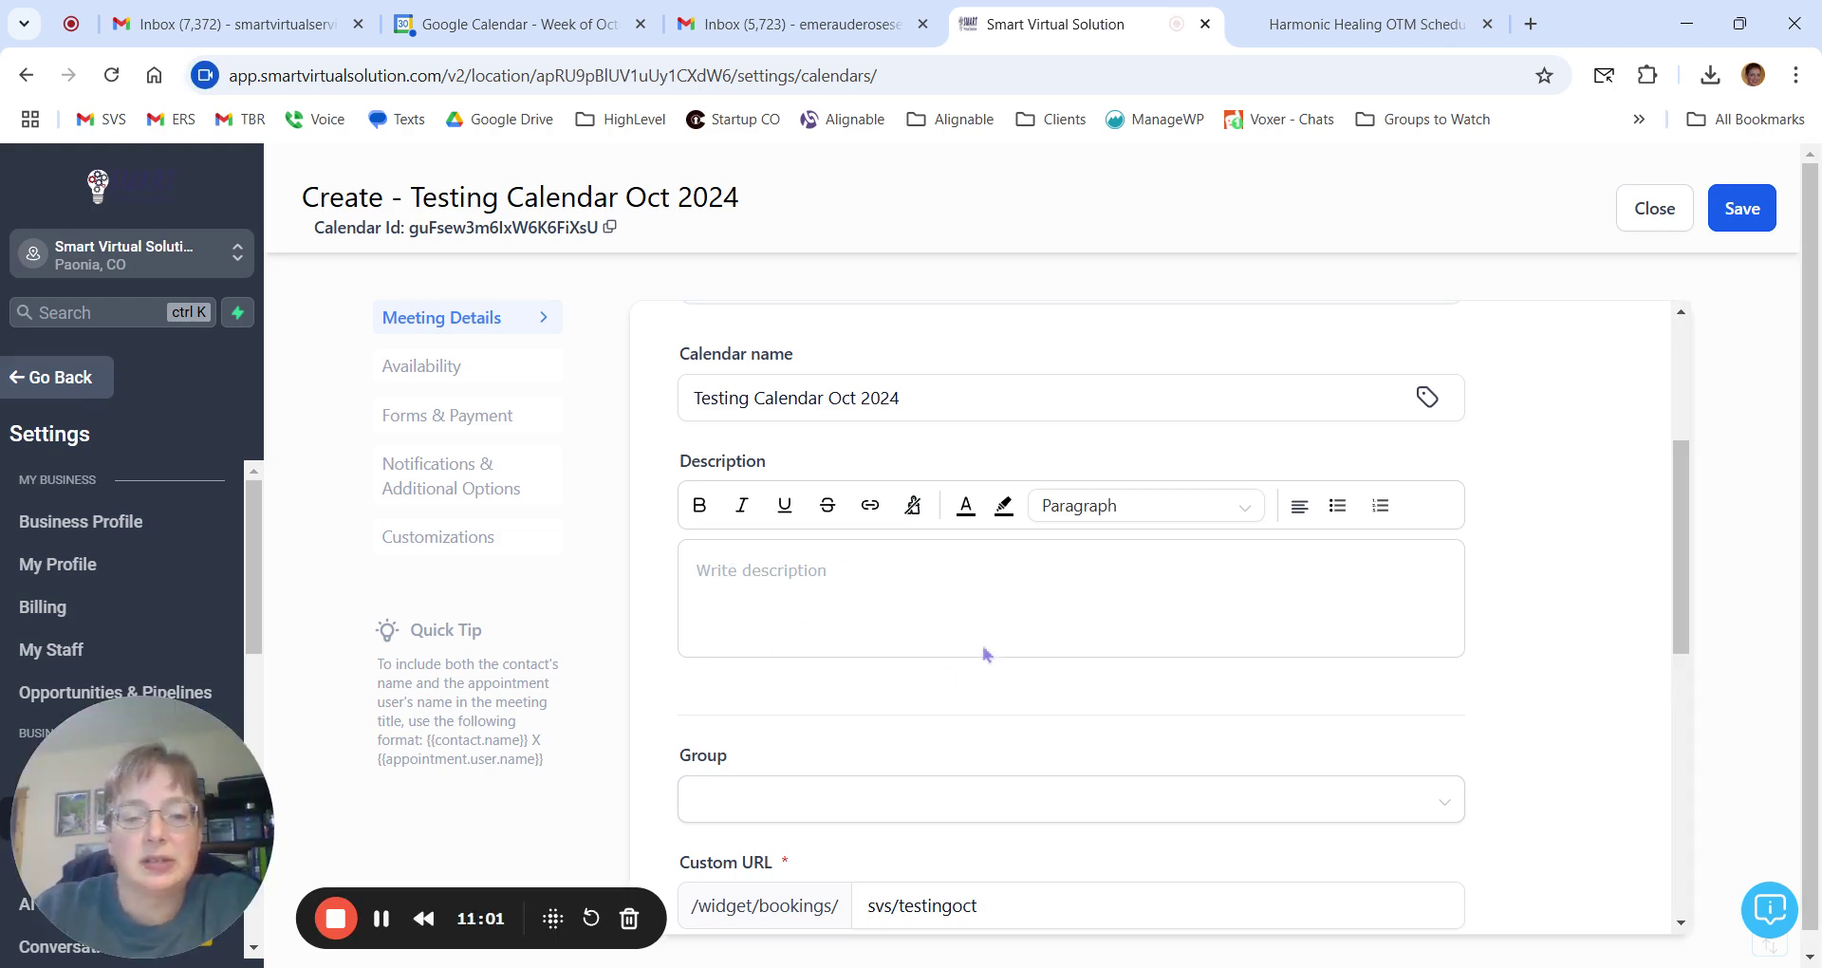
scroll(925, 624, down, 5)
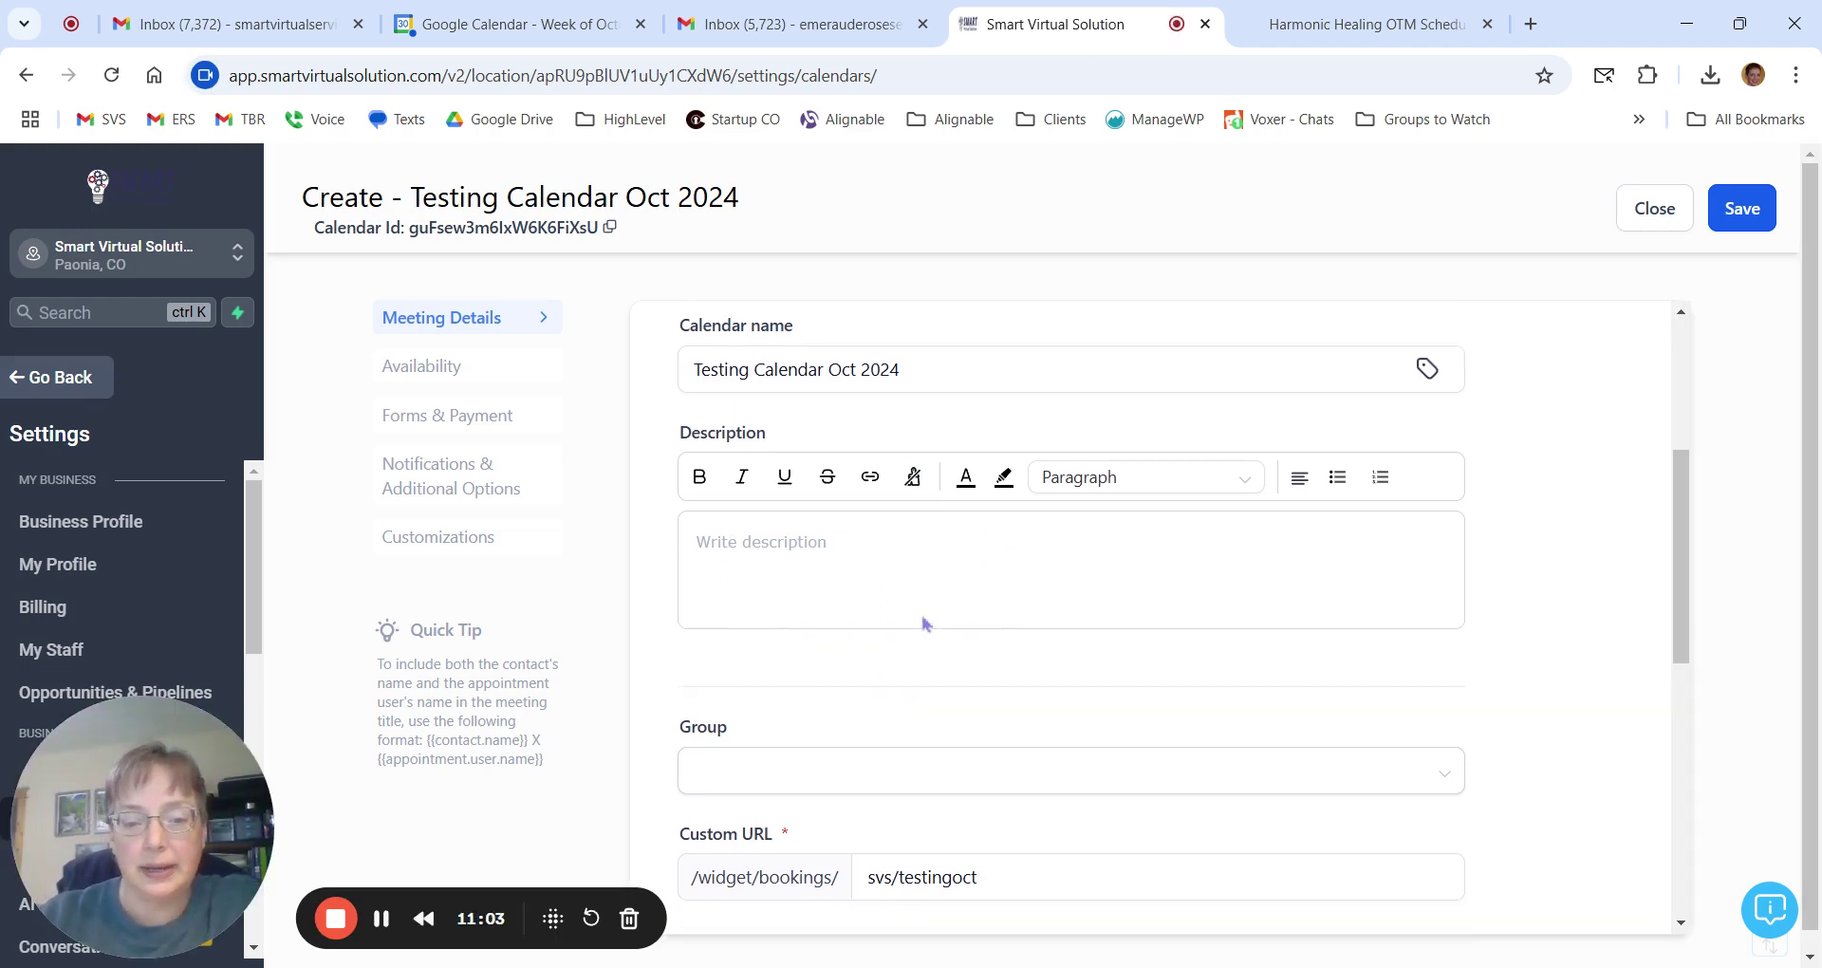
scroll(940, 611, up, 2)
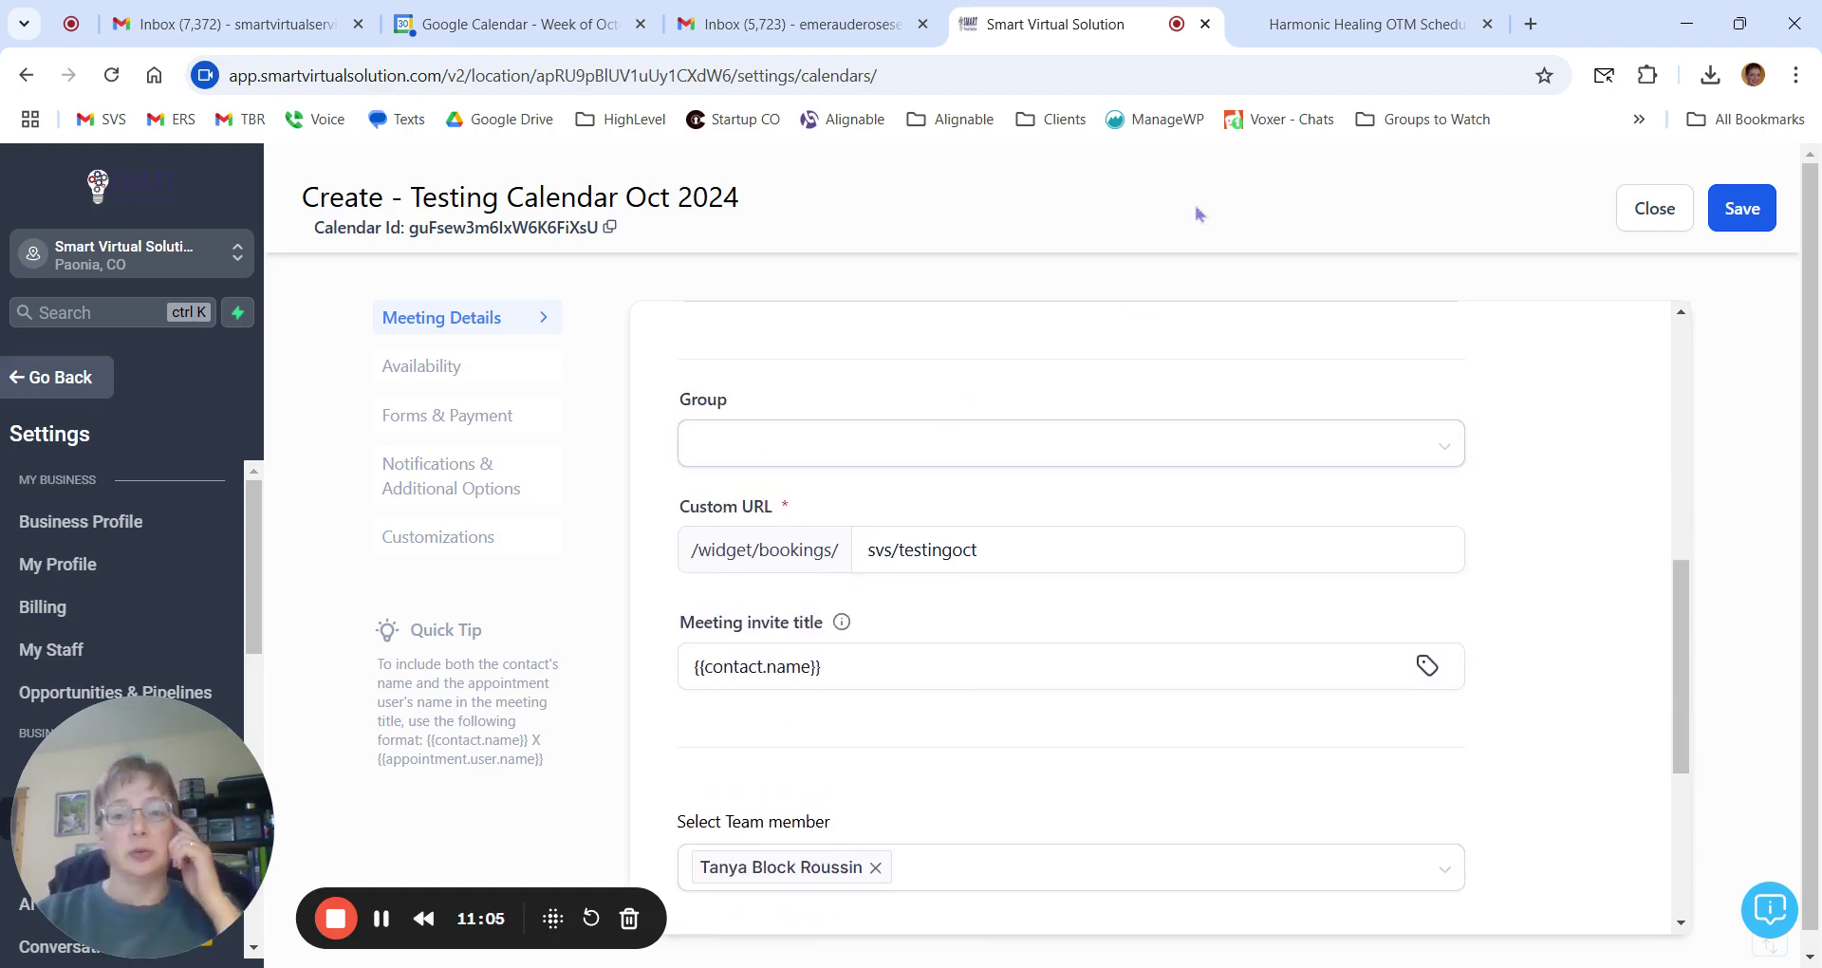
click(1367, 24)
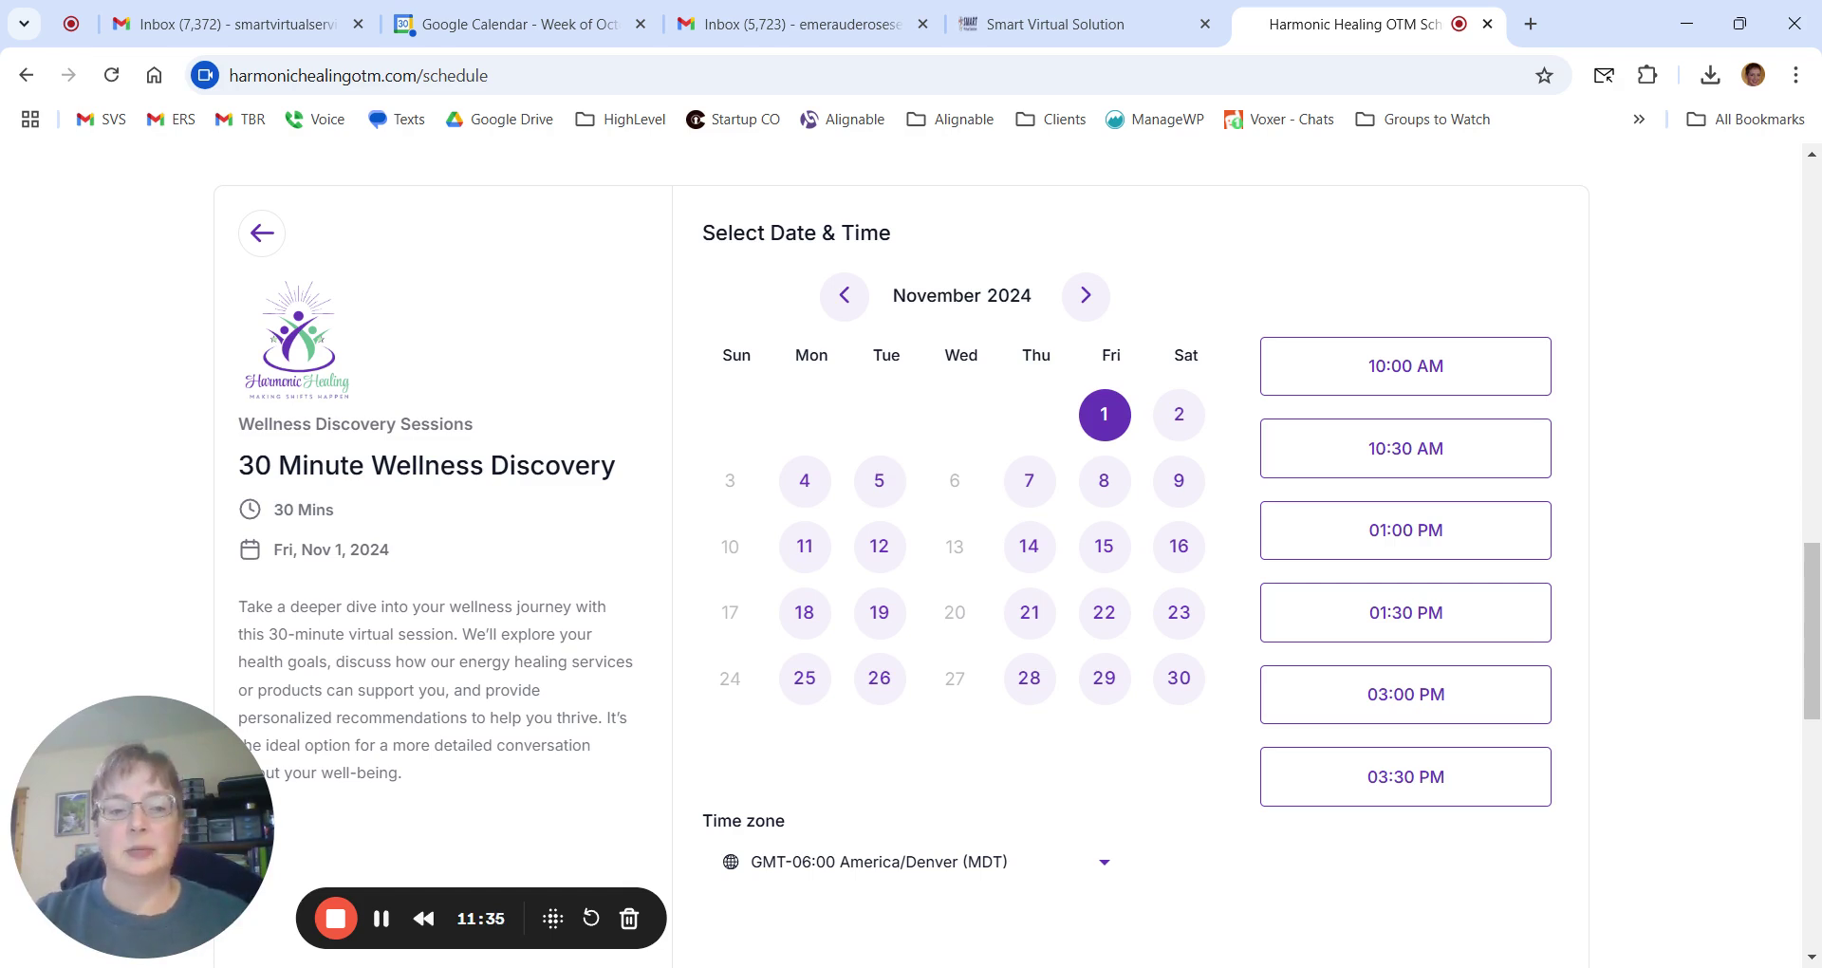
drag(248, 424, 490, 446)
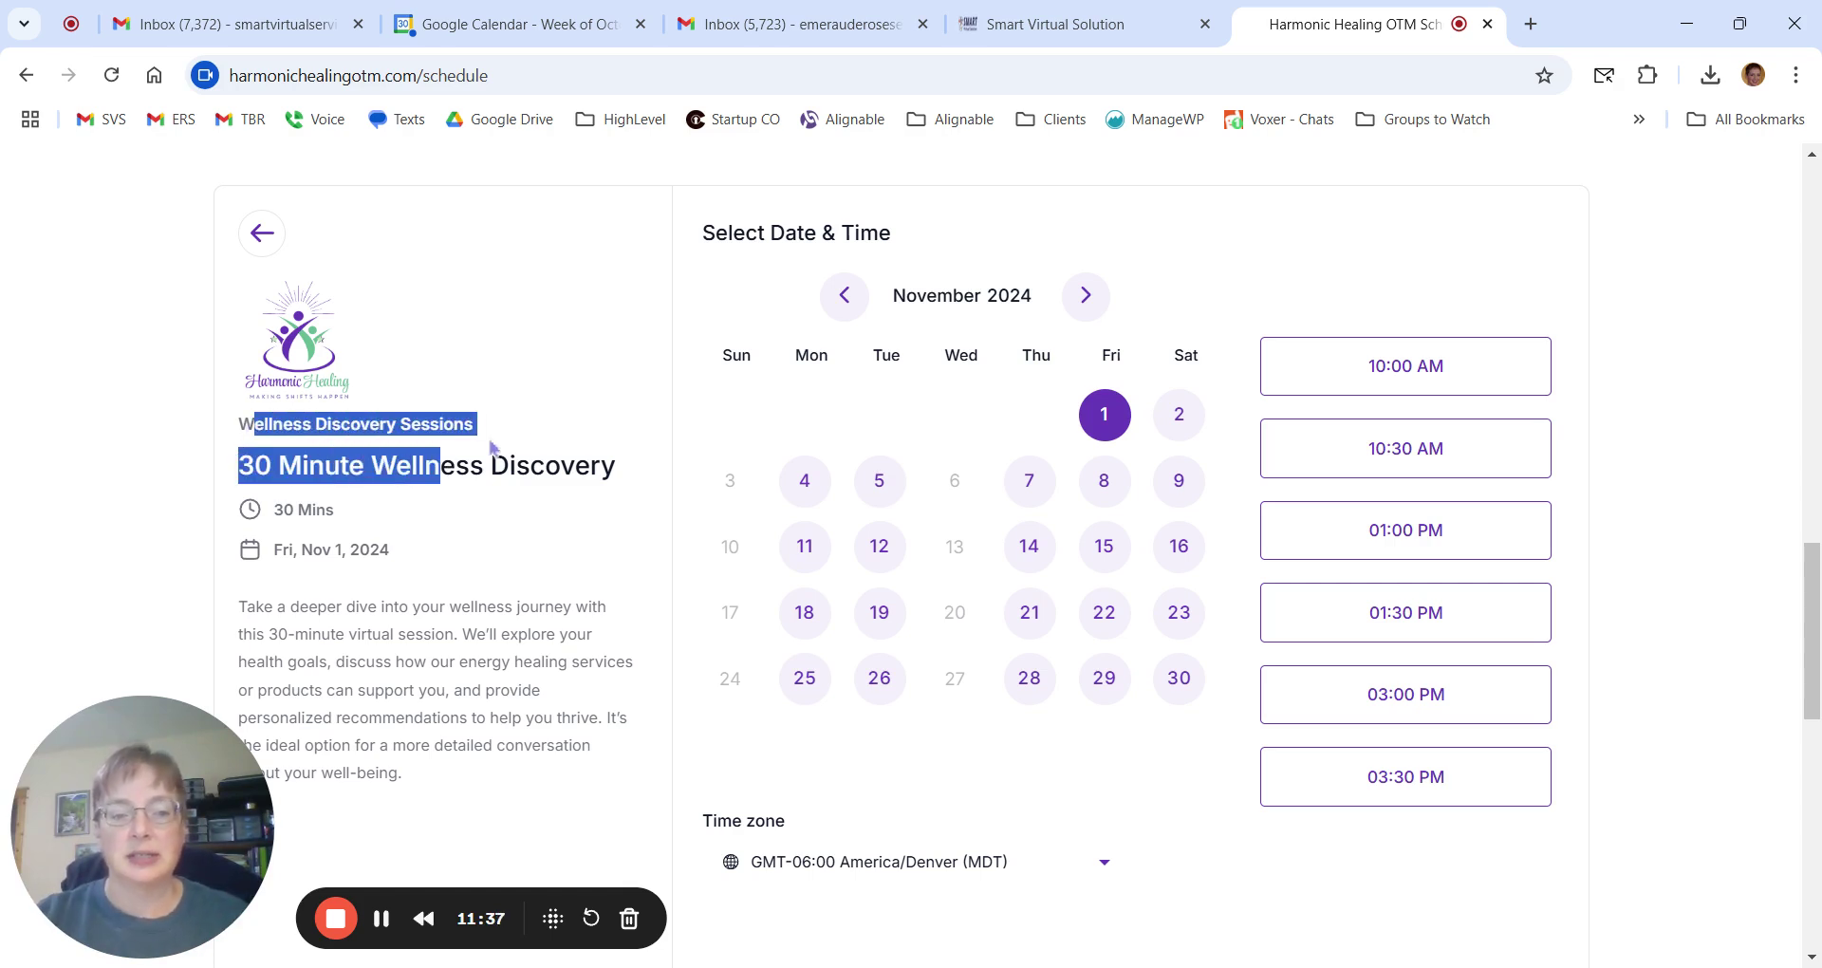
click(554, 469)
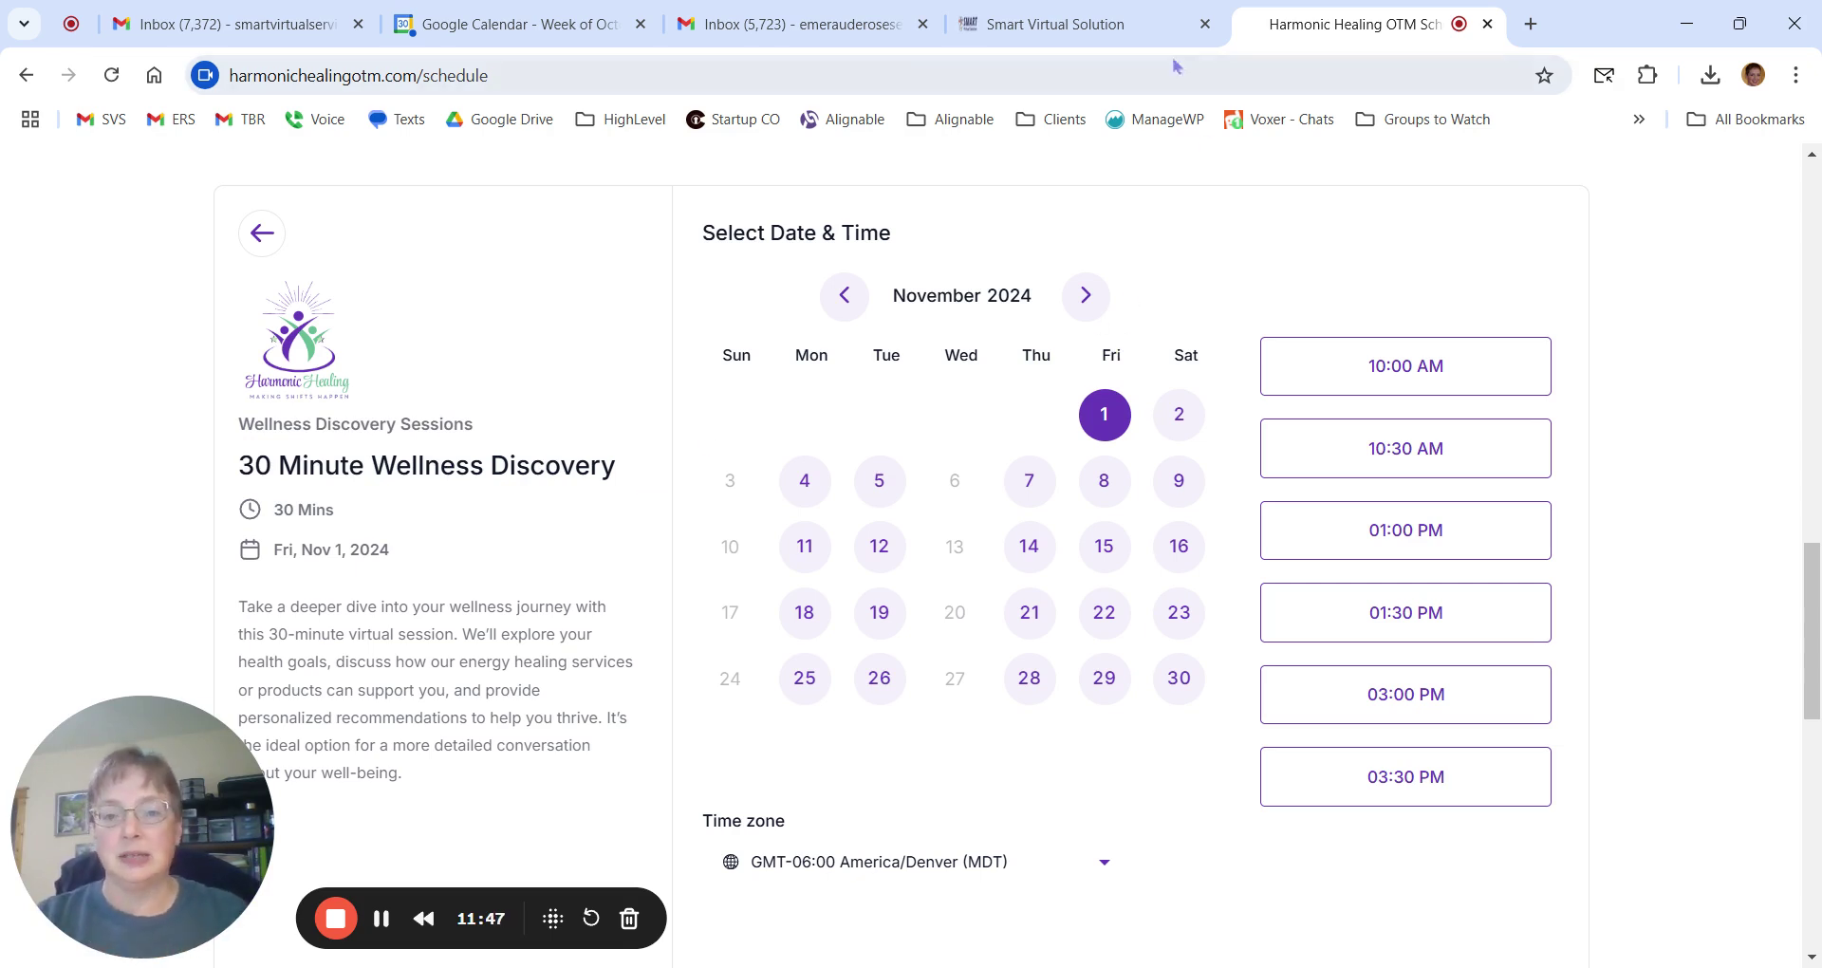
click(1130, 28)
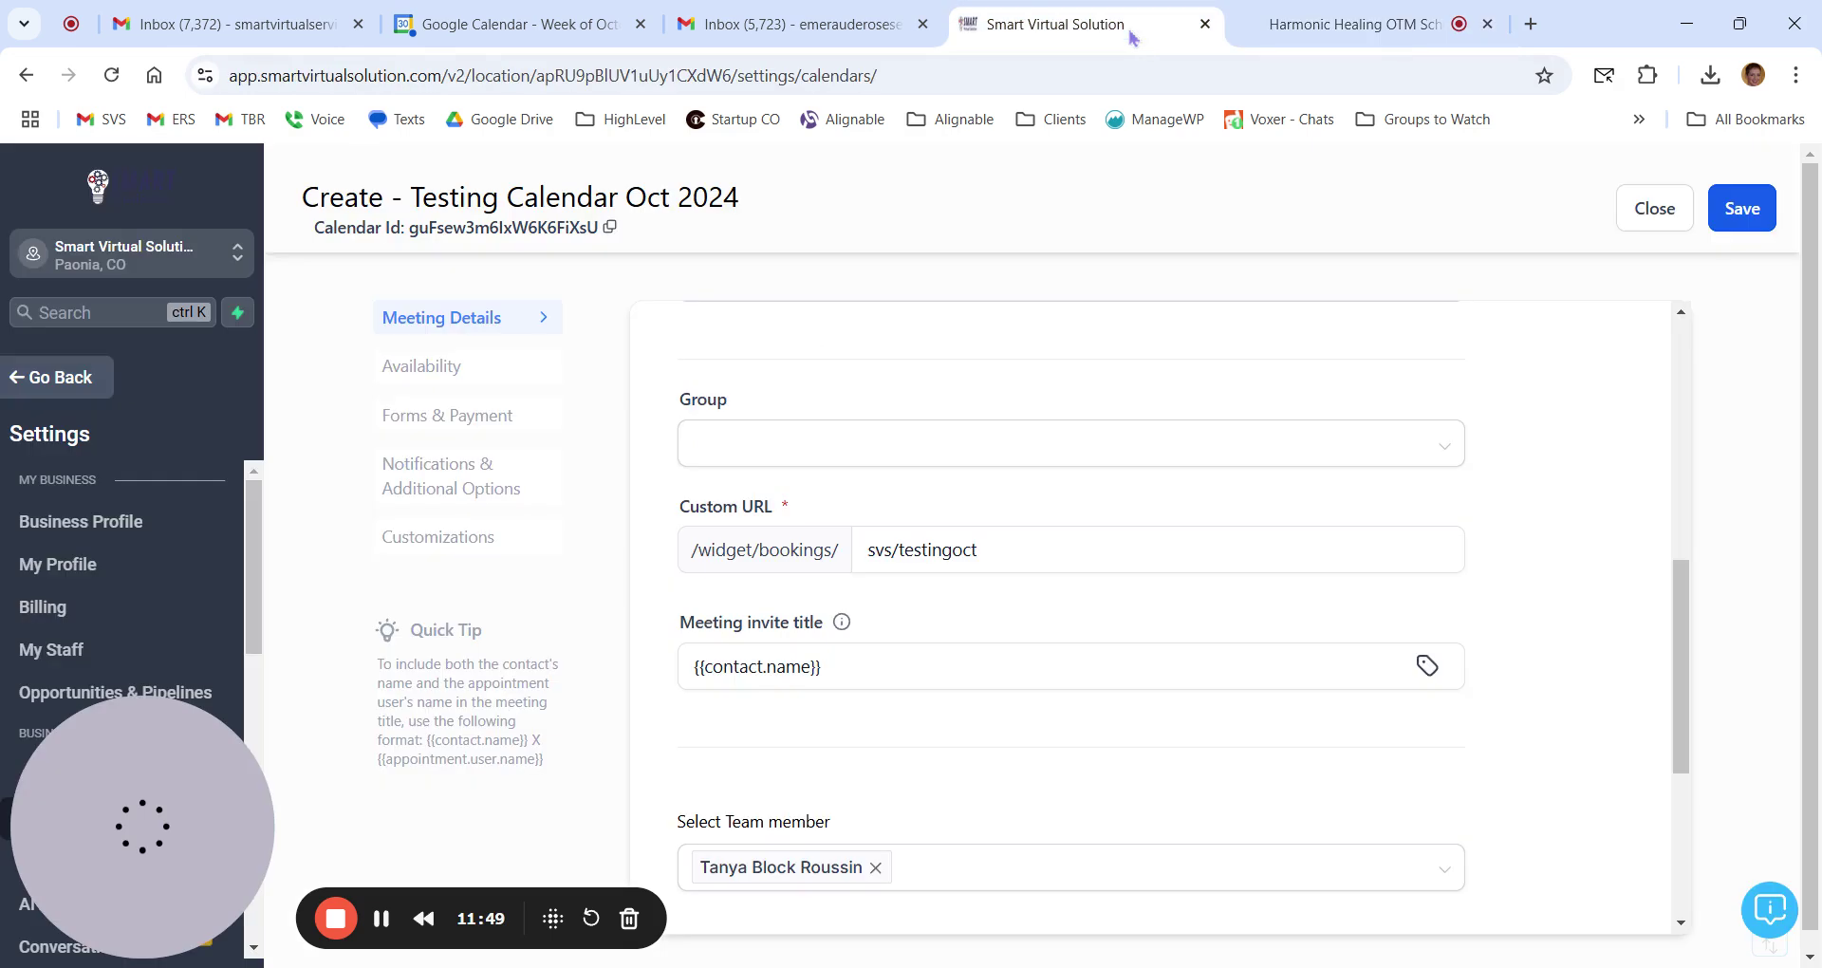
click(1081, 548)
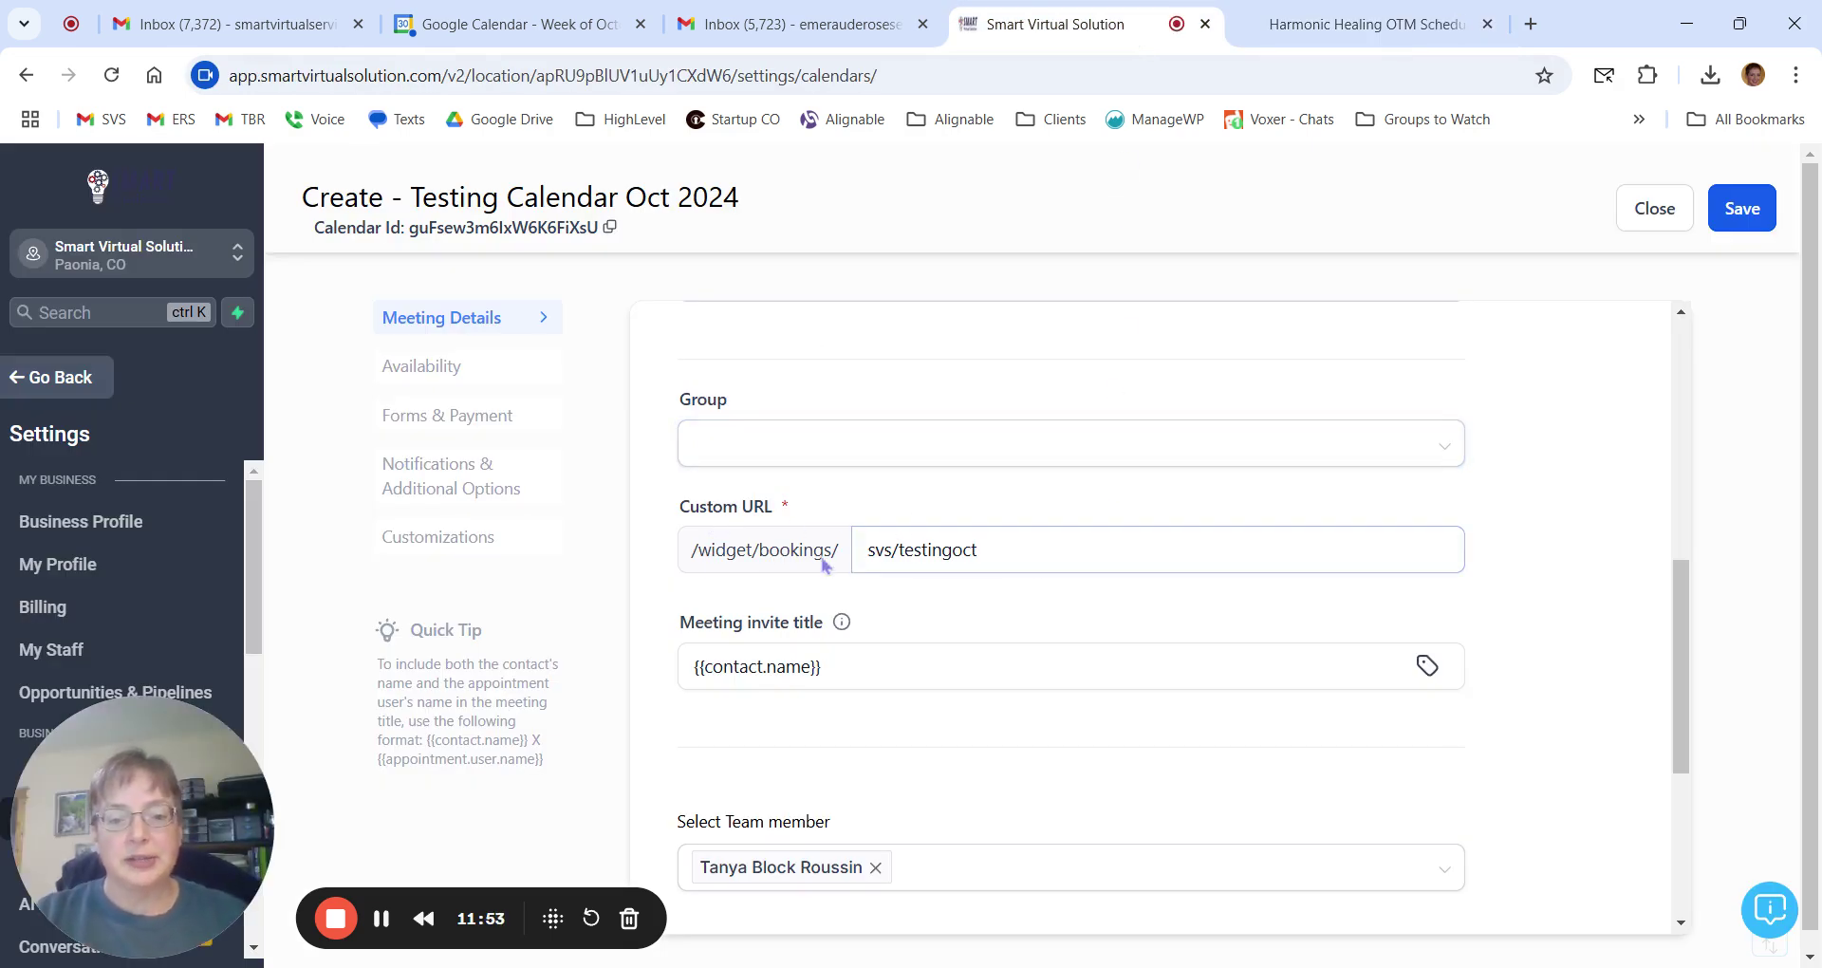
double_click(872, 559)
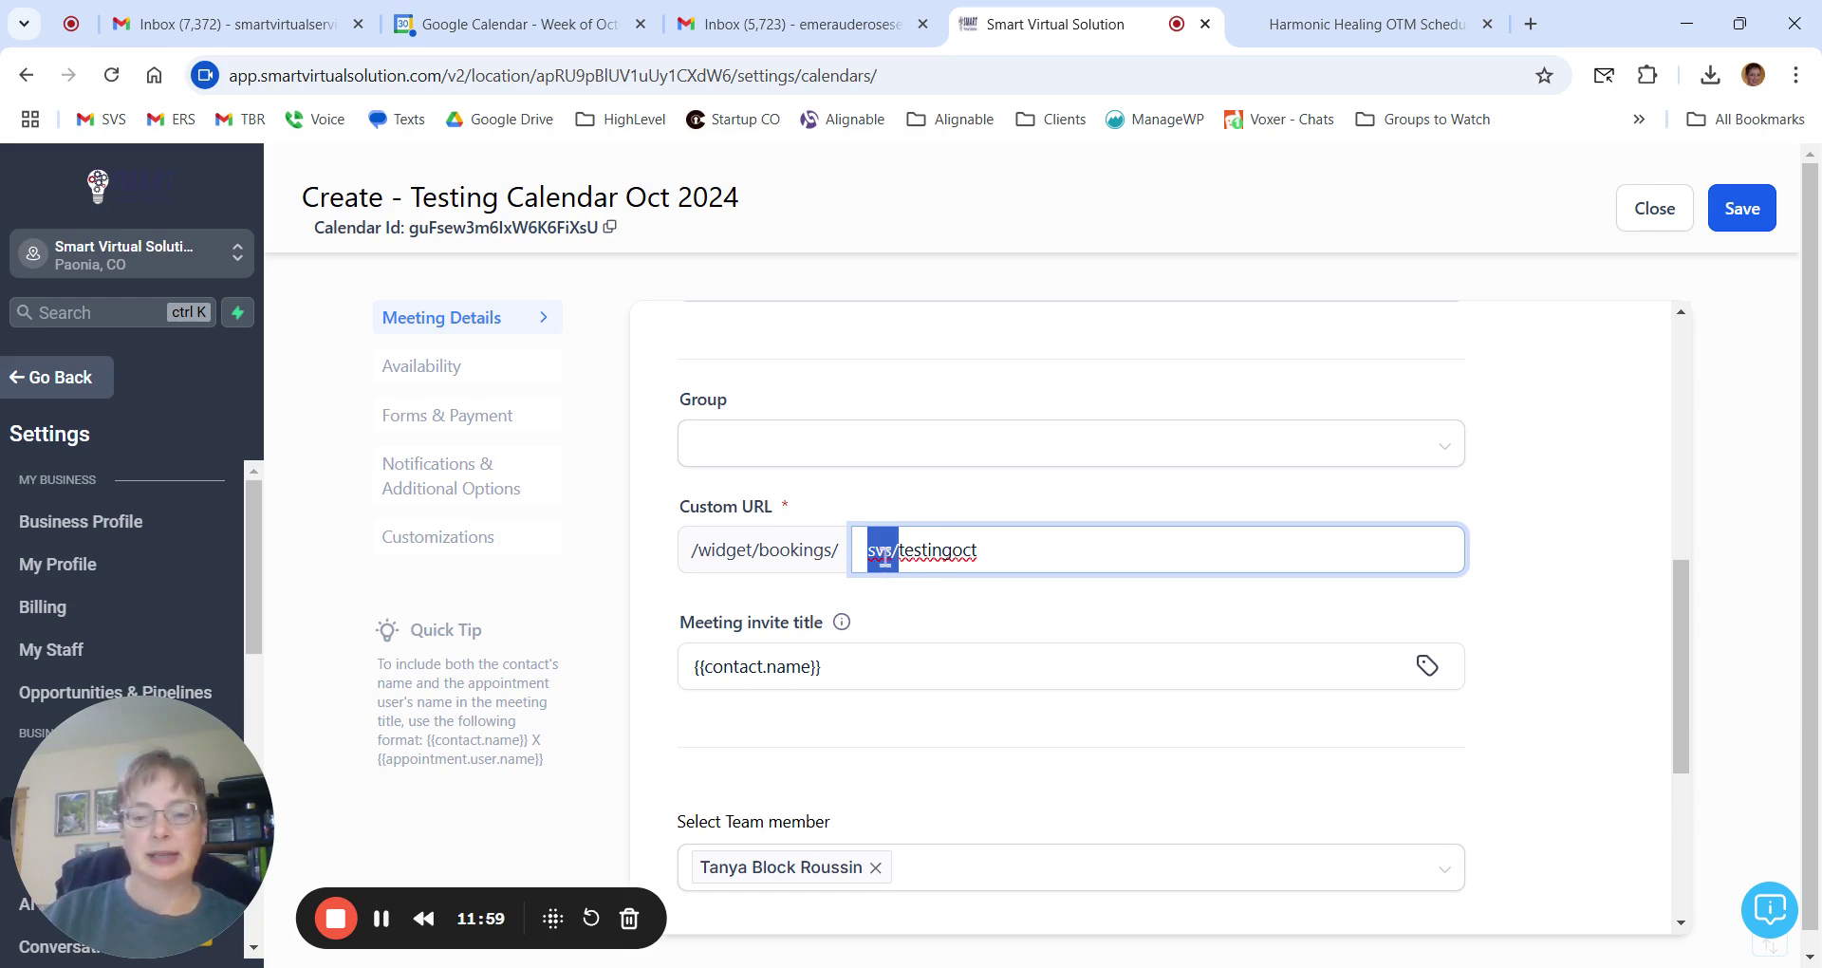
click(1111, 589)
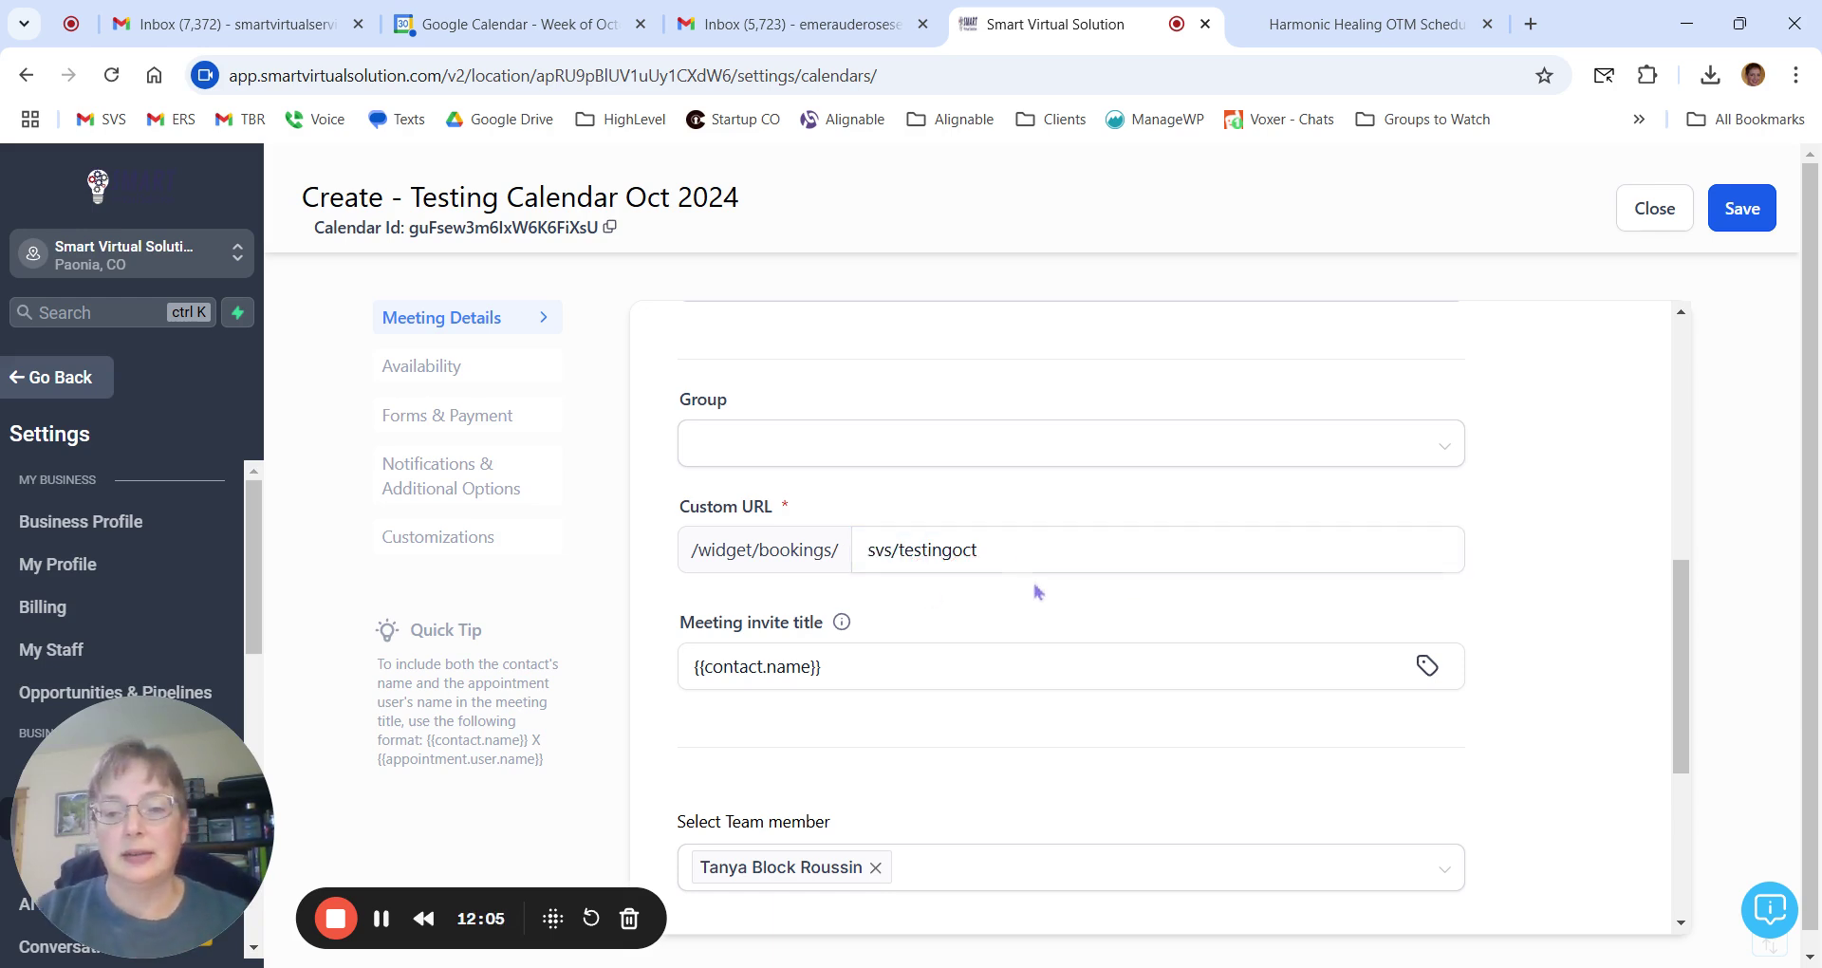
scroll(1035, 592, down, 1)
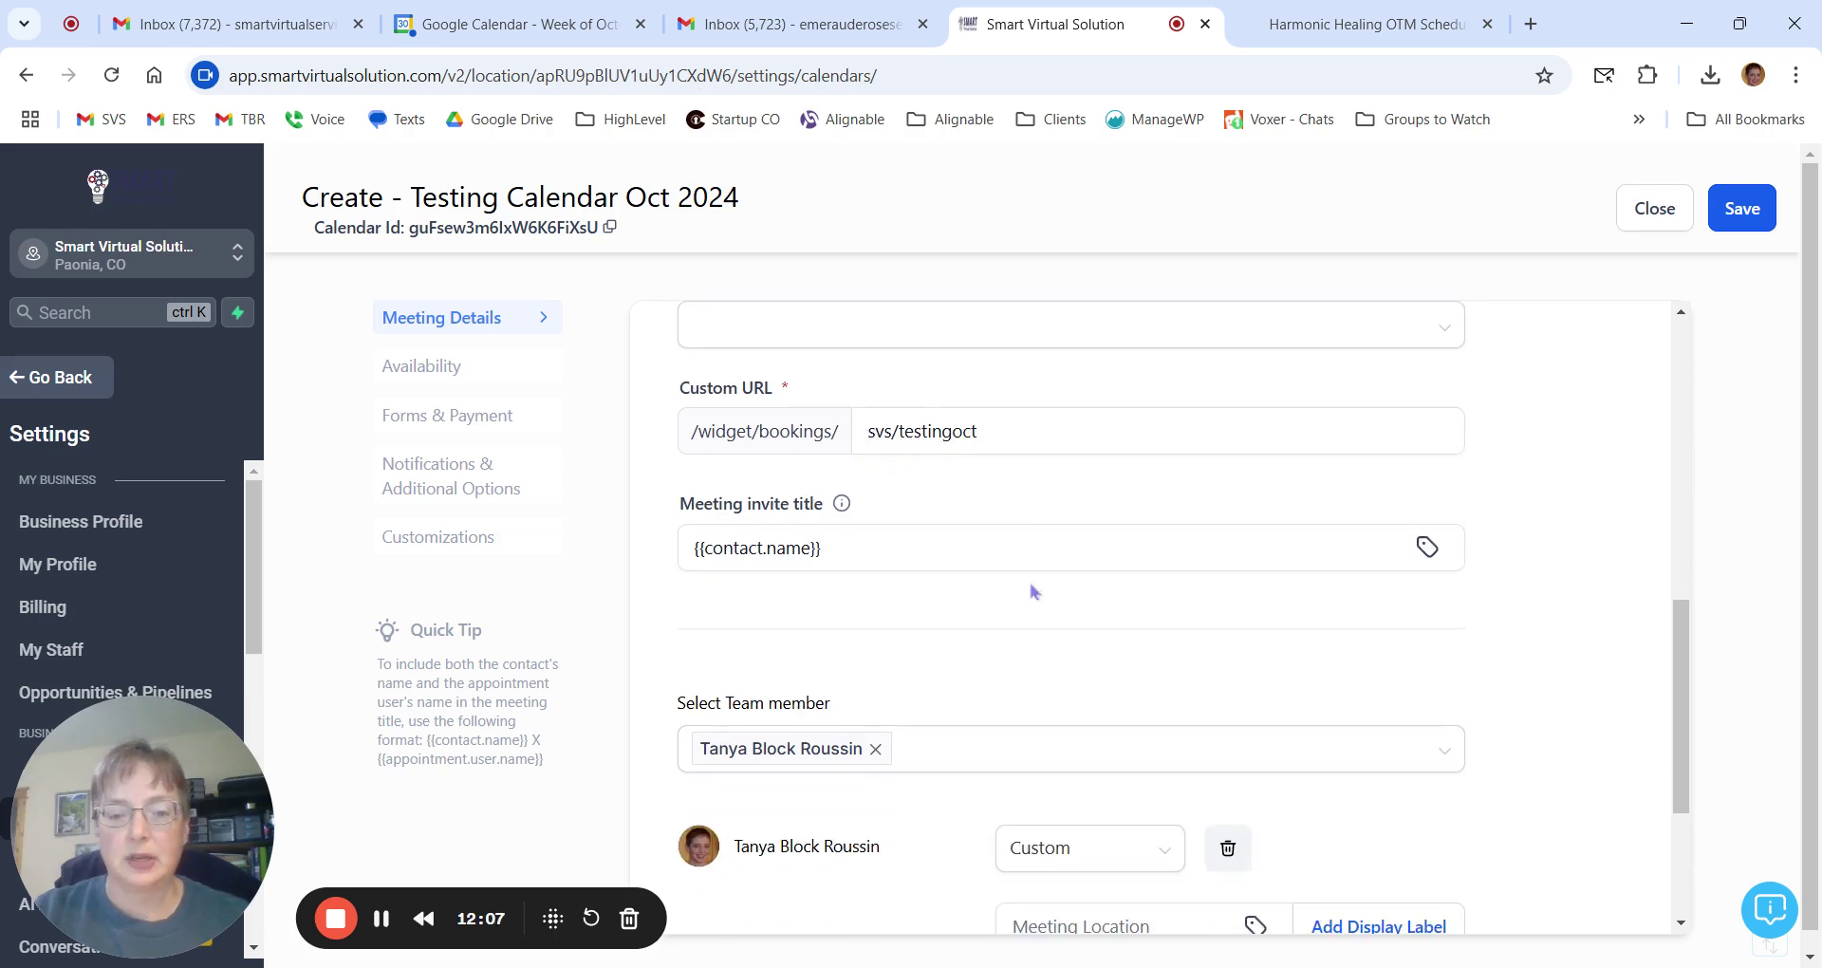
click(861, 550)
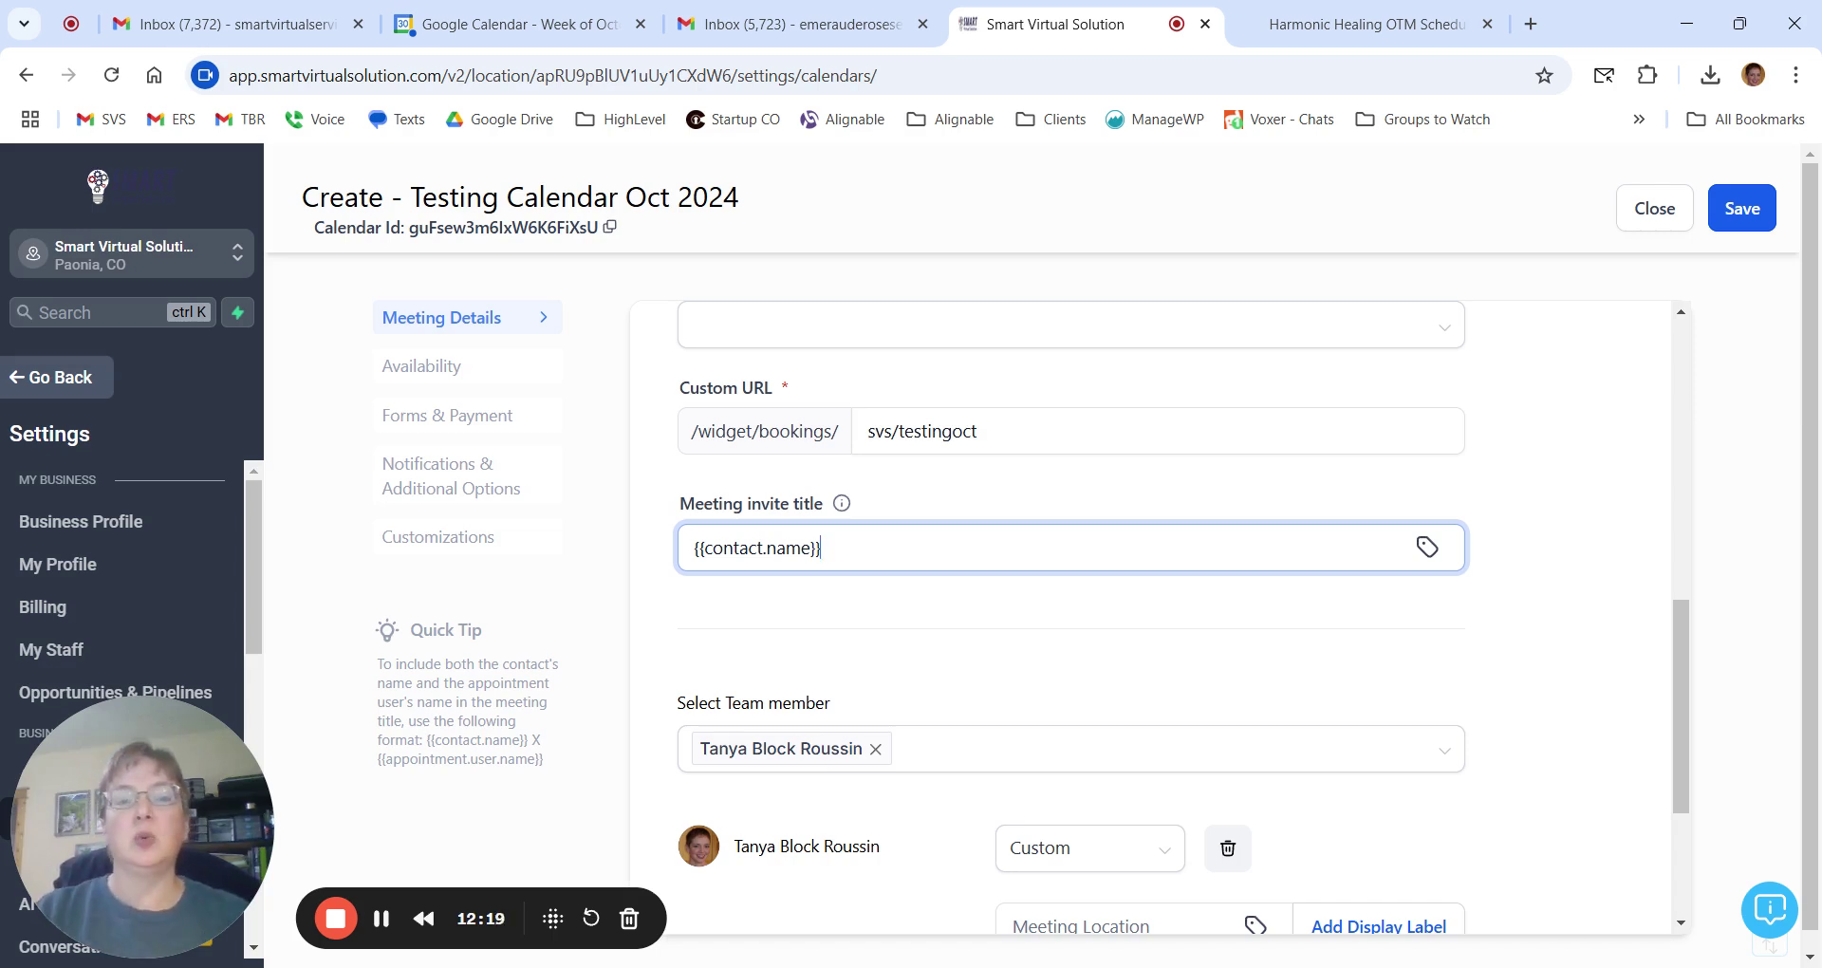
click(608, 29)
click(1110, 245)
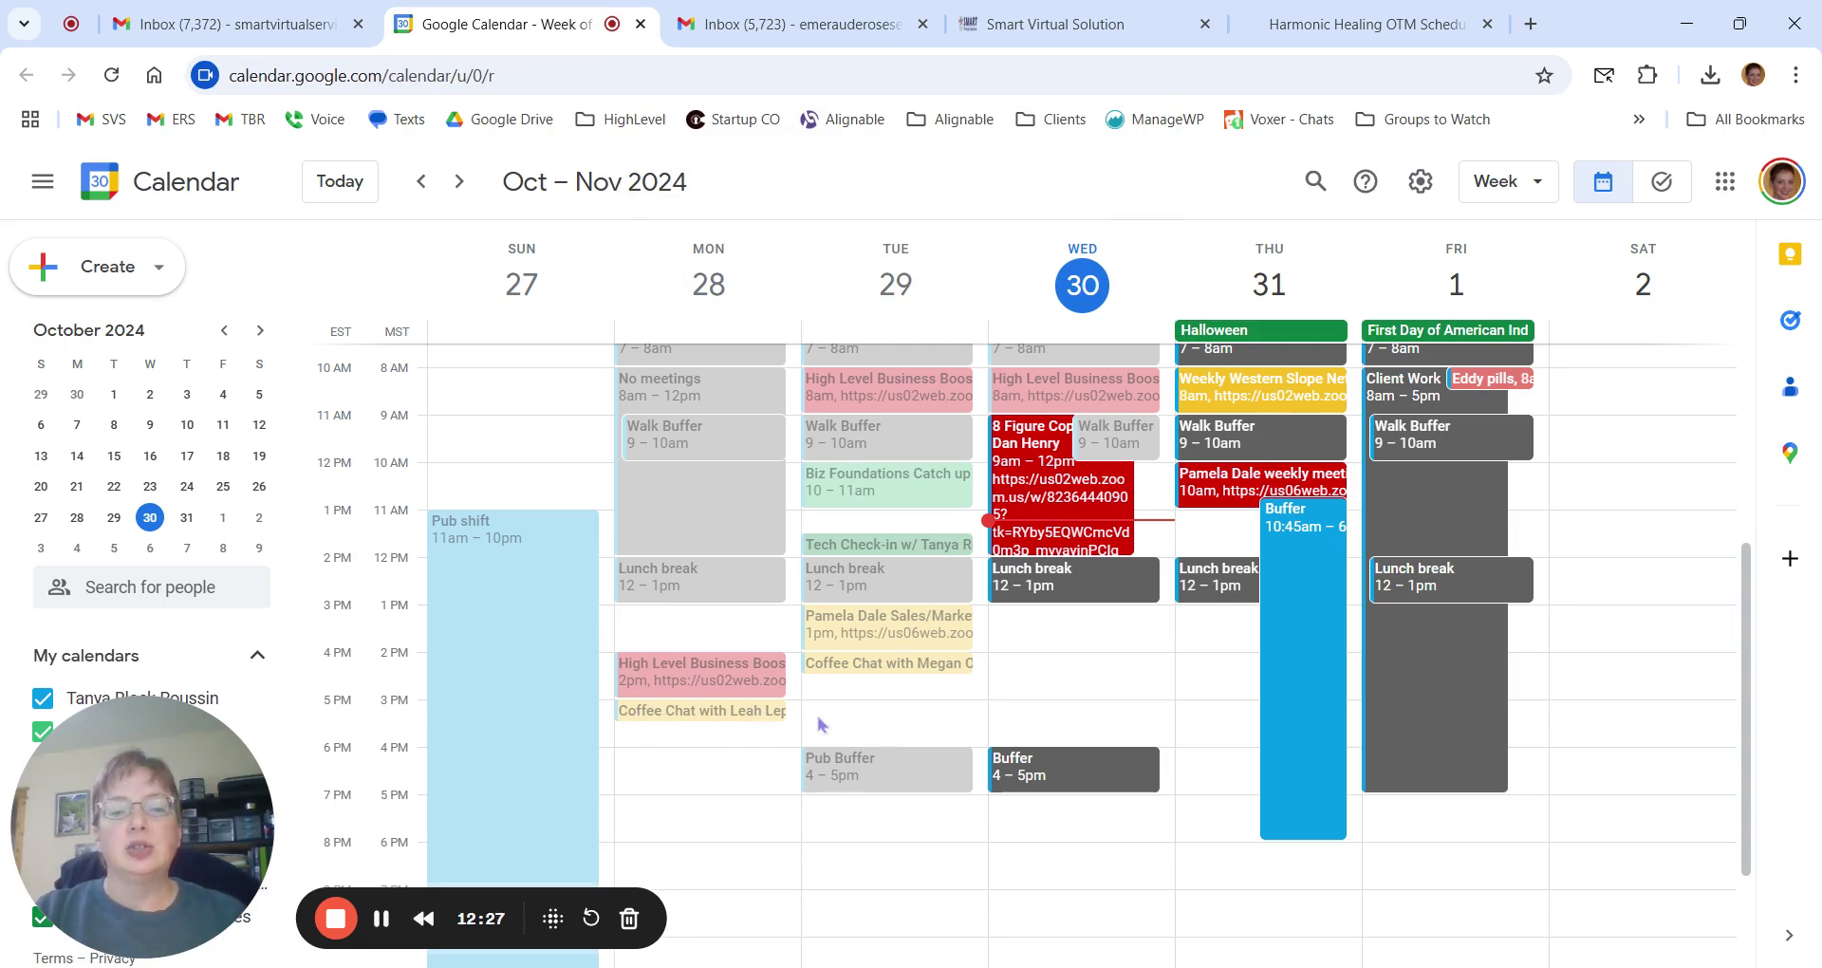
click(695, 714)
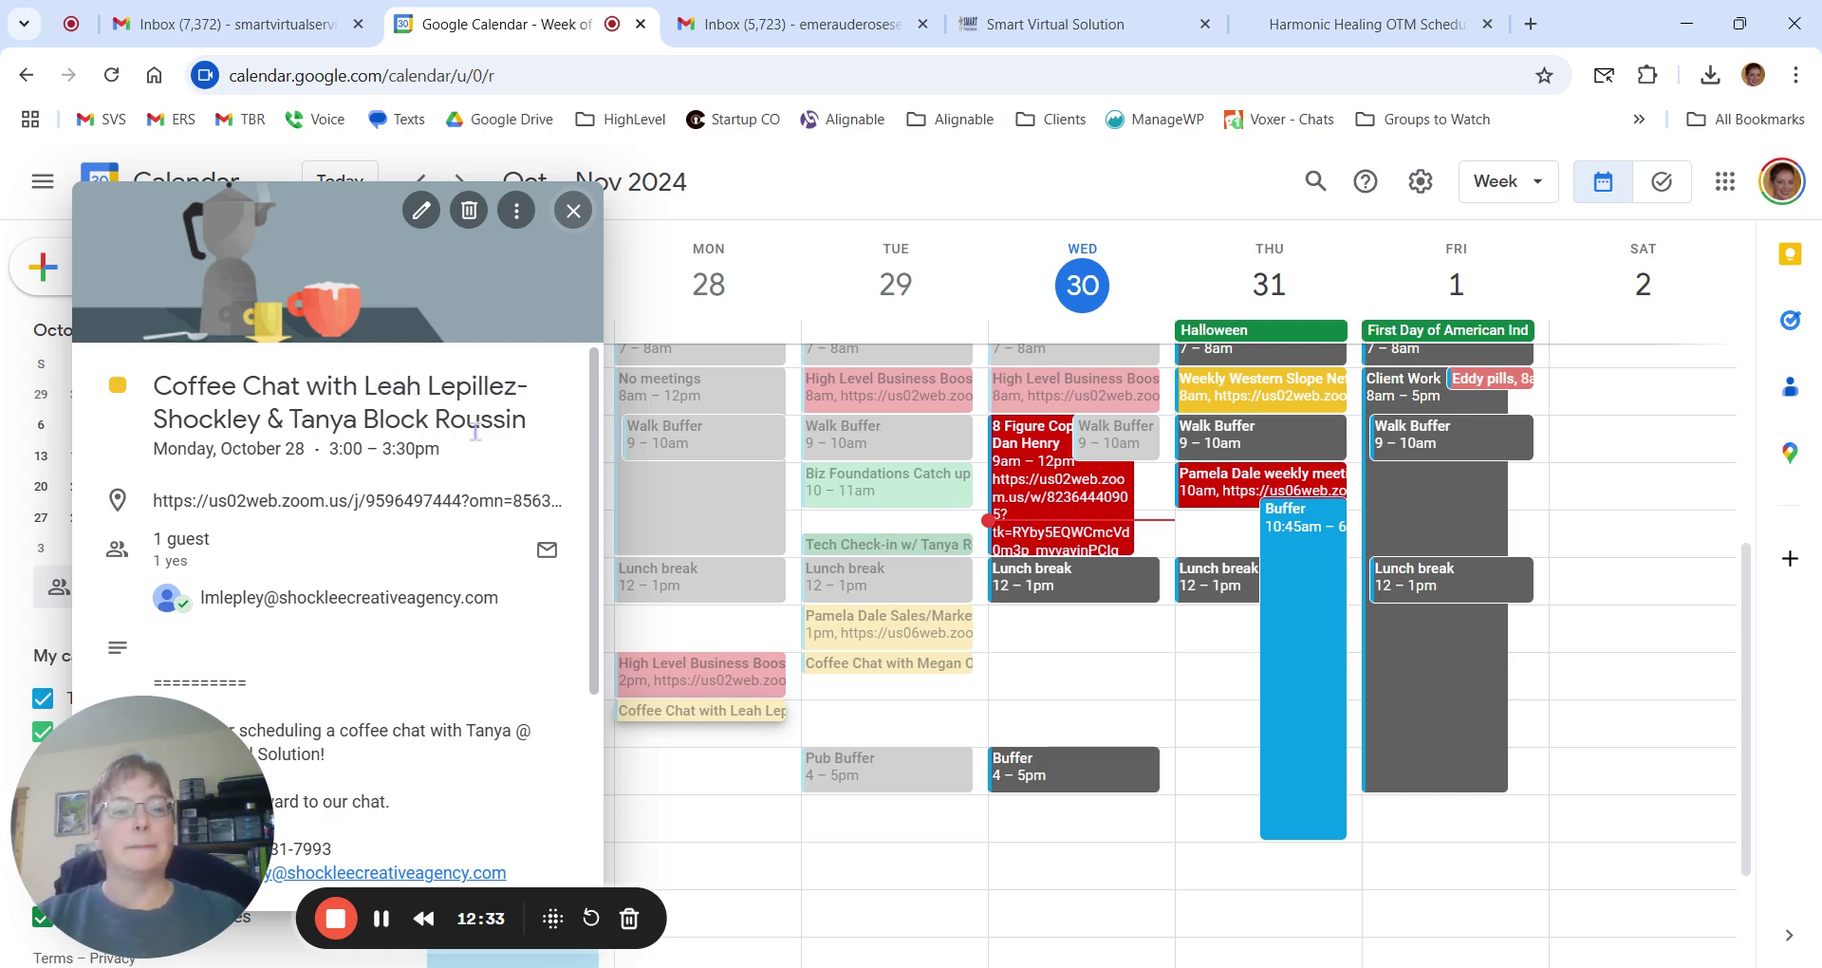
click(573, 211)
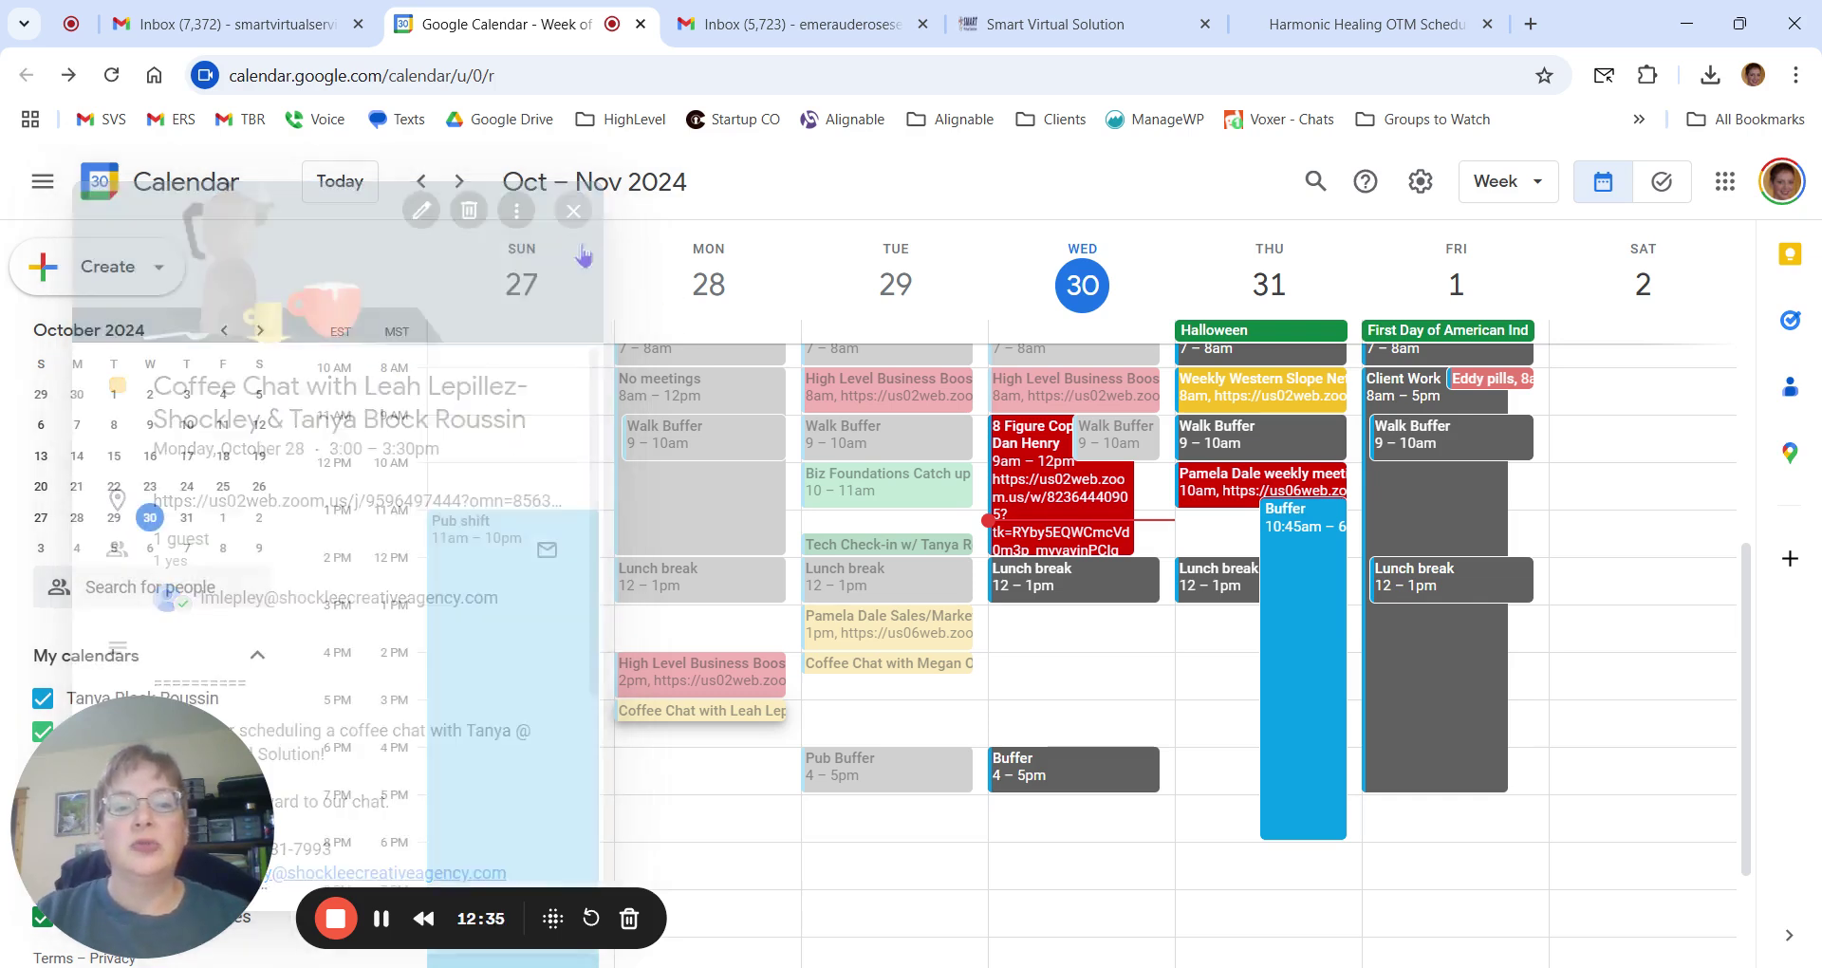
click(1049, 25)
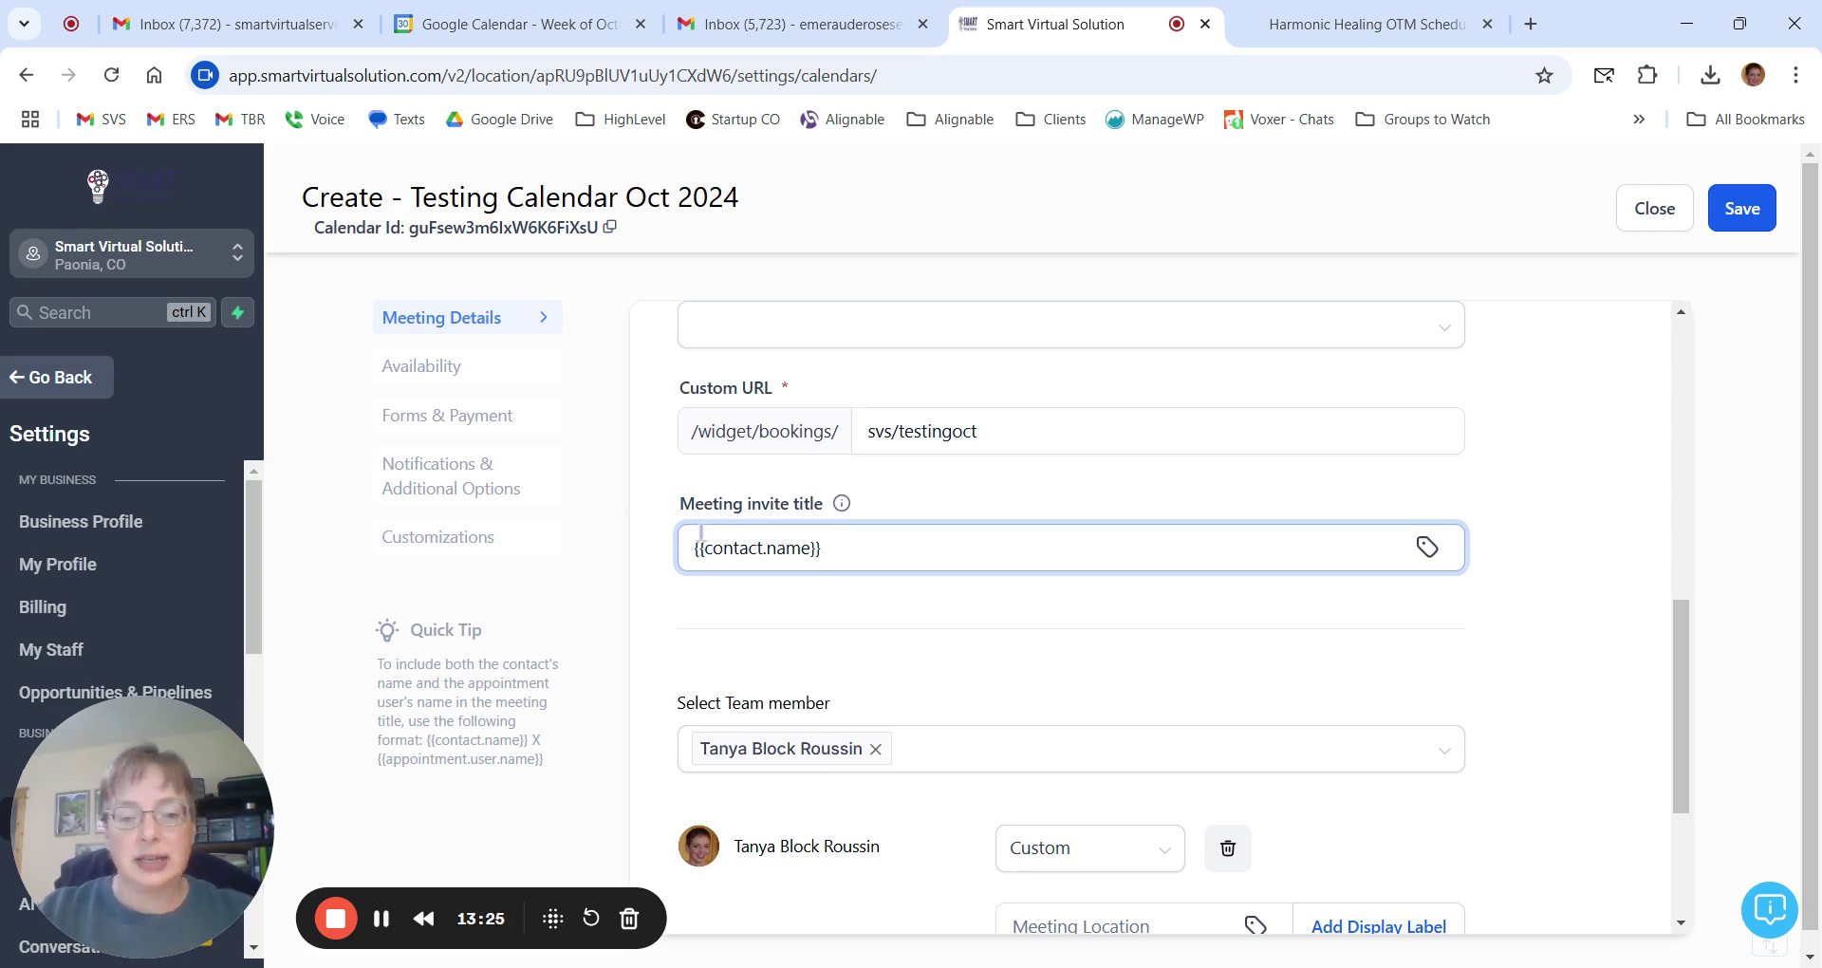
Enter the invite title 'Testing Oct Meet with {{contact.name}} & ' plus the team member's name, fixing a typo.
text(Testing Oct)
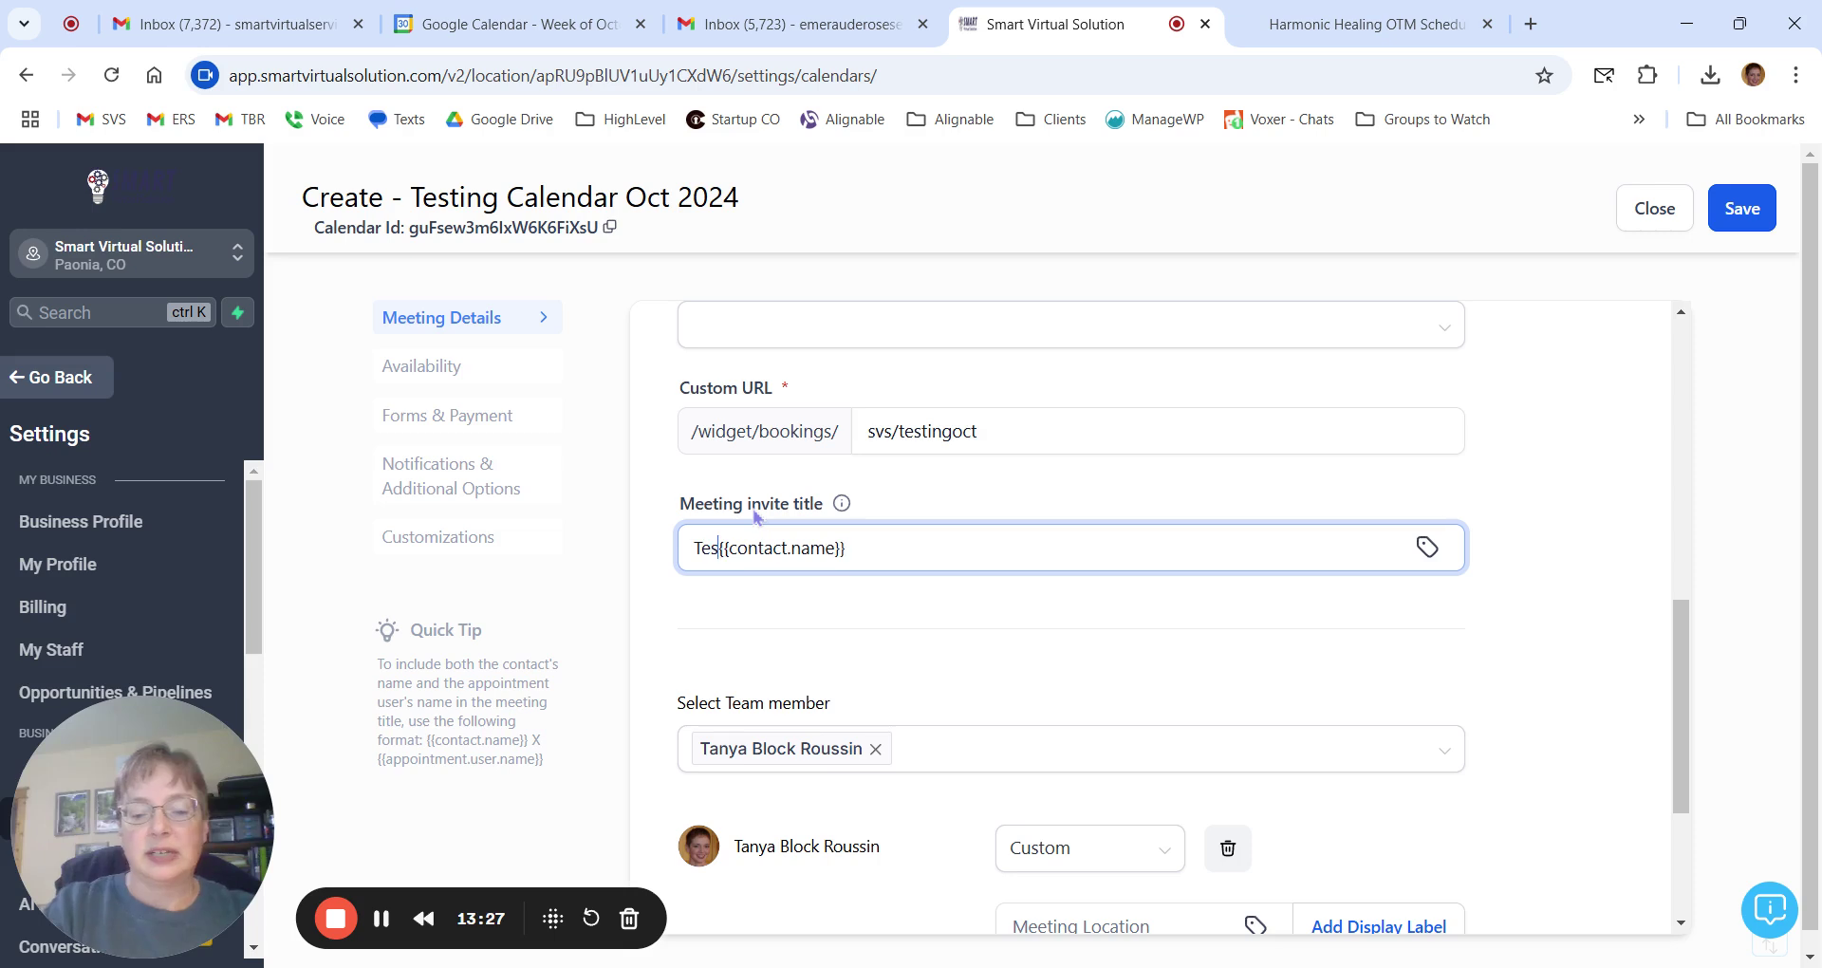
text( Ca)
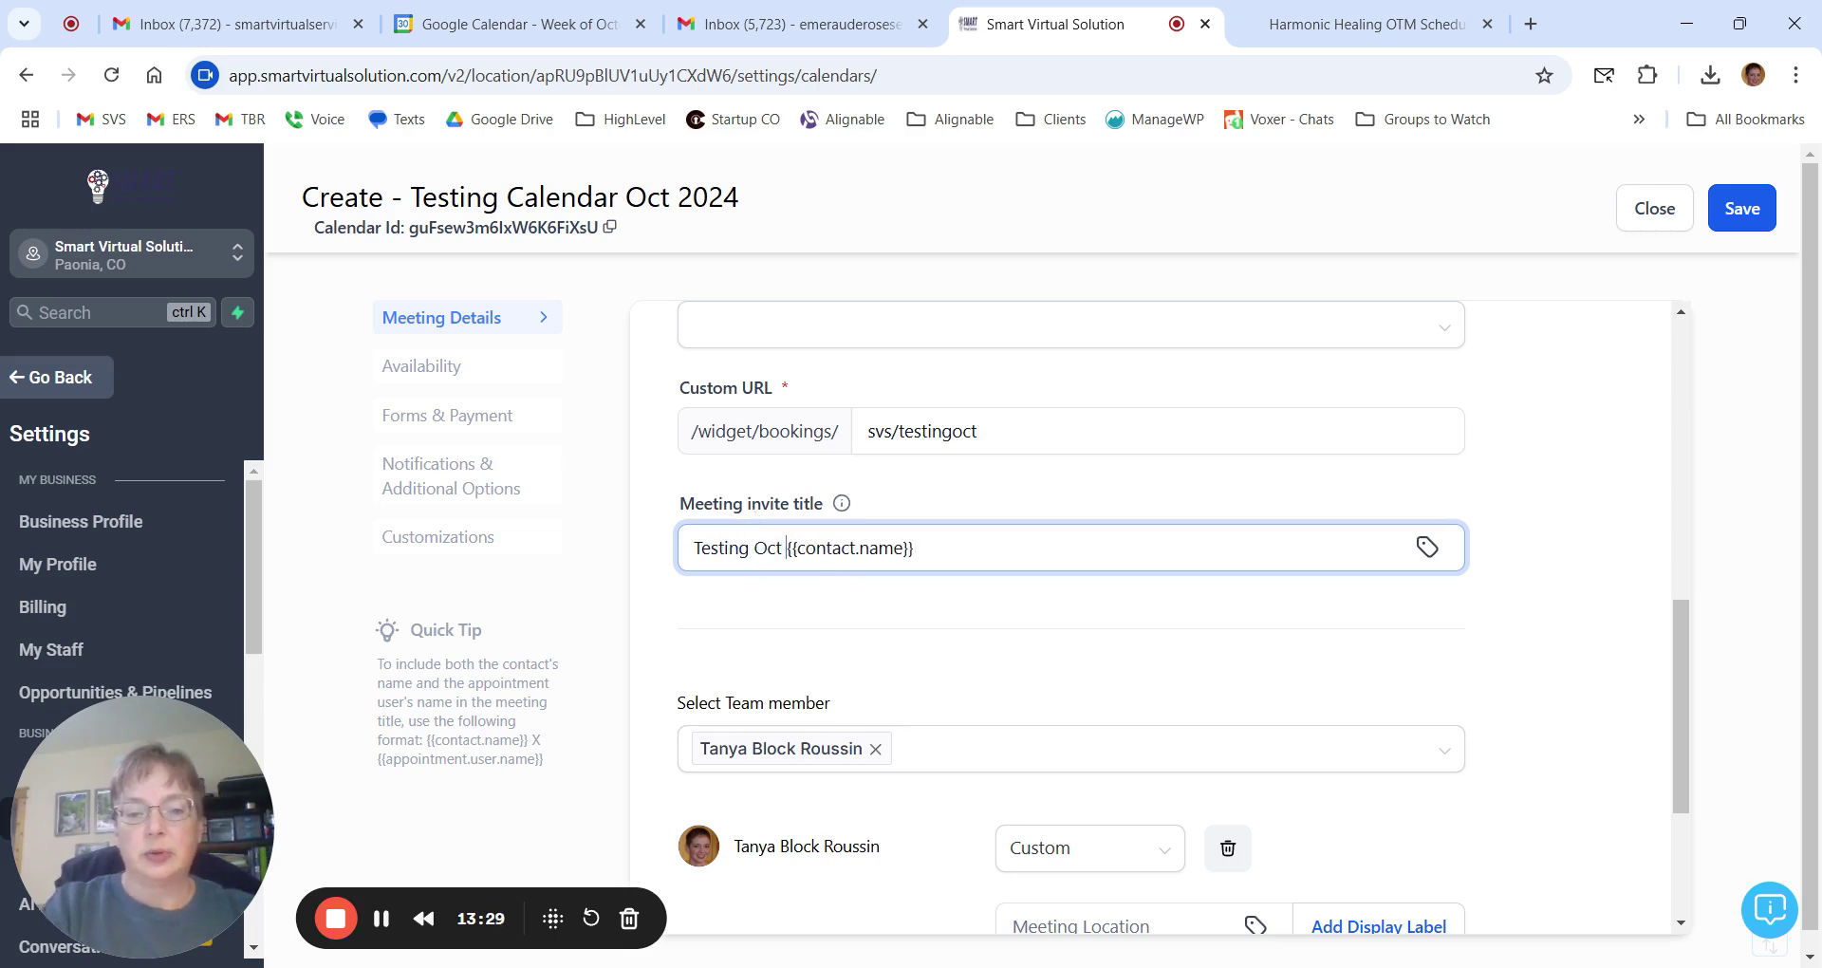
key(BackSpace)
key(BackSpace)
text(et with {{contact.name}} )
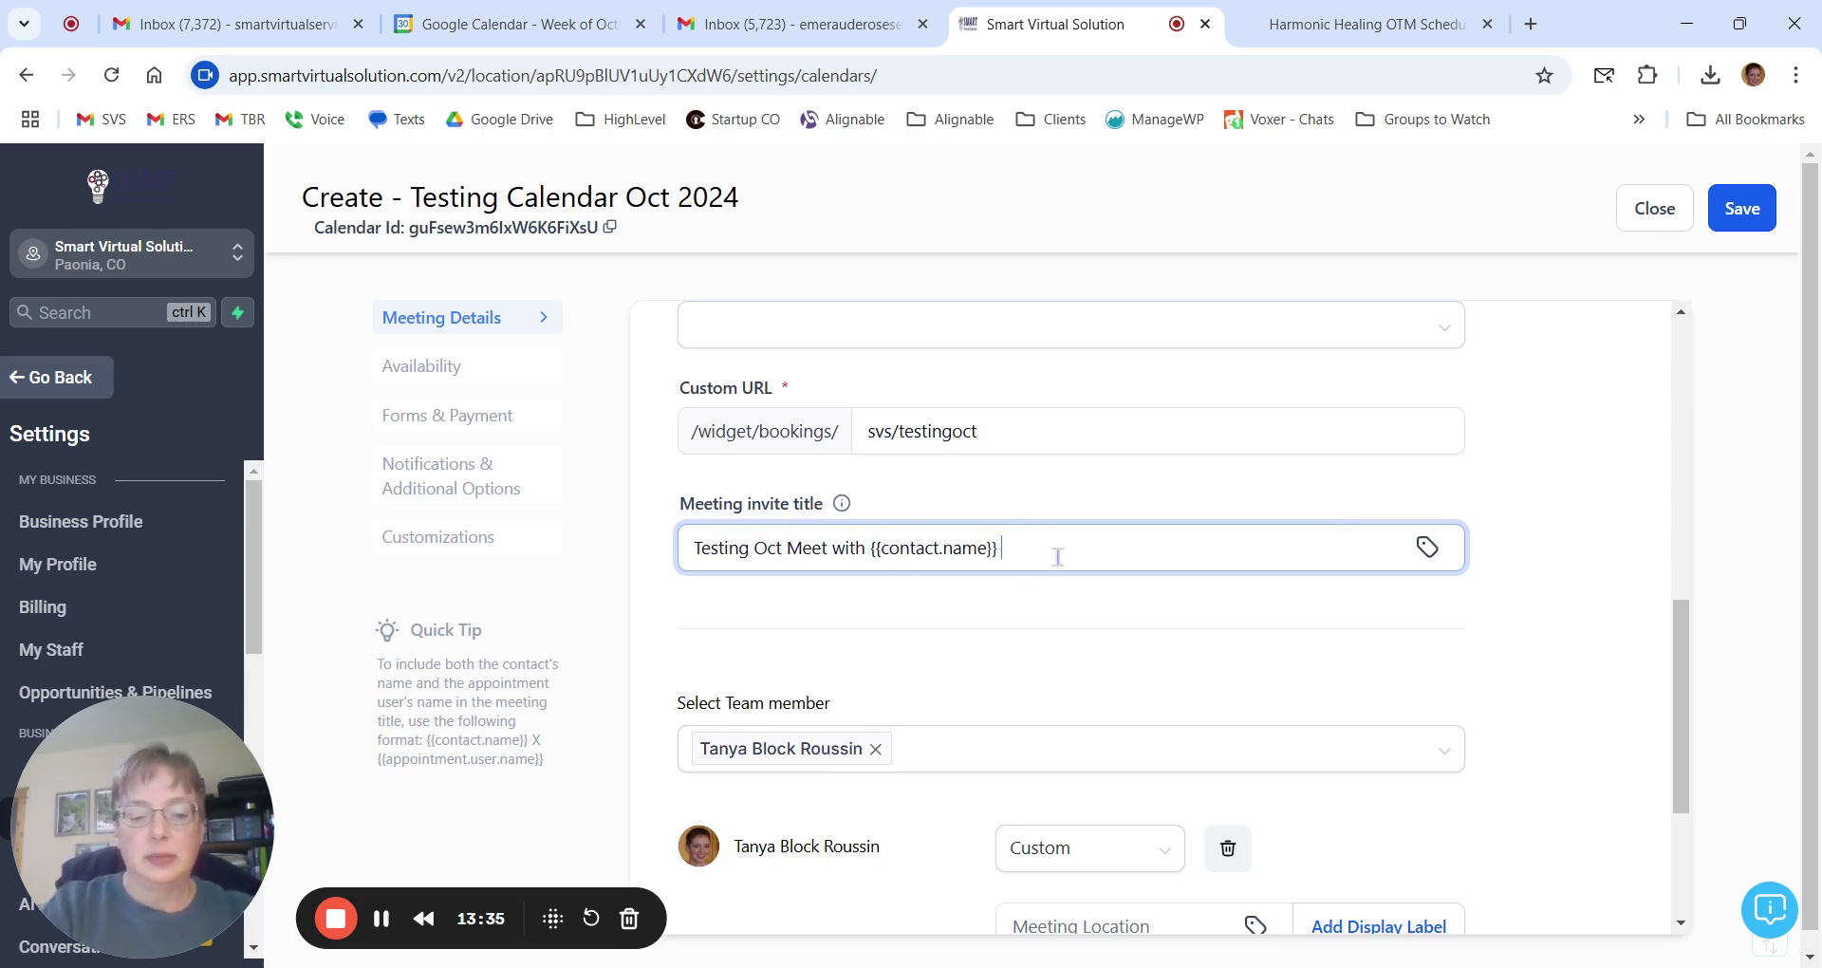
text(&)
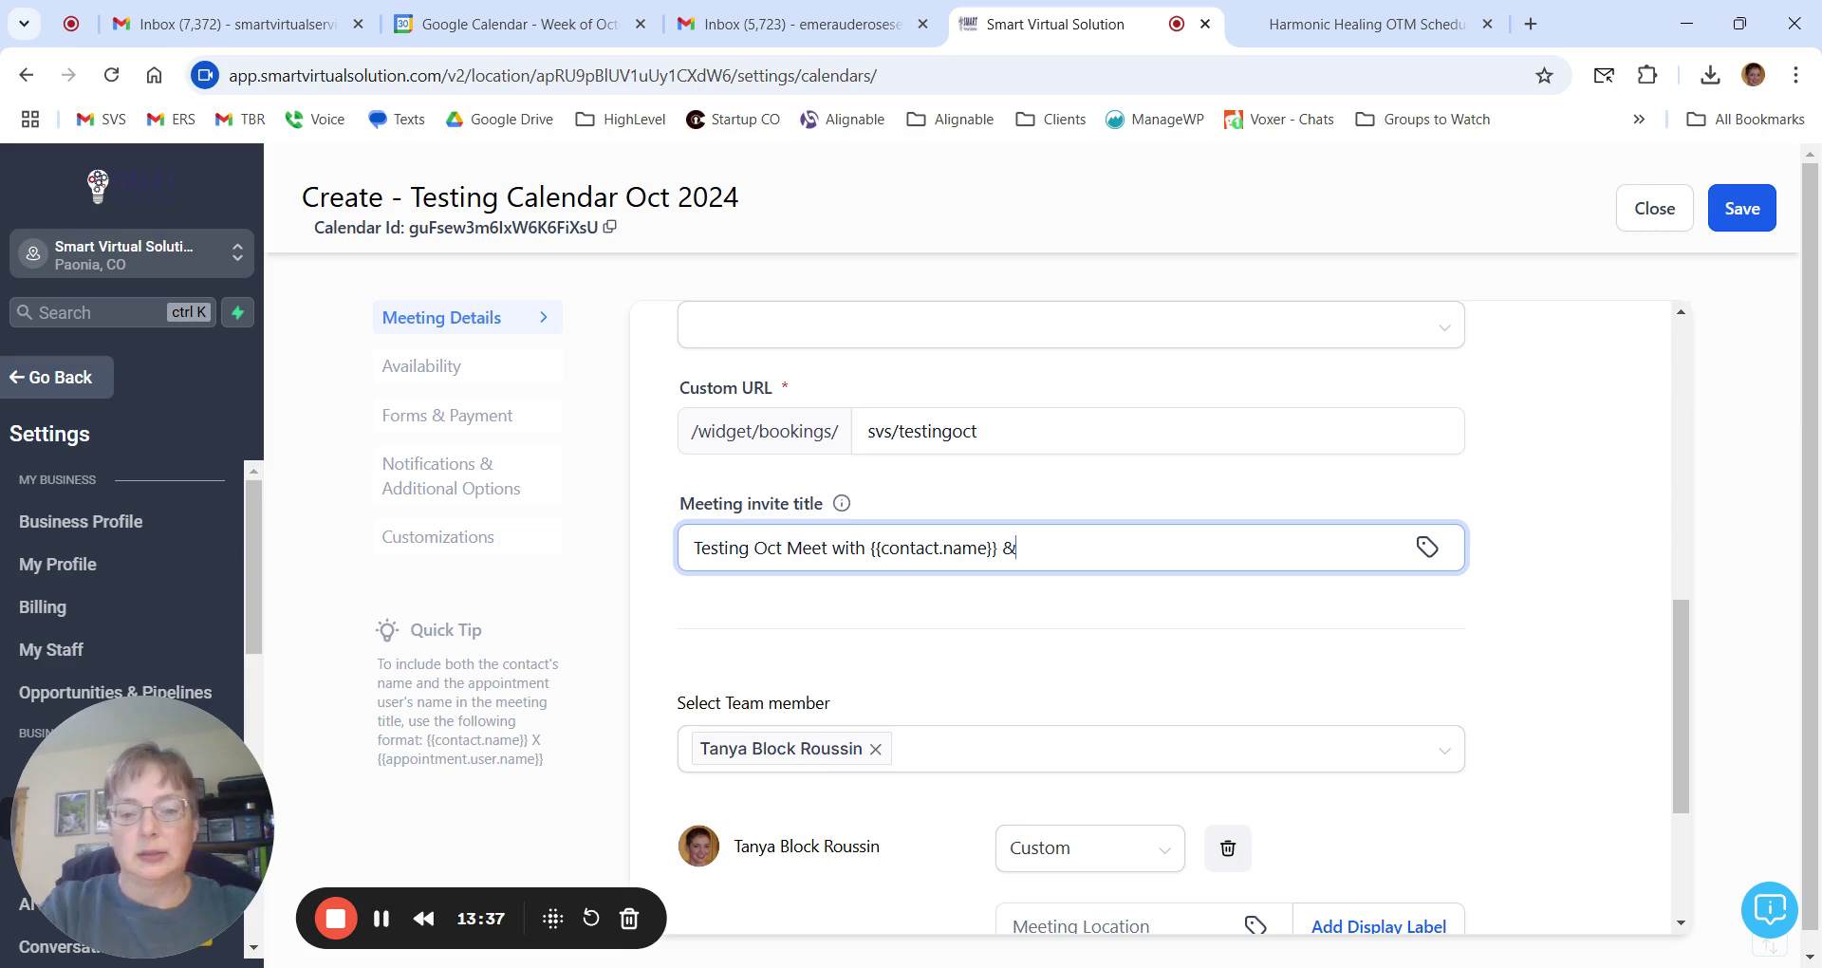
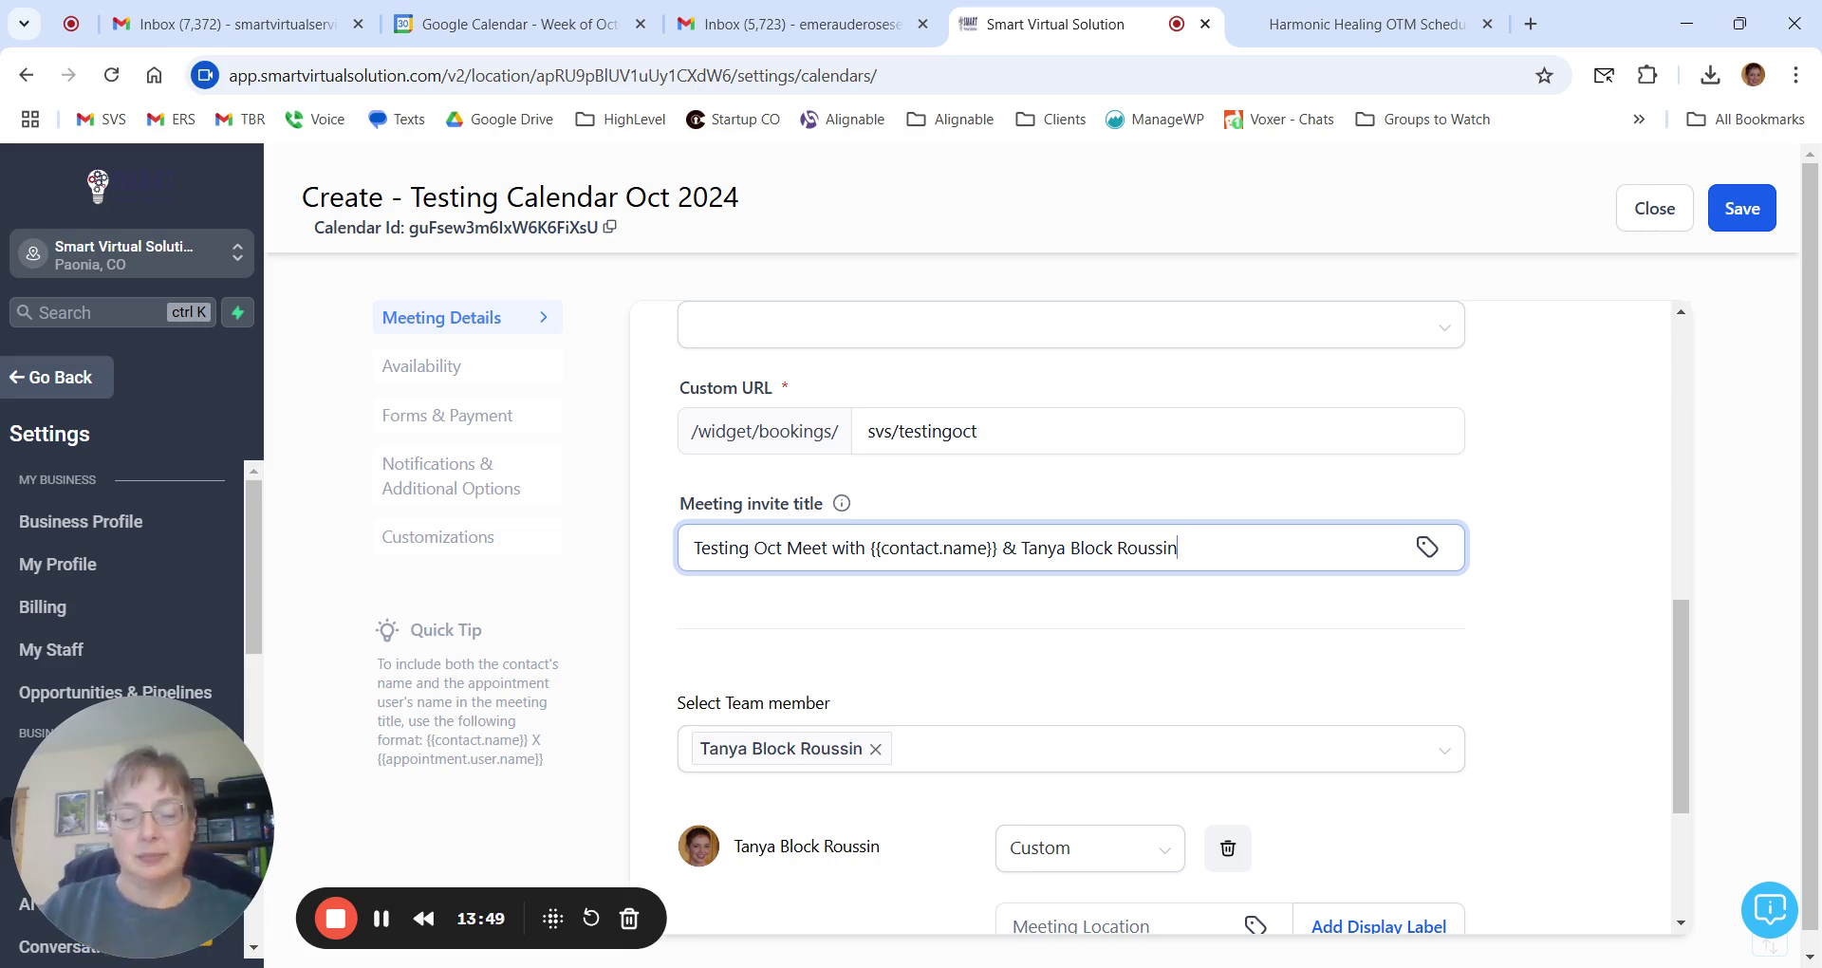
Open the team member's Custom meeting location type dropdown to see the available types.
scroll(1241, 598, down, 3)
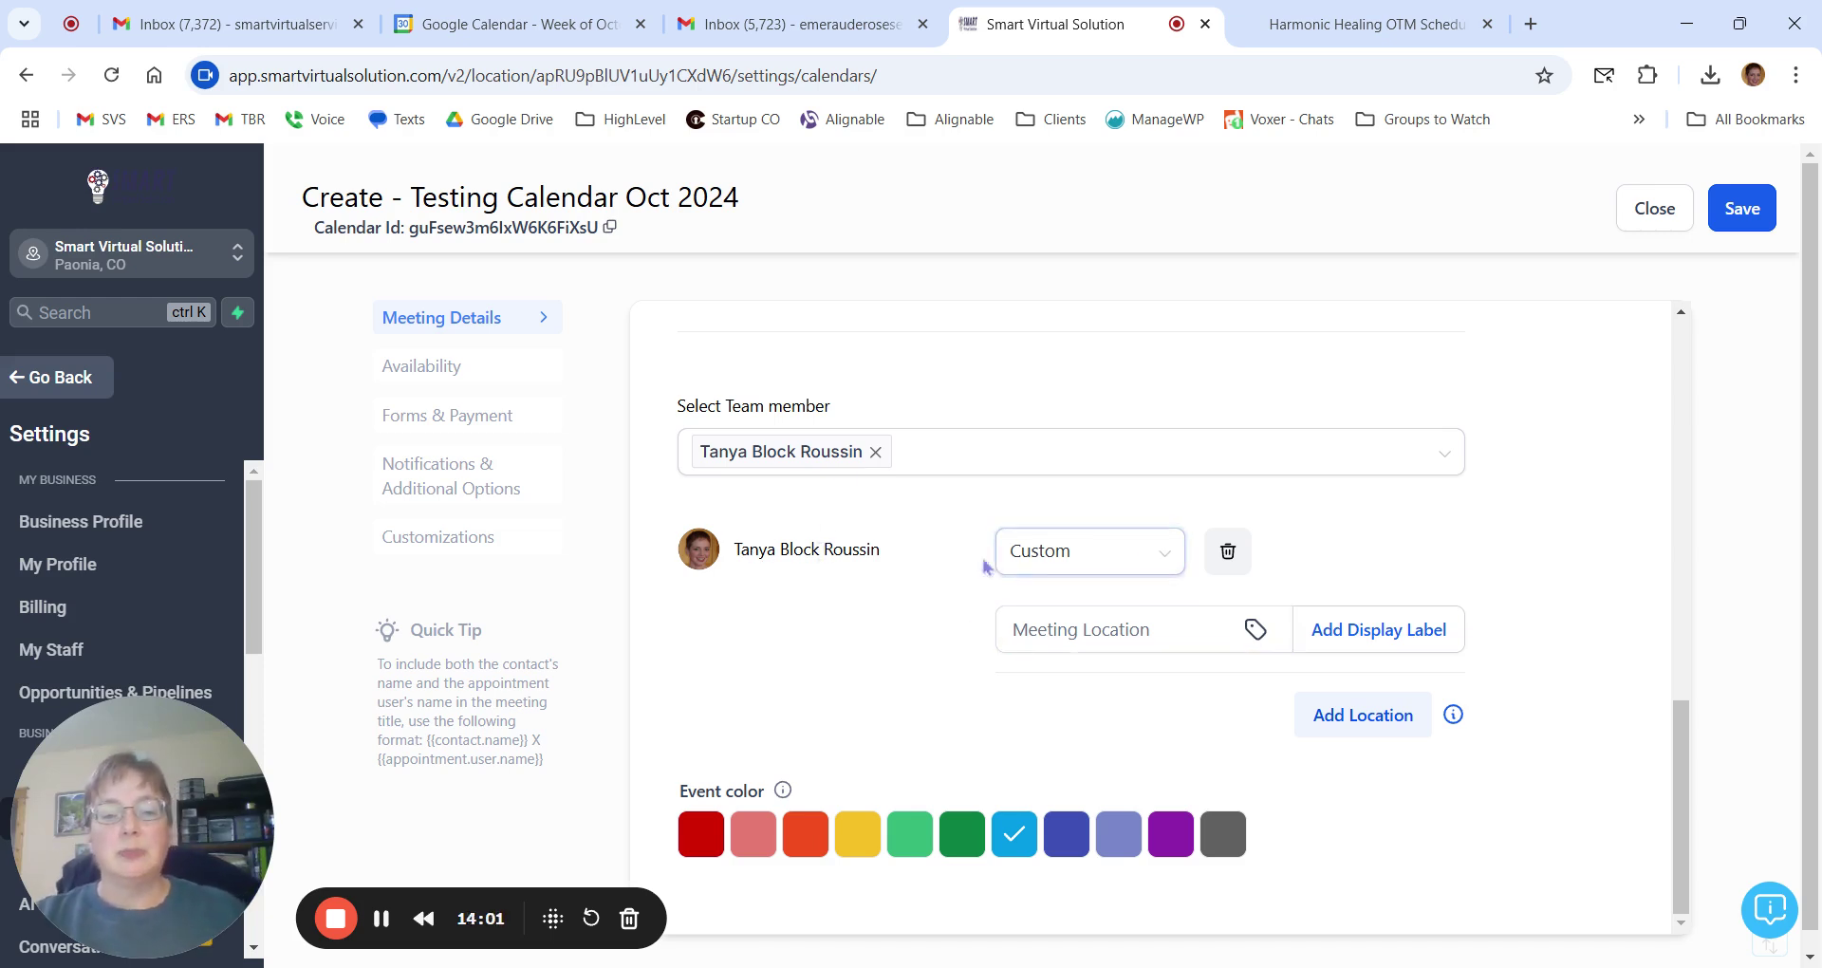
click(1082, 568)
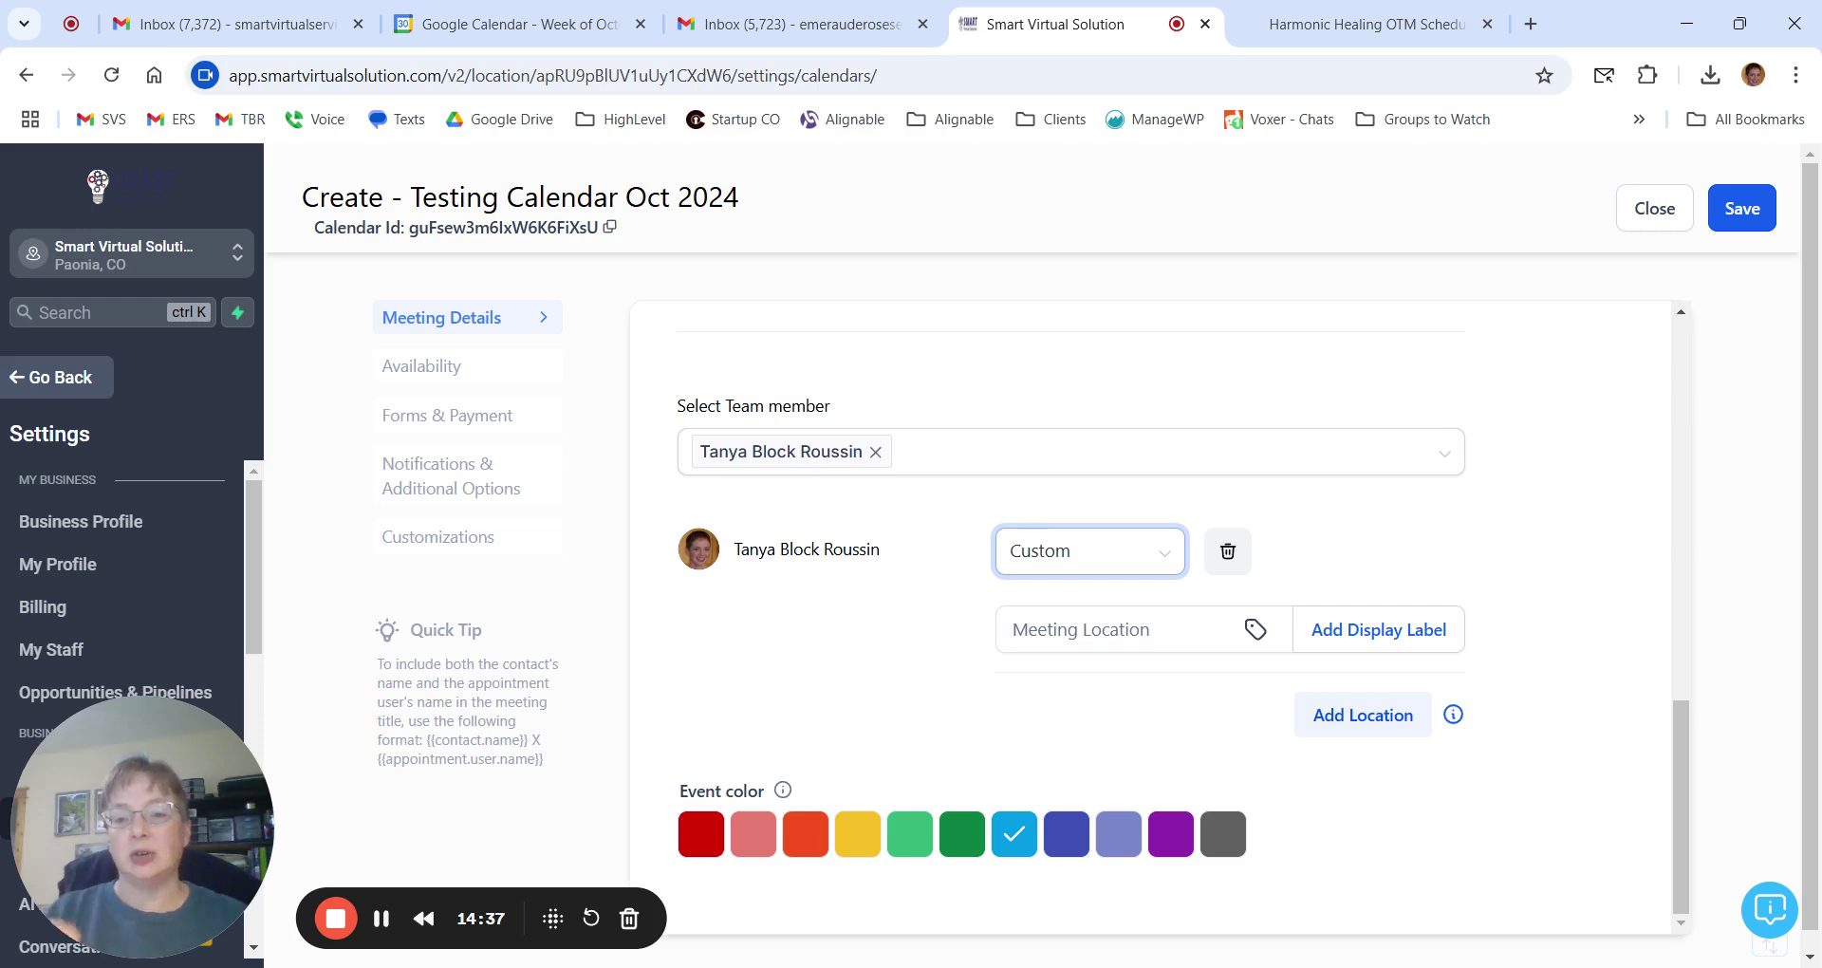
click(1079, 558)
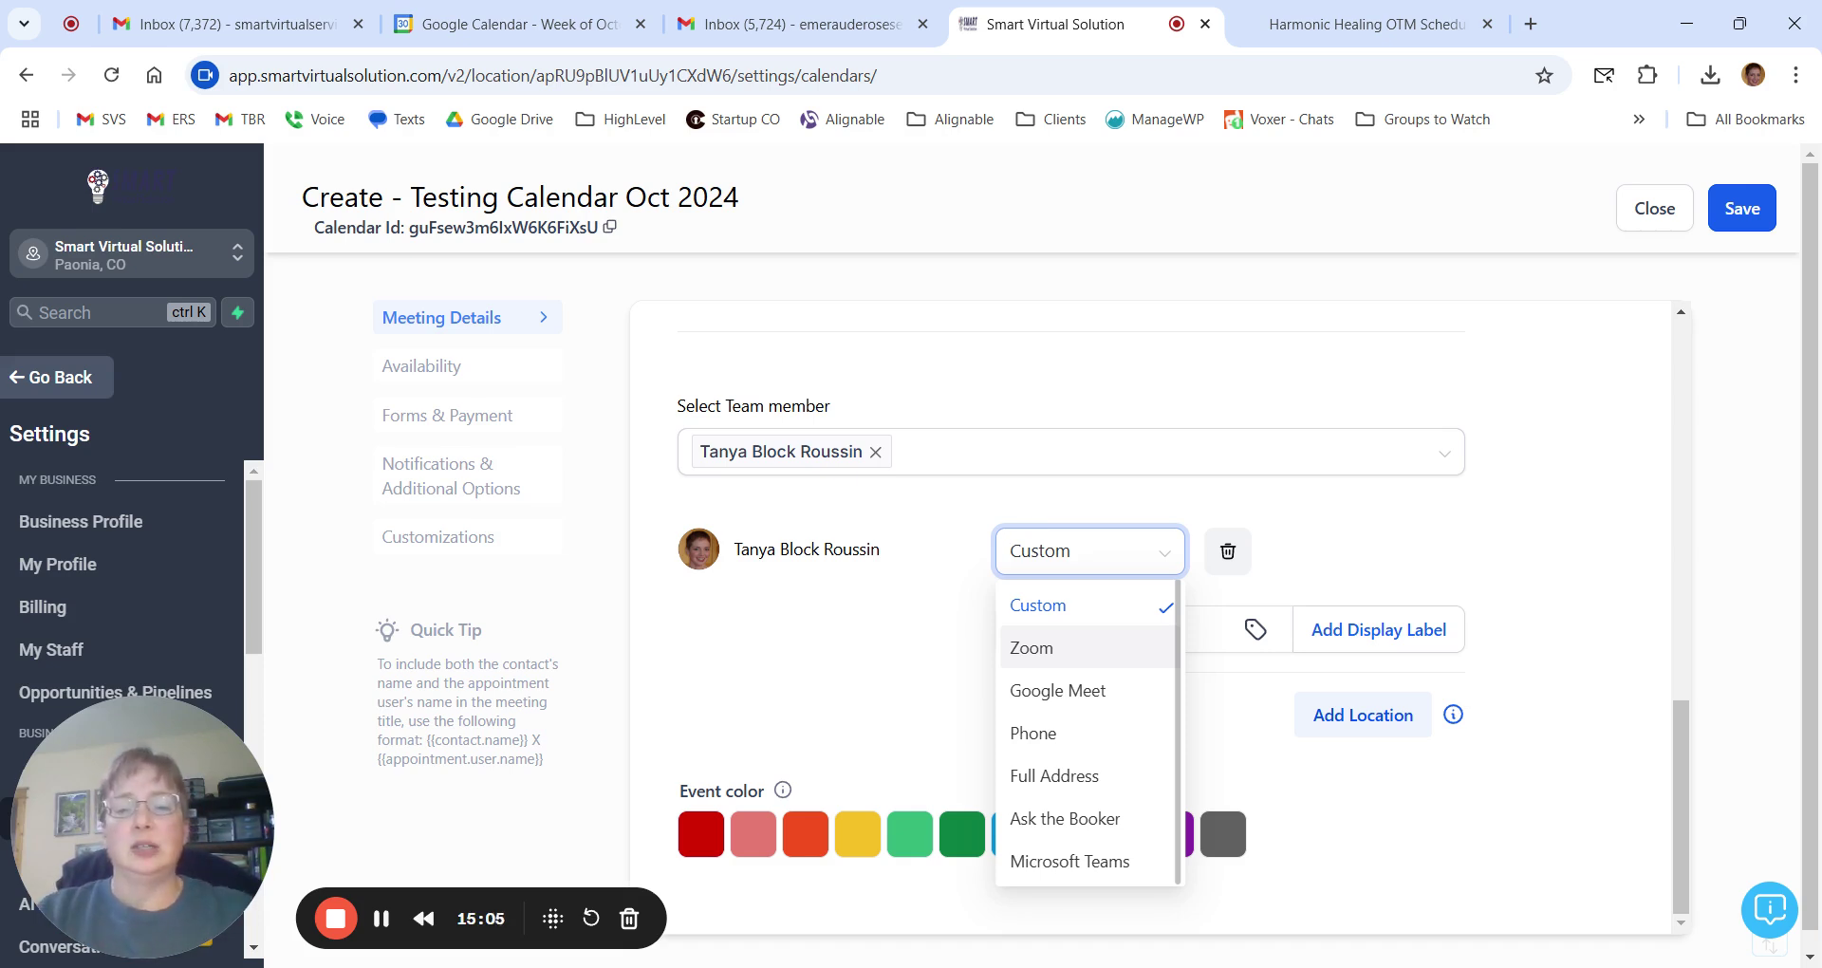
Keep the Custom location type and browse the Meeting Location custom values without inserting any.
click(1387, 562)
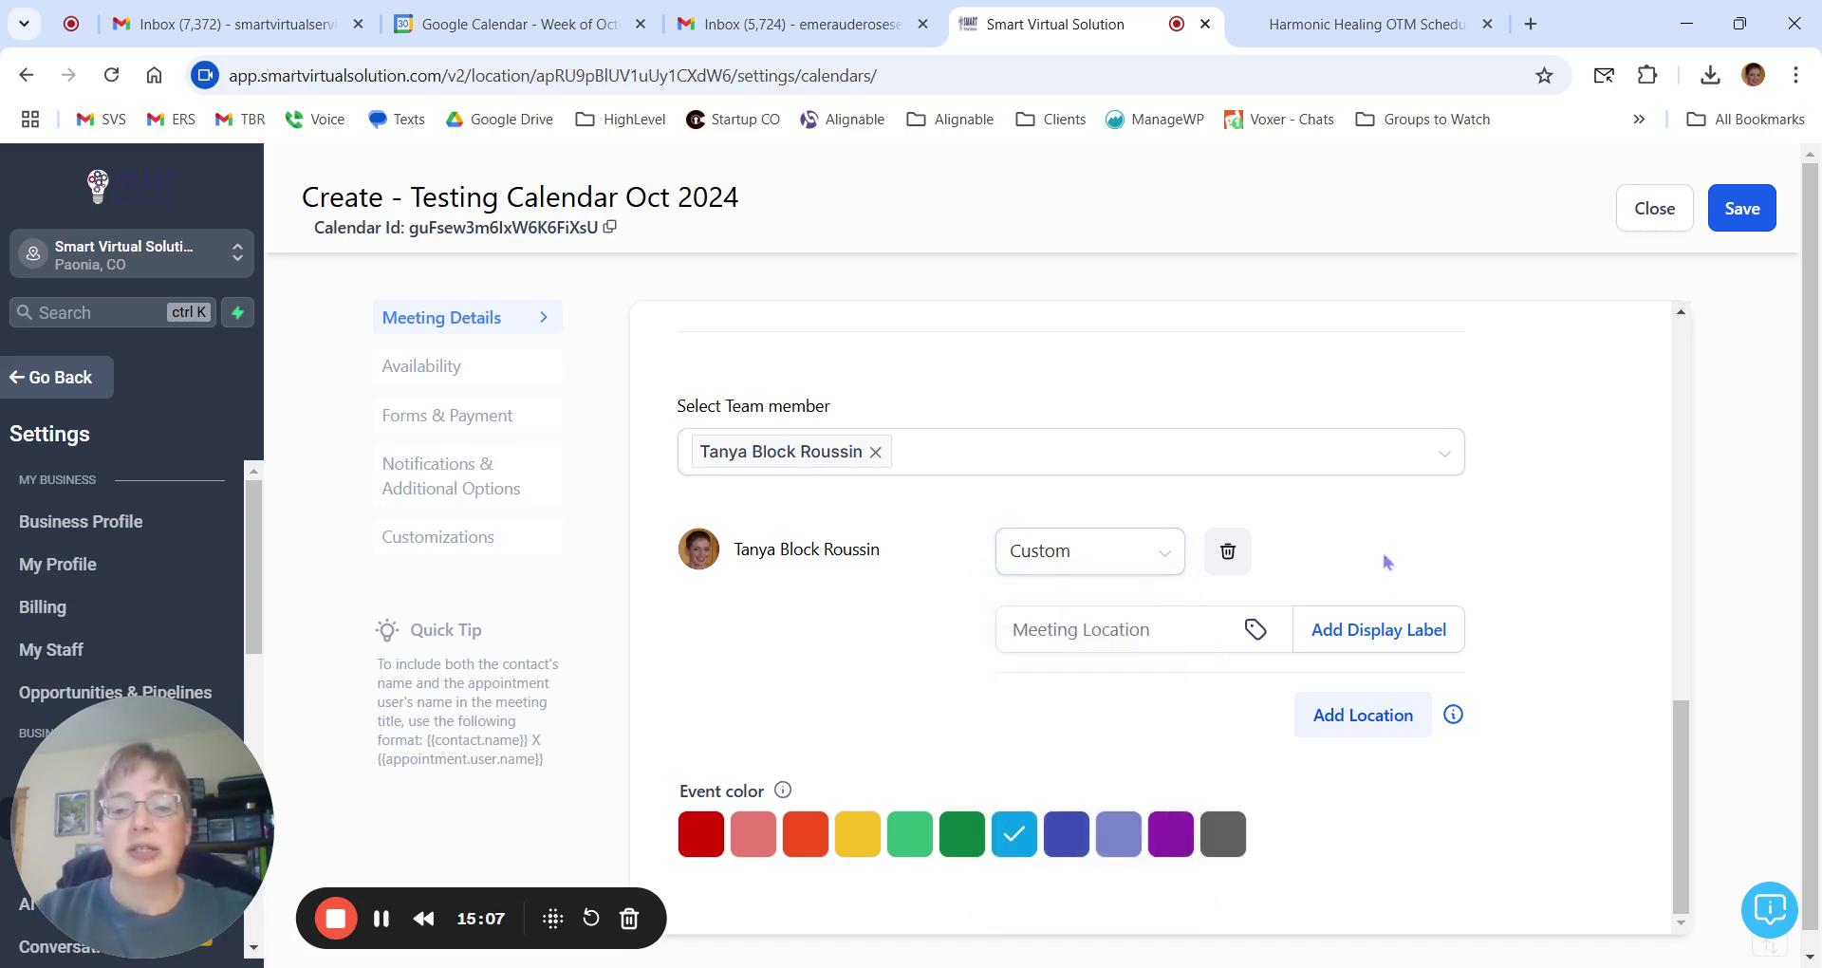
click(1129, 630)
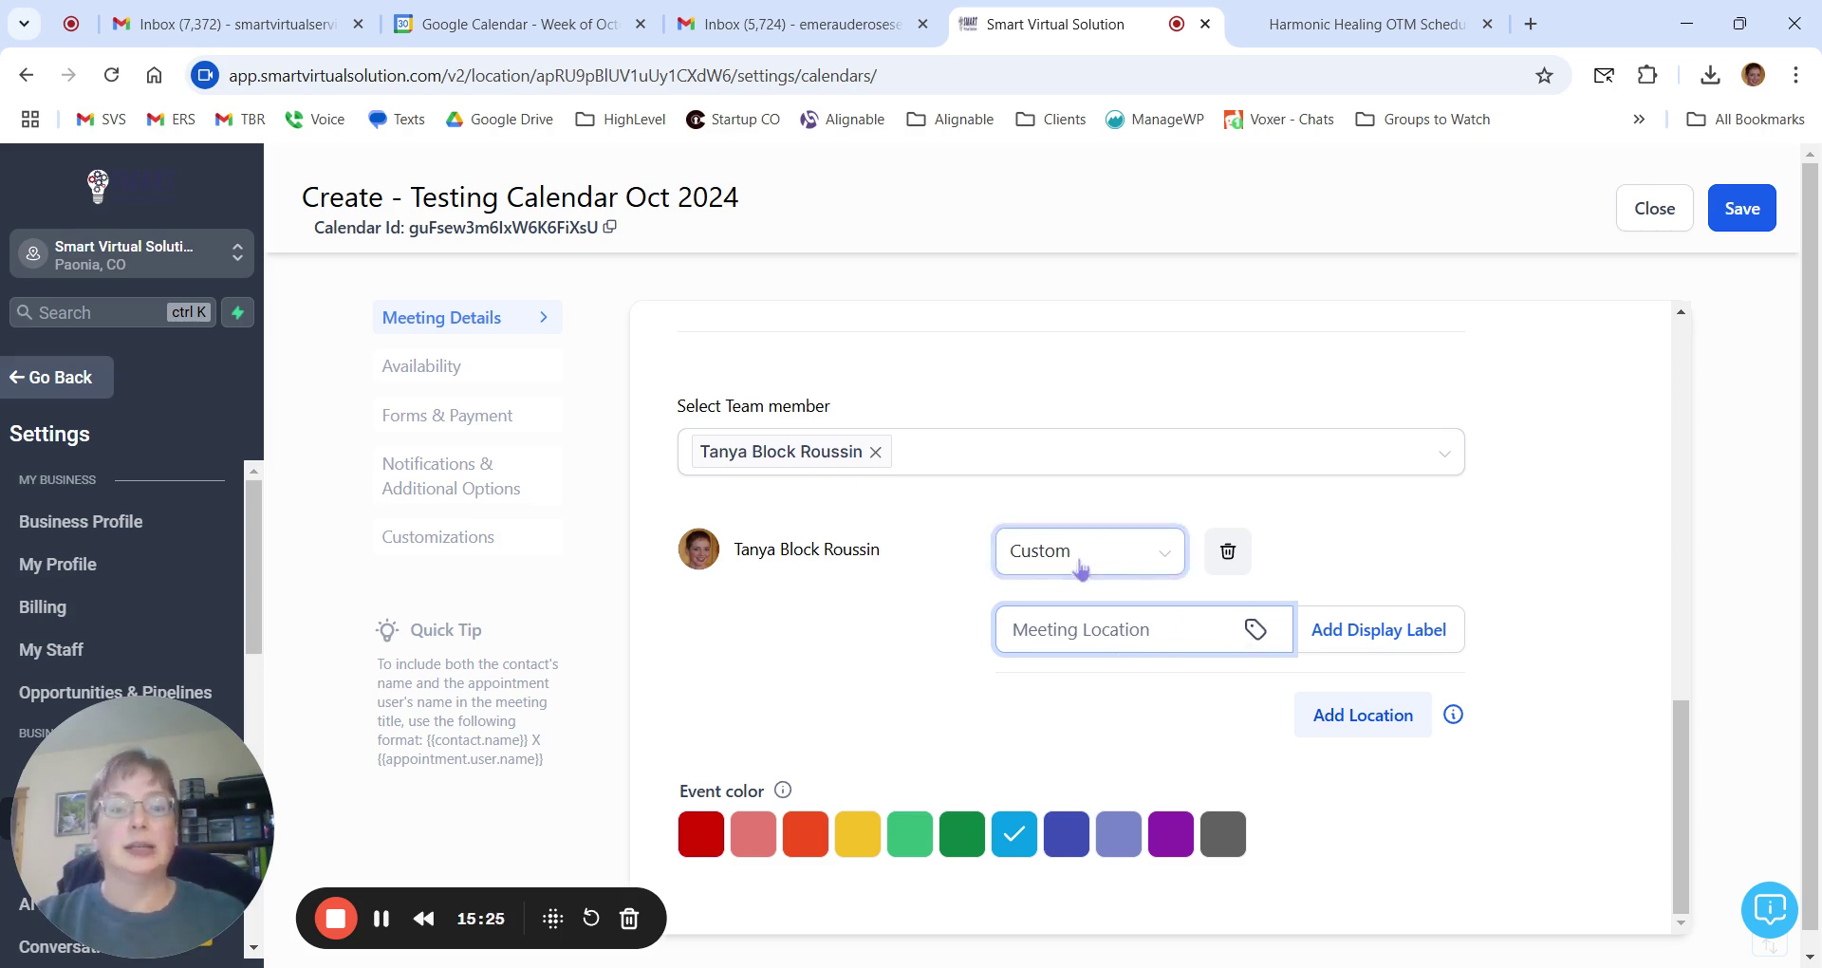
click(1258, 631)
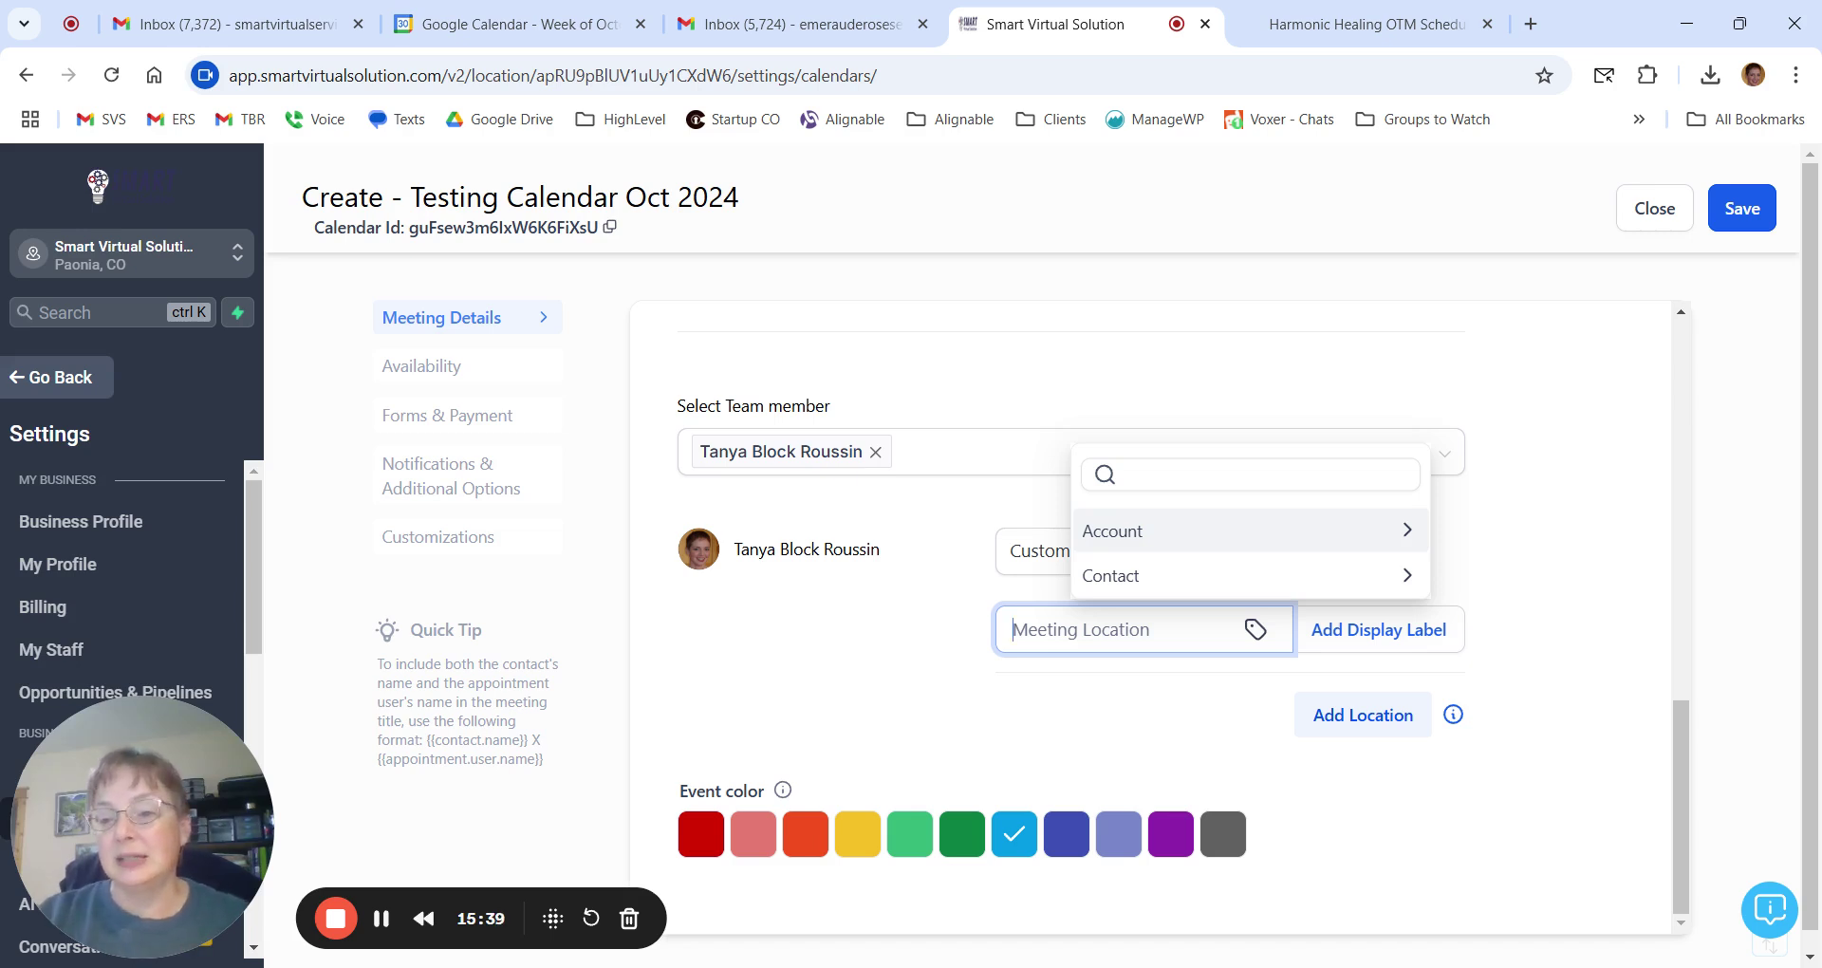
click(1555, 595)
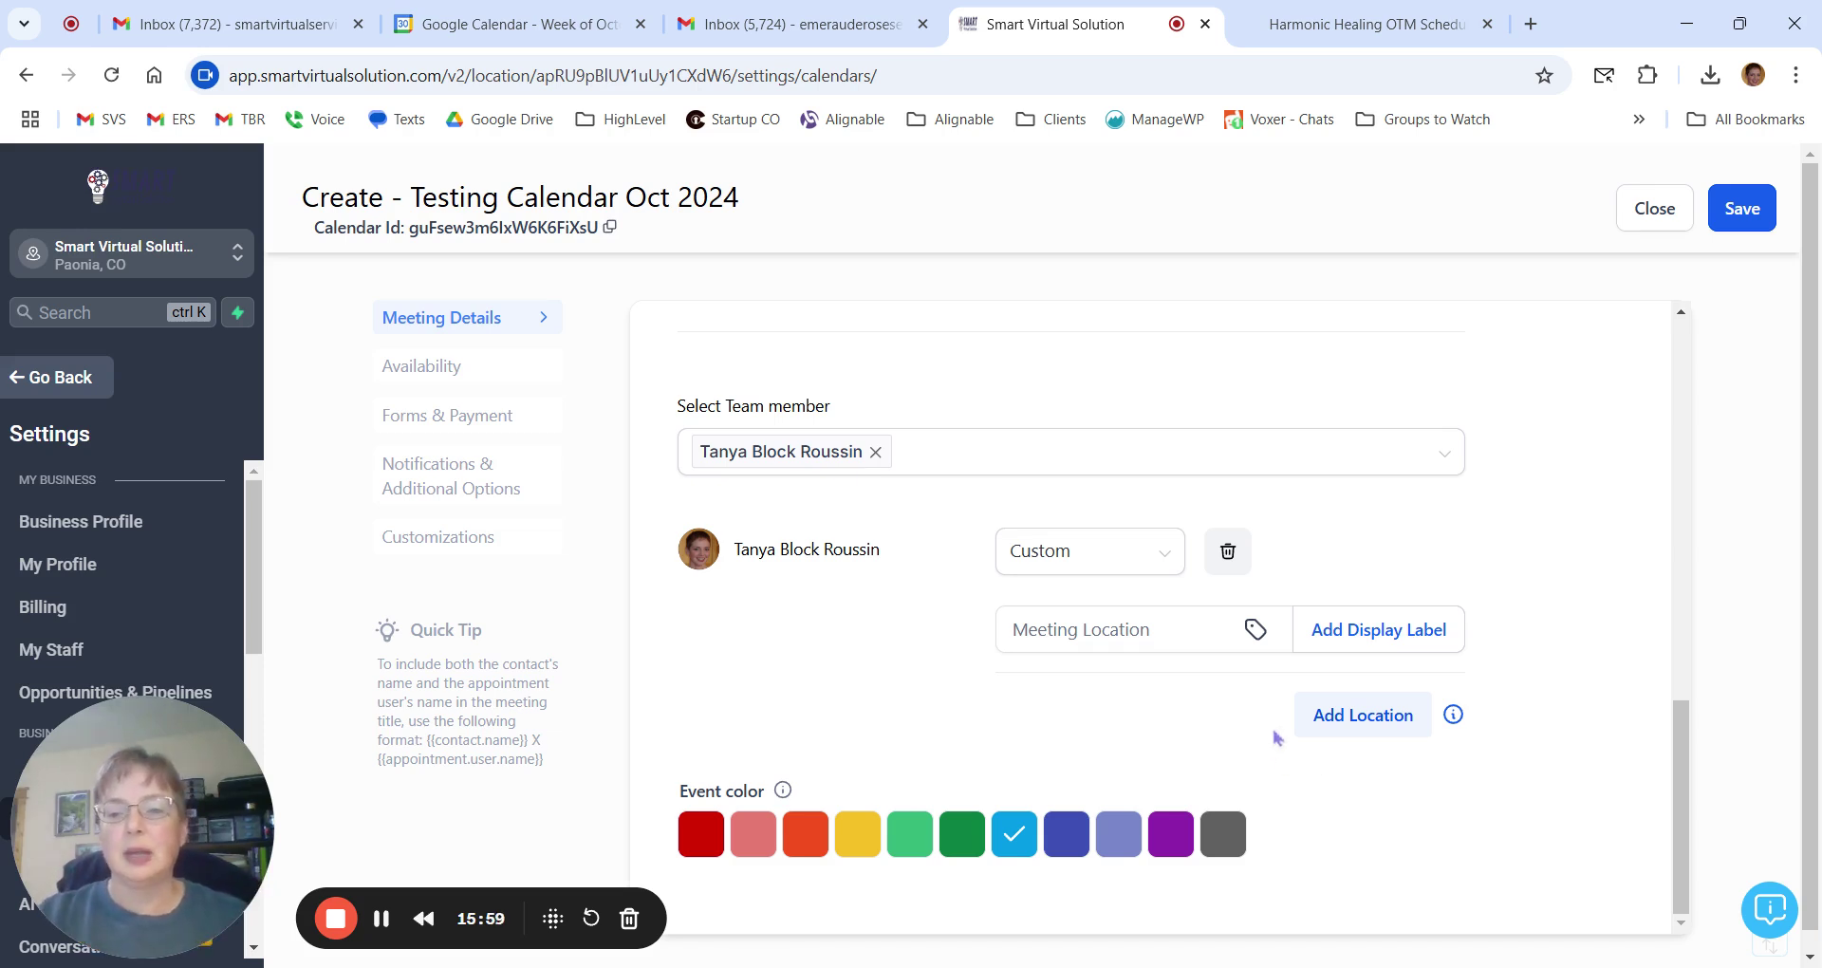
Add a second meeting location set to Full Address and inspect its {{location.full_address}} placeholder.
click(1329, 720)
click(1137, 718)
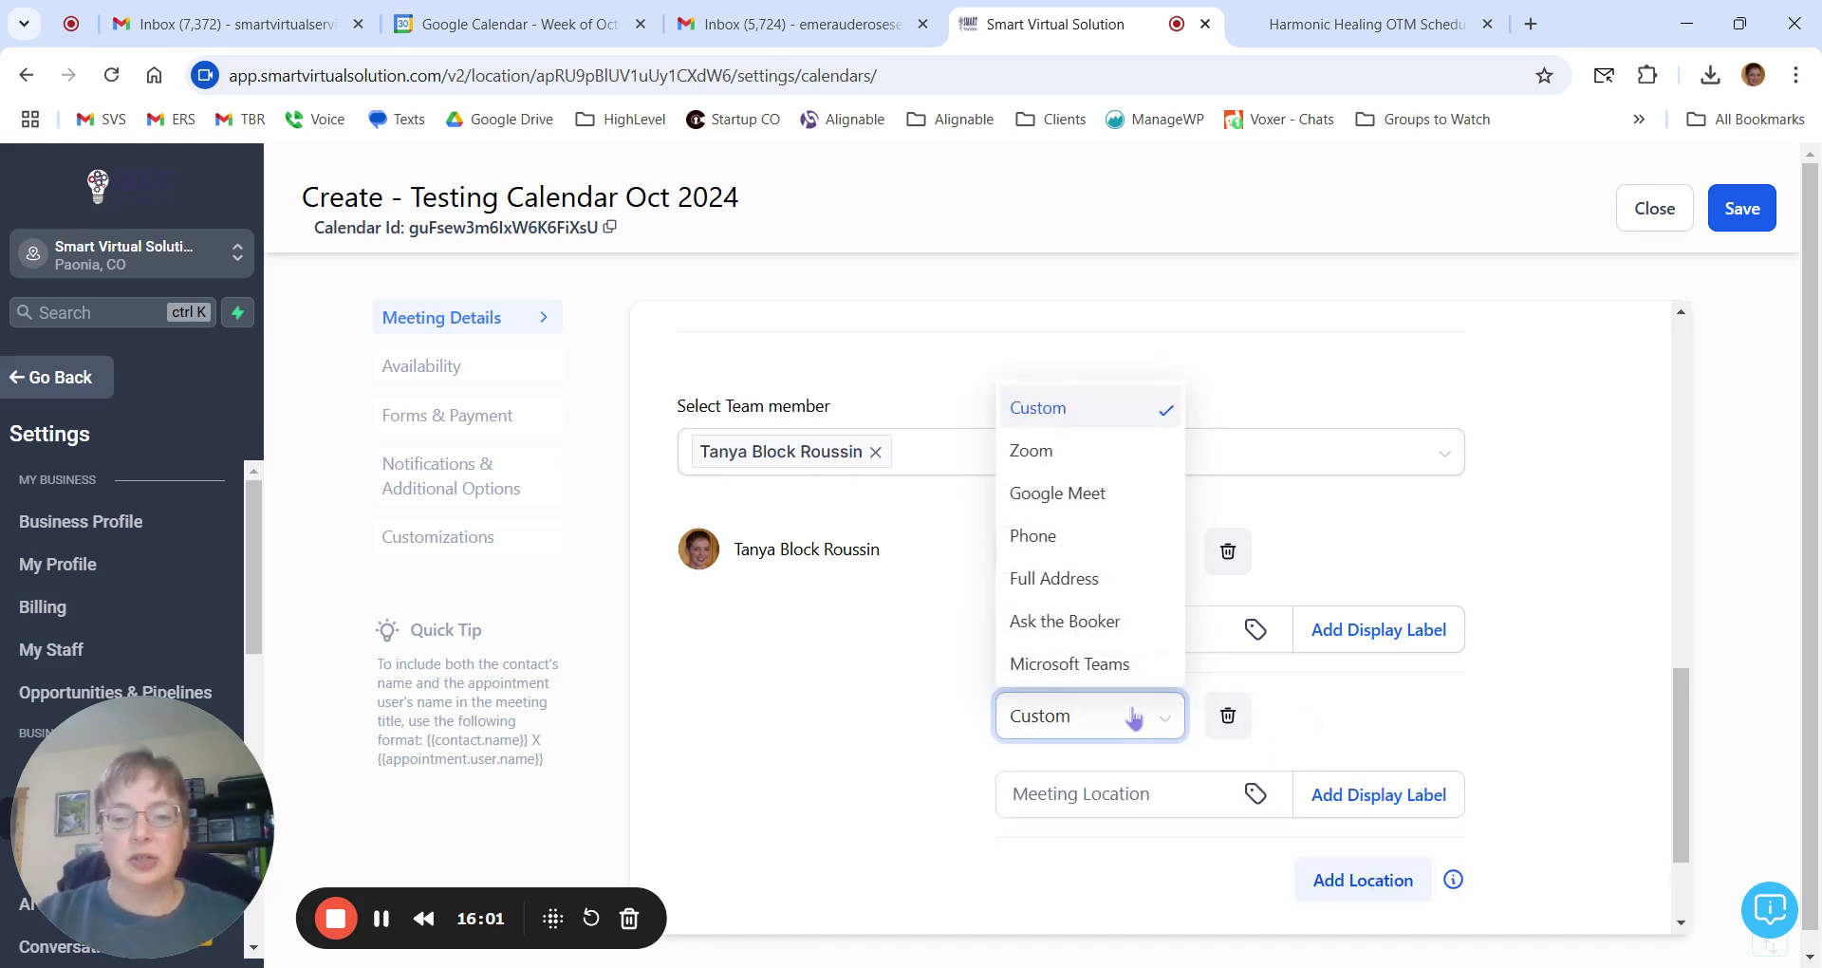
click(1088, 589)
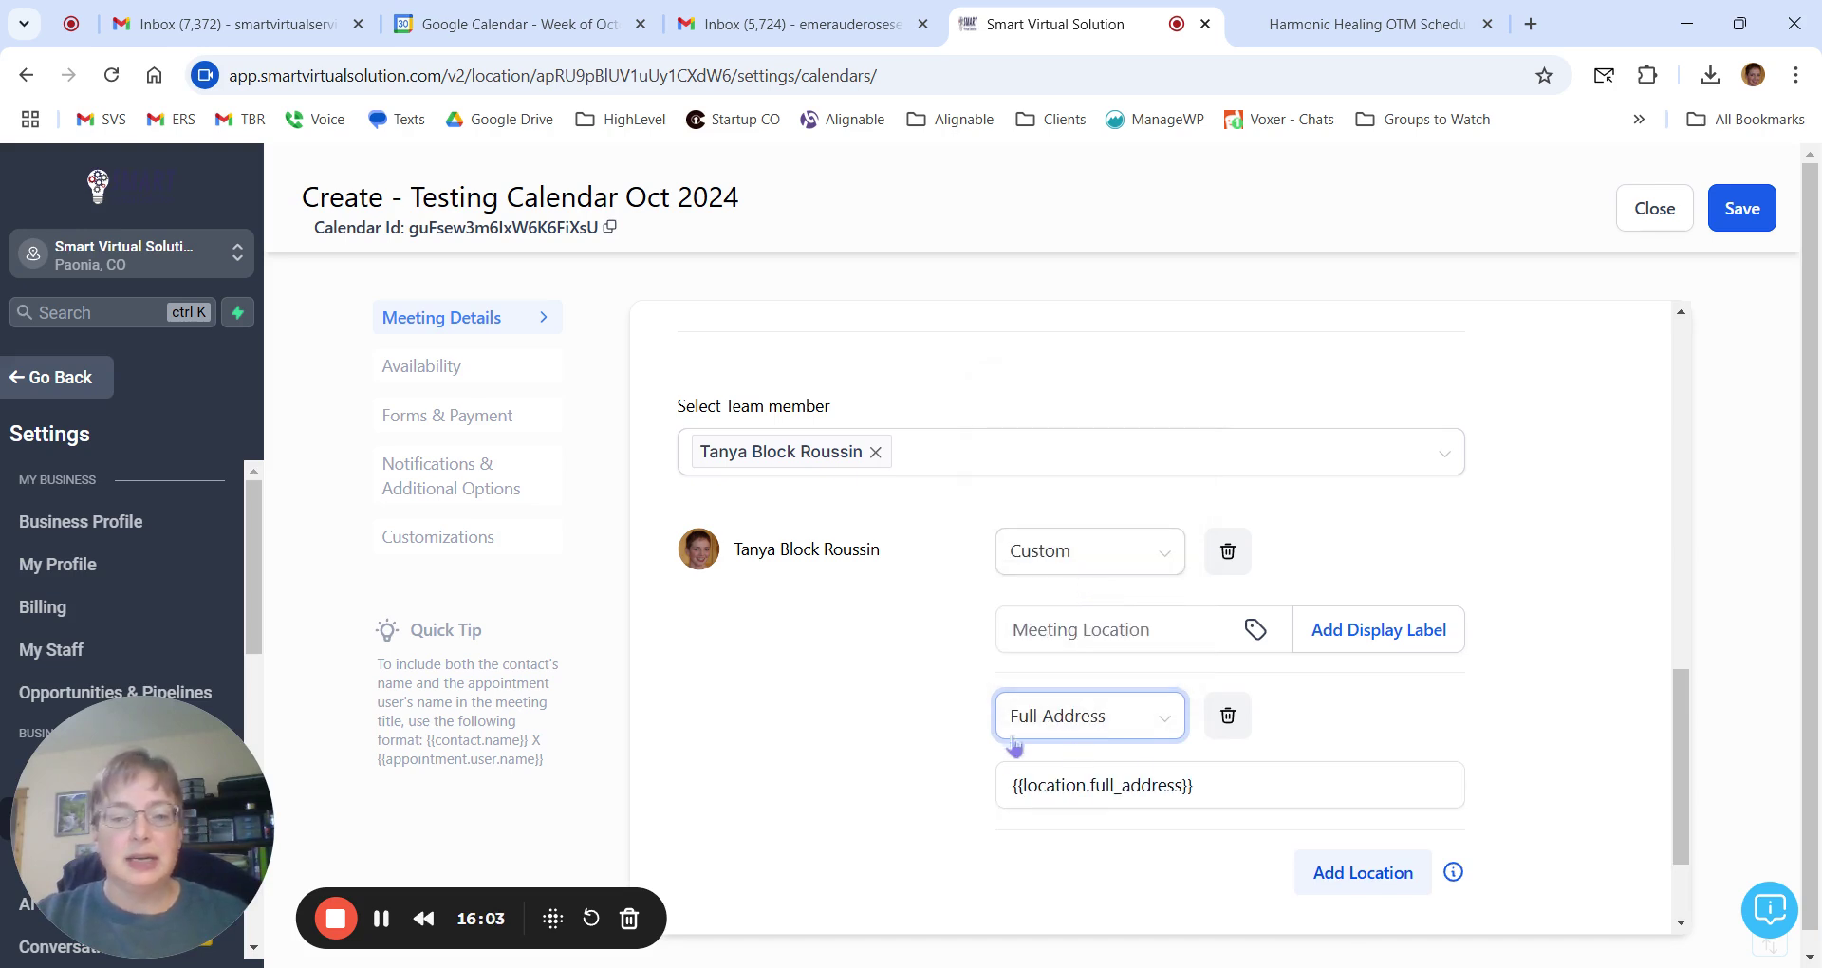
click(1168, 781)
scroll(1424, 759, down, 2)
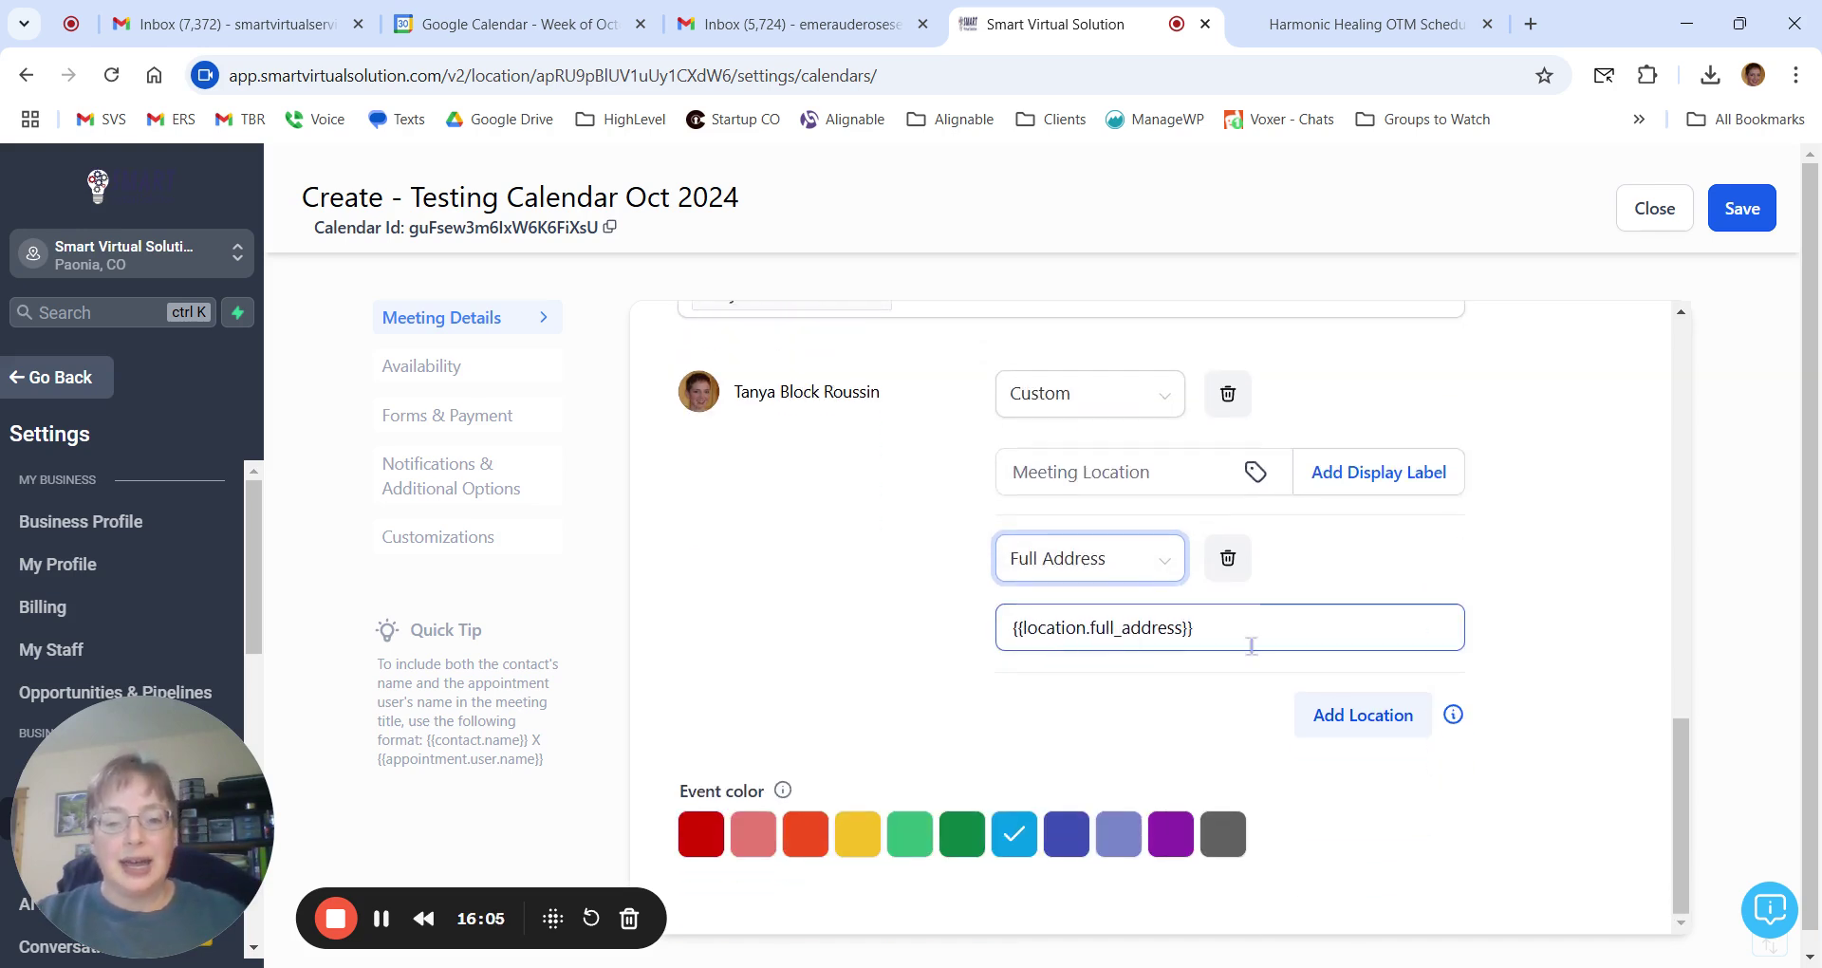
drag(1217, 626, 1010, 618)
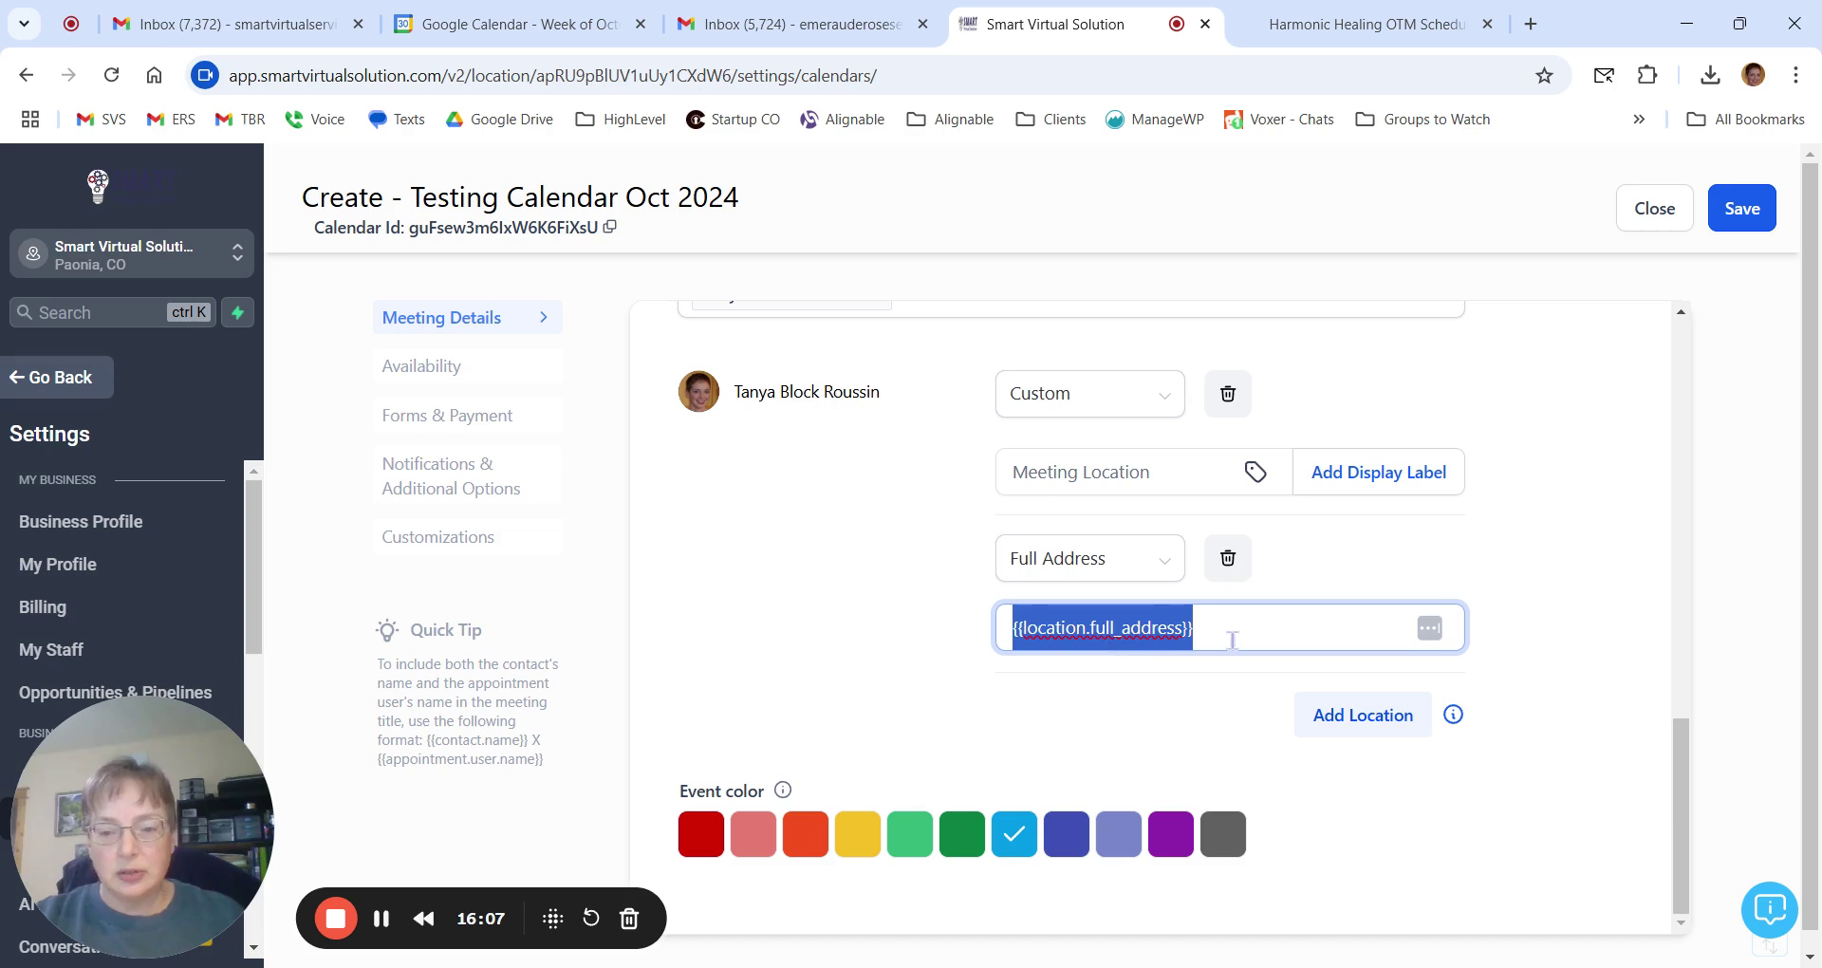
click(1198, 628)
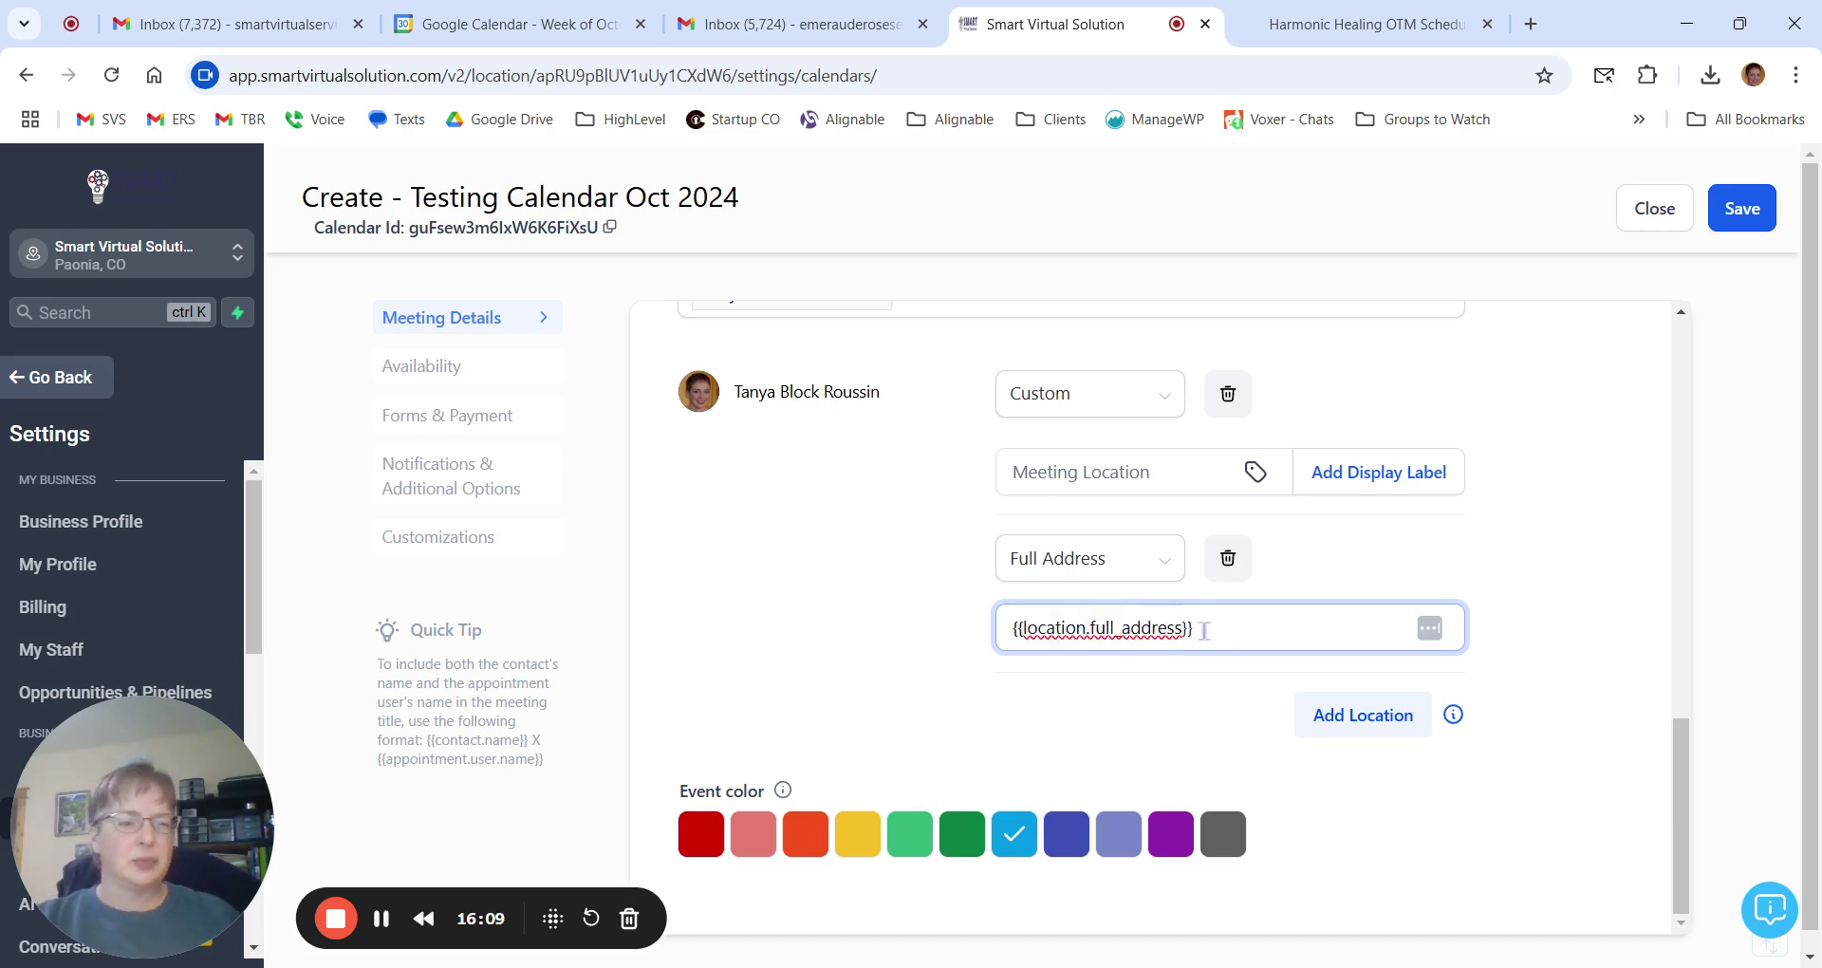
drag(1196, 627, 1185, 619)
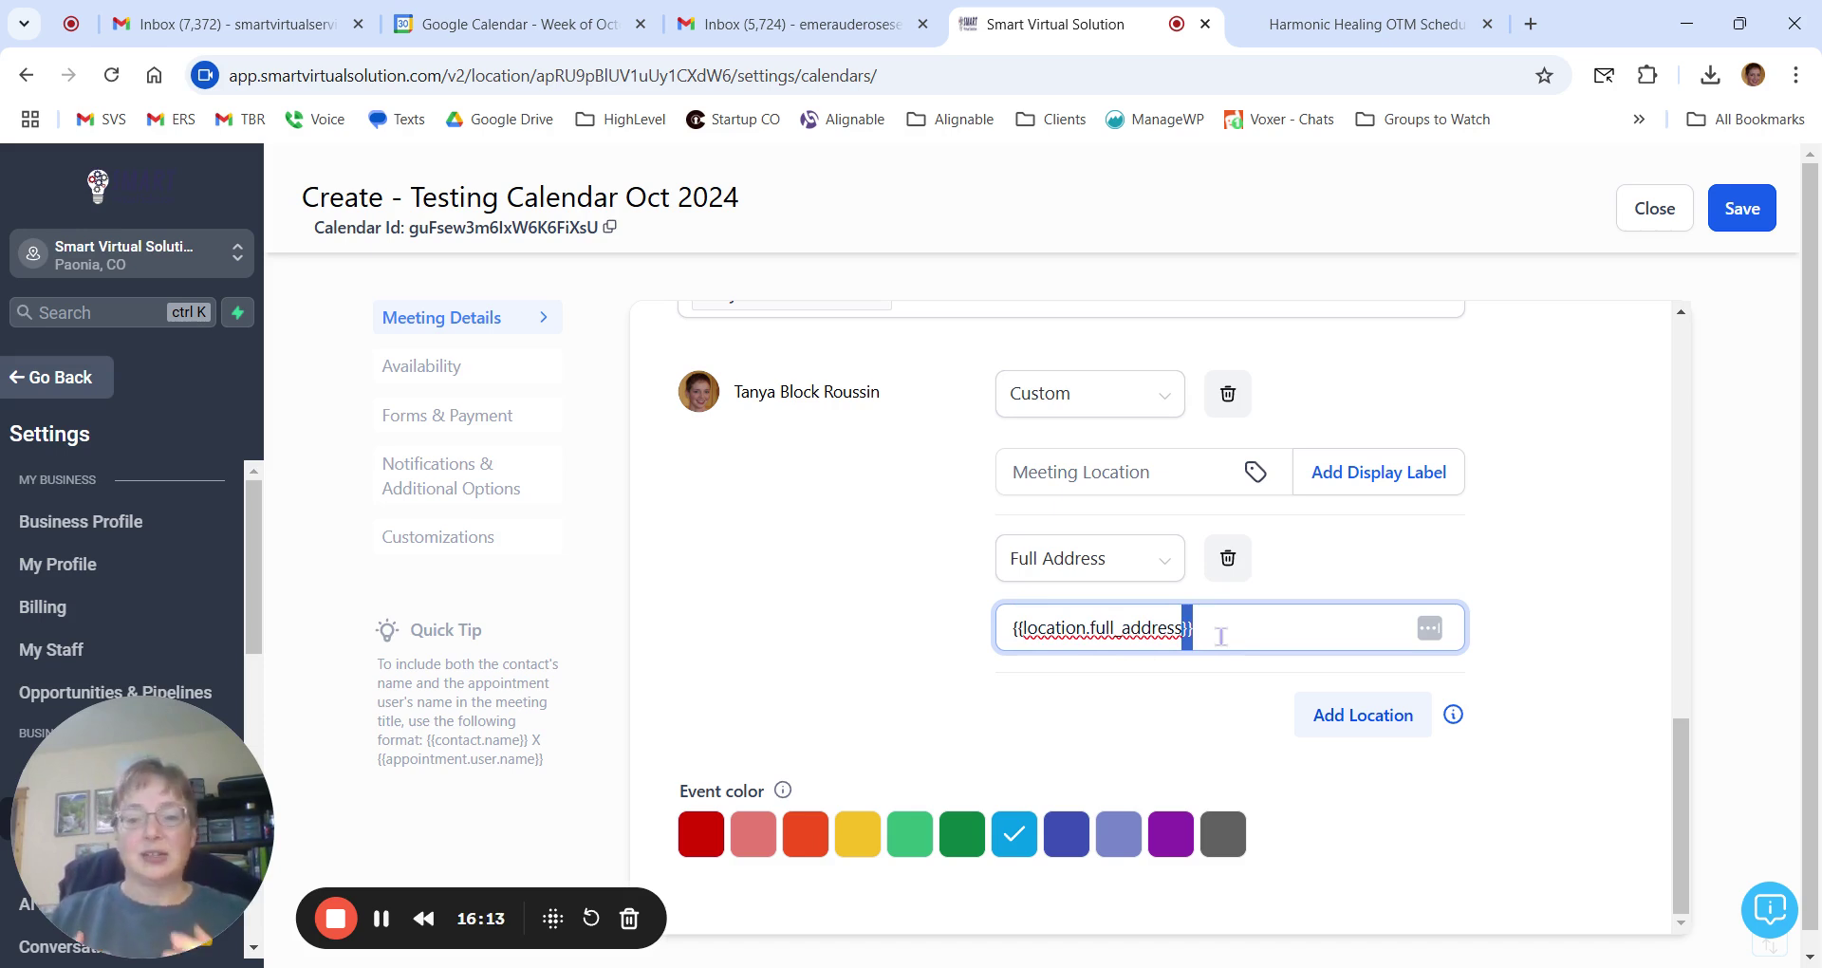
click(1222, 636)
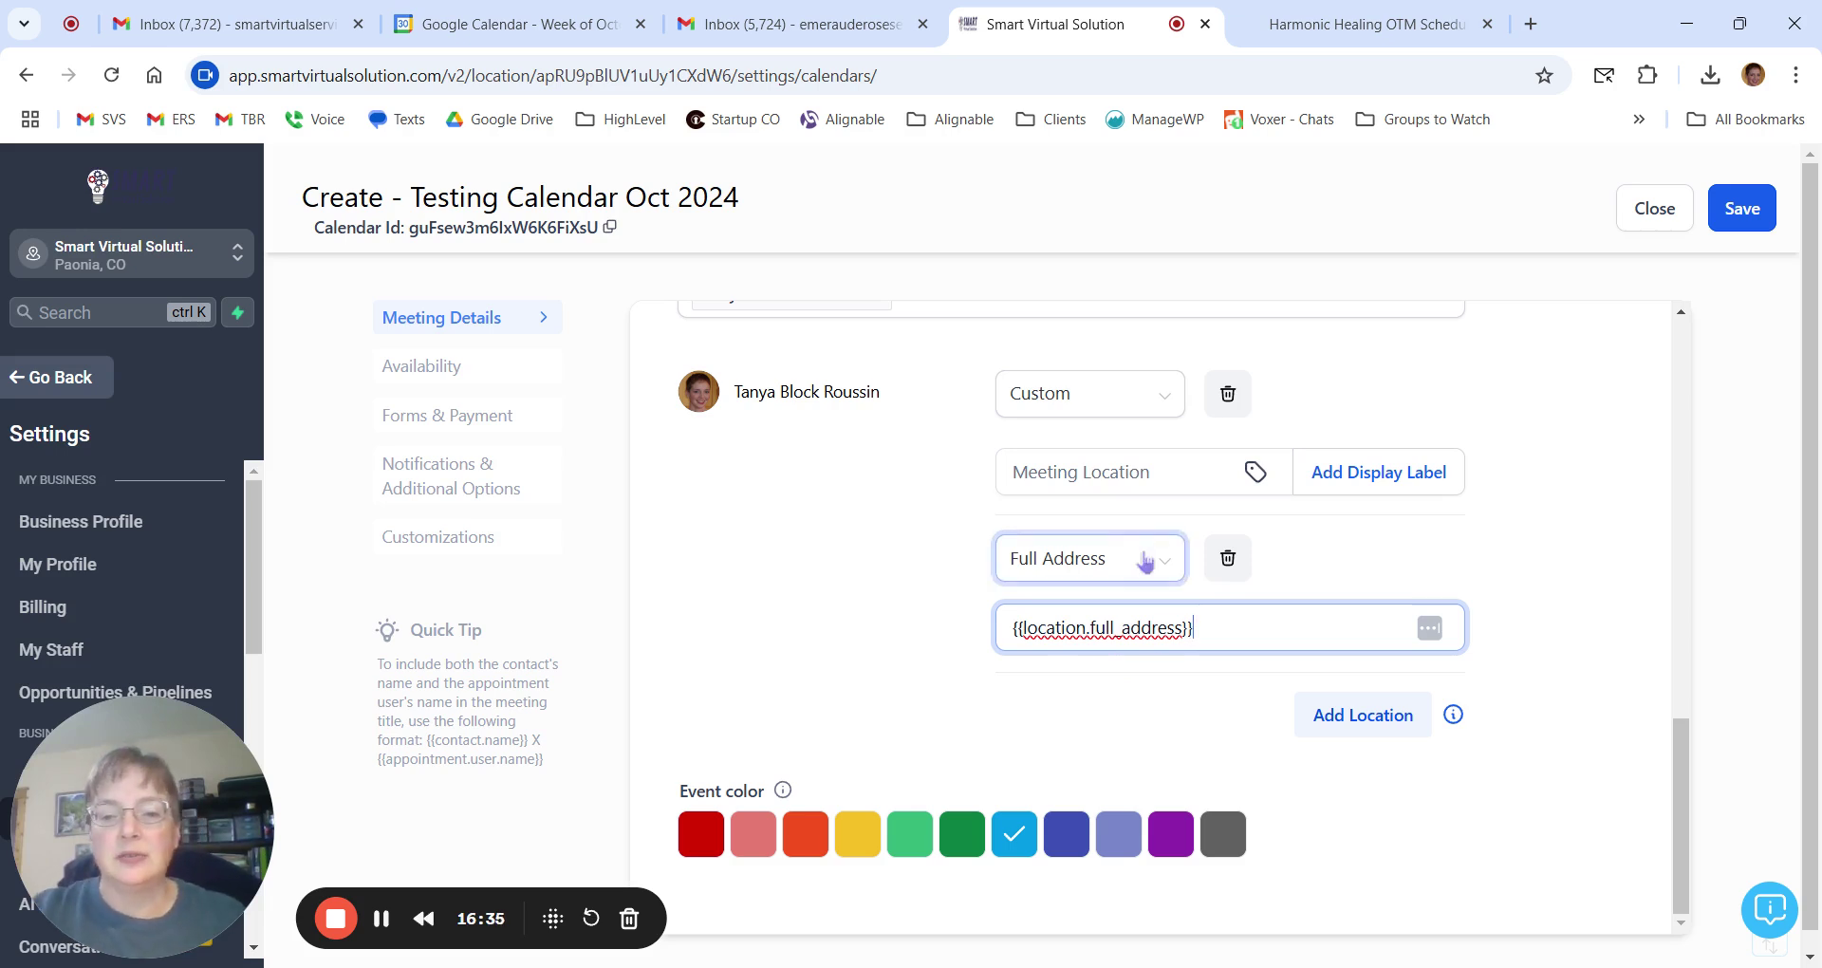
Switch the second meeting location's type to Ask the Booker.
click(1108, 562)
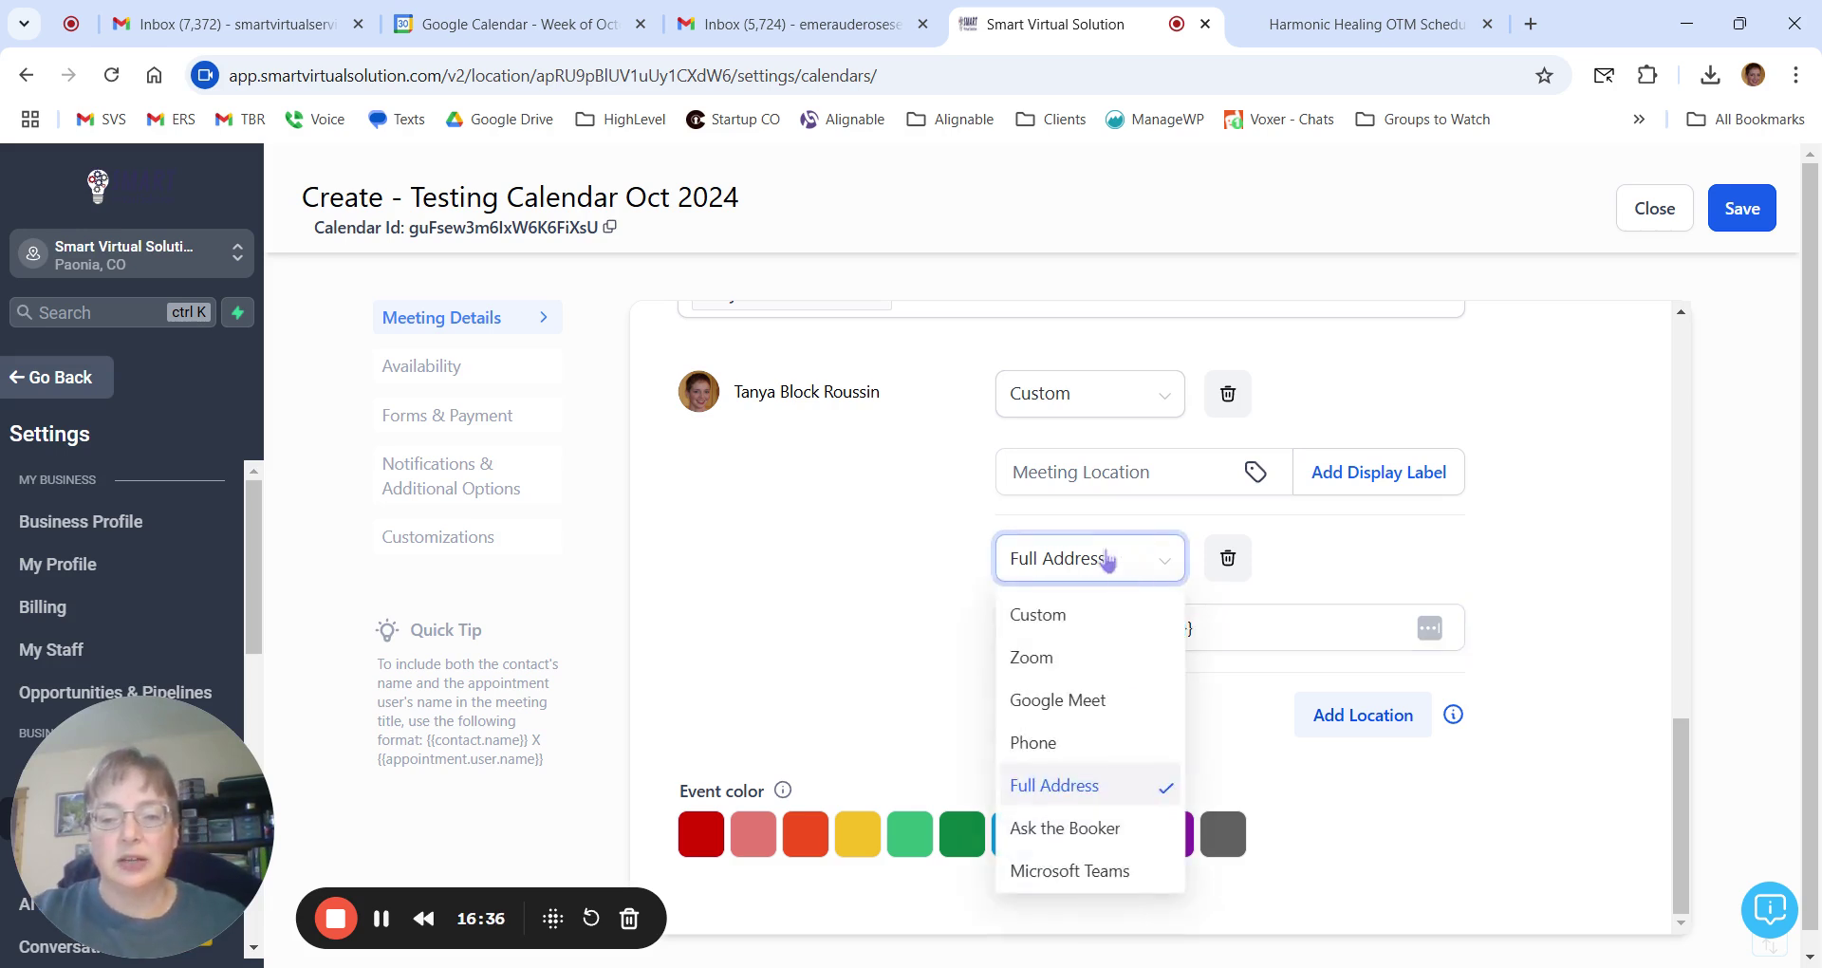
click(1063, 829)
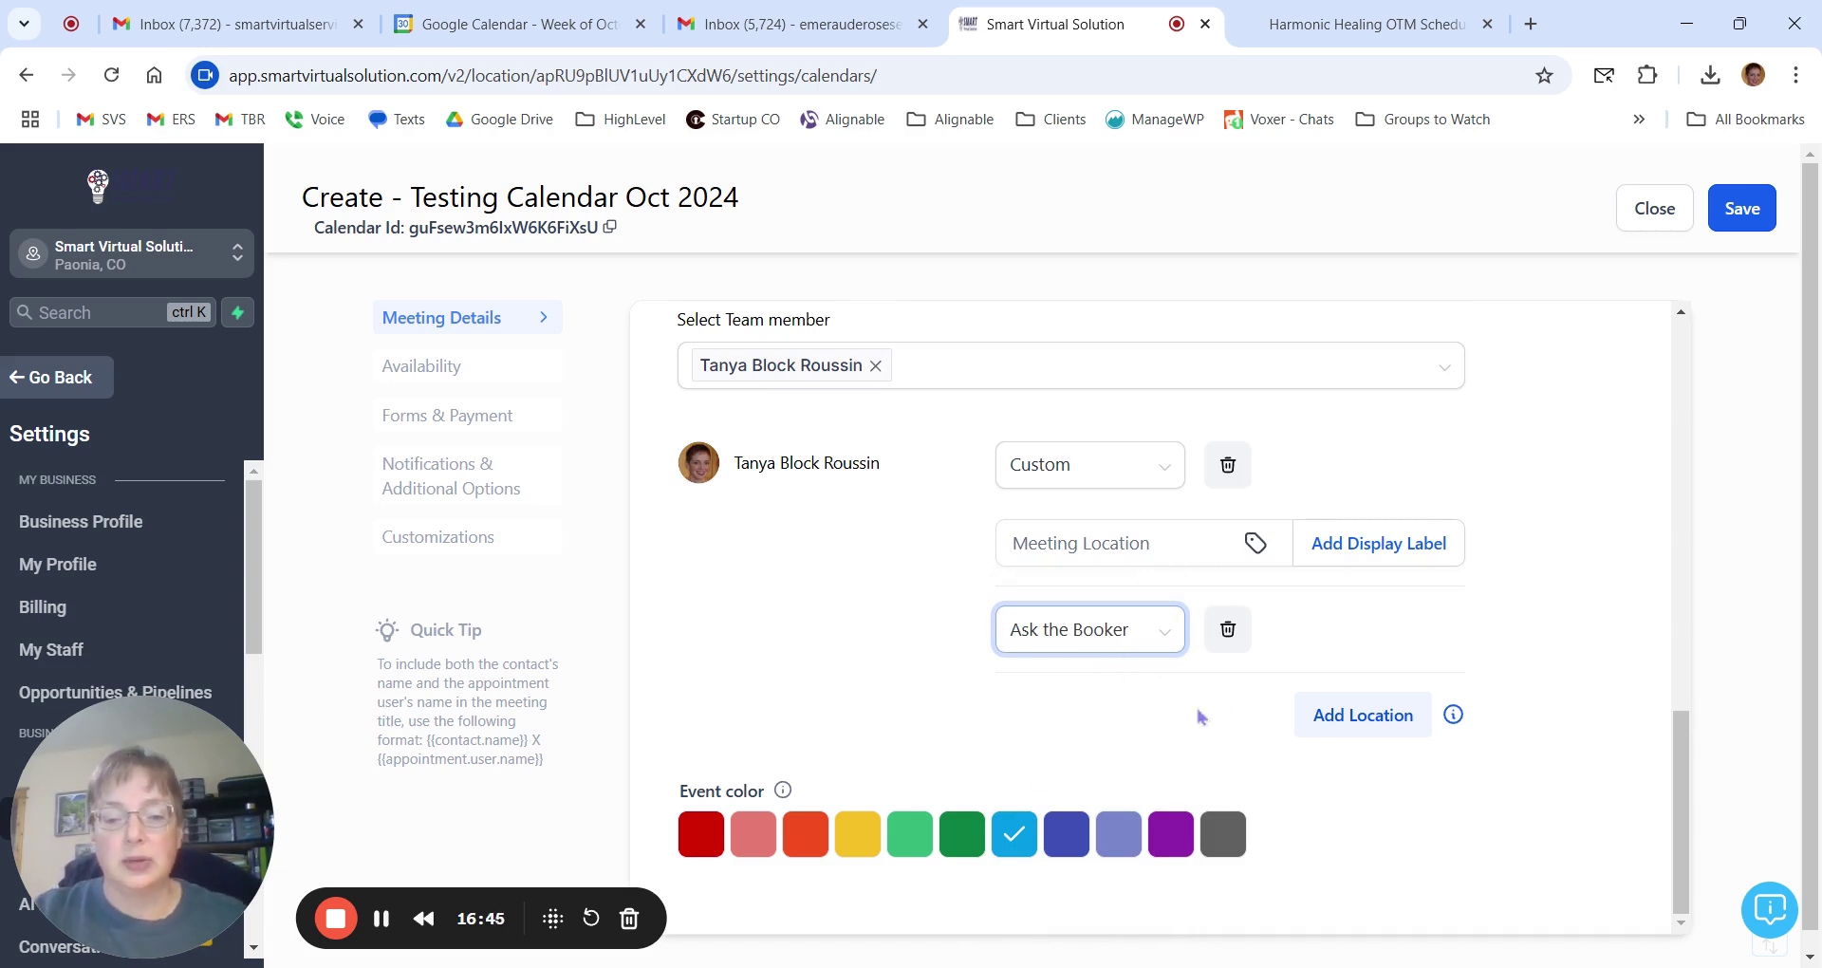
scroll(1186, 706, down, 1)
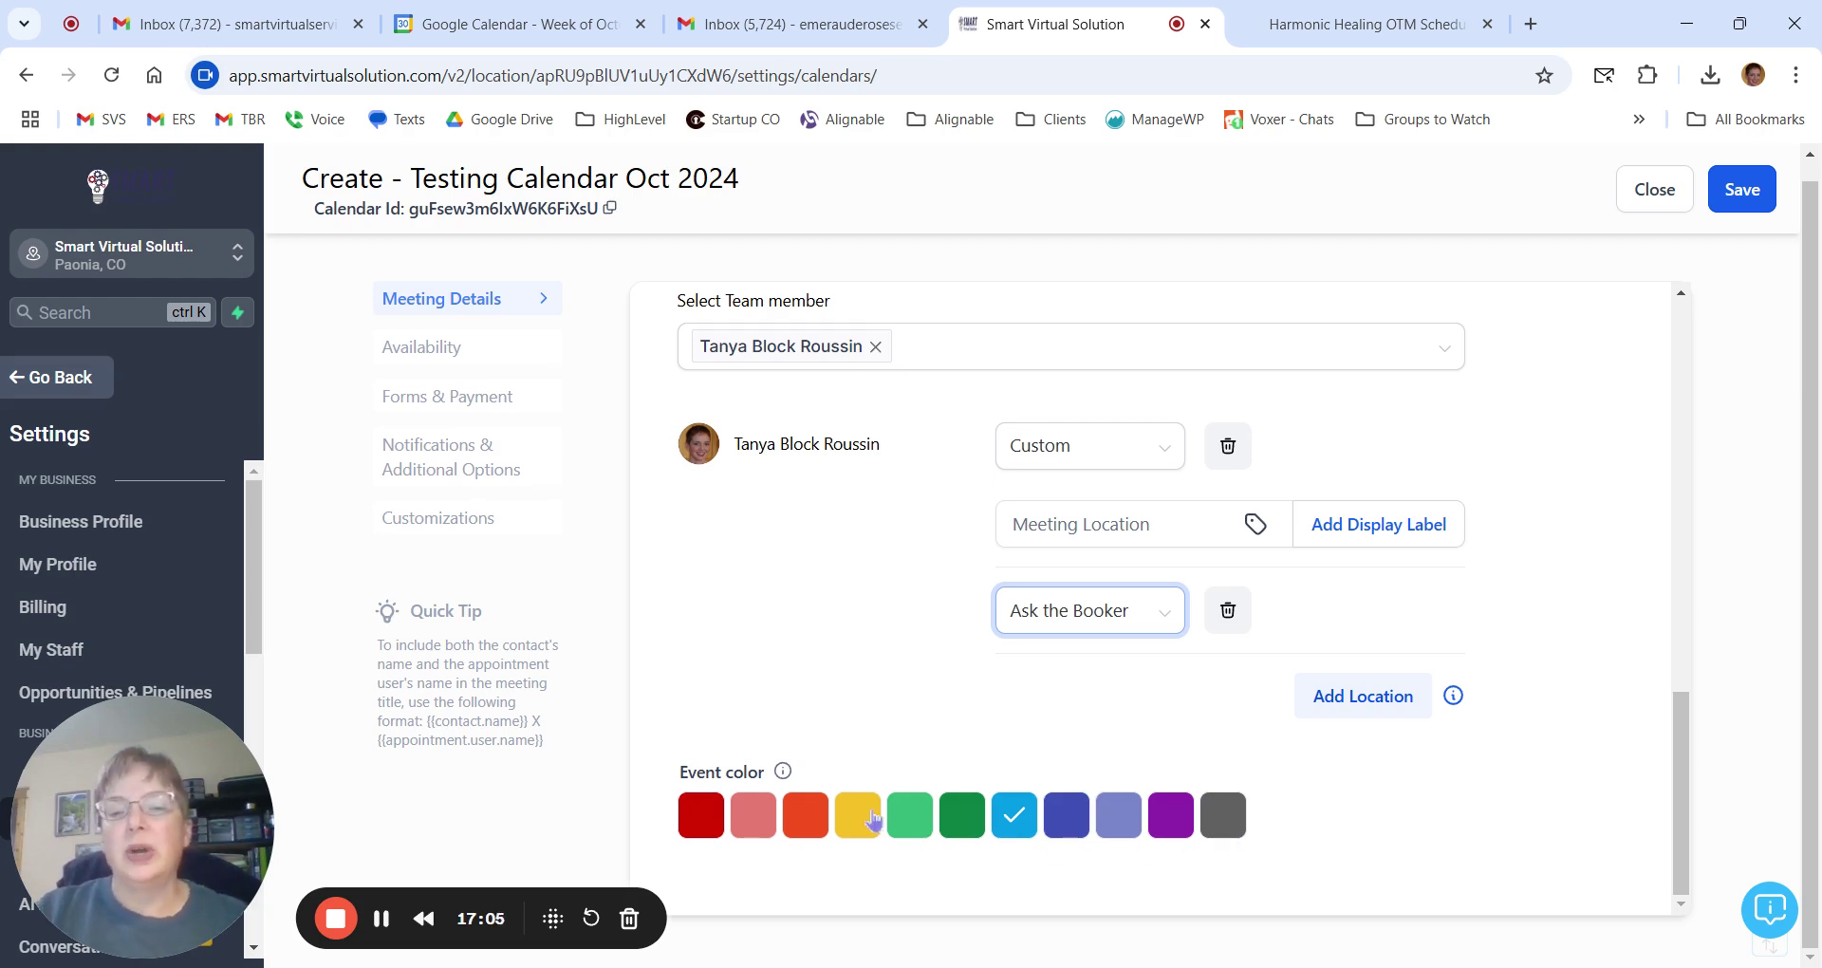
Review the Oct–Nov 2024 week of appointments in Google Calendar, then go back to the calendar editor.
click(512, 24)
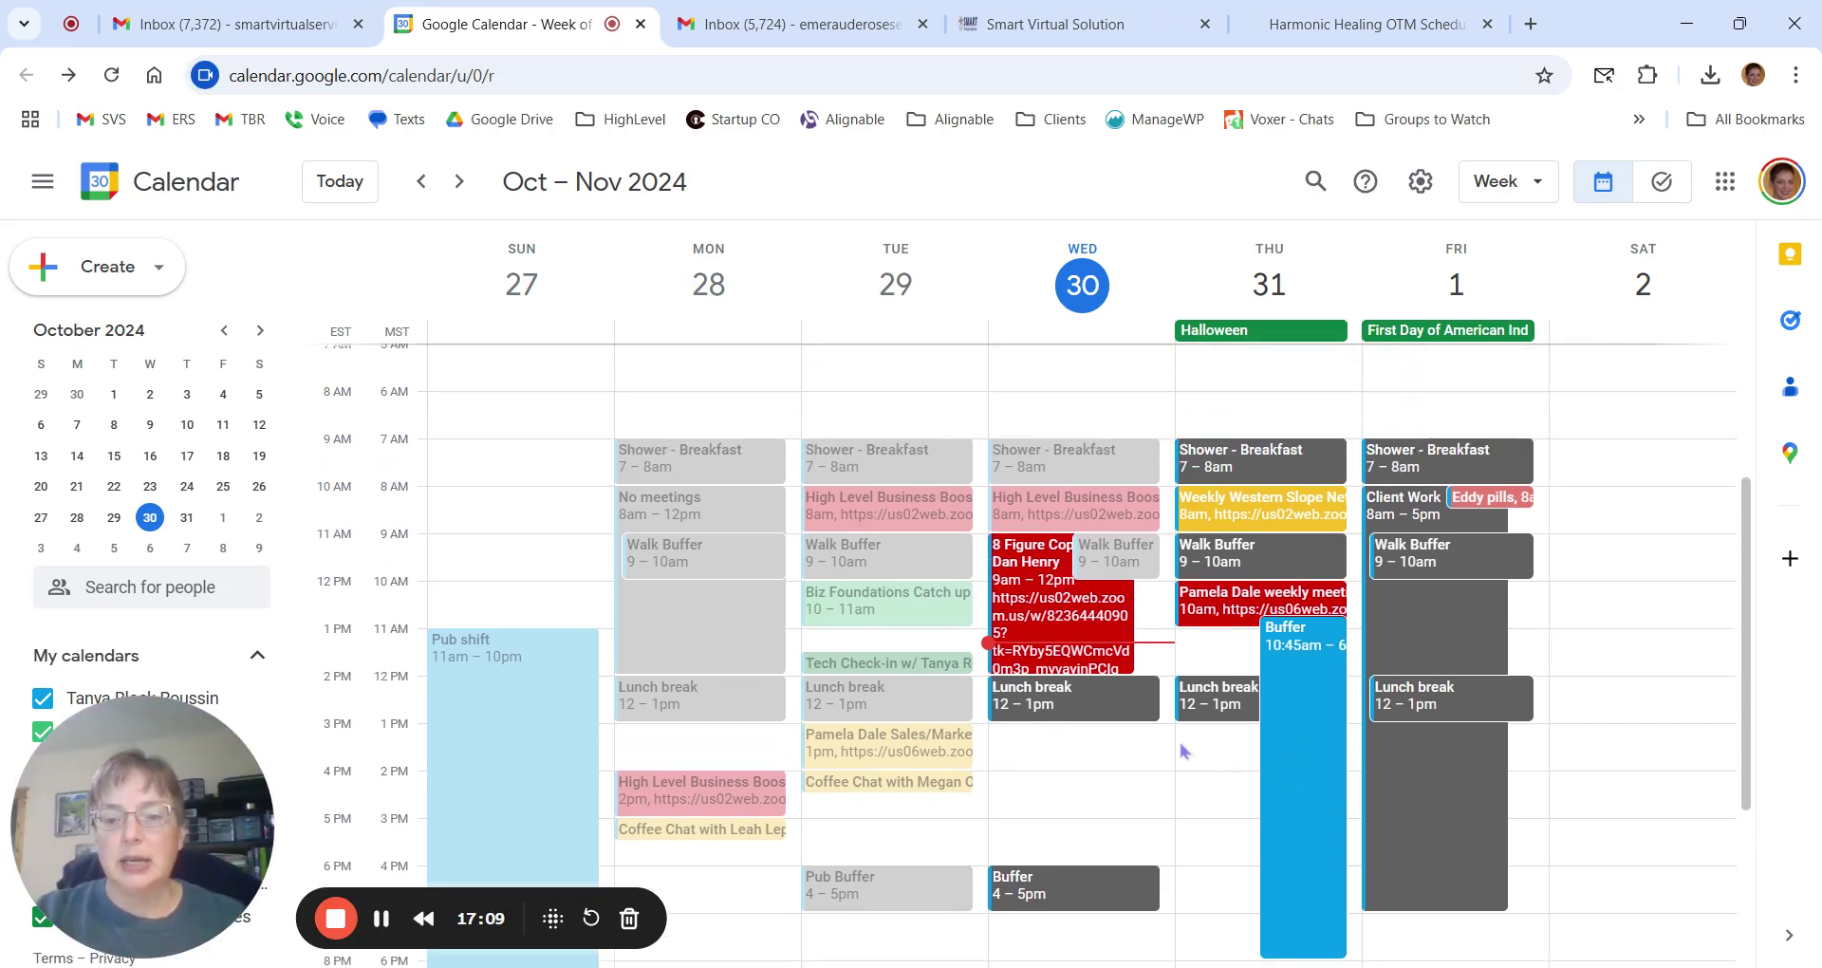
scroll(1023, 735, down, 2)
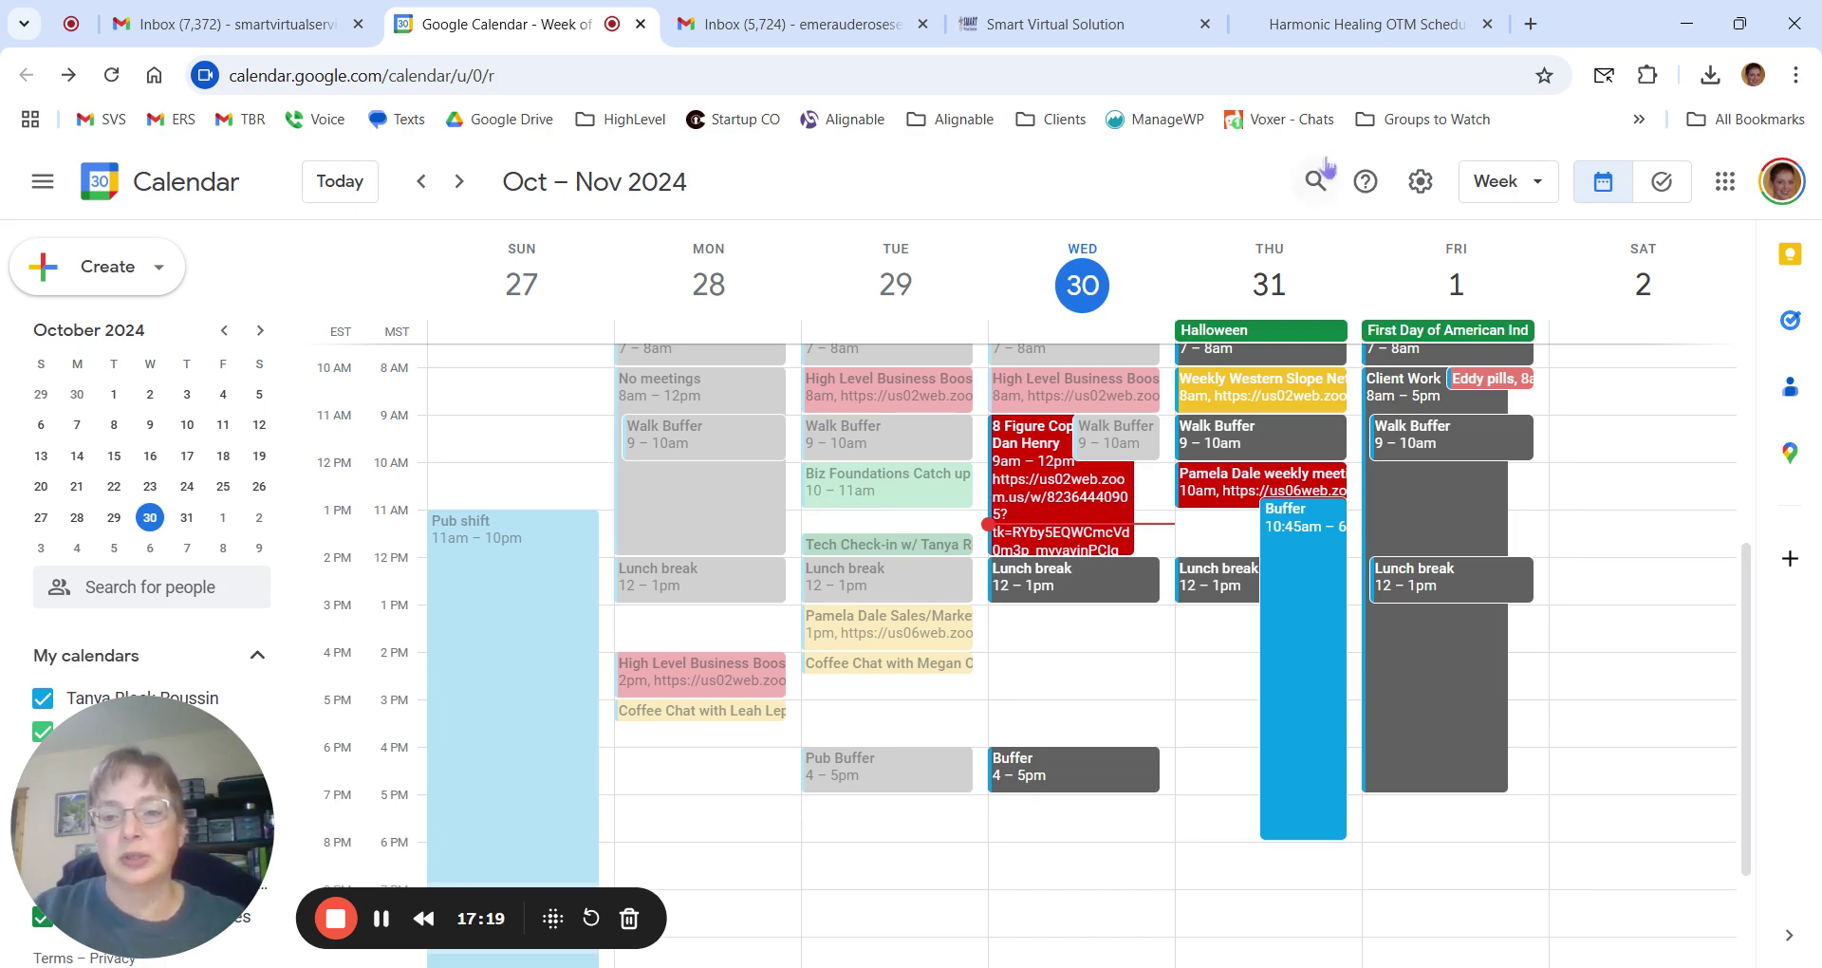
click(1129, 40)
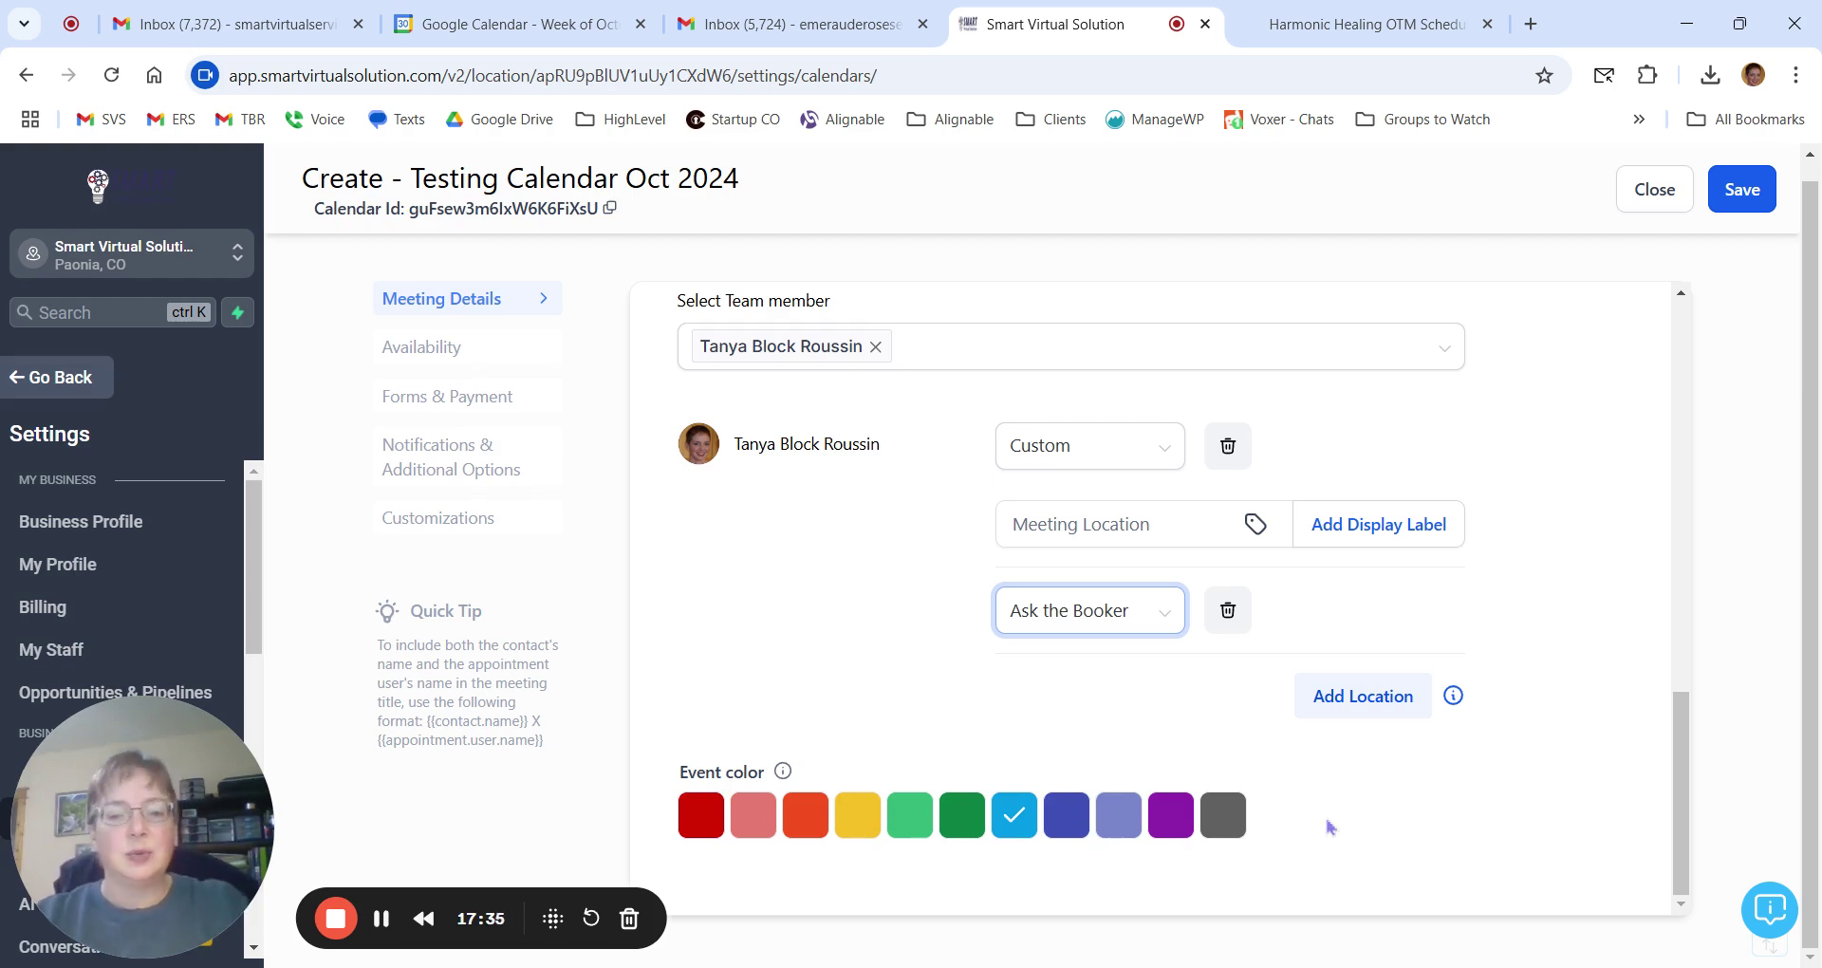
Attempt to save the calendar; it fails with 'Empty value for meeting location is not allowed'.
scroll(1331, 828, up, 10)
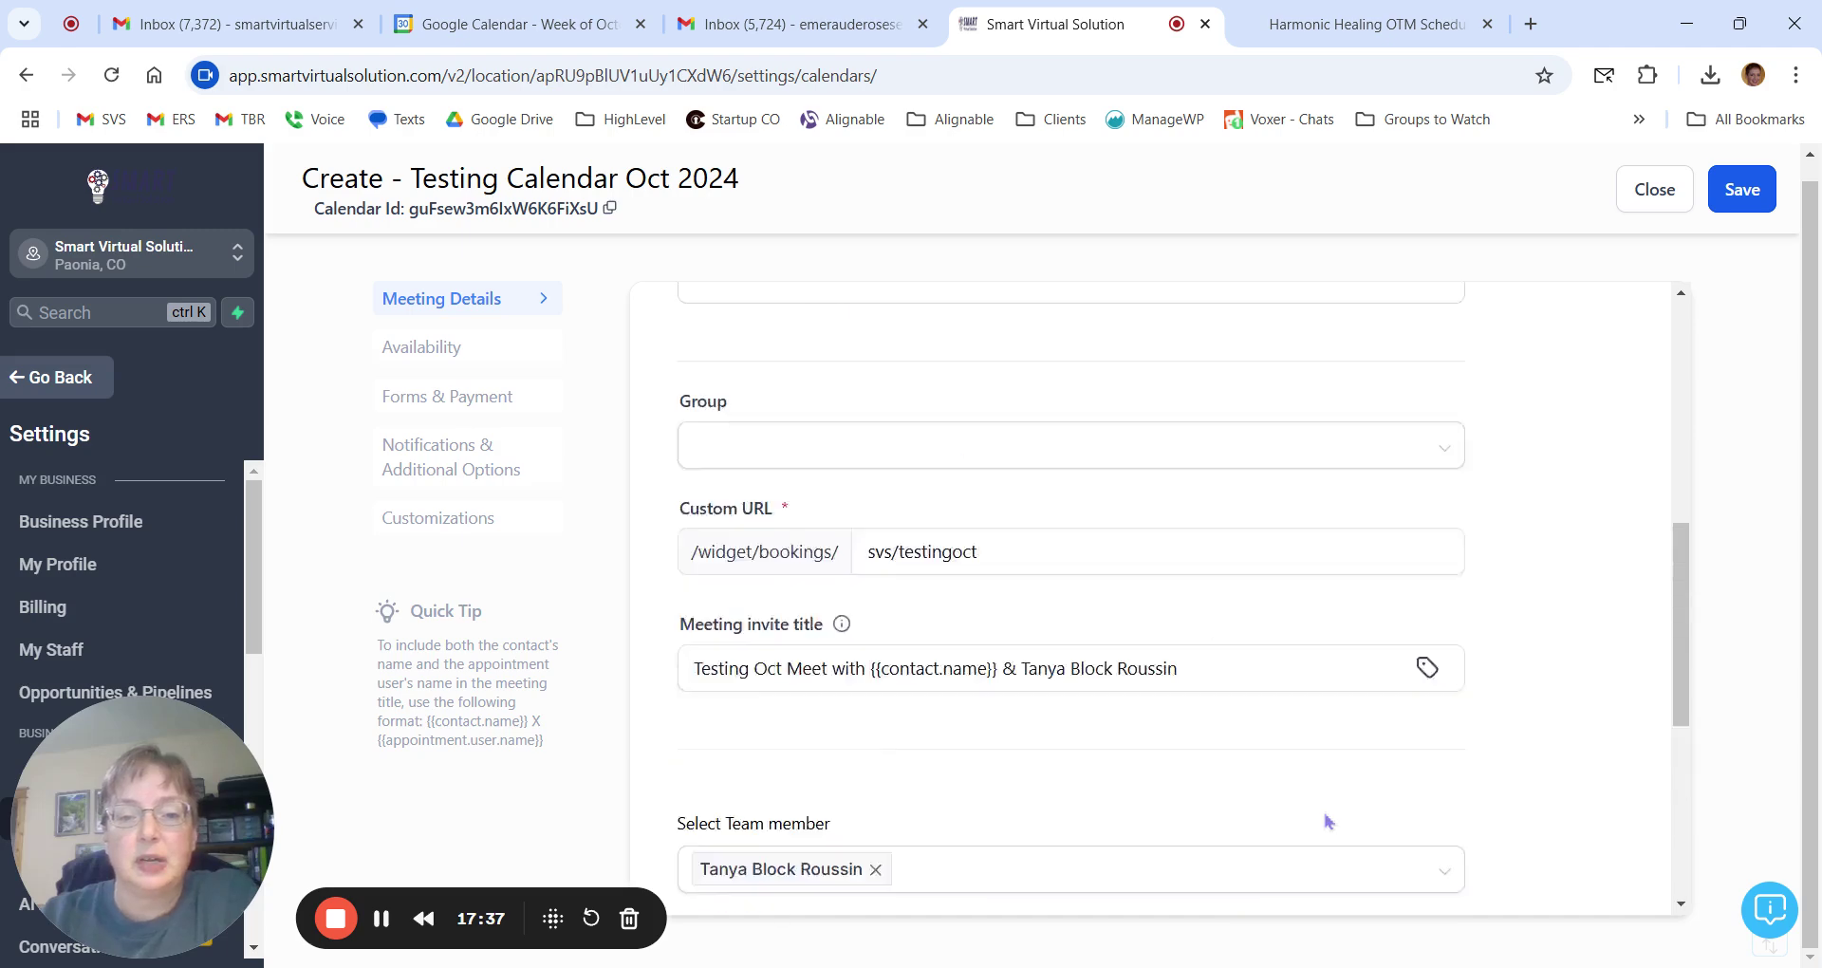
scroll(1110, 633, down, 10)
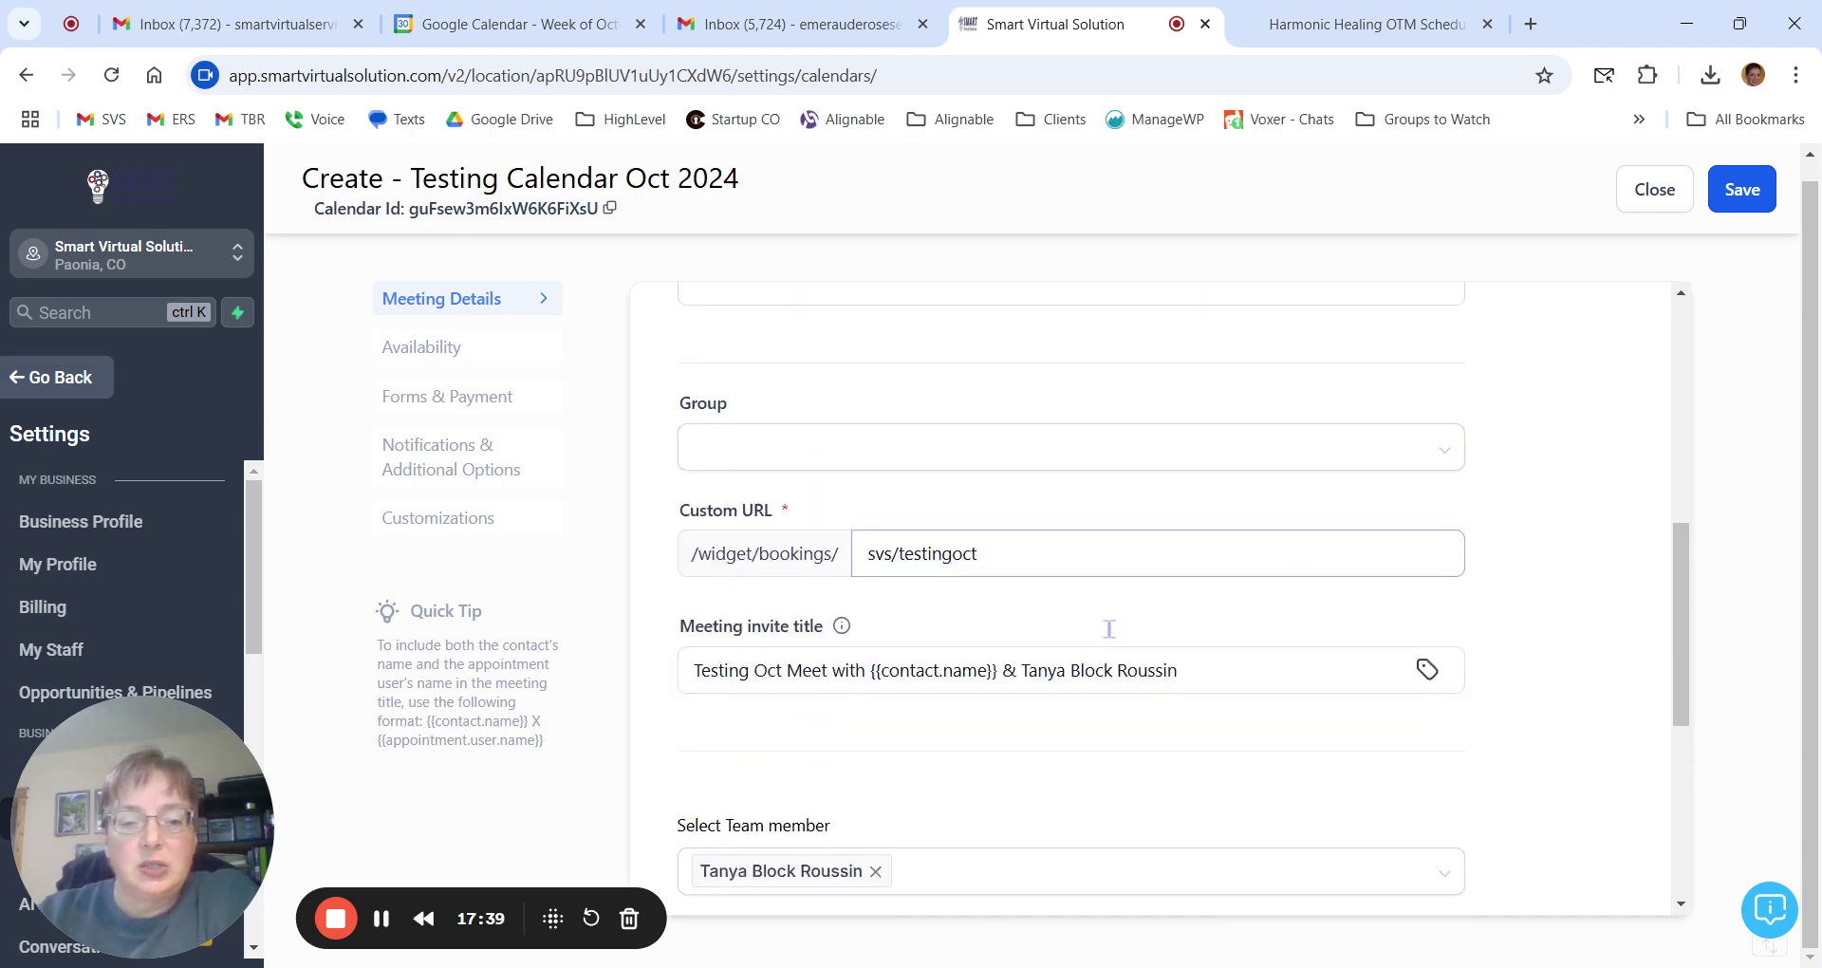
click(1745, 193)
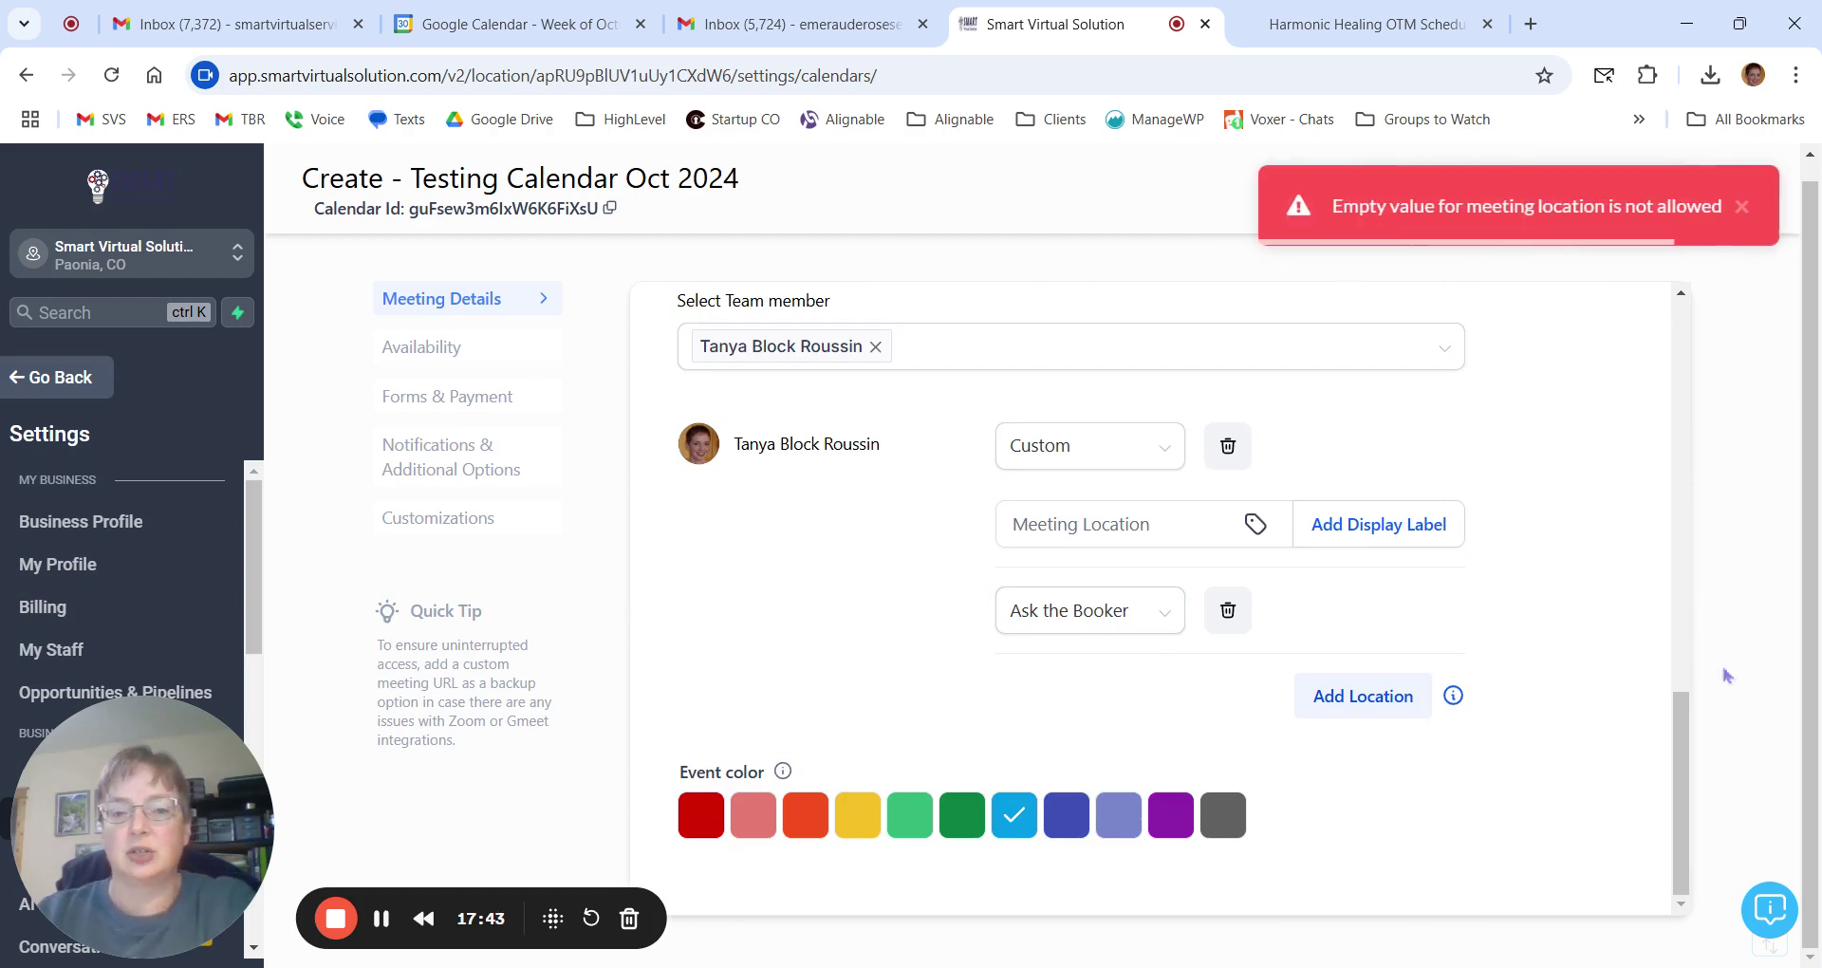
scroll(1514, 693, up, 5)
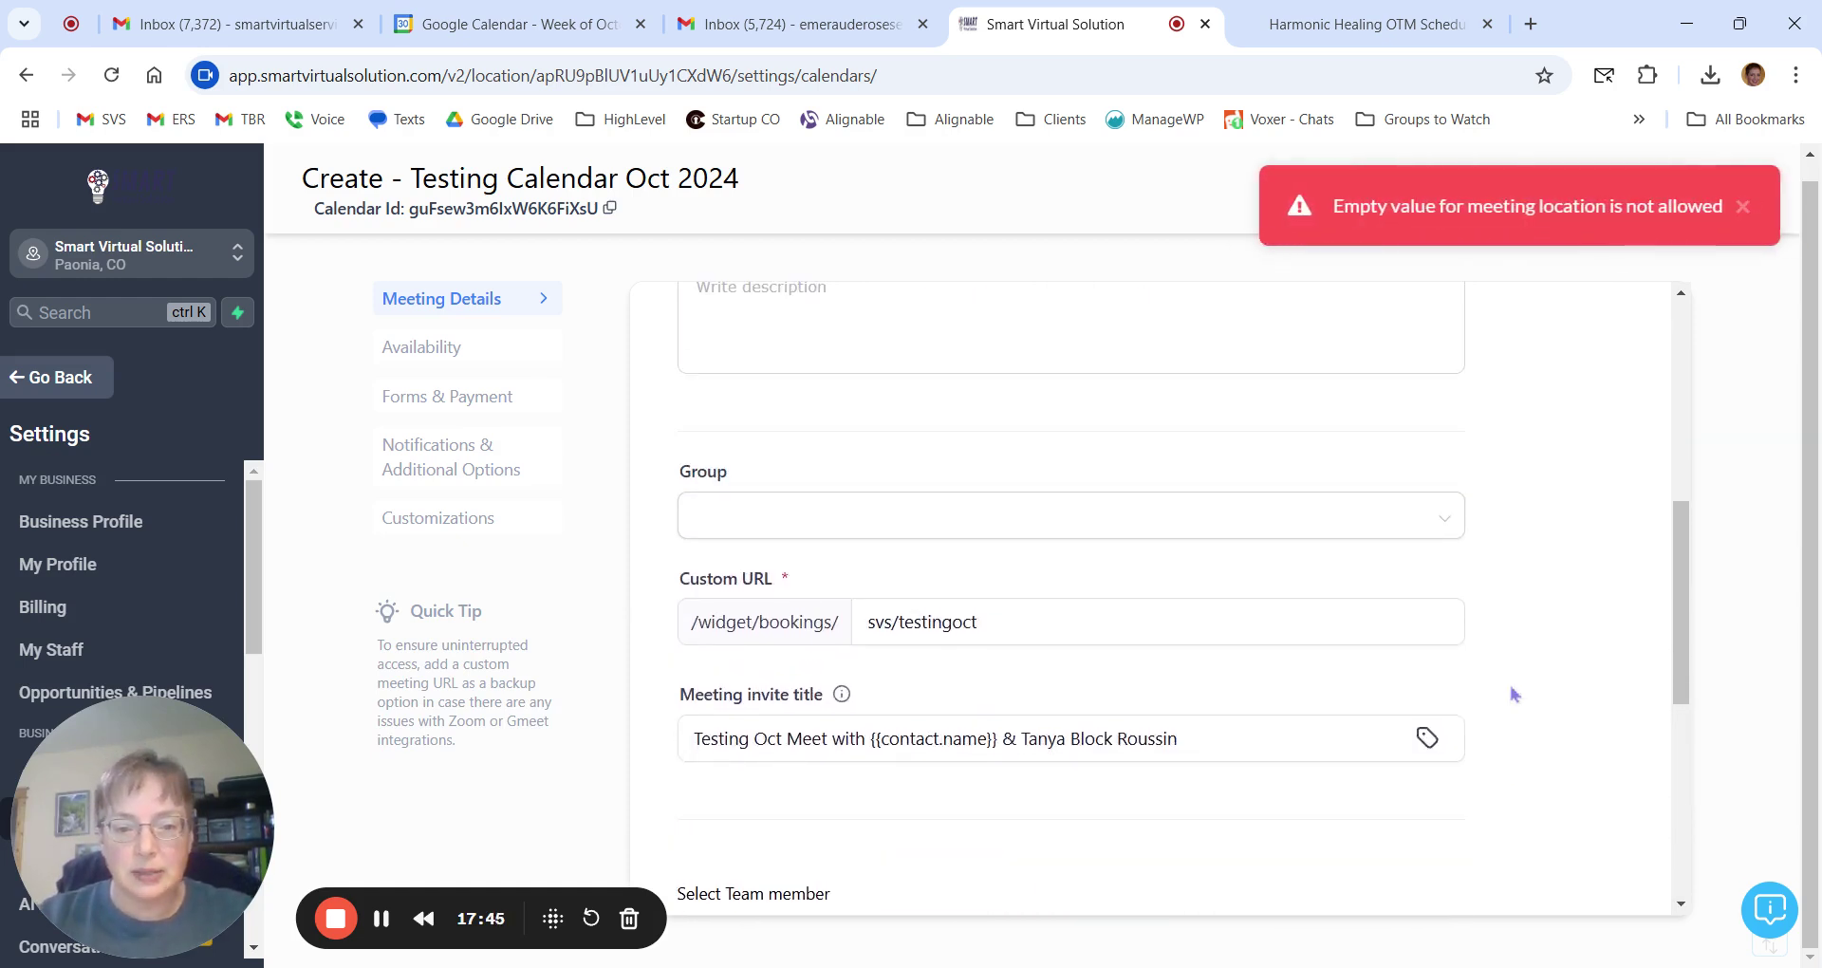
Delete the Ask the Booker location, enter 'testing' as the custom meeting location, and save.
scroll(1514, 694, up, 5)
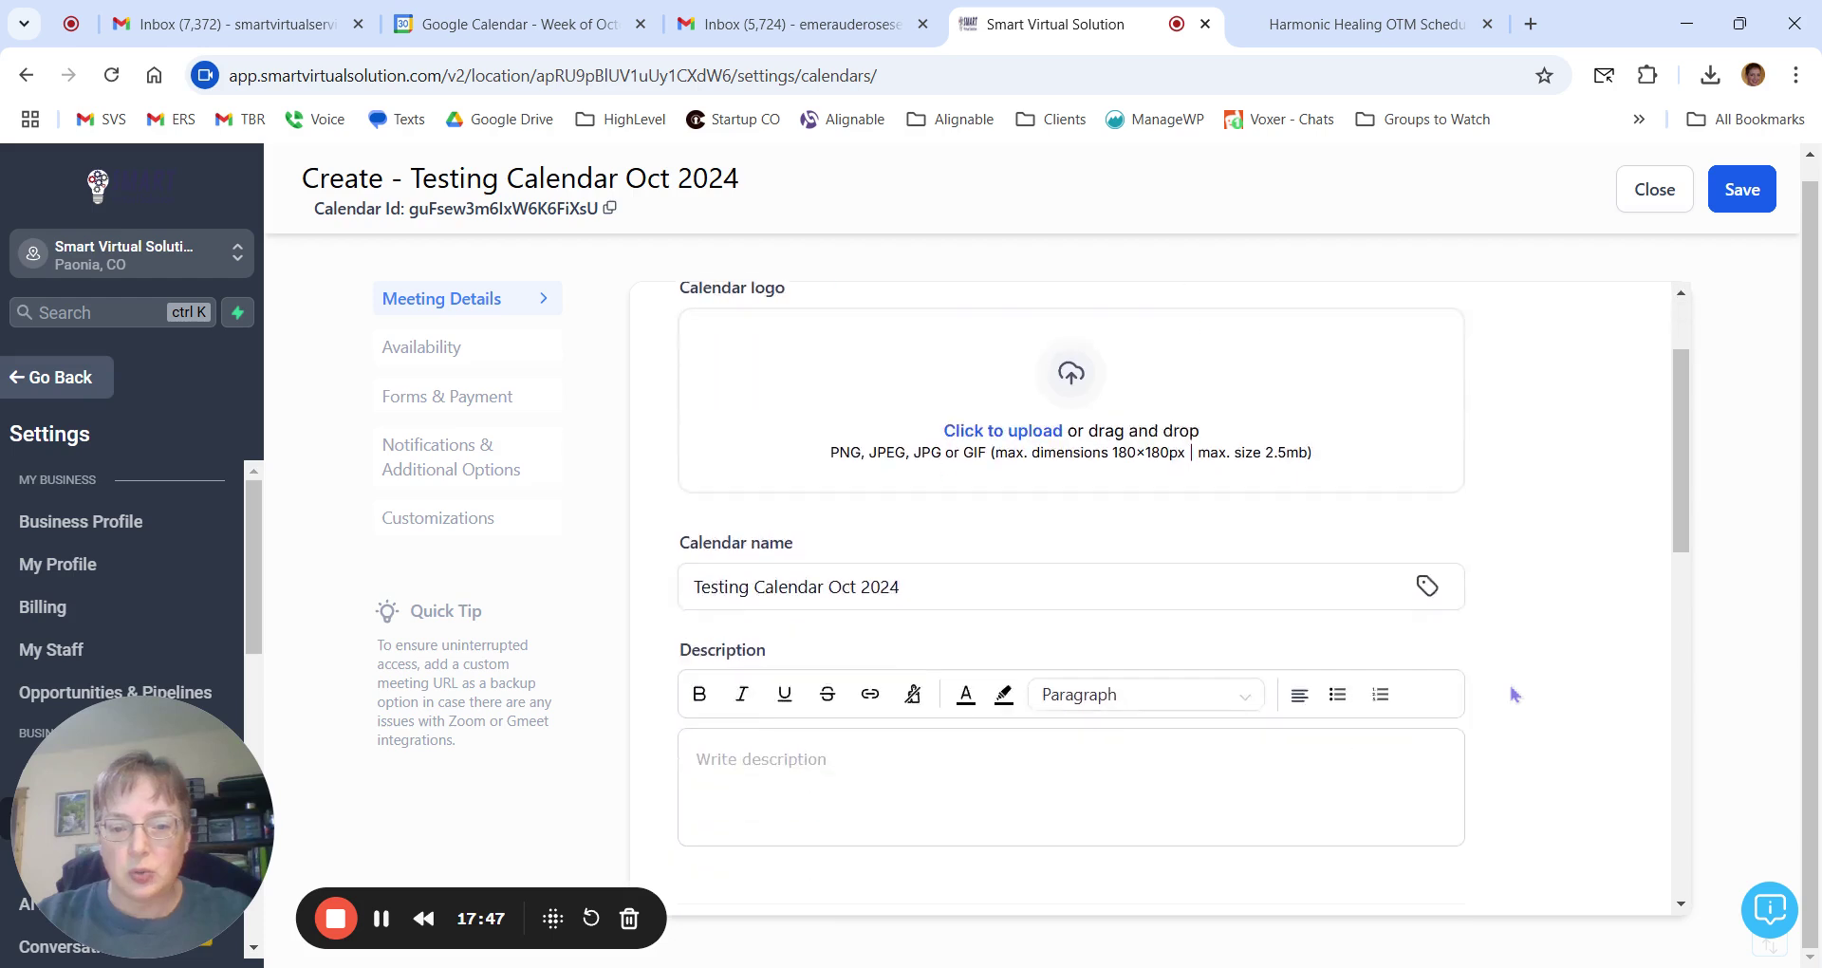
scroll(1514, 694, down, 10)
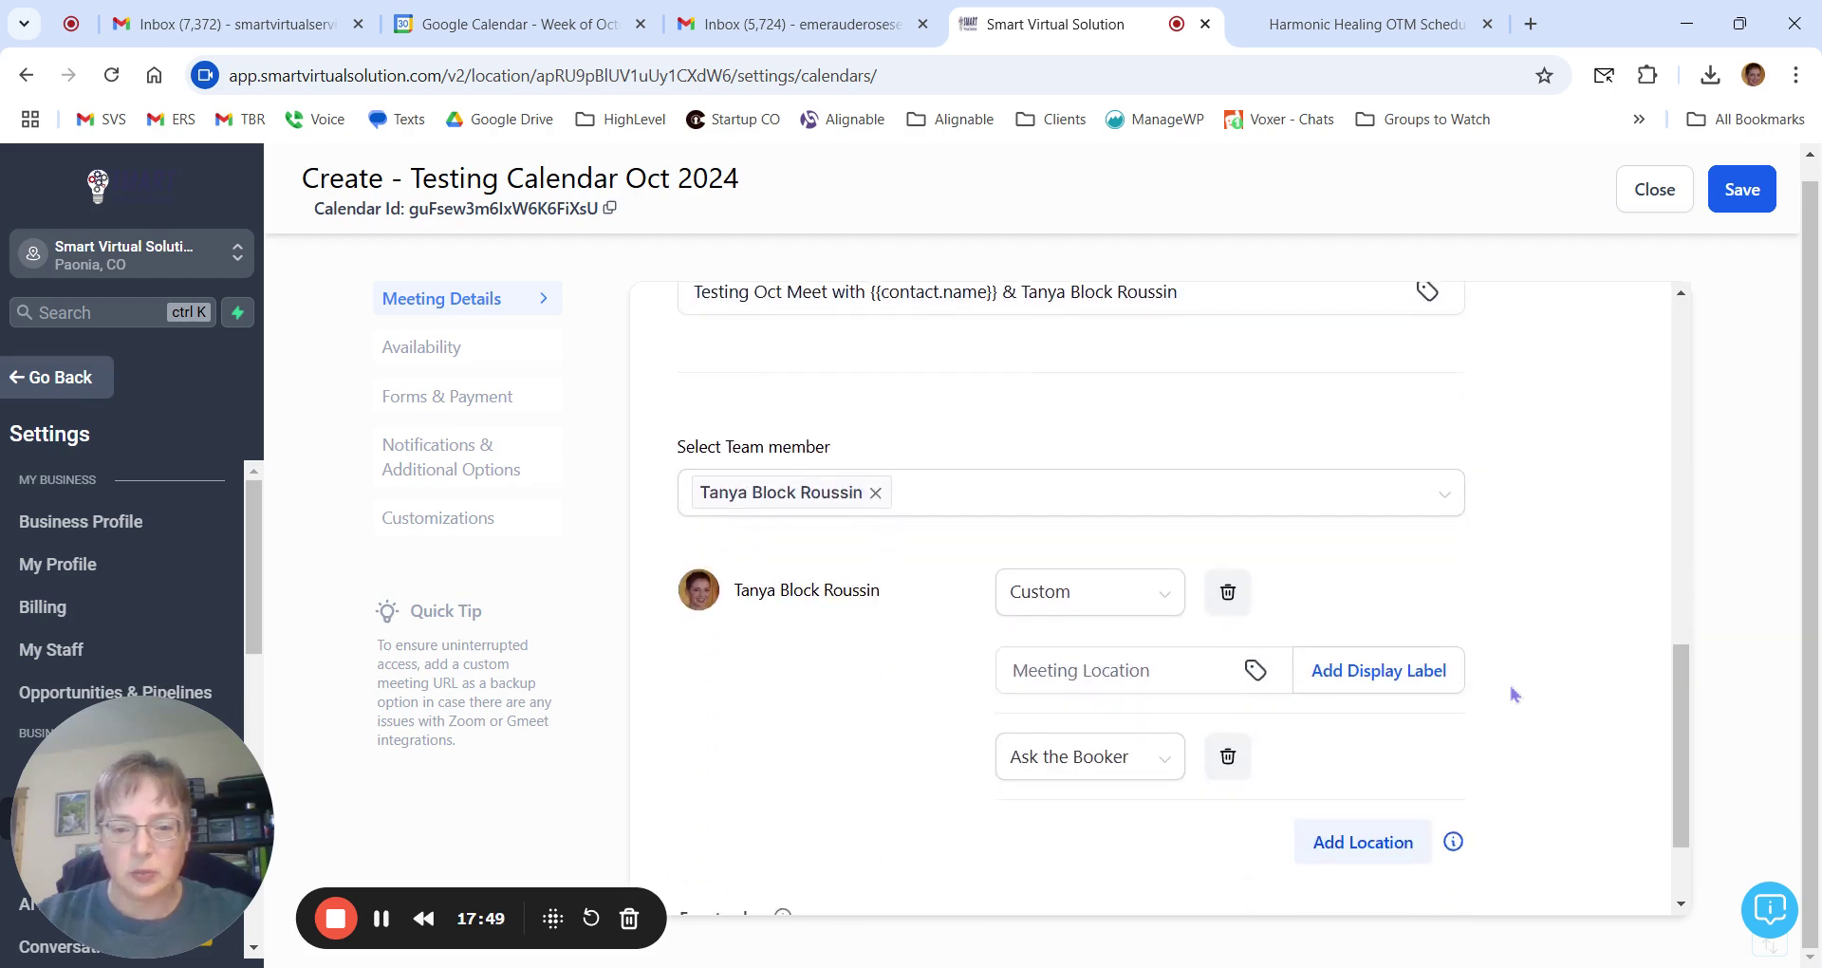
click(1227, 612)
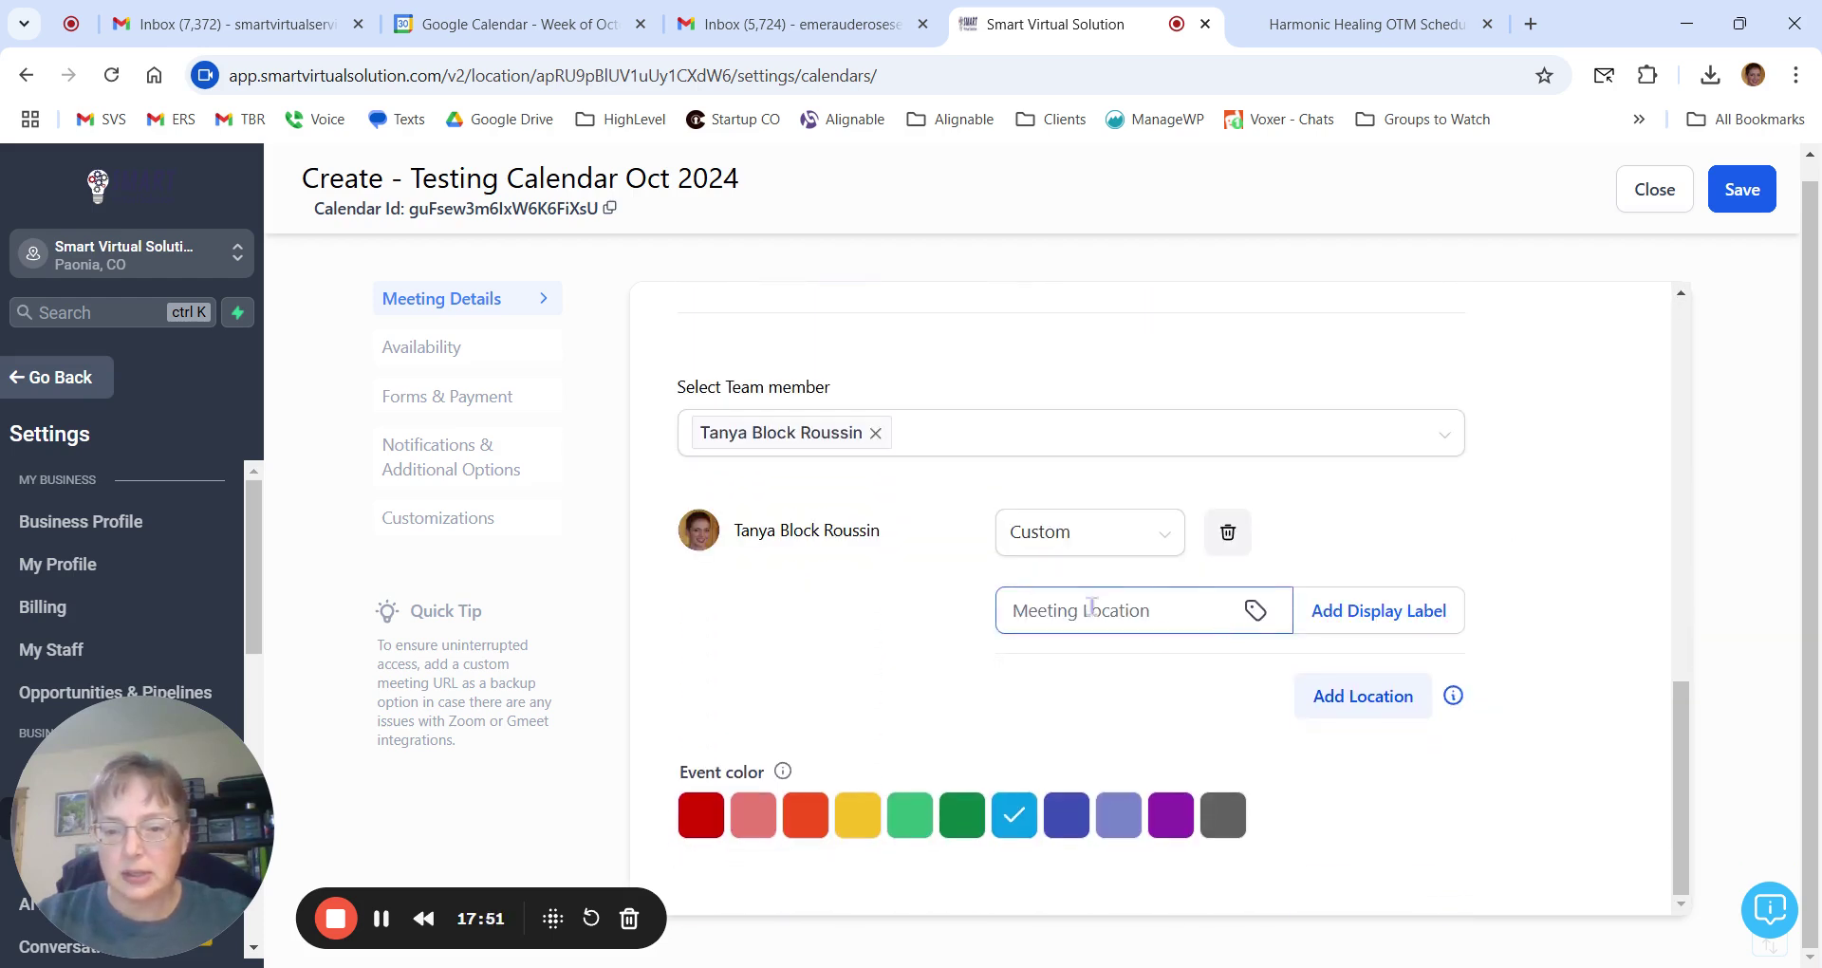
click(1167, 613)
text(testing)
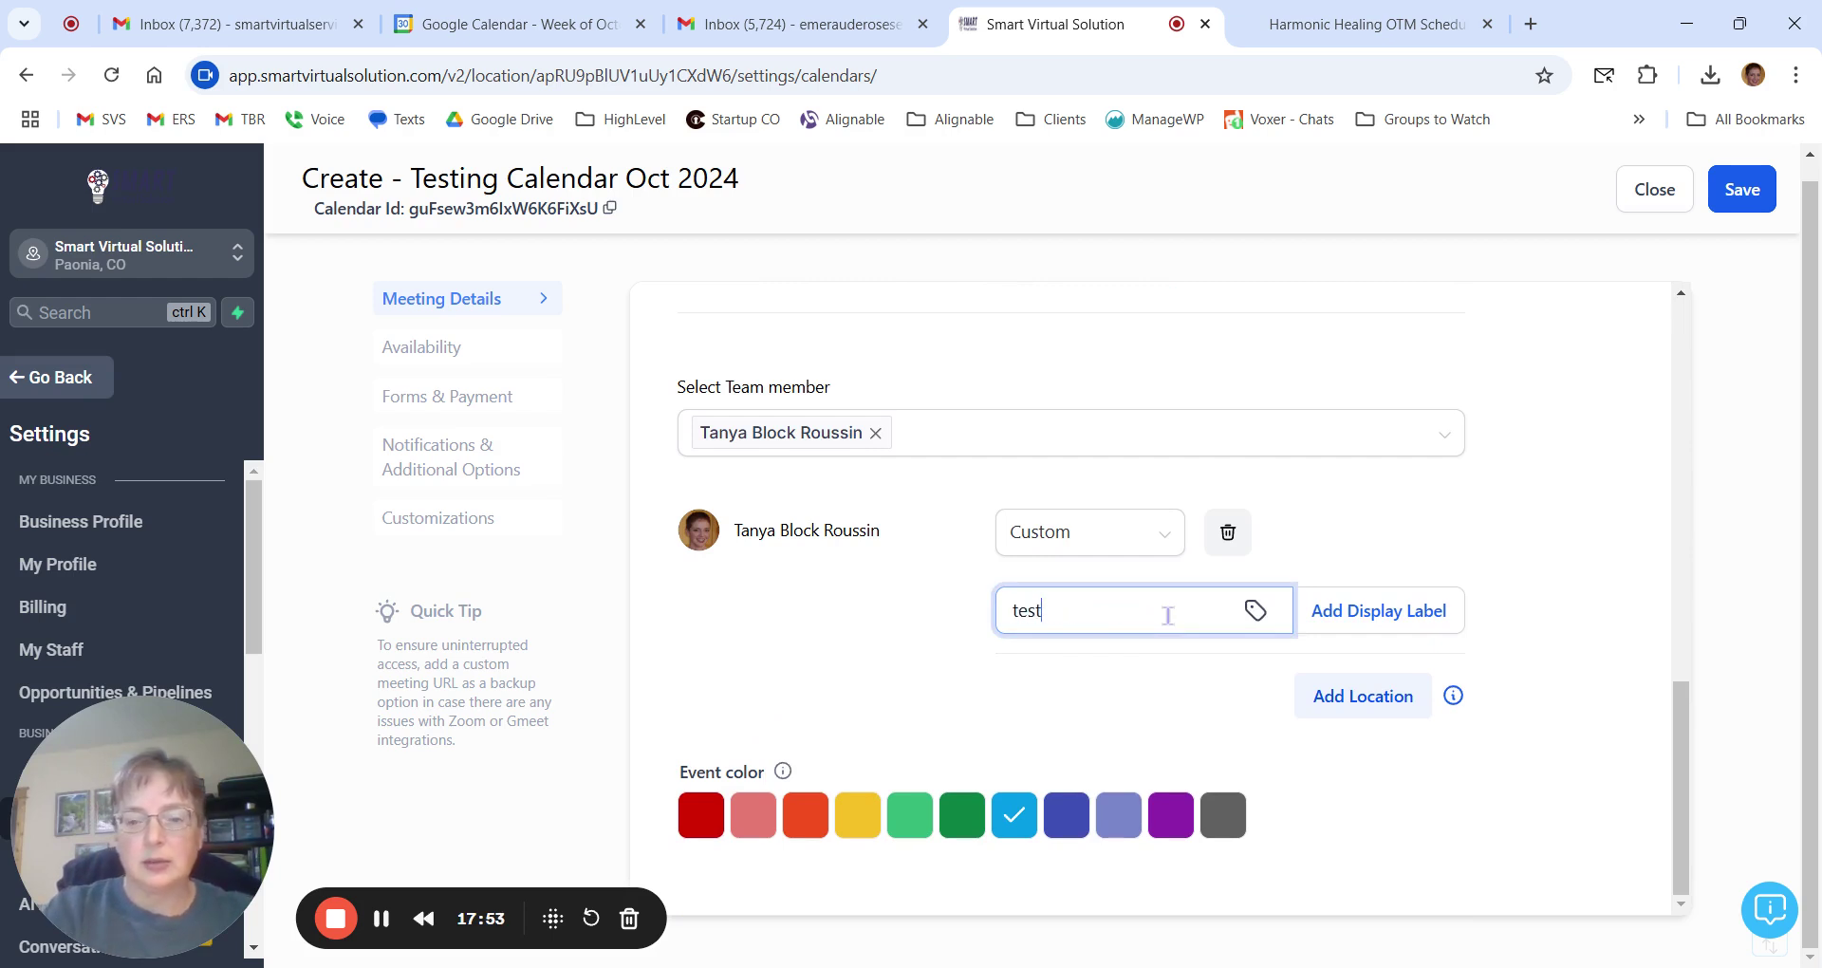
click(1732, 209)
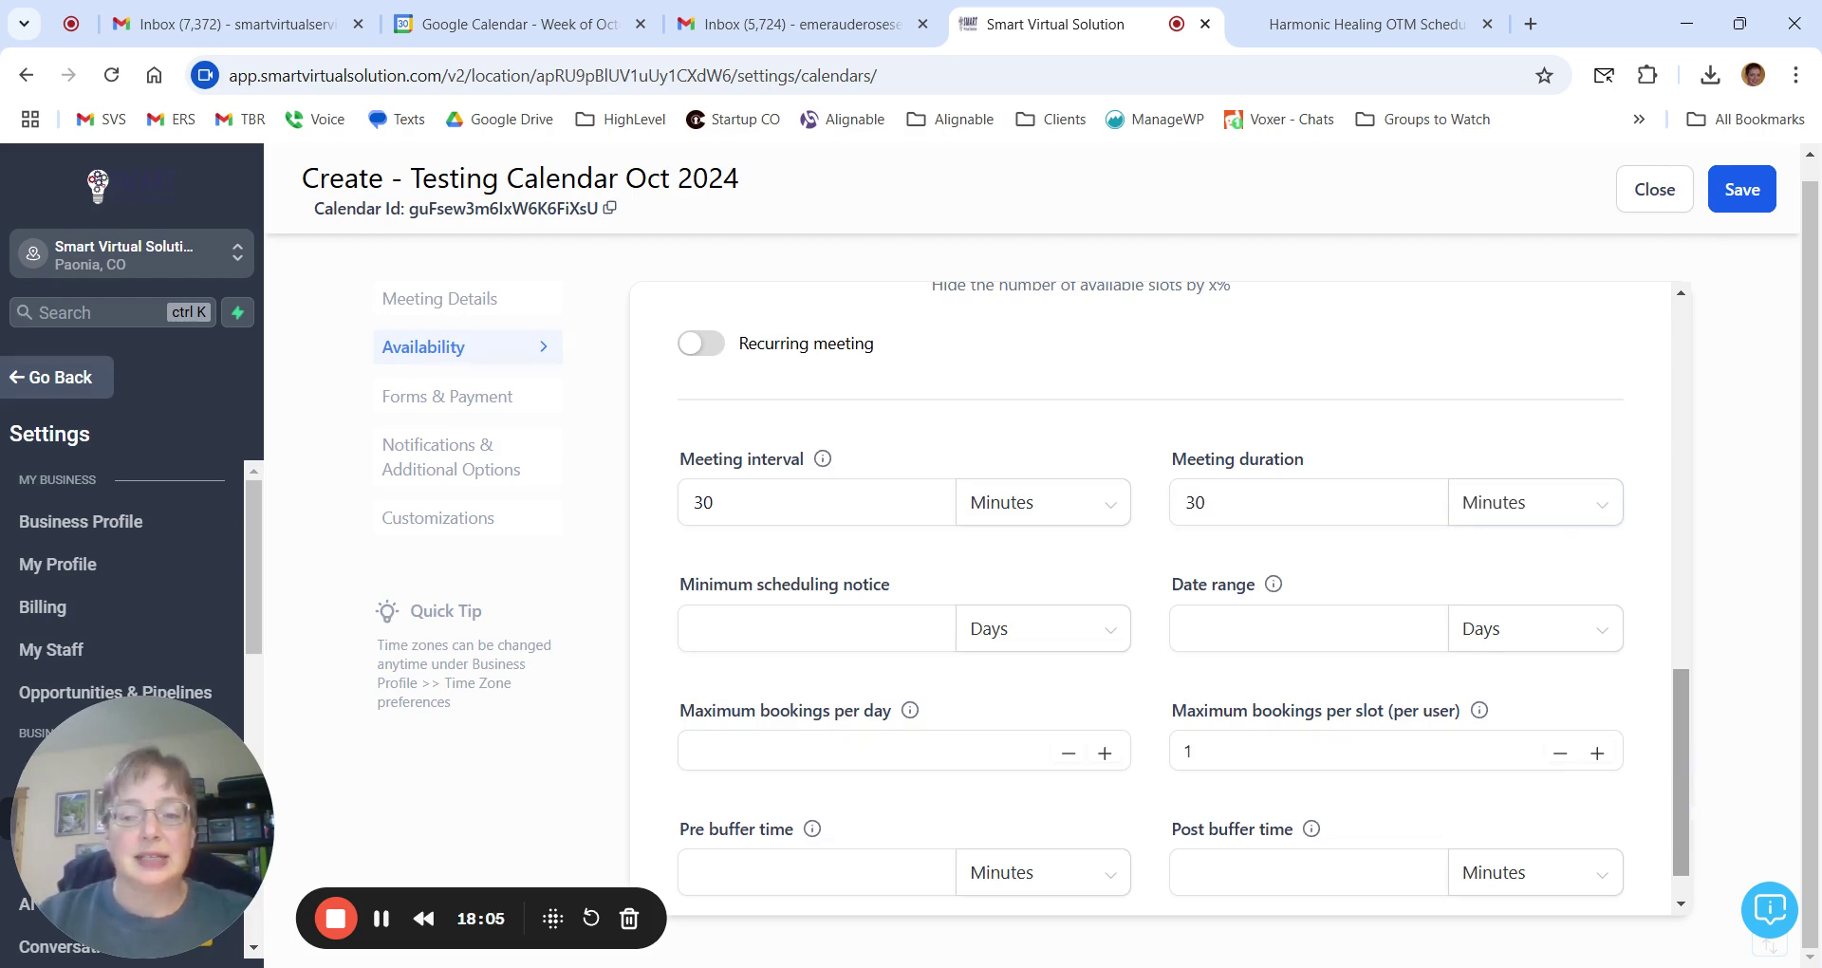
Scroll through Availability to view the Tue–Fri 09:00 AM–05:00 PM weekly hours.
scroll(1688, 759, up, 10)
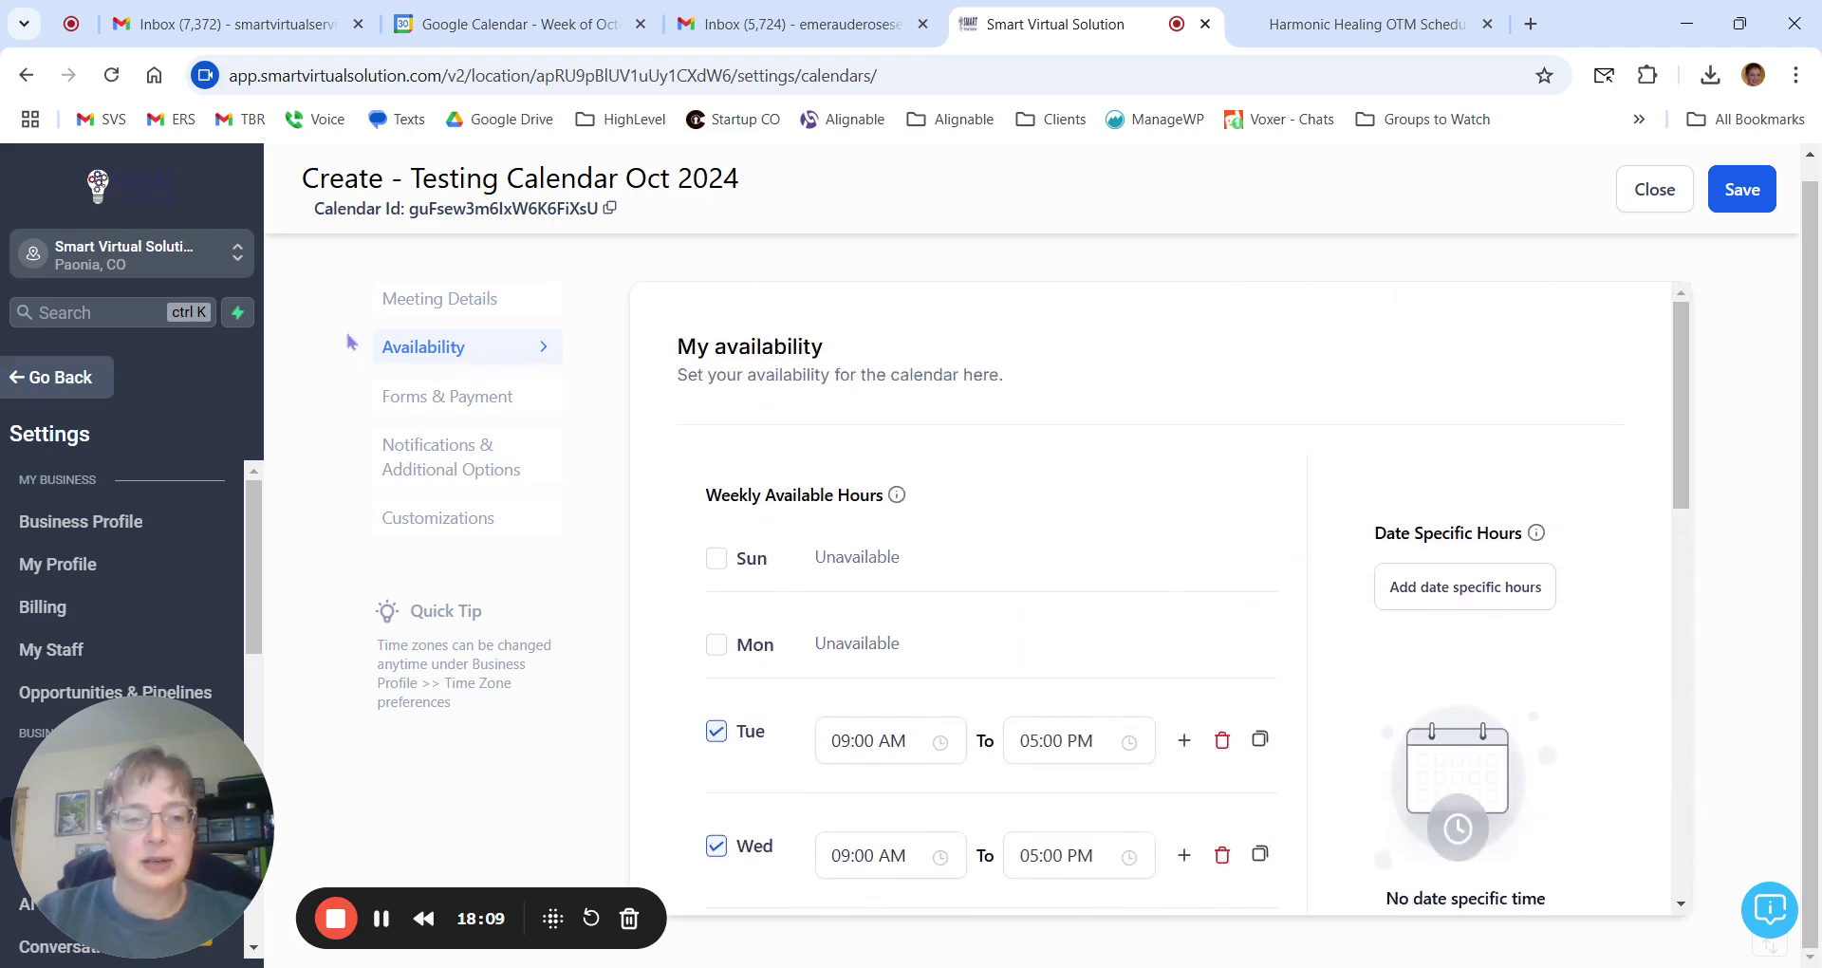
scroll(1049, 451, down, 4)
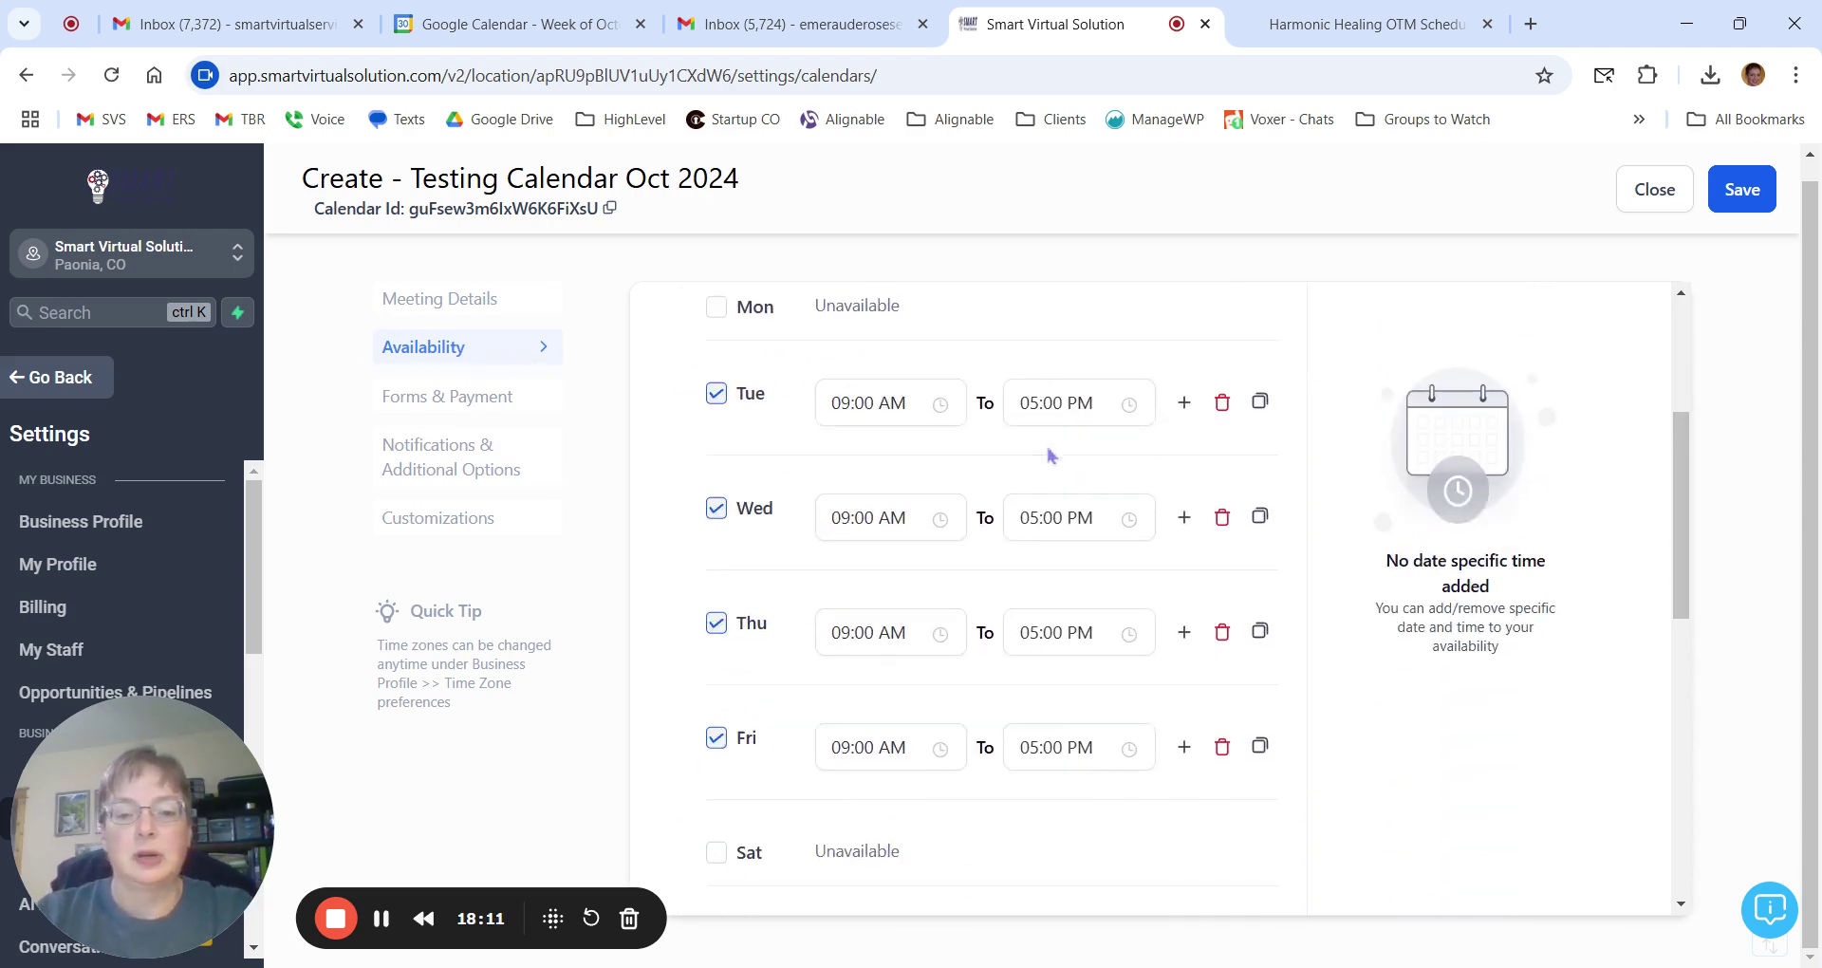
scroll(857, 387, up, 1)
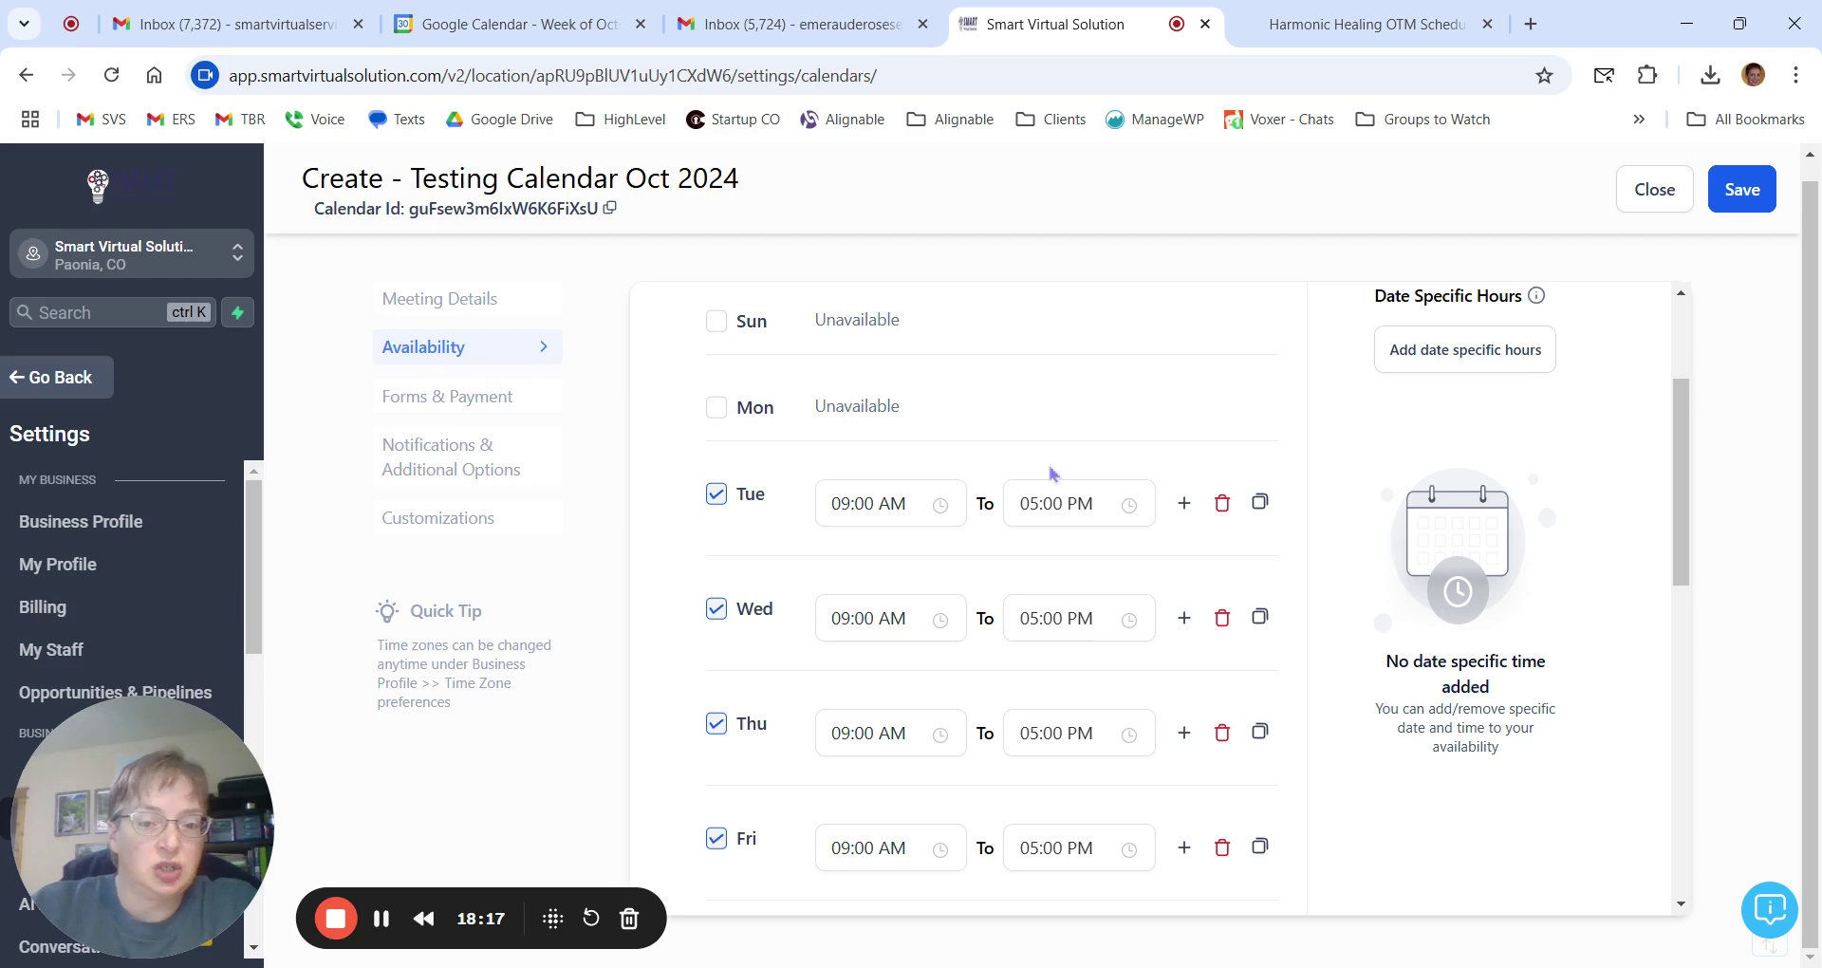
Make Monday available from 10:00 AM to 07:00 PM and bring up copying its times.
click(717, 409)
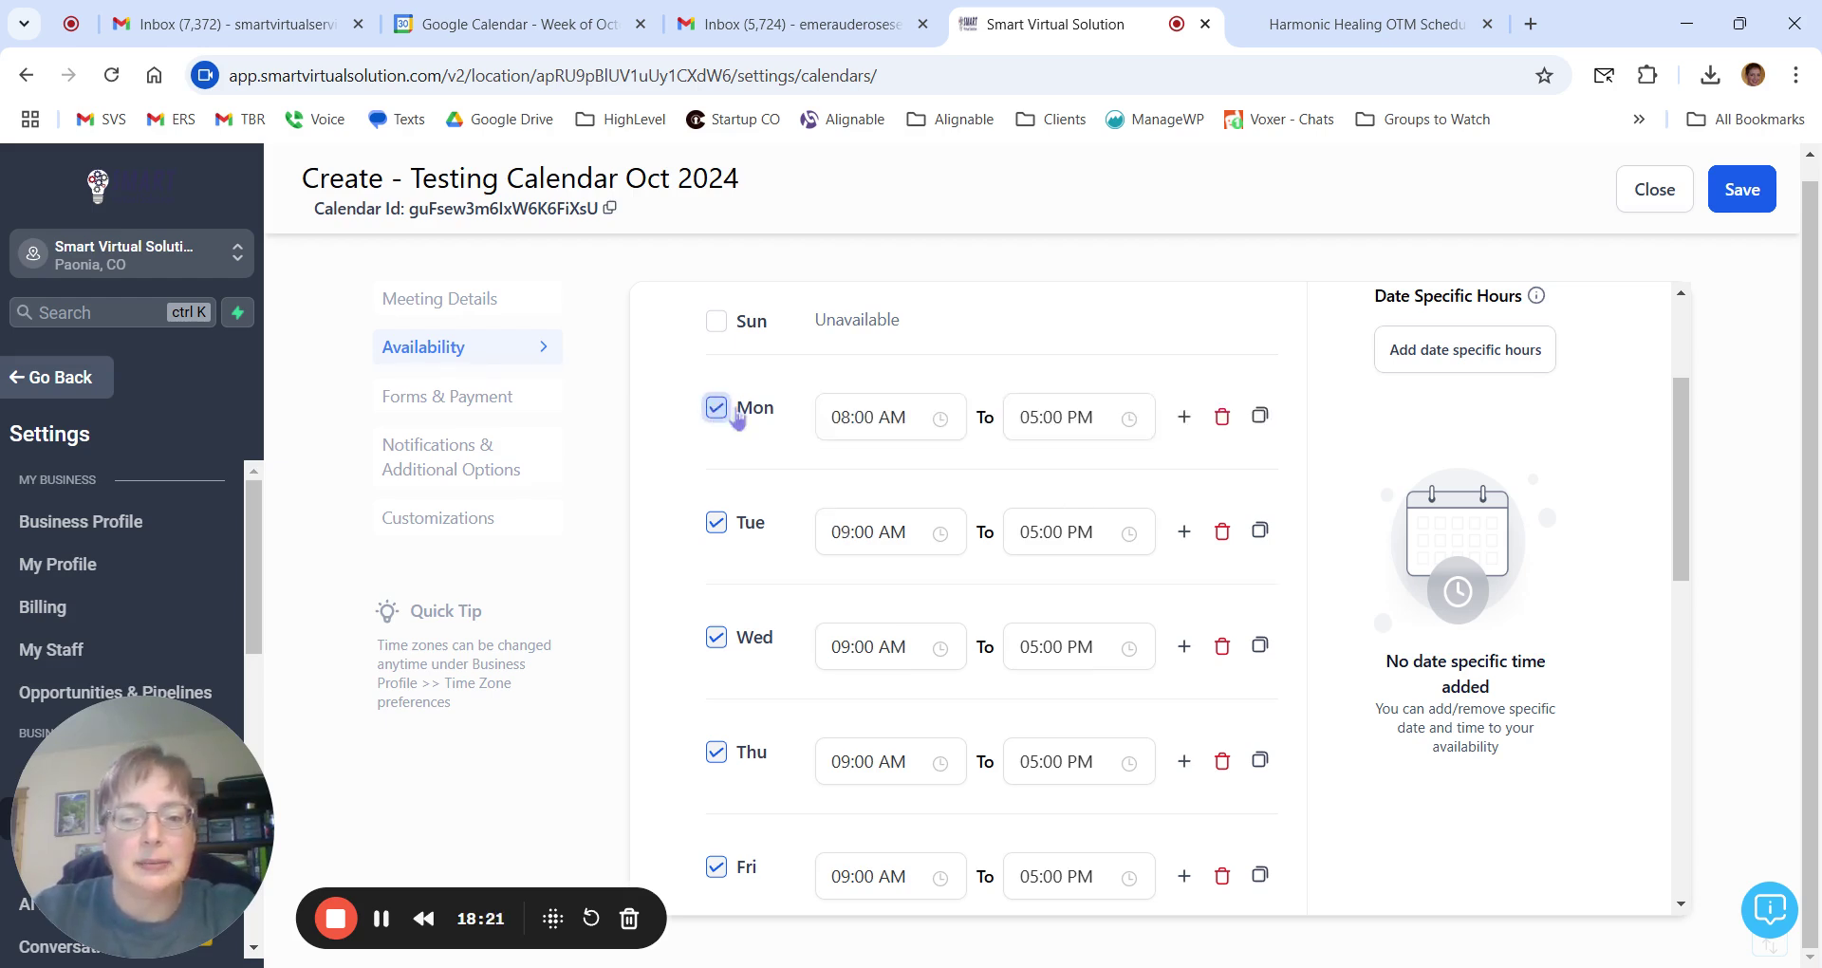
scroll(940, 504, down, 1)
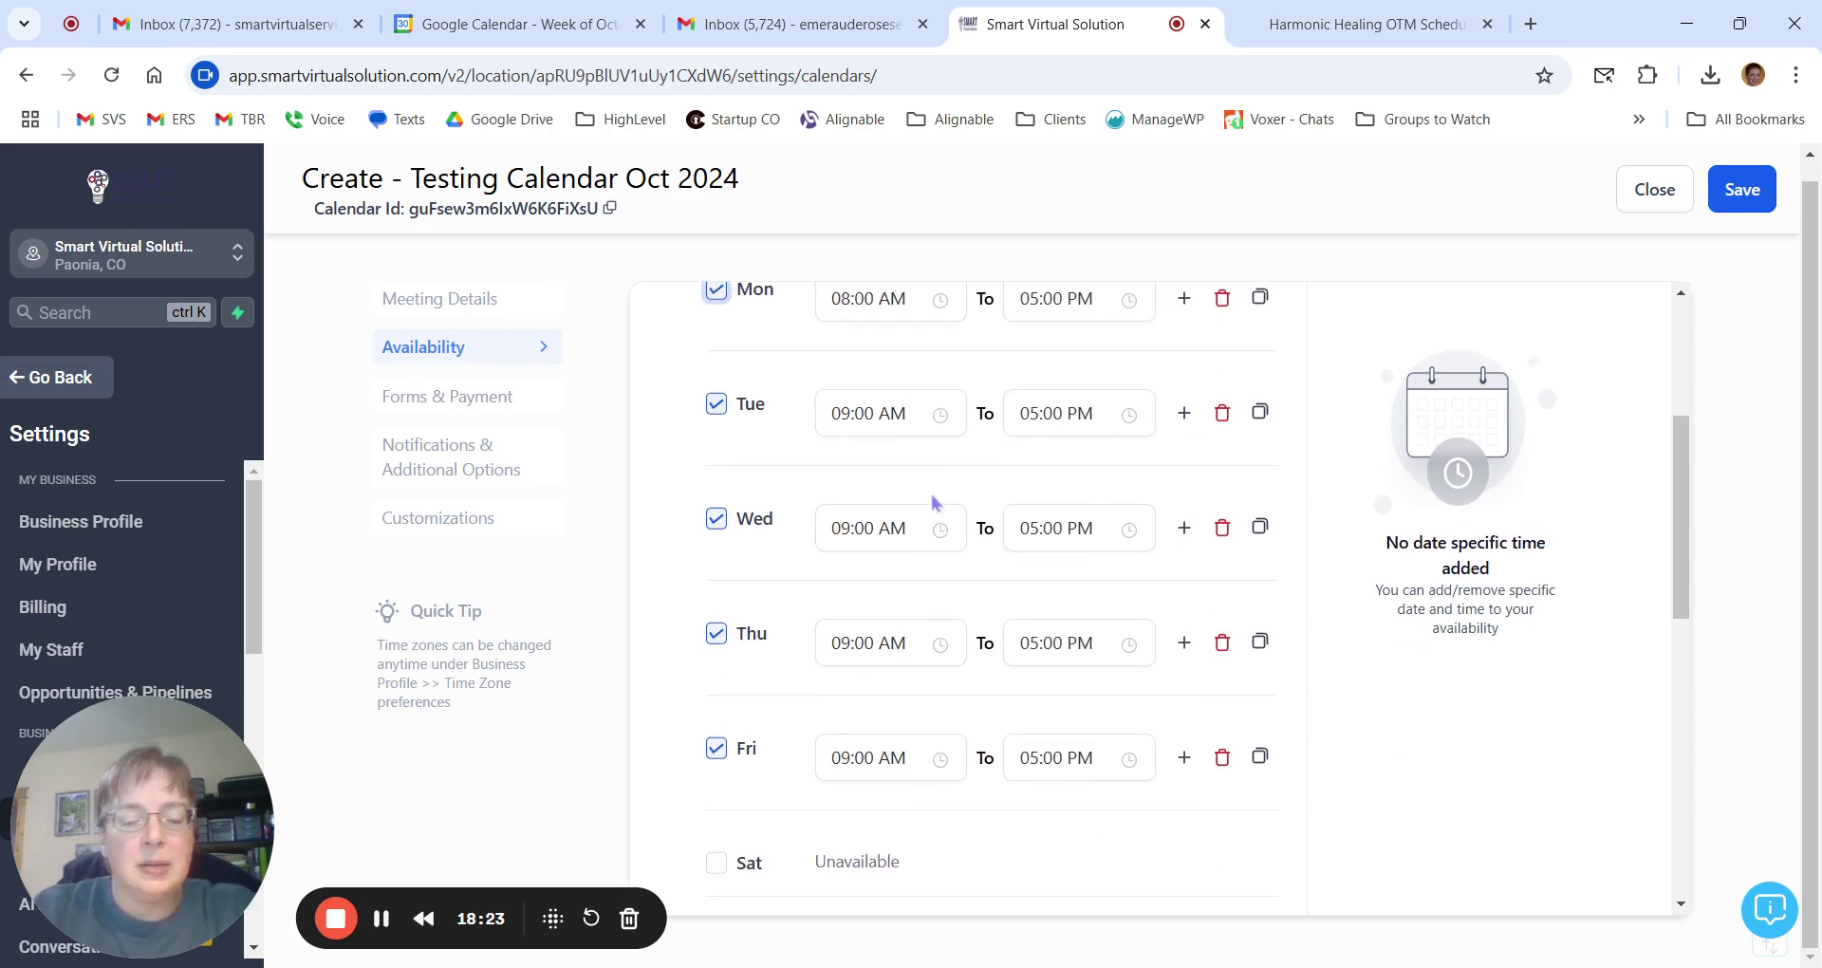
scroll(898, 512, up, 1)
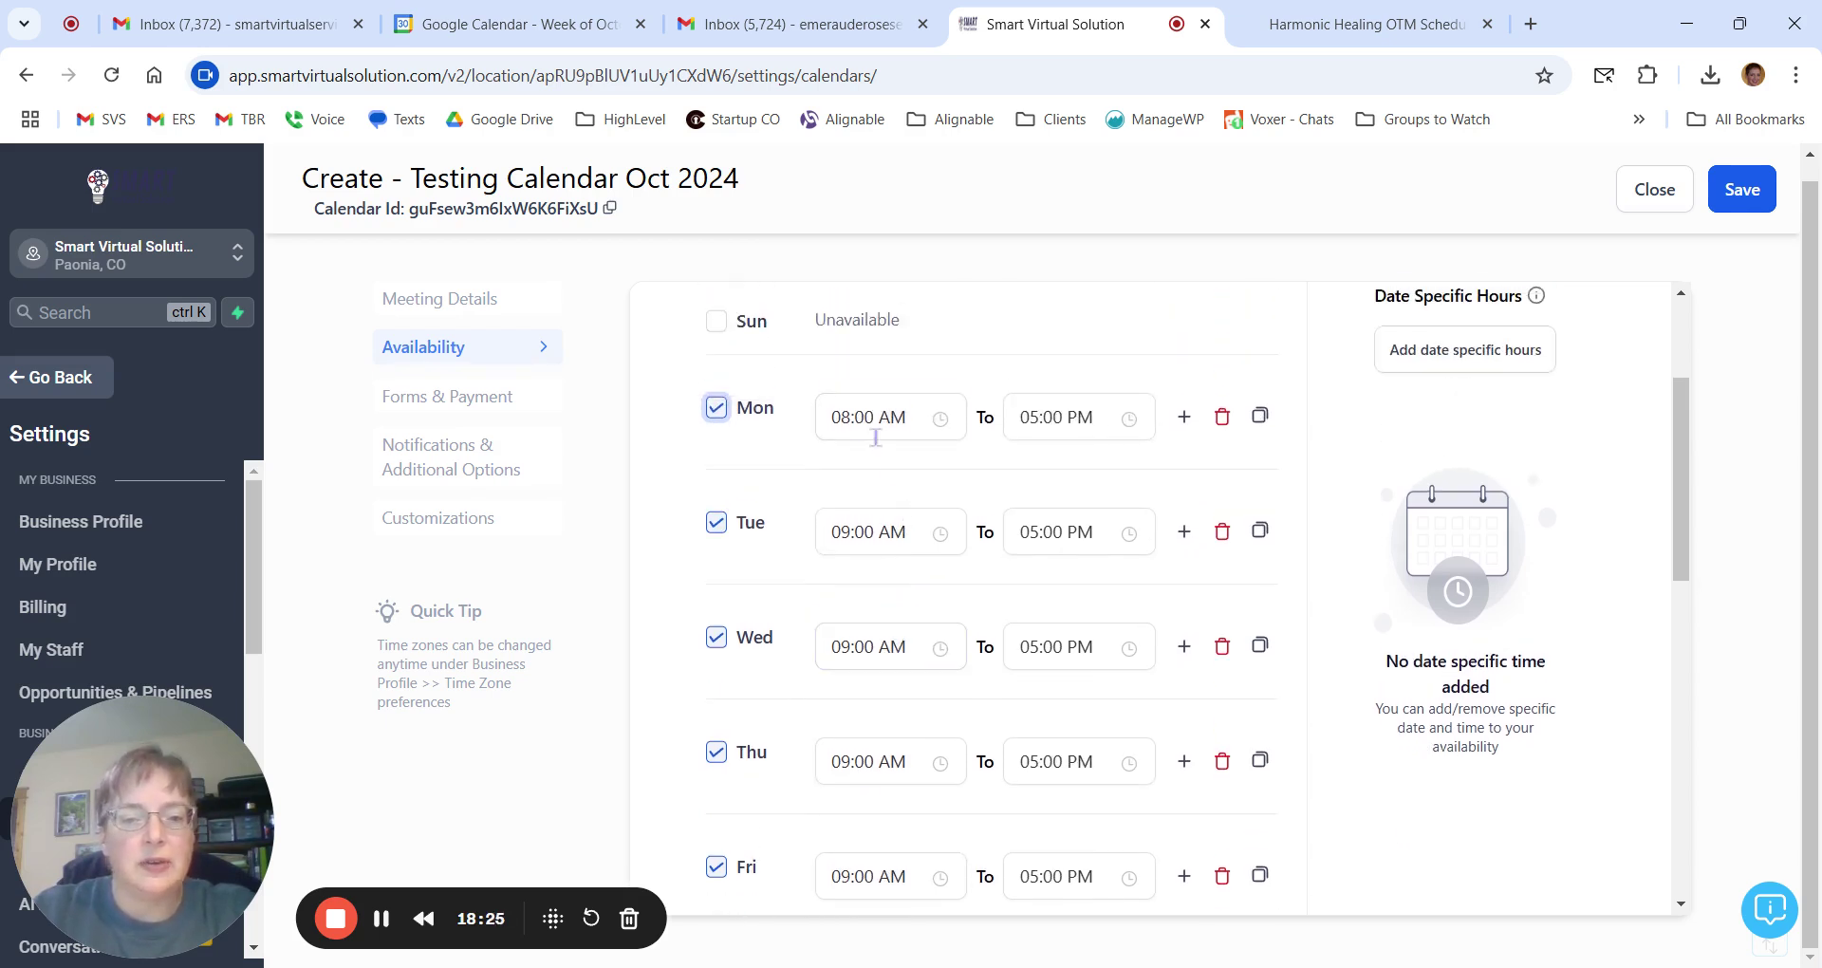
click(843, 423)
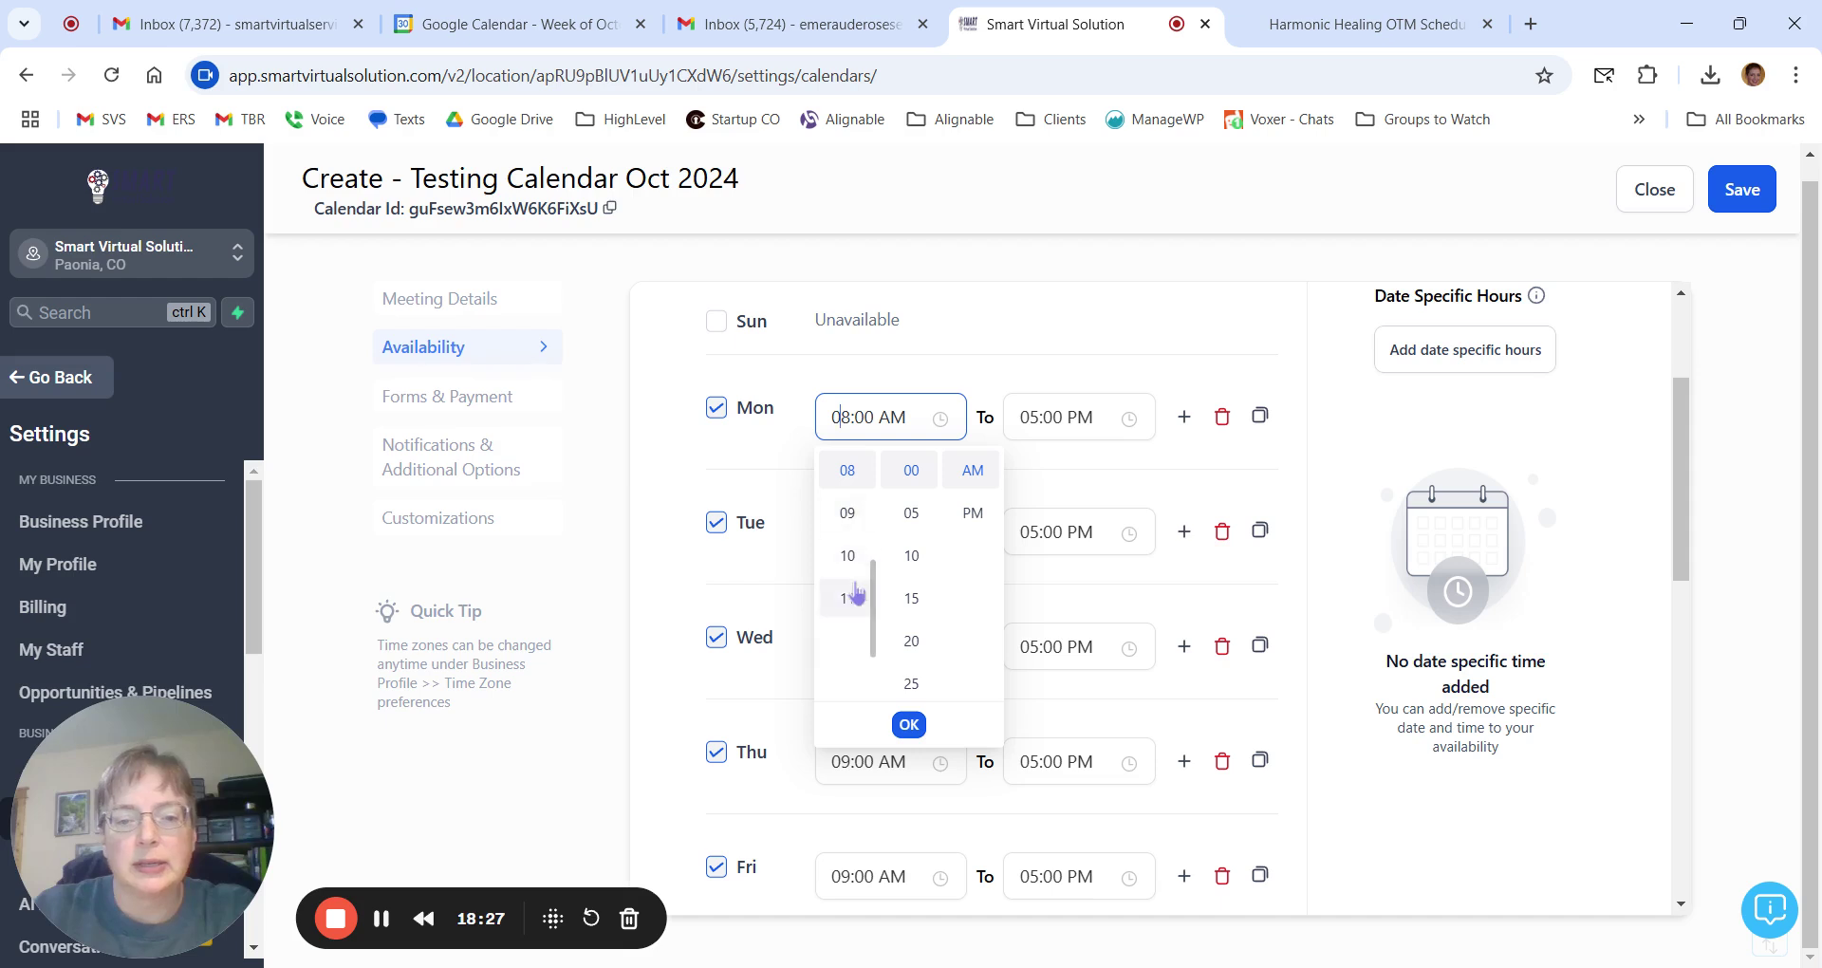
click(848, 555)
click(1032, 423)
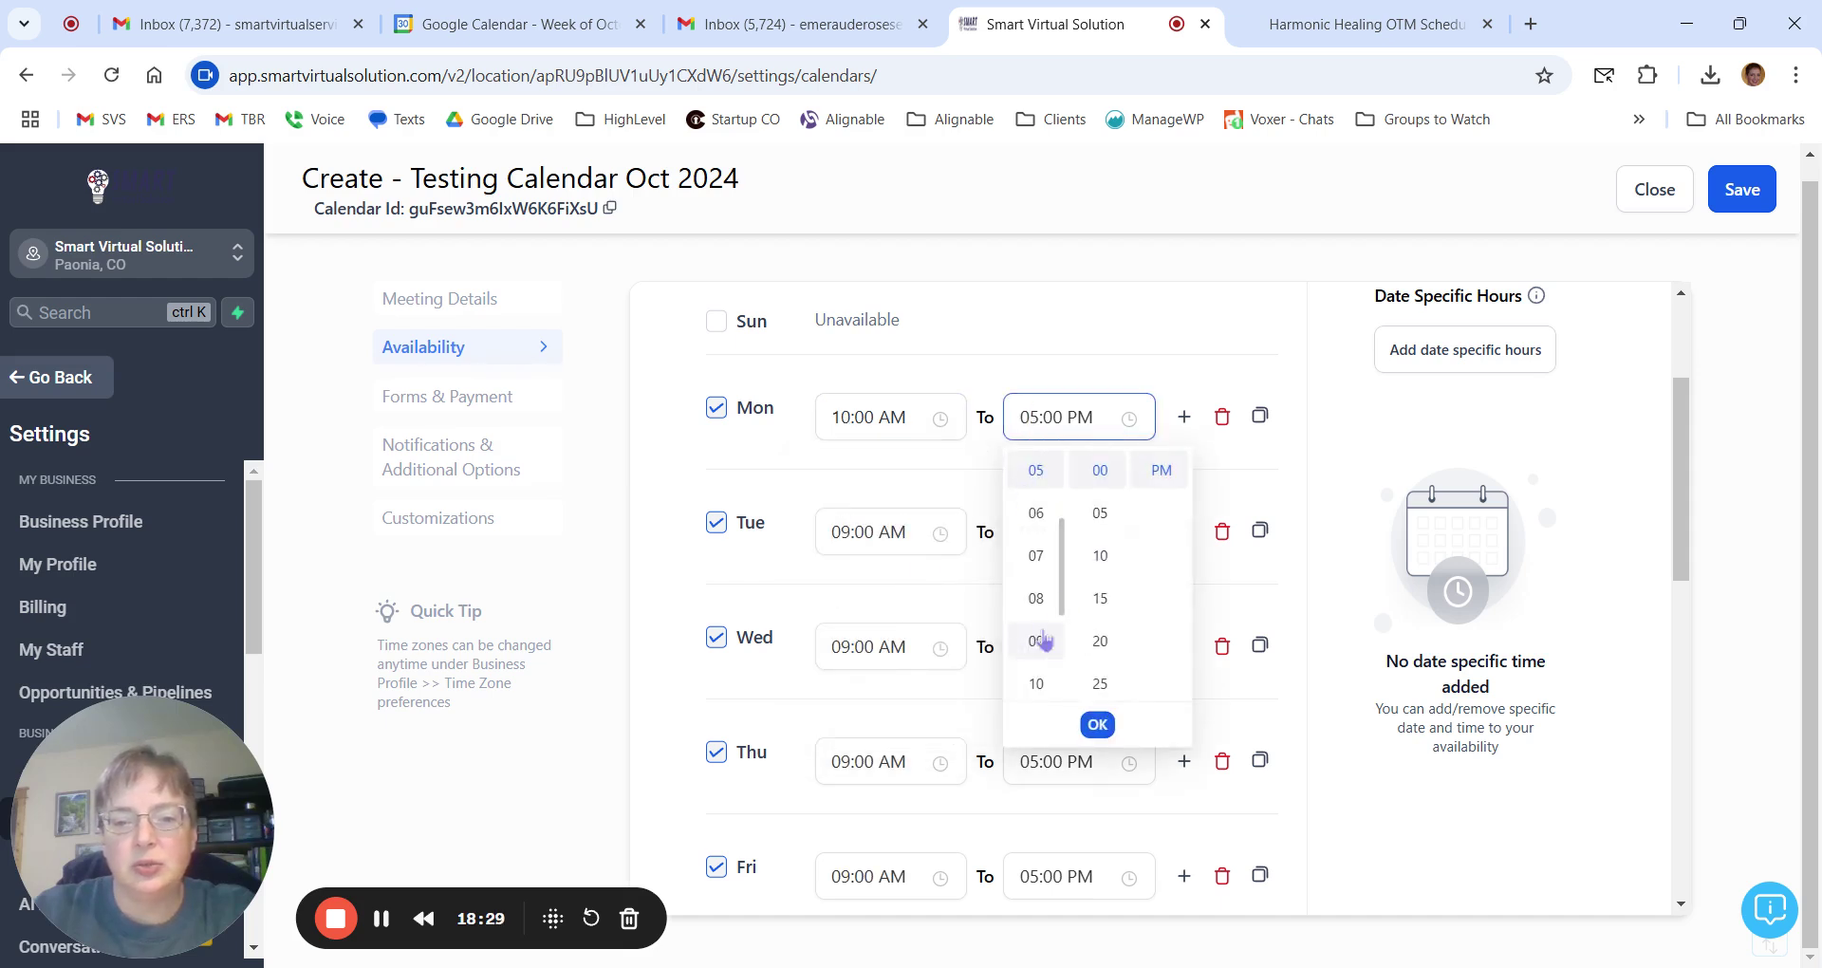
click(1037, 557)
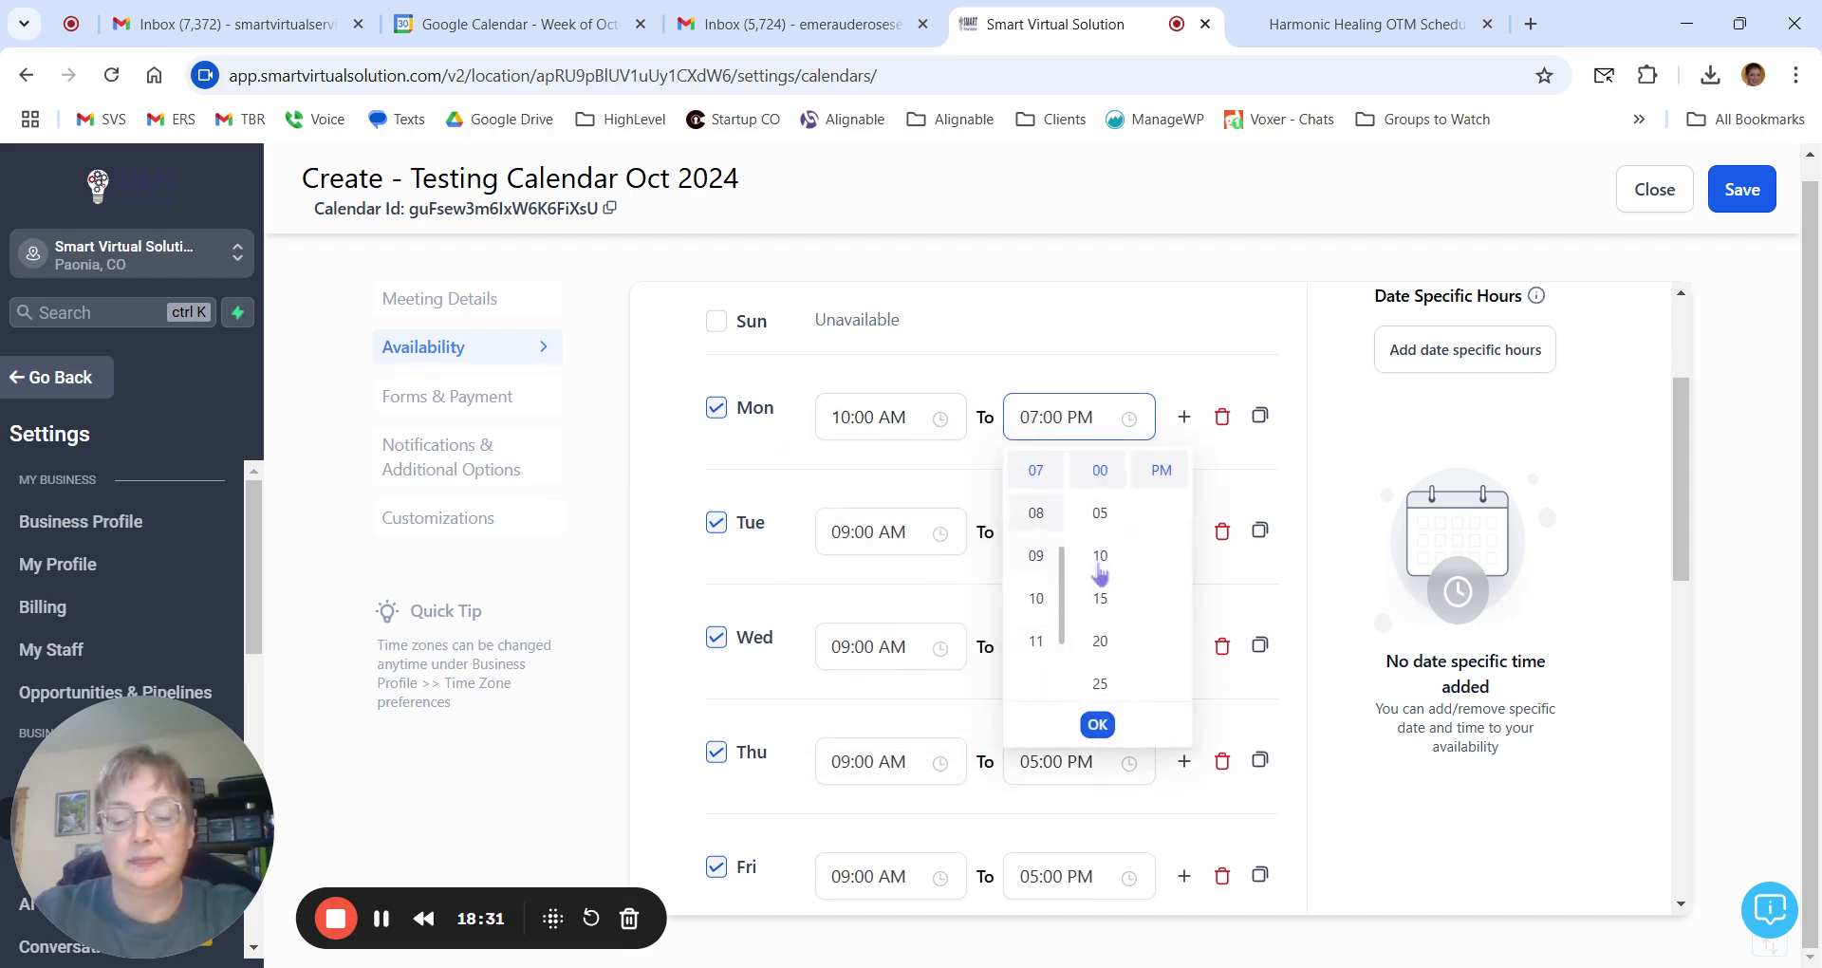
click(1098, 726)
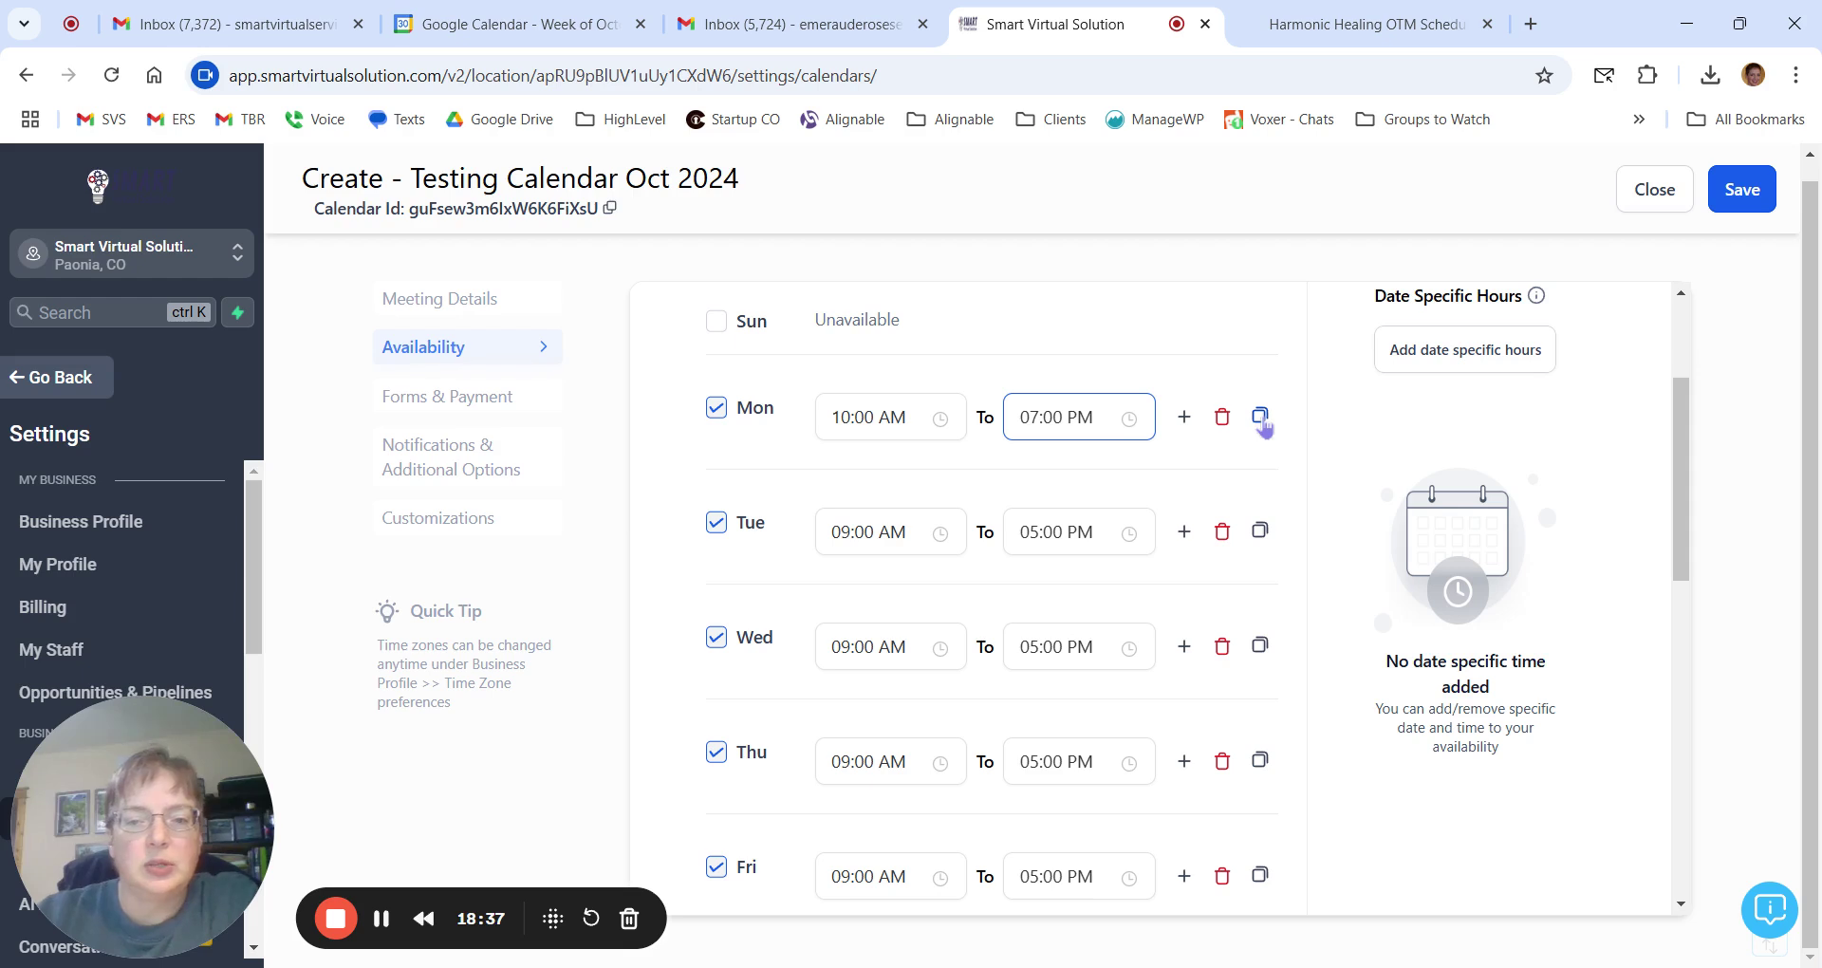
click(1263, 423)
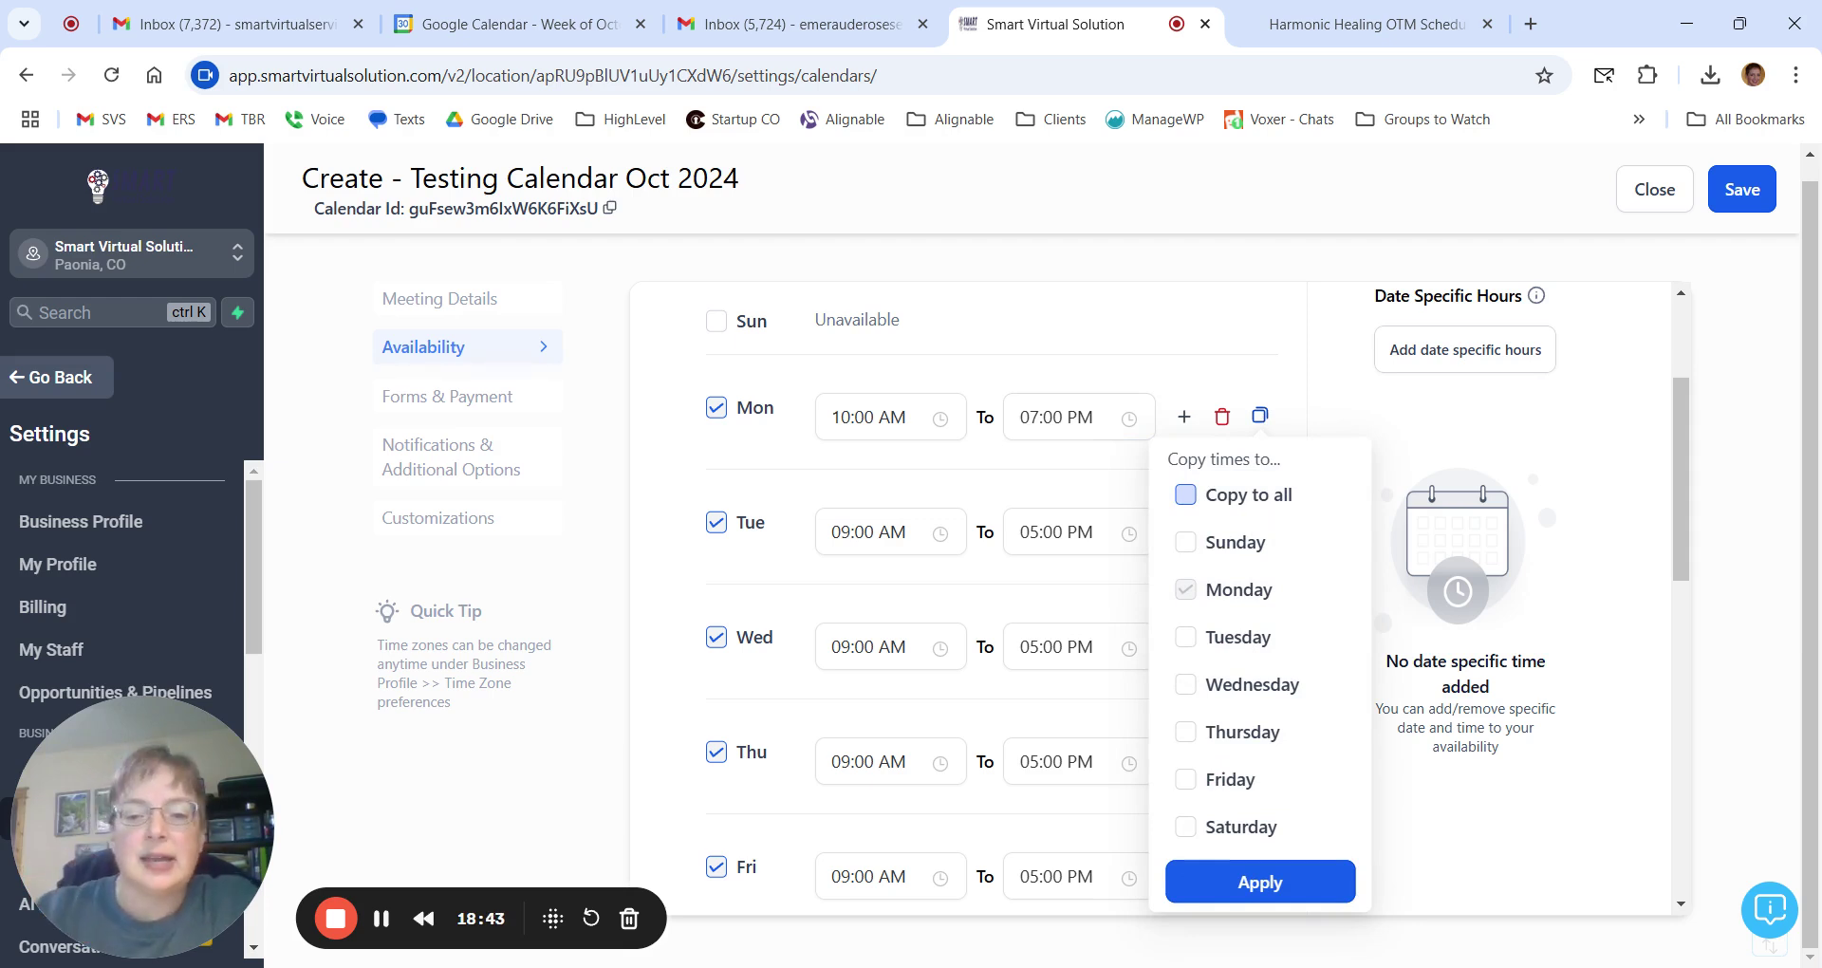
Copy Monday's 10:00 AM–07:00 PM hours onto Thursday only, leaving Friday unchanged.
click(1187, 780)
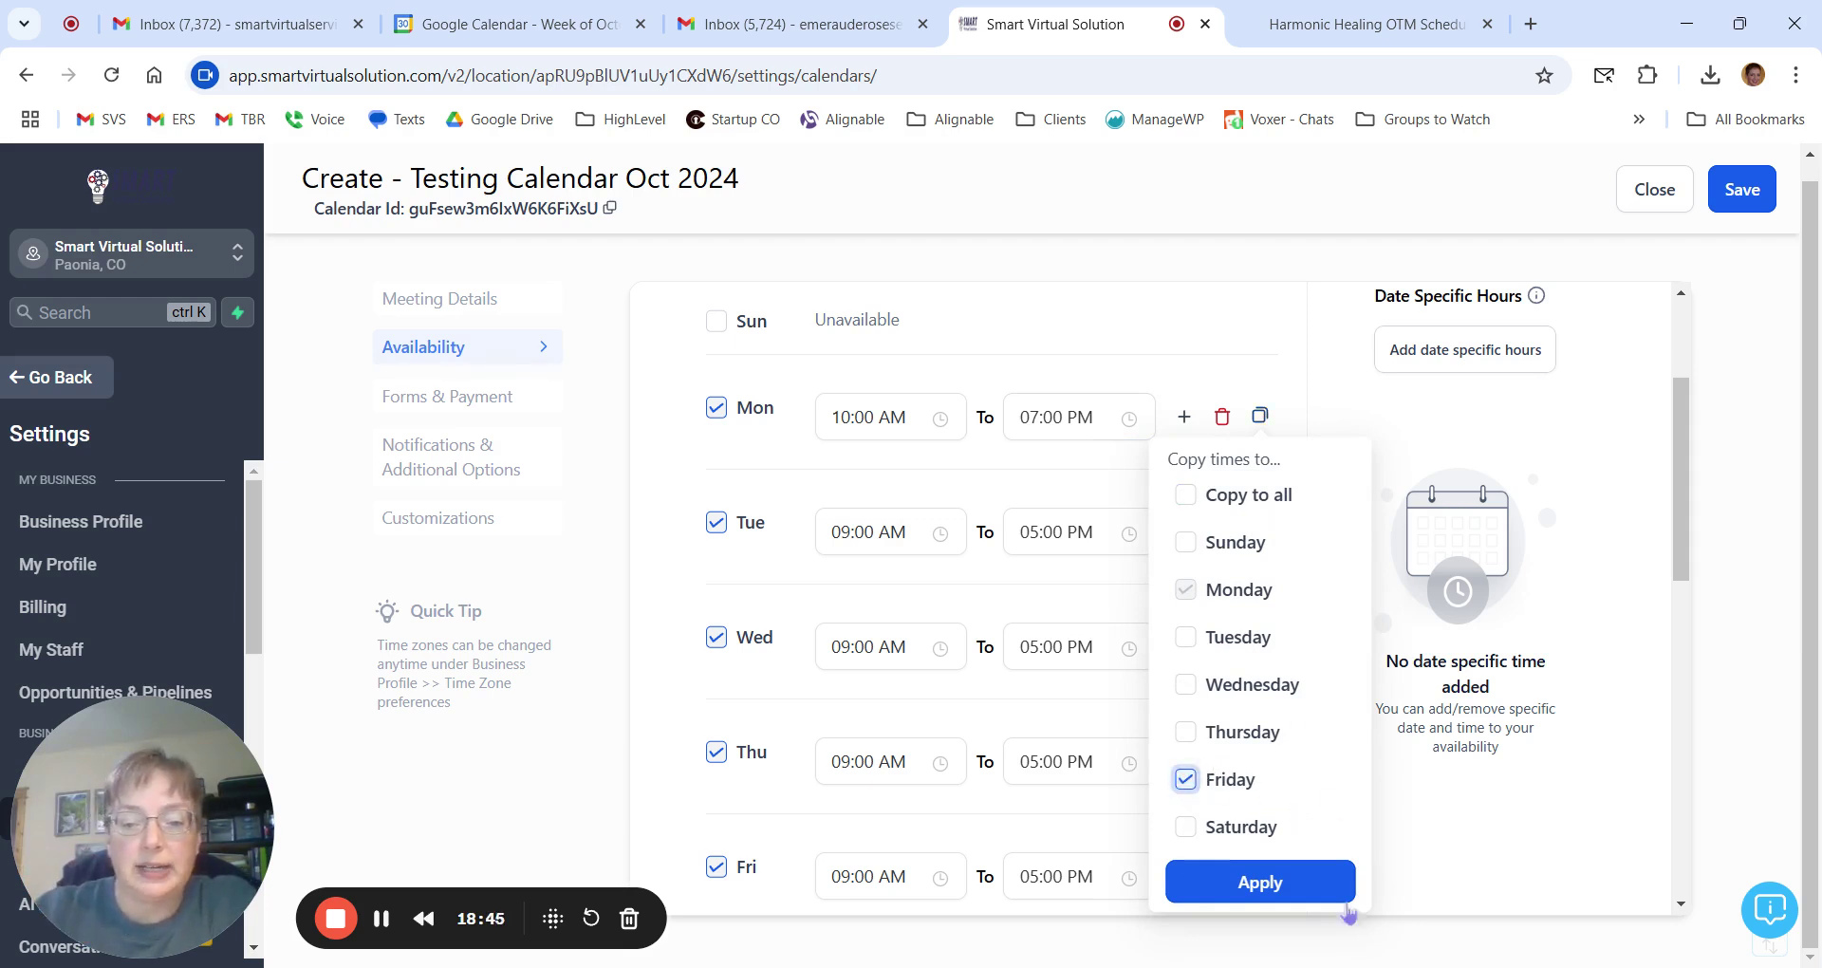
click(1186, 779)
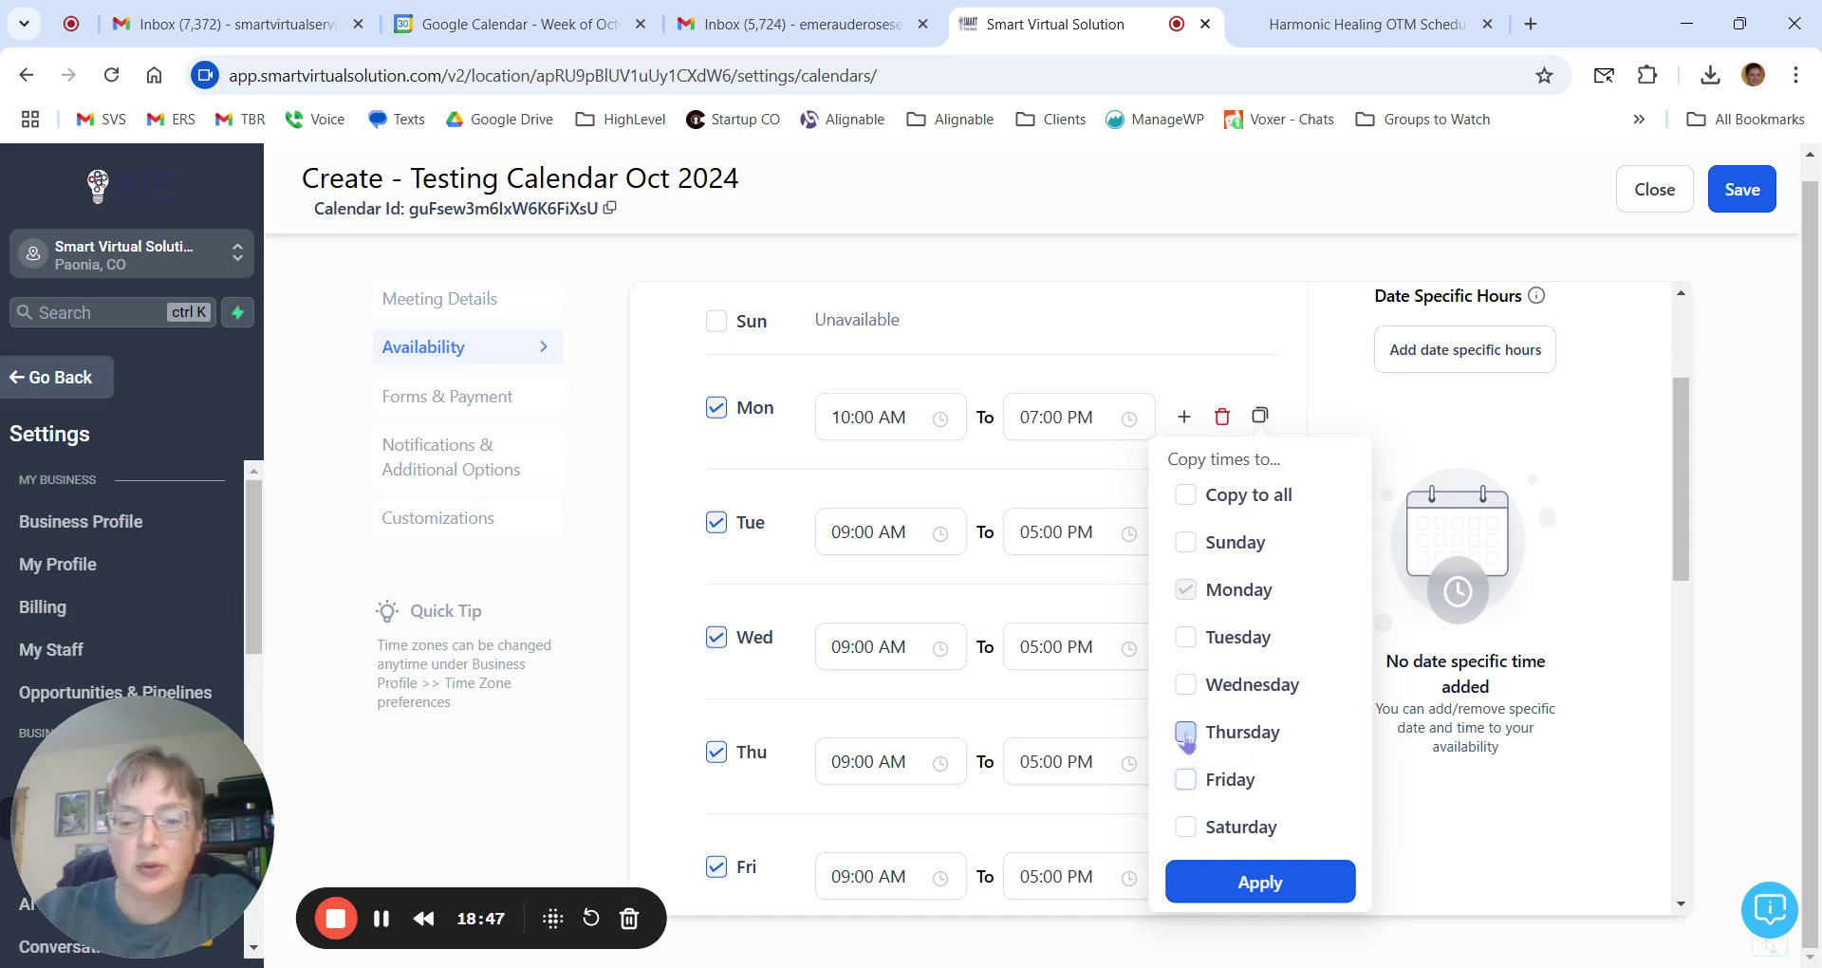
click(1187, 733)
click(1263, 883)
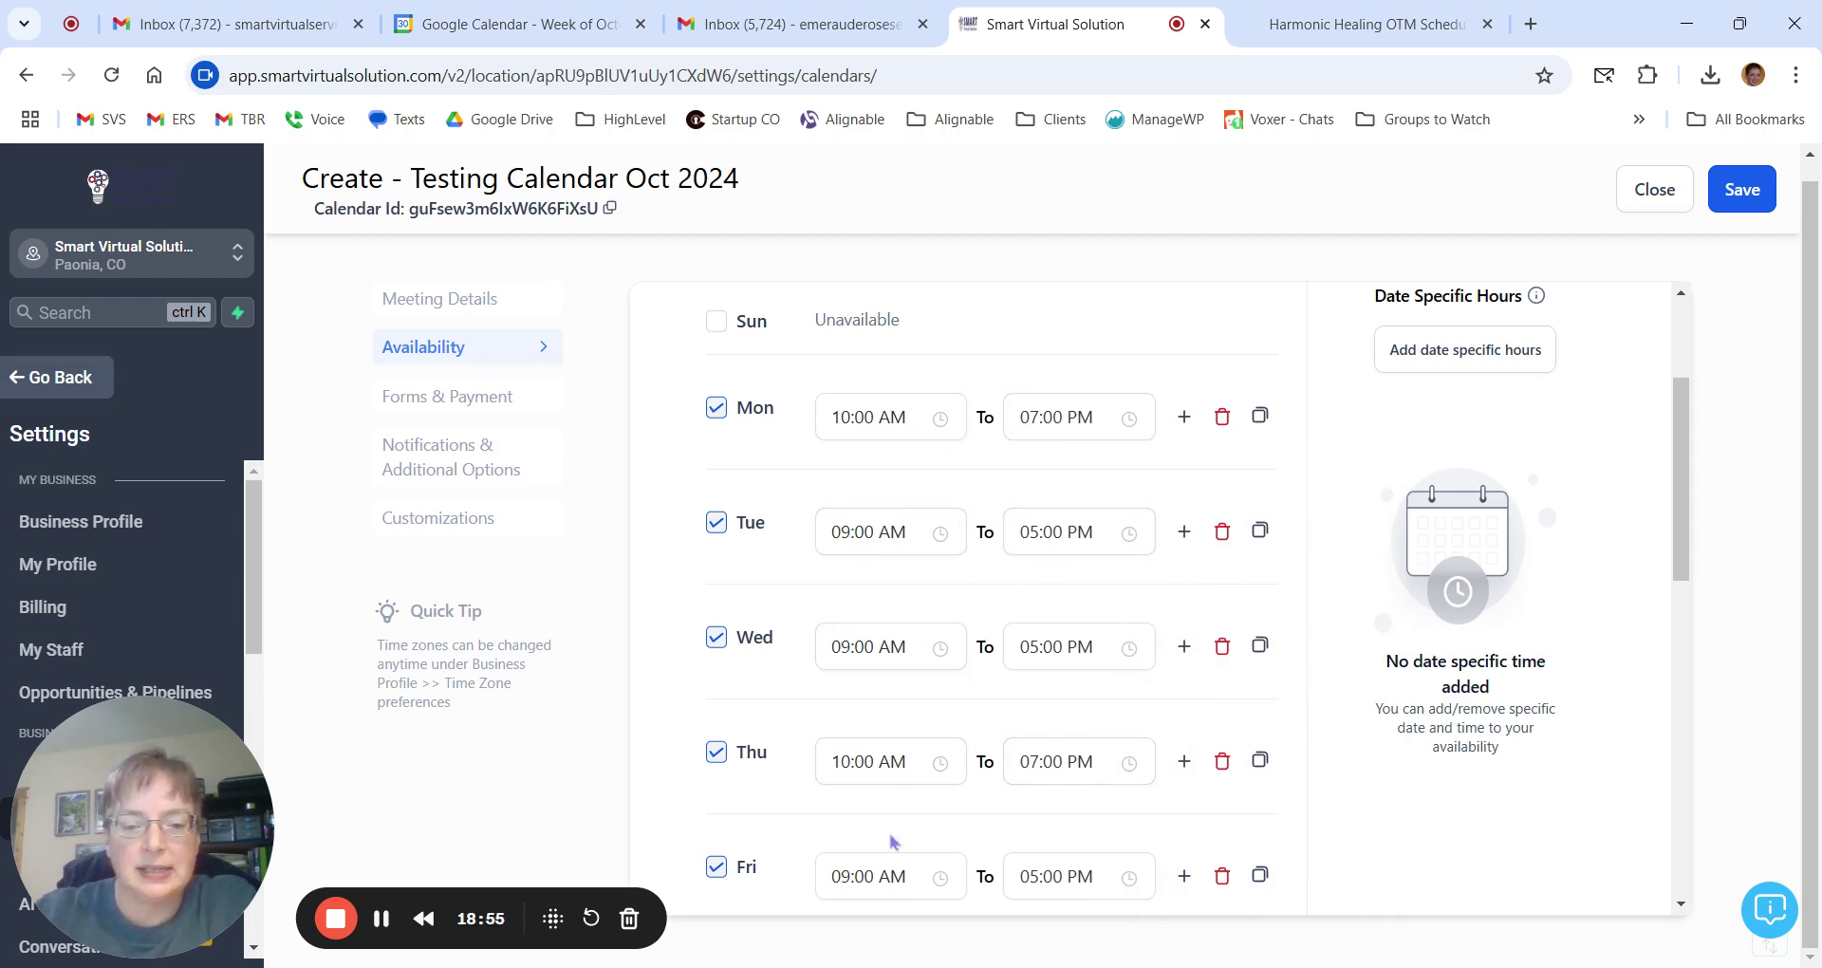
scroll(892, 836, down, 3)
scroll(1063, 531, up, 2)
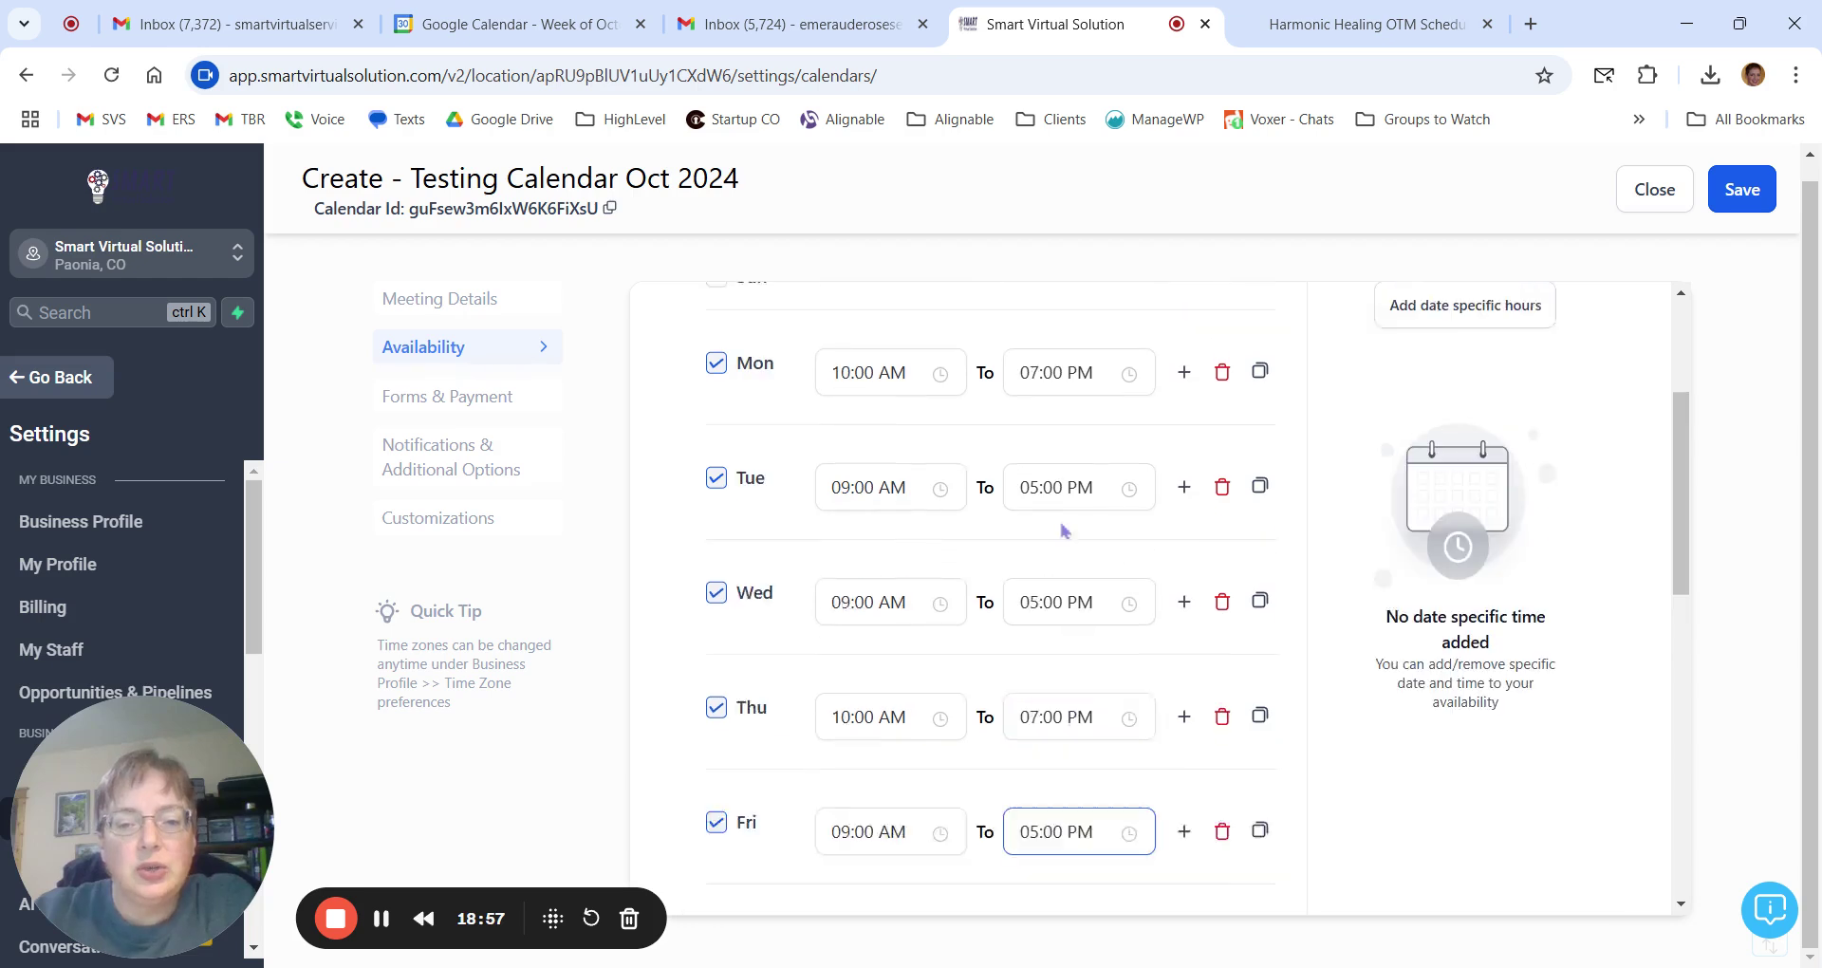
scroll(1063, 531, up, 1)
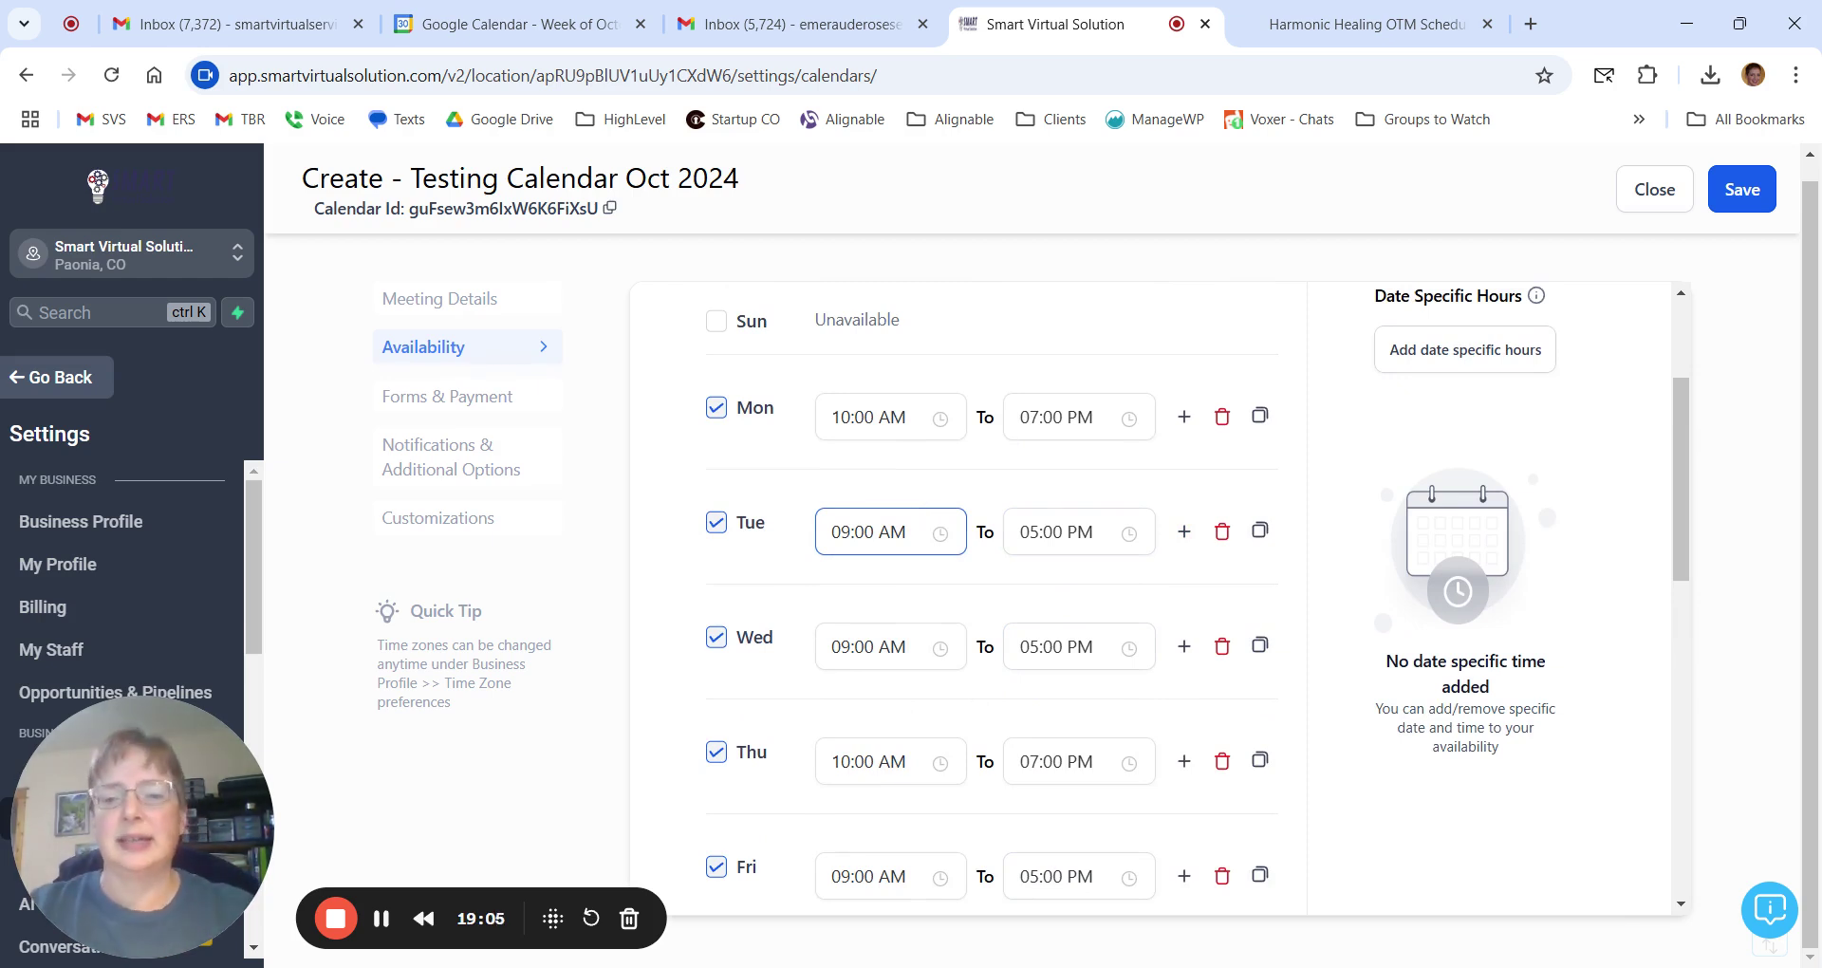
Split Tuesday's availability into 09:00 AM–12:00 PM and 01:00 PM–06:00 PM blocks.
click(1036, 541)
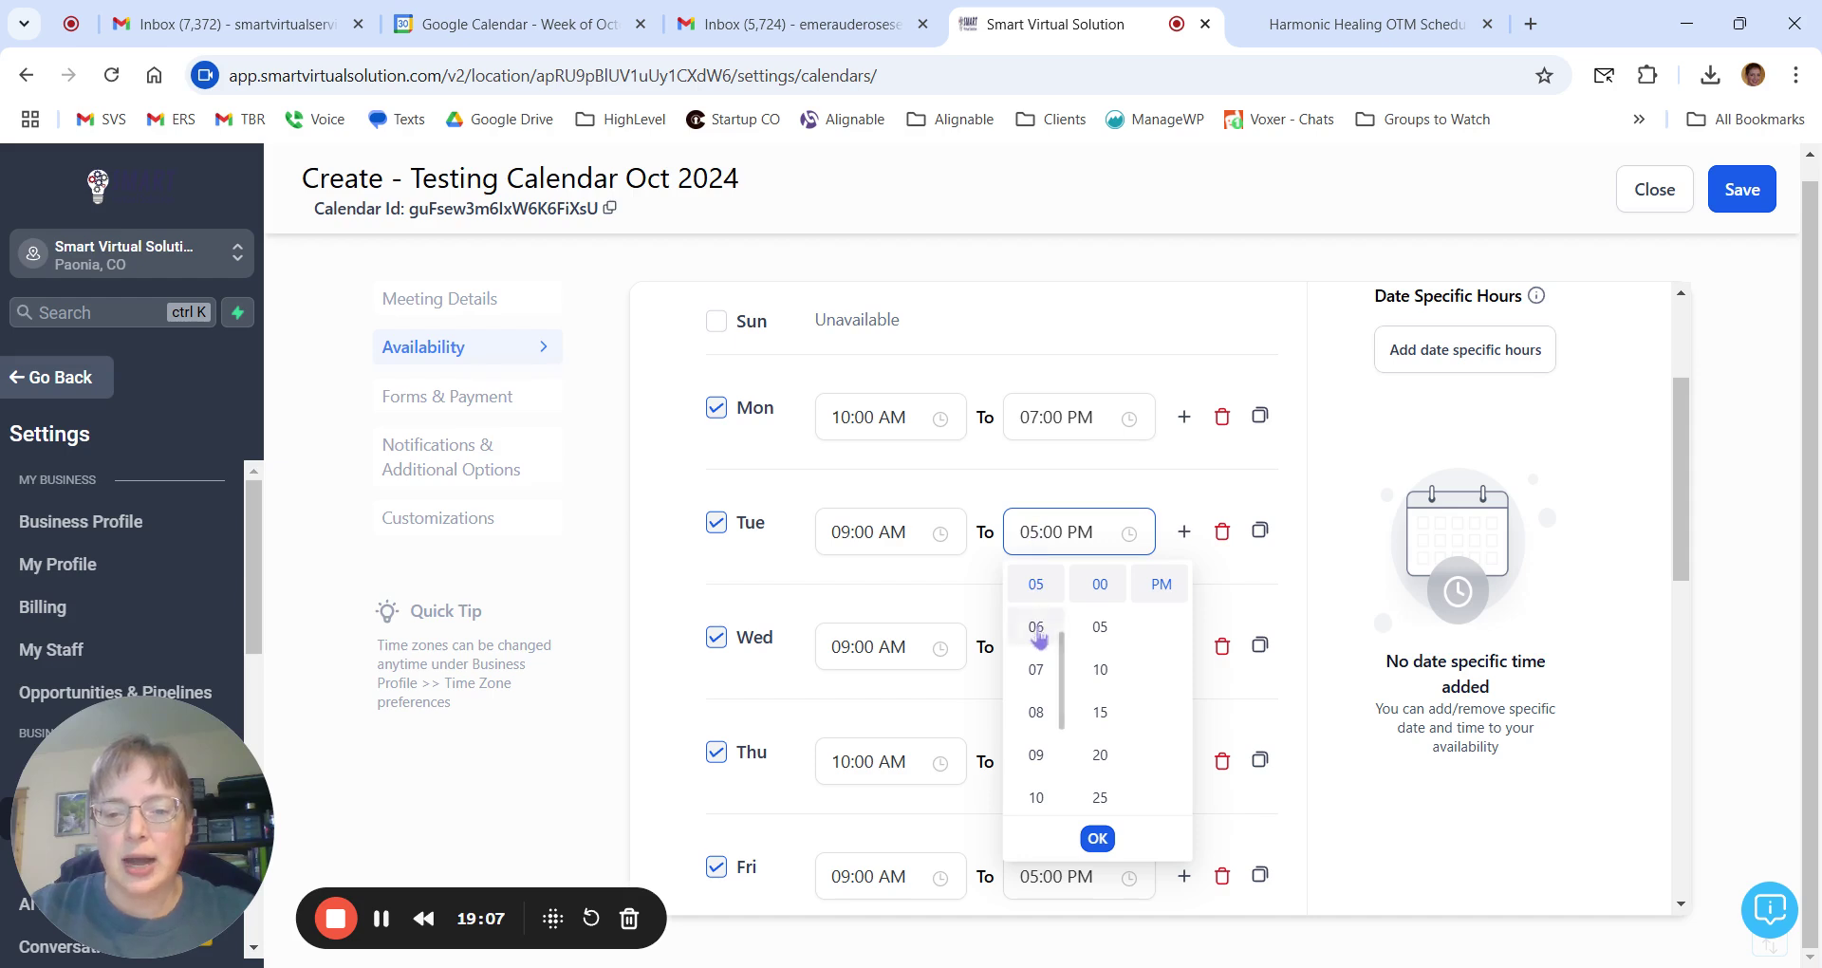
scroll(1037, 636, up, 3)
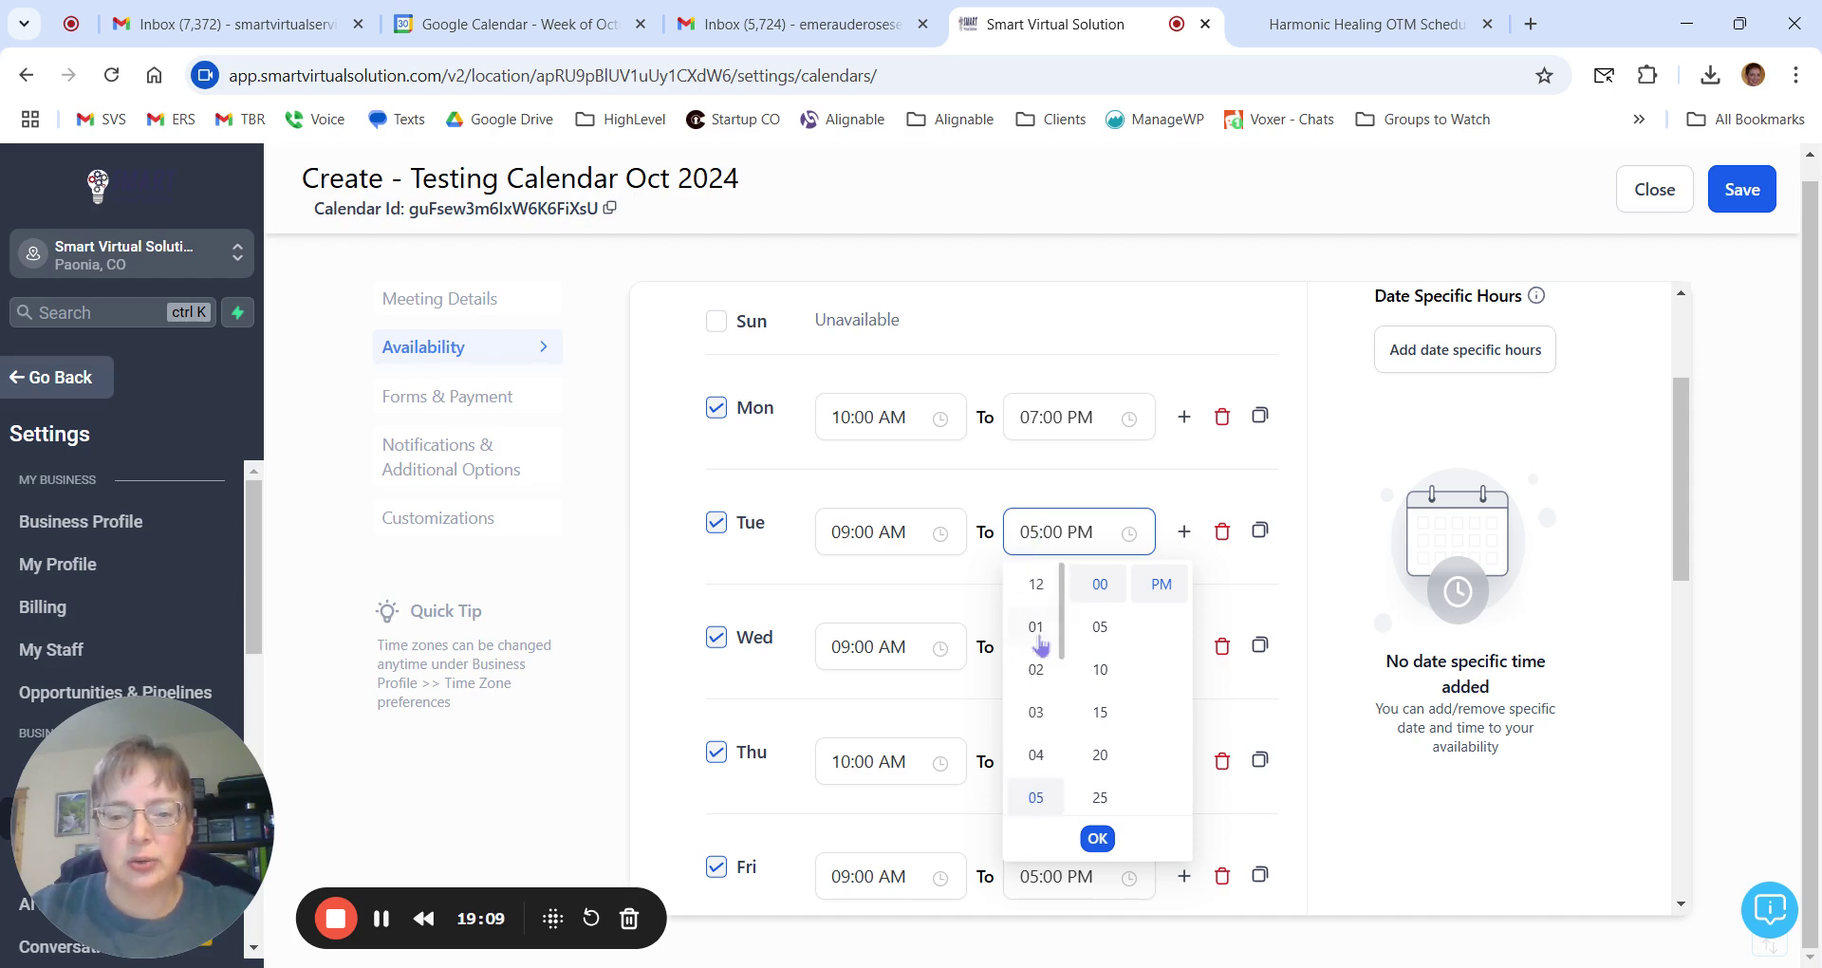
click(1043, 589)
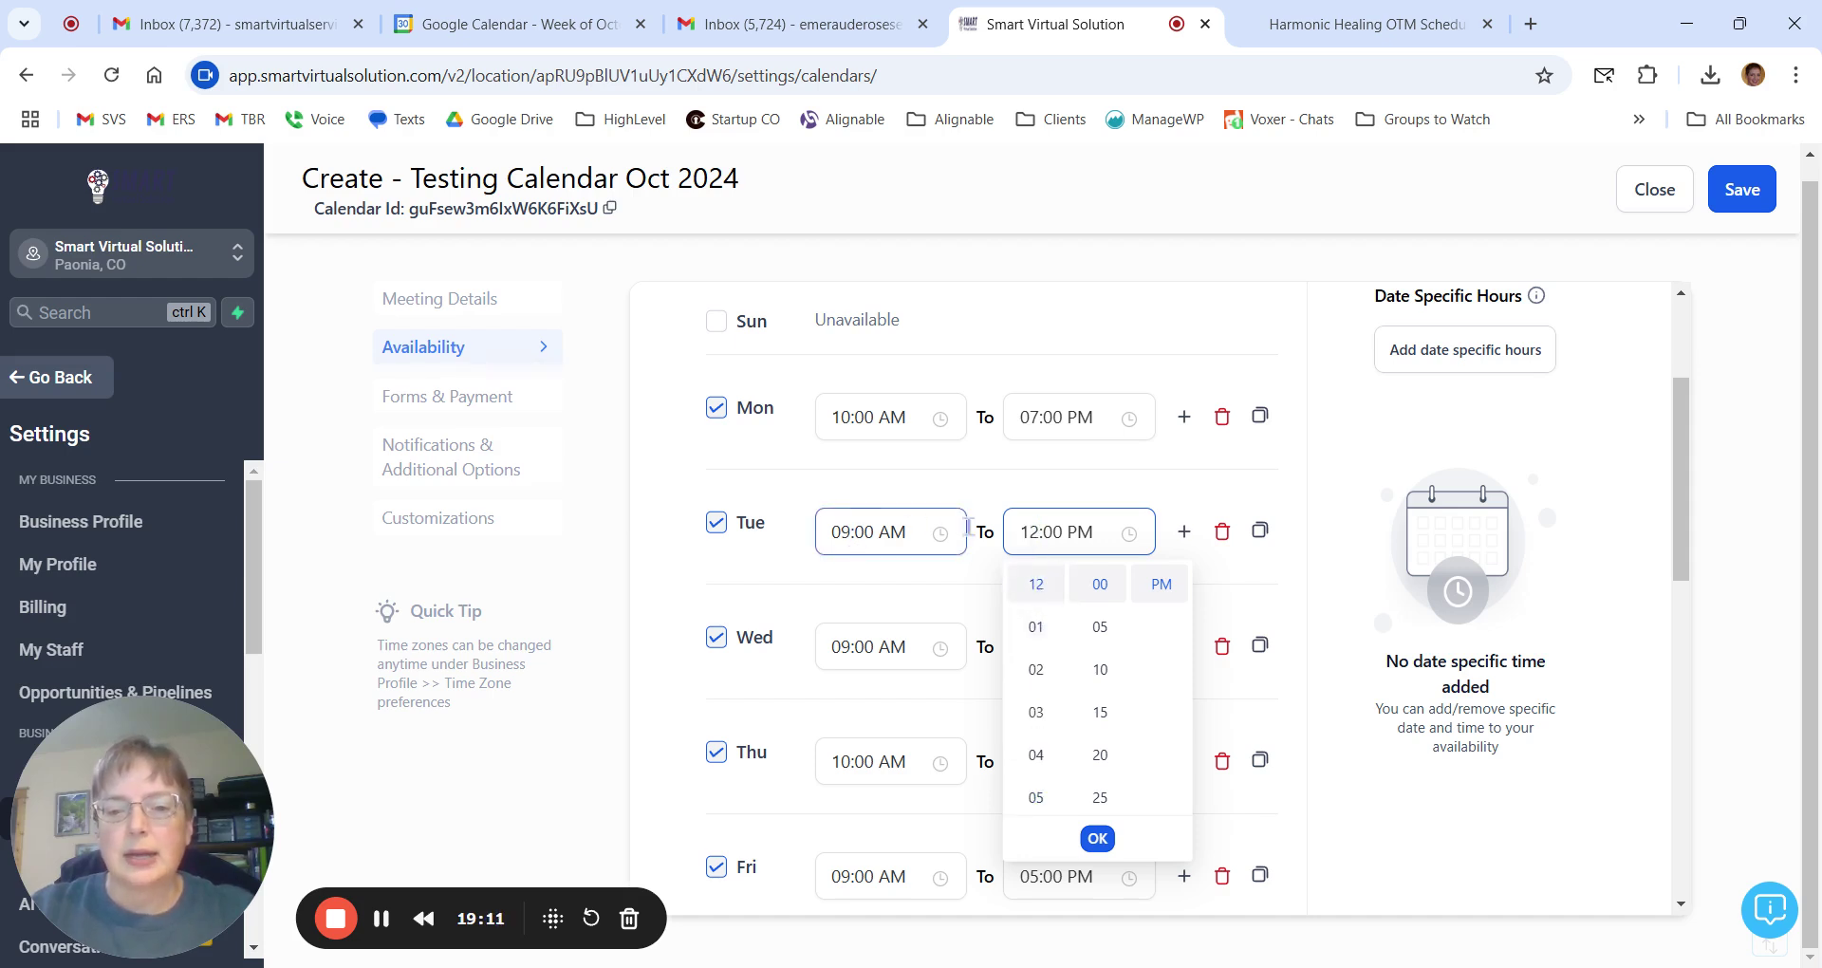
click(1186, 535)
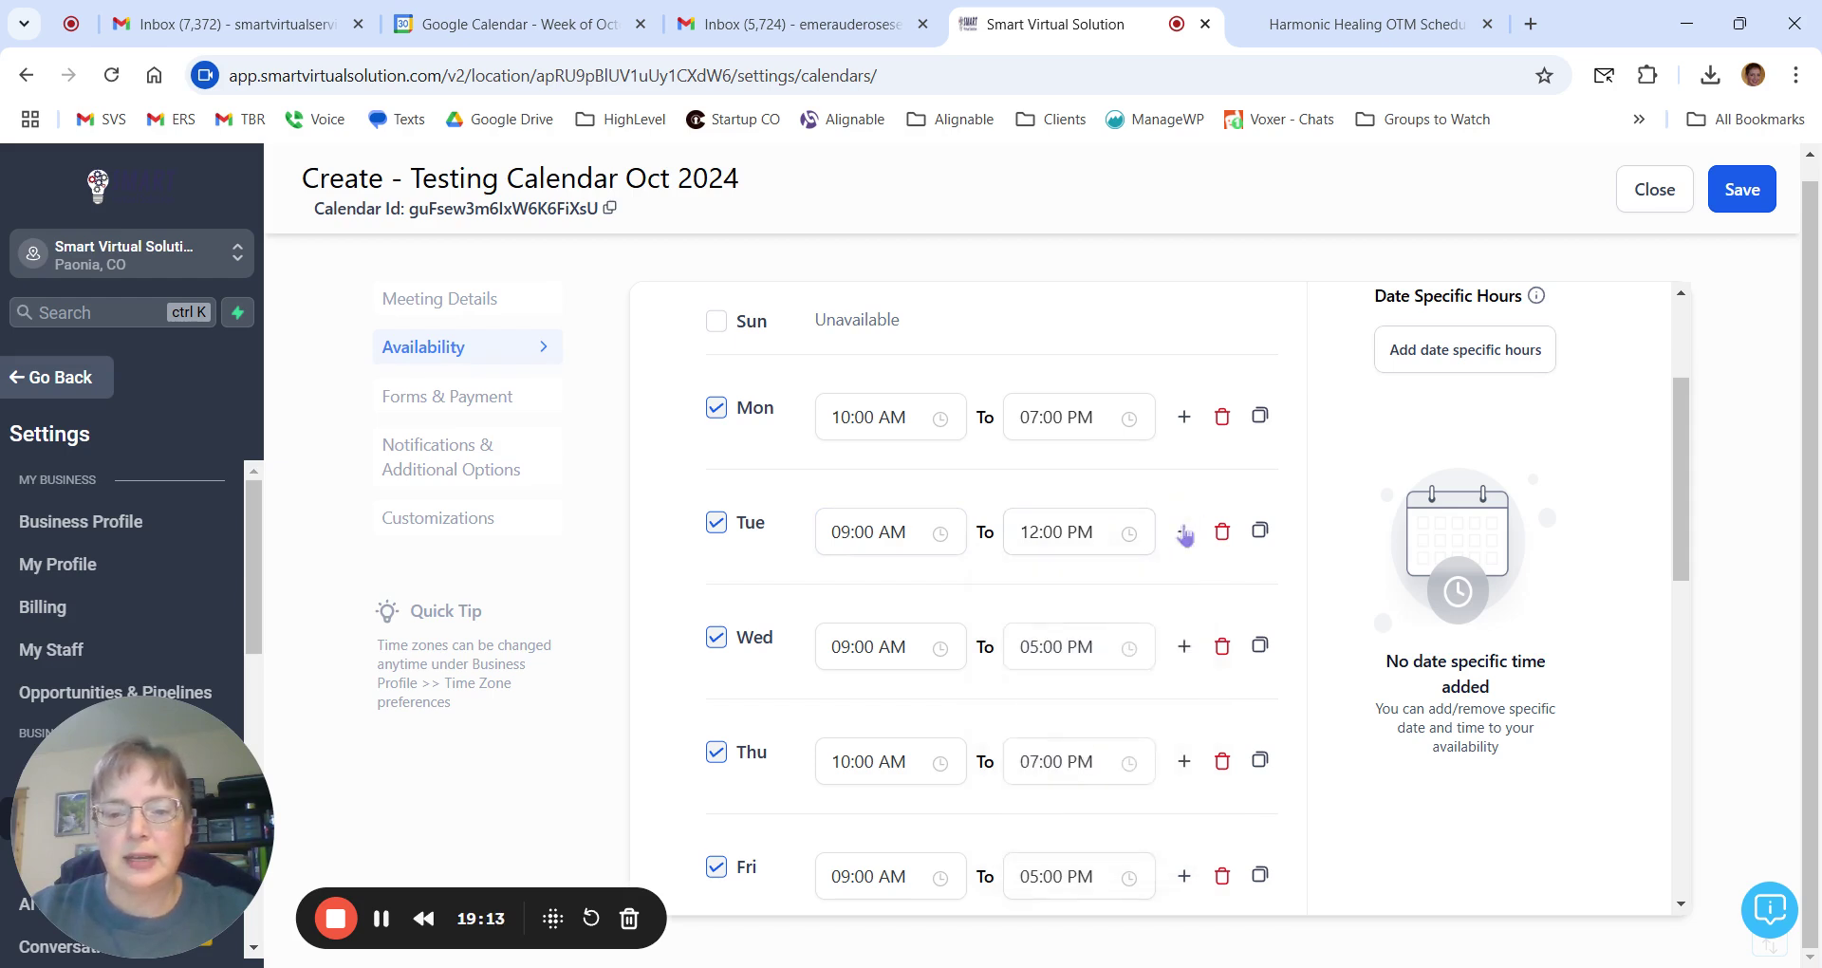
click(1186, 535)
click(1020, 590)
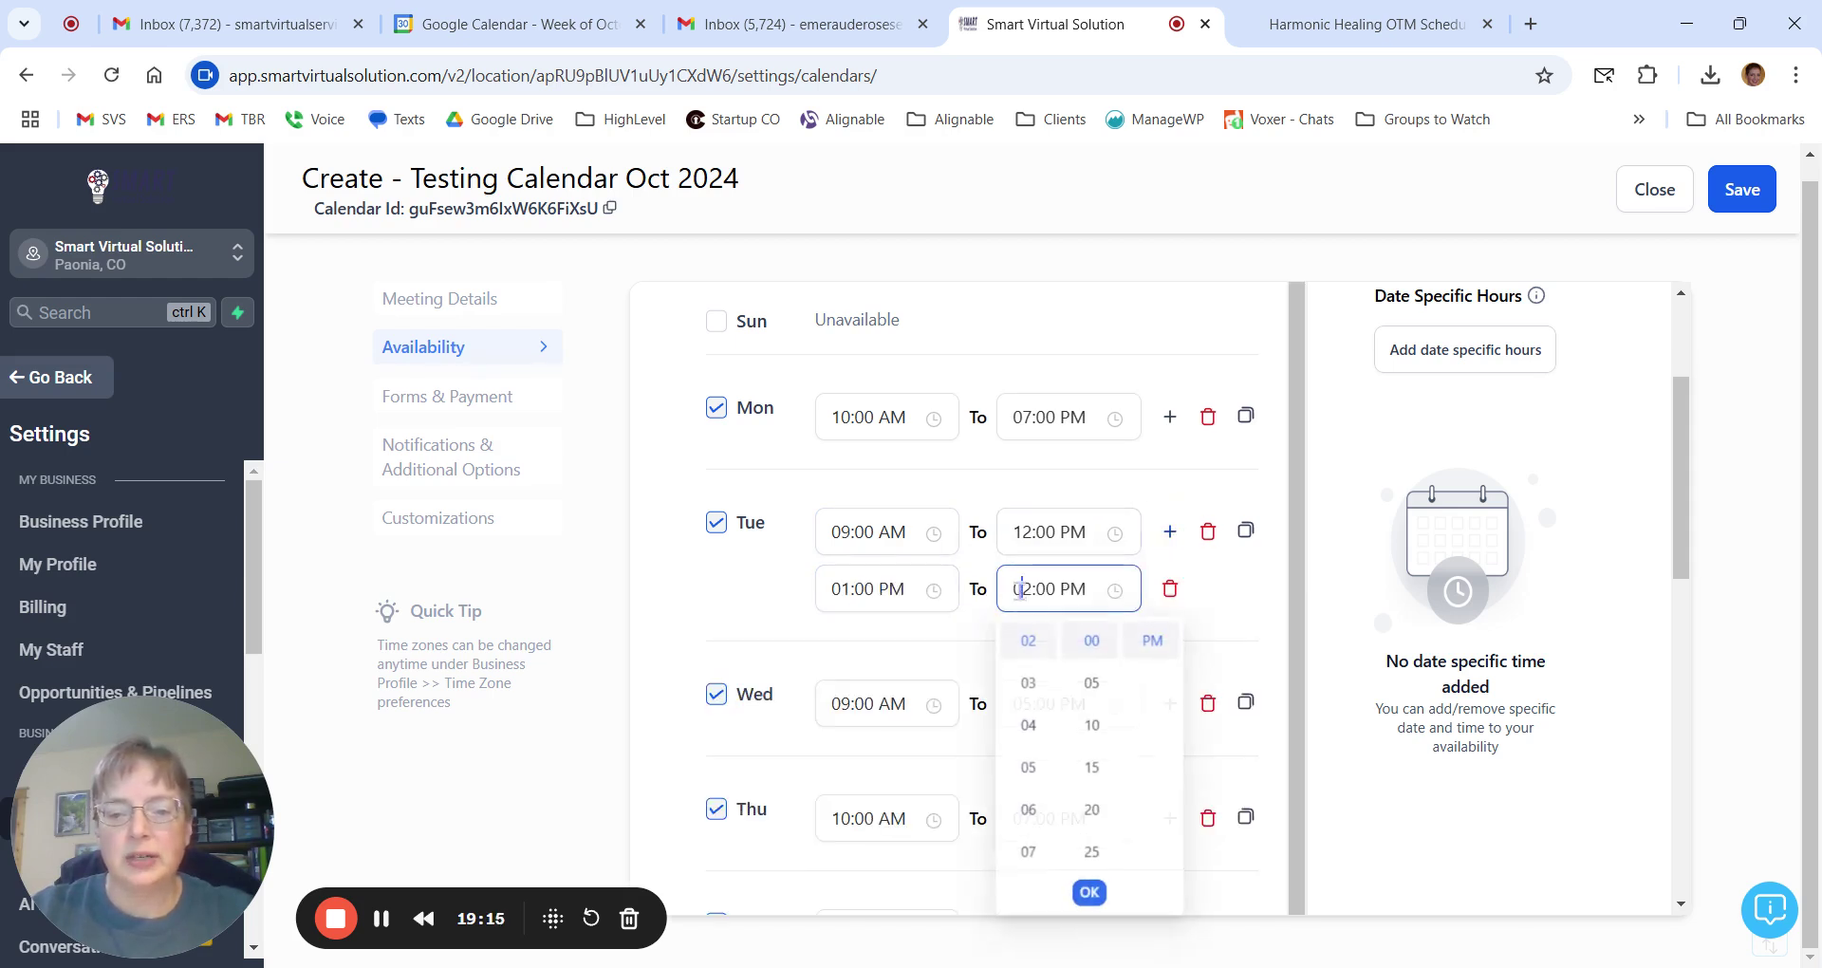
click(1035, 814)
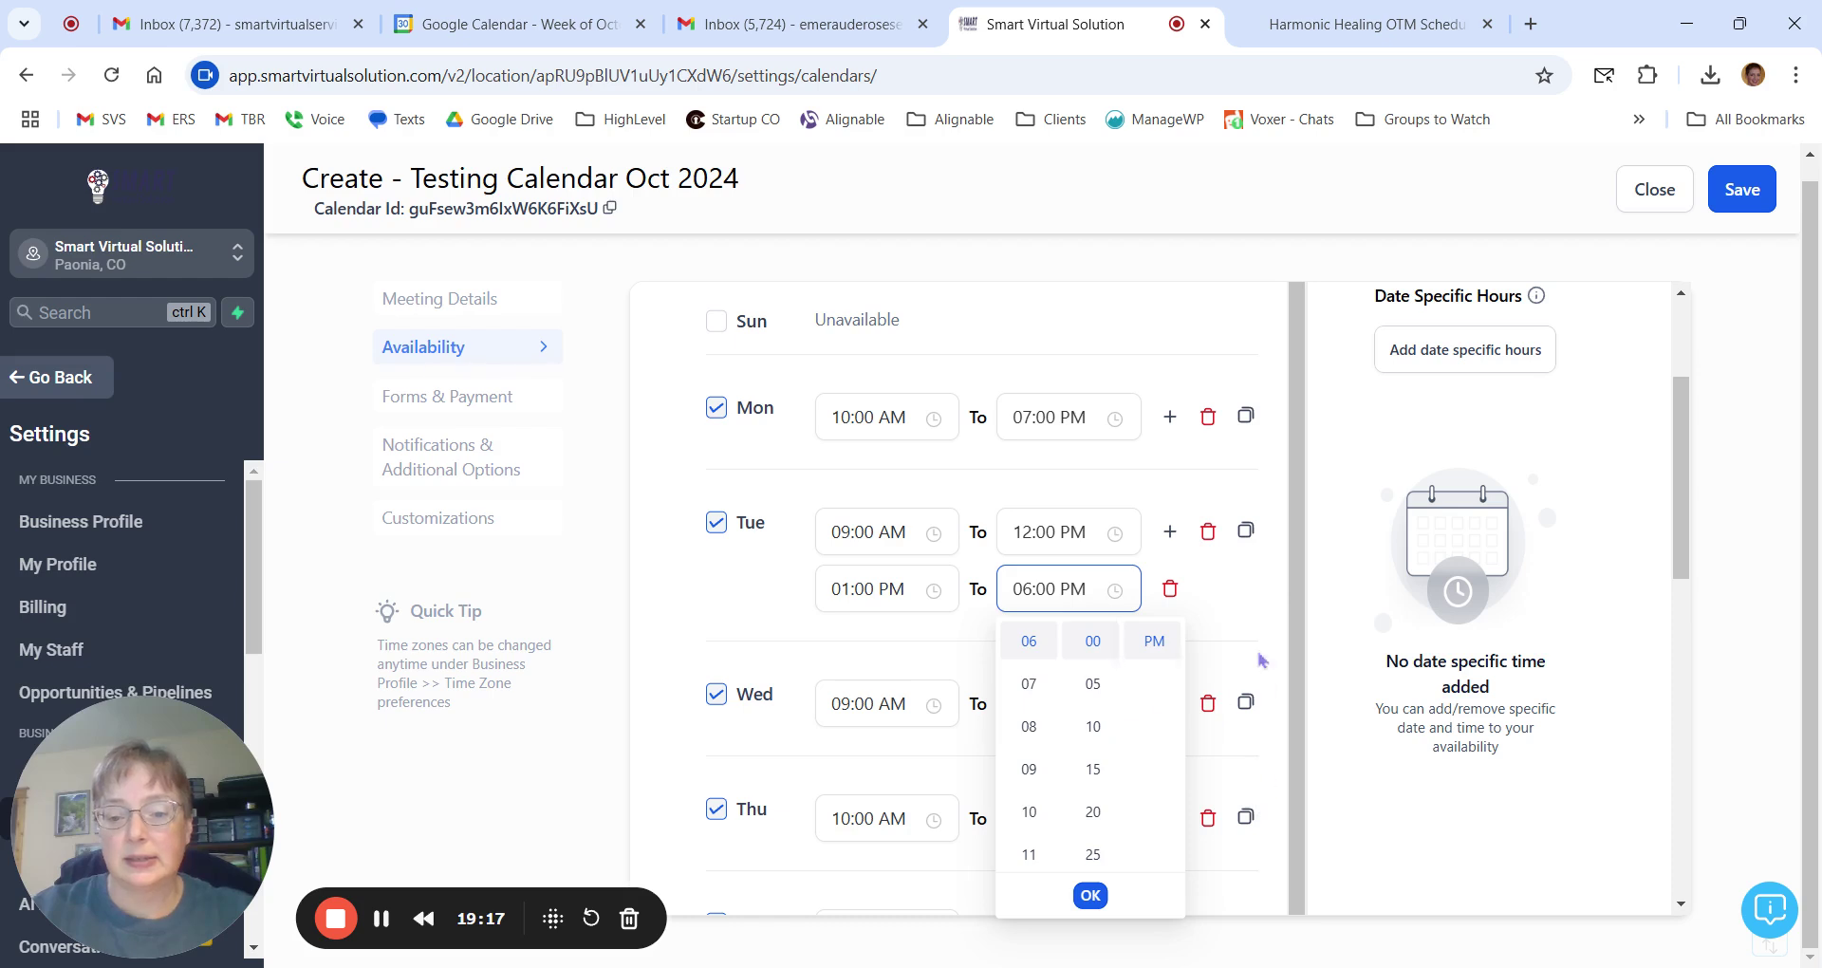
click(1263, 619)
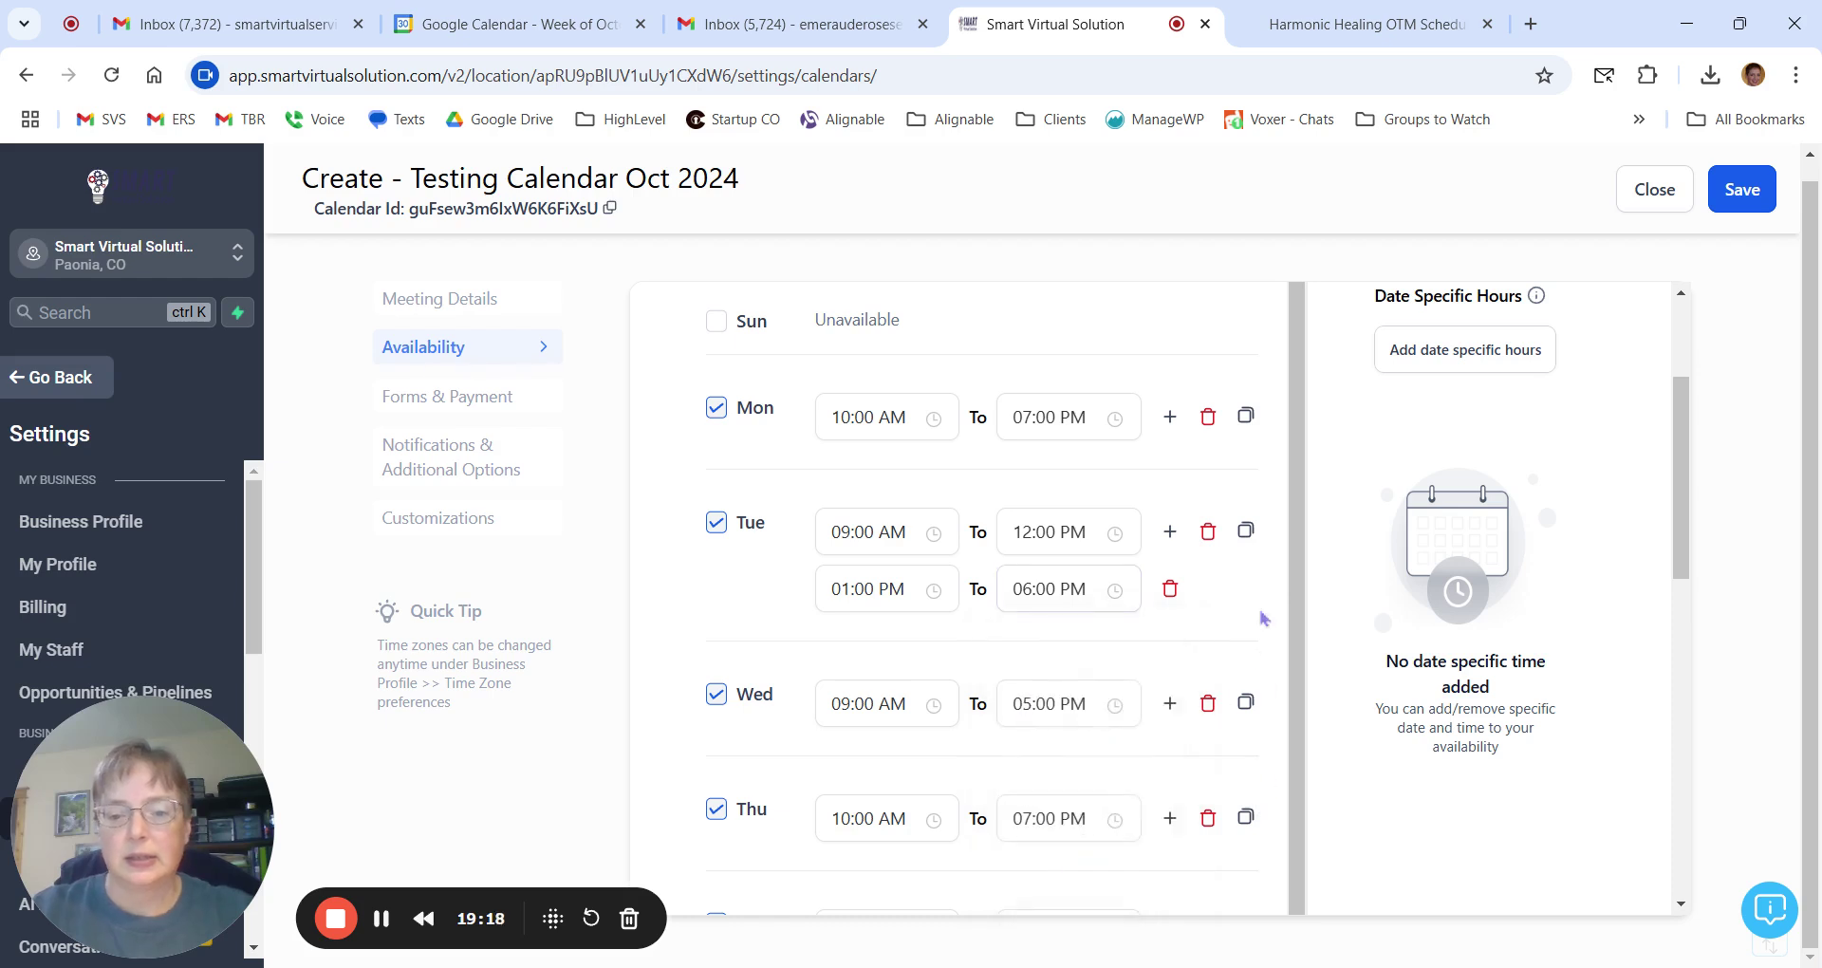
click(1245, 532)
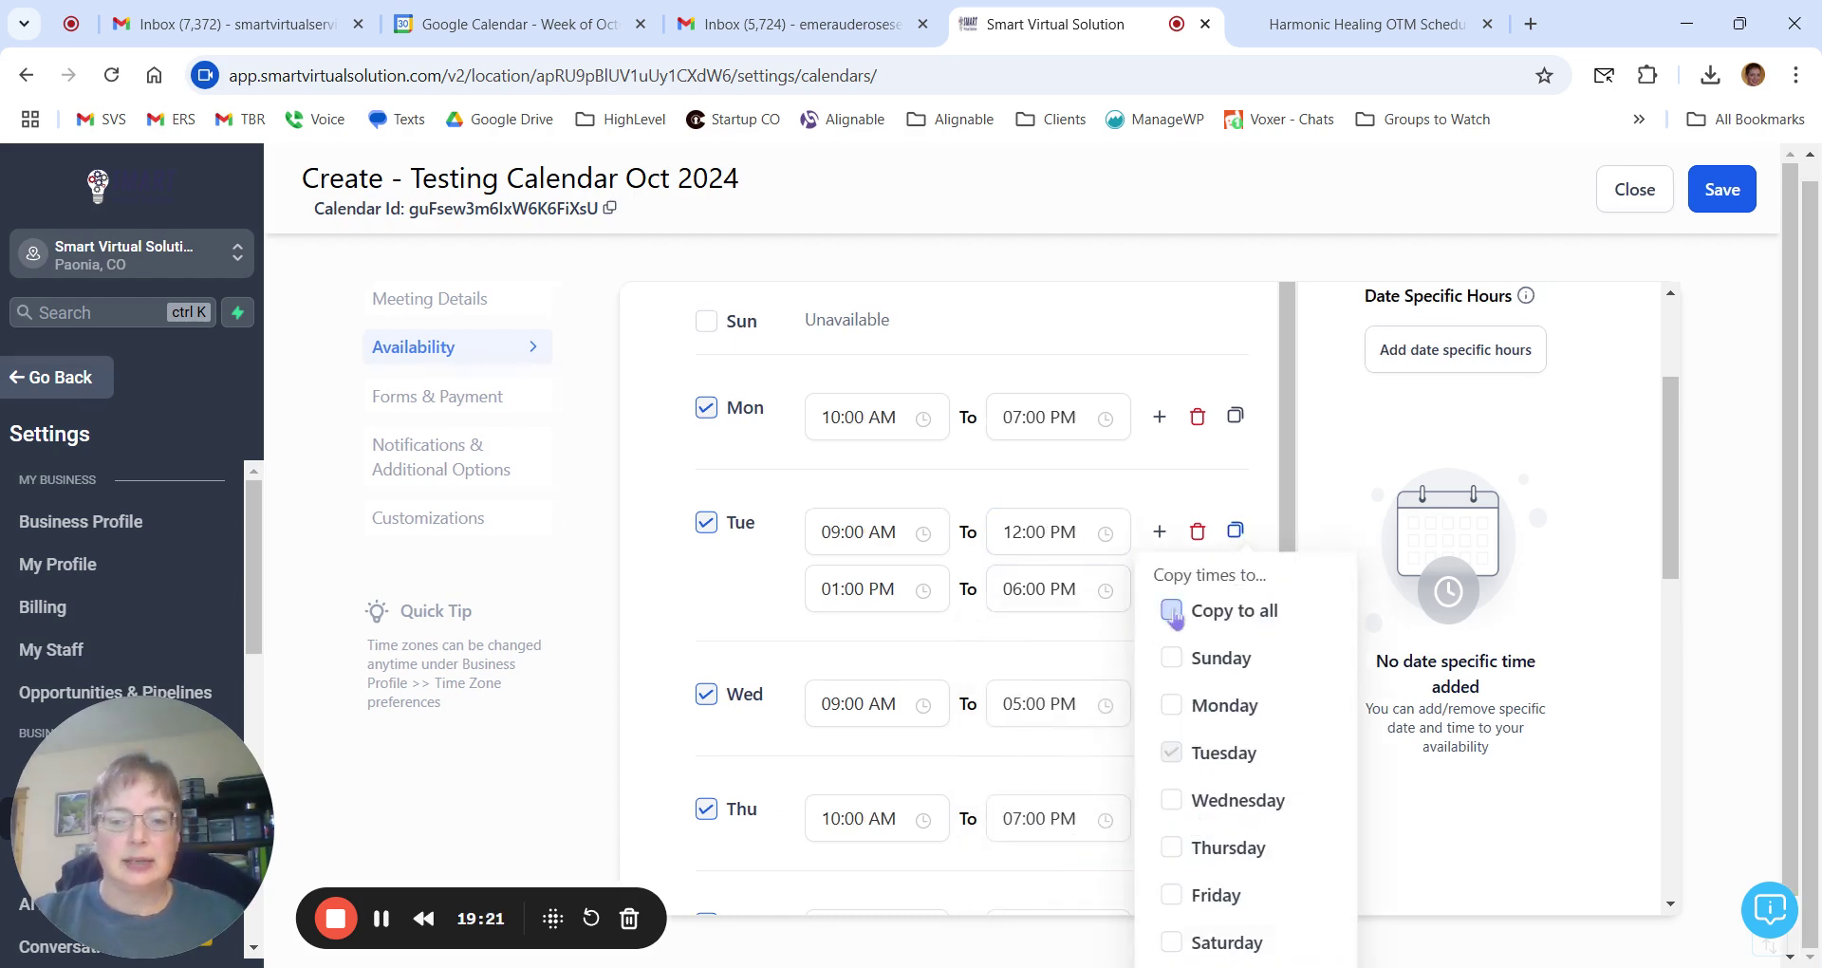
Copy Tuesday's split hours to all days except Sunday and Saturday.
click(1174, 612)
click(1173, 659)
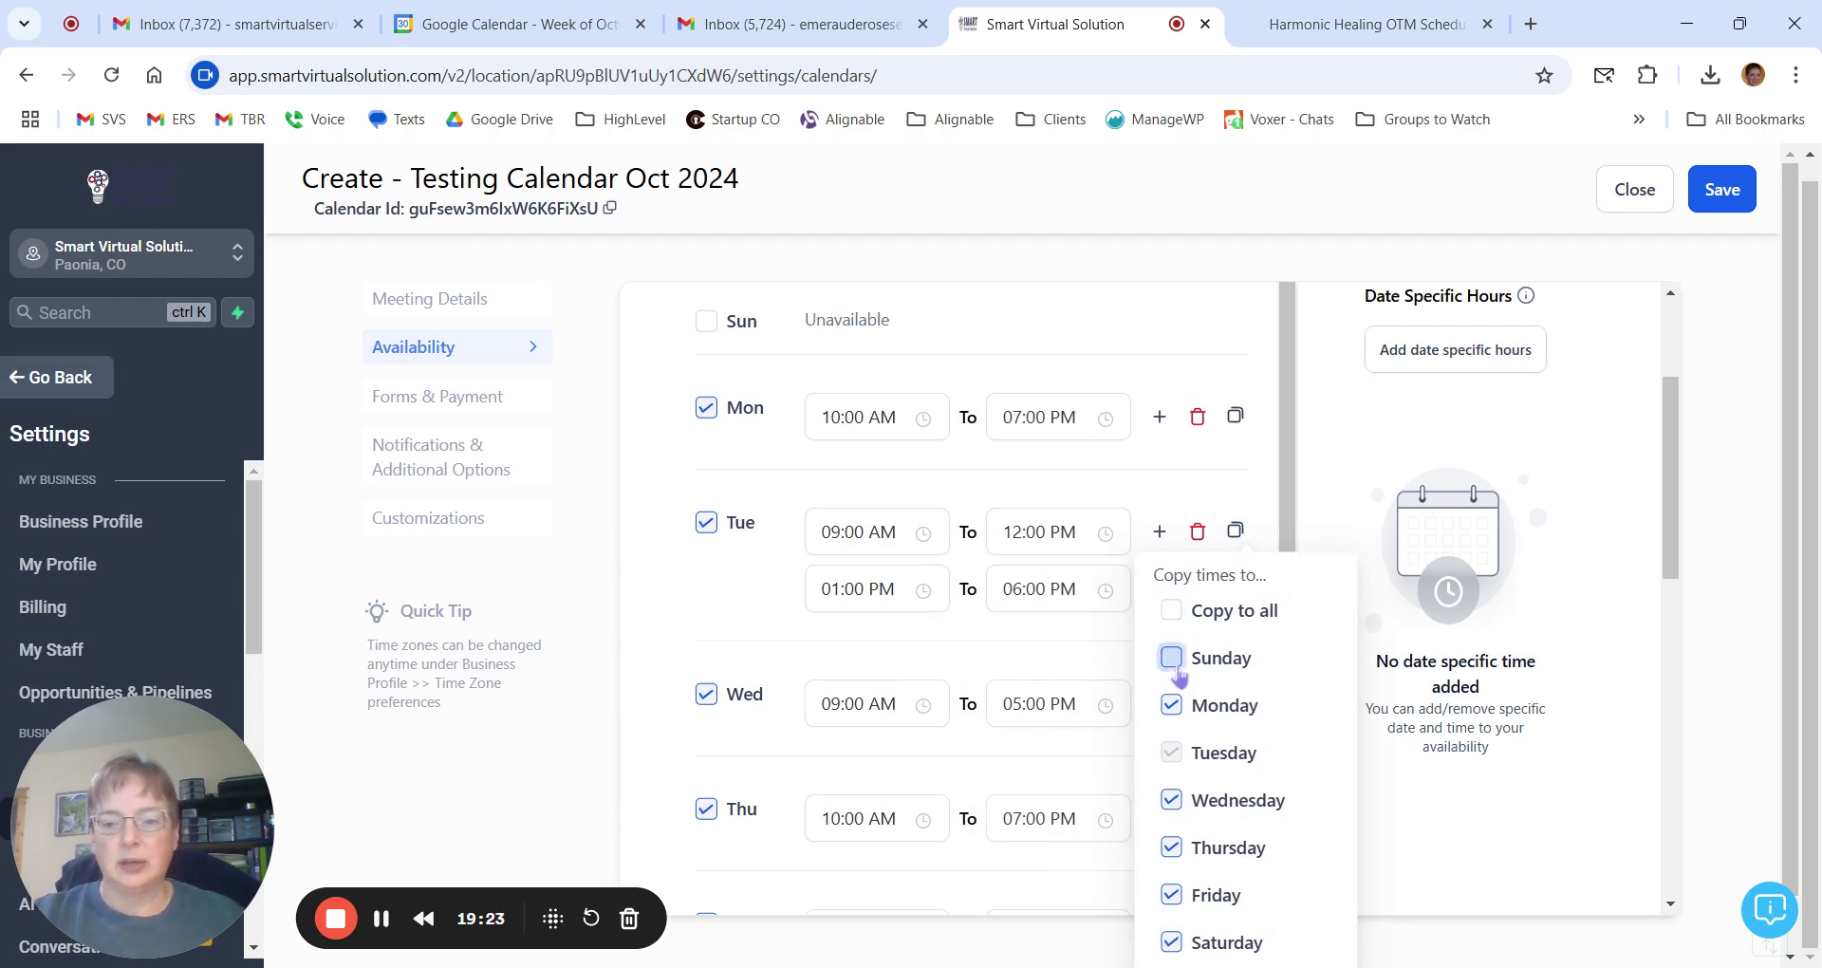
scroll(1177, 674, down, 1)
click(1171, 882)
click(1243, 940)
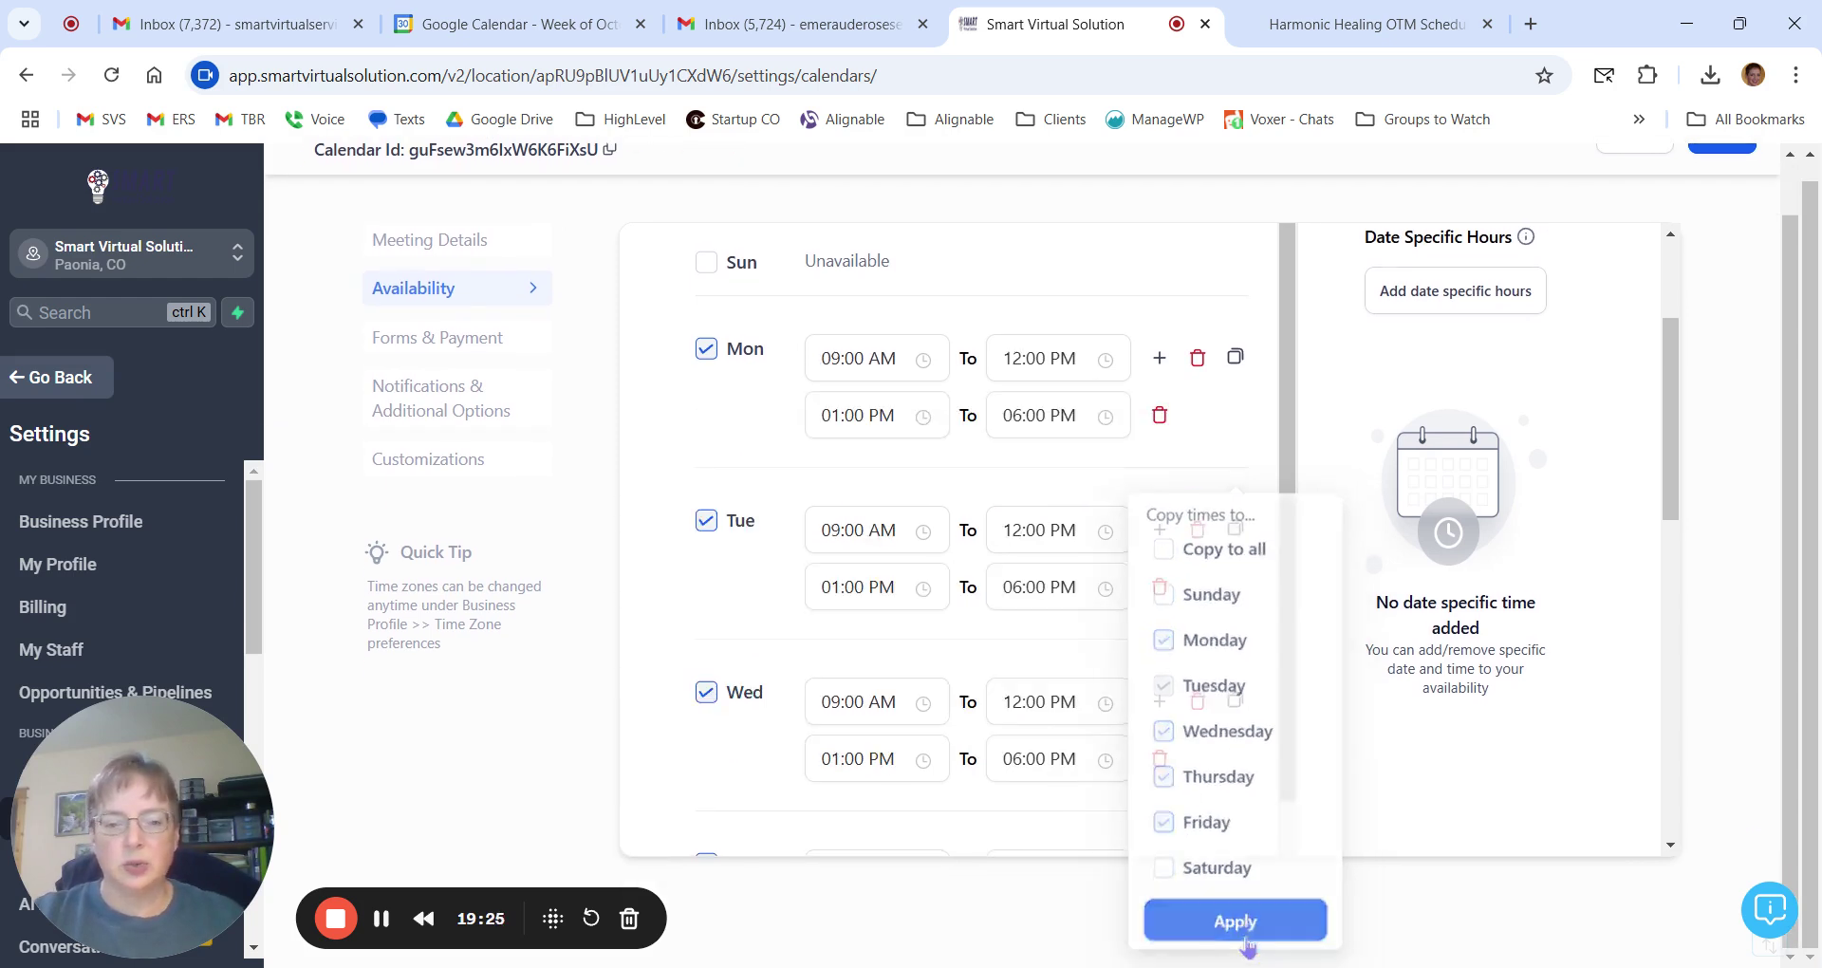
Scroll through the weekly hours to check Monday–Friday now share the split schedule.
scroll(1234, 935, up, 3)
scroll(1149, 702, up, 1)
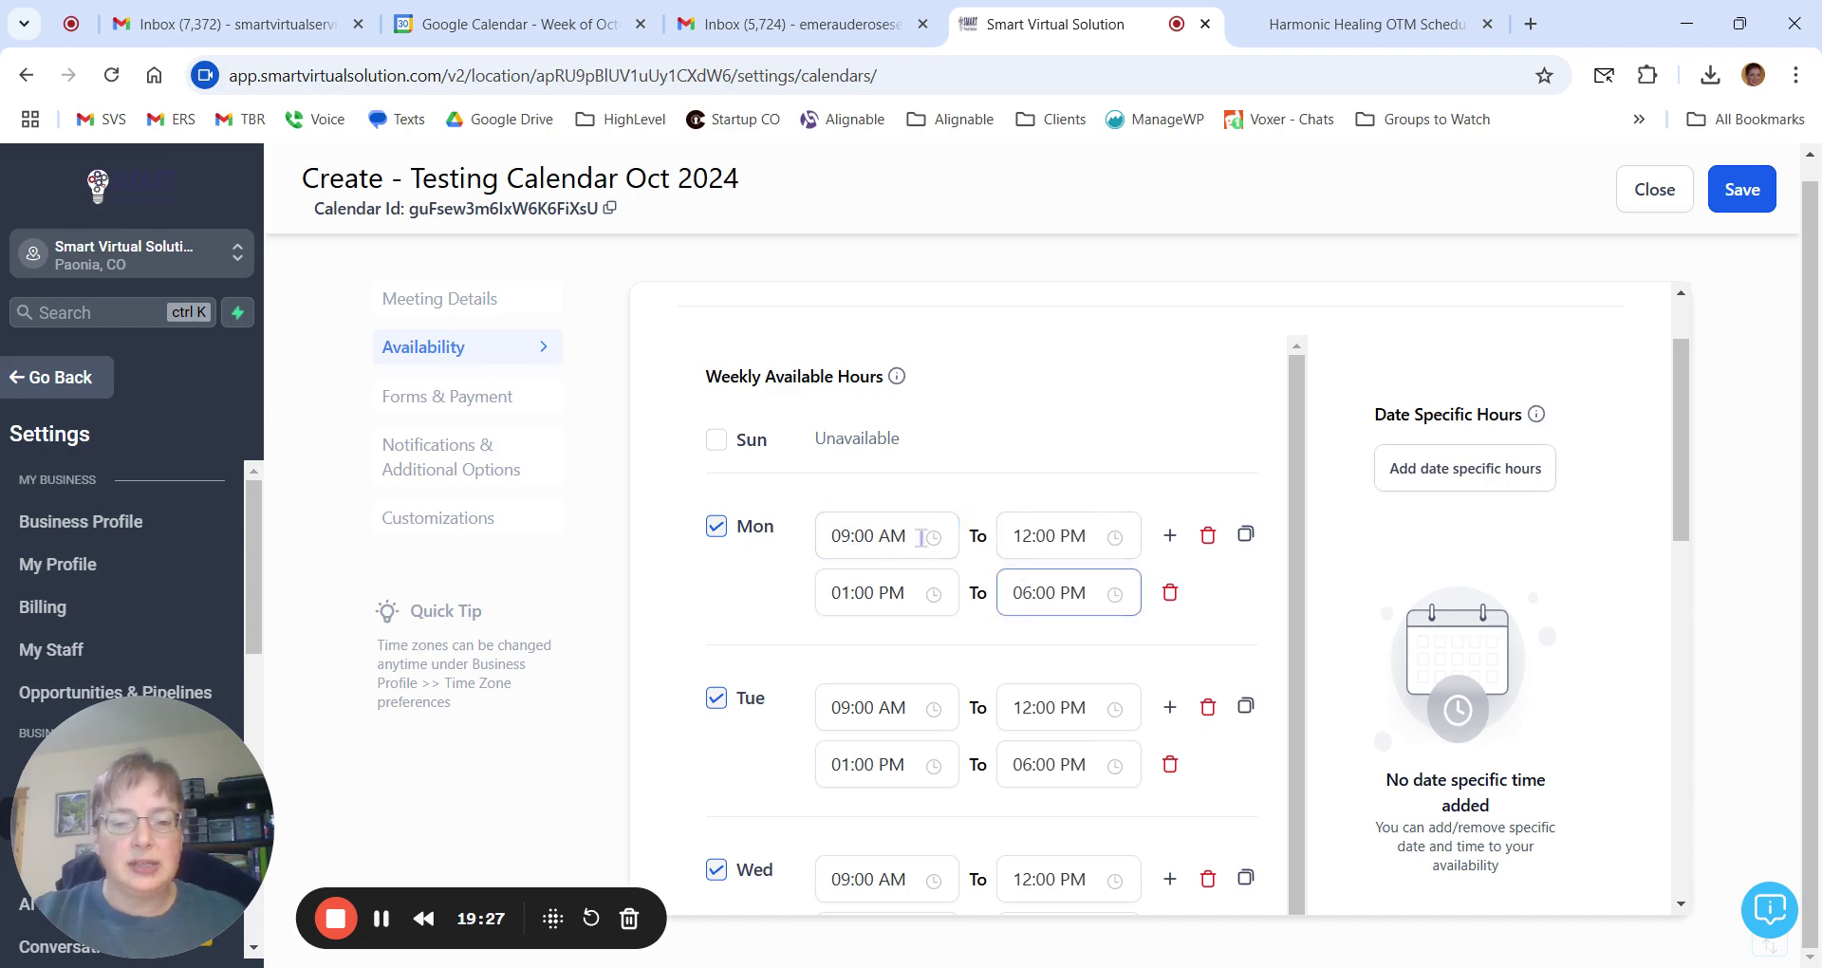
scroll(987, 513, down, 2)
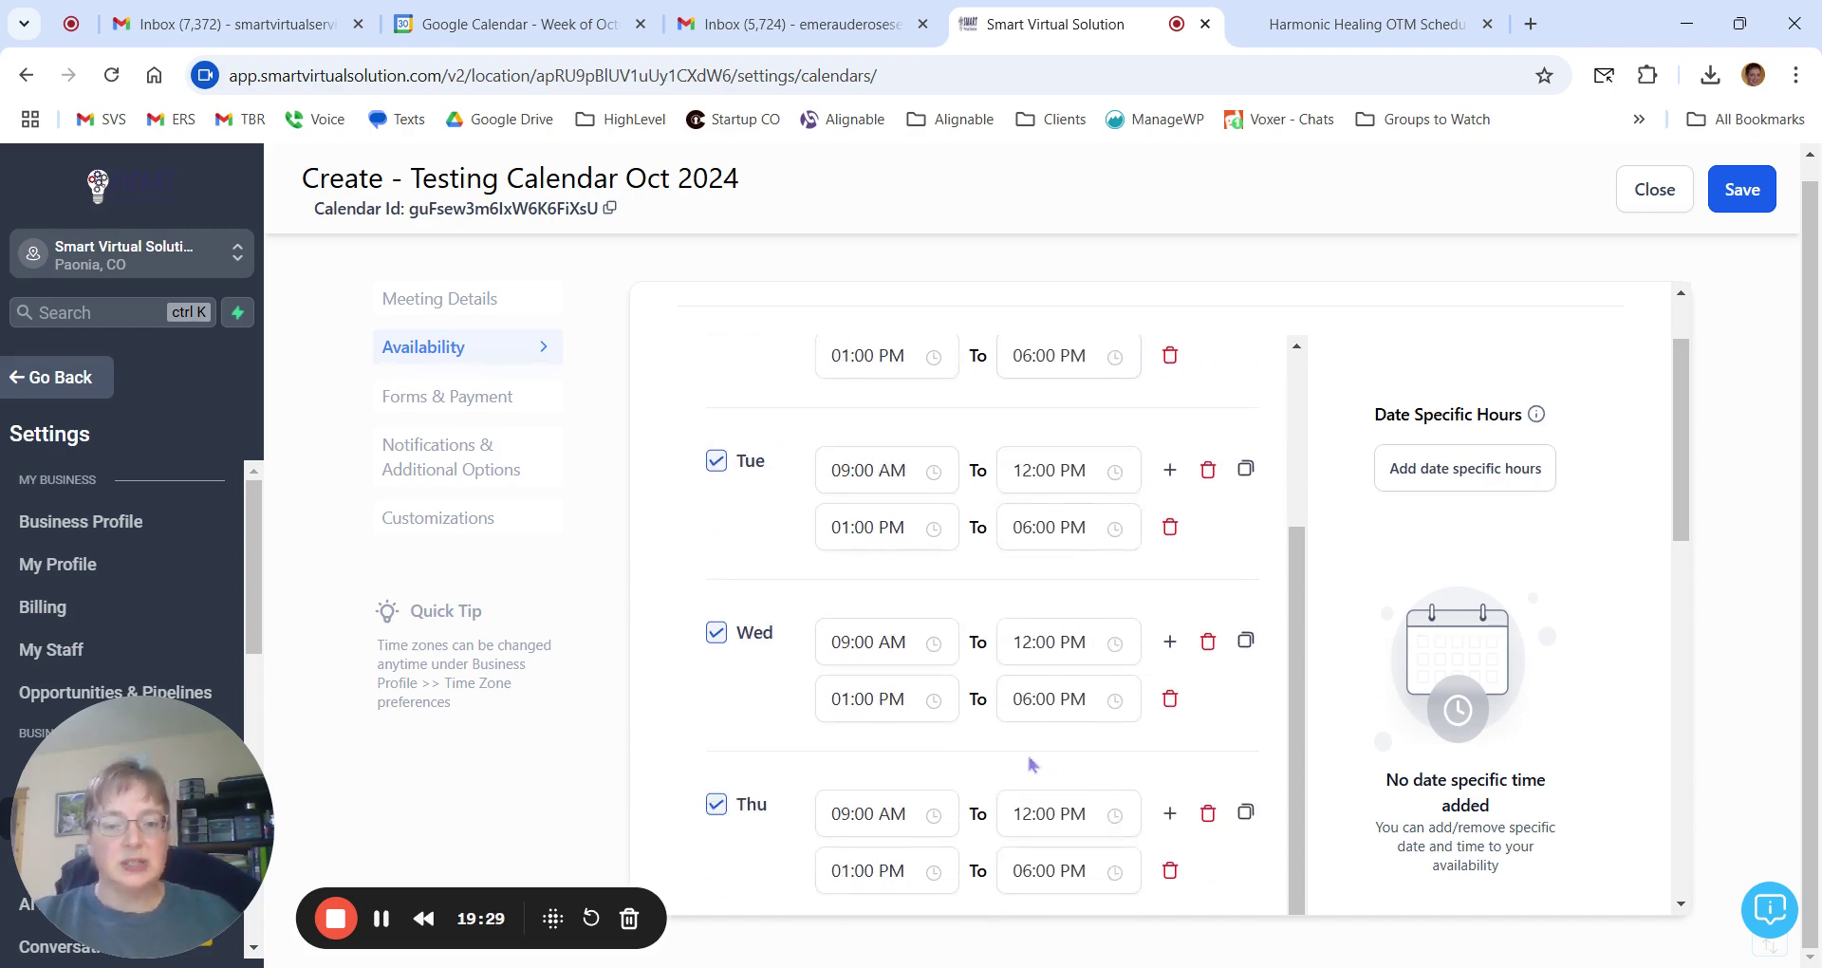
scroll(997, 655, down, 5)
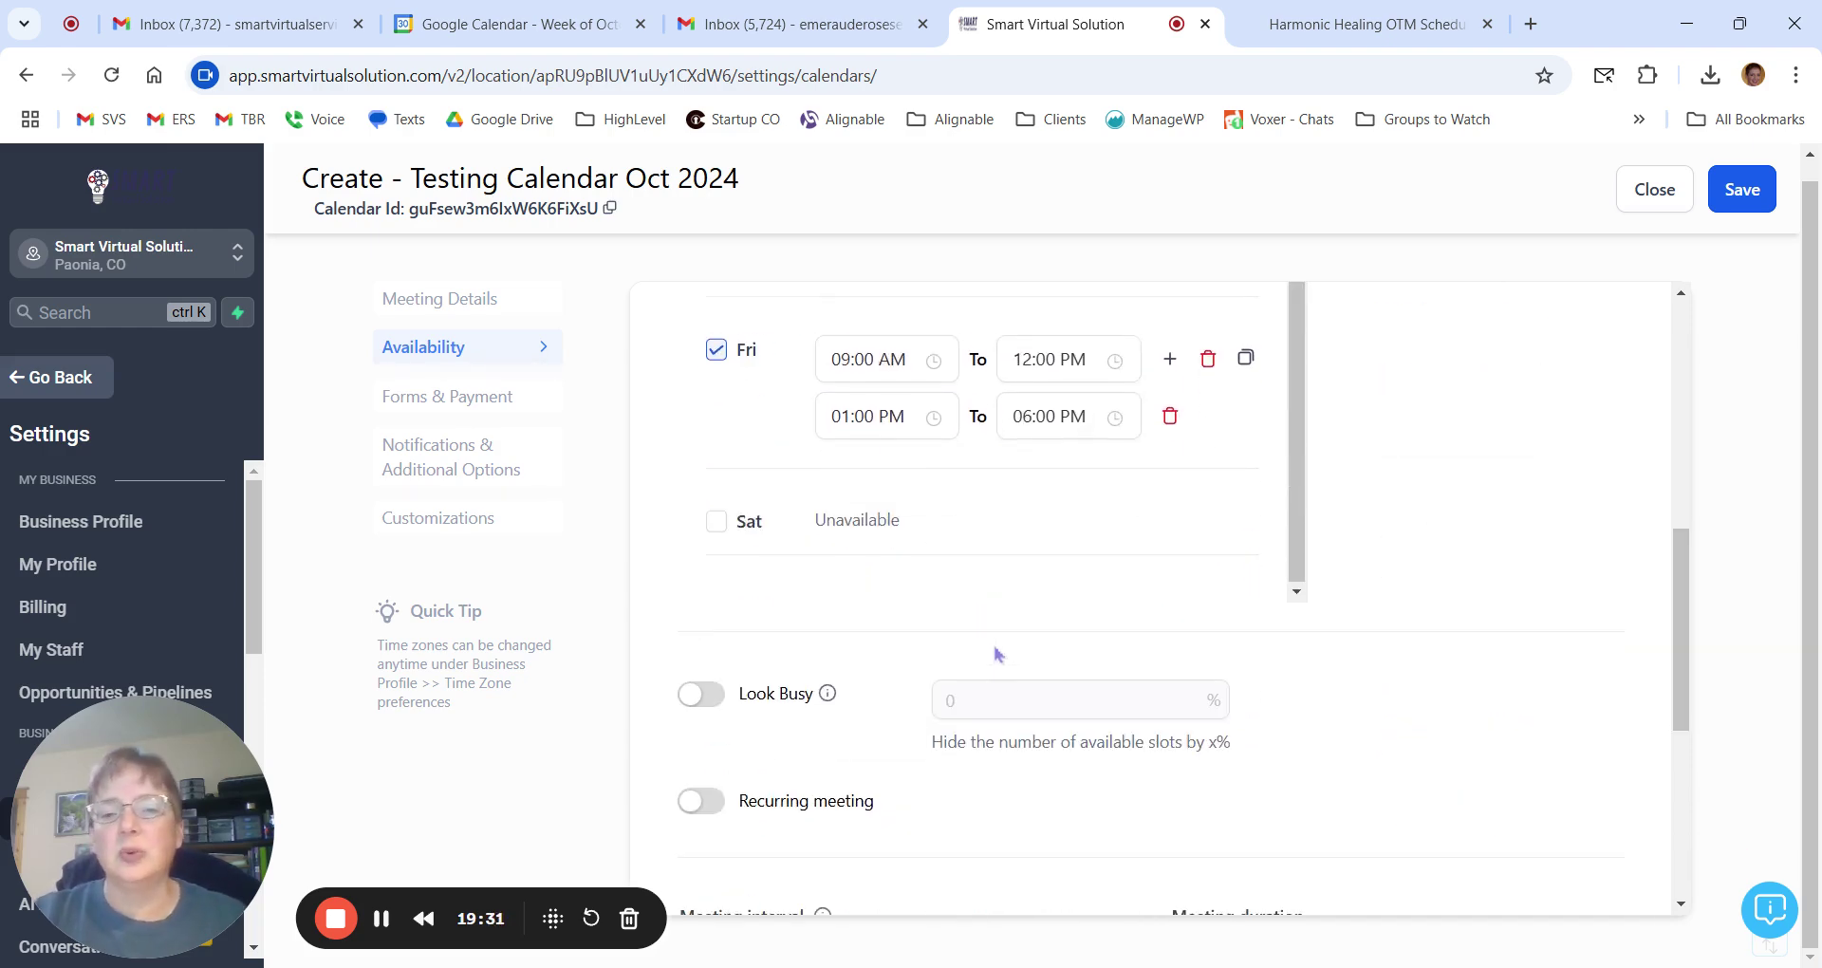
scroll(999, 654, up, 4)
scroll(1006, 626, up, 1)
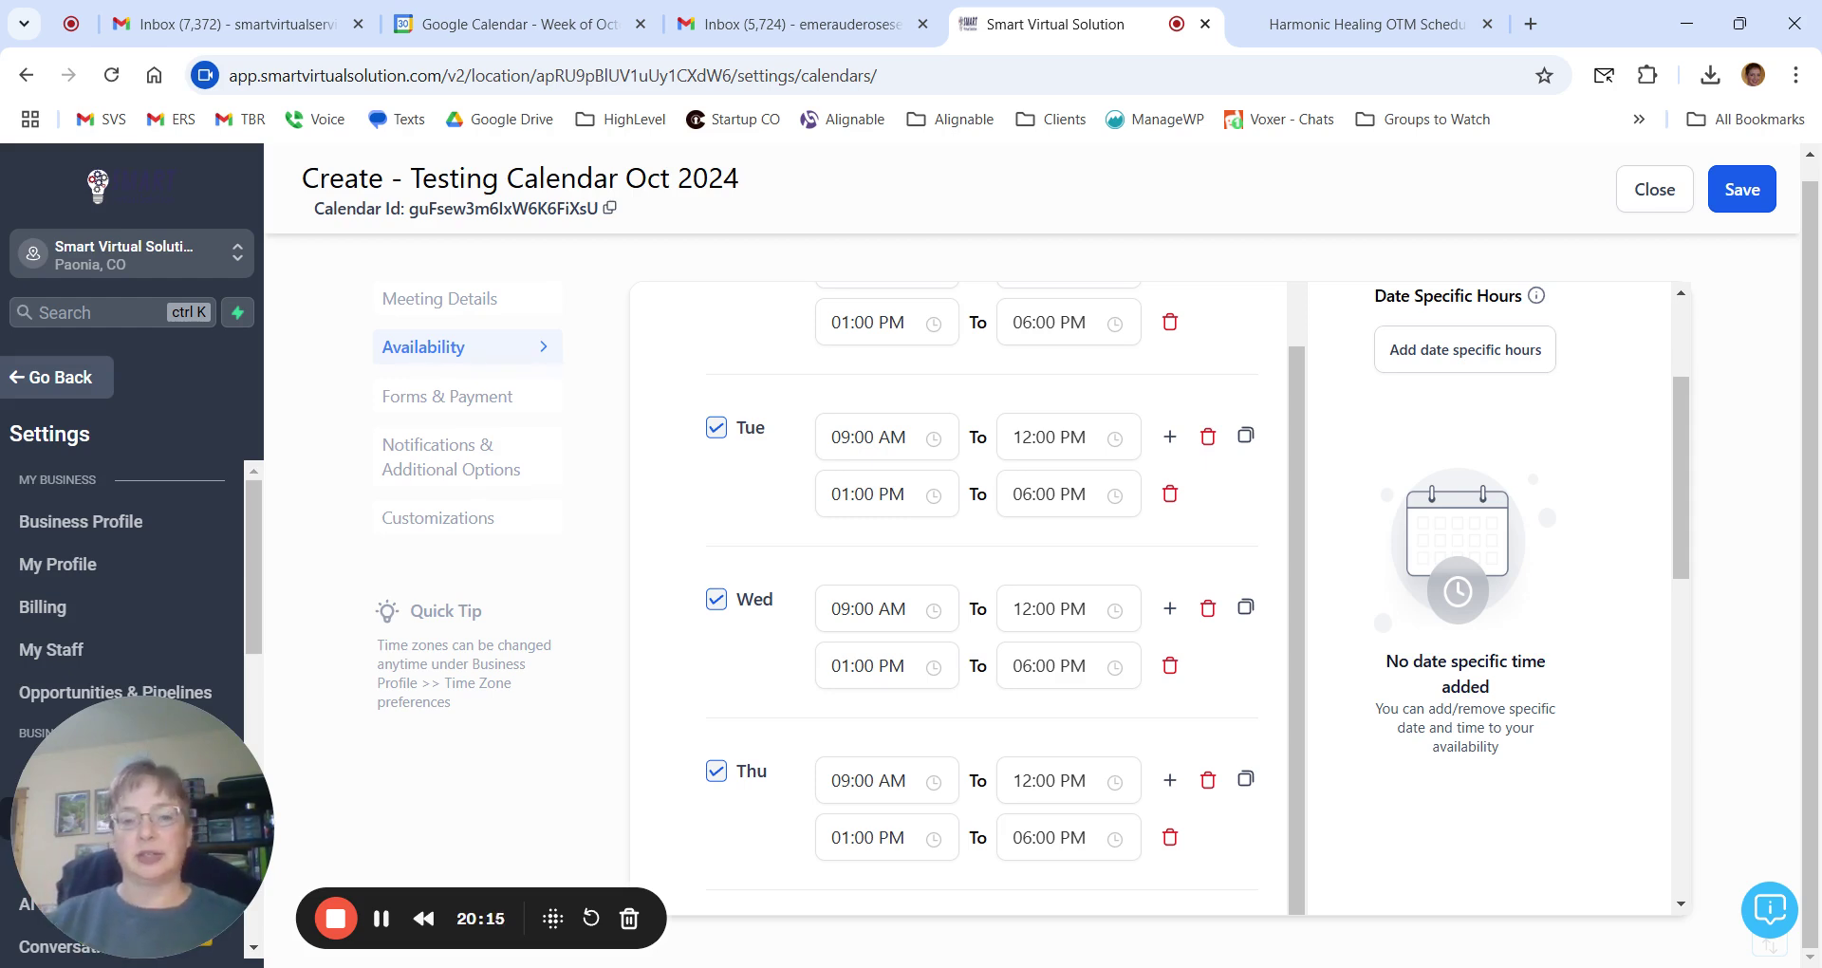
click(512, 24)
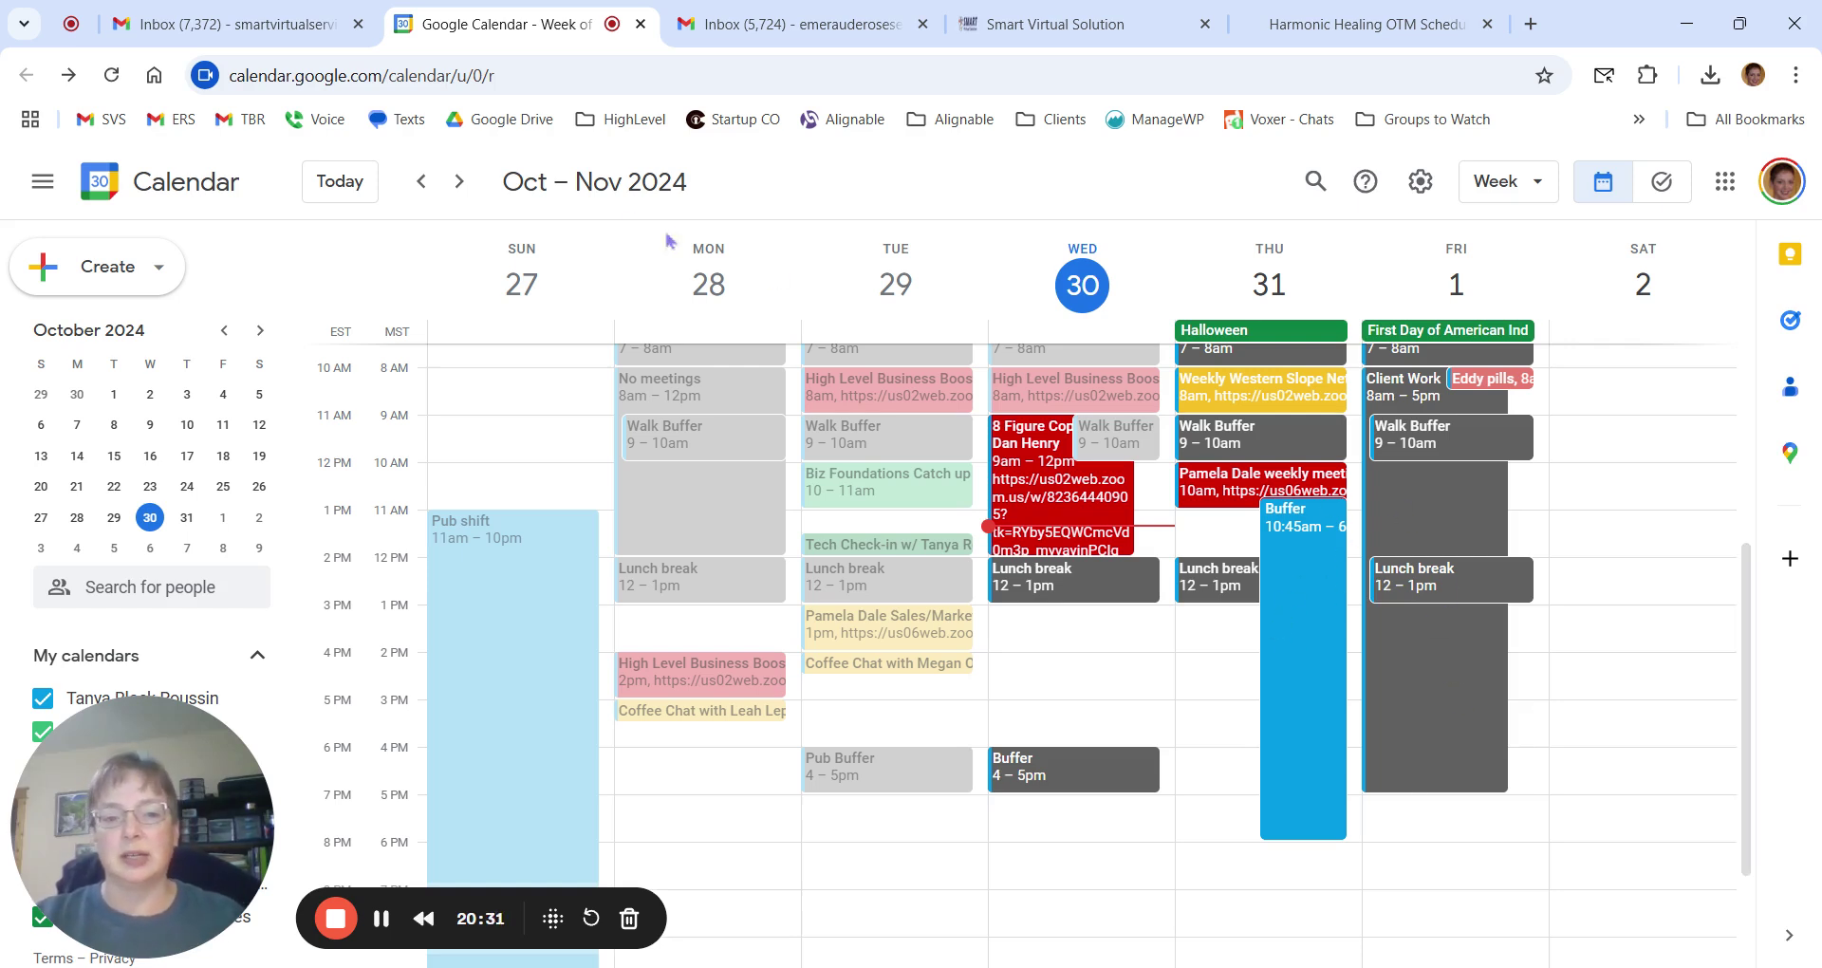
click(460, 182)
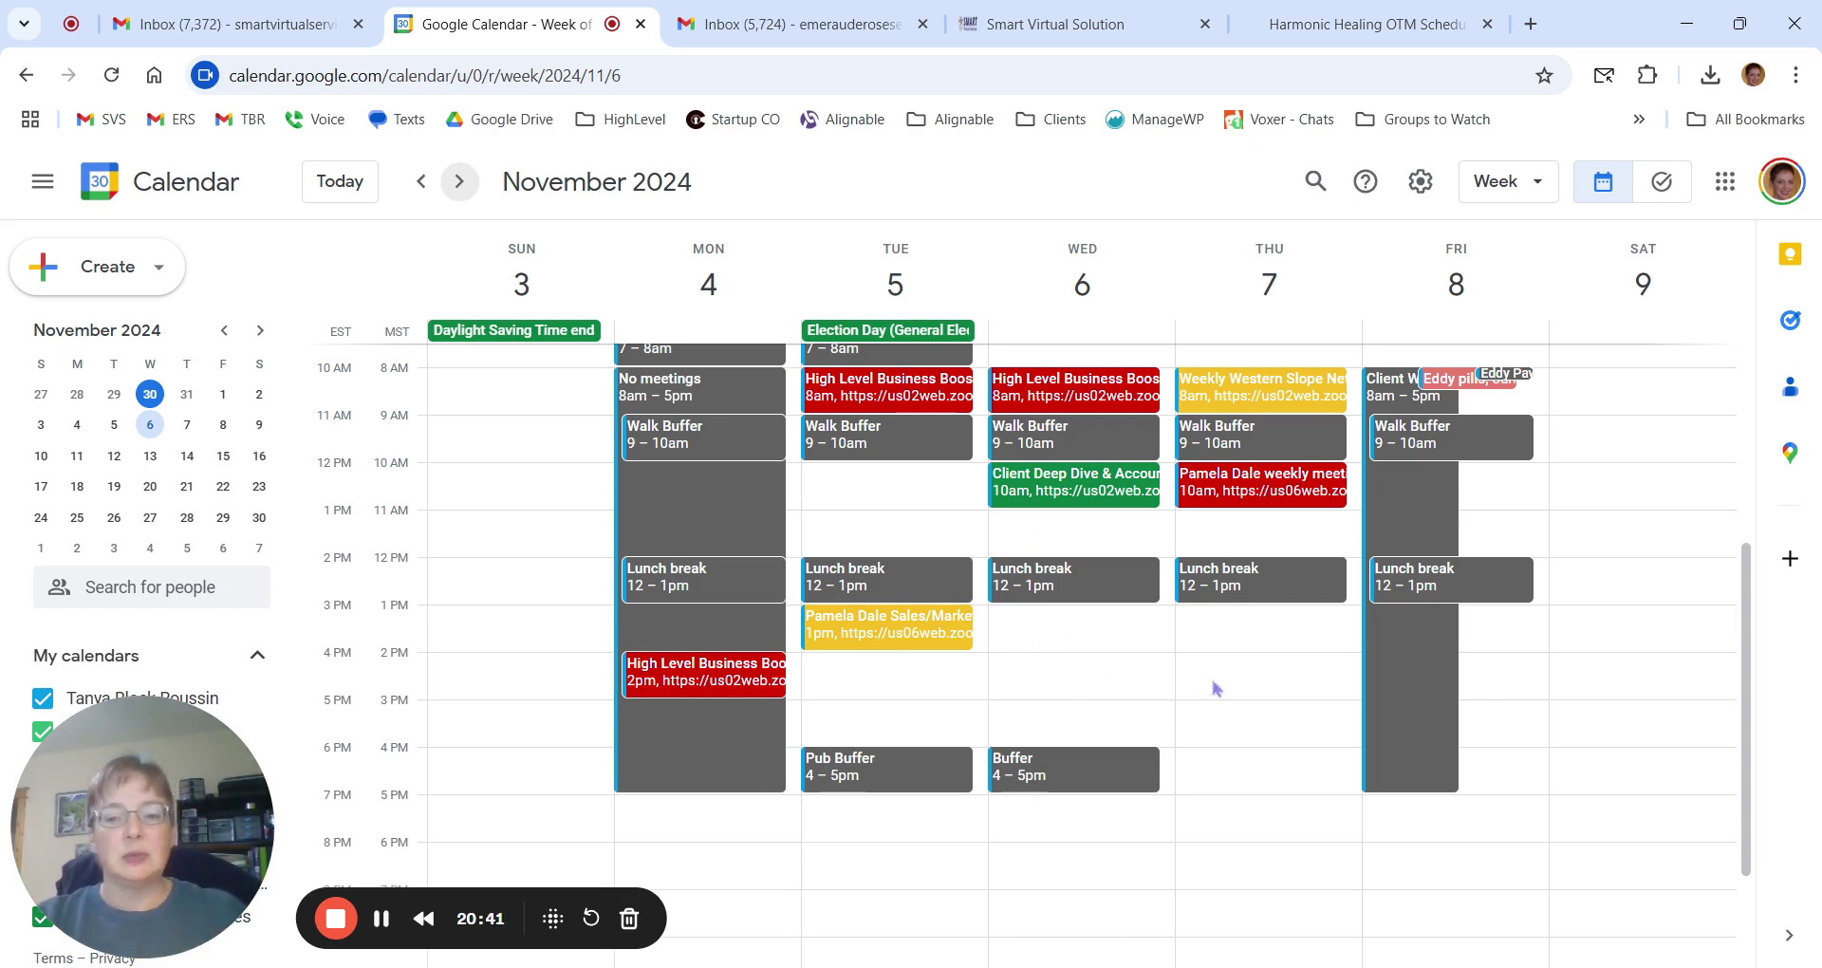
click(1411, 670)
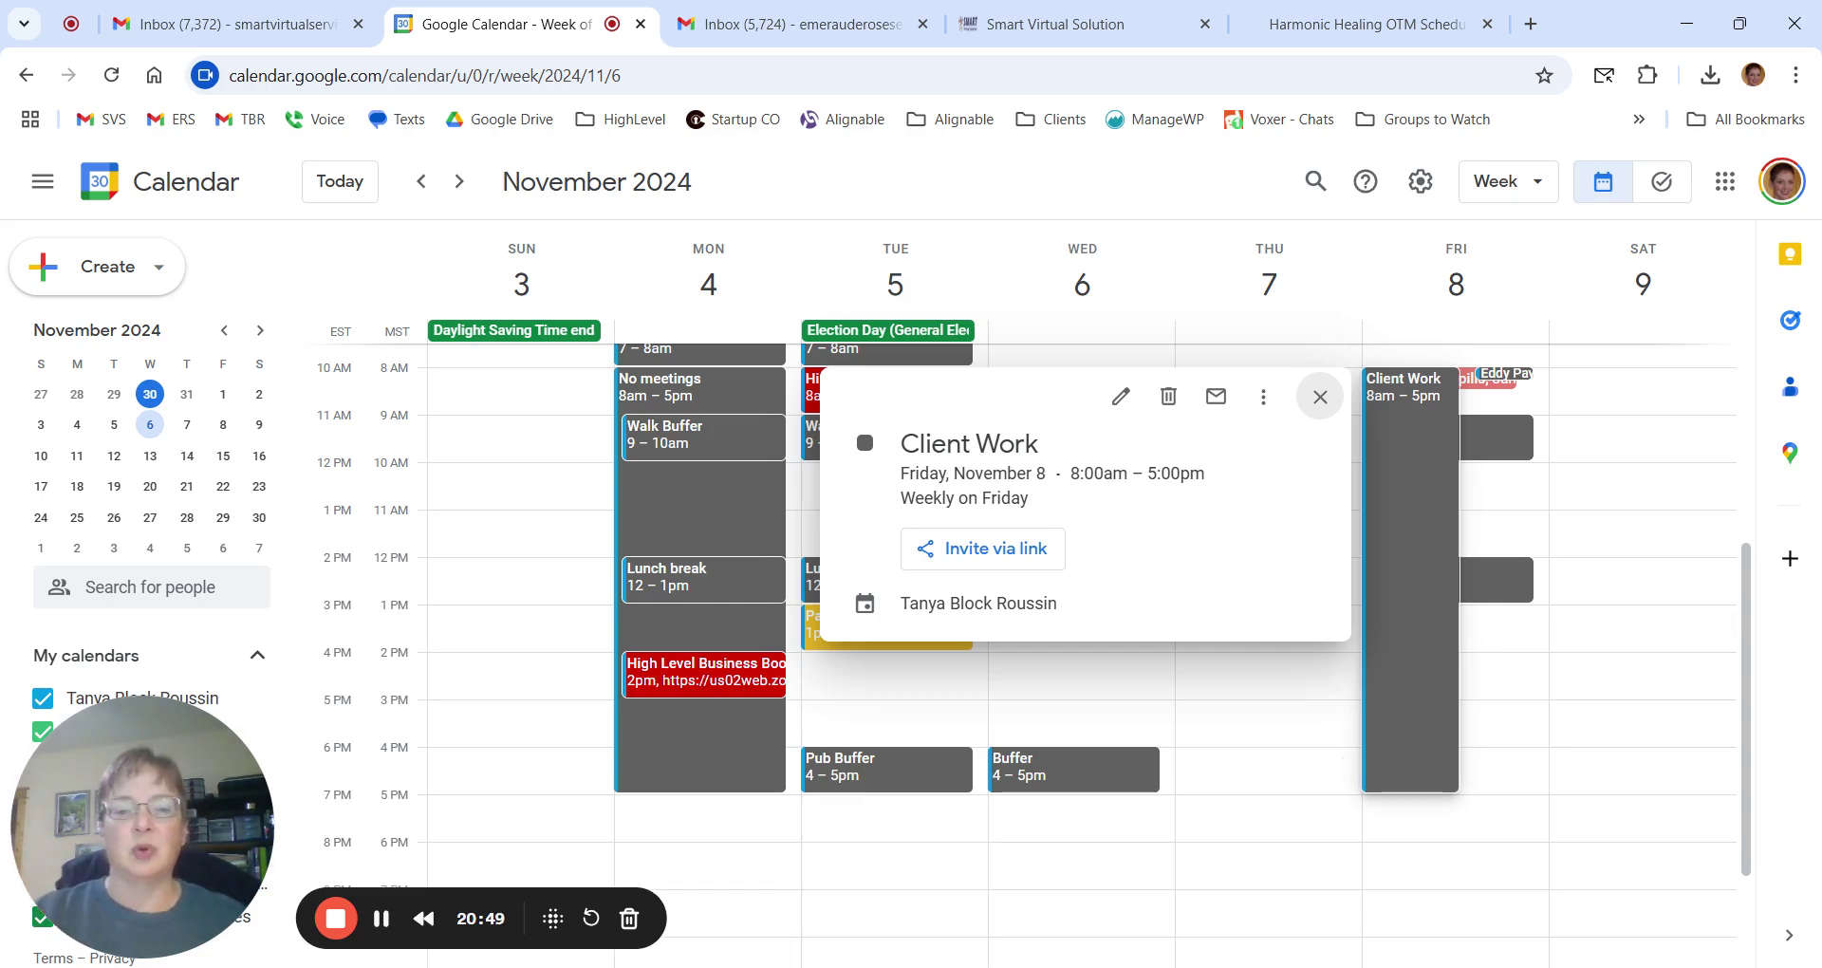
click(1319, 396)
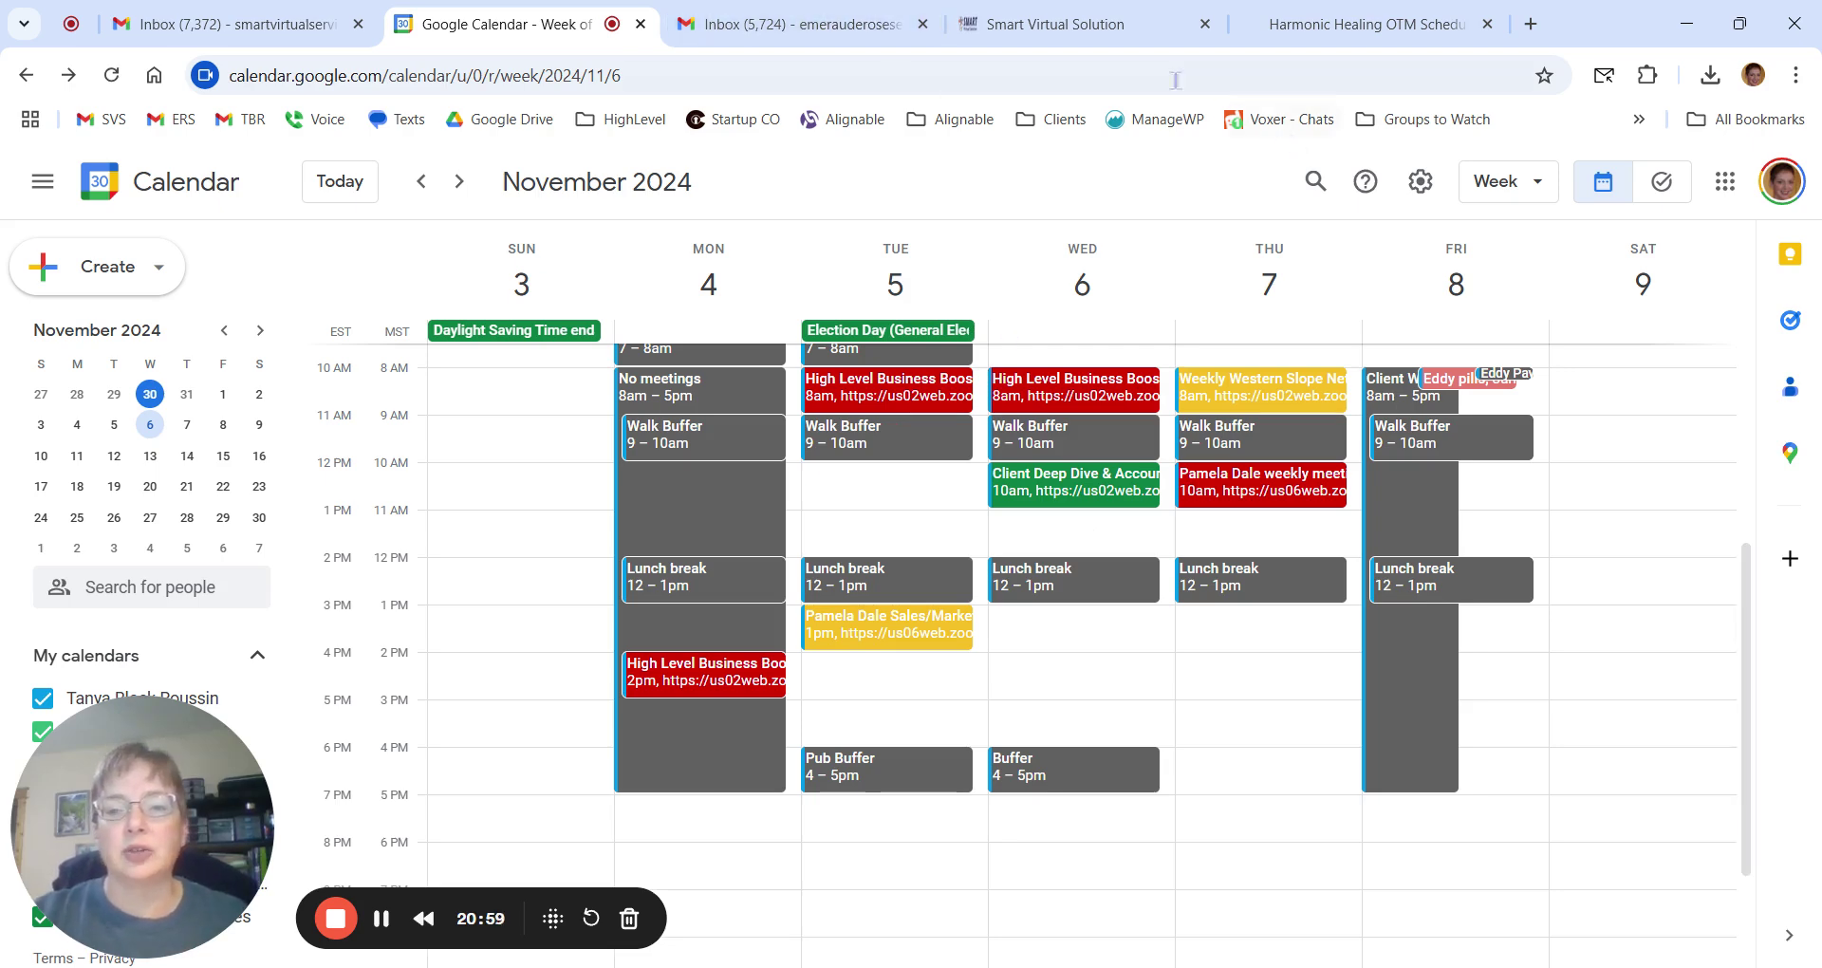
click(1054, 24)
scroll(1061, 621, down, 1)
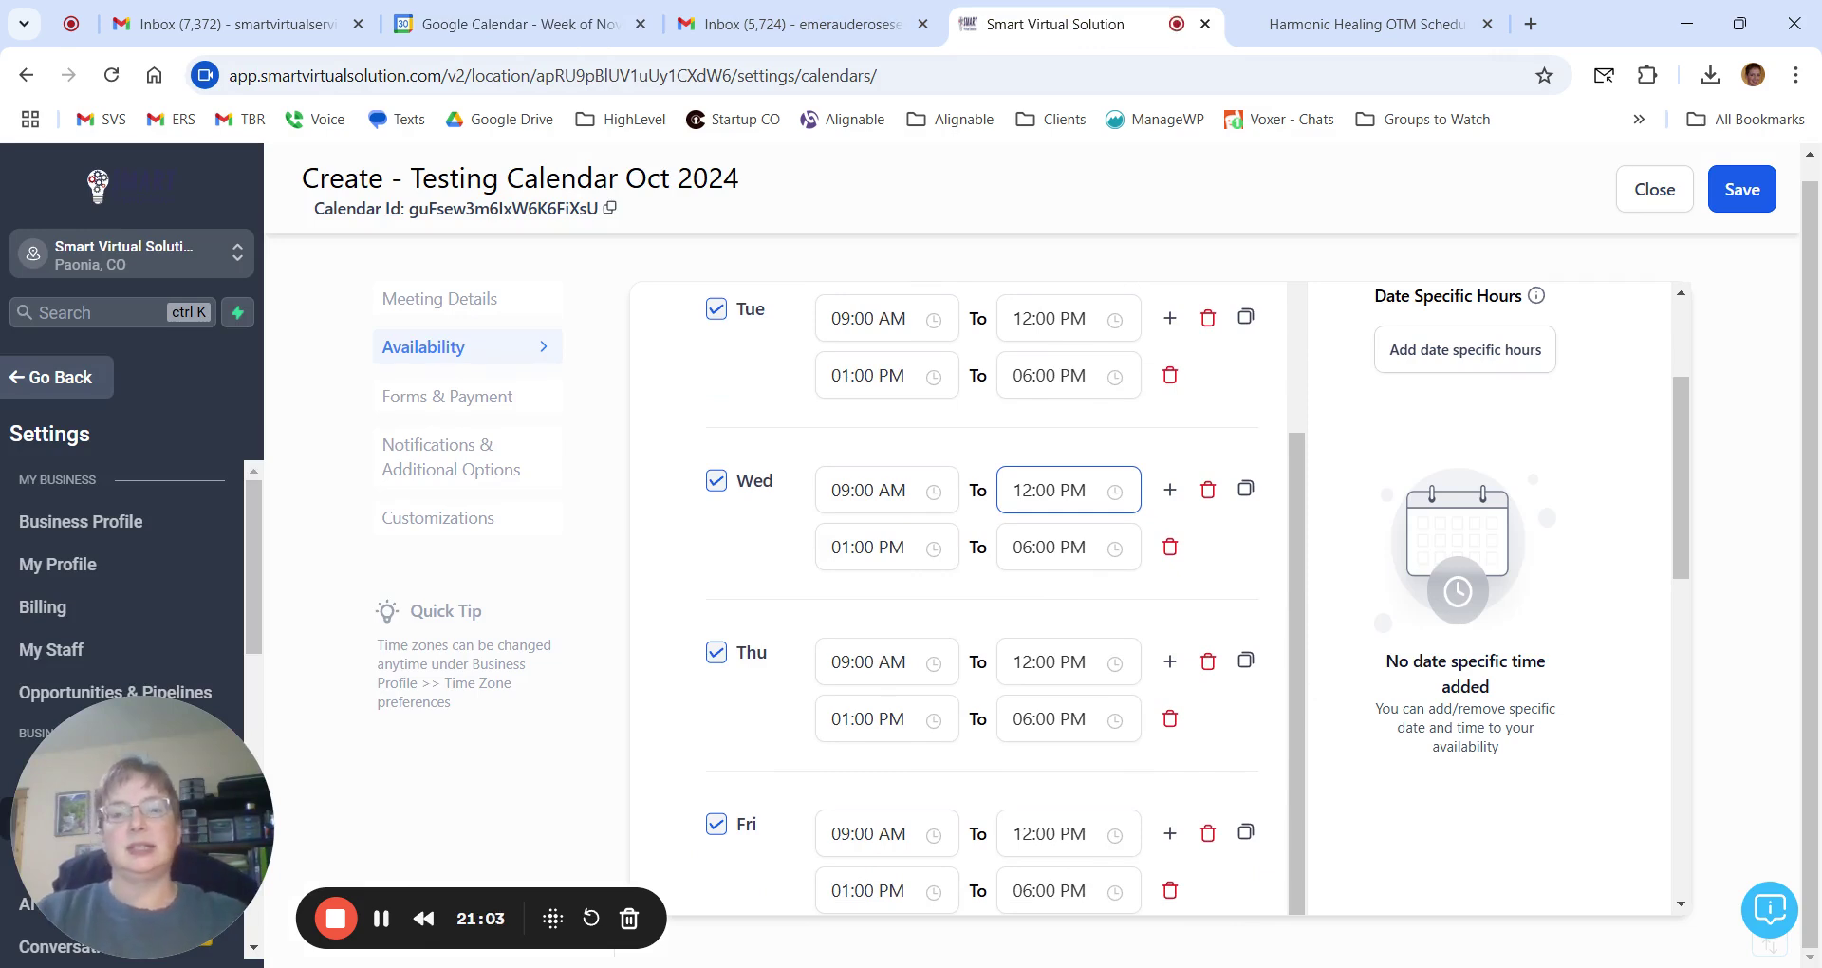
scroll(1377, 575, down, 5)
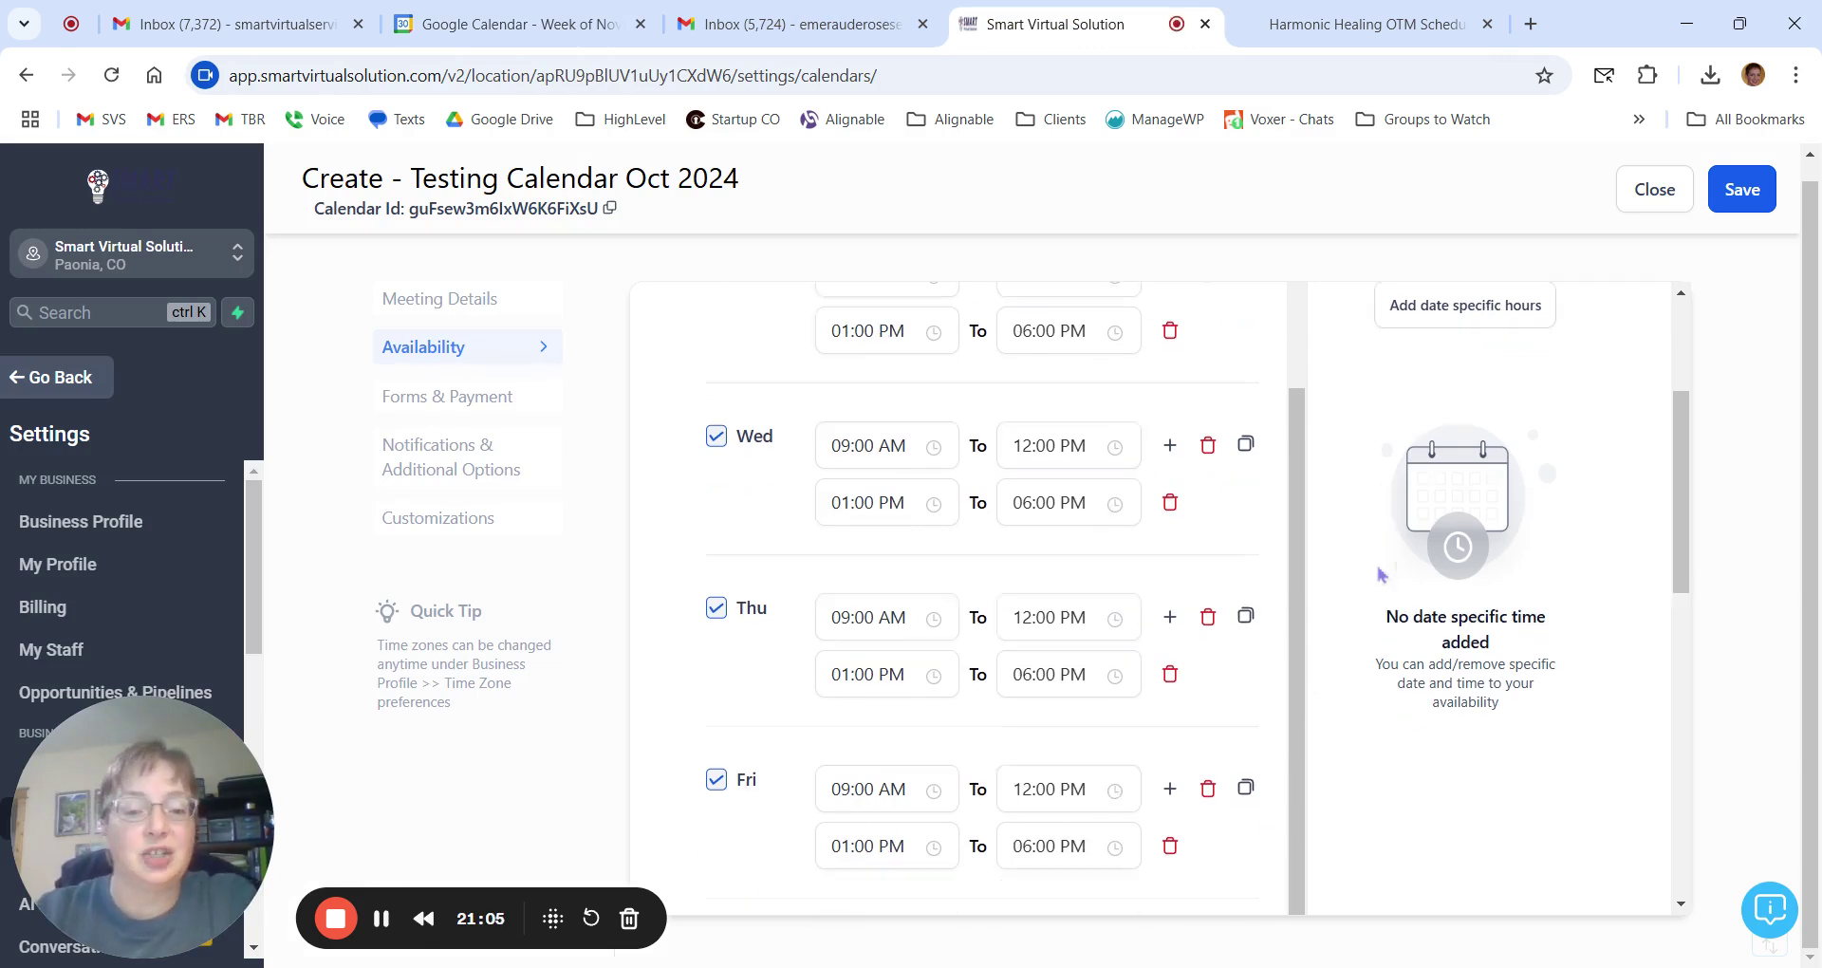
scroll(1381, 574, down, 2)
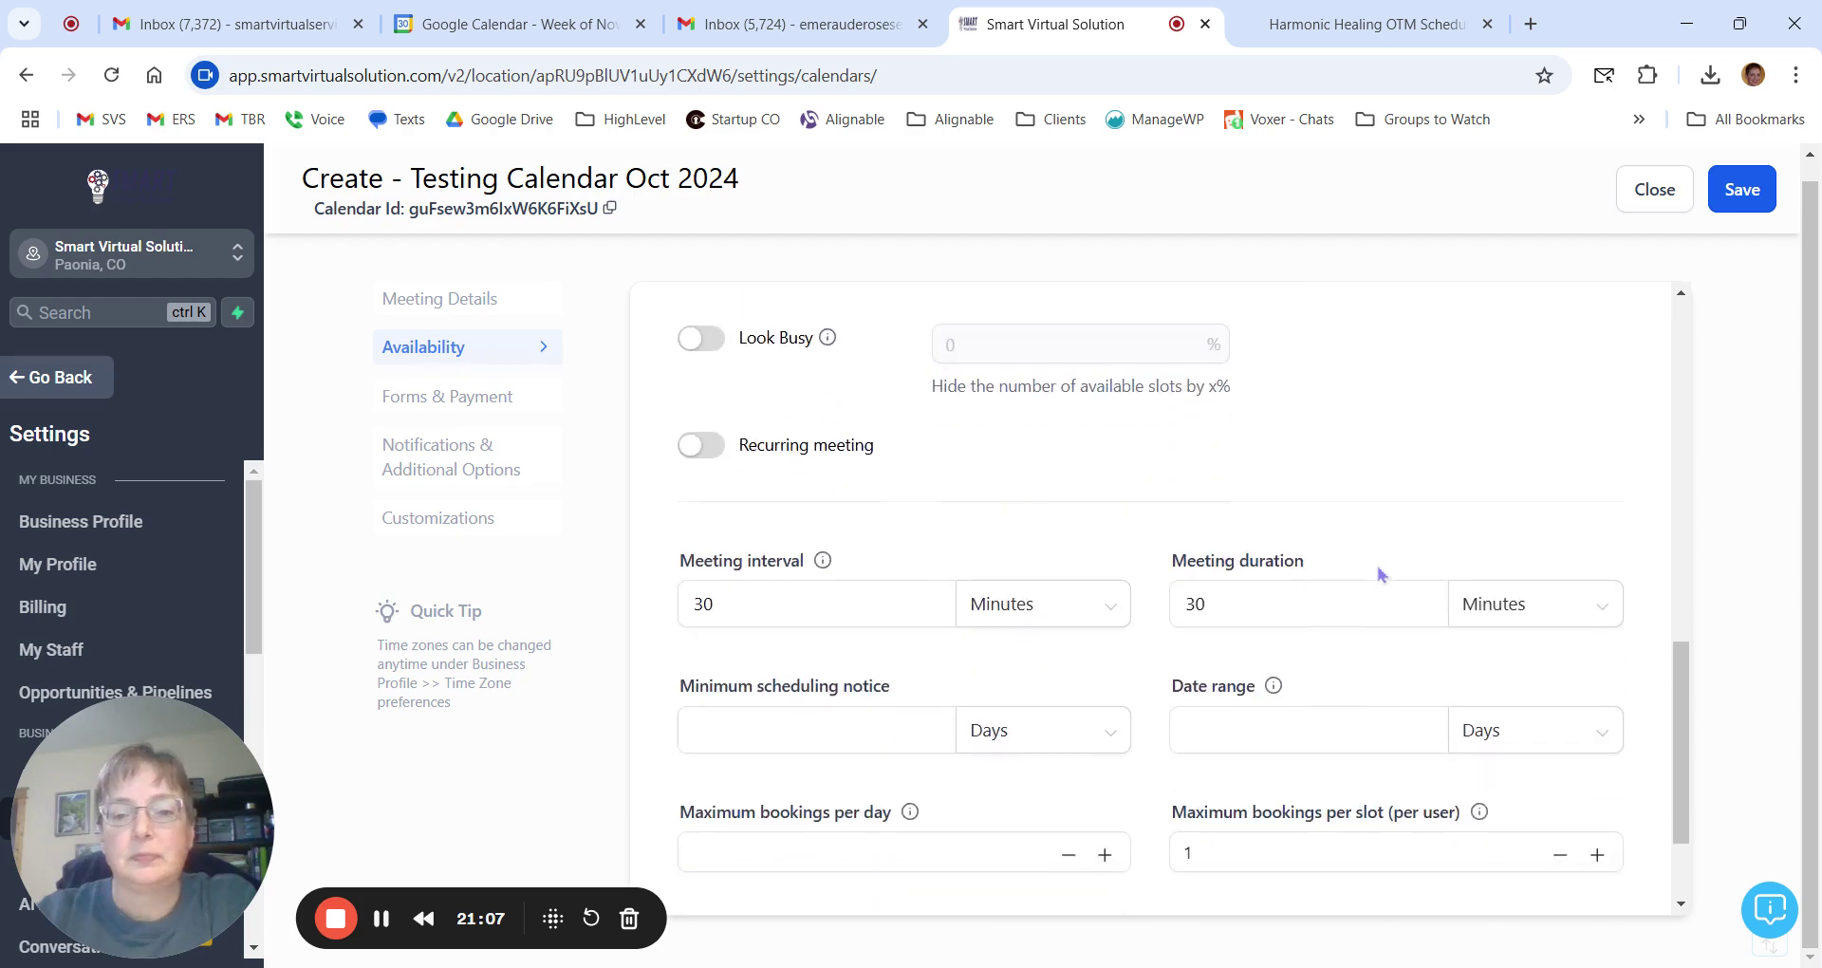
scroll(1380, 573, up, 1)
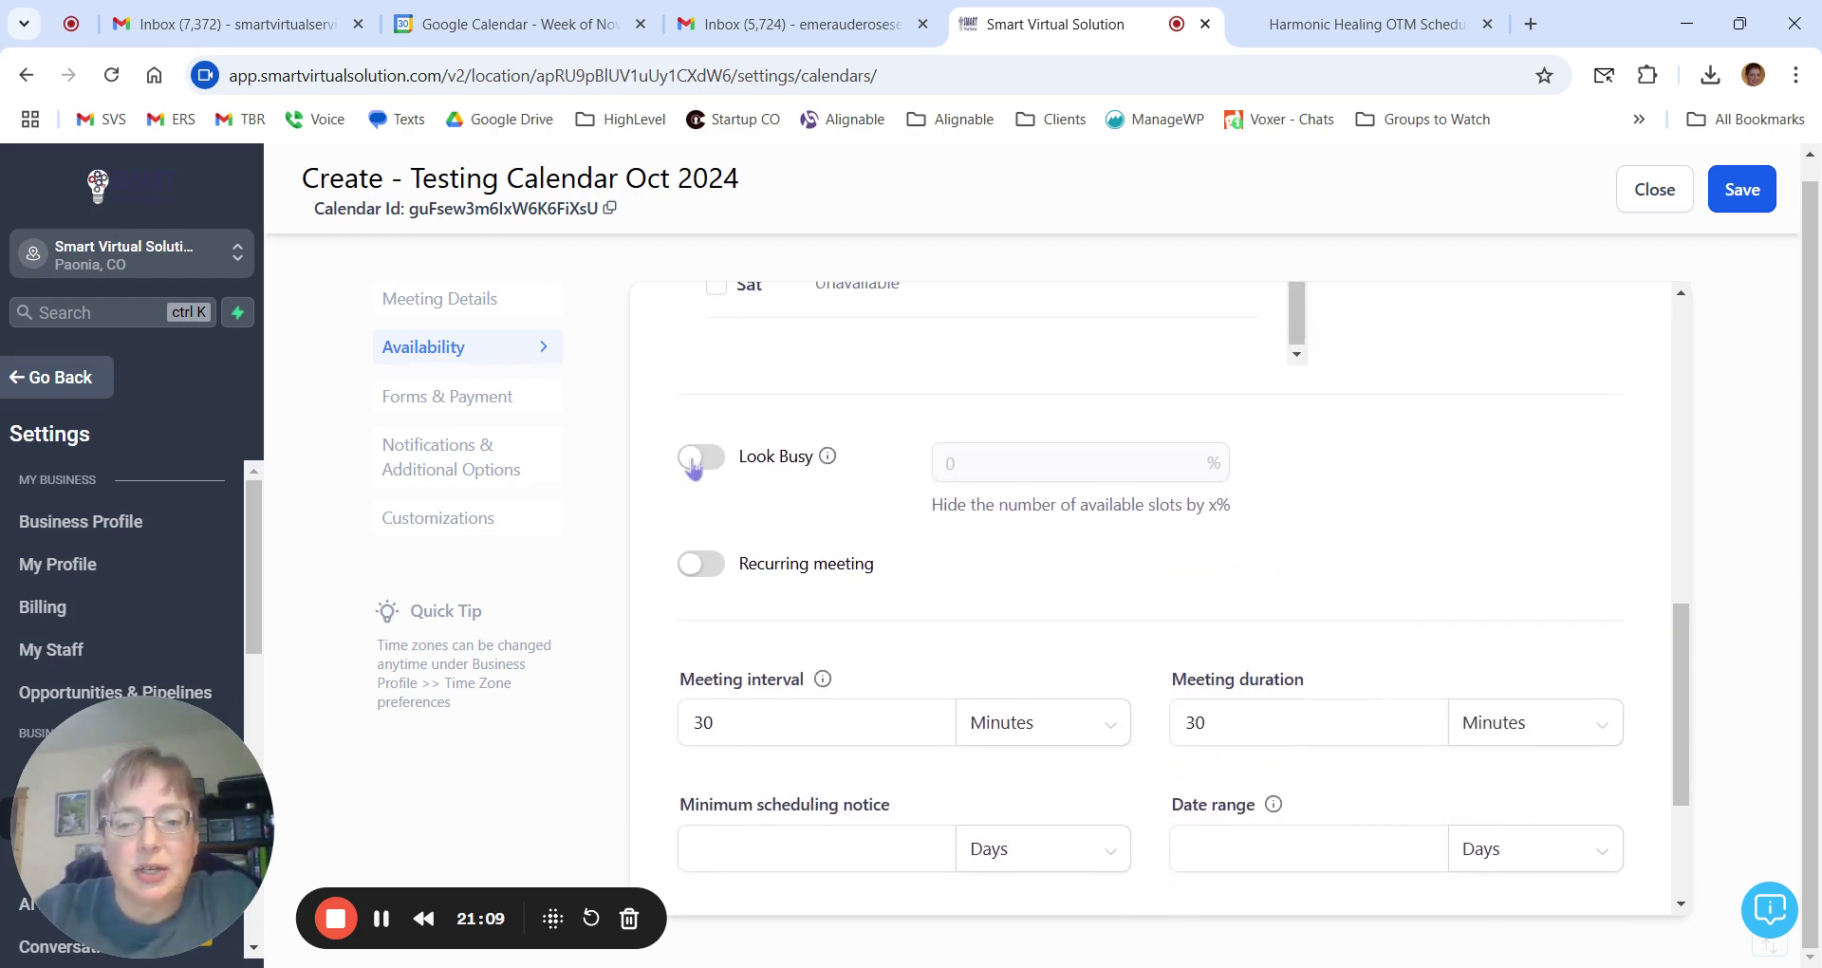
mouse_move(831, 461)
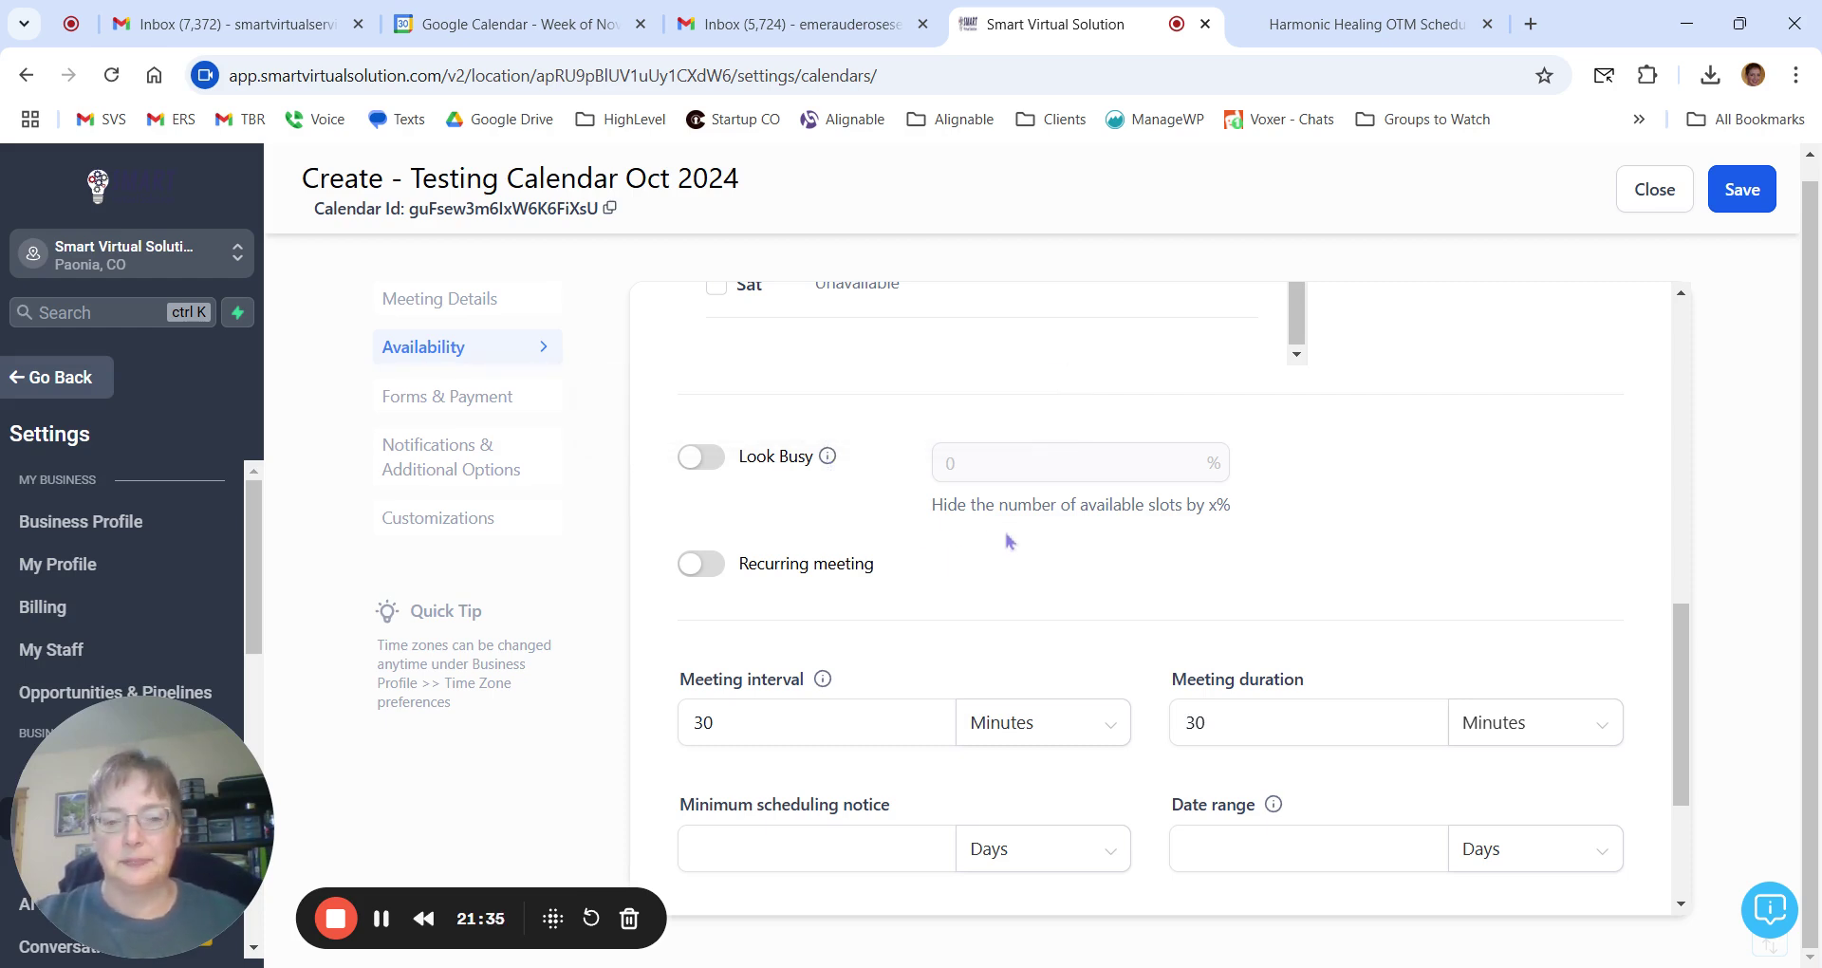
scroll(1005, 538, down, 1)
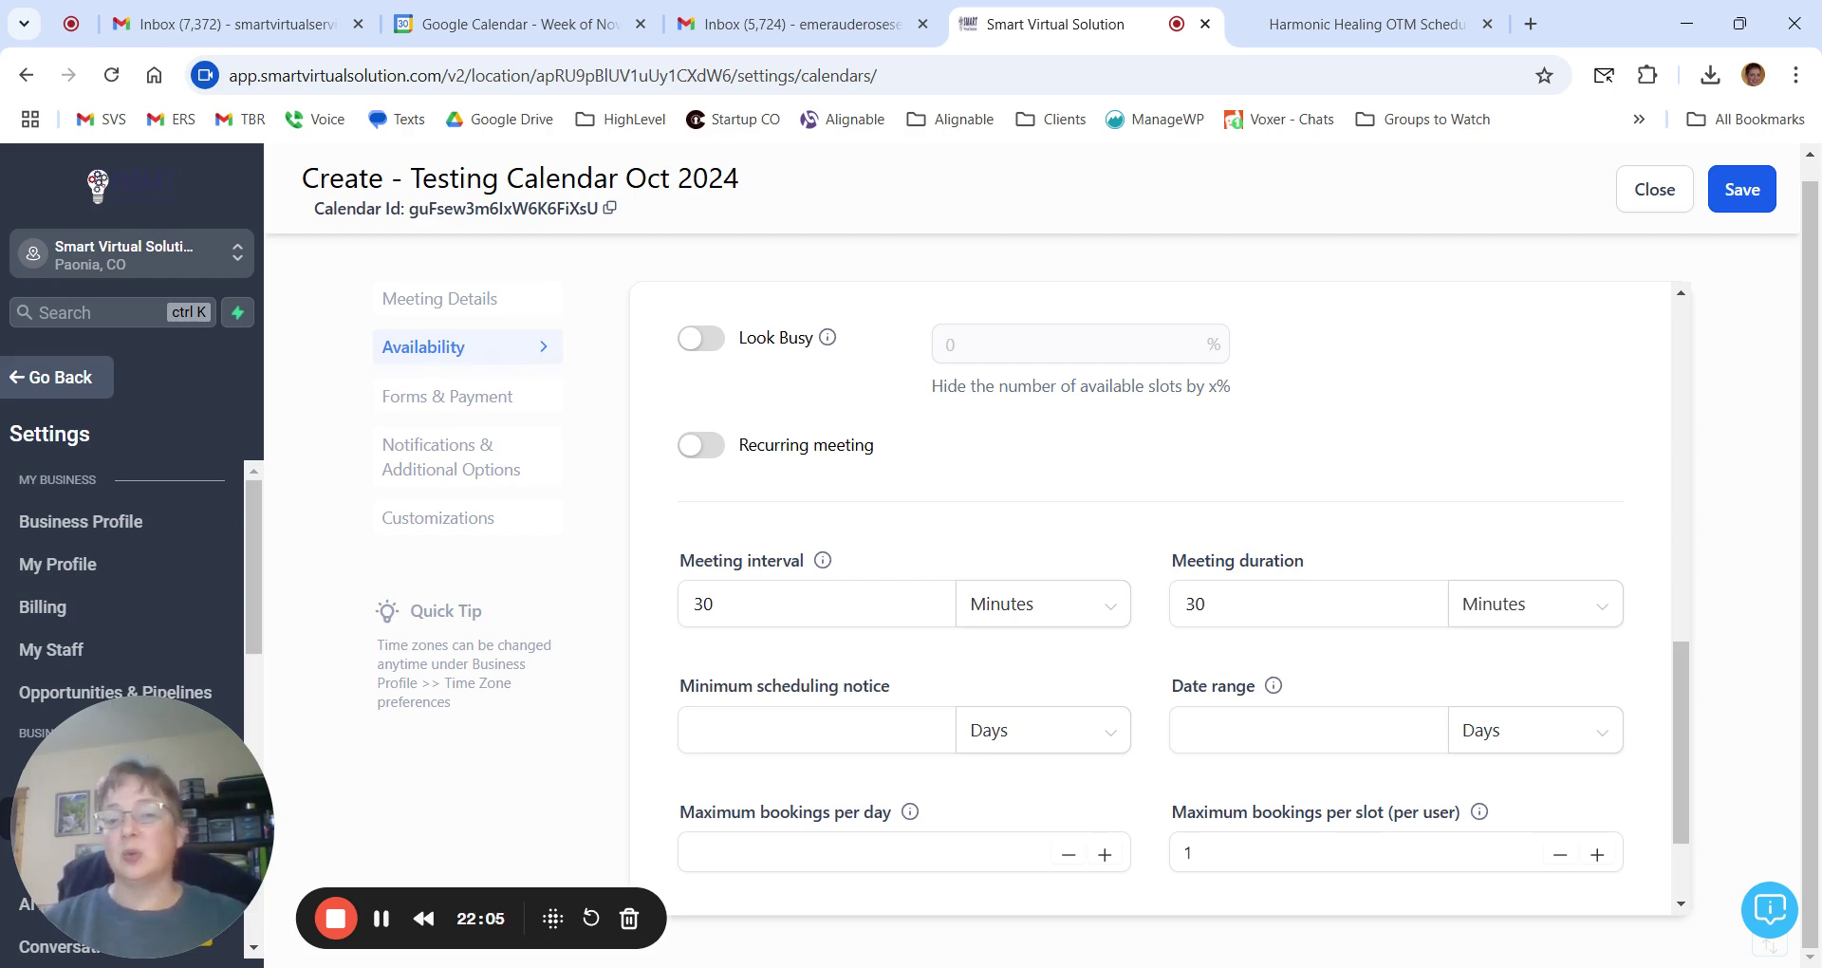
scroll(978, 470, down, 3)
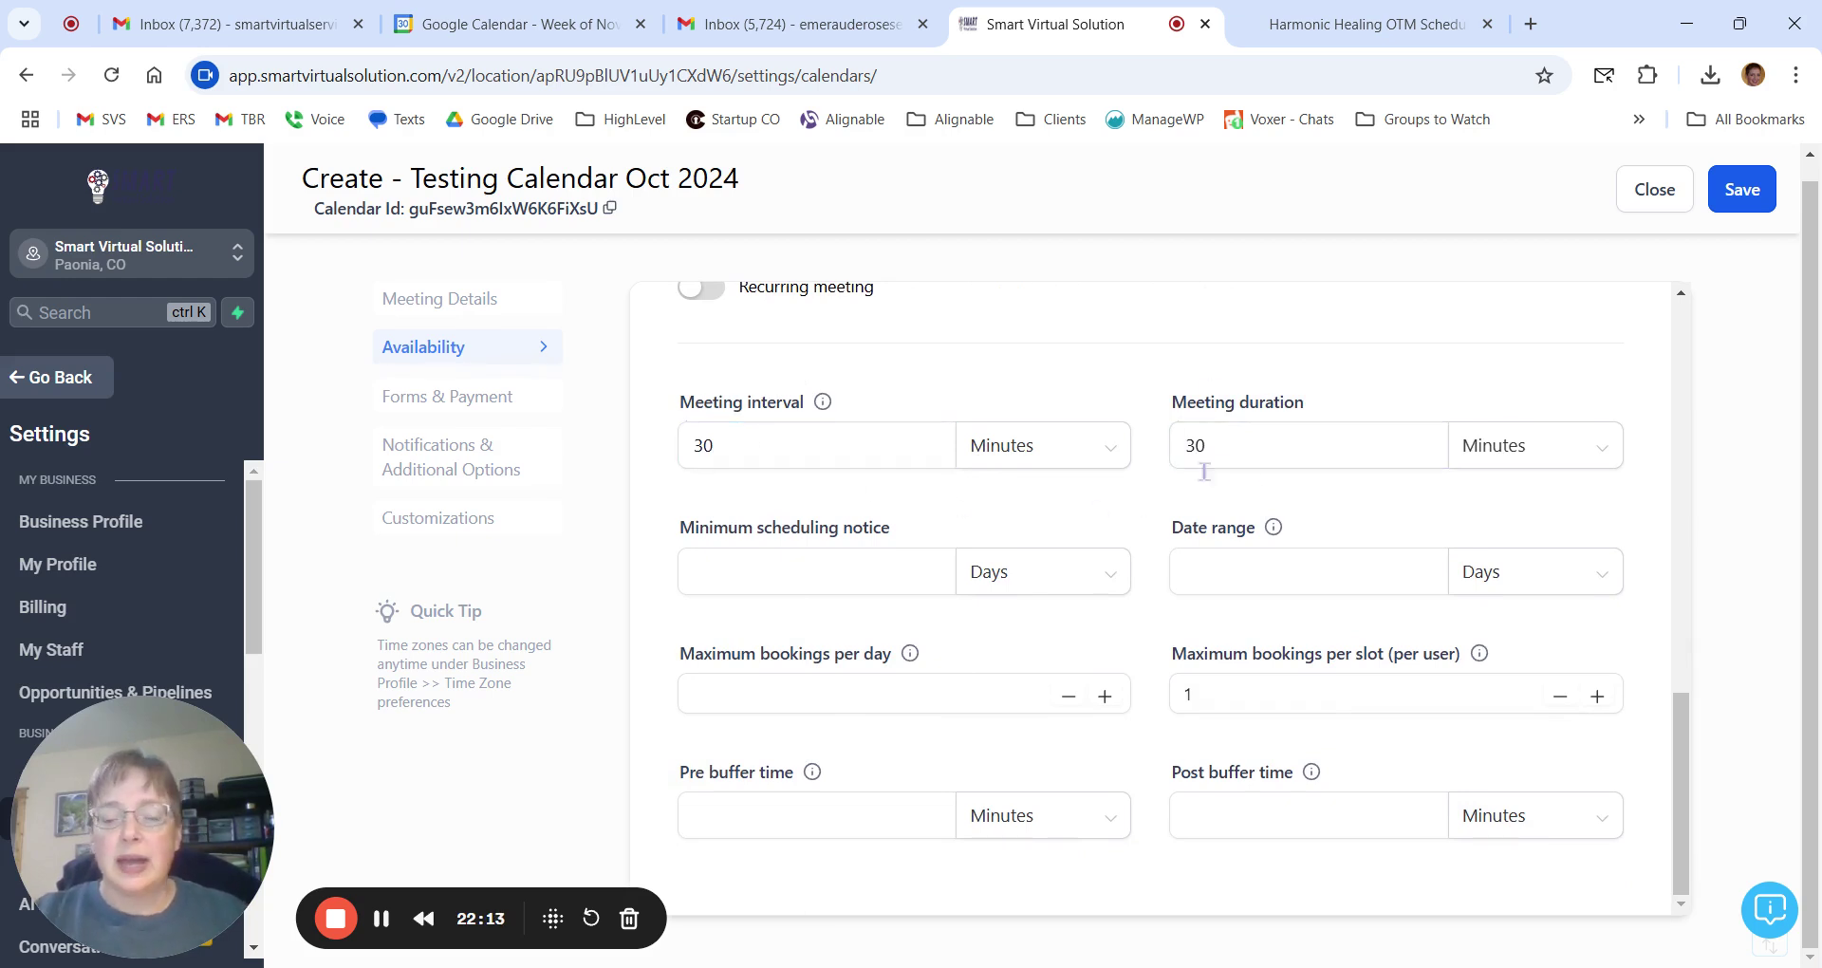
click(1274, 448)
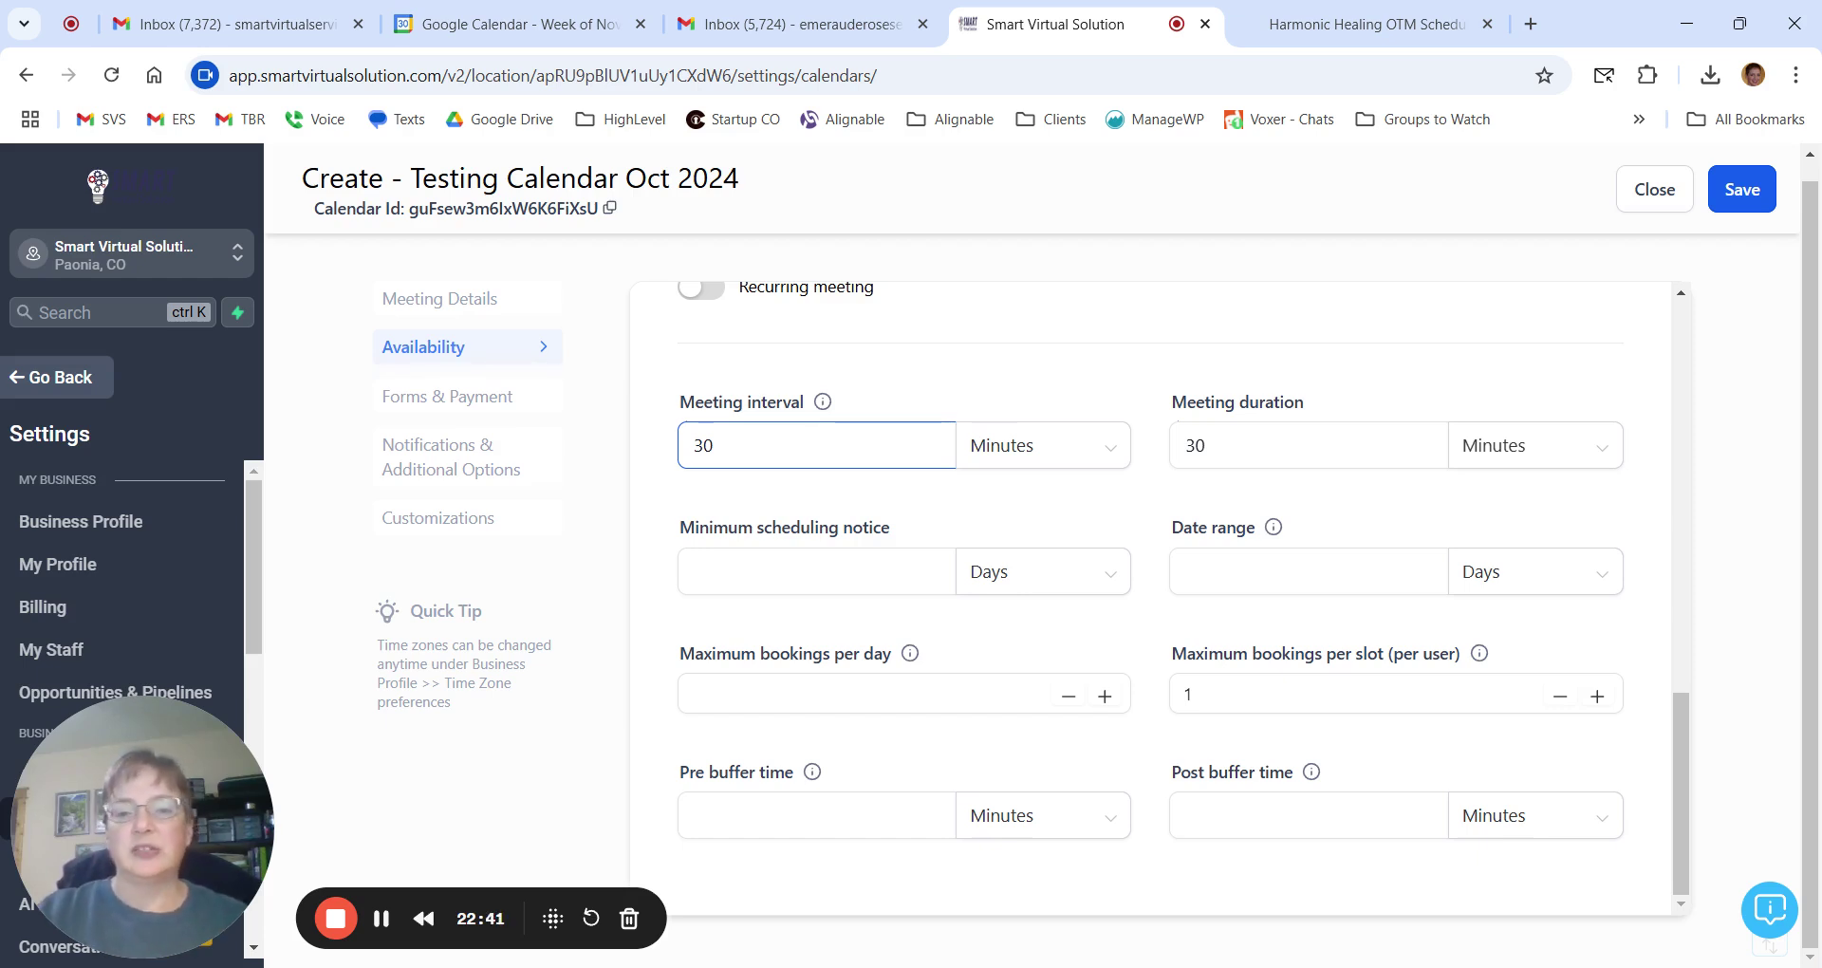
click(776, 446)
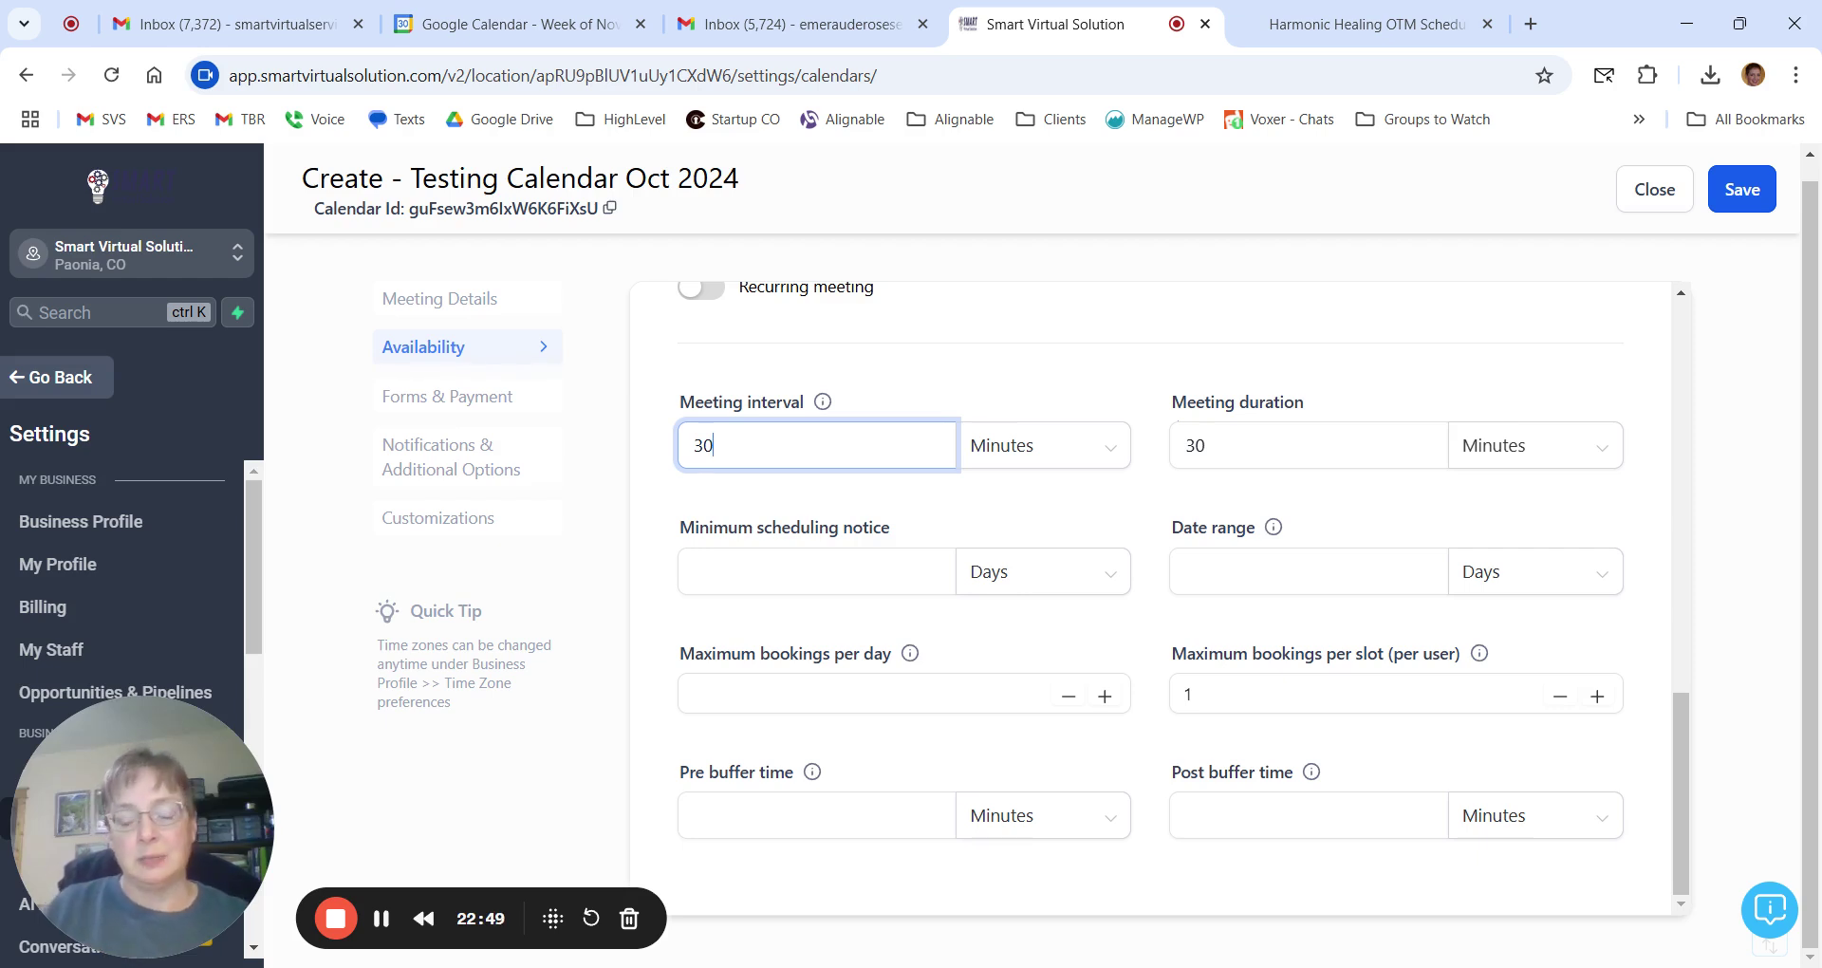
click(905, 420)
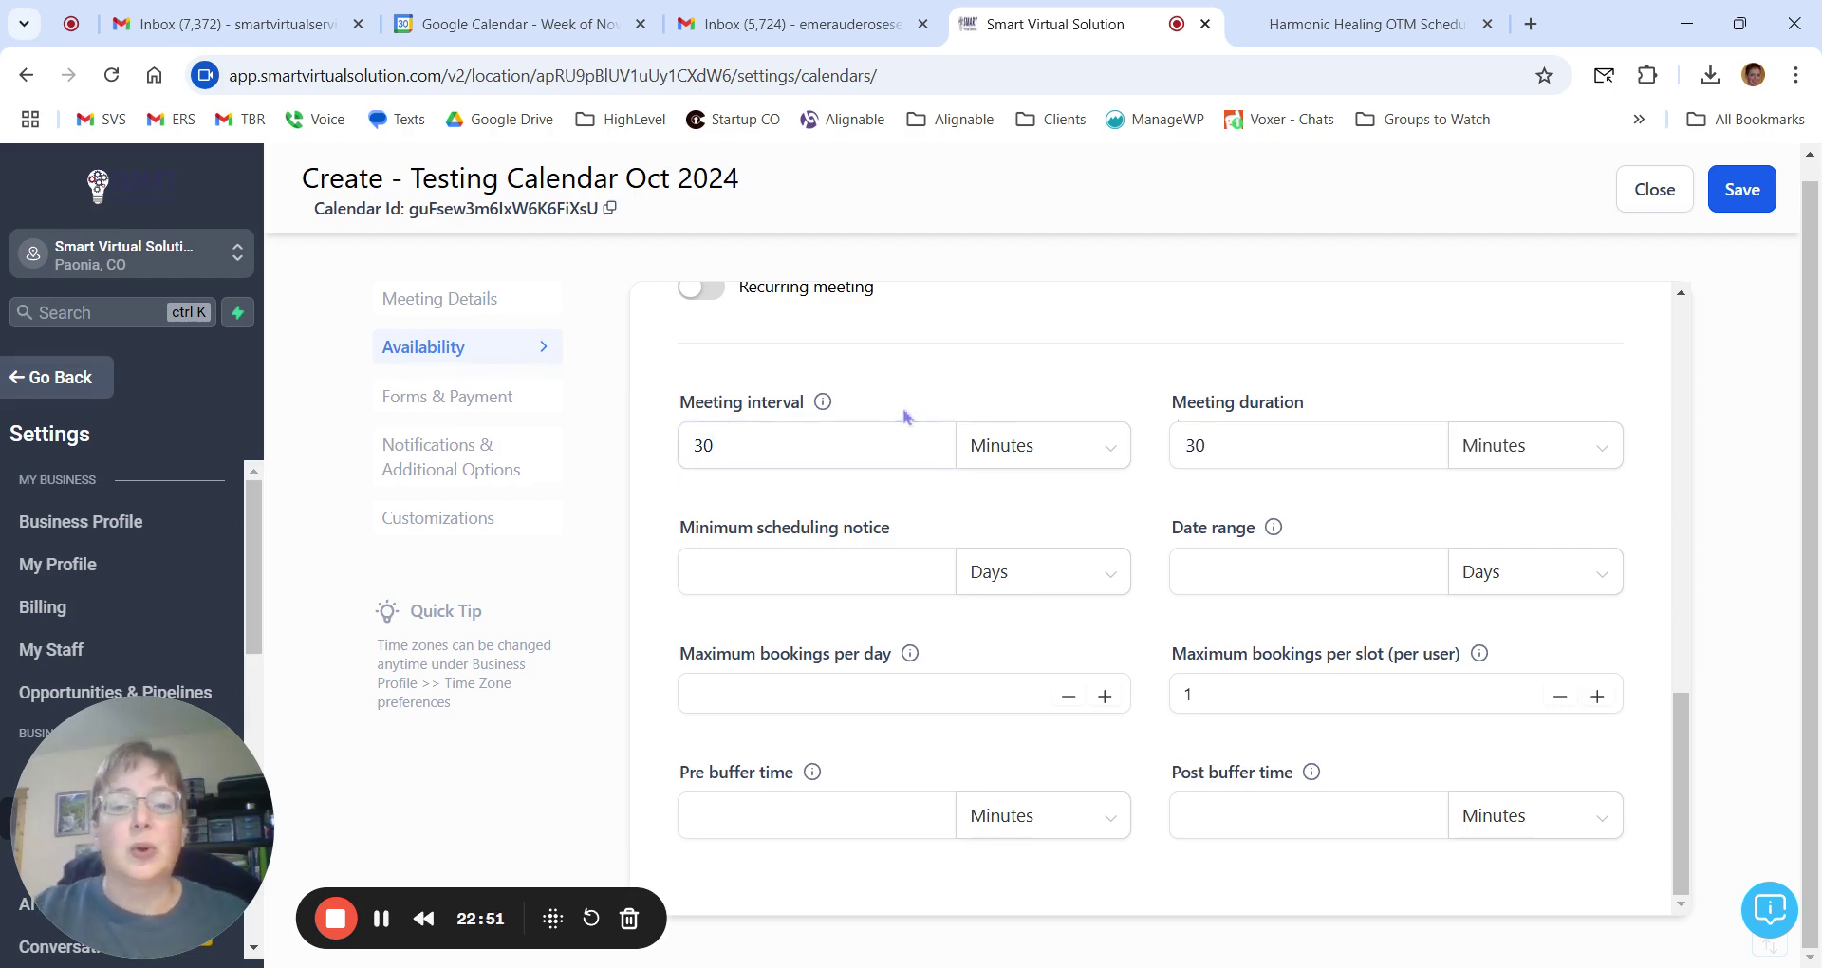
click(723, 567)
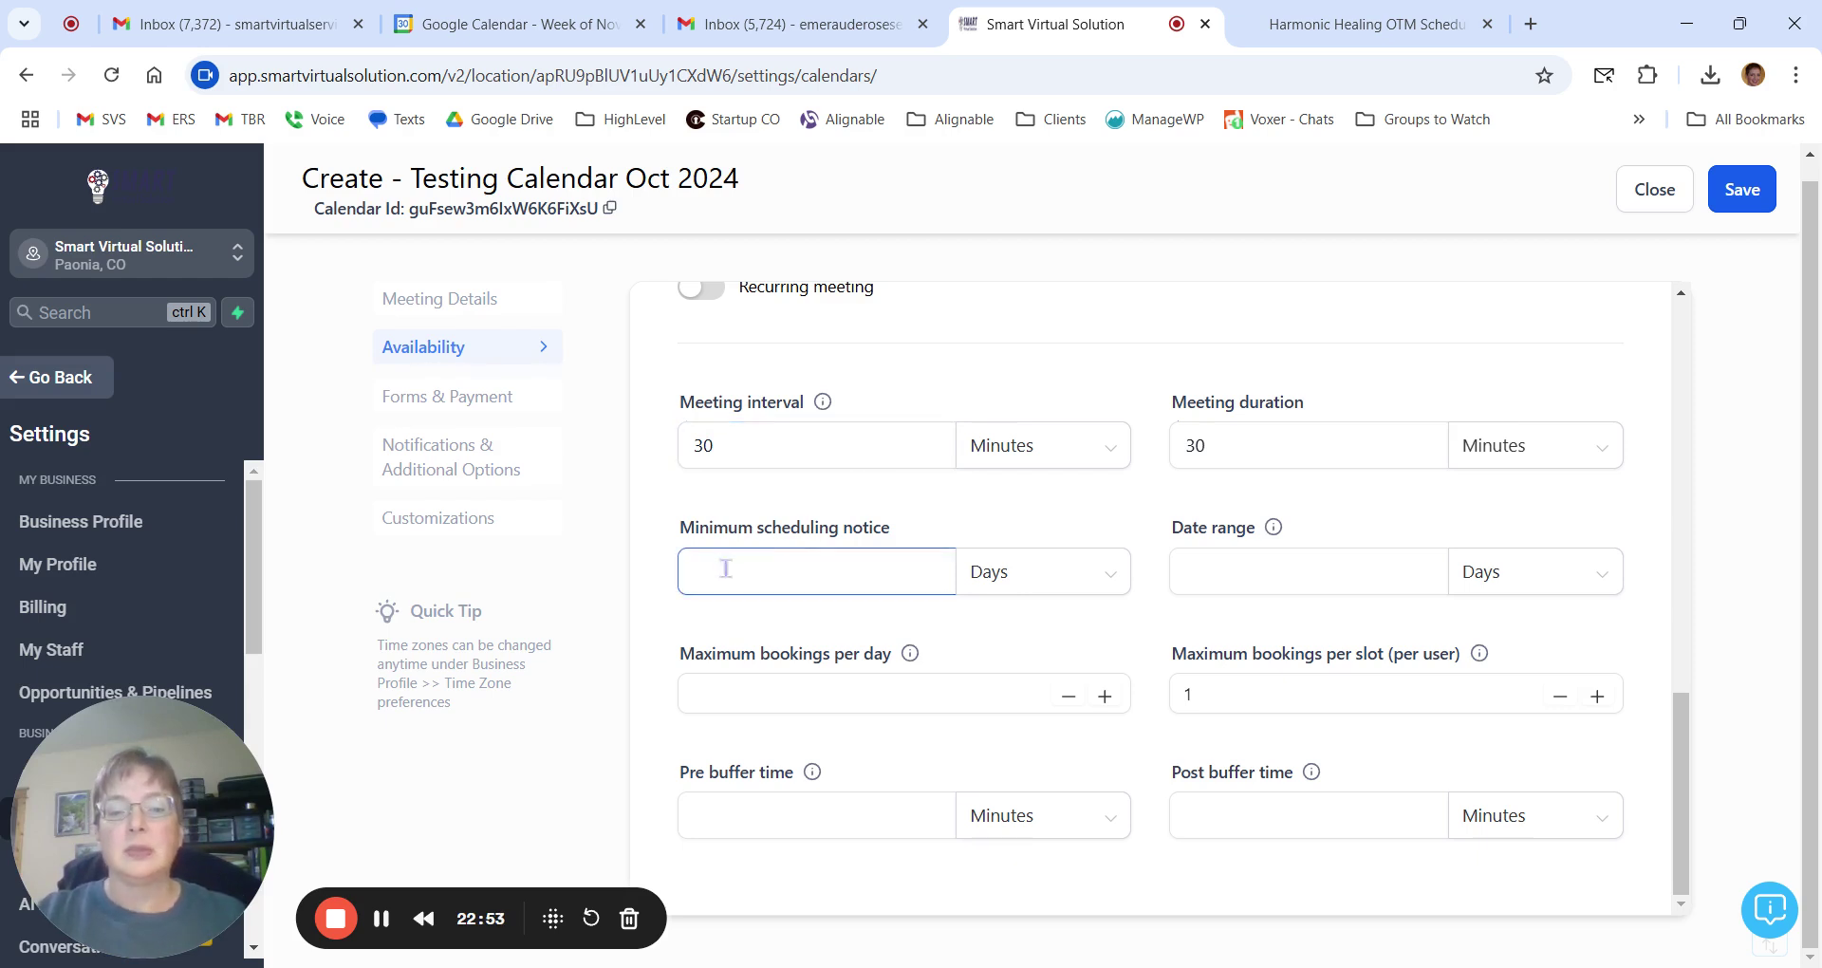
click(829, 574)
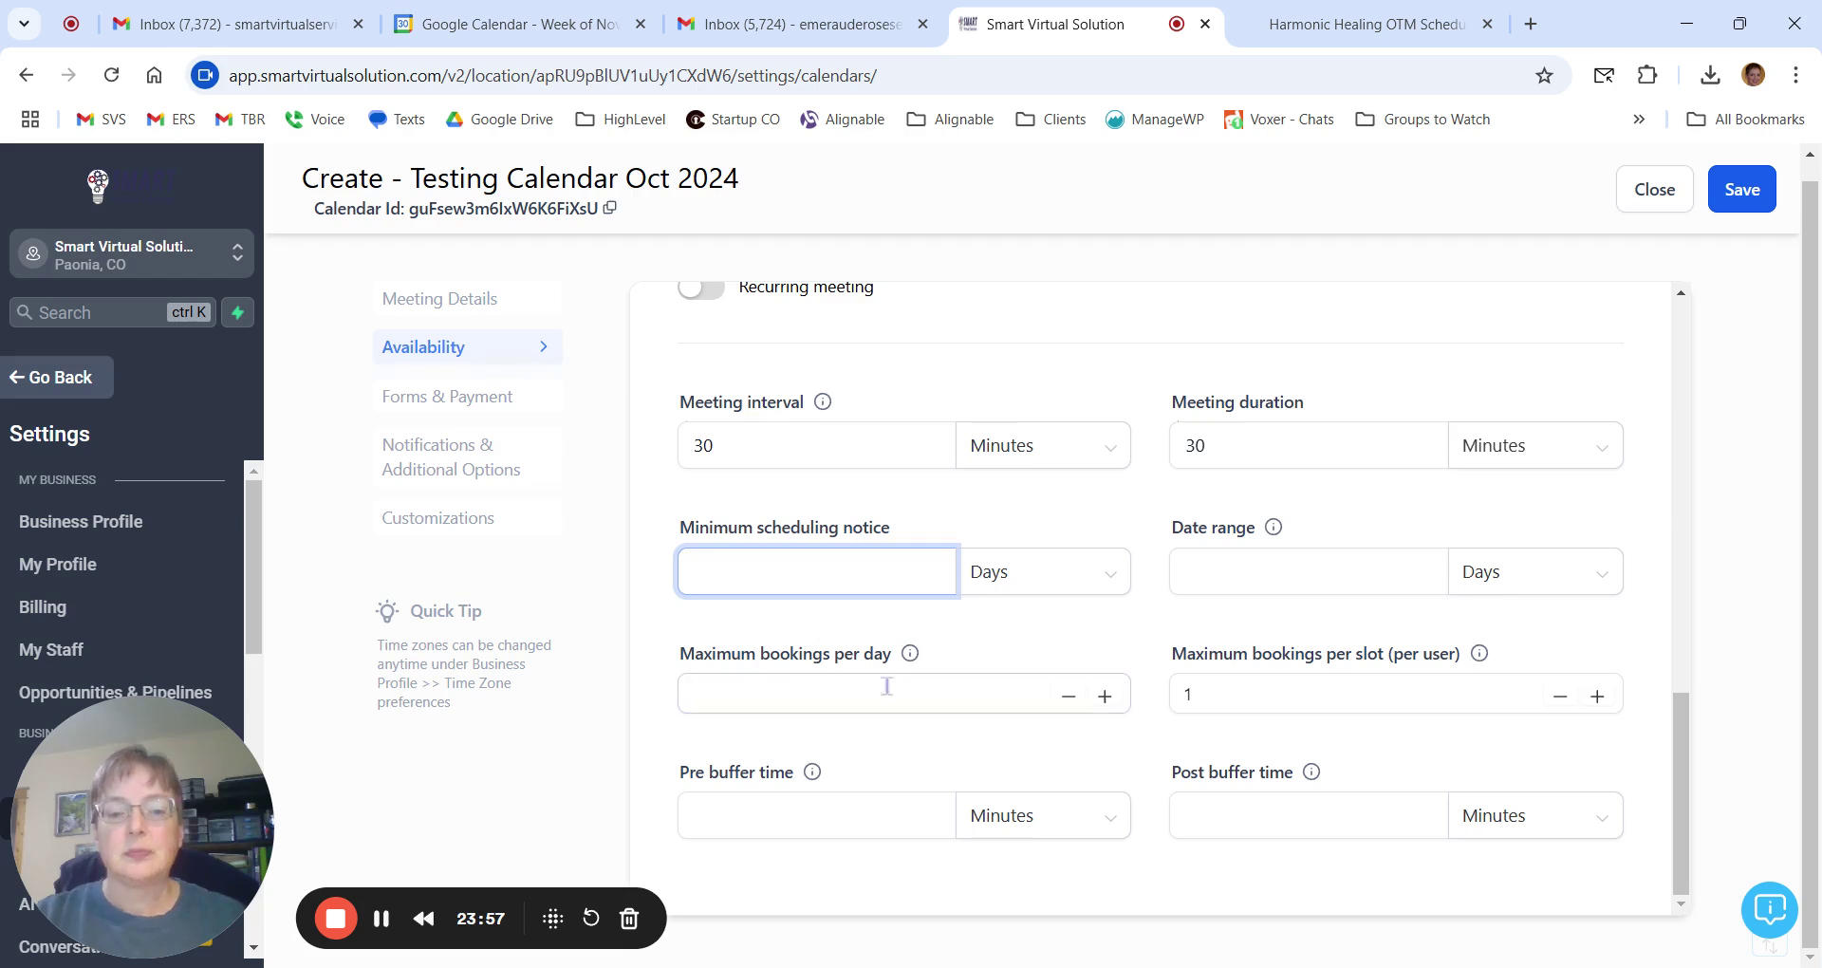
mouse_move(910, 660)
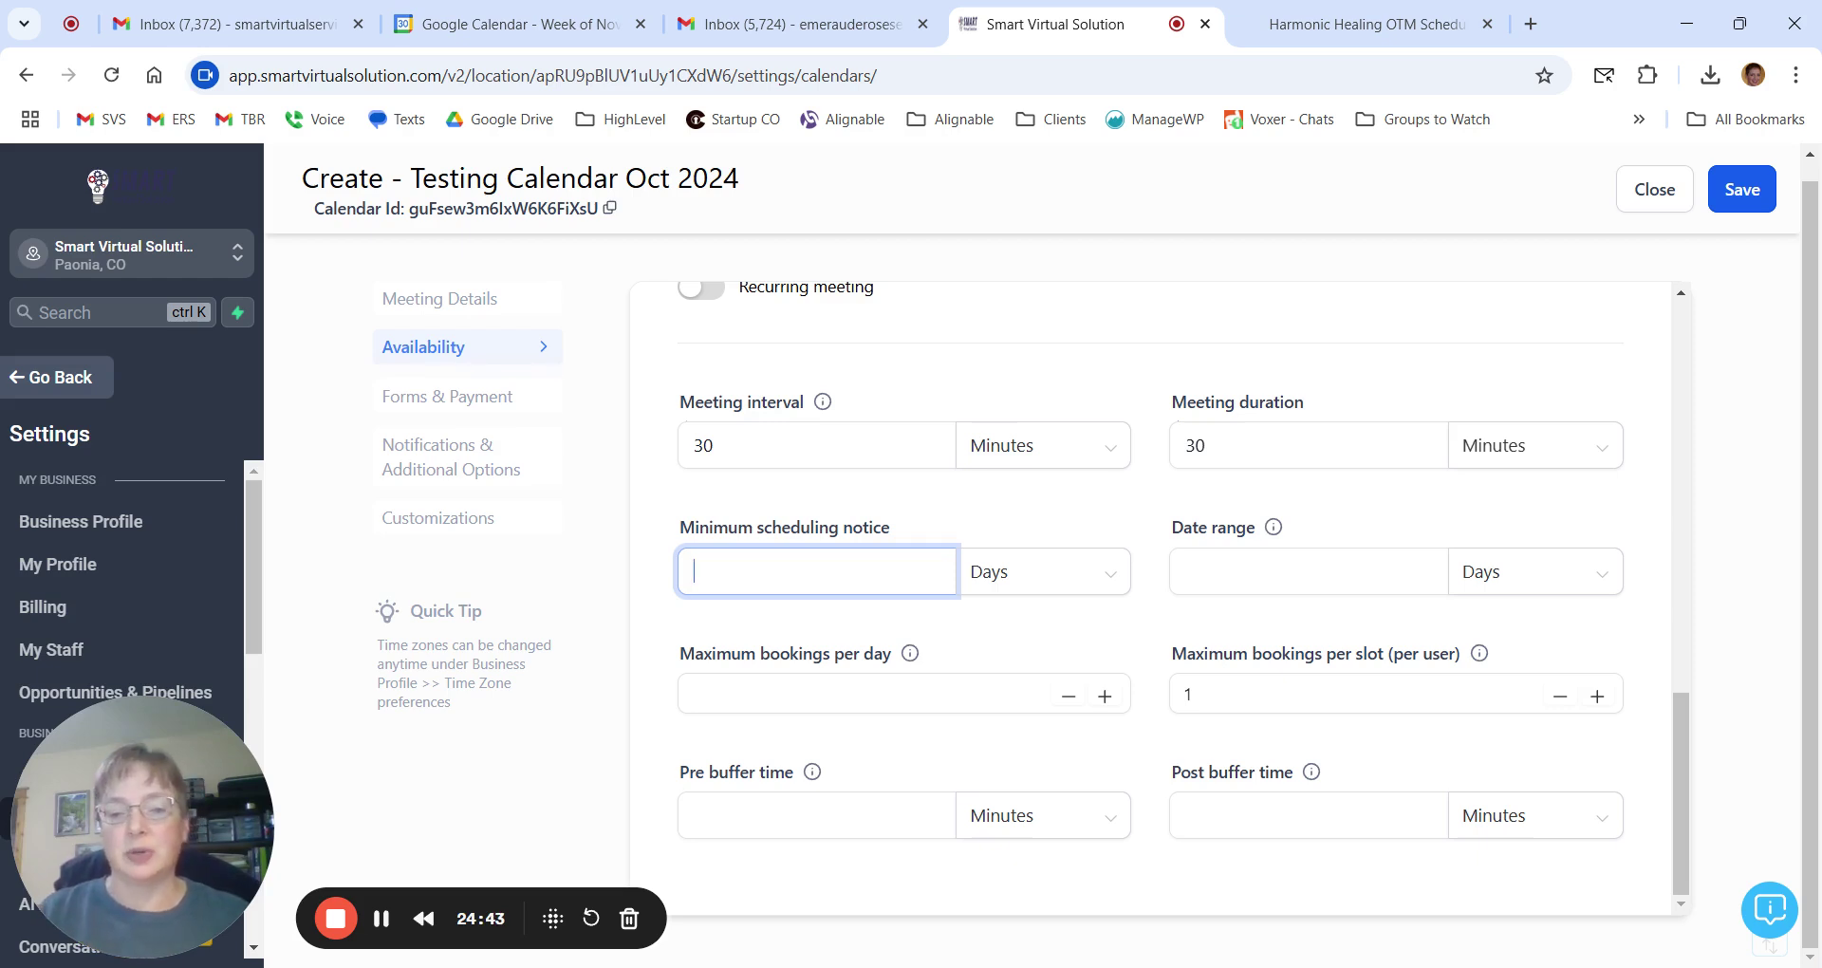
click(559, 29)
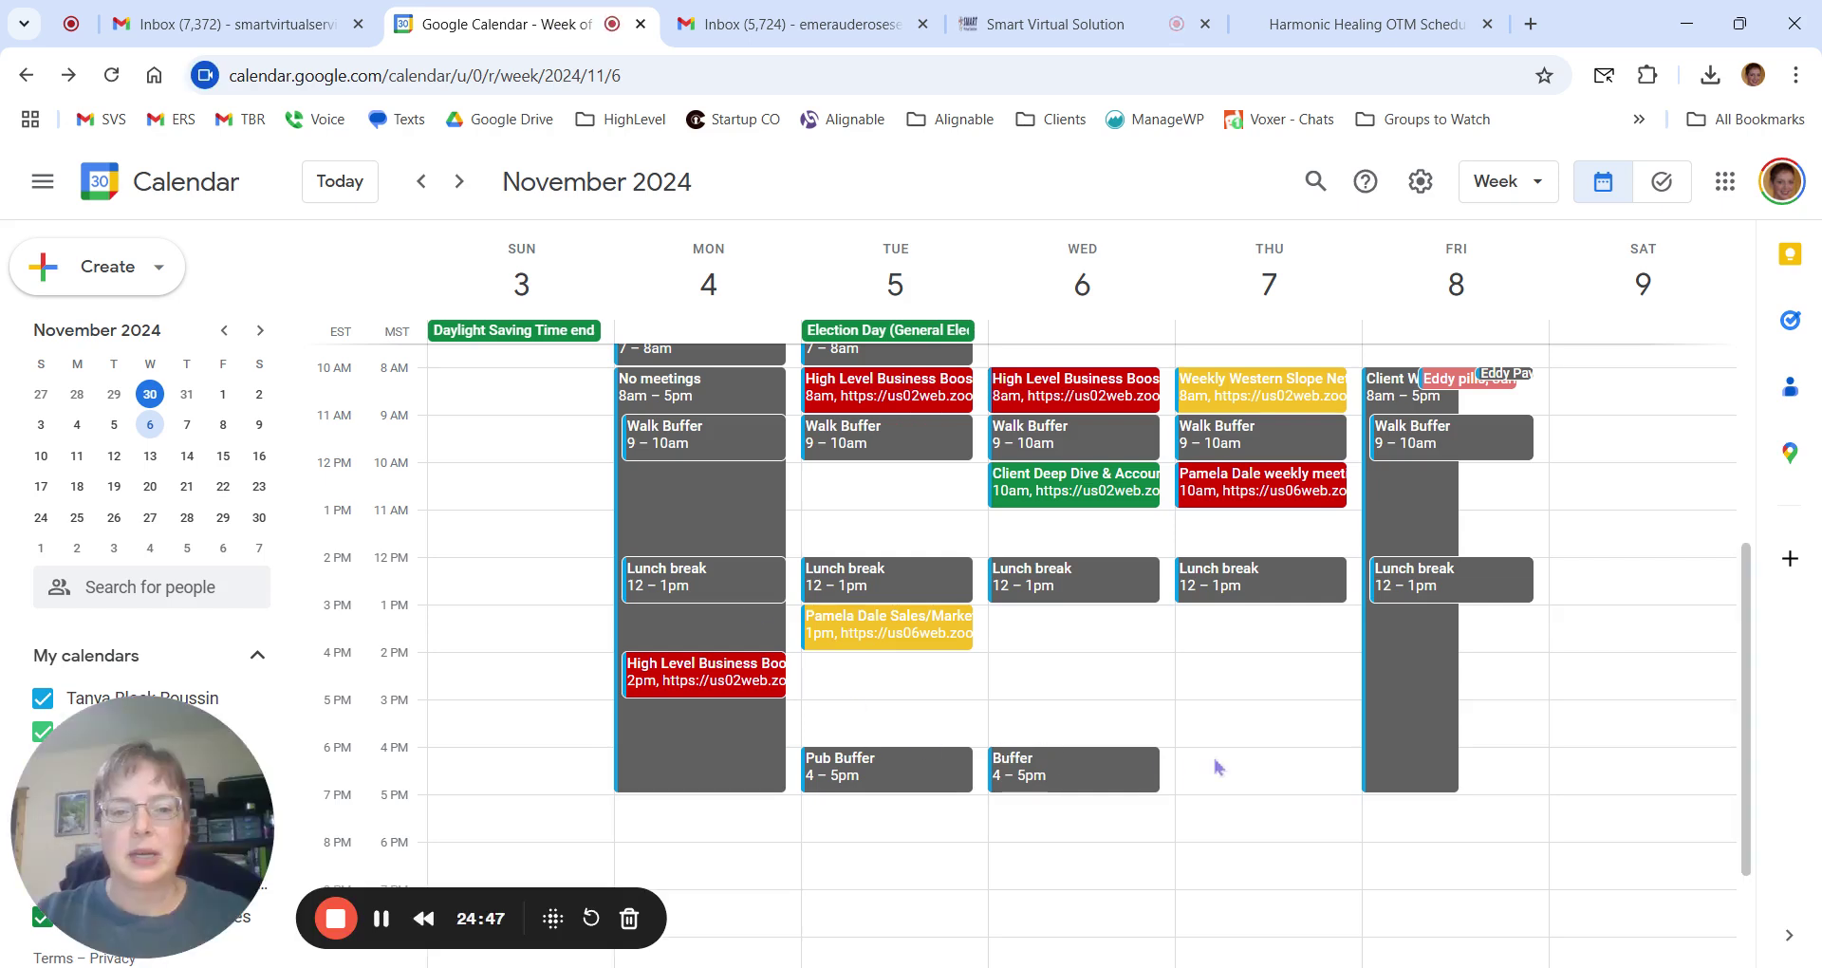
scroll(1216, 760, up, 1)
scroll(823, 525, down, 2)
scroll(807, 513, up, 2)
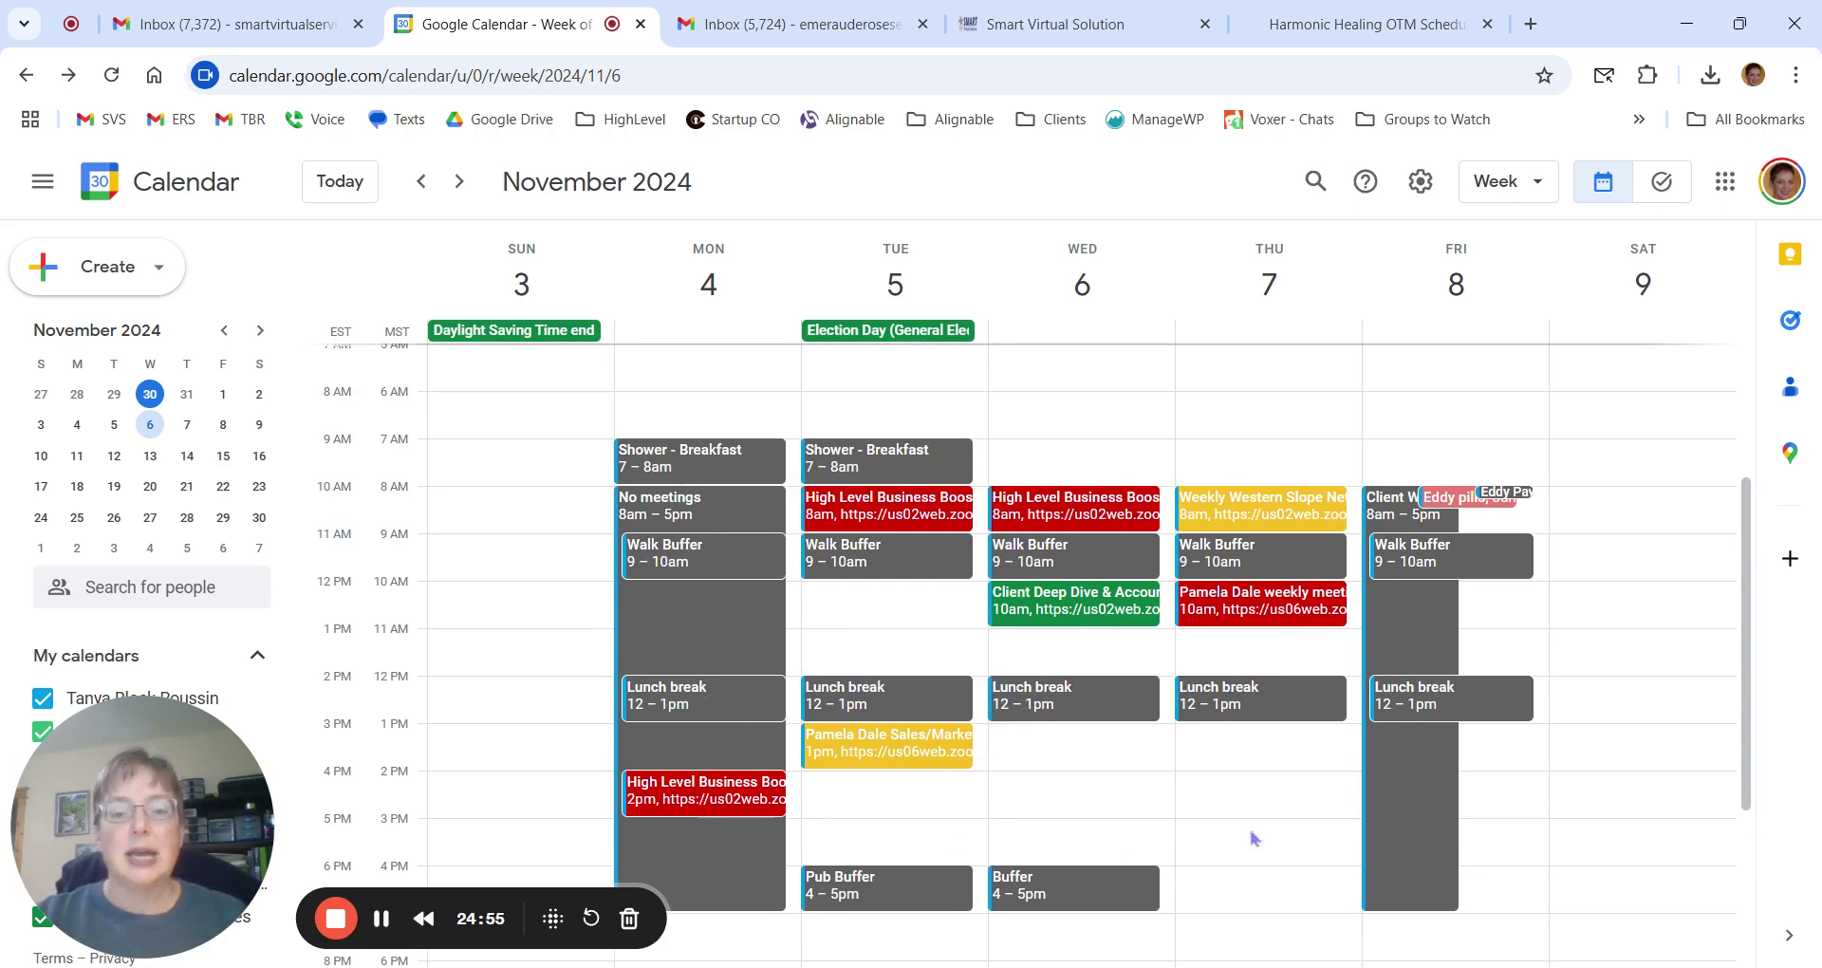
scroll(1253, 837, down, 2)
scroll(952, 558, up, 2)
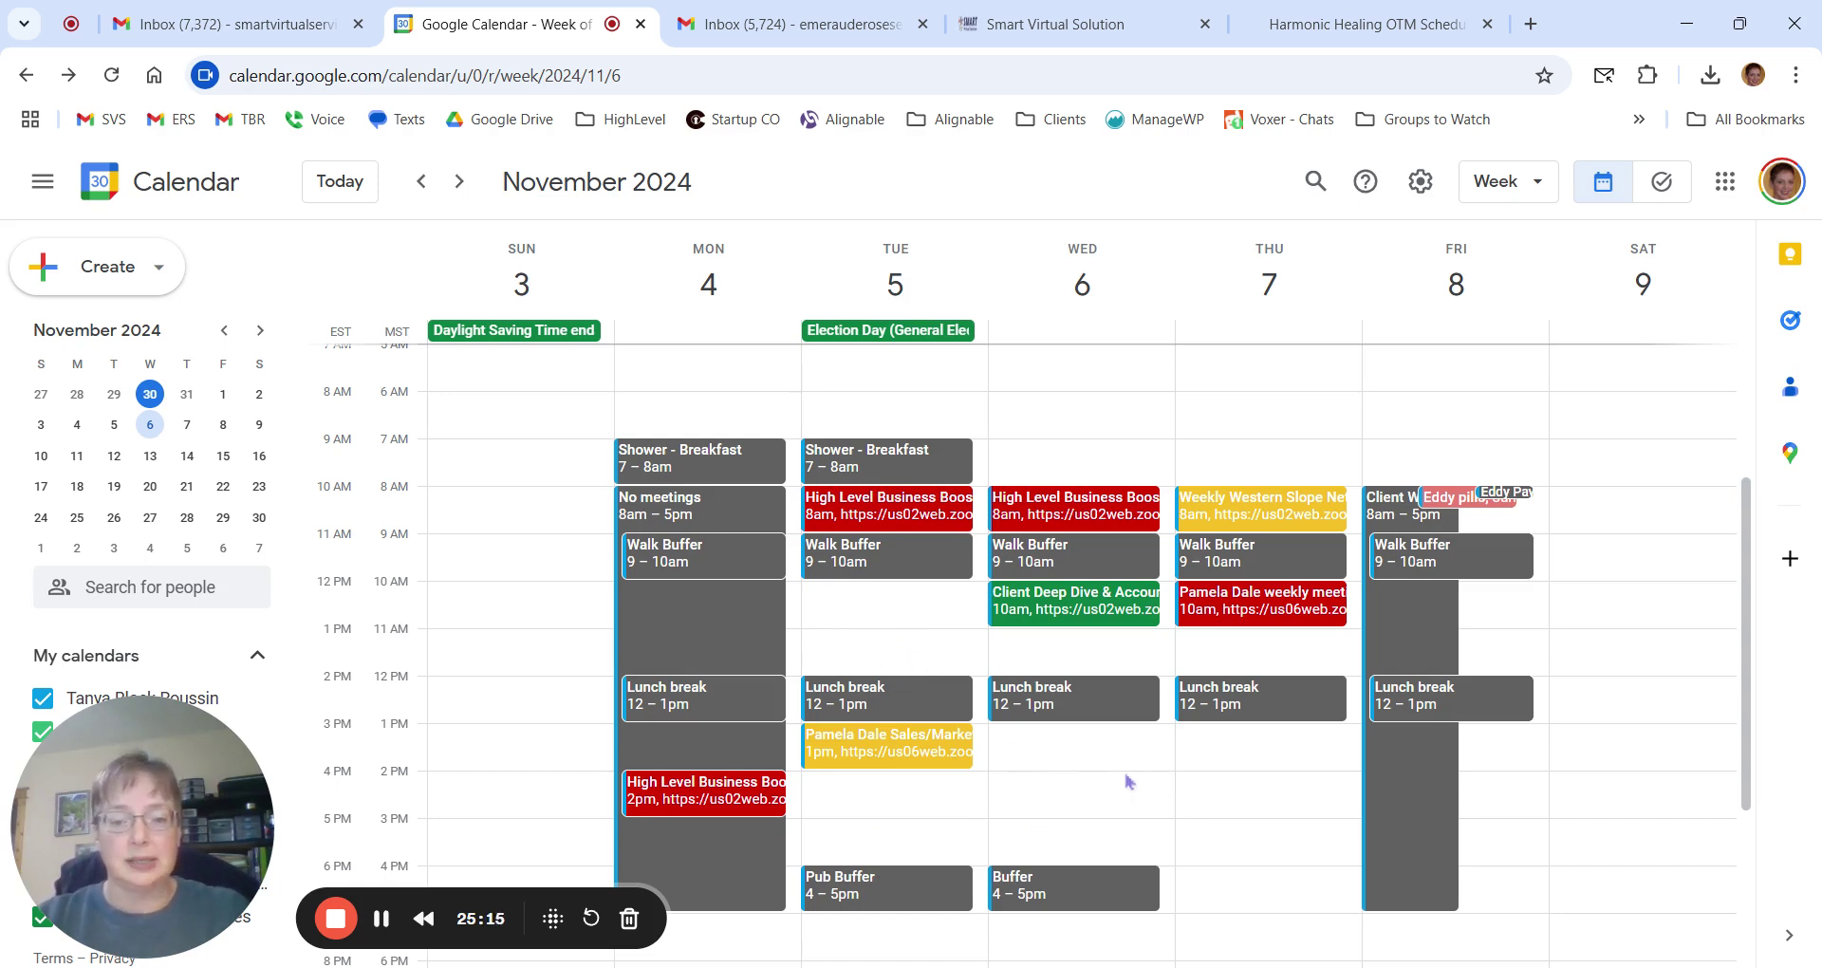
click(421, 182)
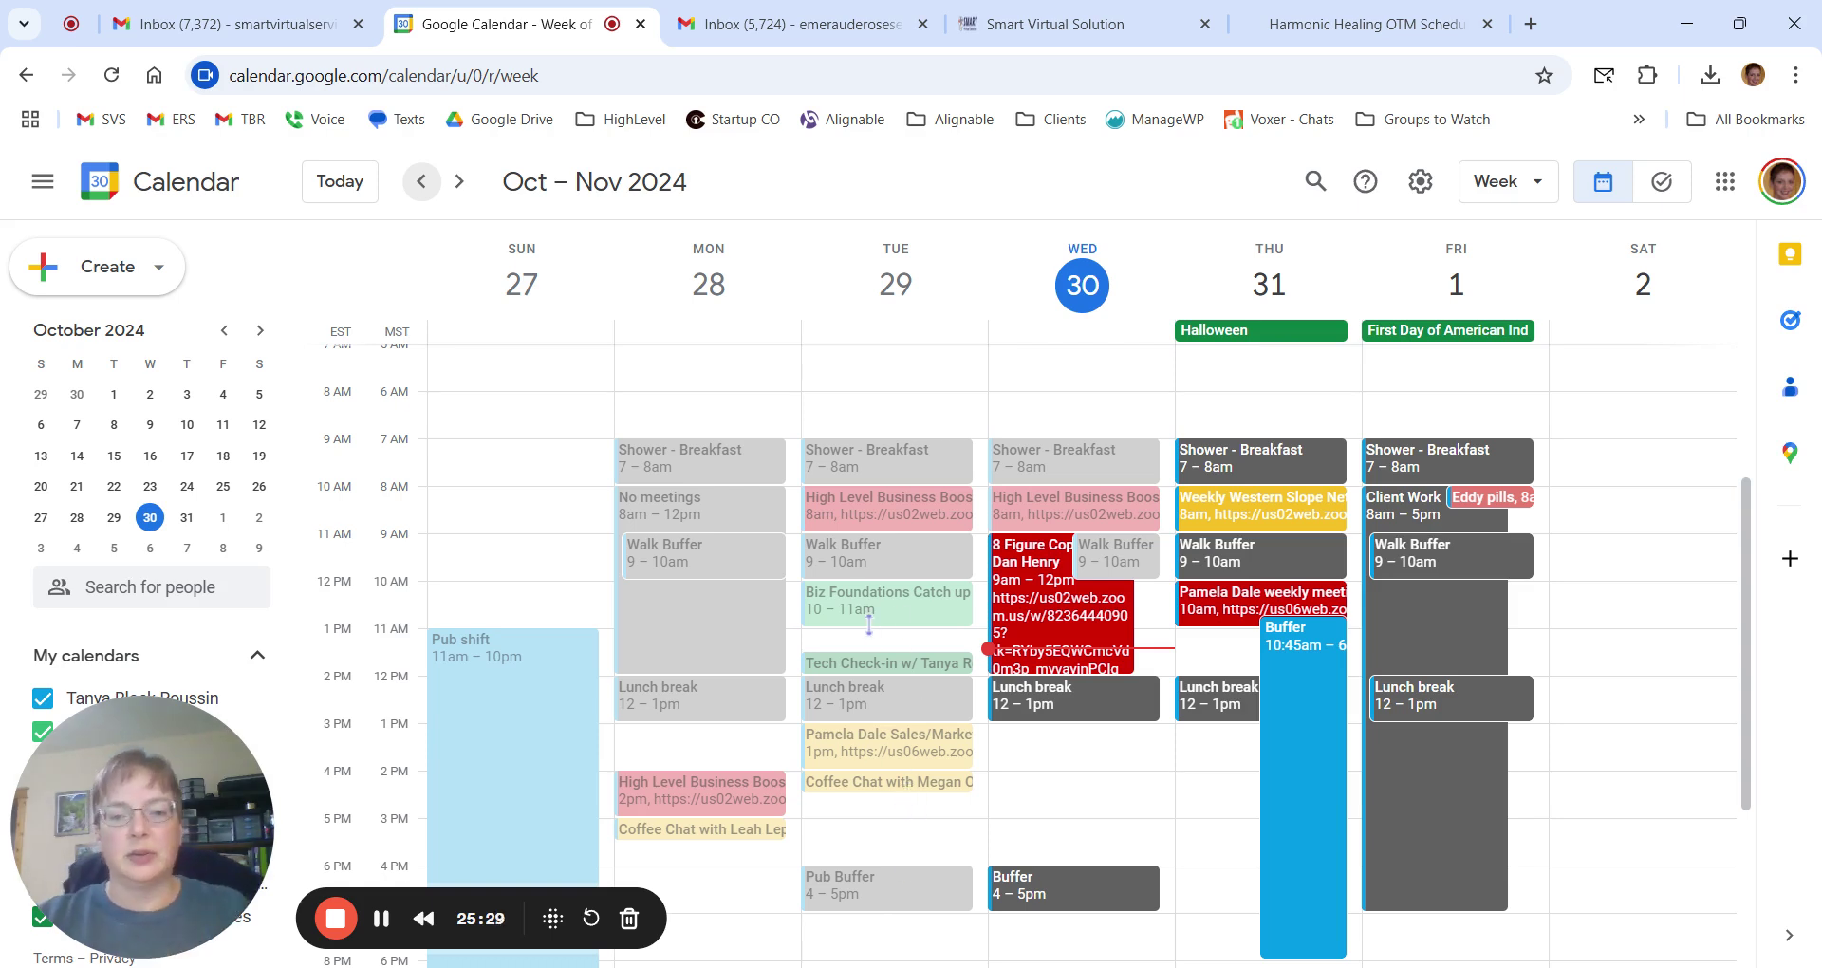
scroll(870, 624, down, 3)
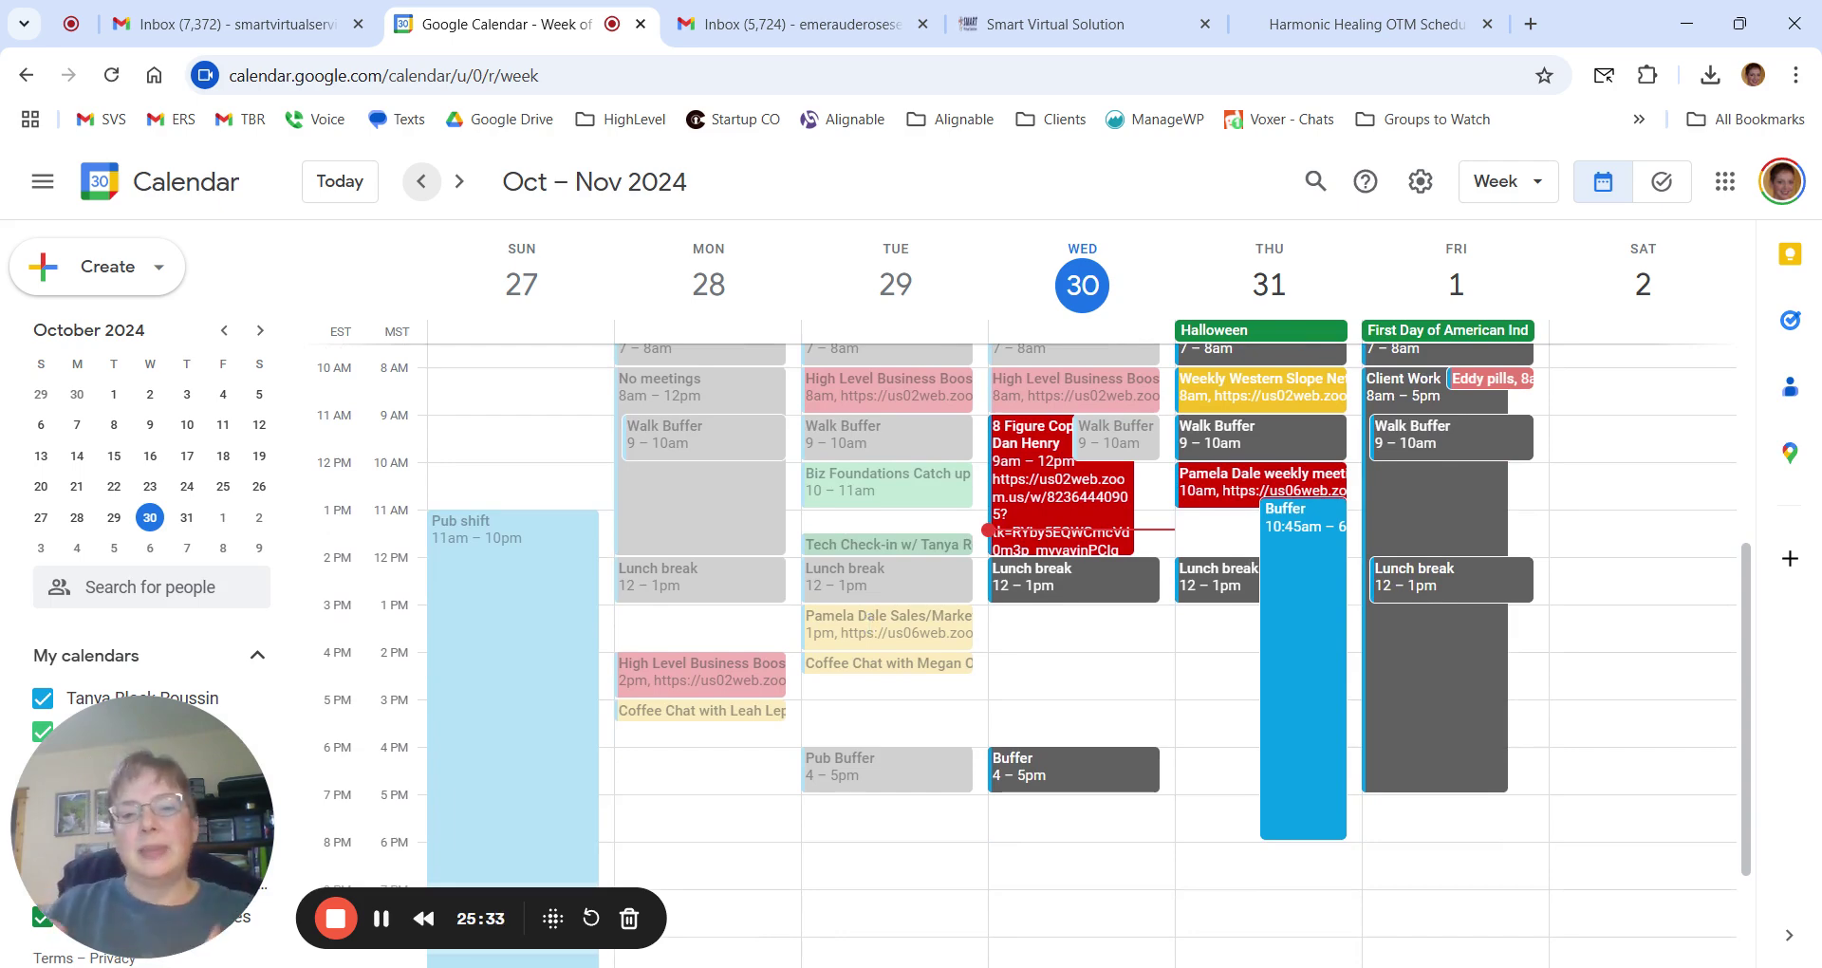
click(459, 181)
click(1048, 27)
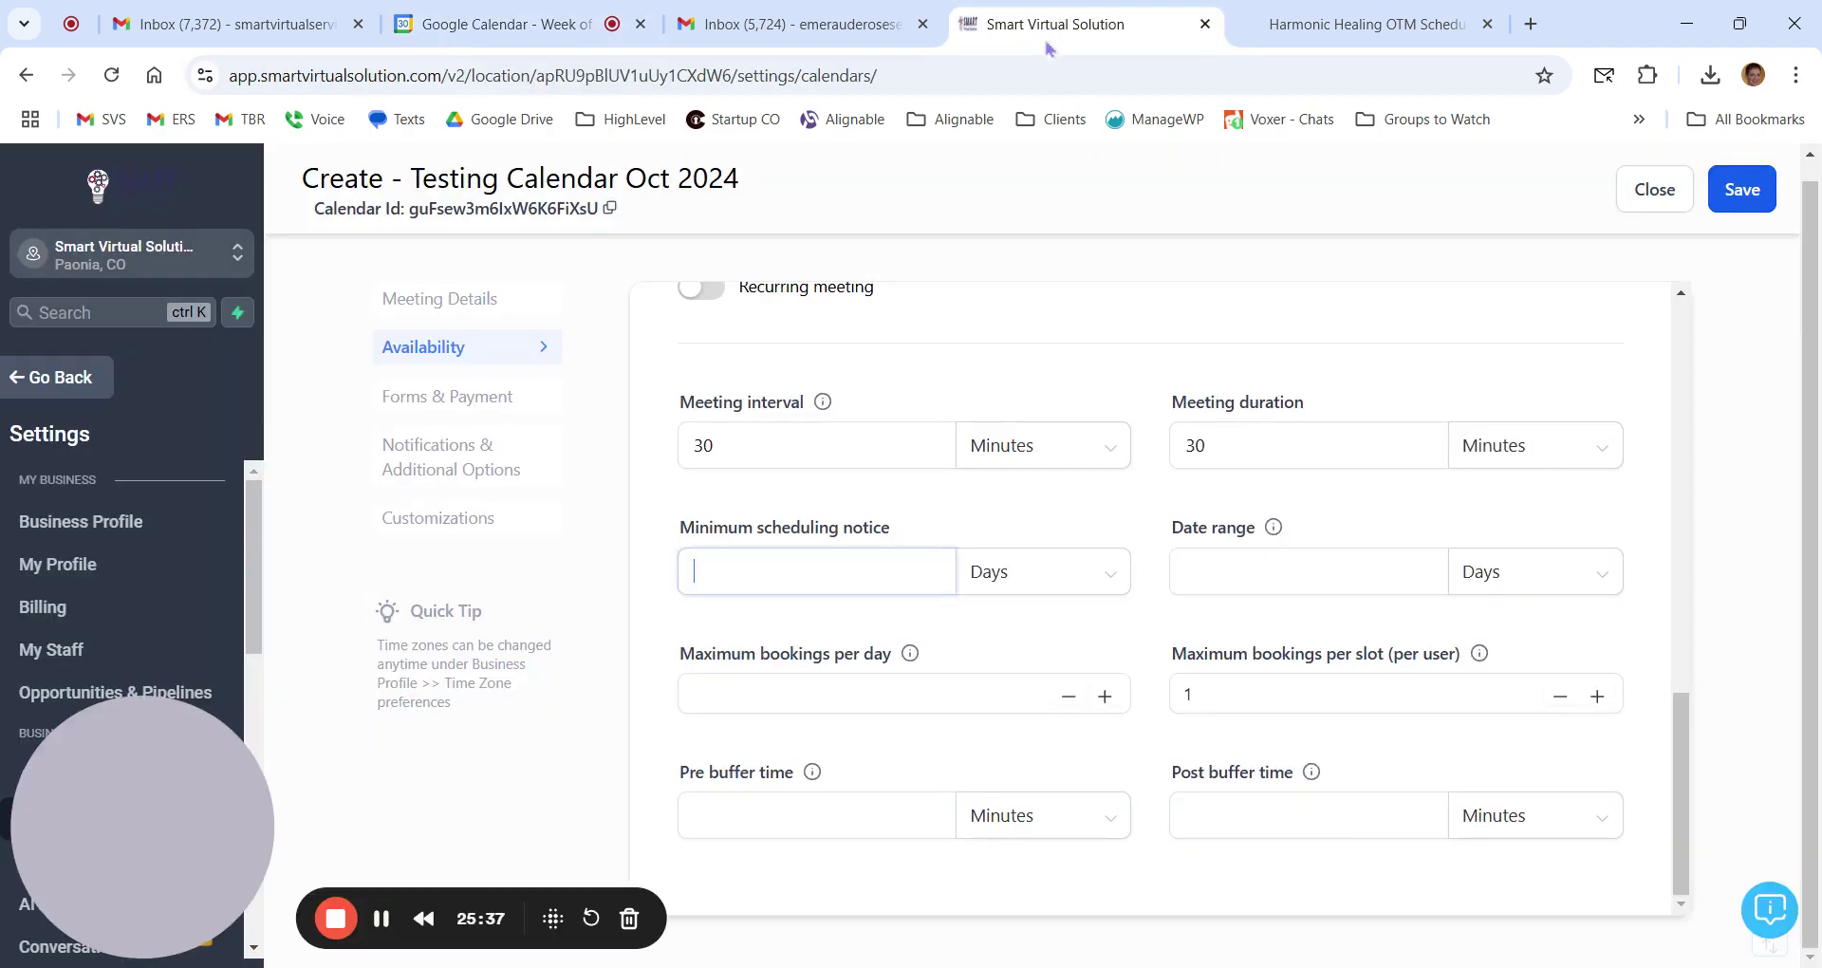
click(783, 685)
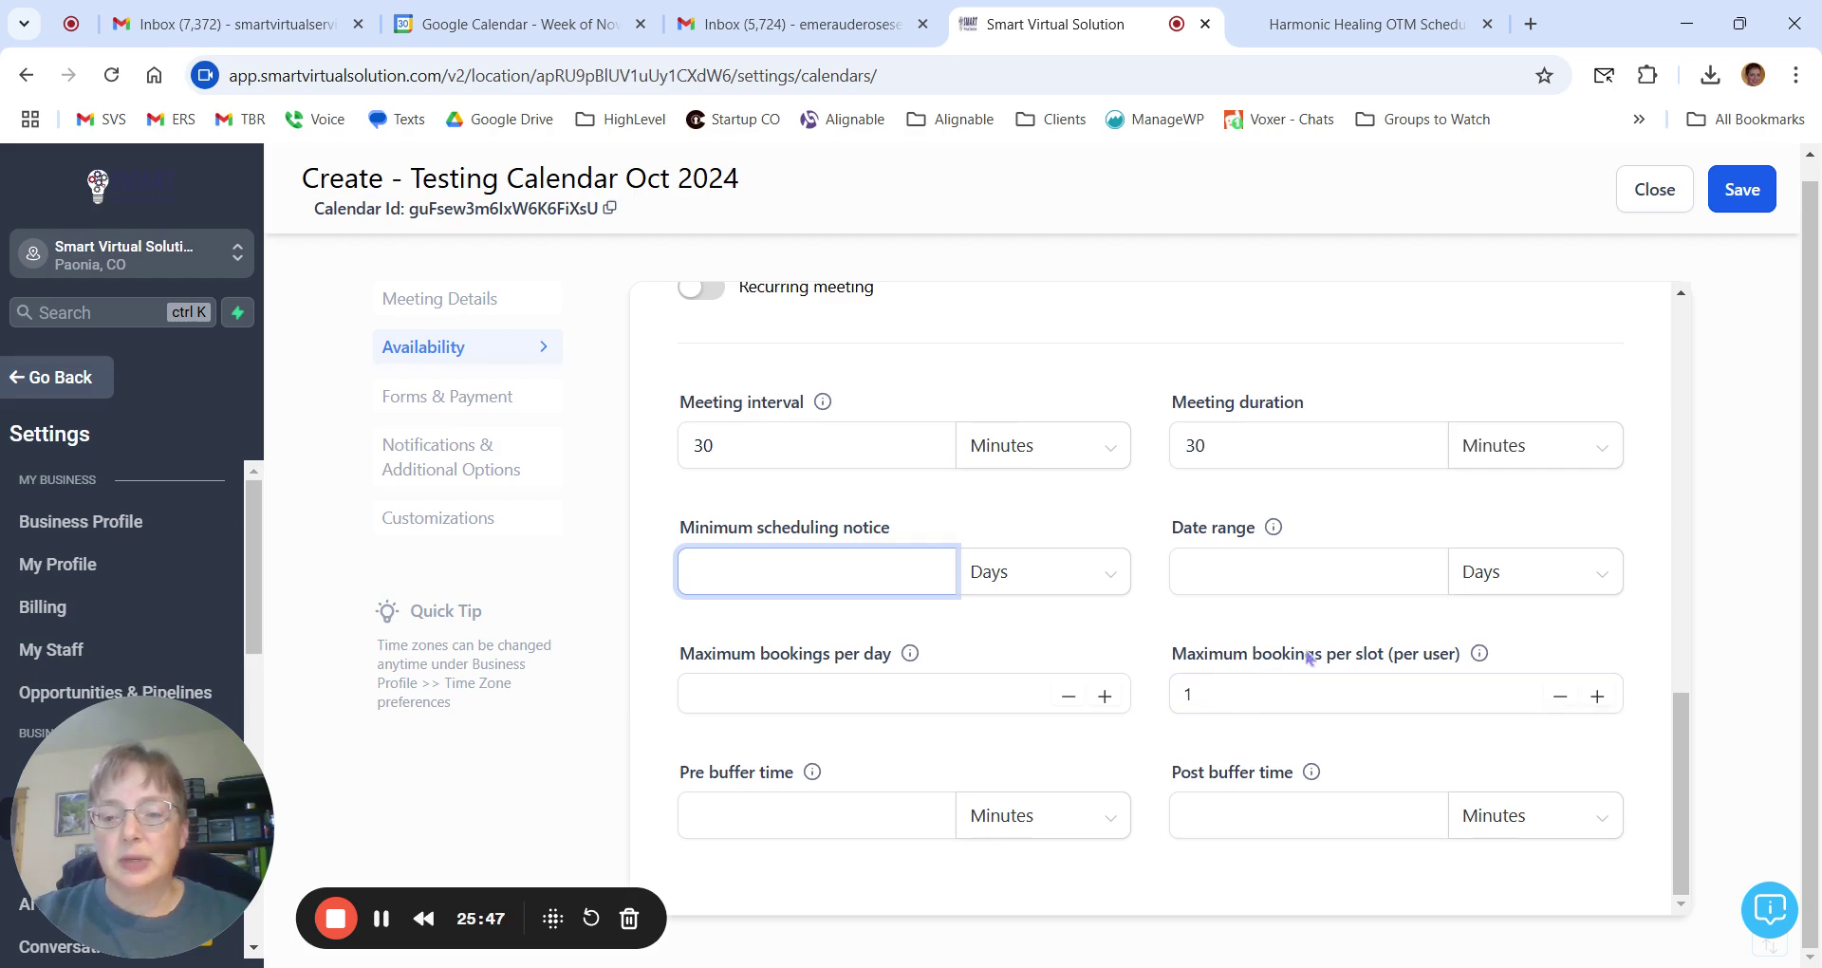
mouse_move(1483, 658)
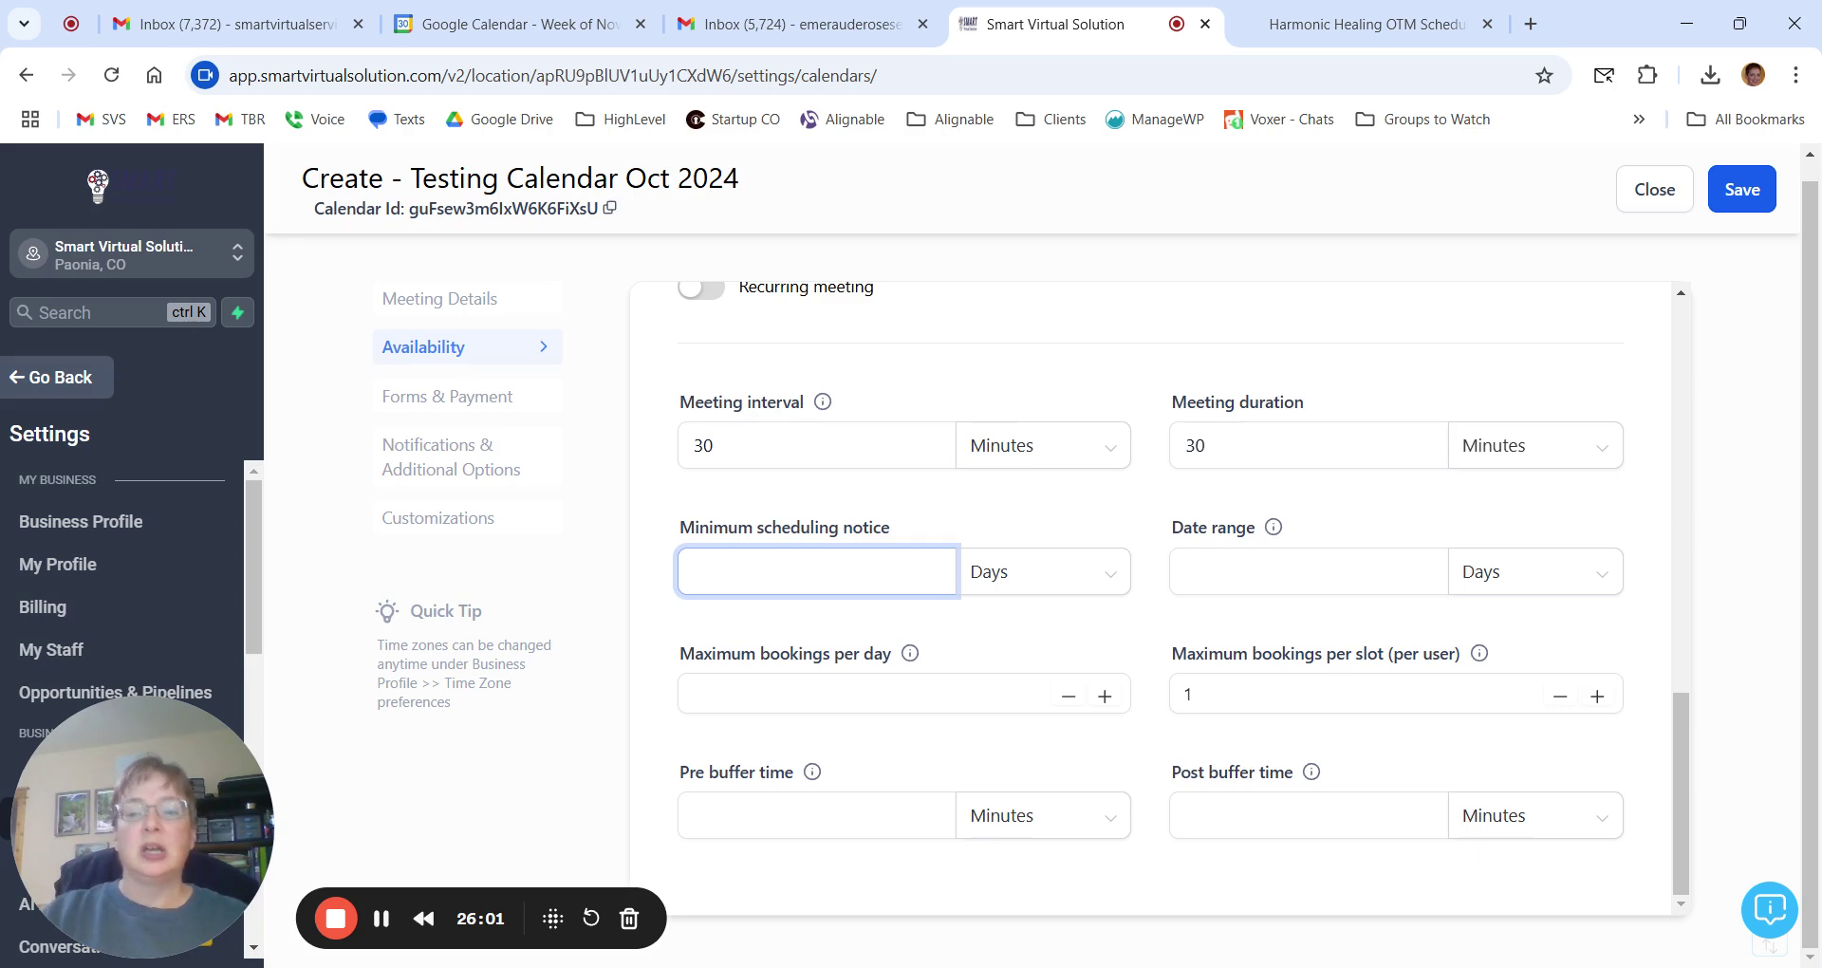
click(1337, 694)
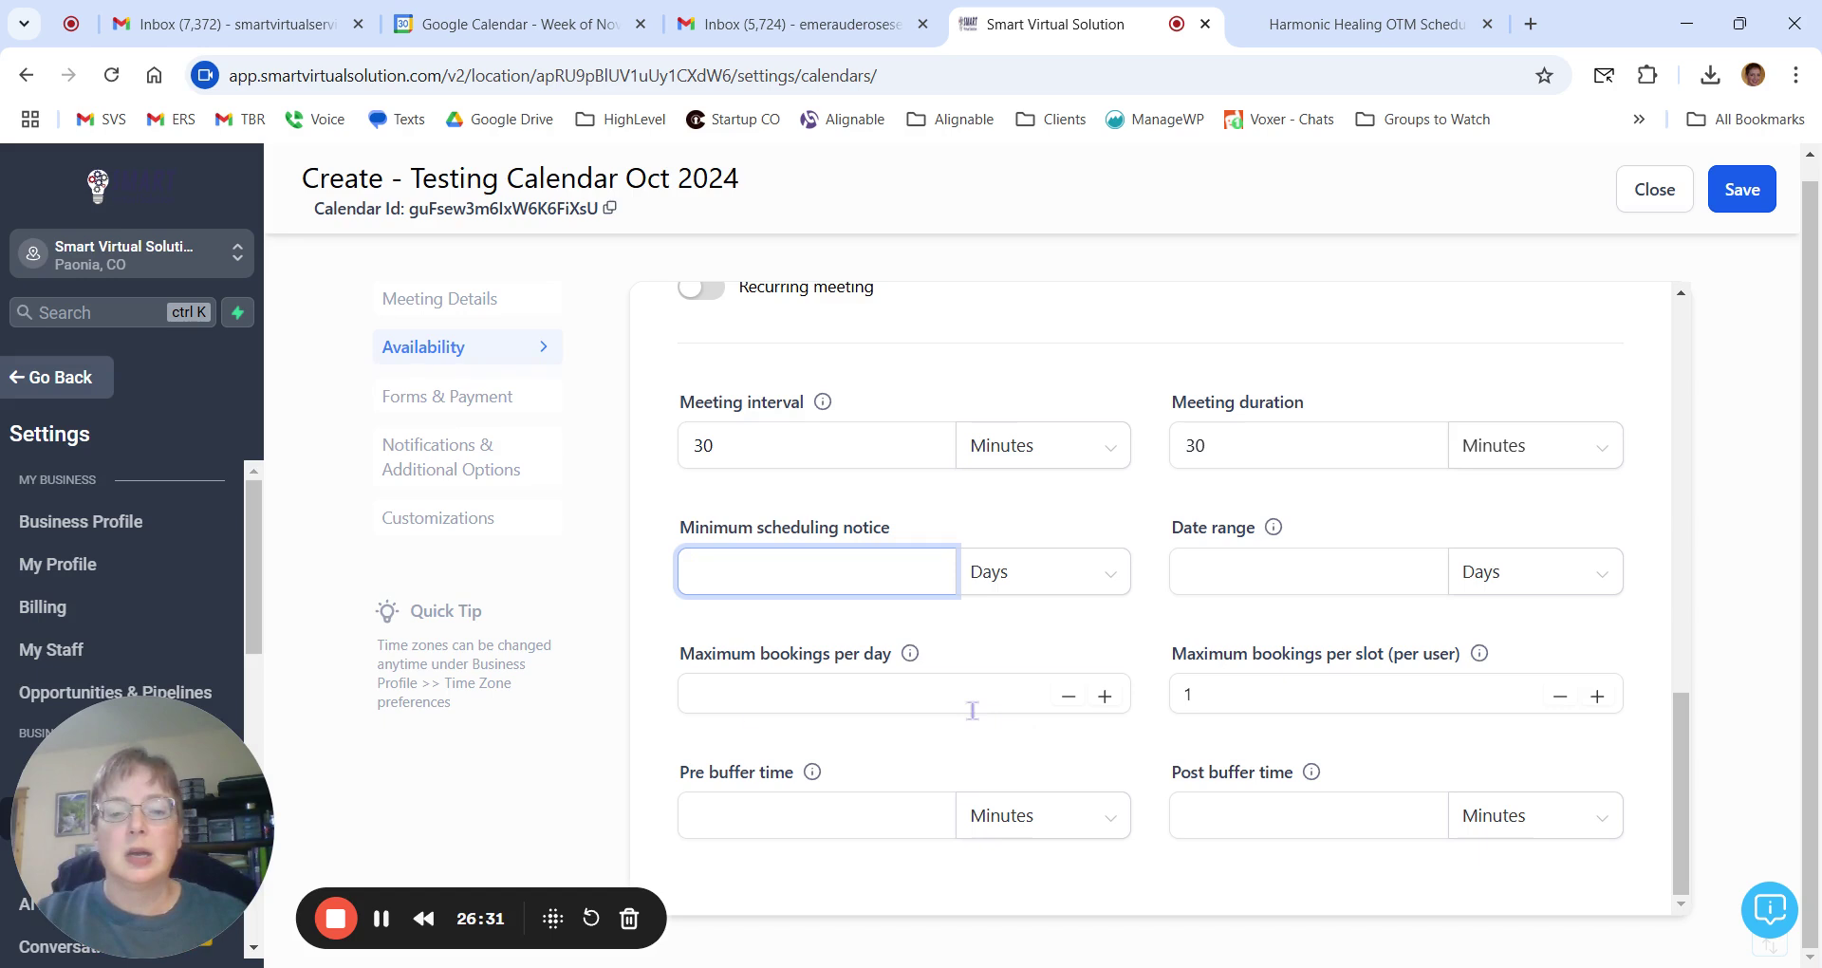
click(661, 783)
drag(661, 783, 777, 784)
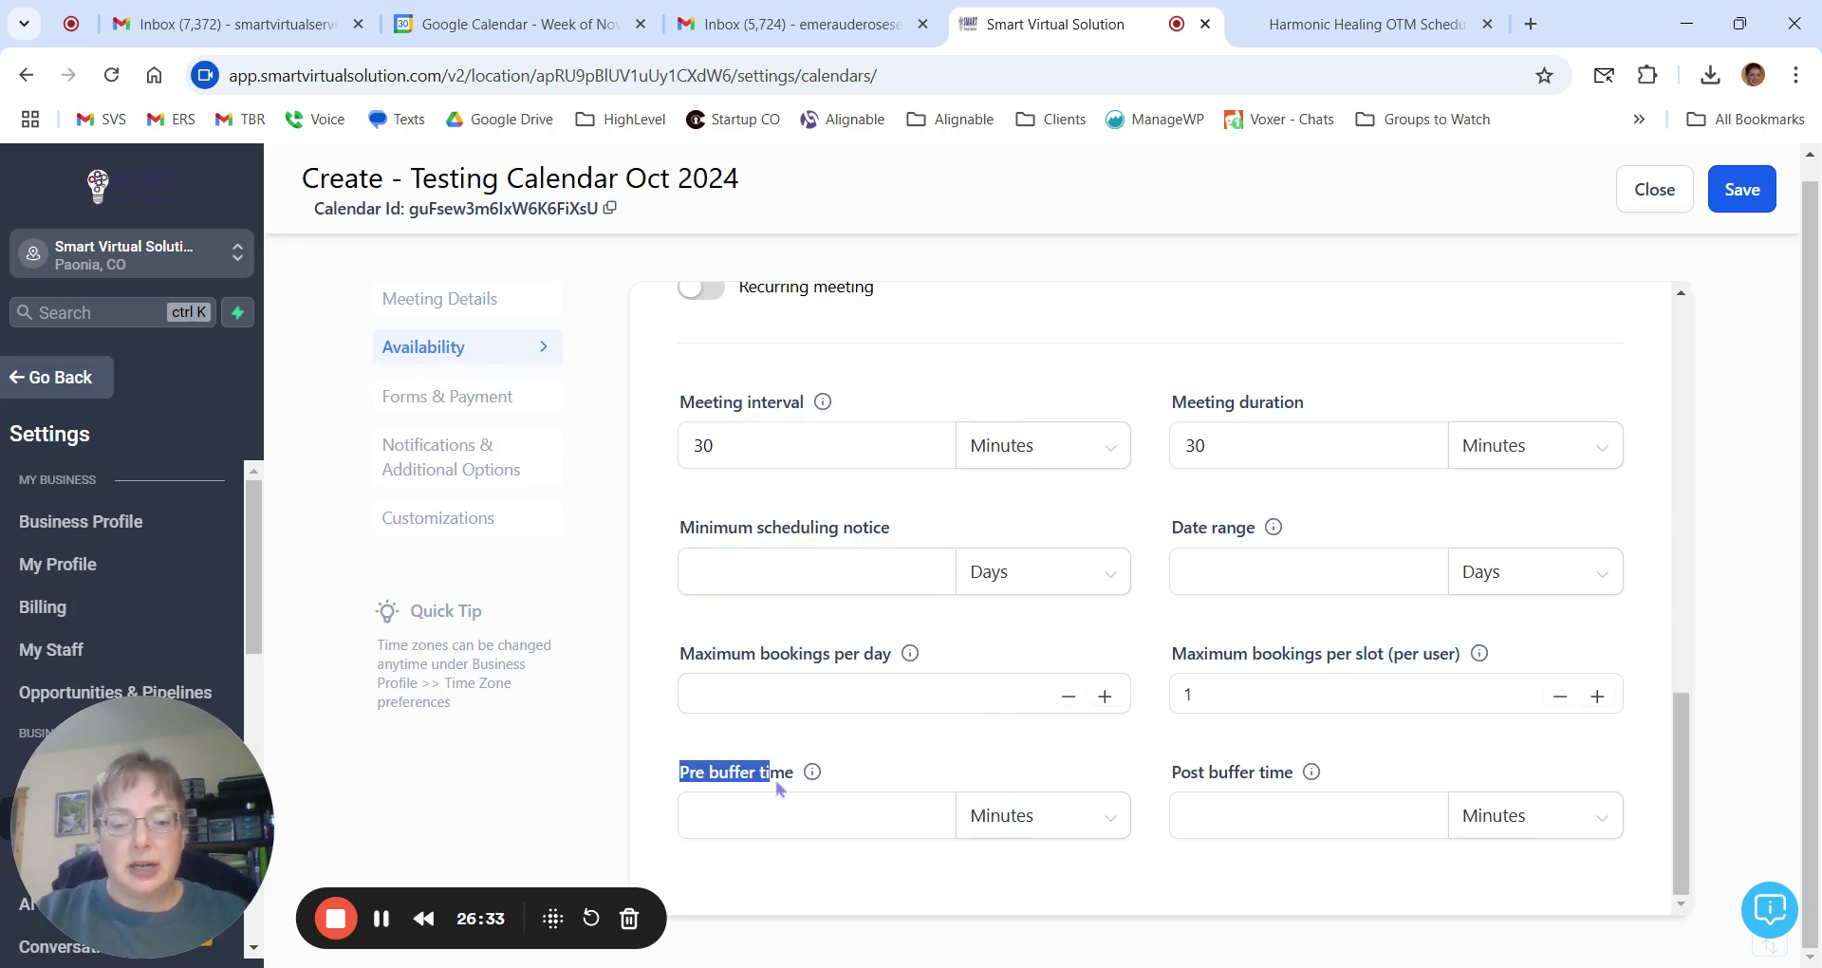
click(852, 780)
click(1372, 804)
click(1383, 776)
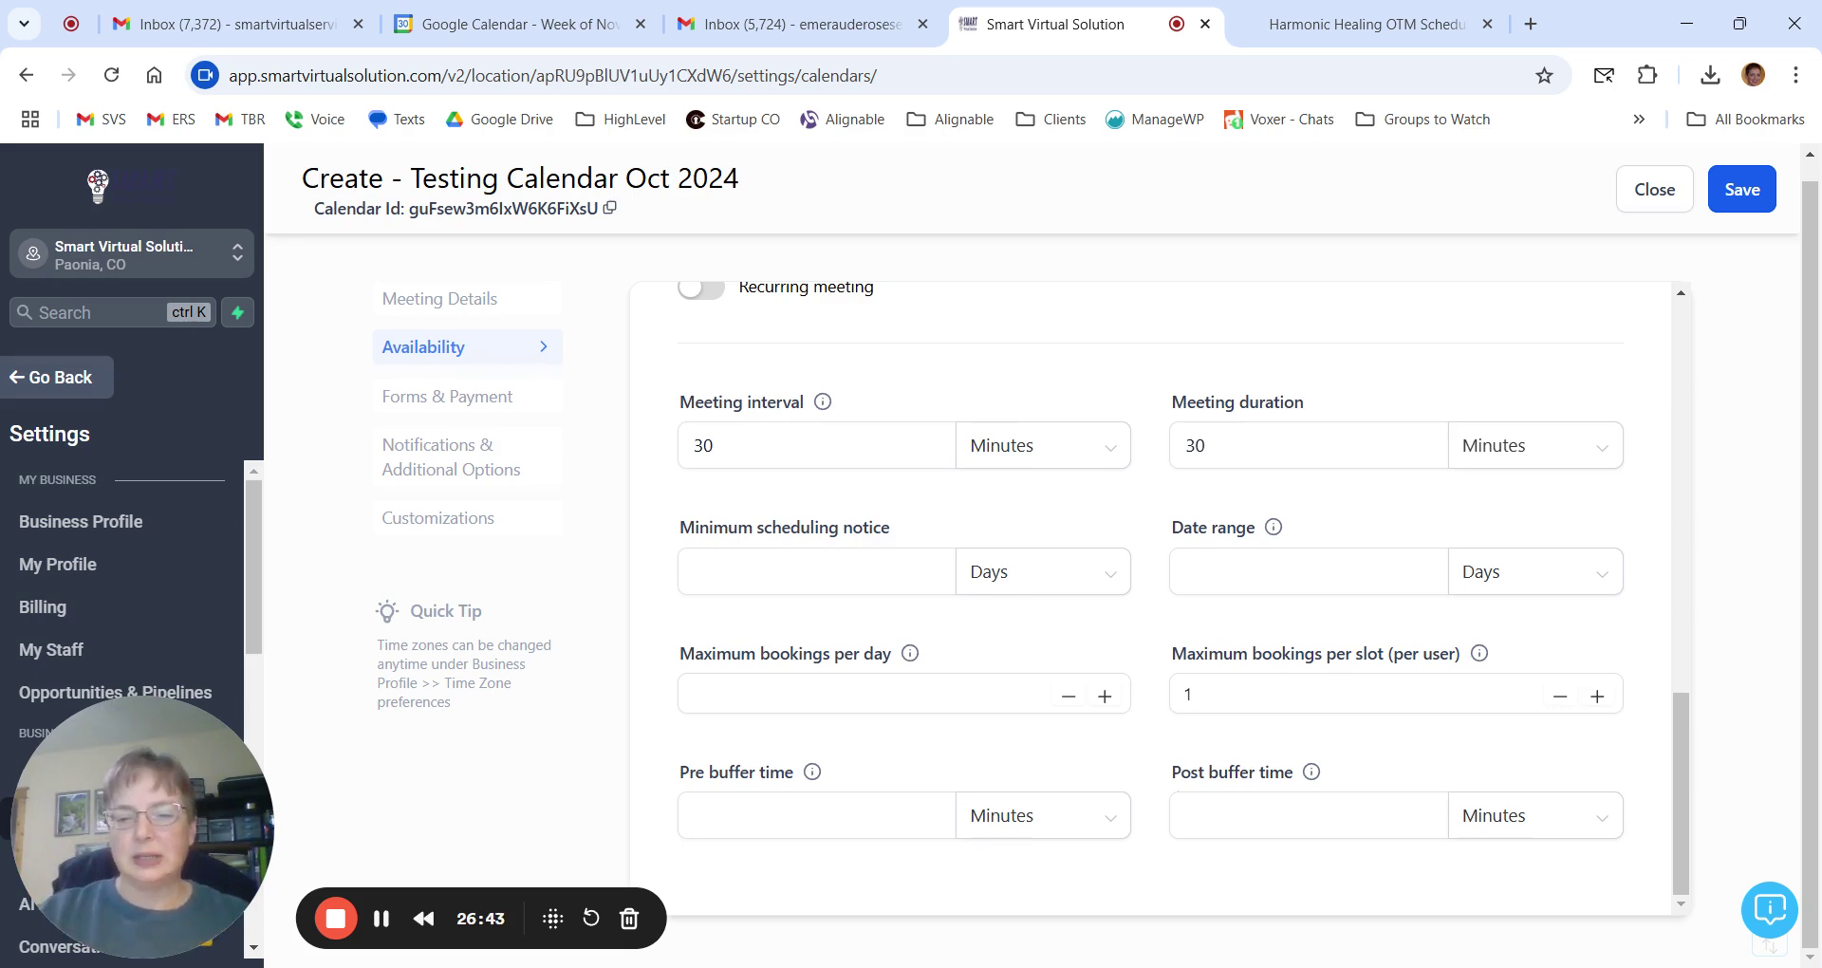
click(788, 429)
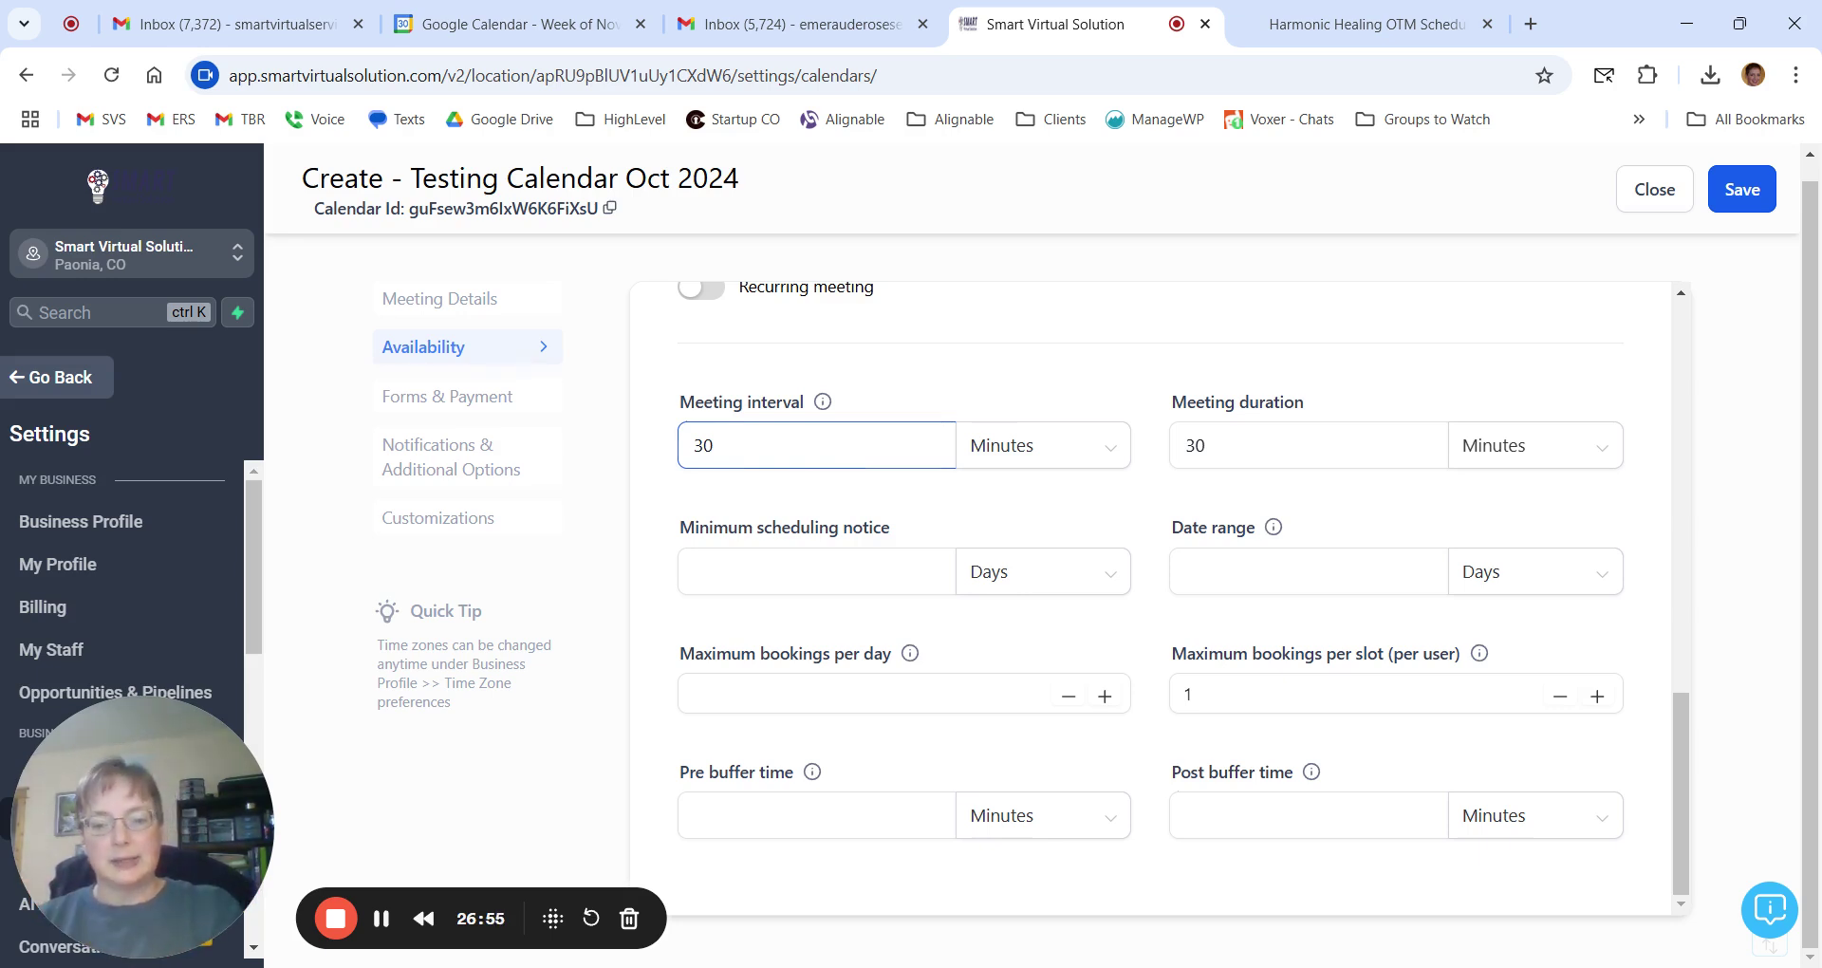
click(1216, 815)
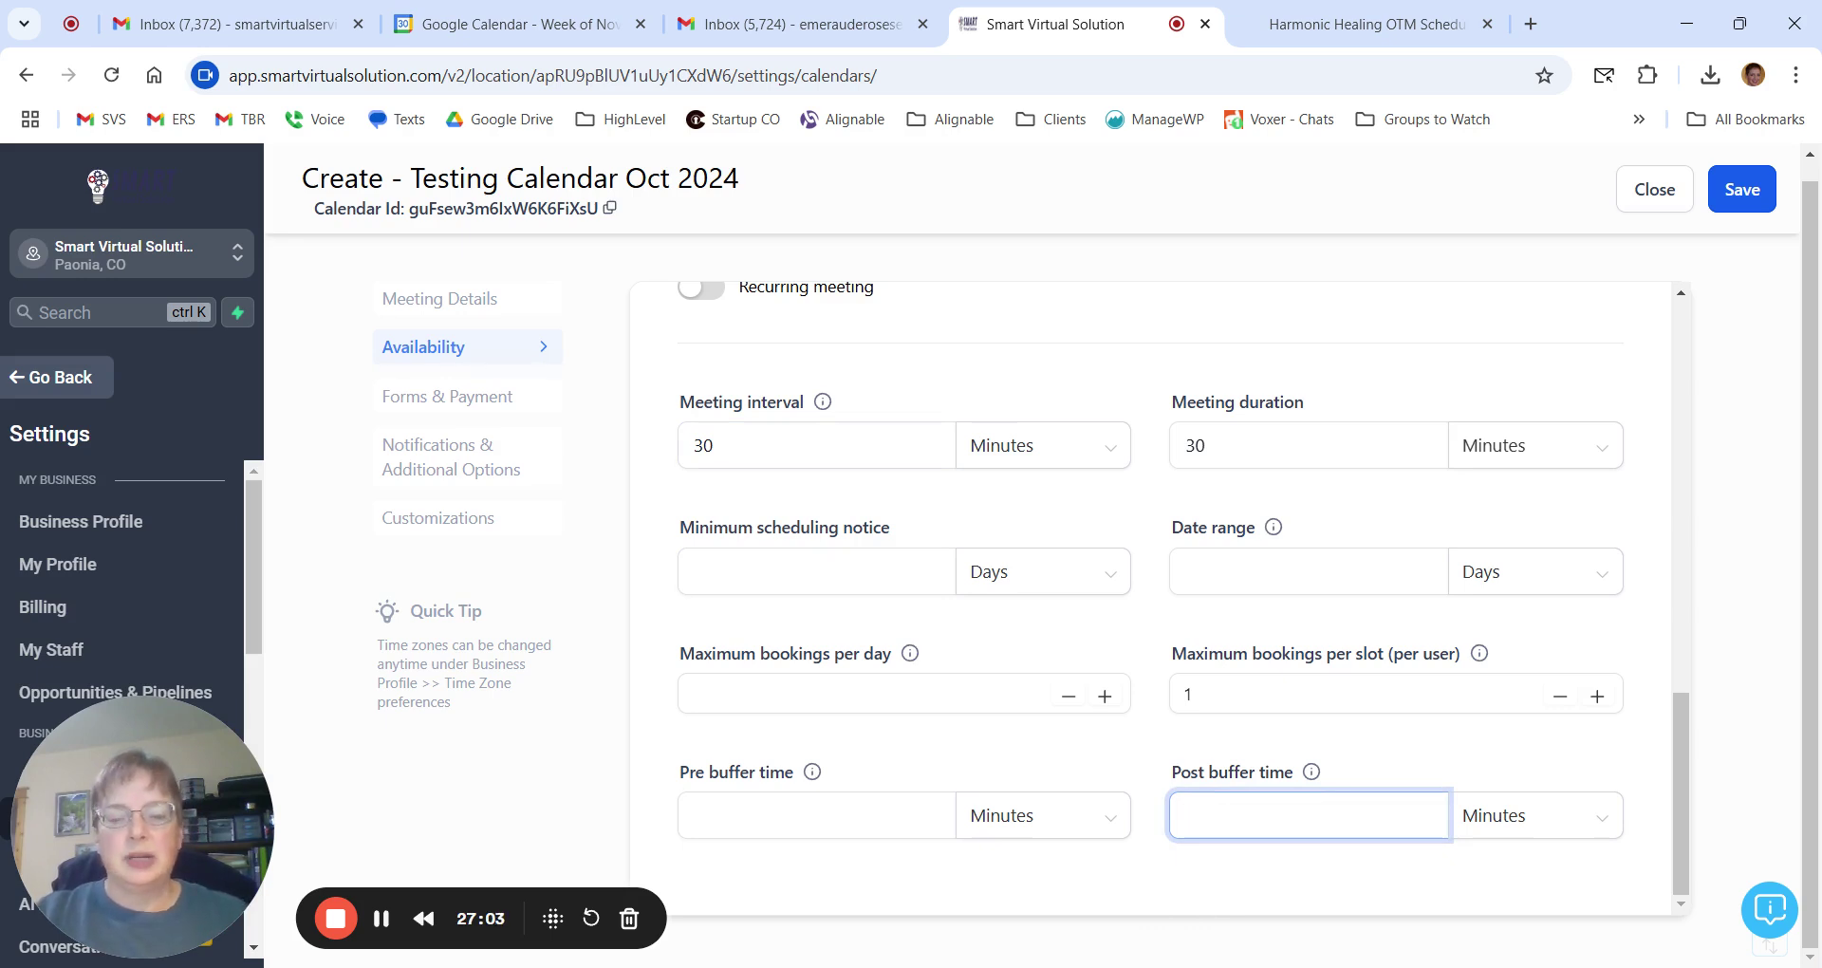
click(383, 917)
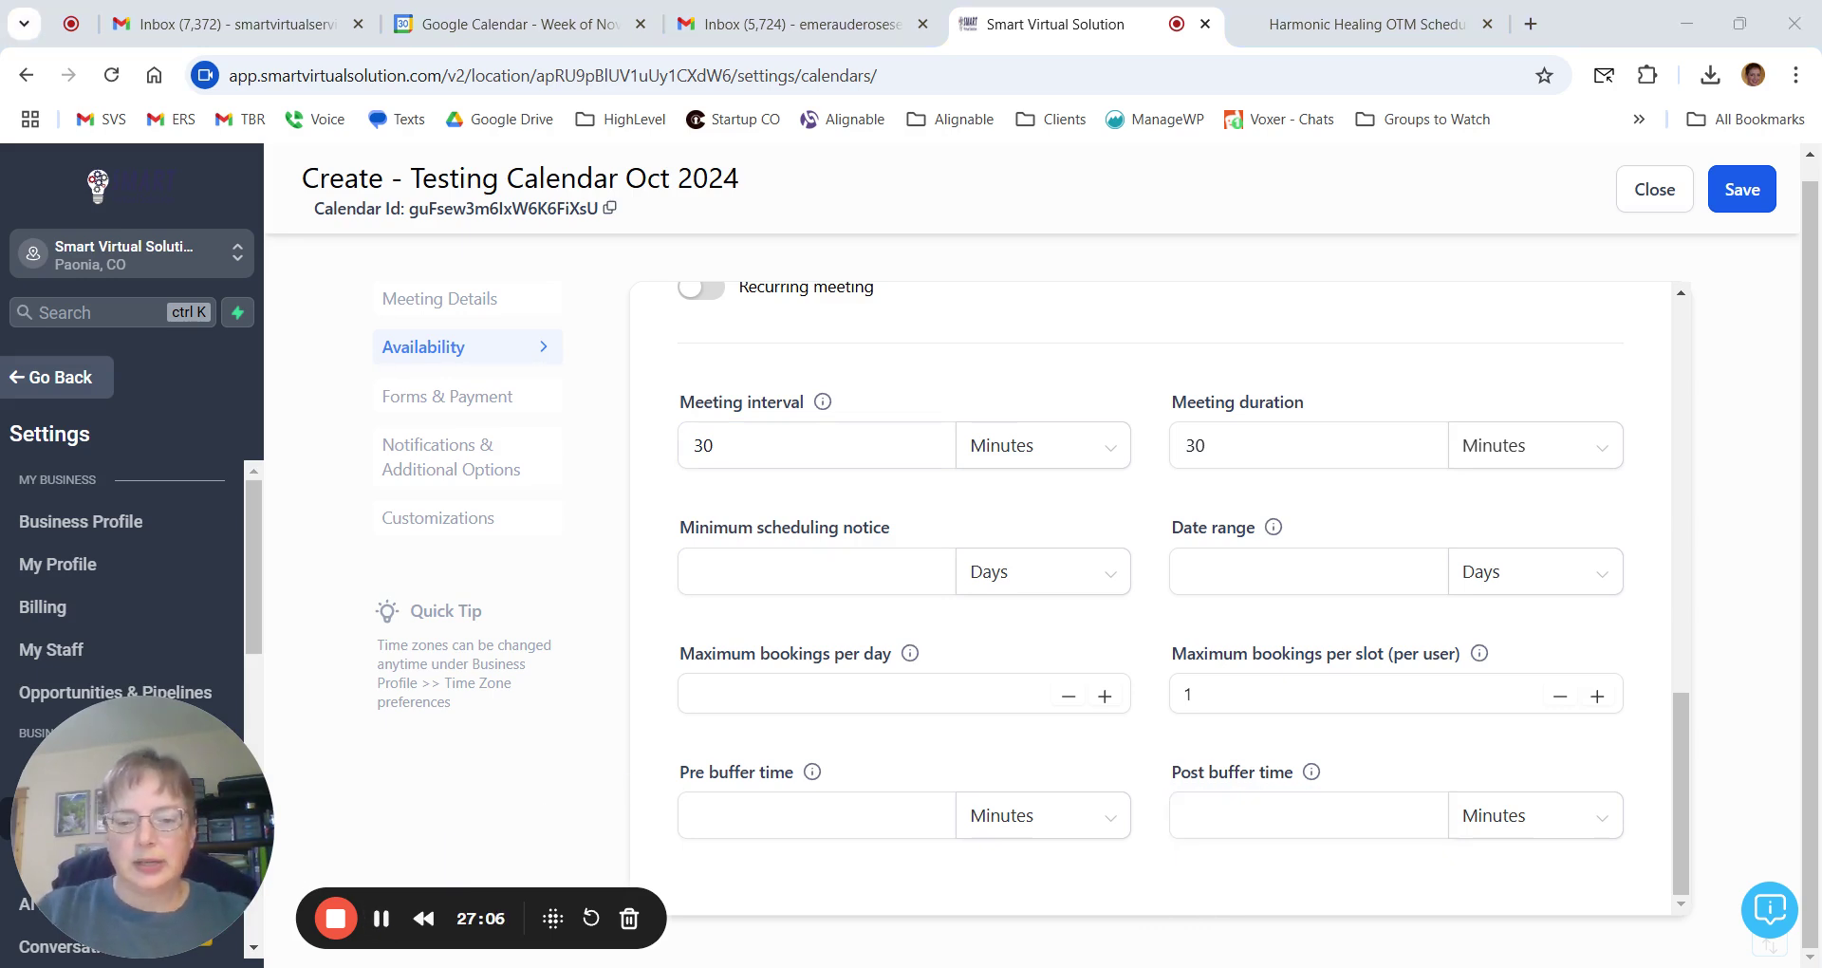
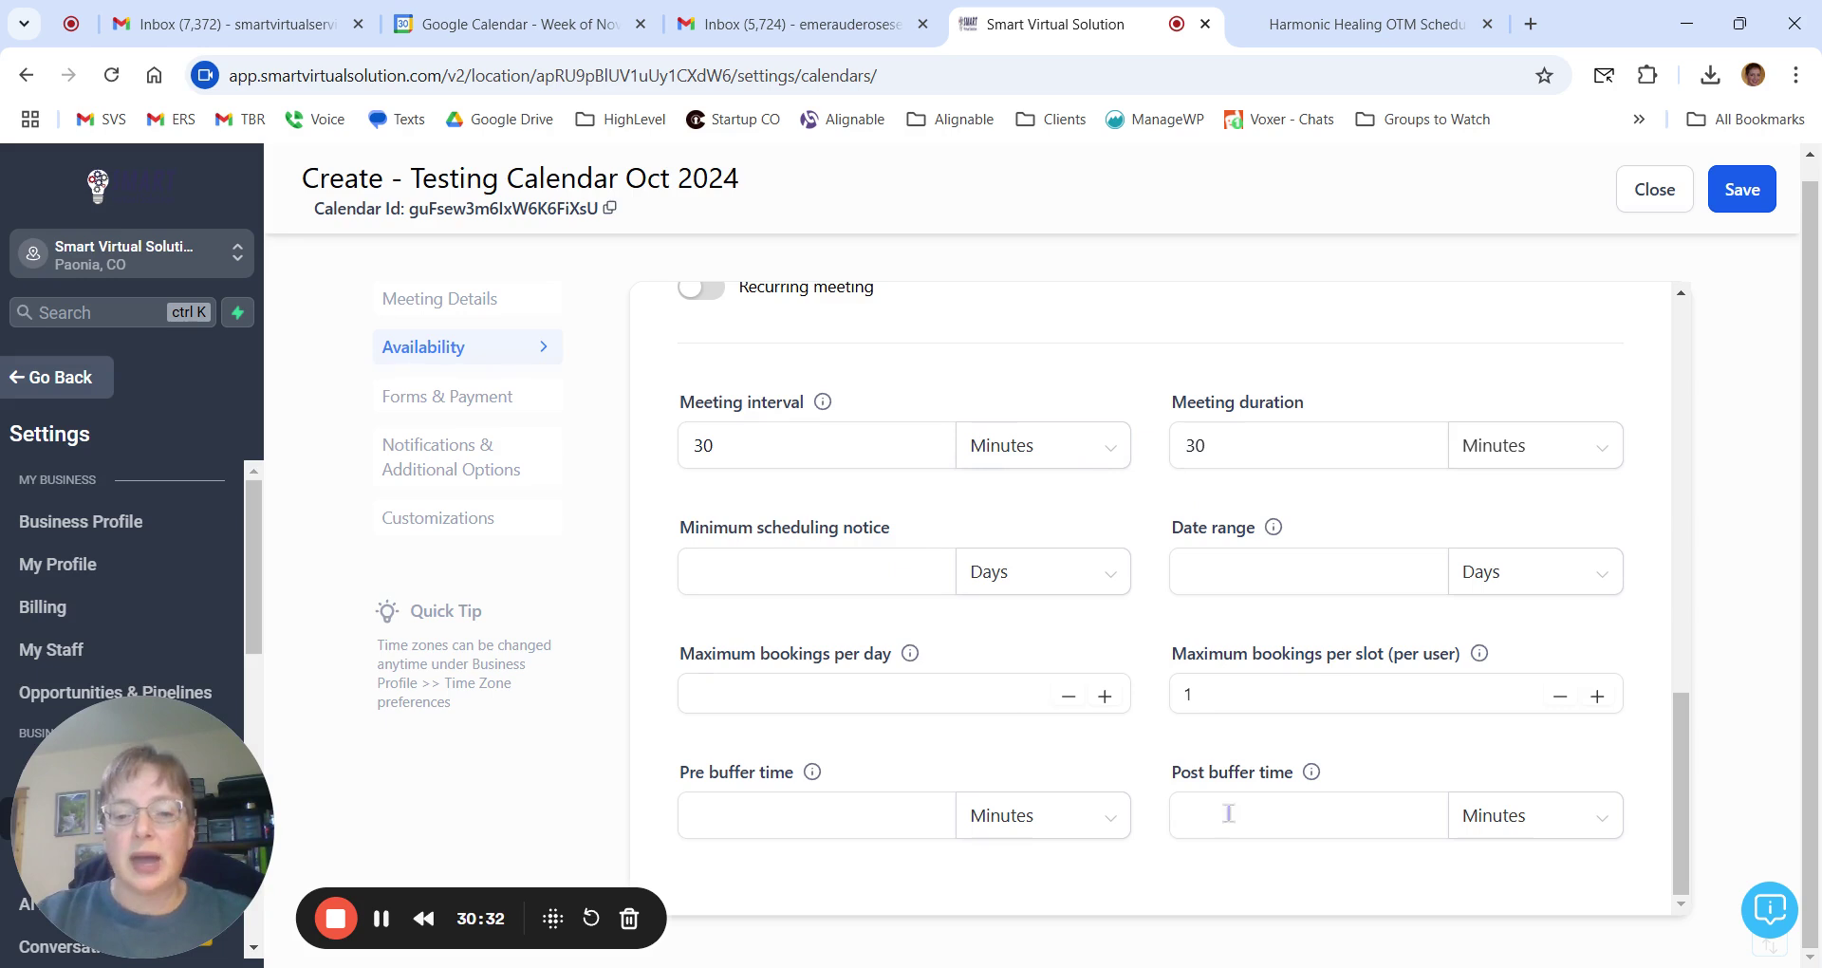
Save the 30-minute availability settings to advance to Forms & Payment.
click(868, 828)
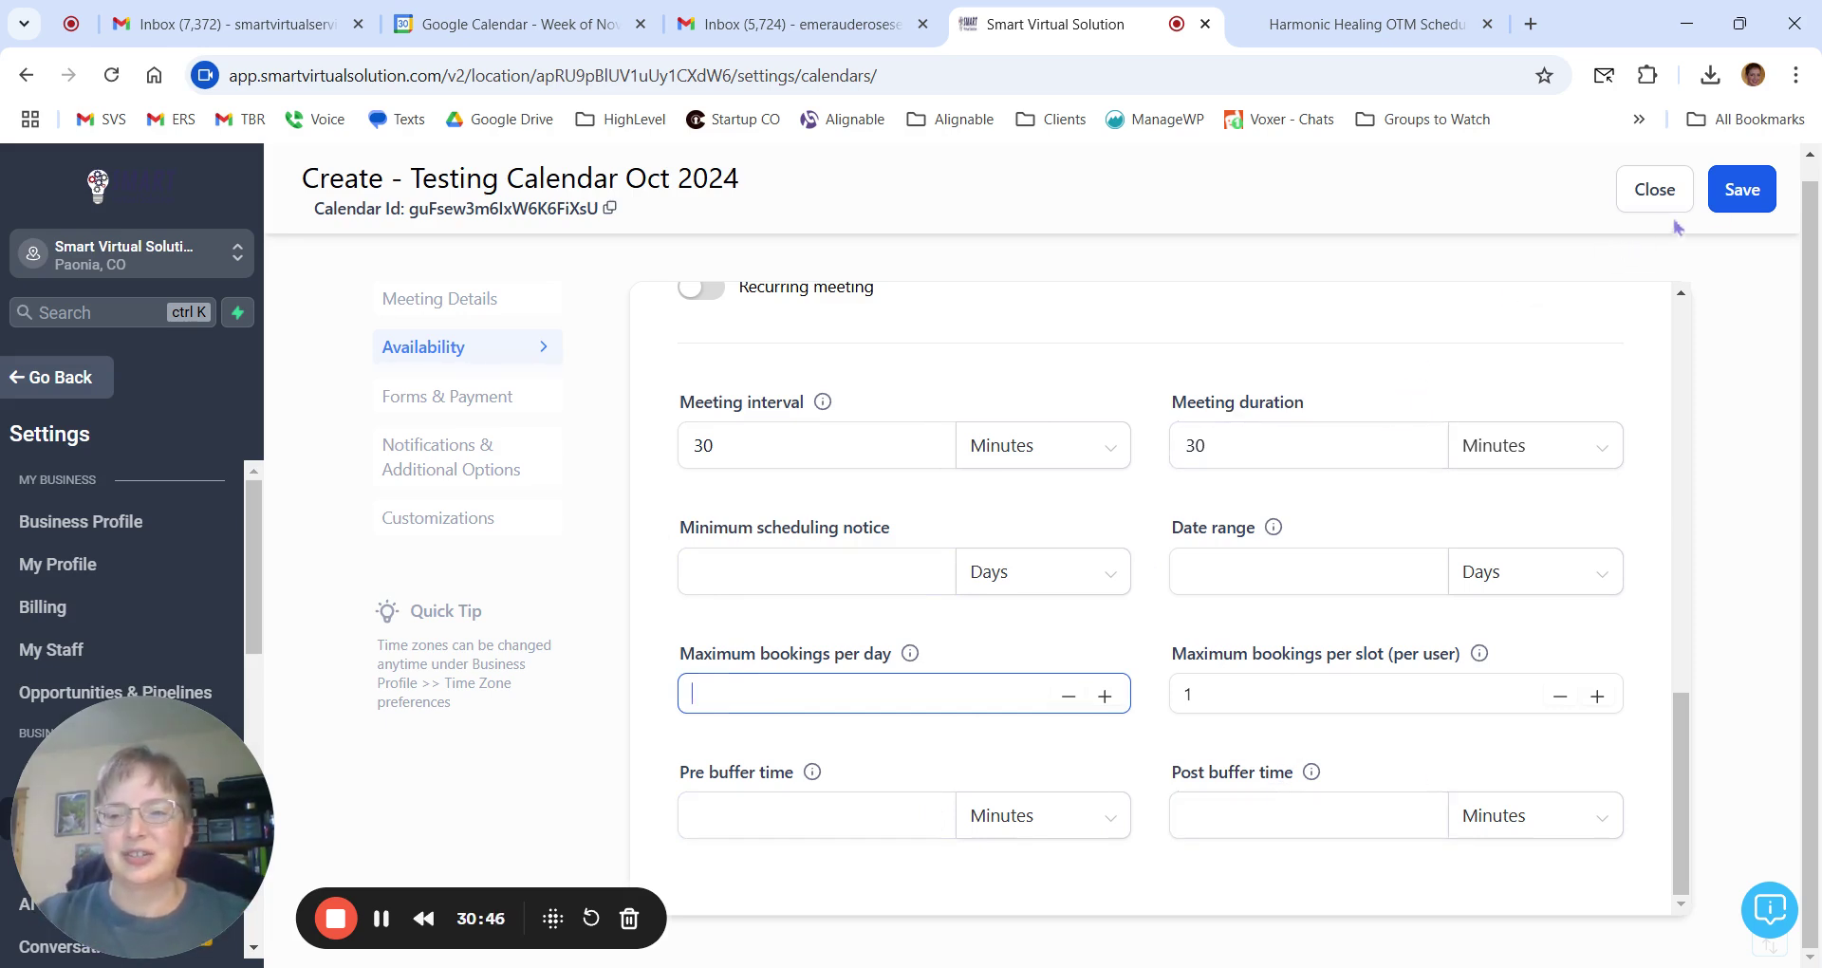
click(1735, 201)
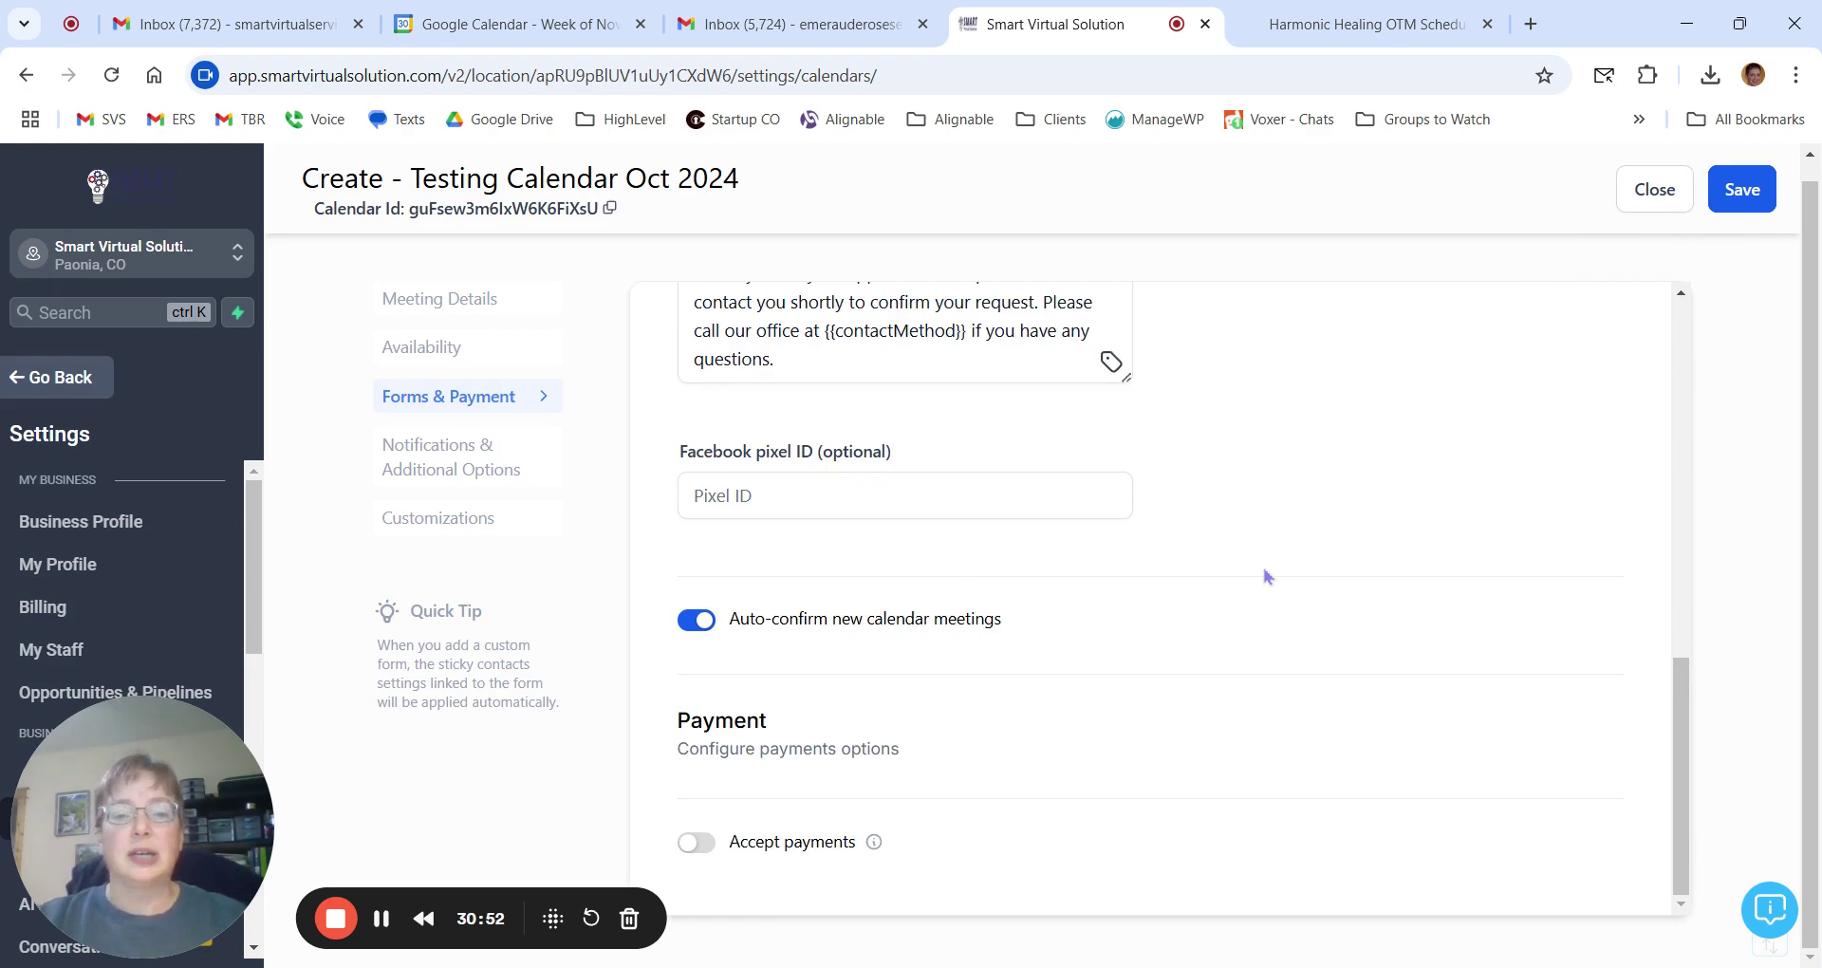
scroll(1268, 576, up, 5)
scroll(1269, 576, up, 3)
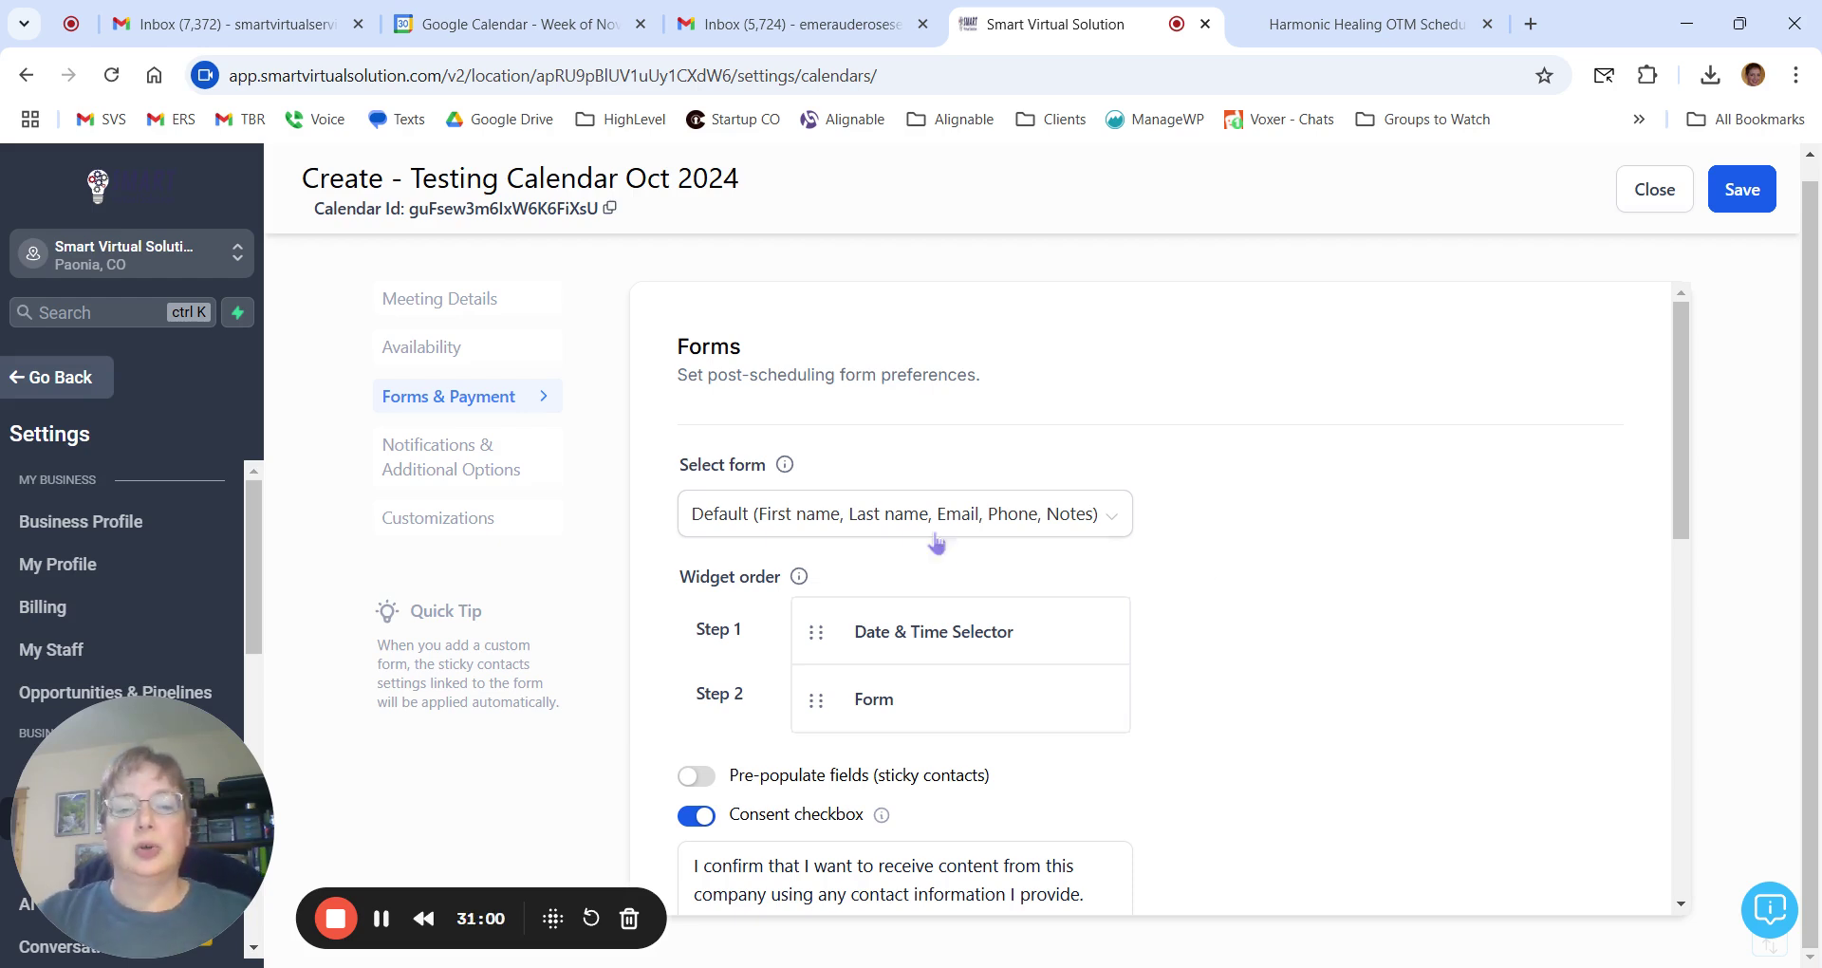
click(866, 523)
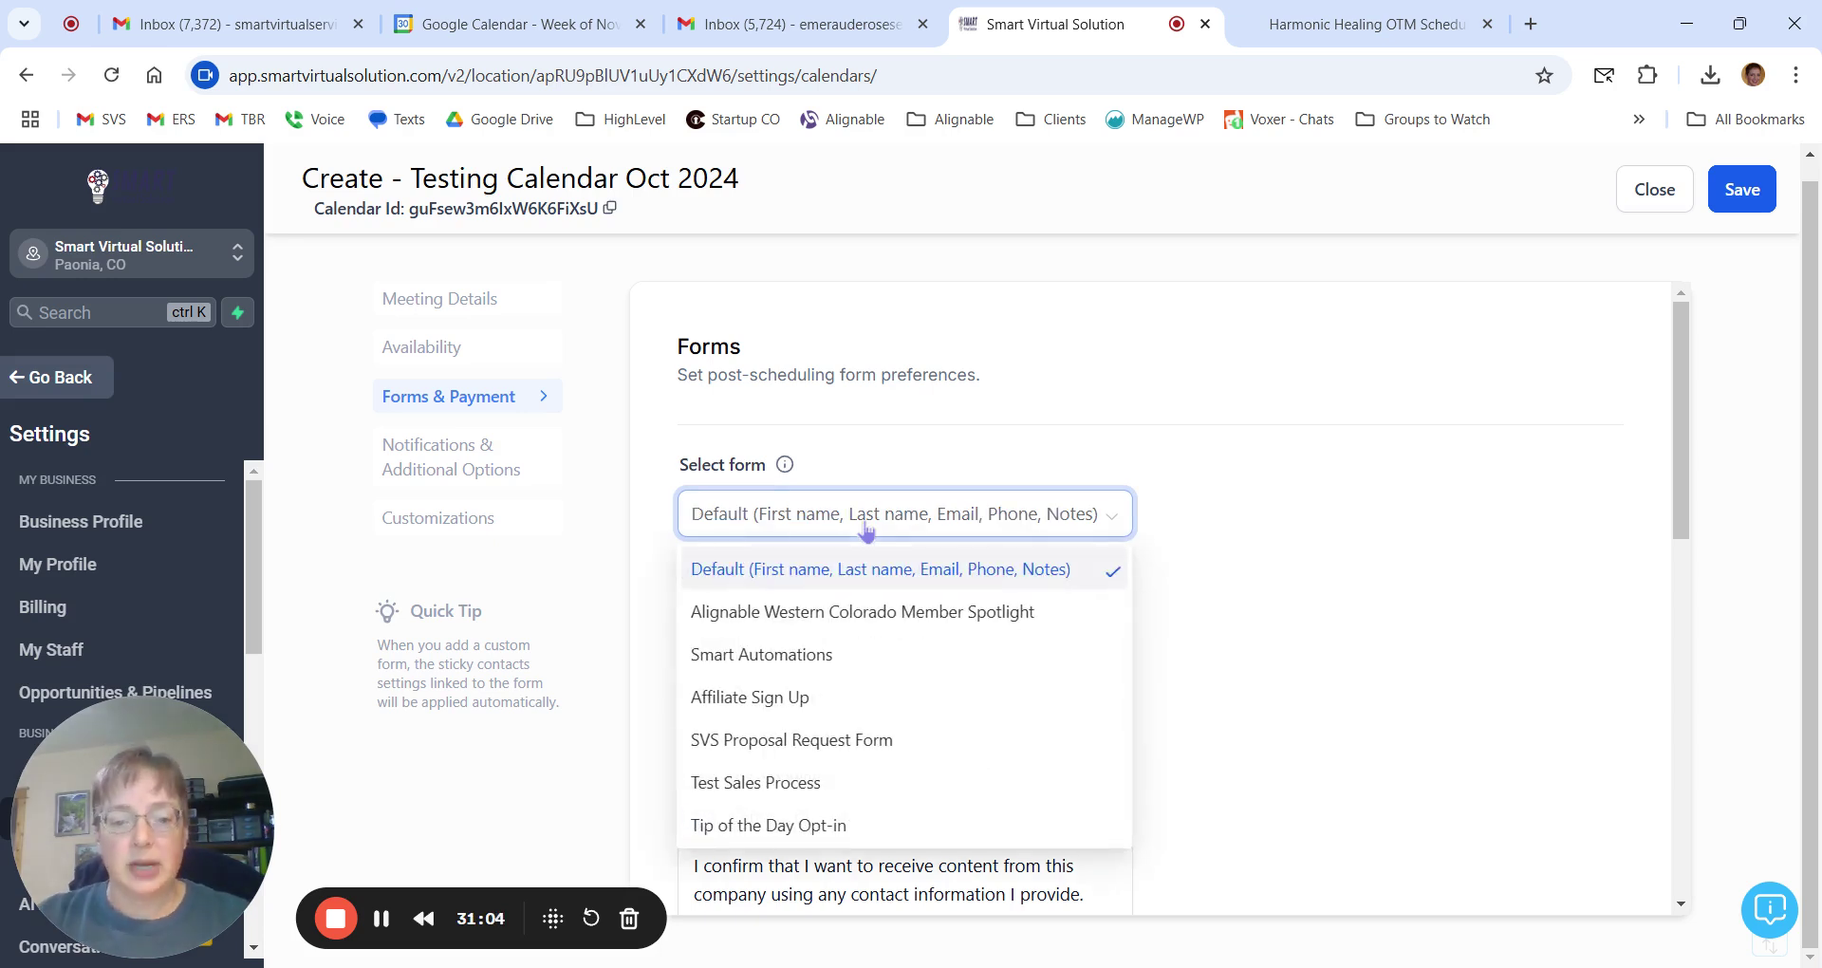
scroll(808, 623, down, 10)
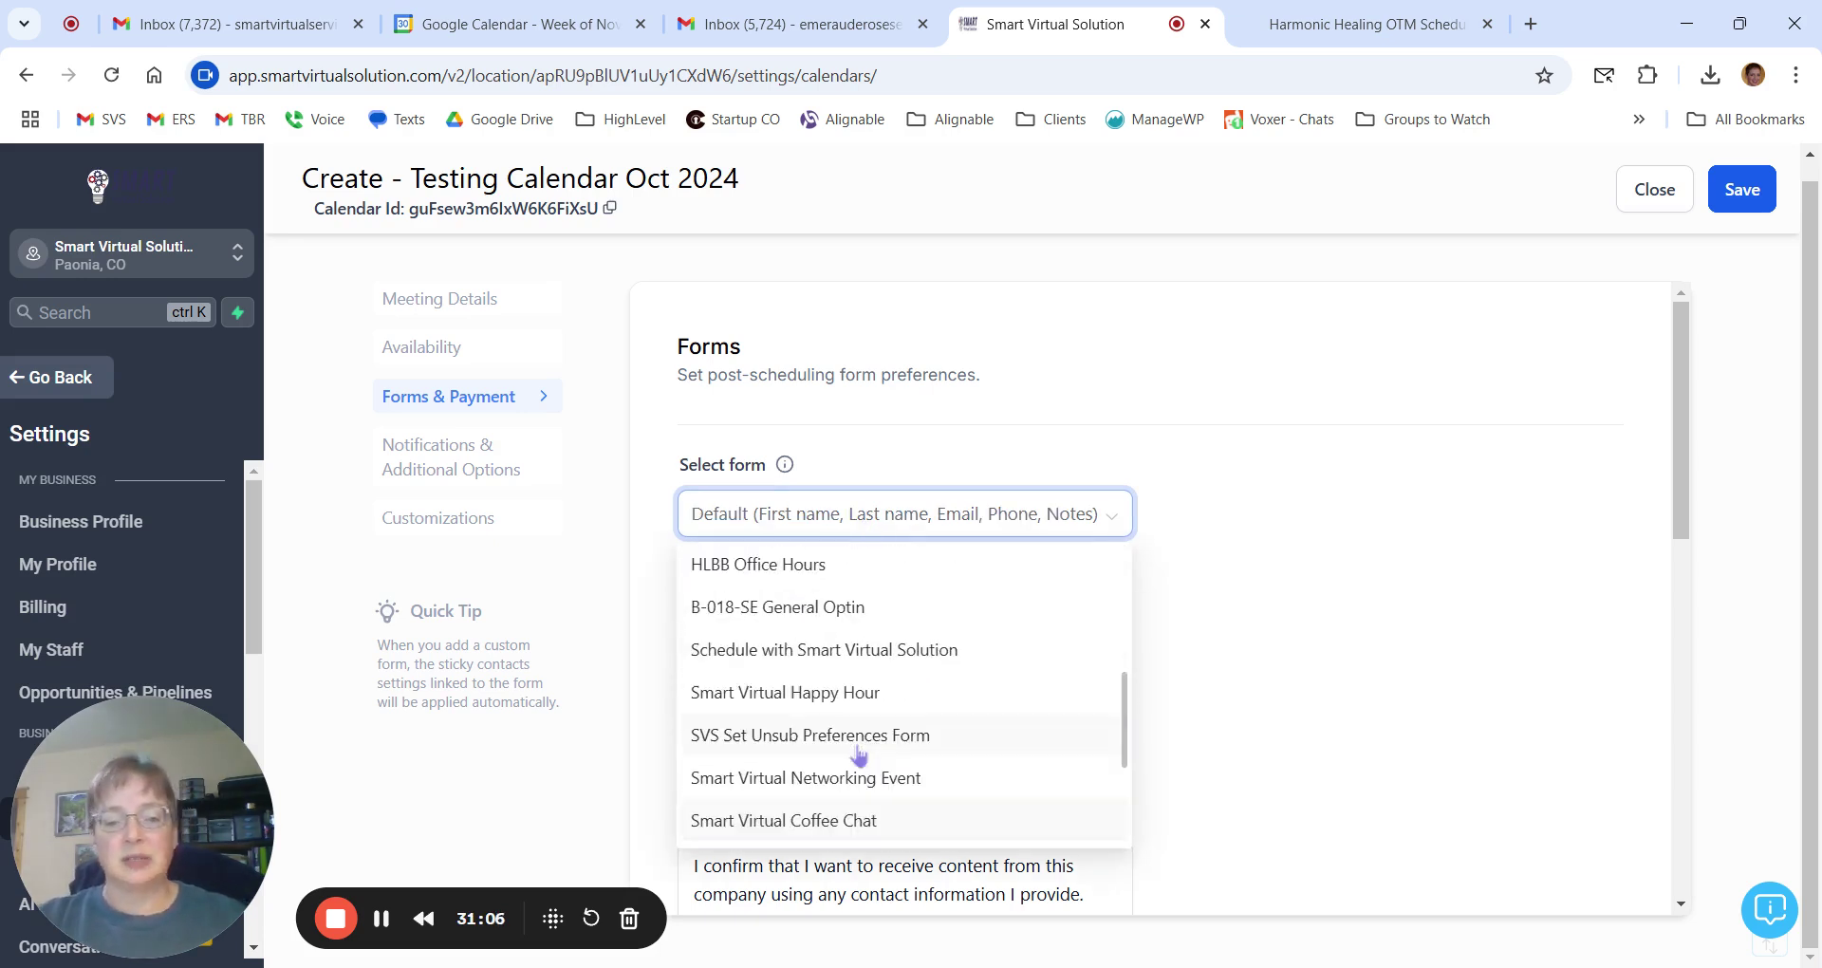
scroll(859, 756, up, 10)
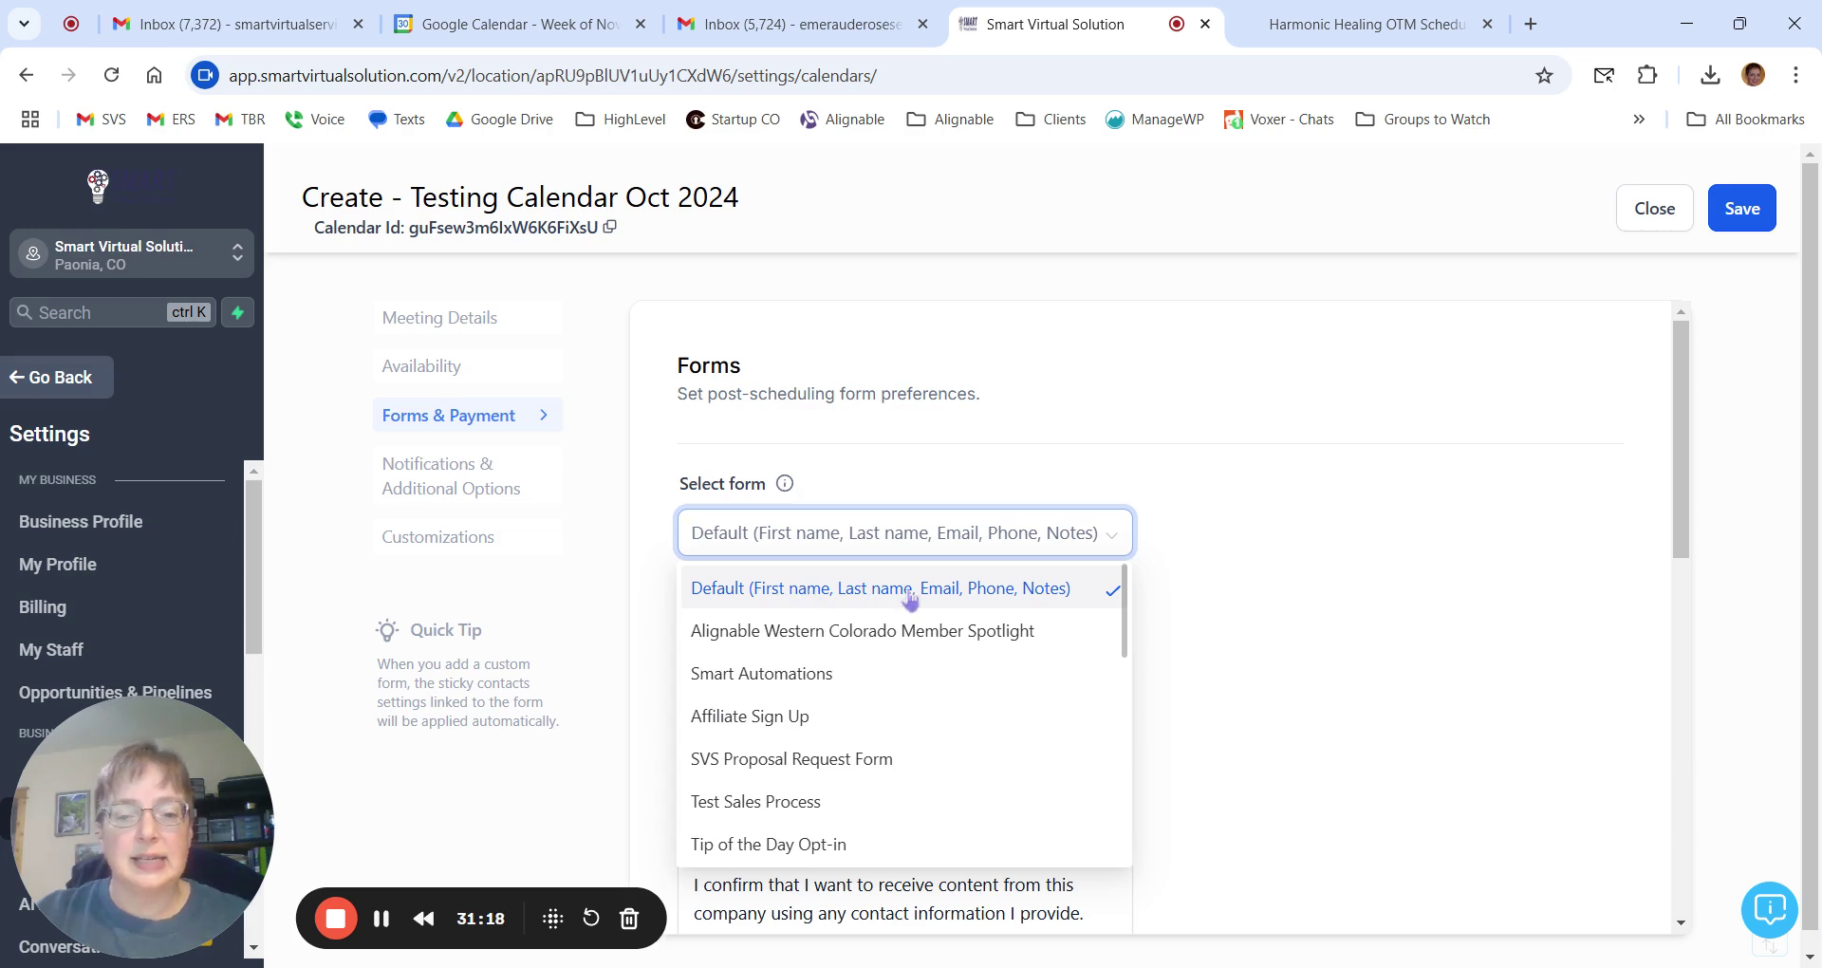
click(1237, 570)
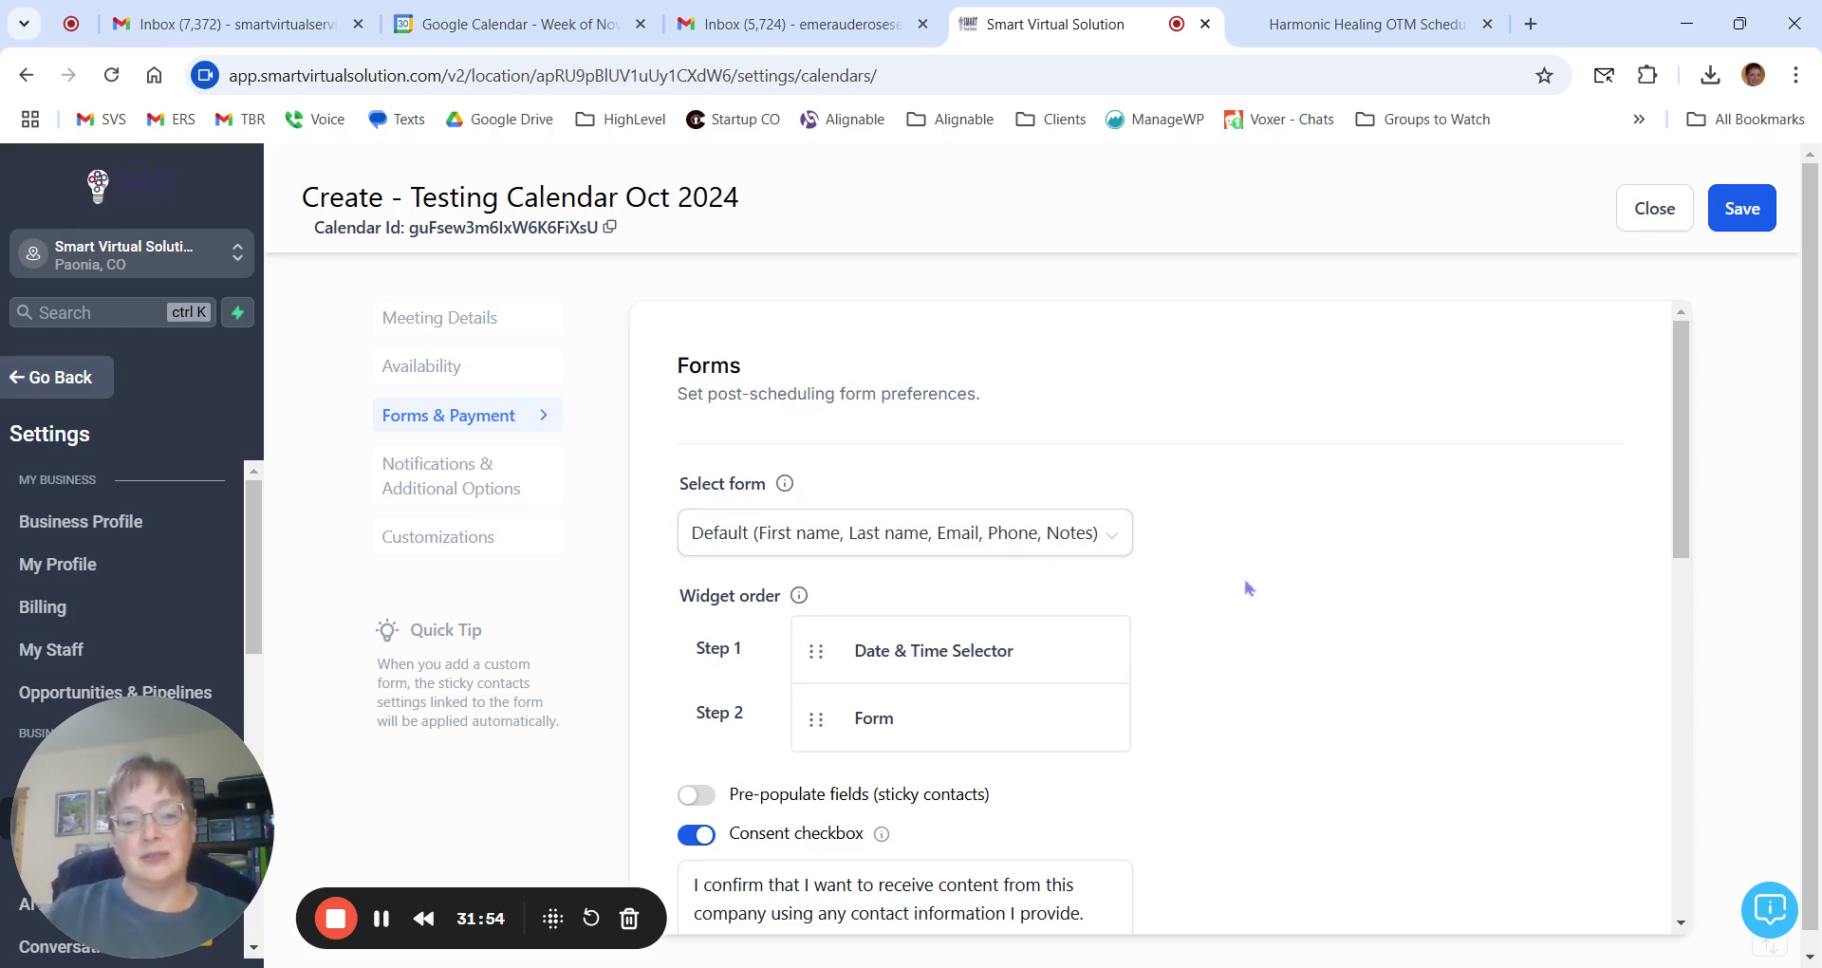
Review the Forms settings, then bring up the Harmonic Healing OTM 30 Minute Wellness Discovery booking page.
scroll(1242, 585, down, 3)
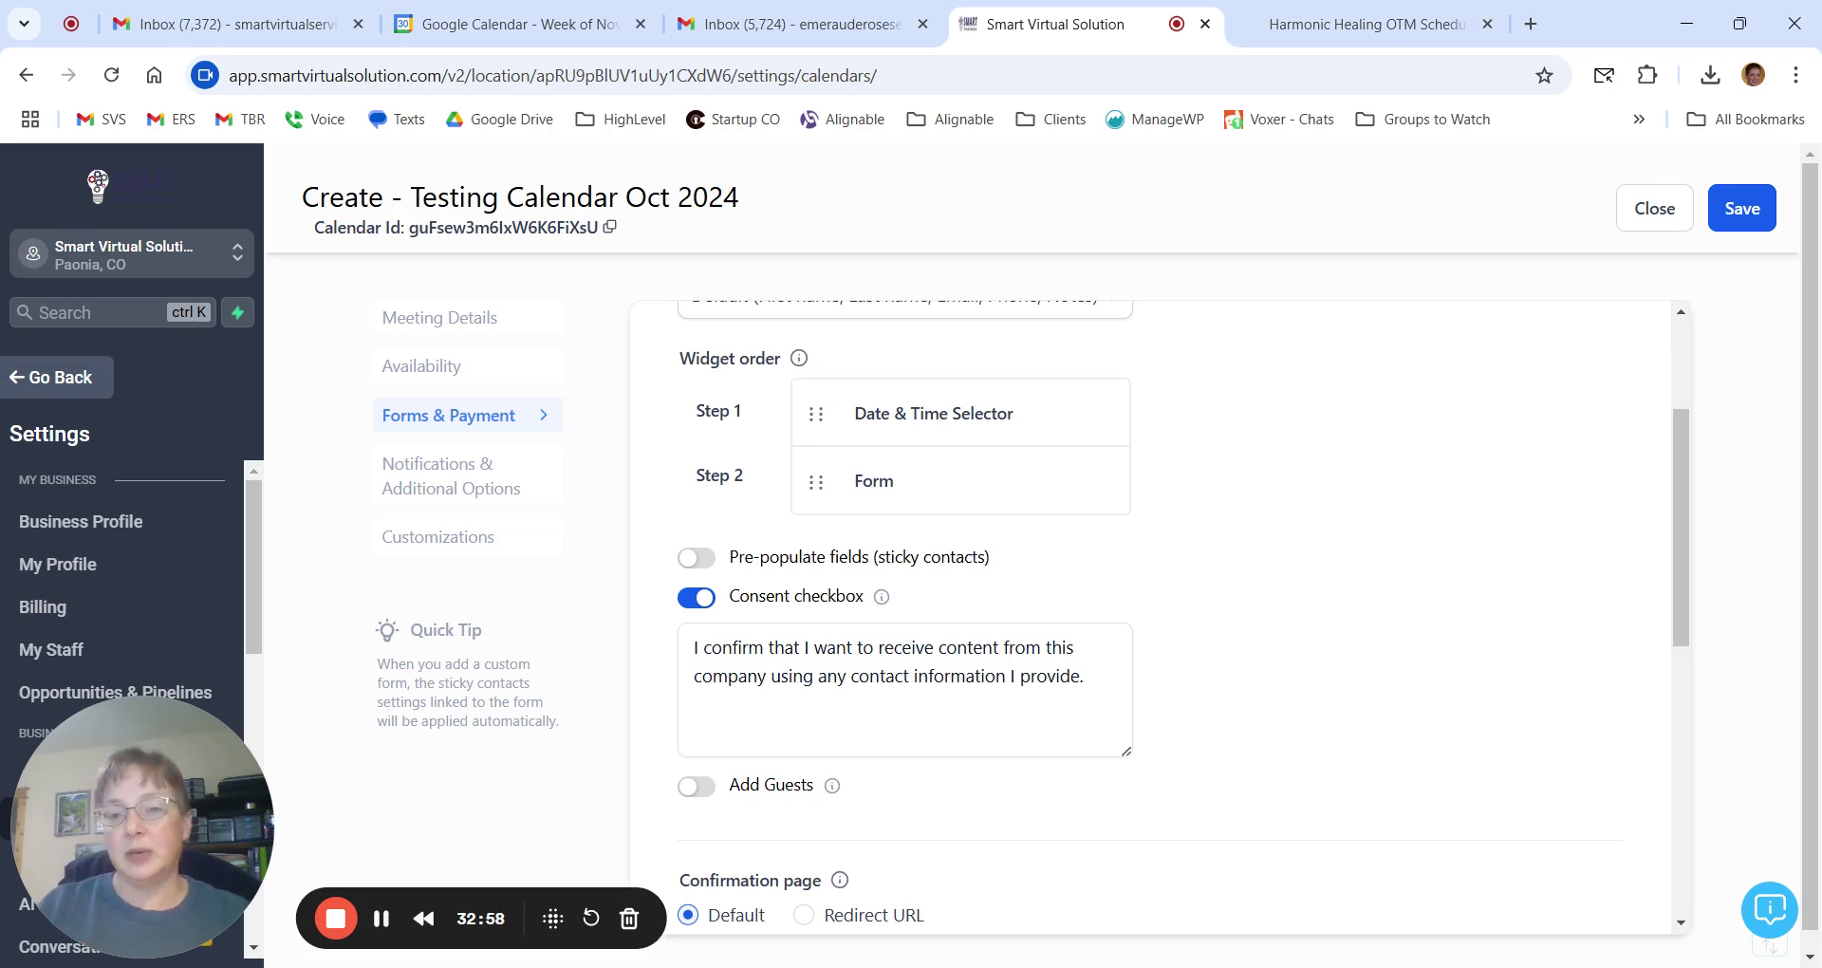
click(1423, 24)
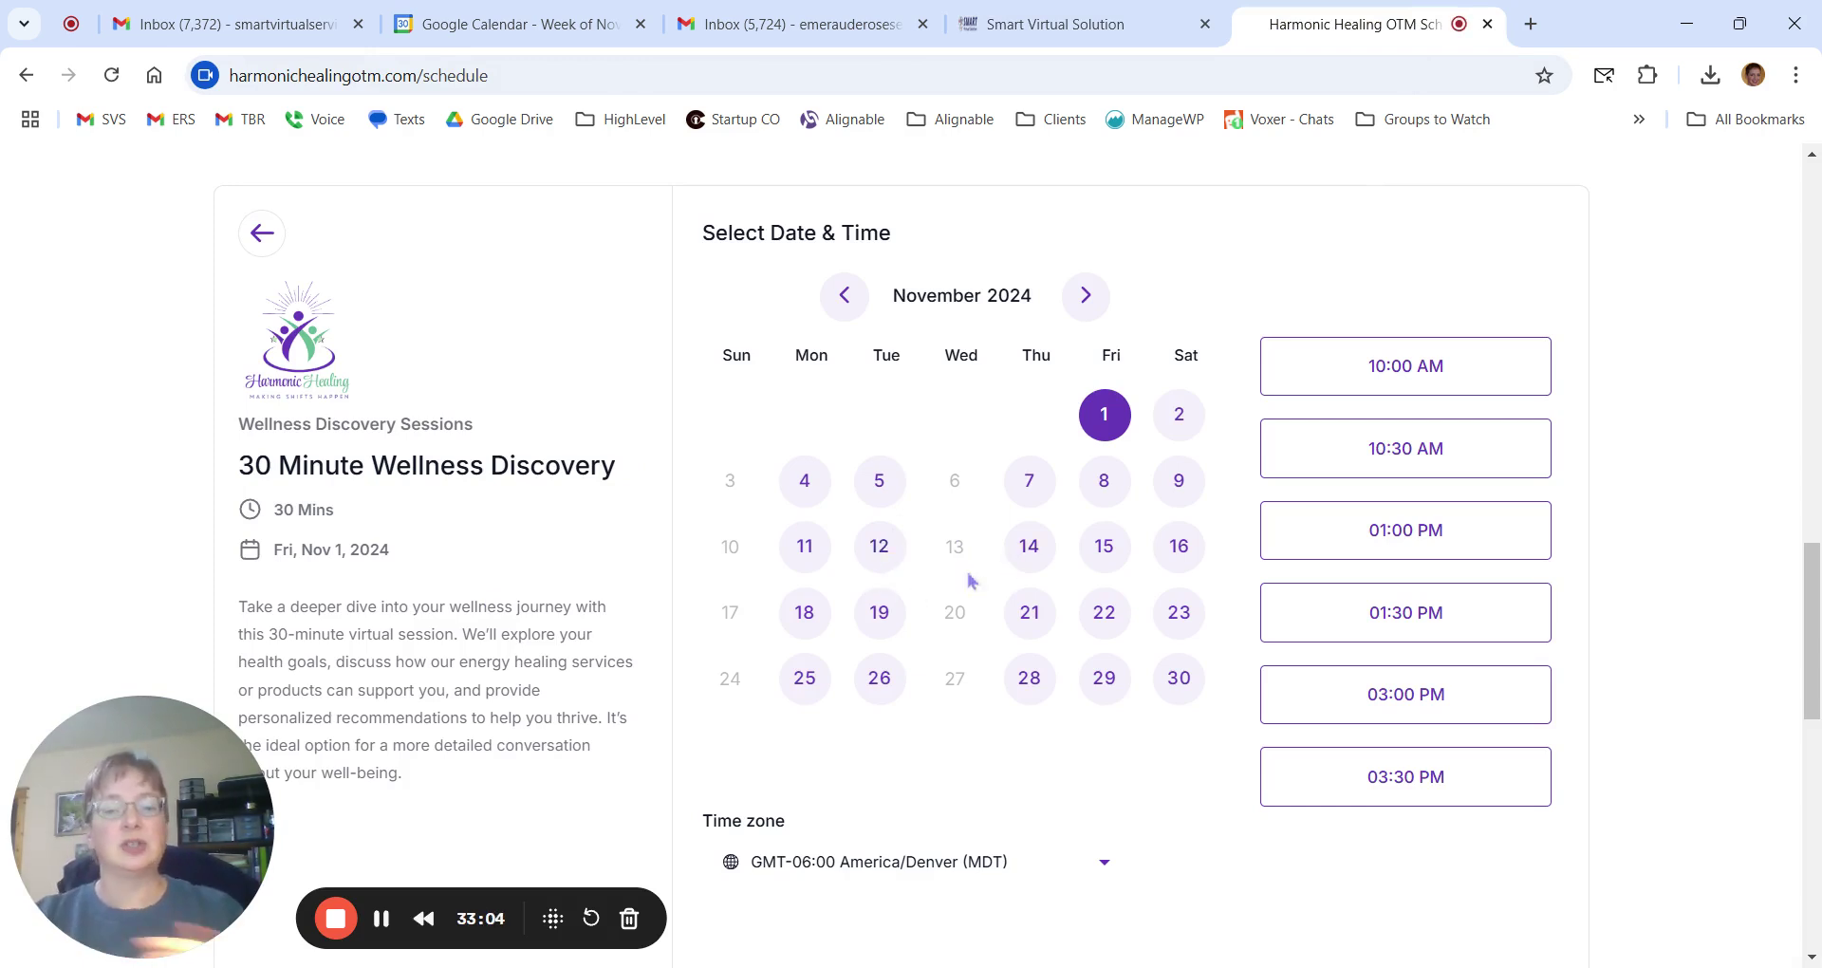
Book a test slot for November 22 at 01:30 PM to preview the details form, then return to settings.
click(1120, 615)
click(1310, 621)
click(1452, 625)
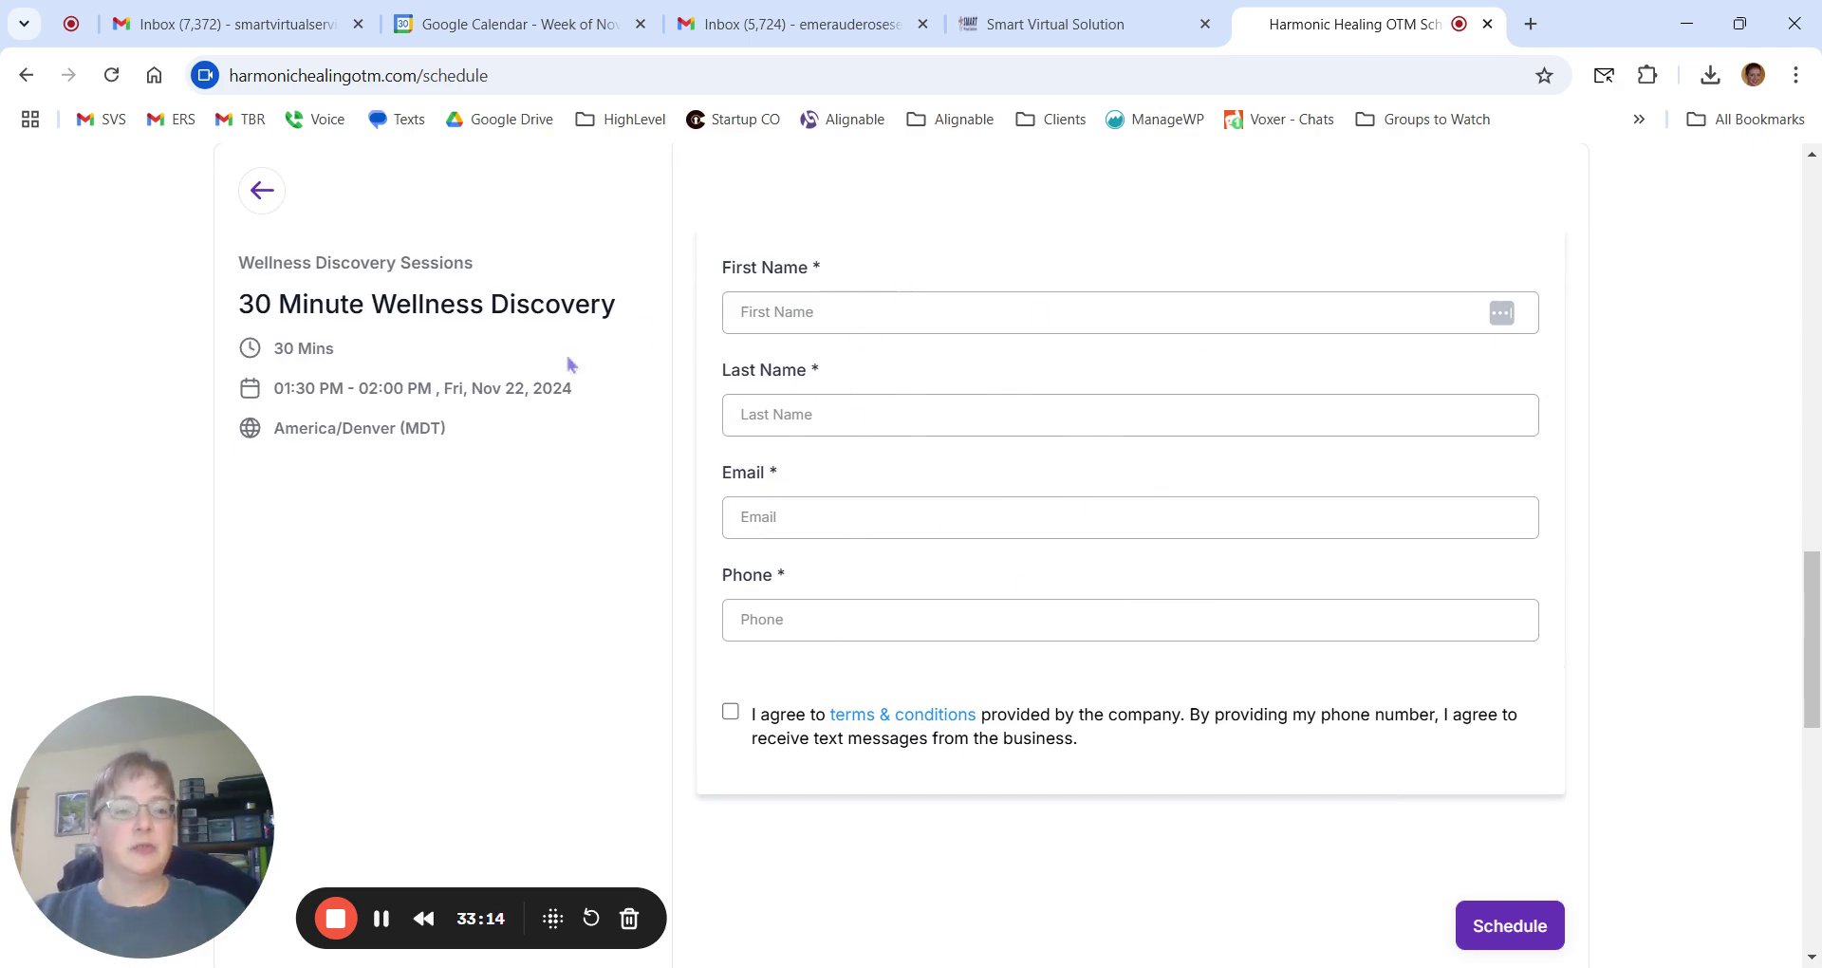
click(1044, 24)
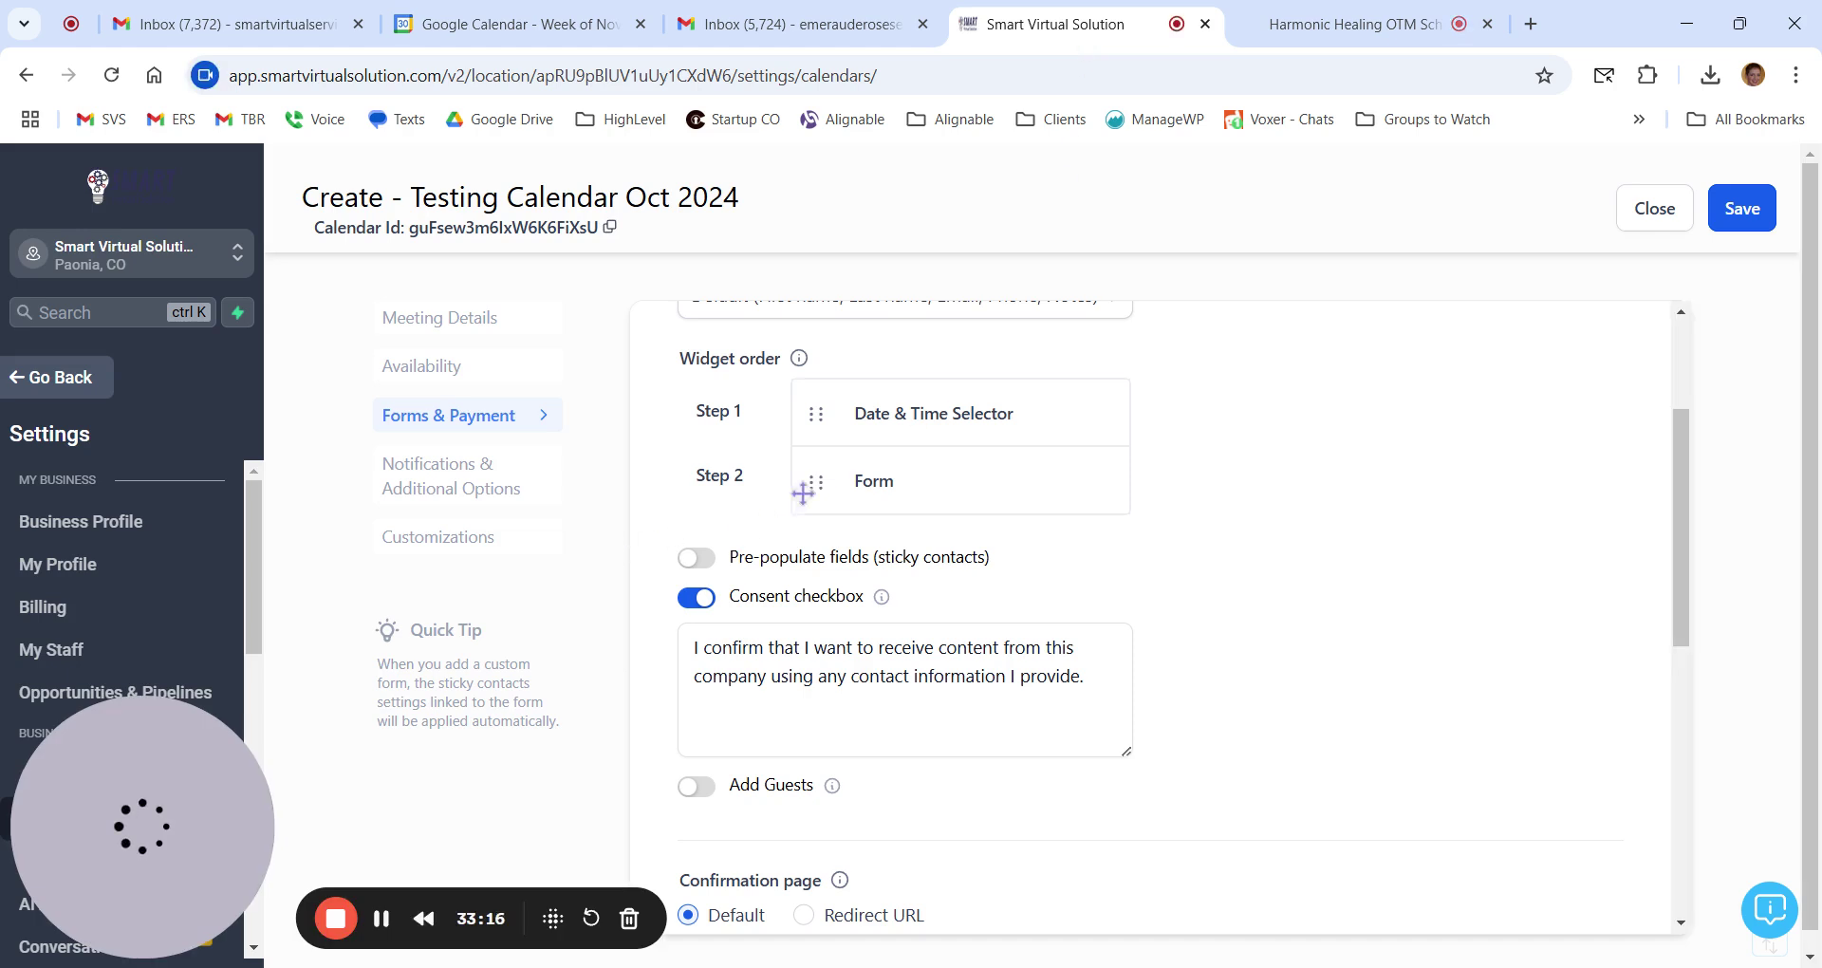
Try moving Form ahead of Date & Time Selector, restore the order, and review the sticky contacts wording.
drag(818, 482, 818, 417)
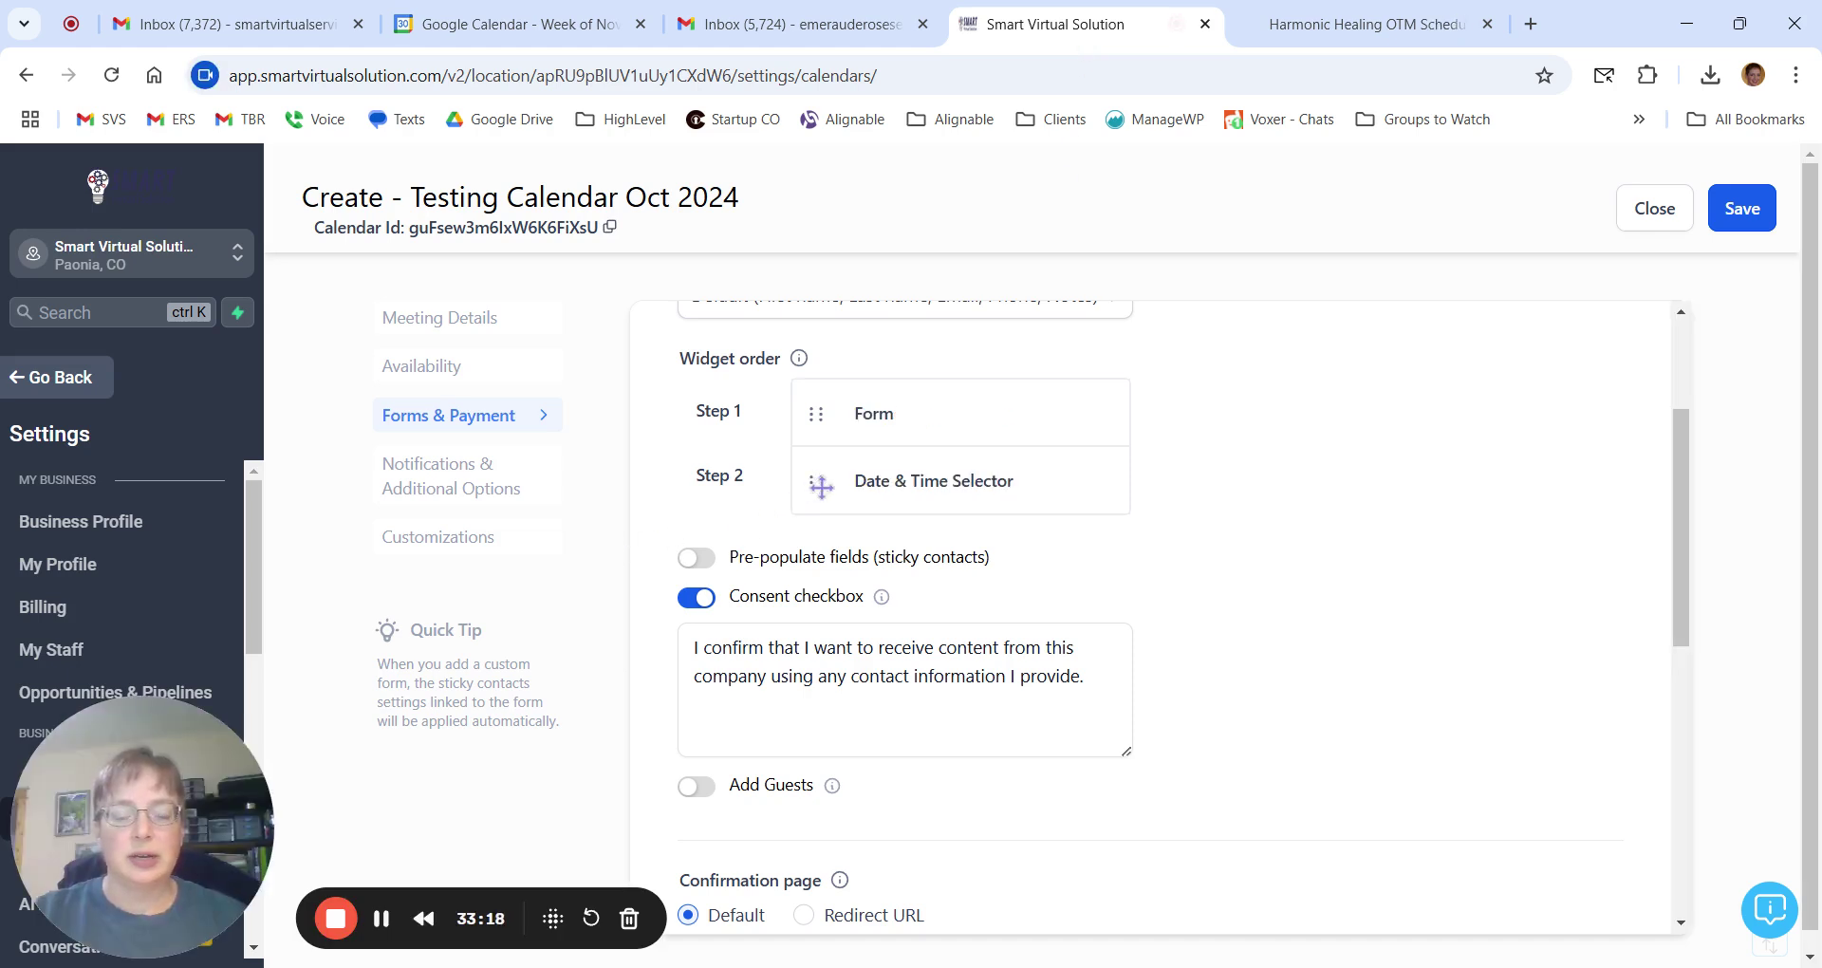
drag(816, 482, 816, 414)
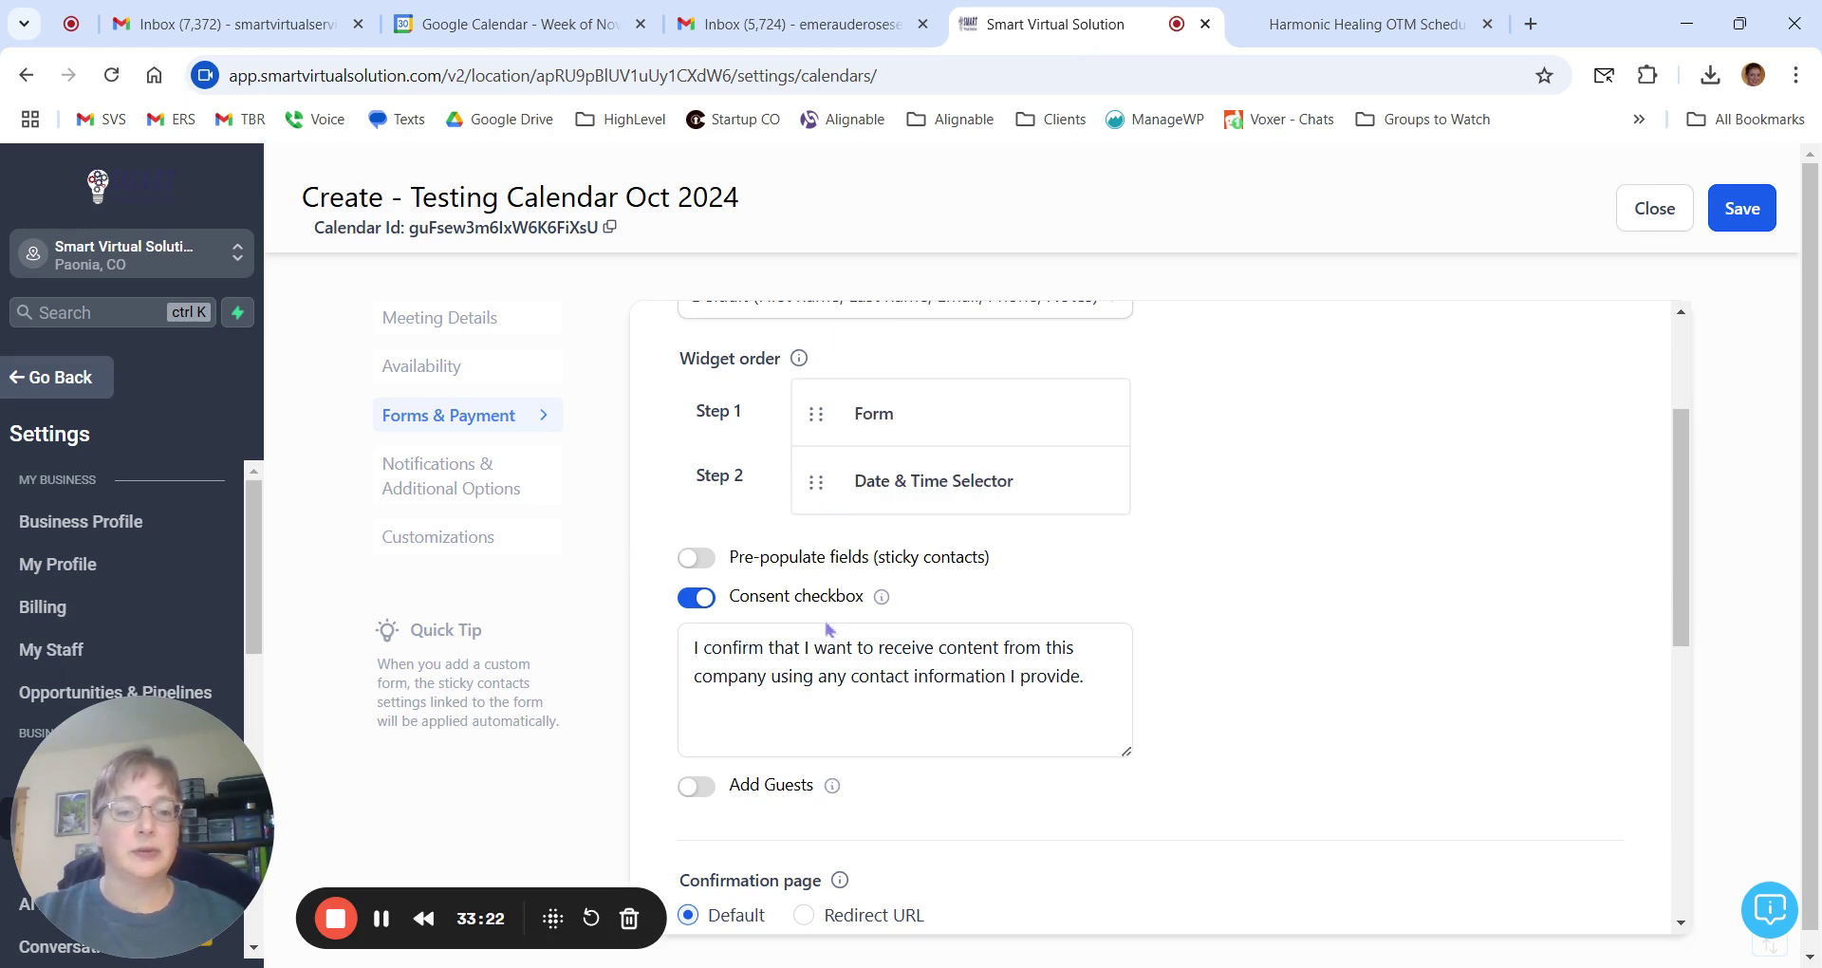
mouse_move(881, 605)
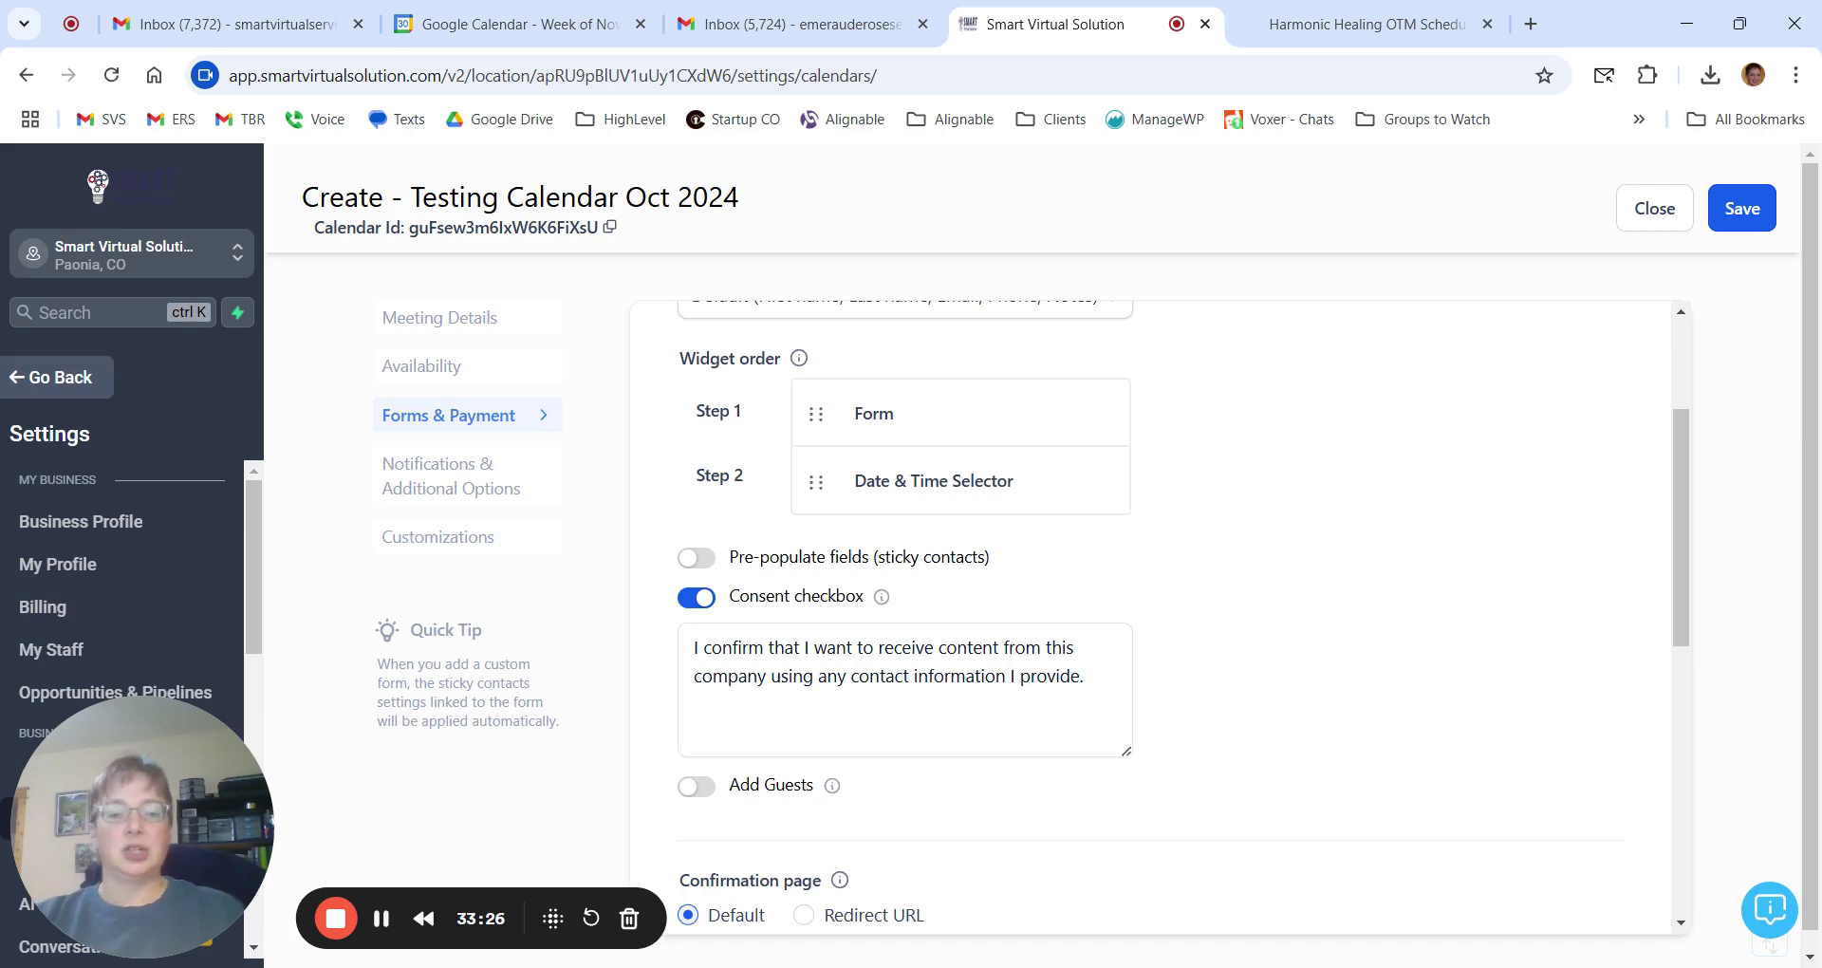
scroll(1285, 516, down, 1)
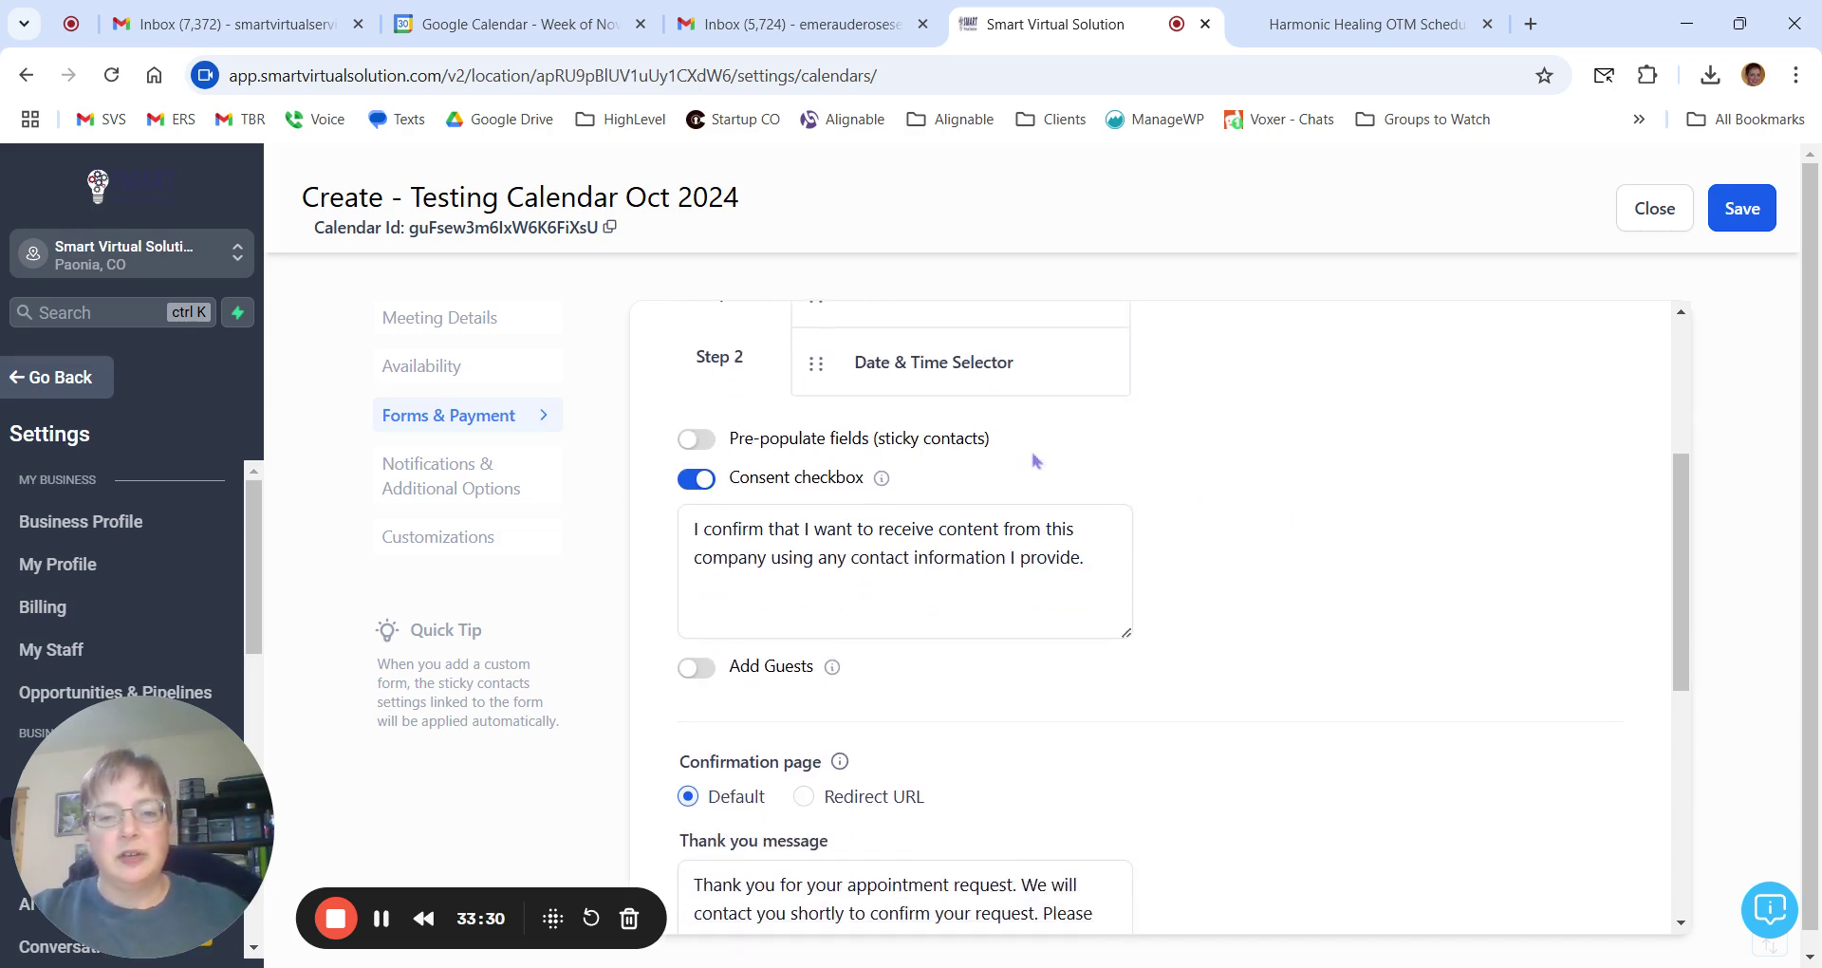
drag(959, 439, 993, 452)
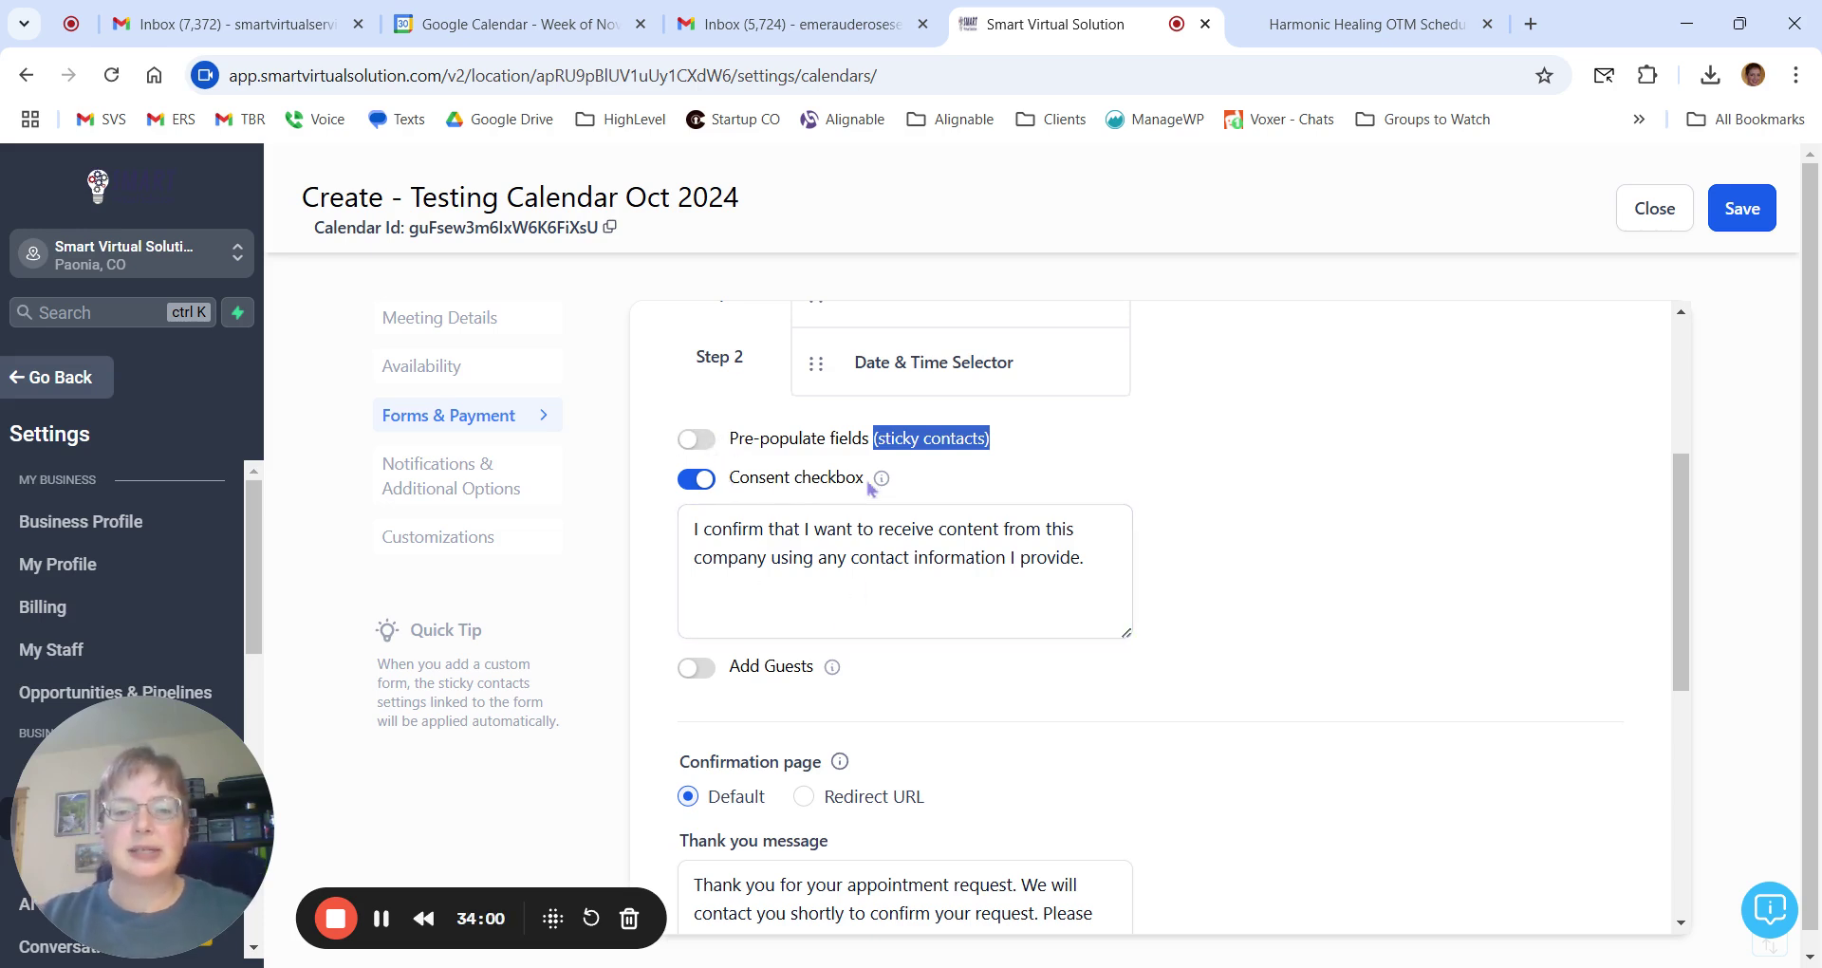
click(1366, 23)
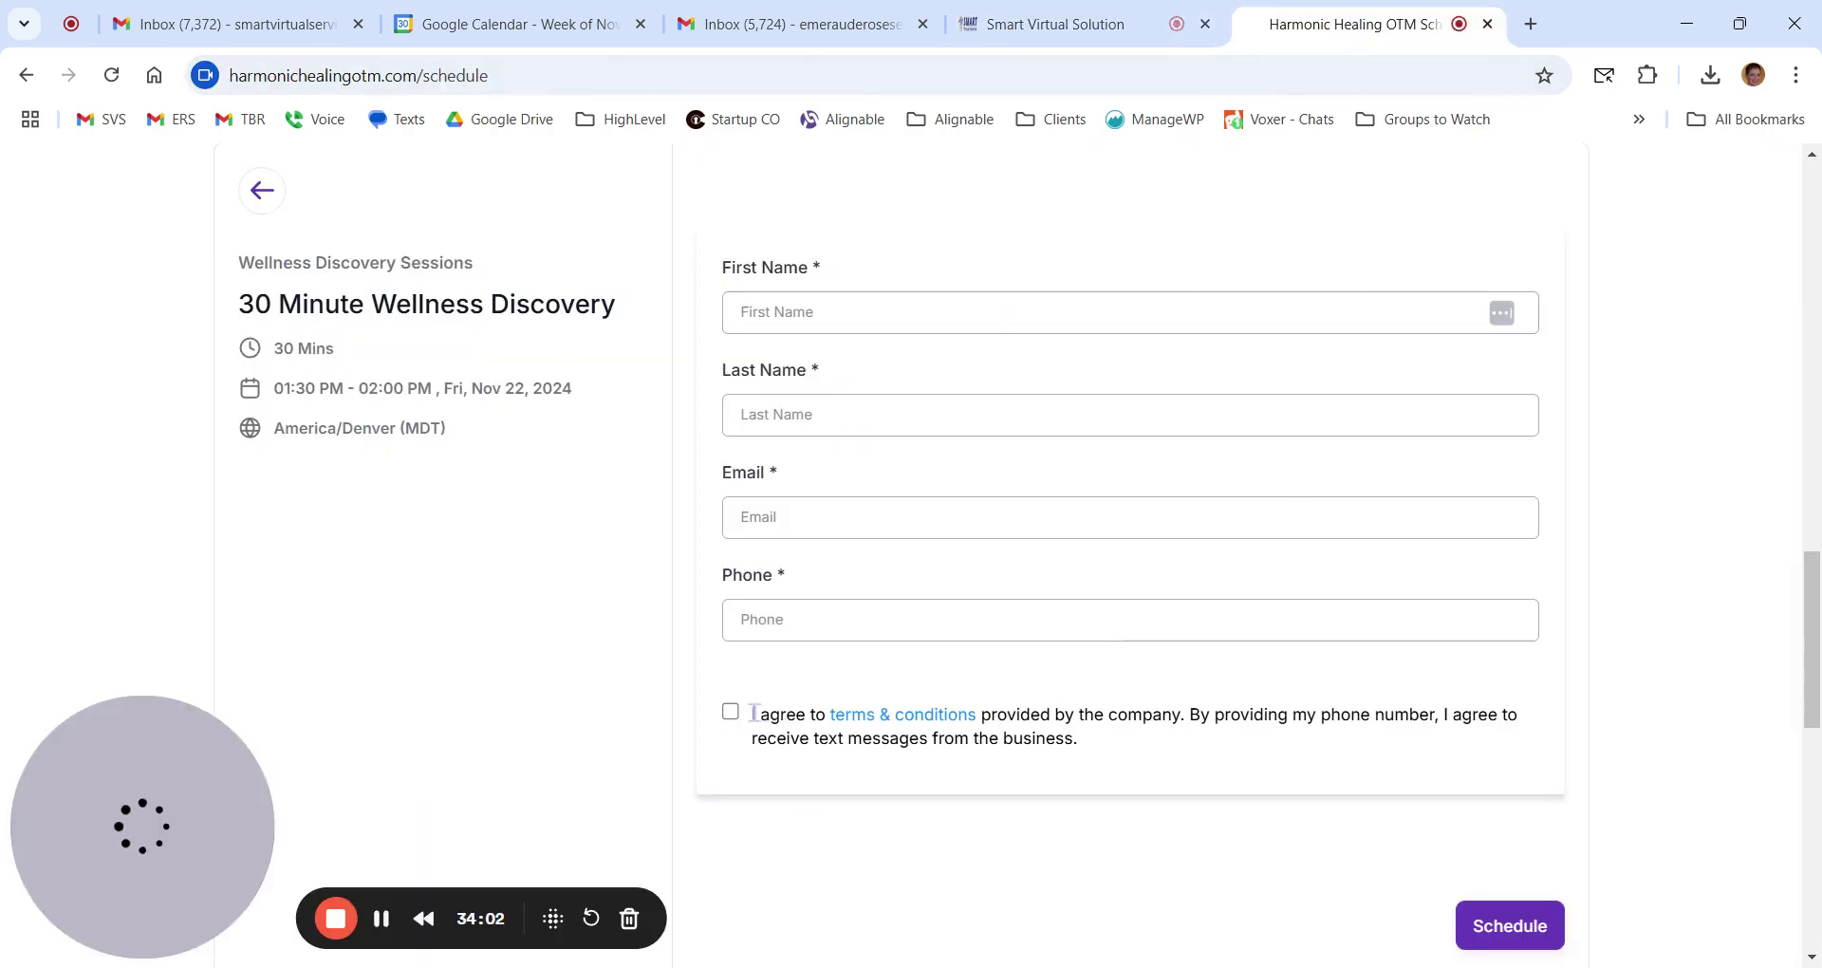
Review the booking form's consent statement, then return to the calendar settings.
mouse_move(753, 714)
mouse_down()
mouse_move(1061, 717)
mouse_move(1123, 759)
mouse_up()
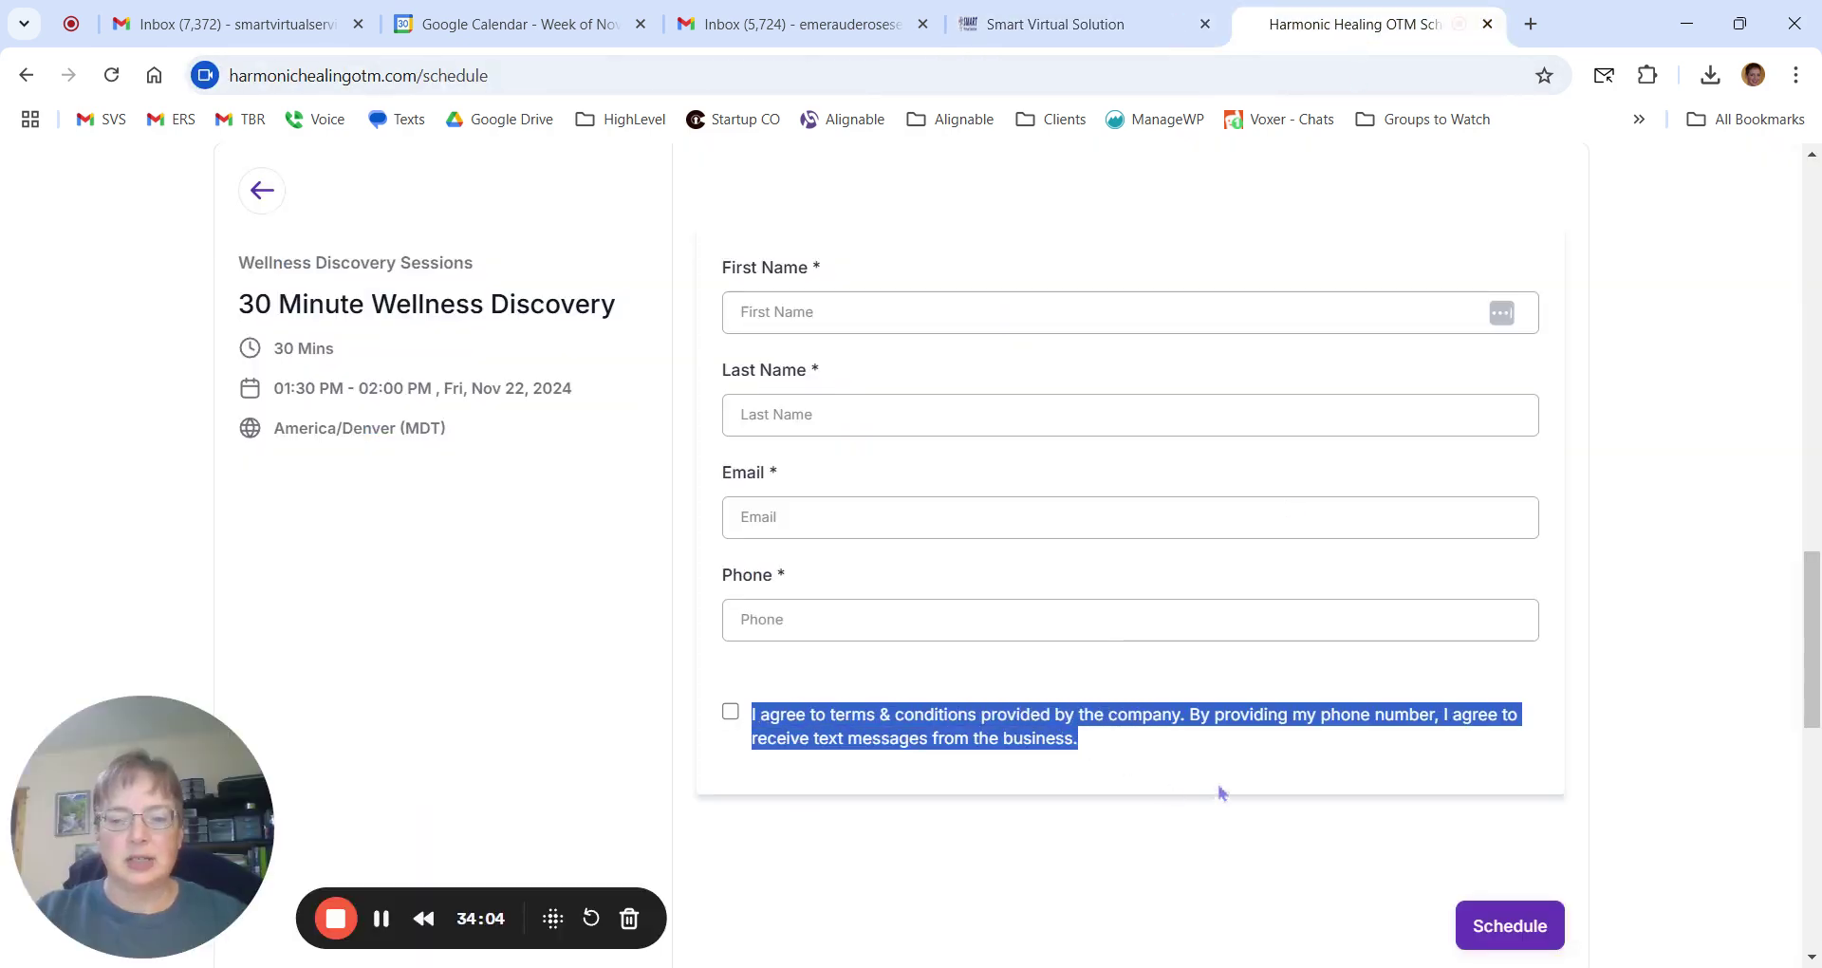
click(1099, 756)
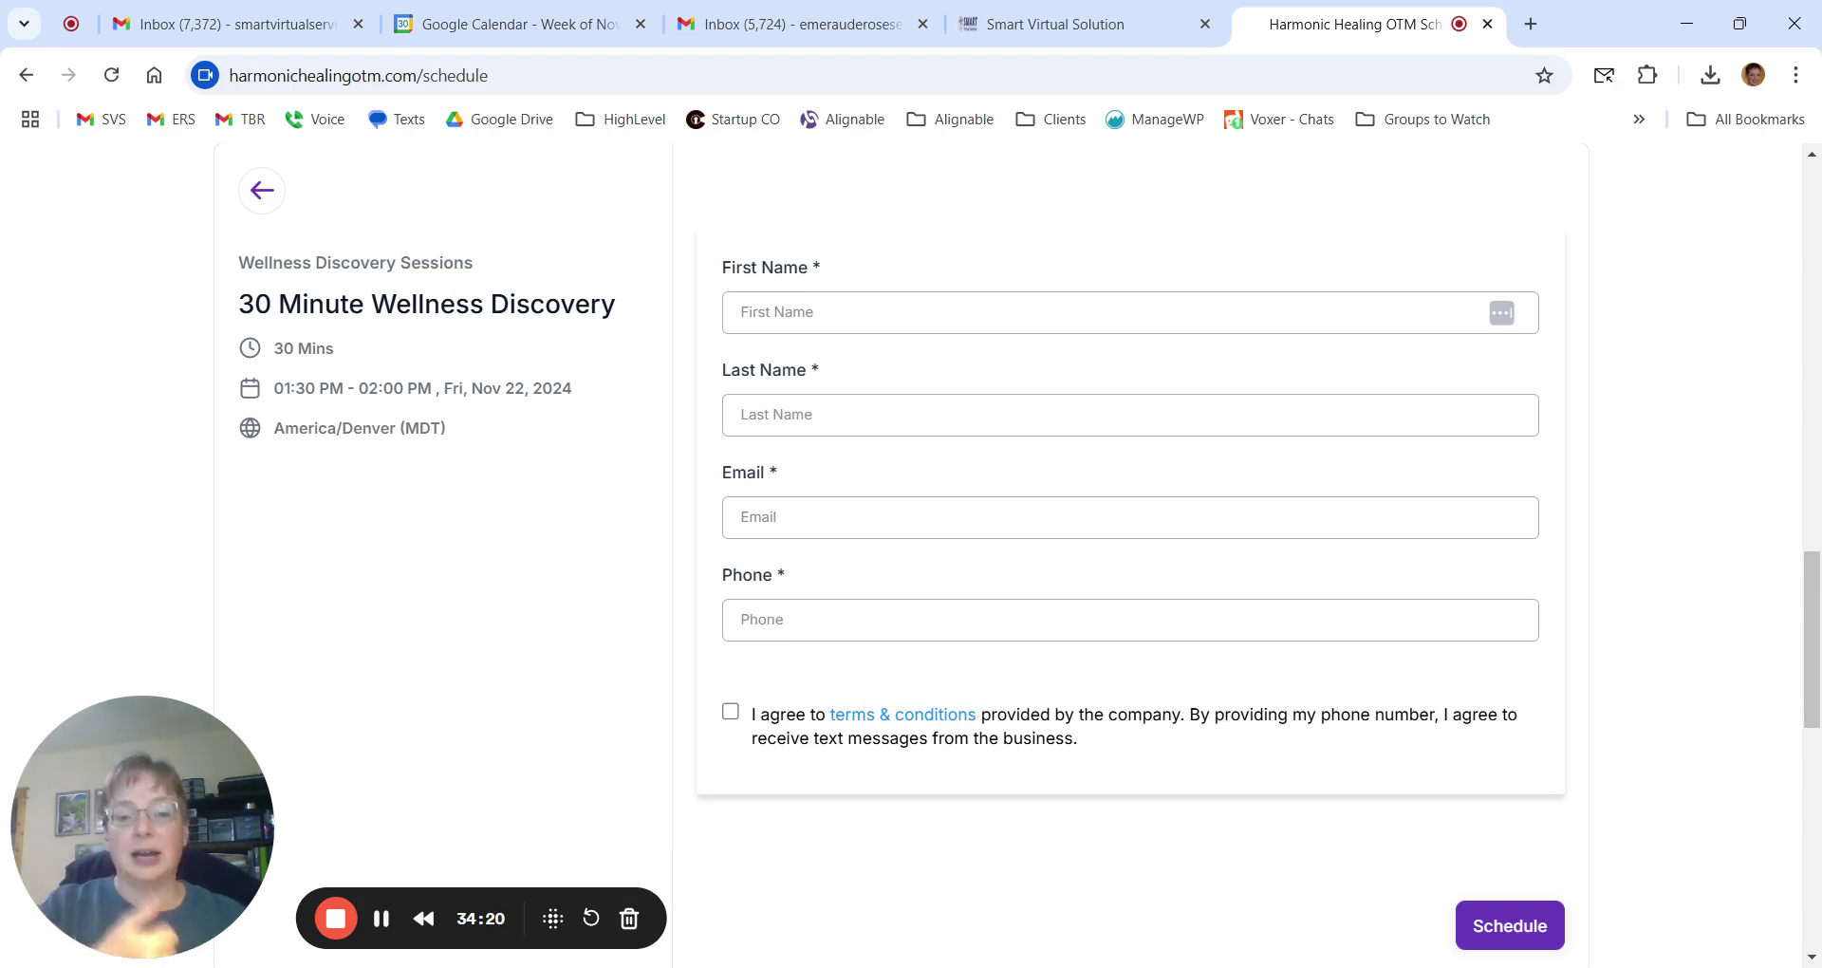
click(1125, 27)
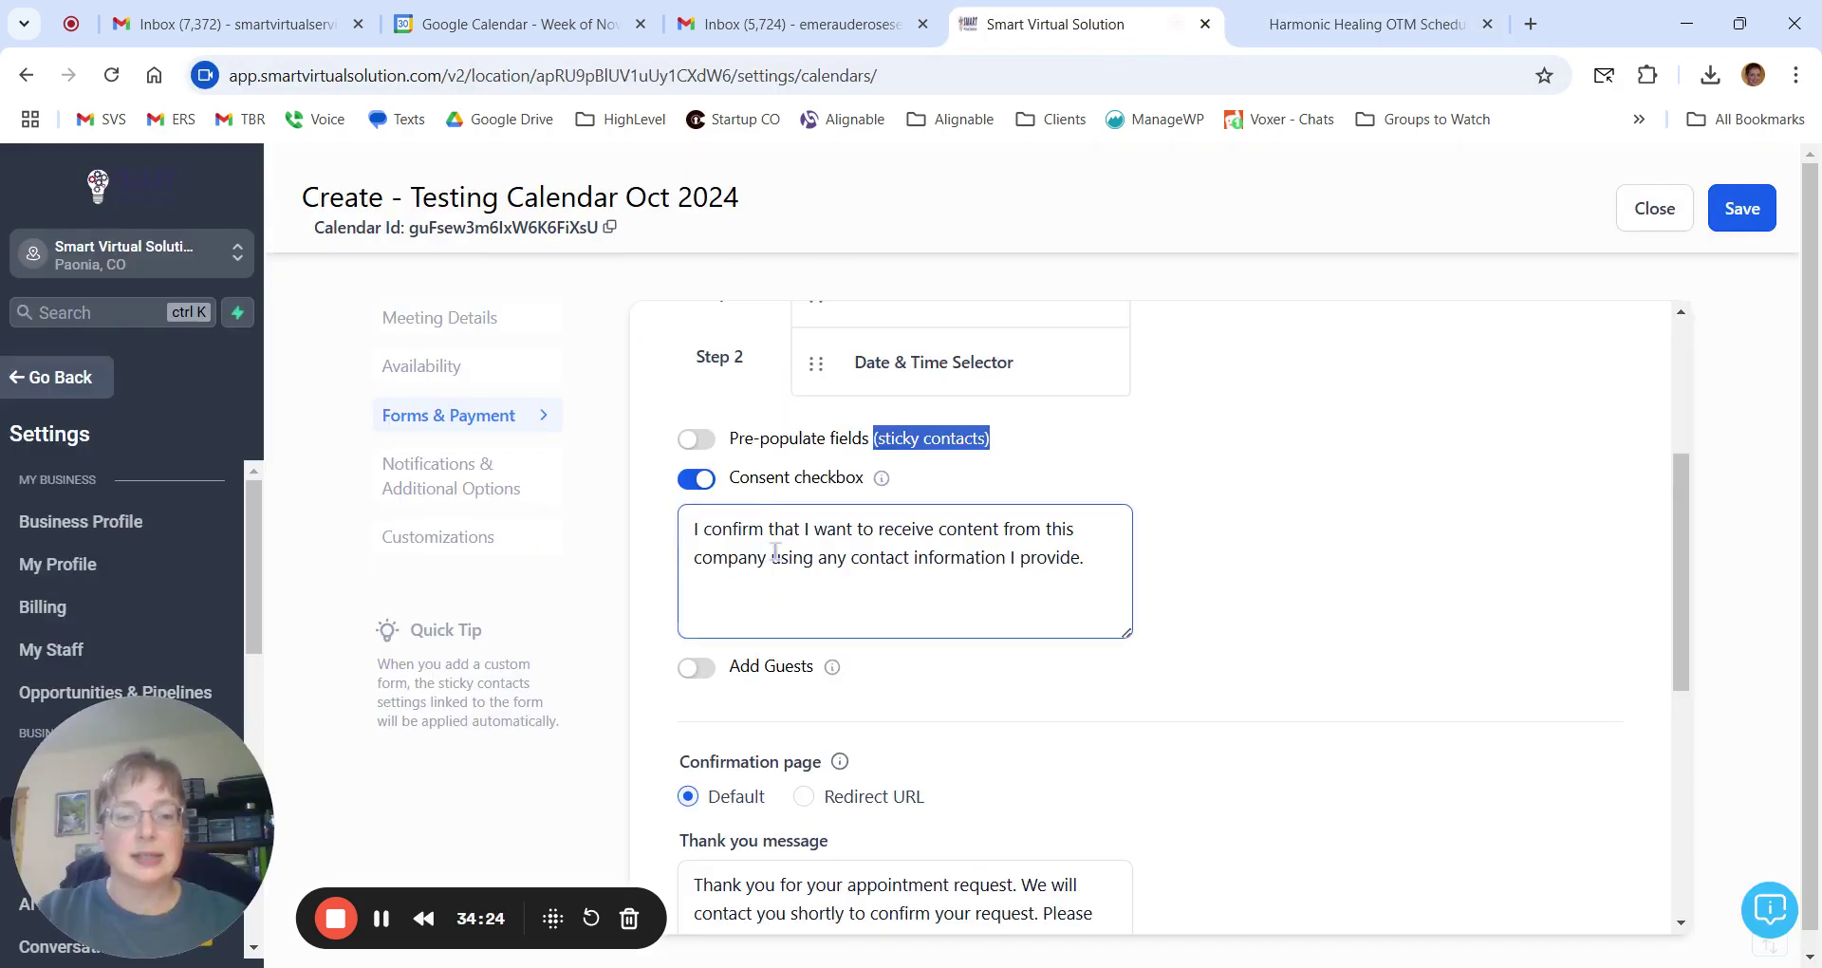
Enable Add Guests so bookers can add guests with their name and email.
click(1231, 605)
scroll(1213, 581, down, 2)
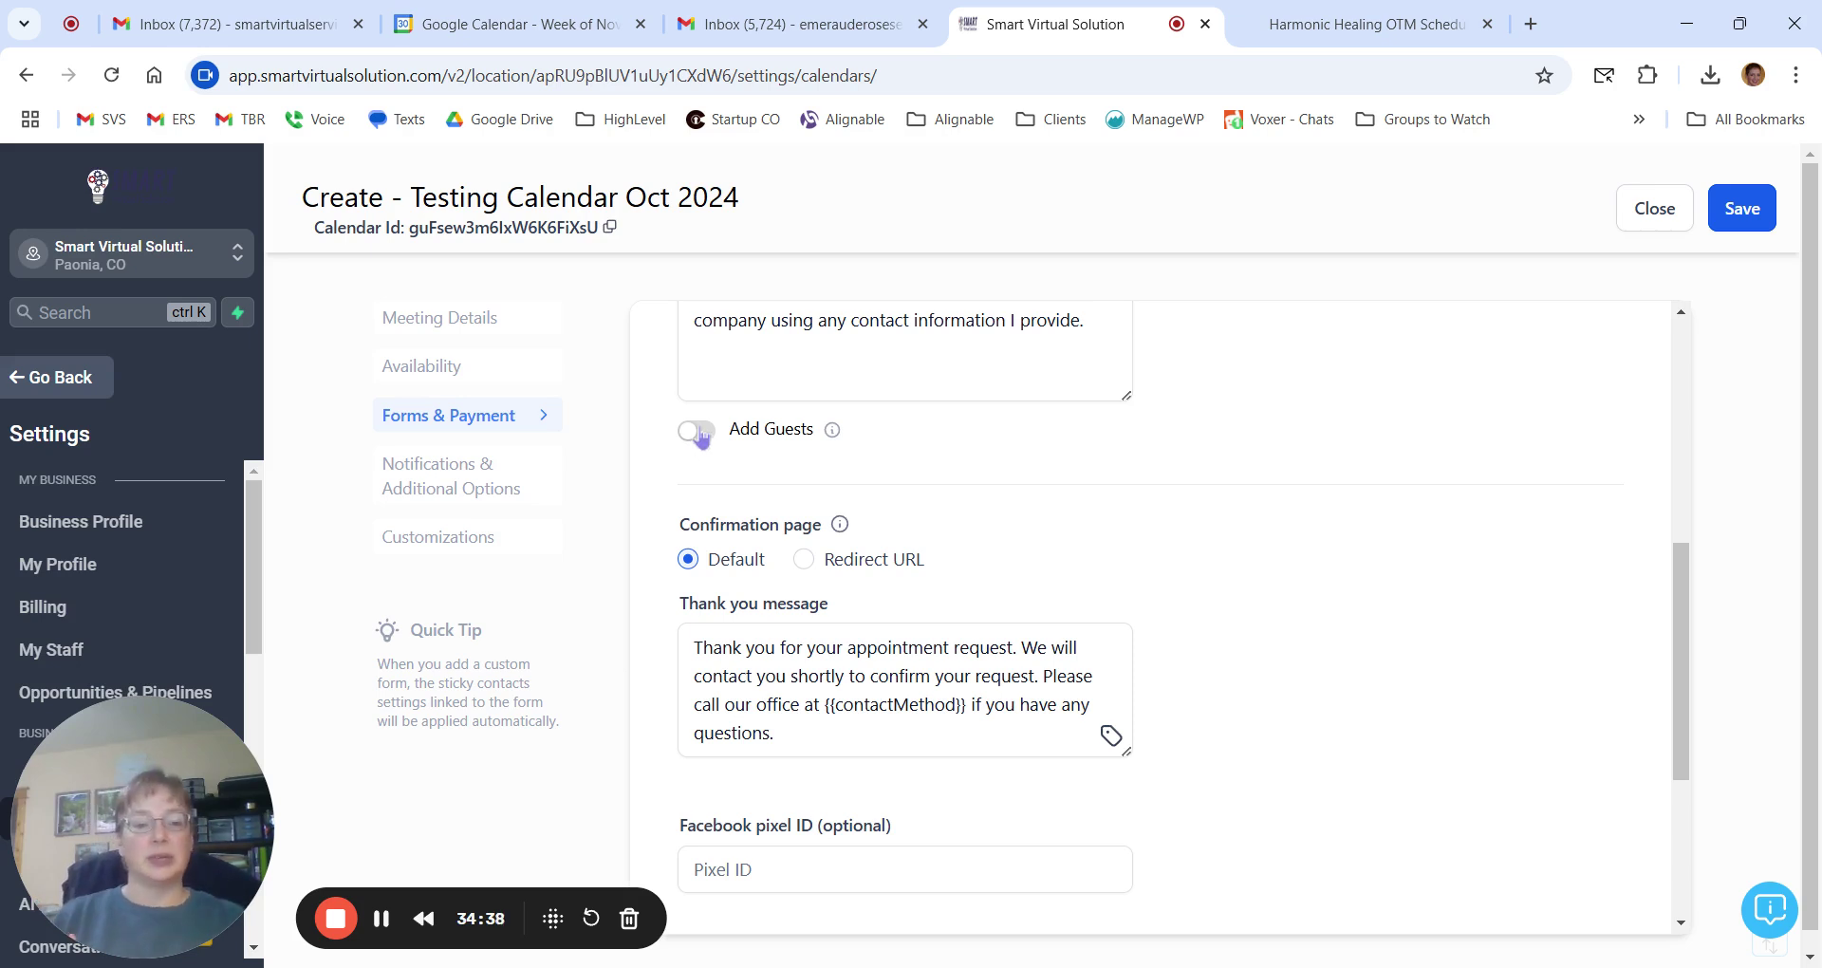
click(696, 430)
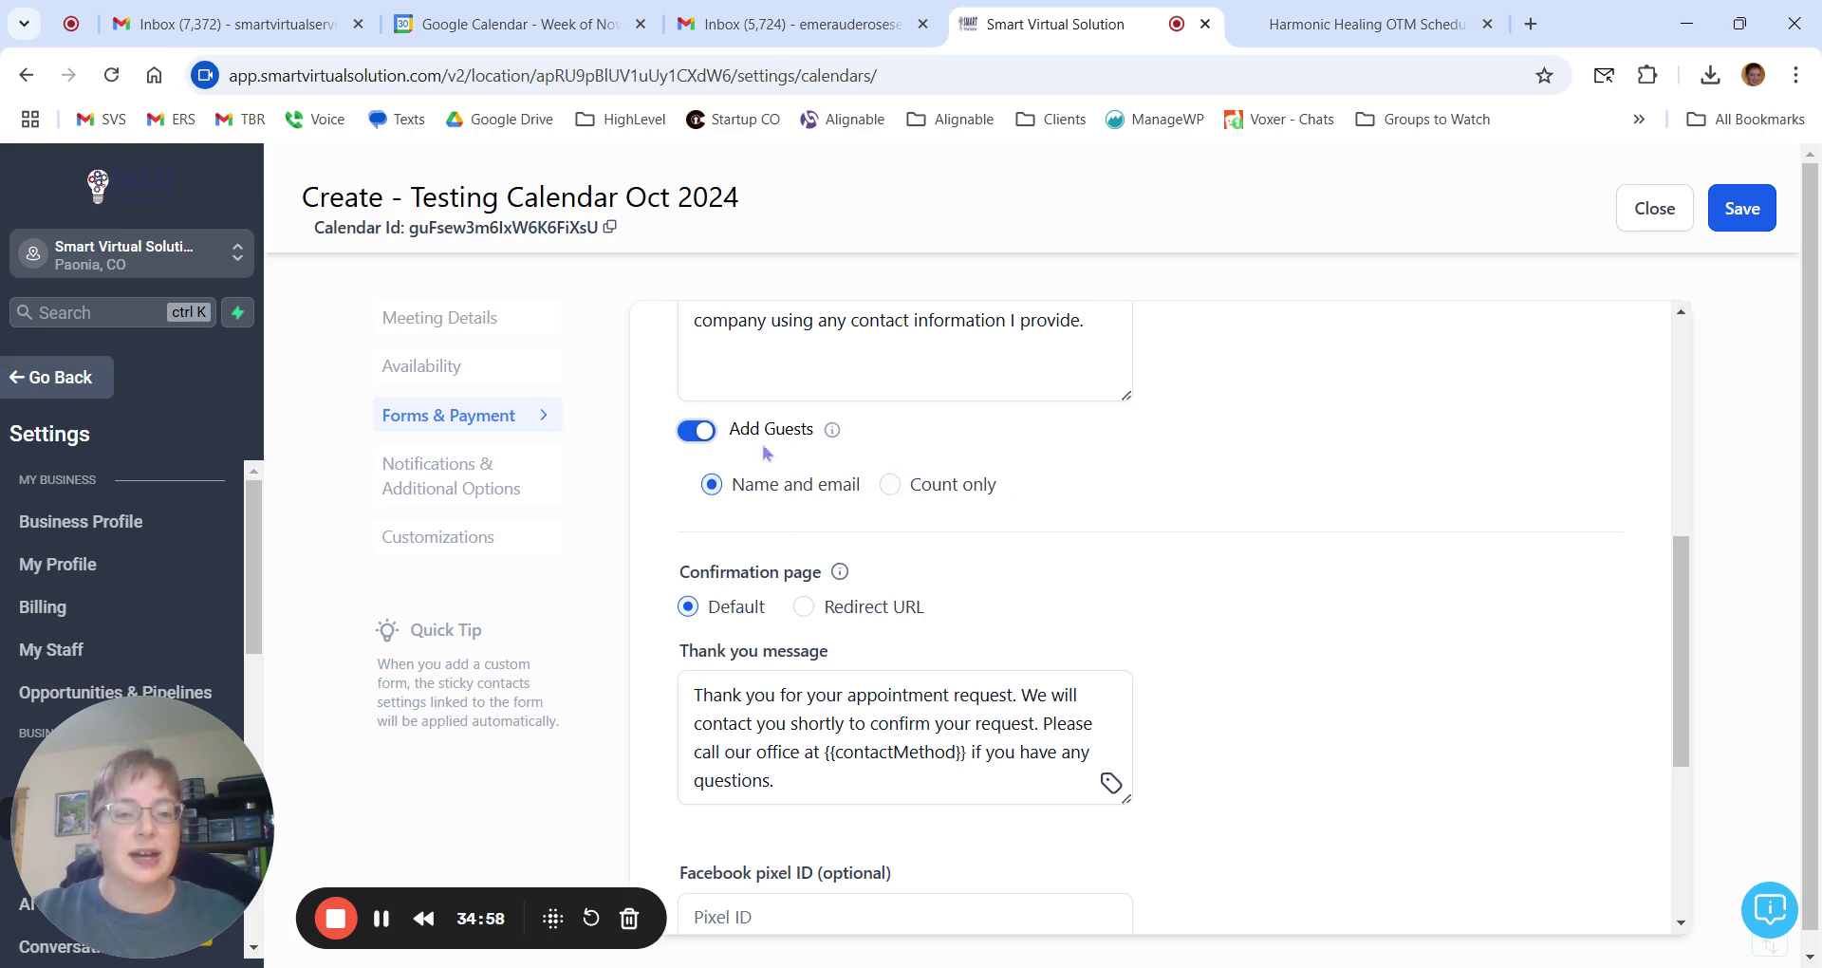
Switch Add Guests back off and review the default thank-you message and confirmation options.
click(707, 433)
scroll(1327, 612, down, 3)
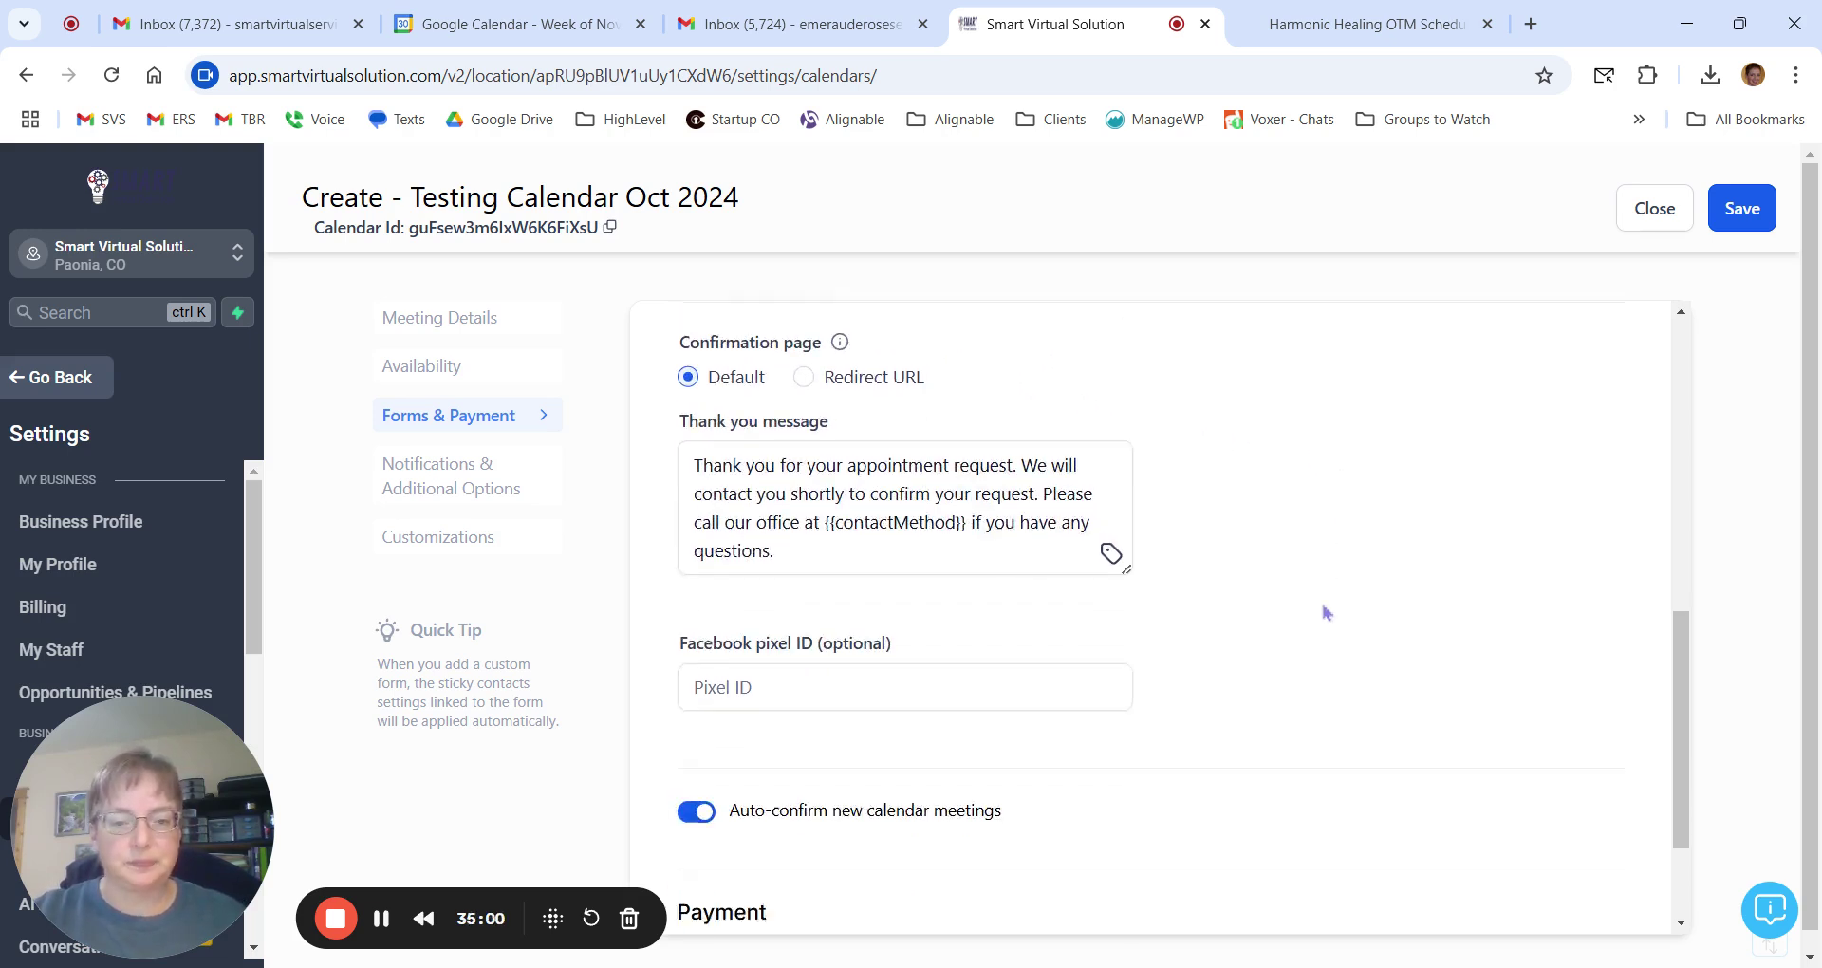
scroll(1327, 612, up, 1)
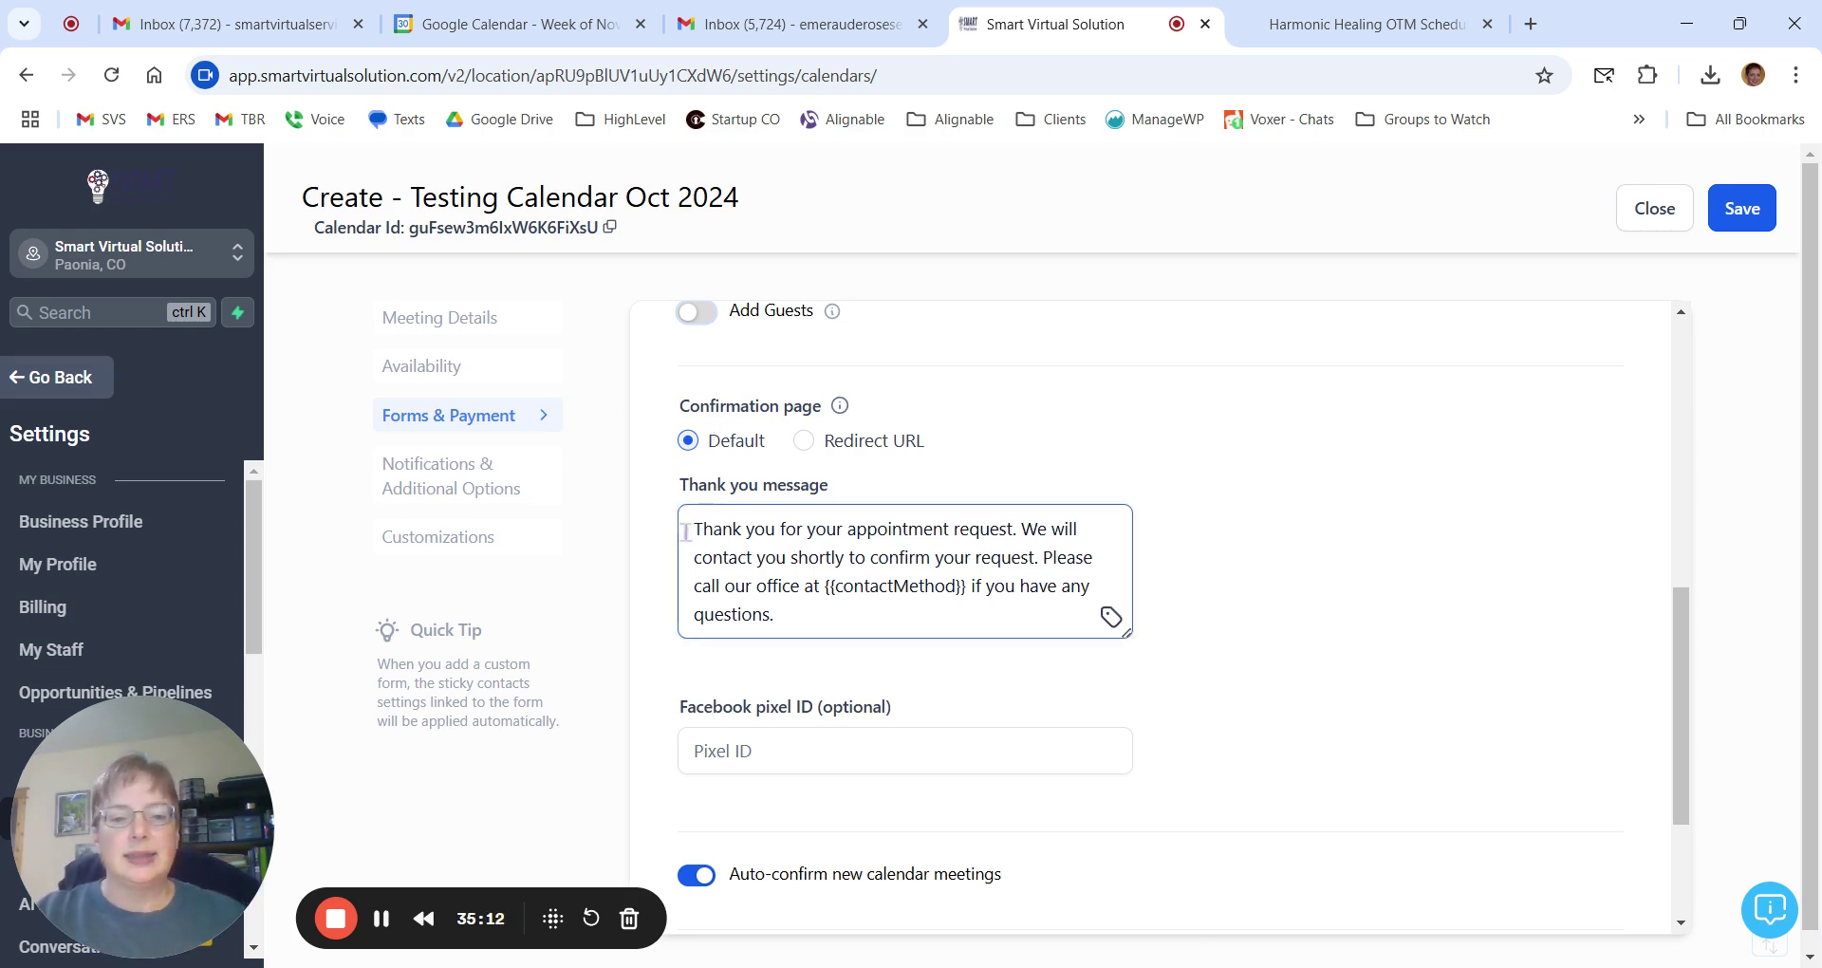
drag(718, 535, 883, 634)
click(802, 618)
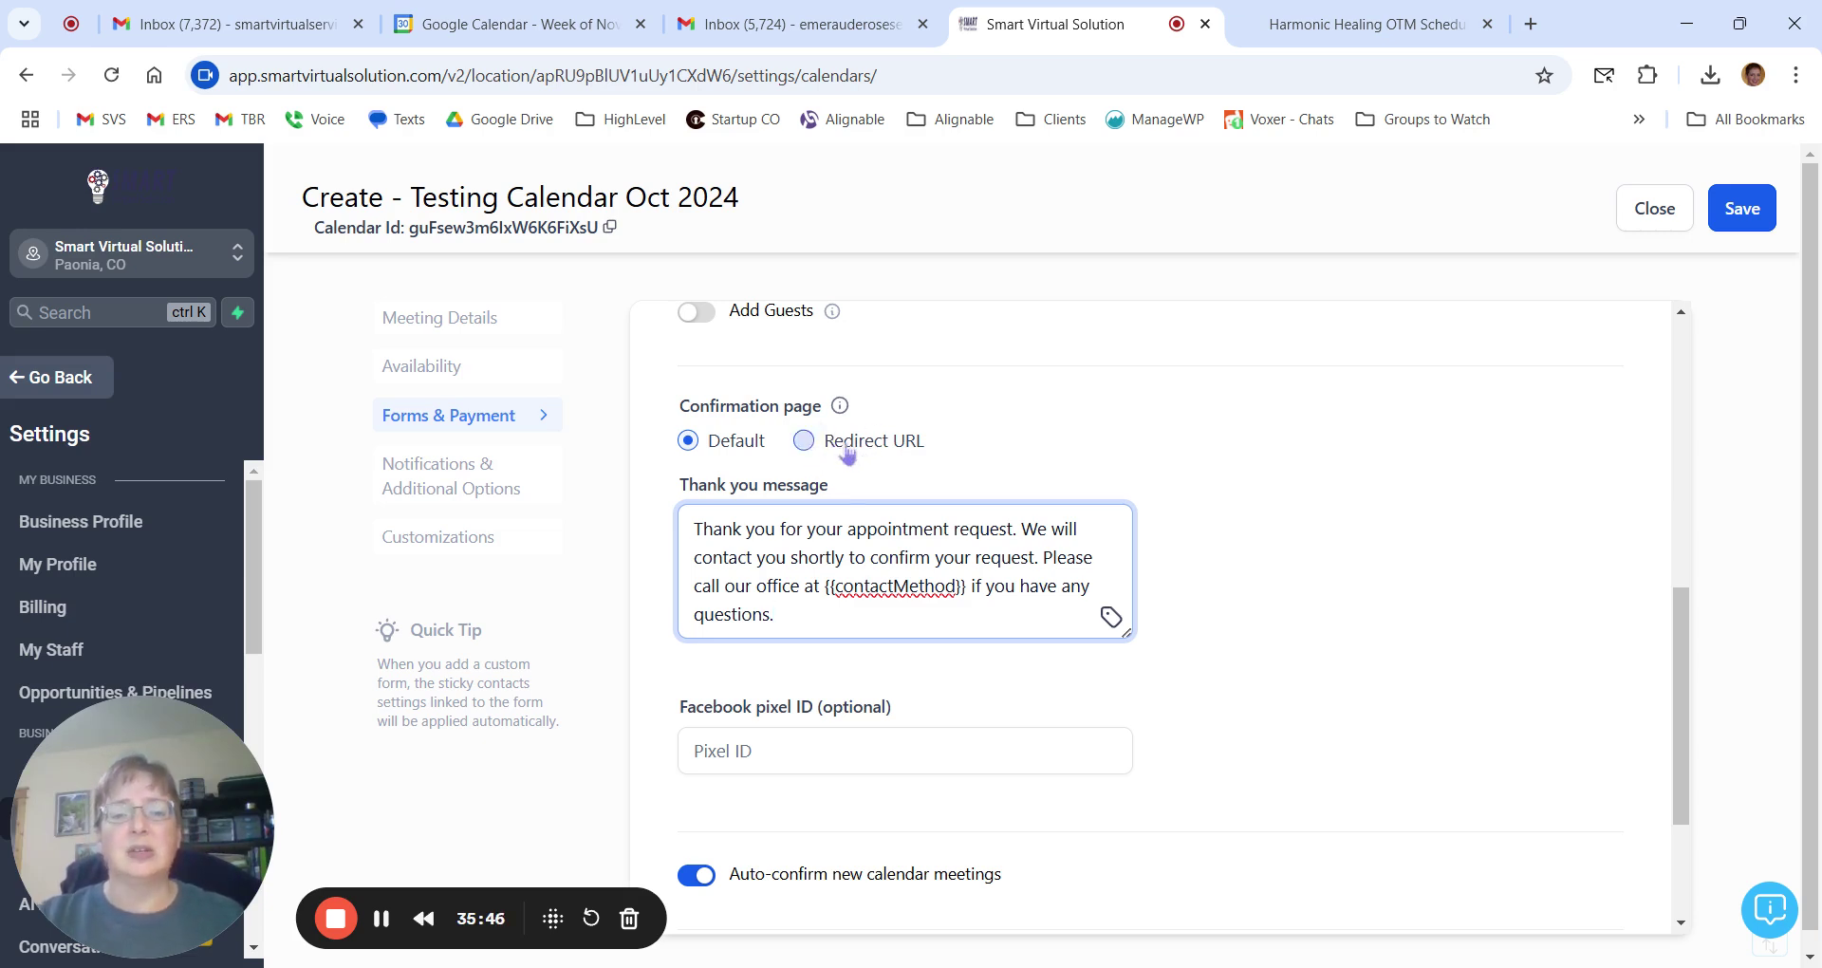
scroll(854, 479, down, 1)
scroll(854, 479, down, 2)
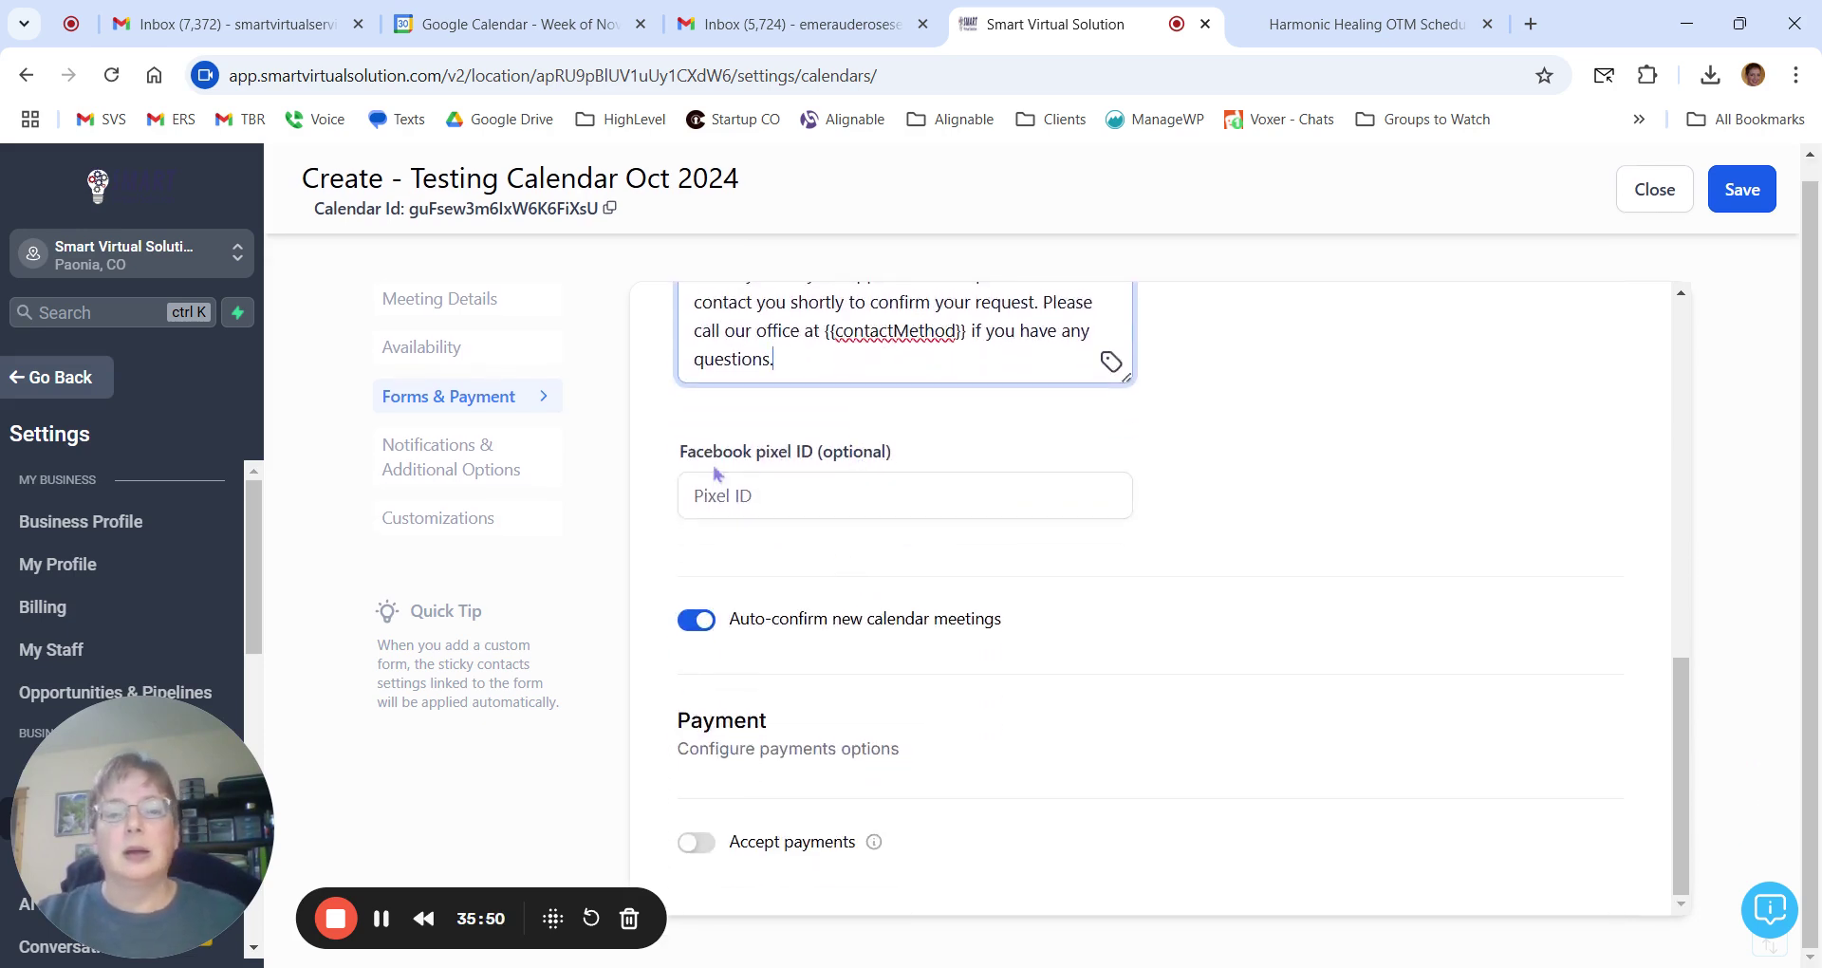
Select the Facebook pixel ID field, leaving it empty.
click(794, 498)
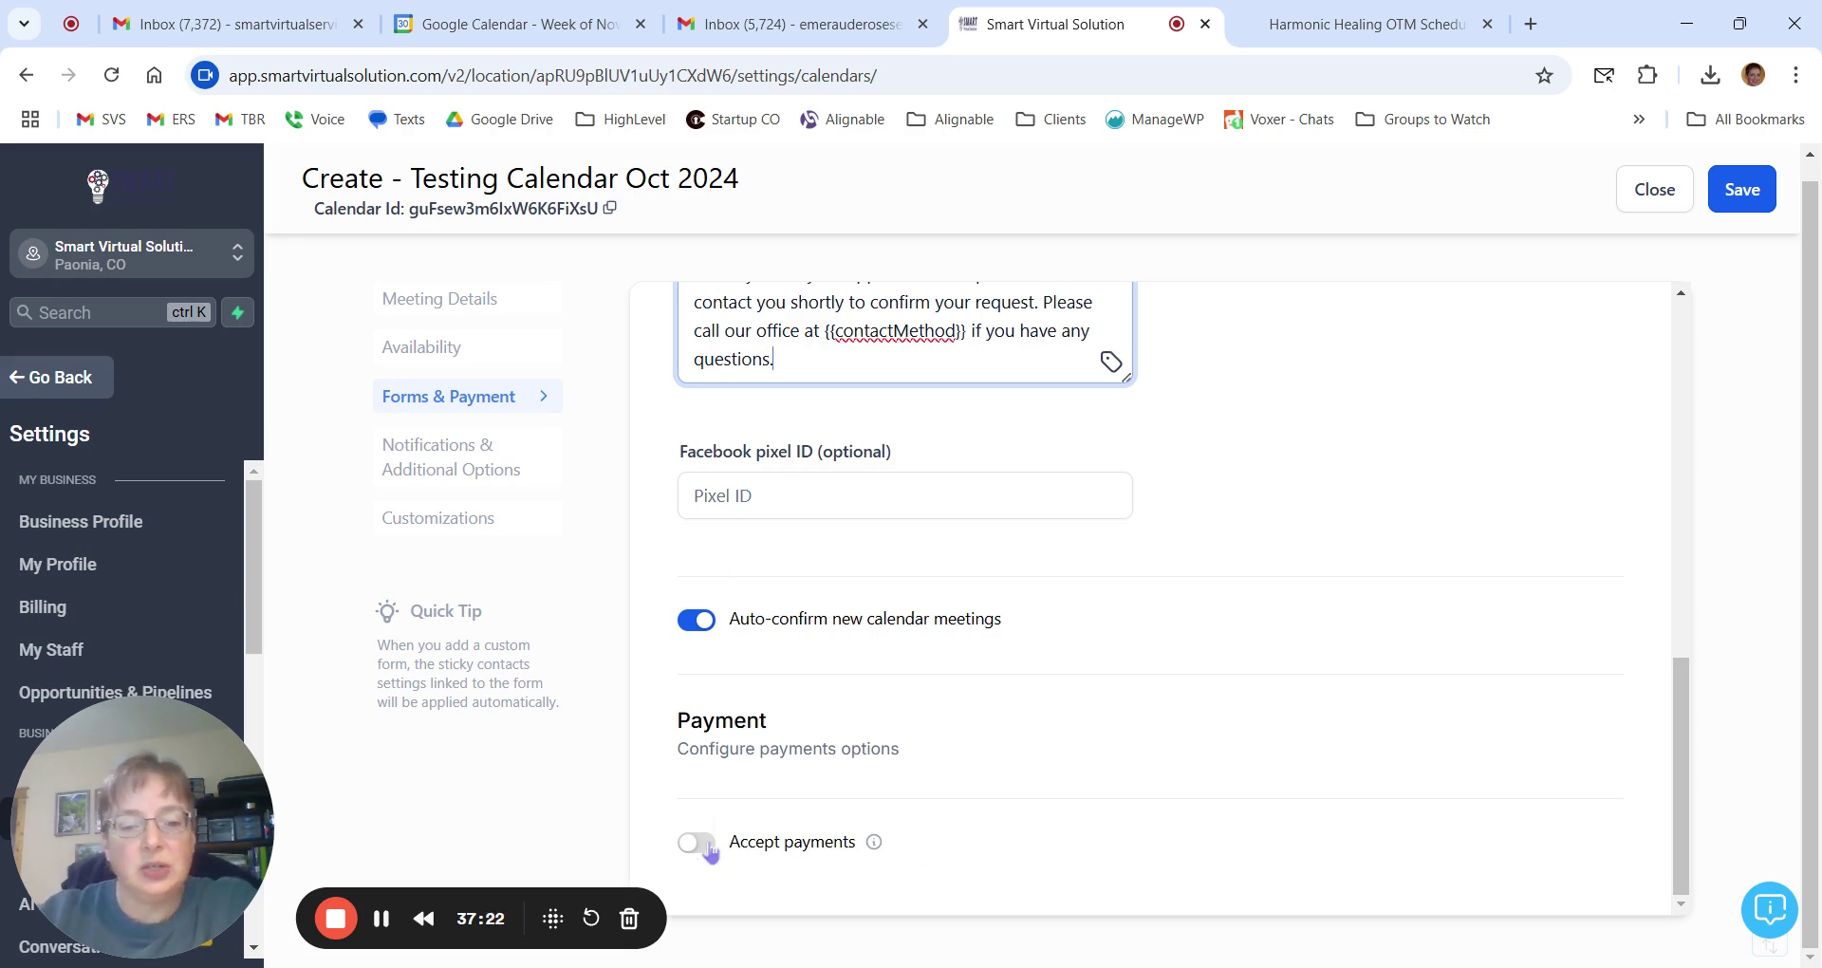
Turn on Accept payments and set the total amount to 97 USD.
click(708, 847)
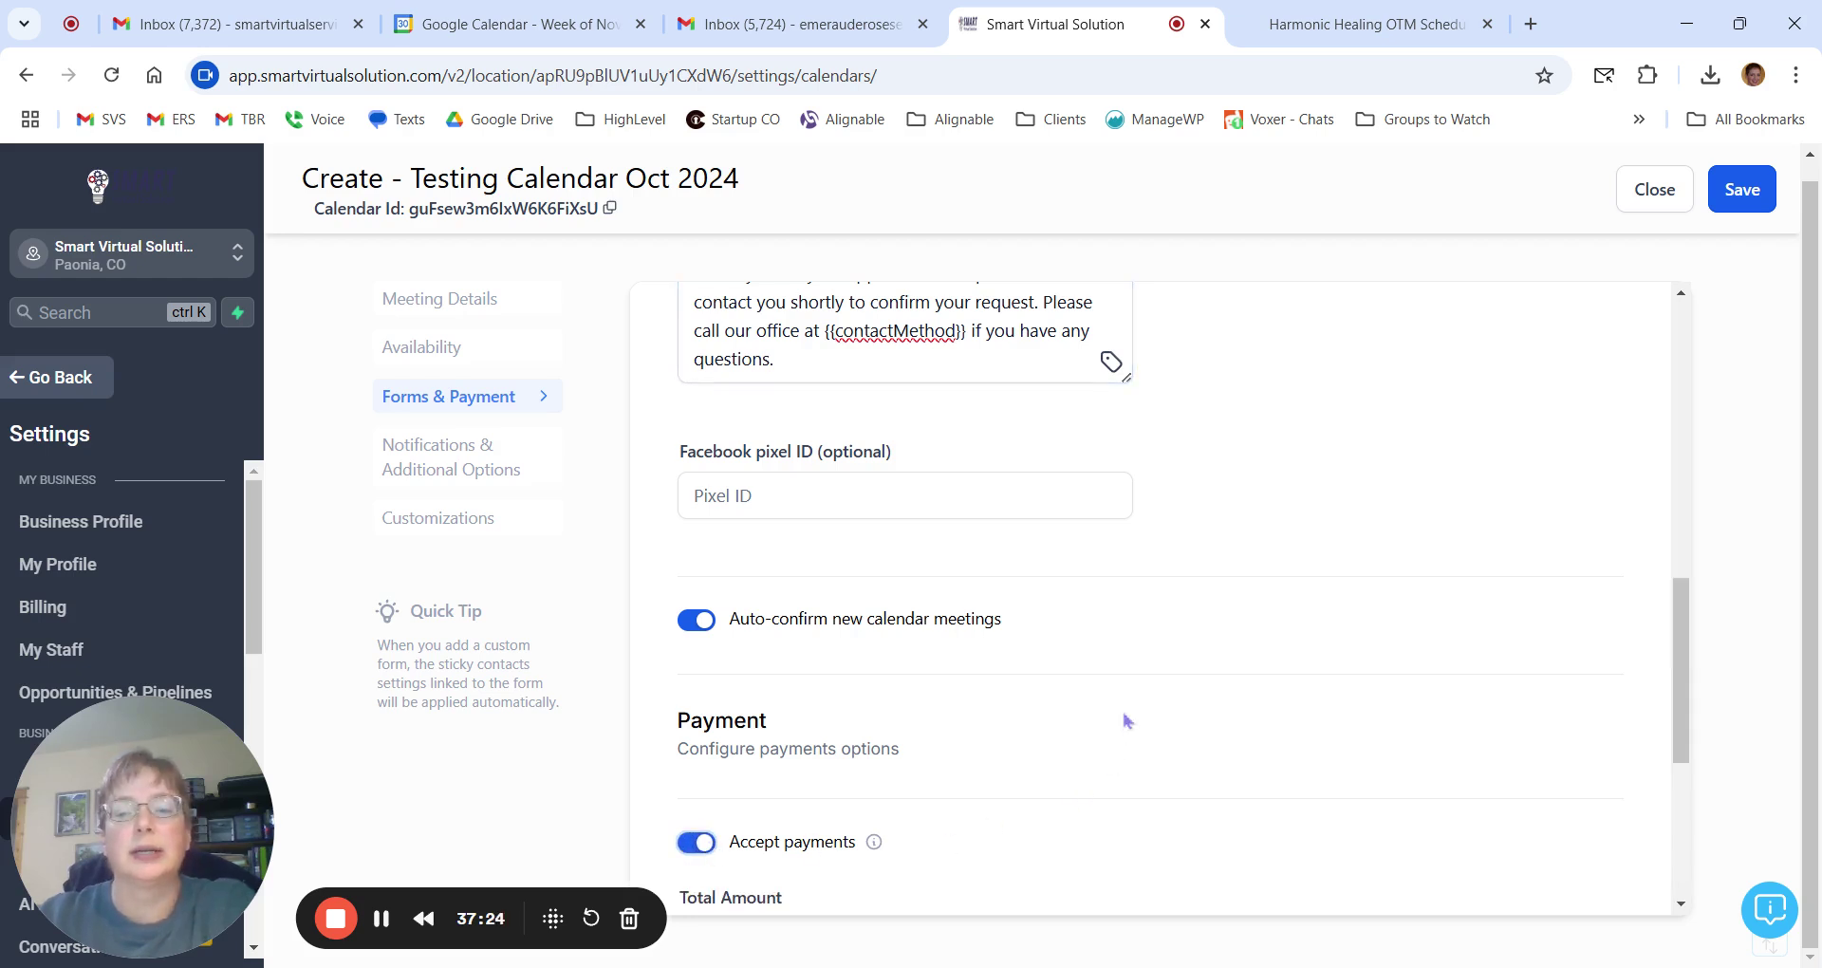
scroll(1127, 722, down, 4)
scroll(1128, 721, down, 1)
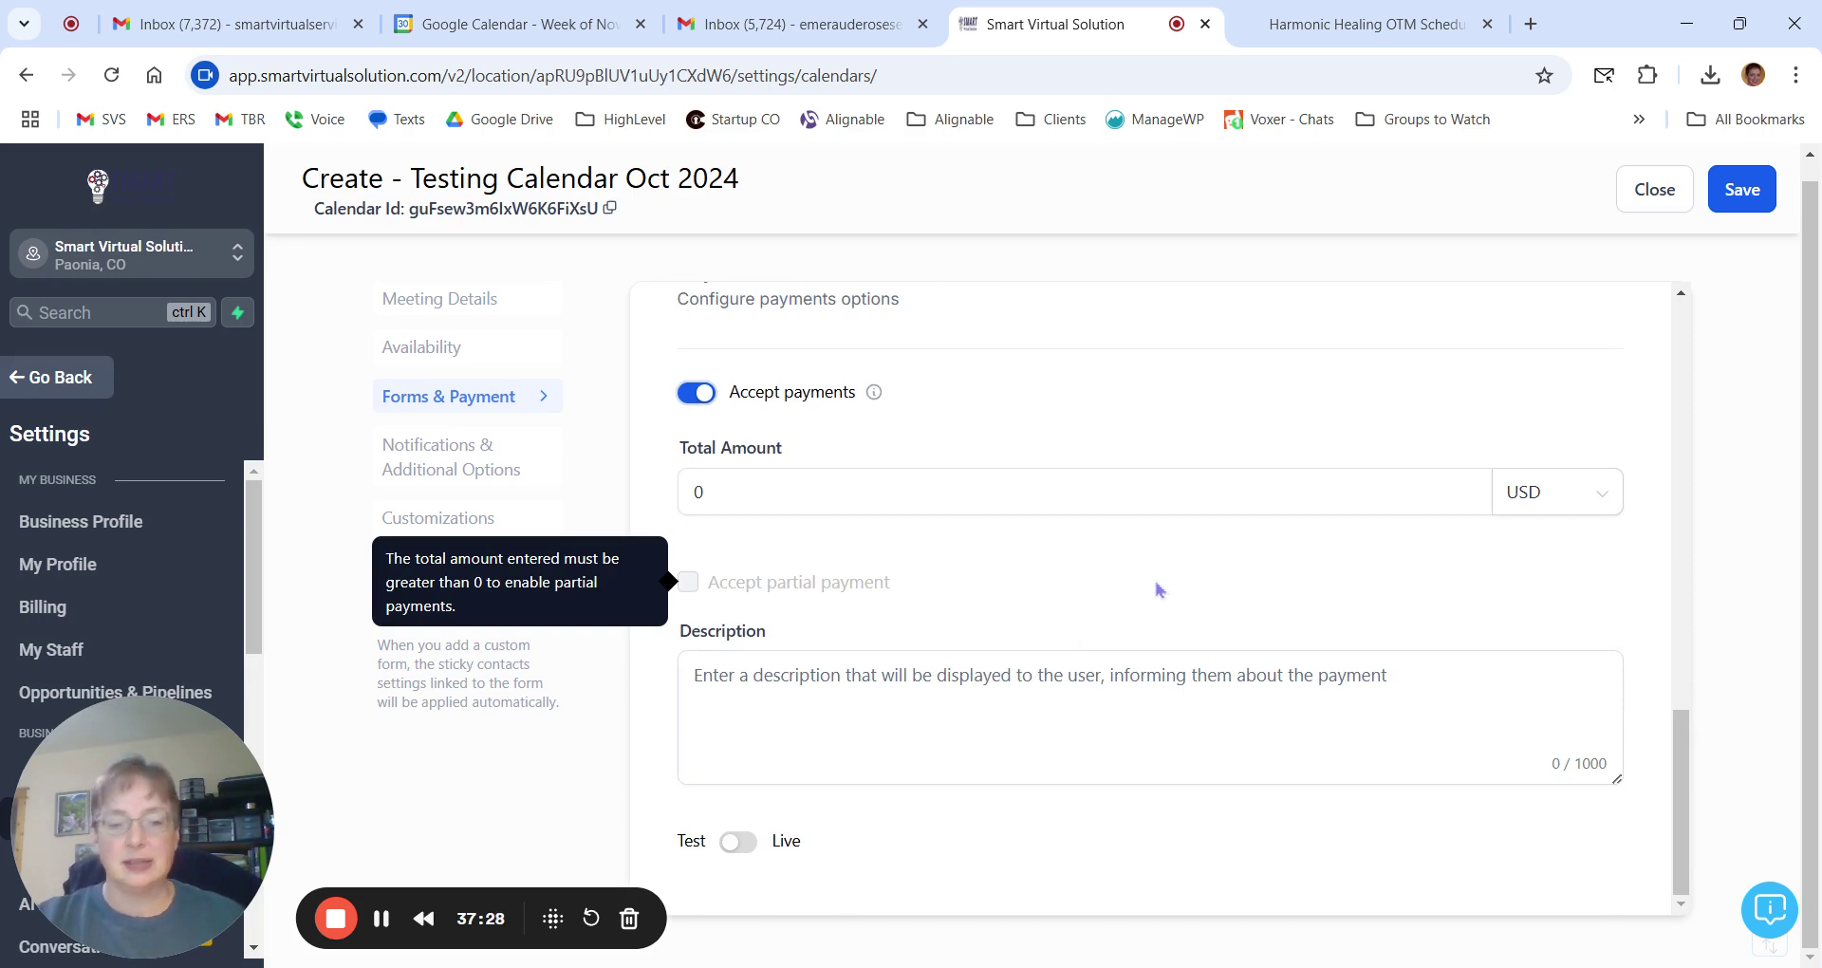
click(907, 507)
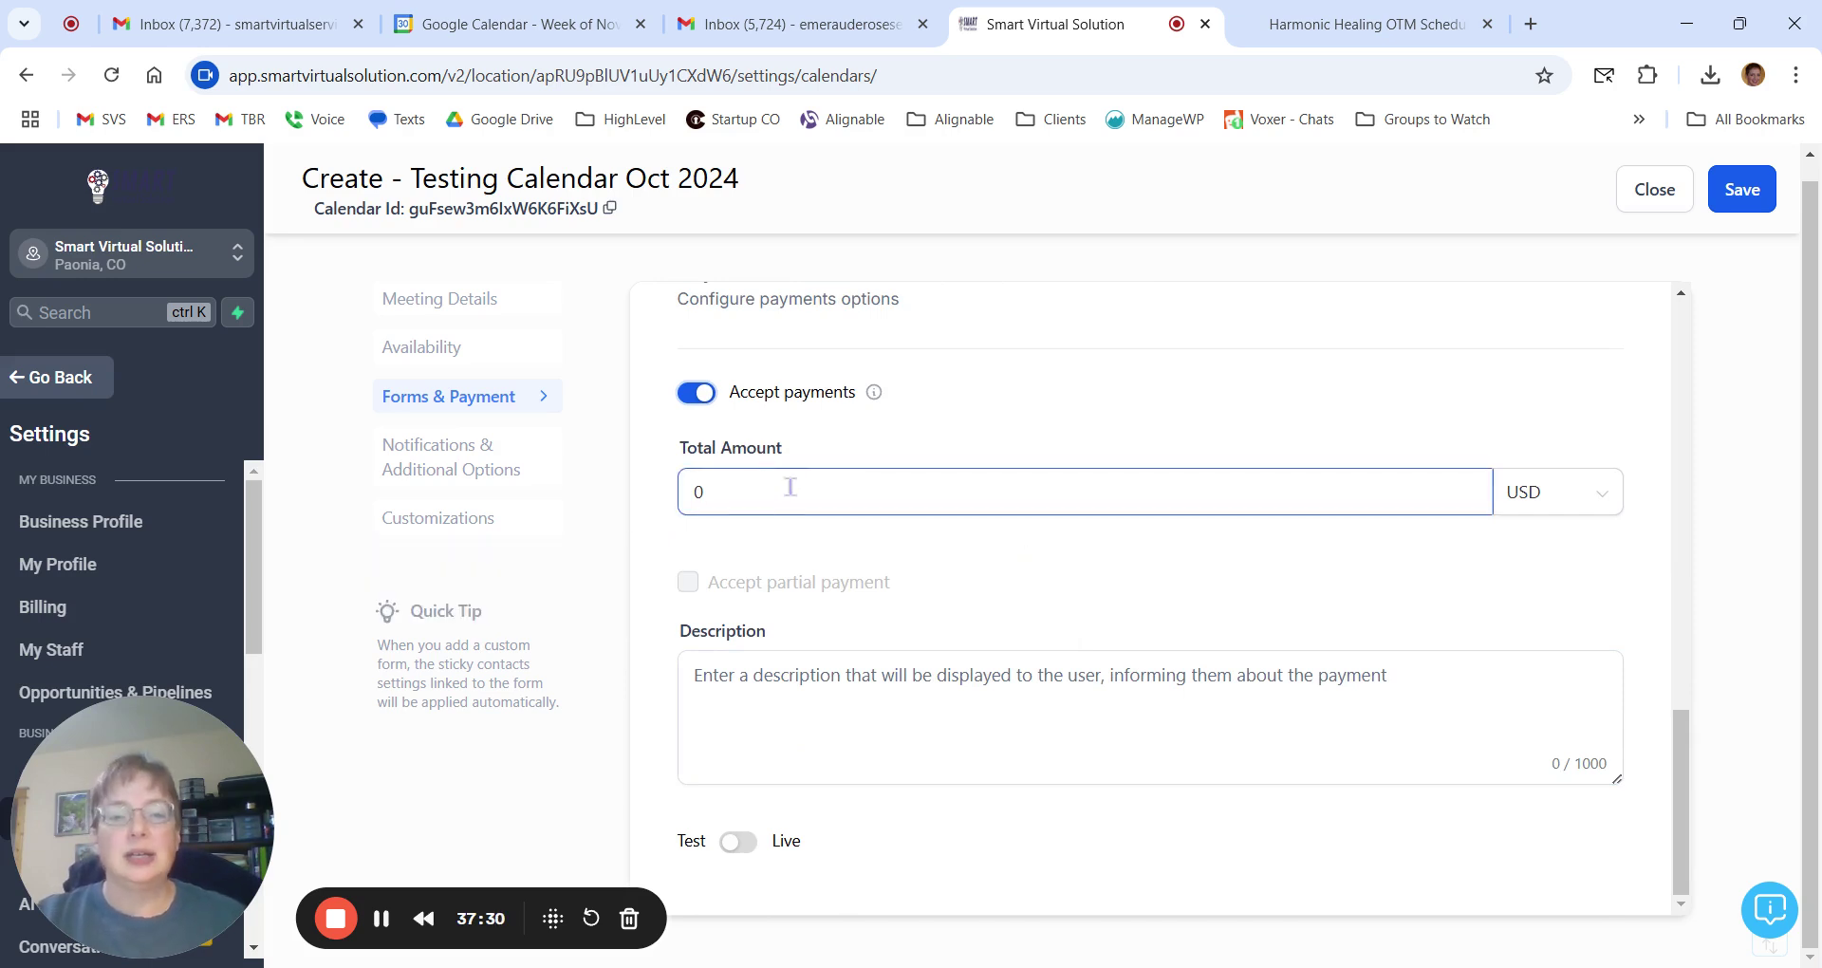
key(BackSpace)
text(97)
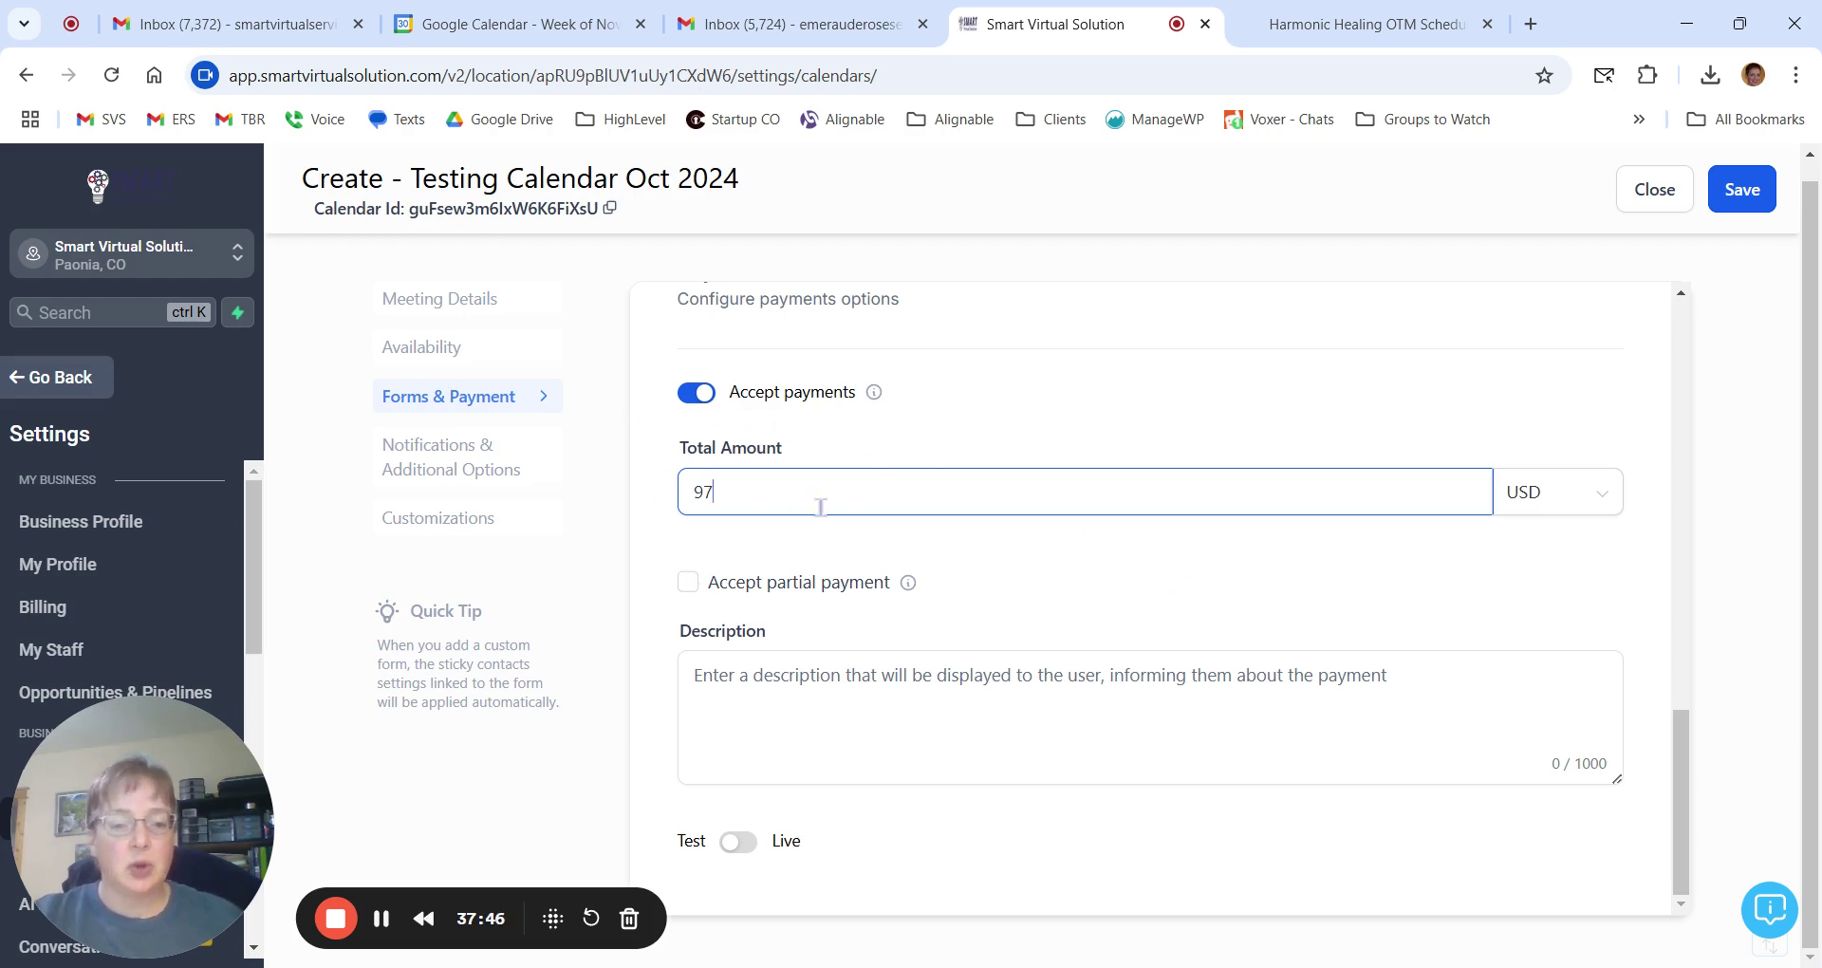
click(733, 673)
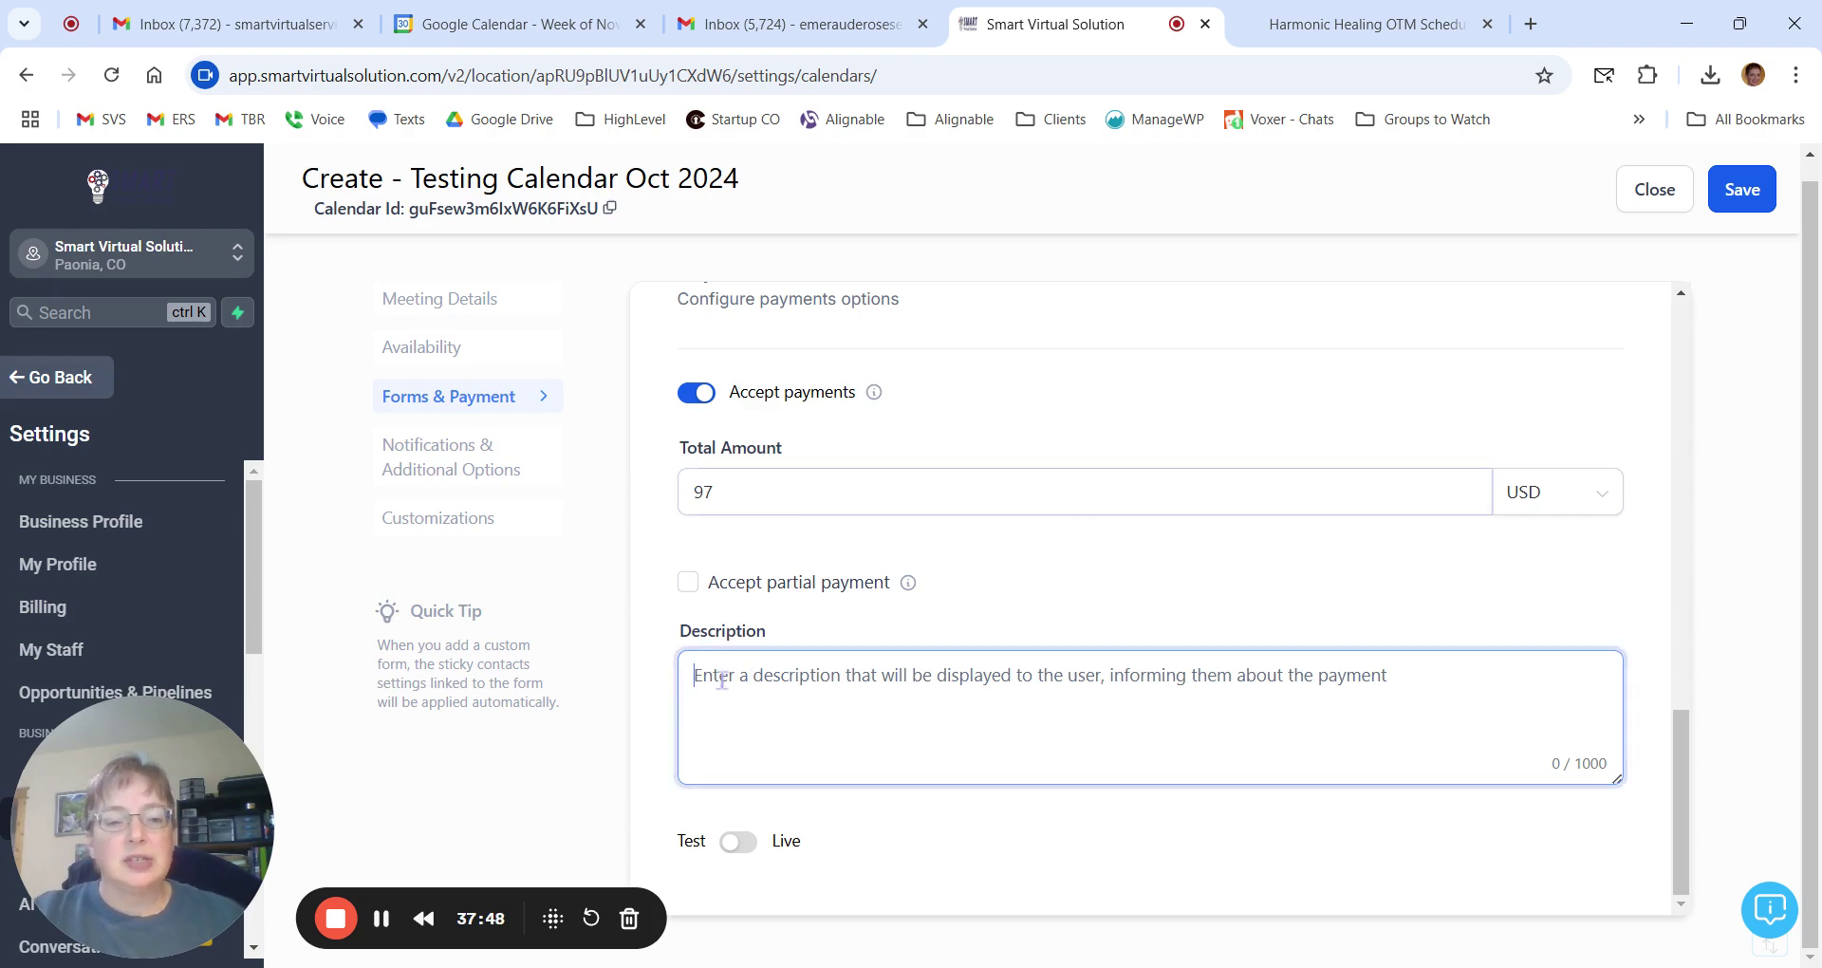
Check the Chakra Healing and Energy Alignment session's $ 175 price on the booking site, then return.
click(1307, 38)
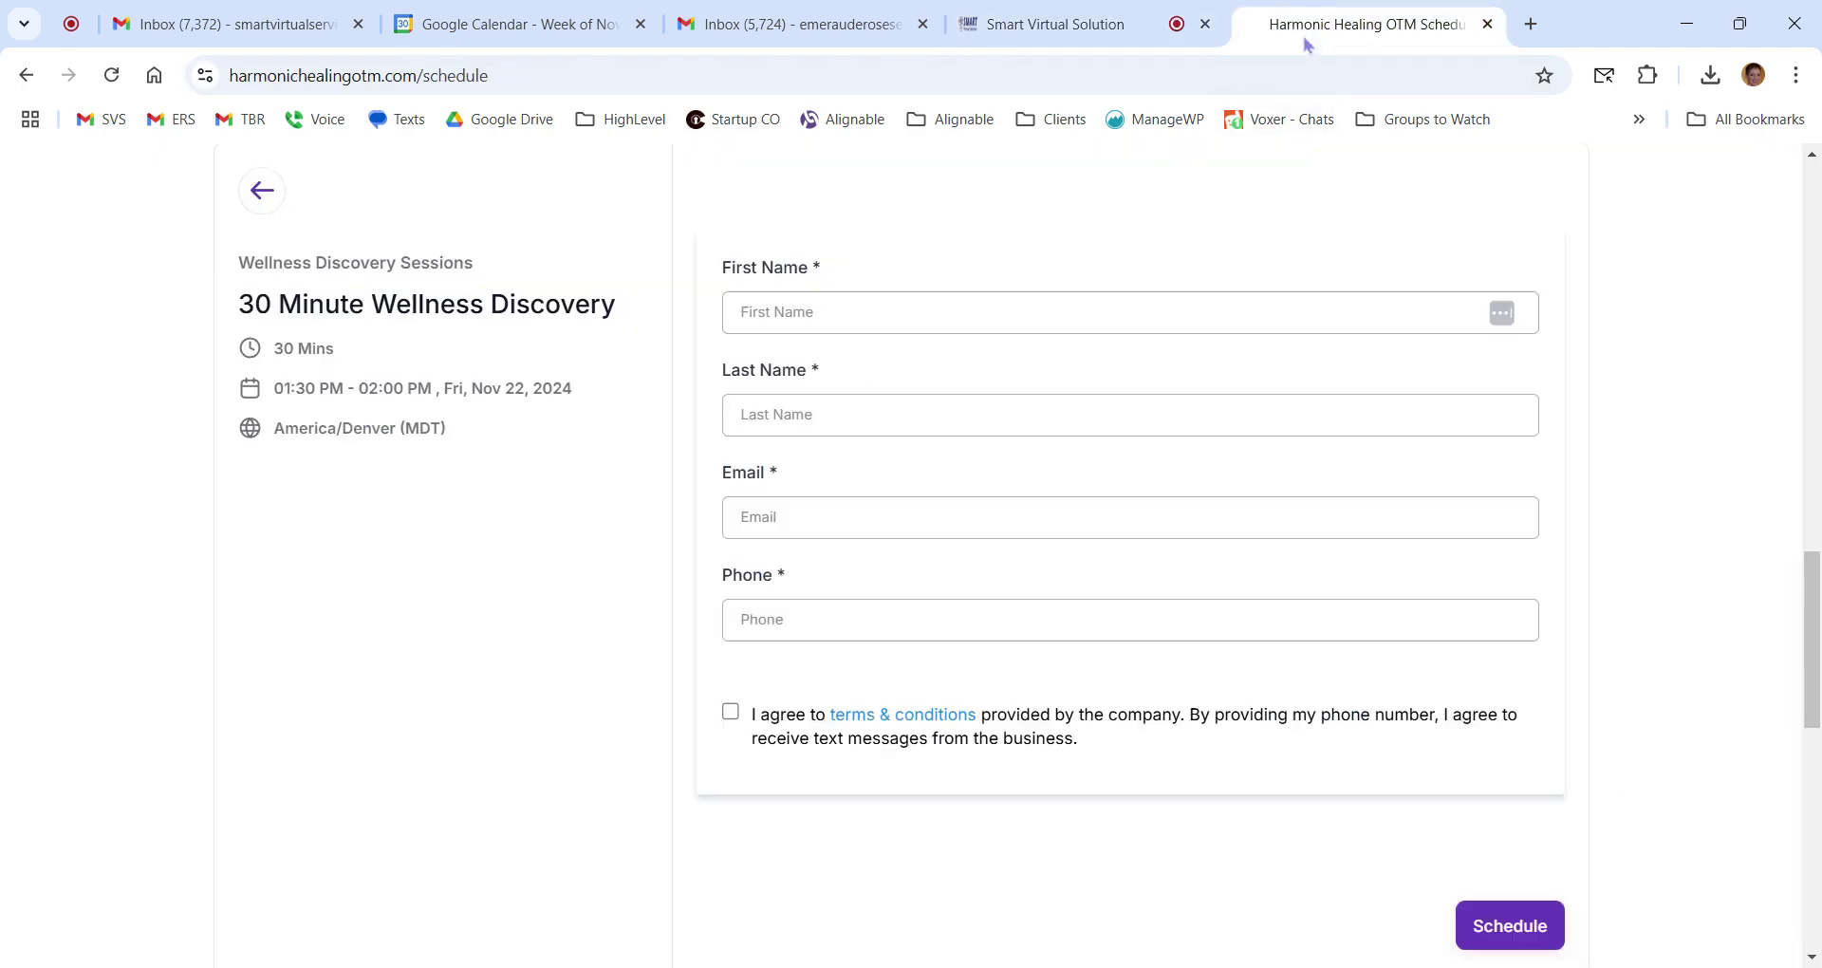
click(266, 192)
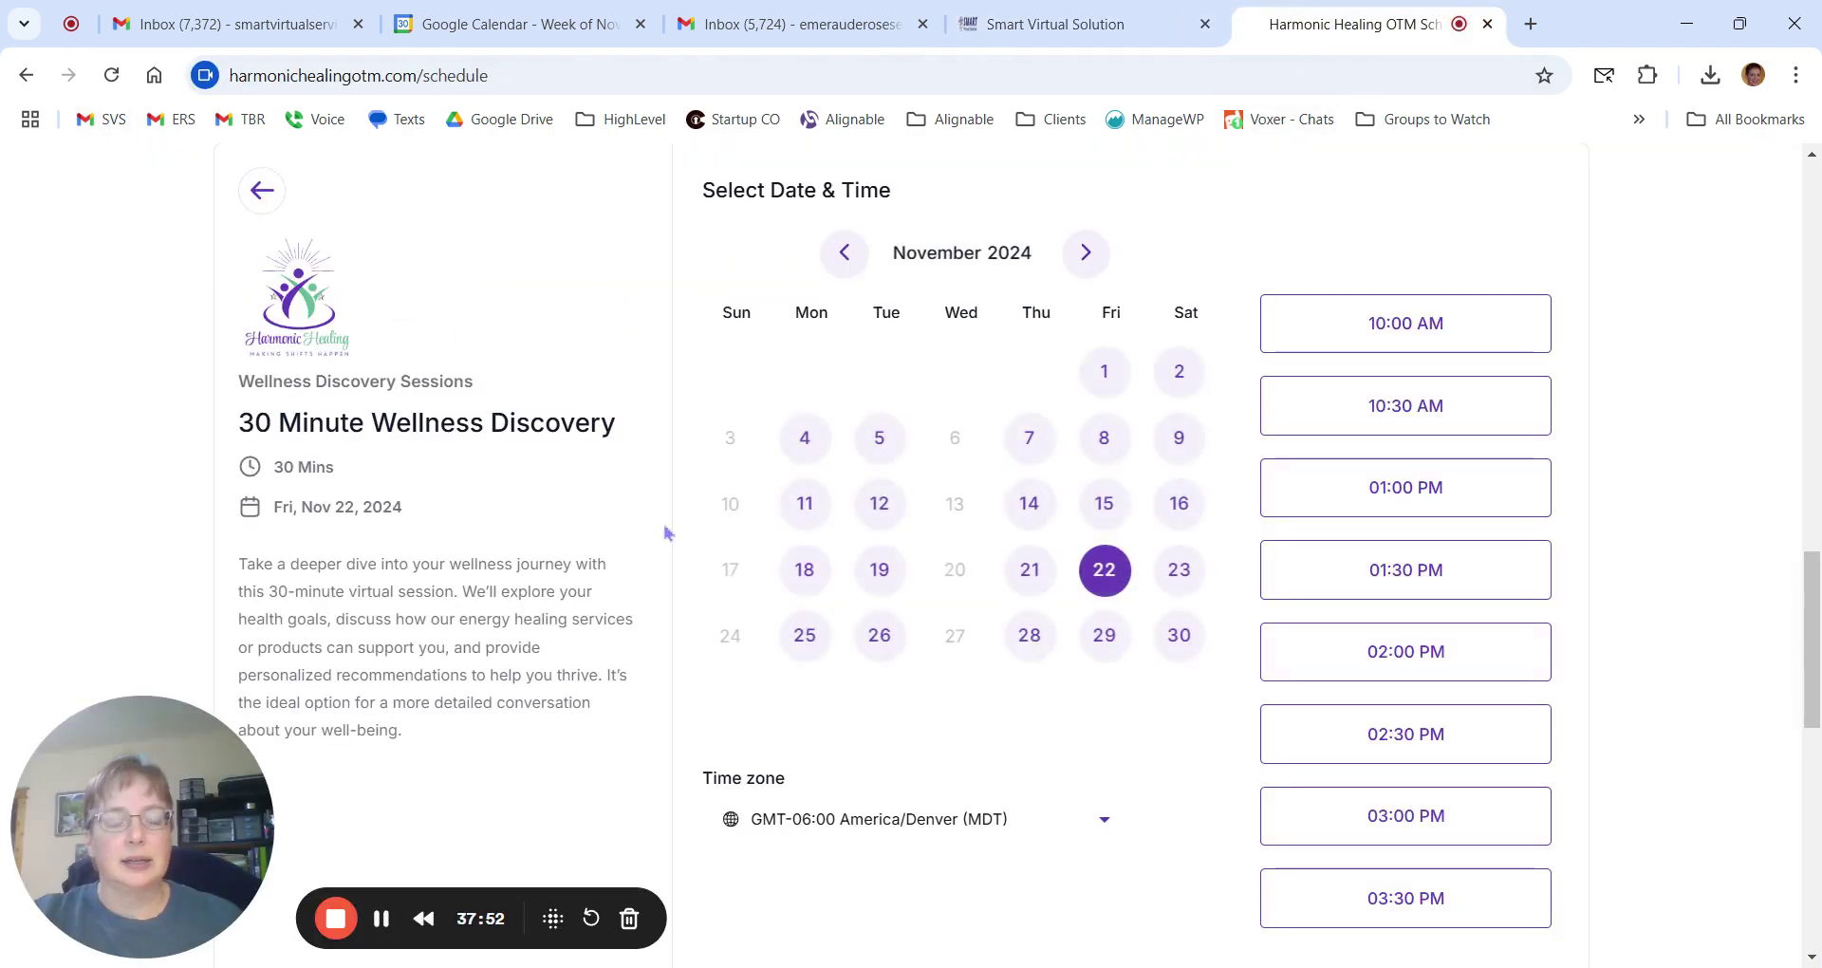
click(262, 191)
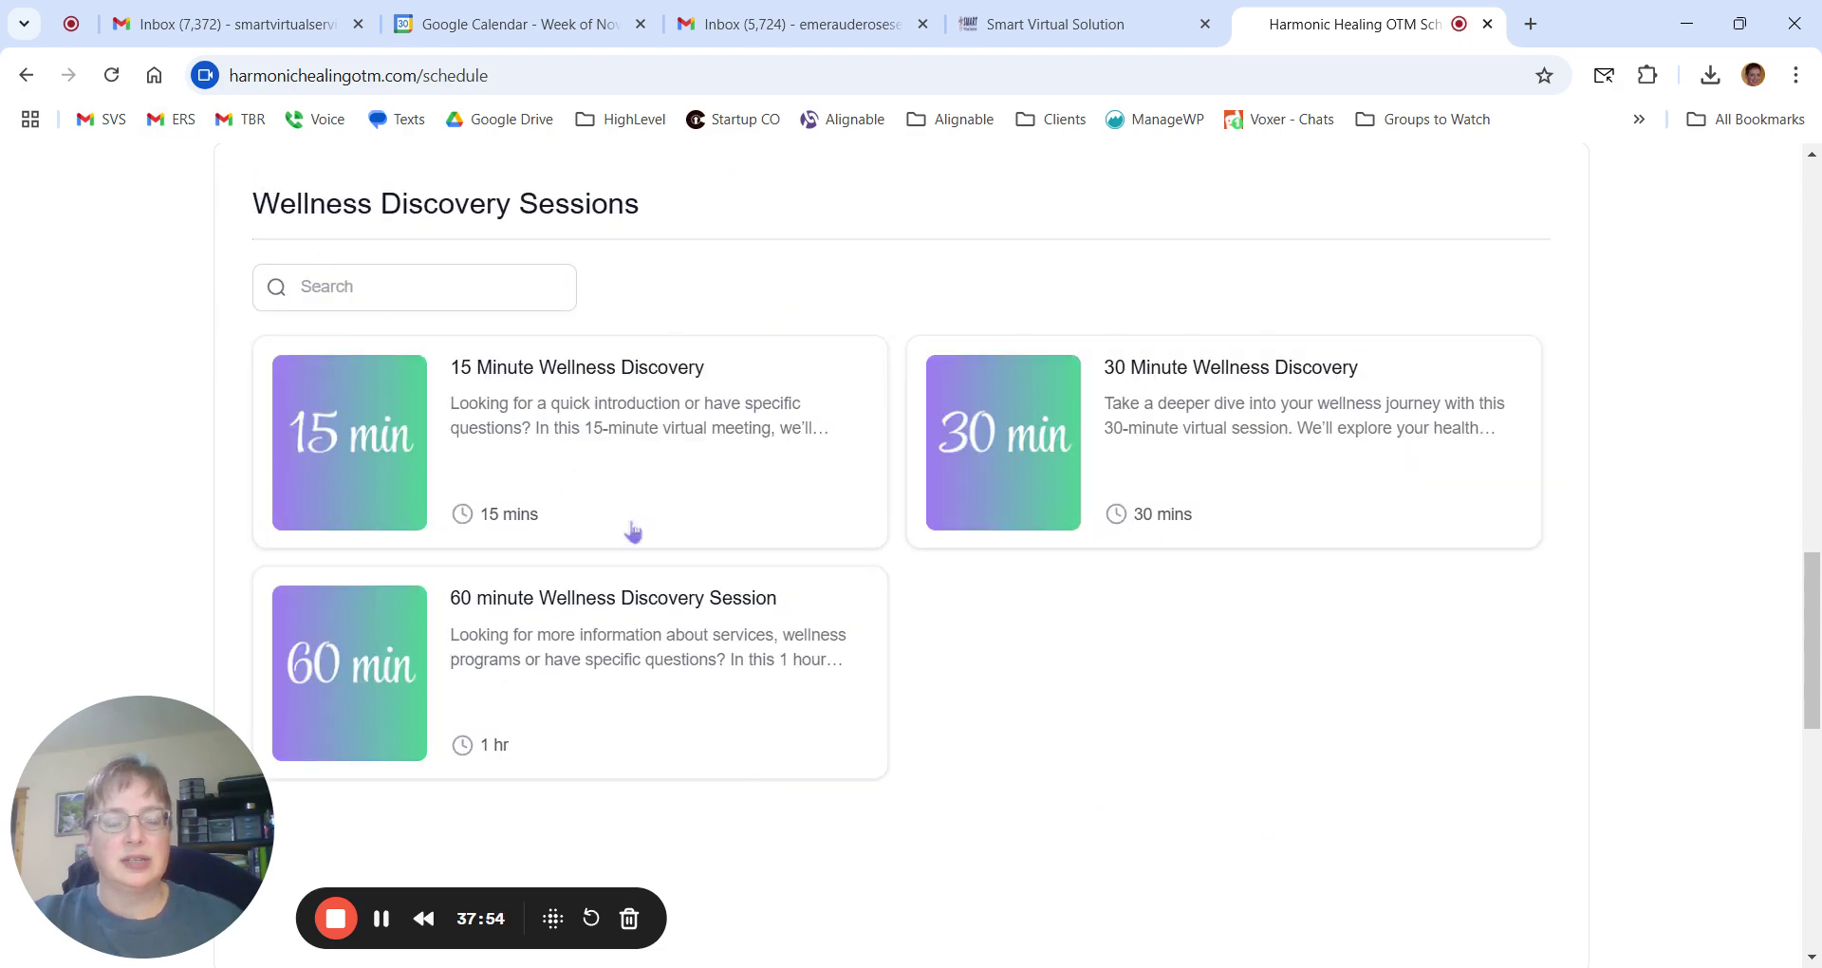
scroll(631, 529, up, 15)
scroll(651, 513, up, 1)
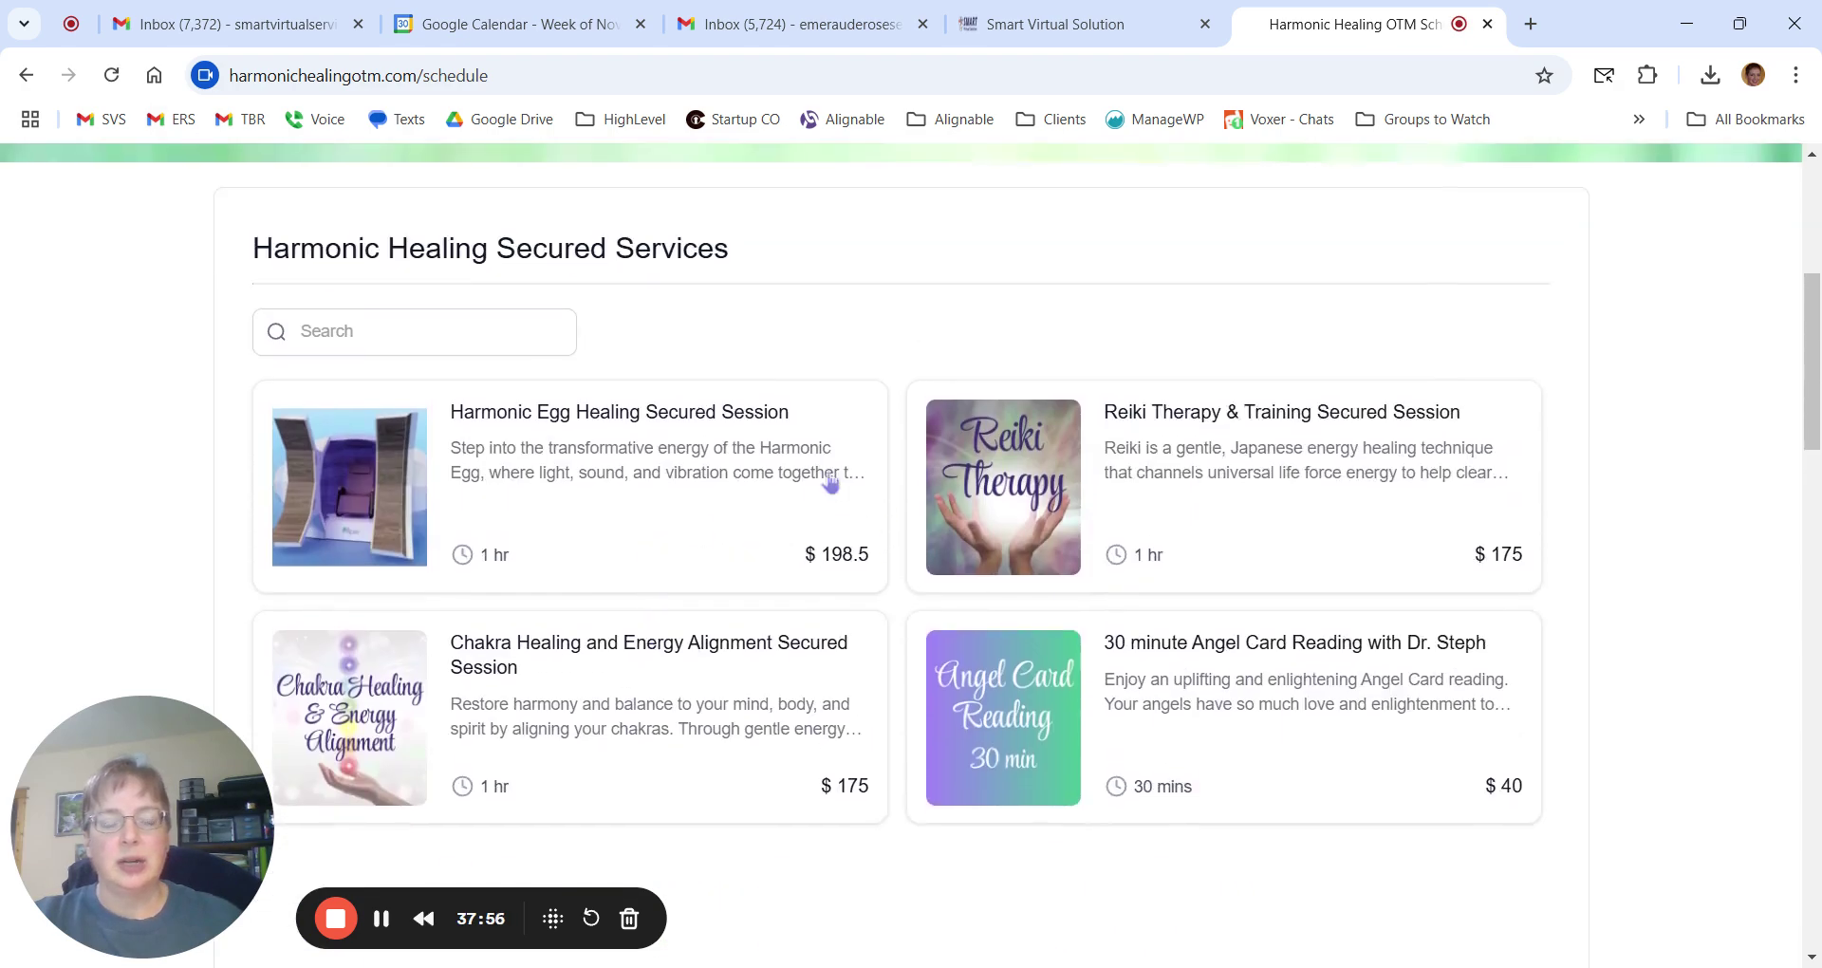
click(495, 669)
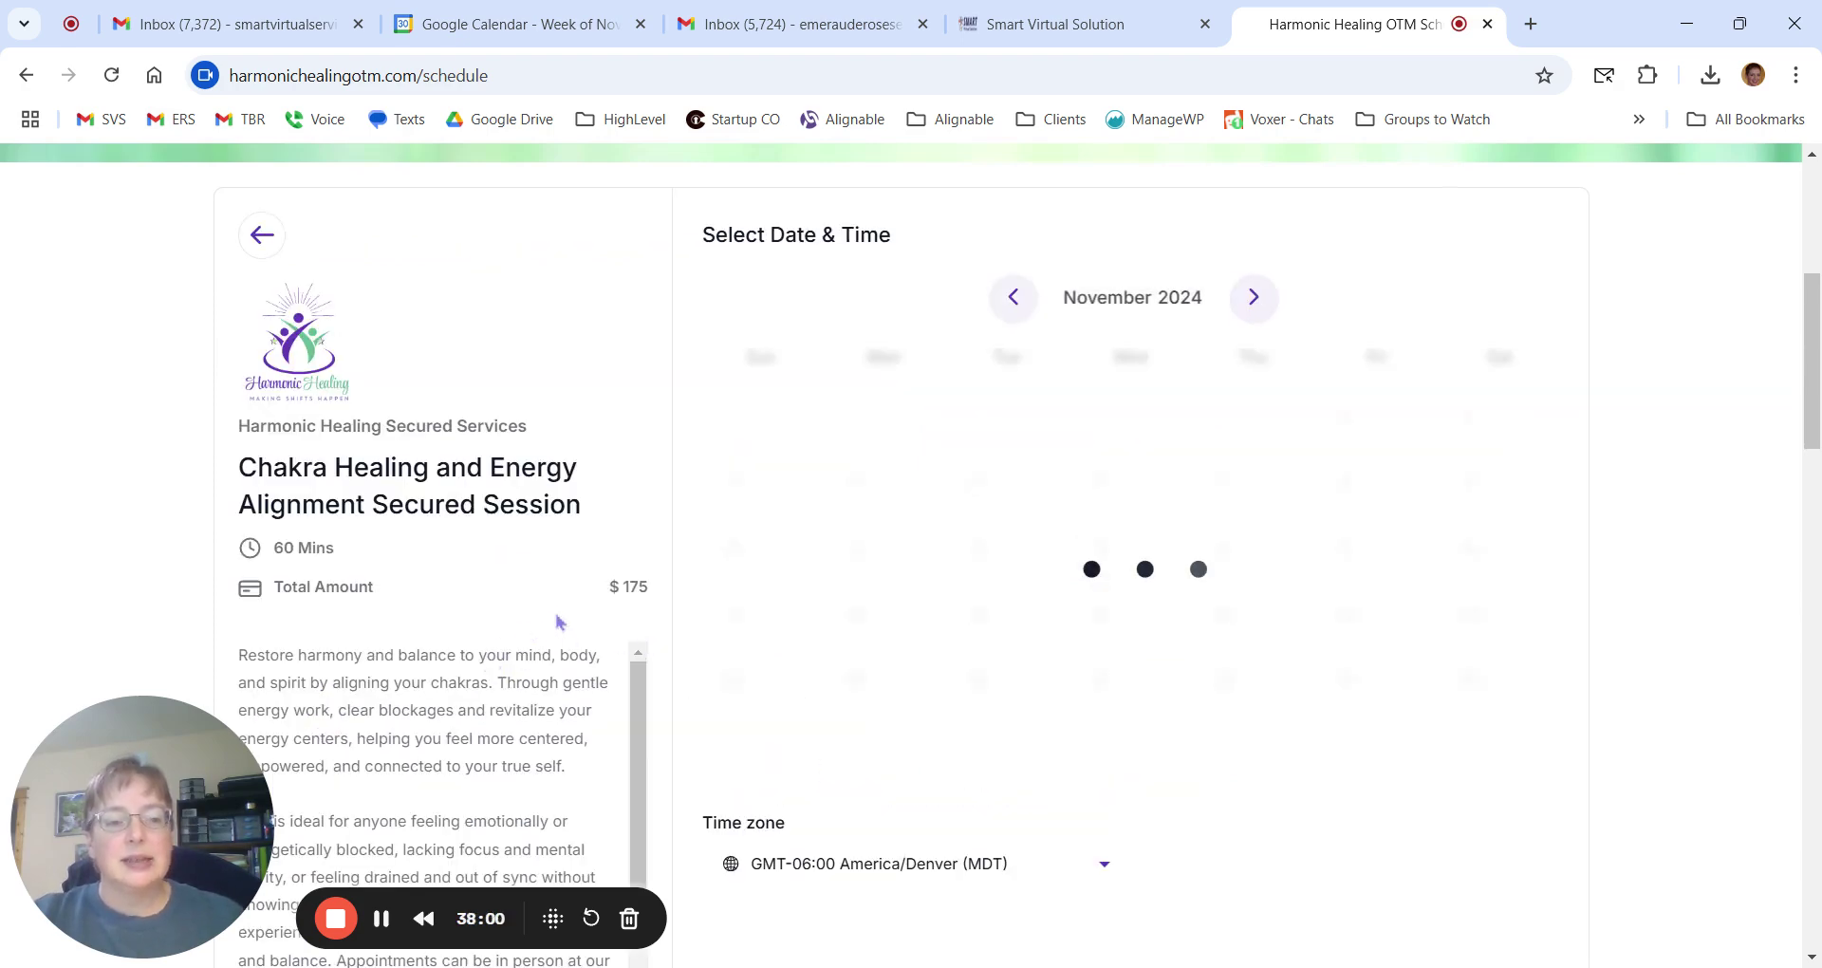
drag(608, 587, 649, 587)
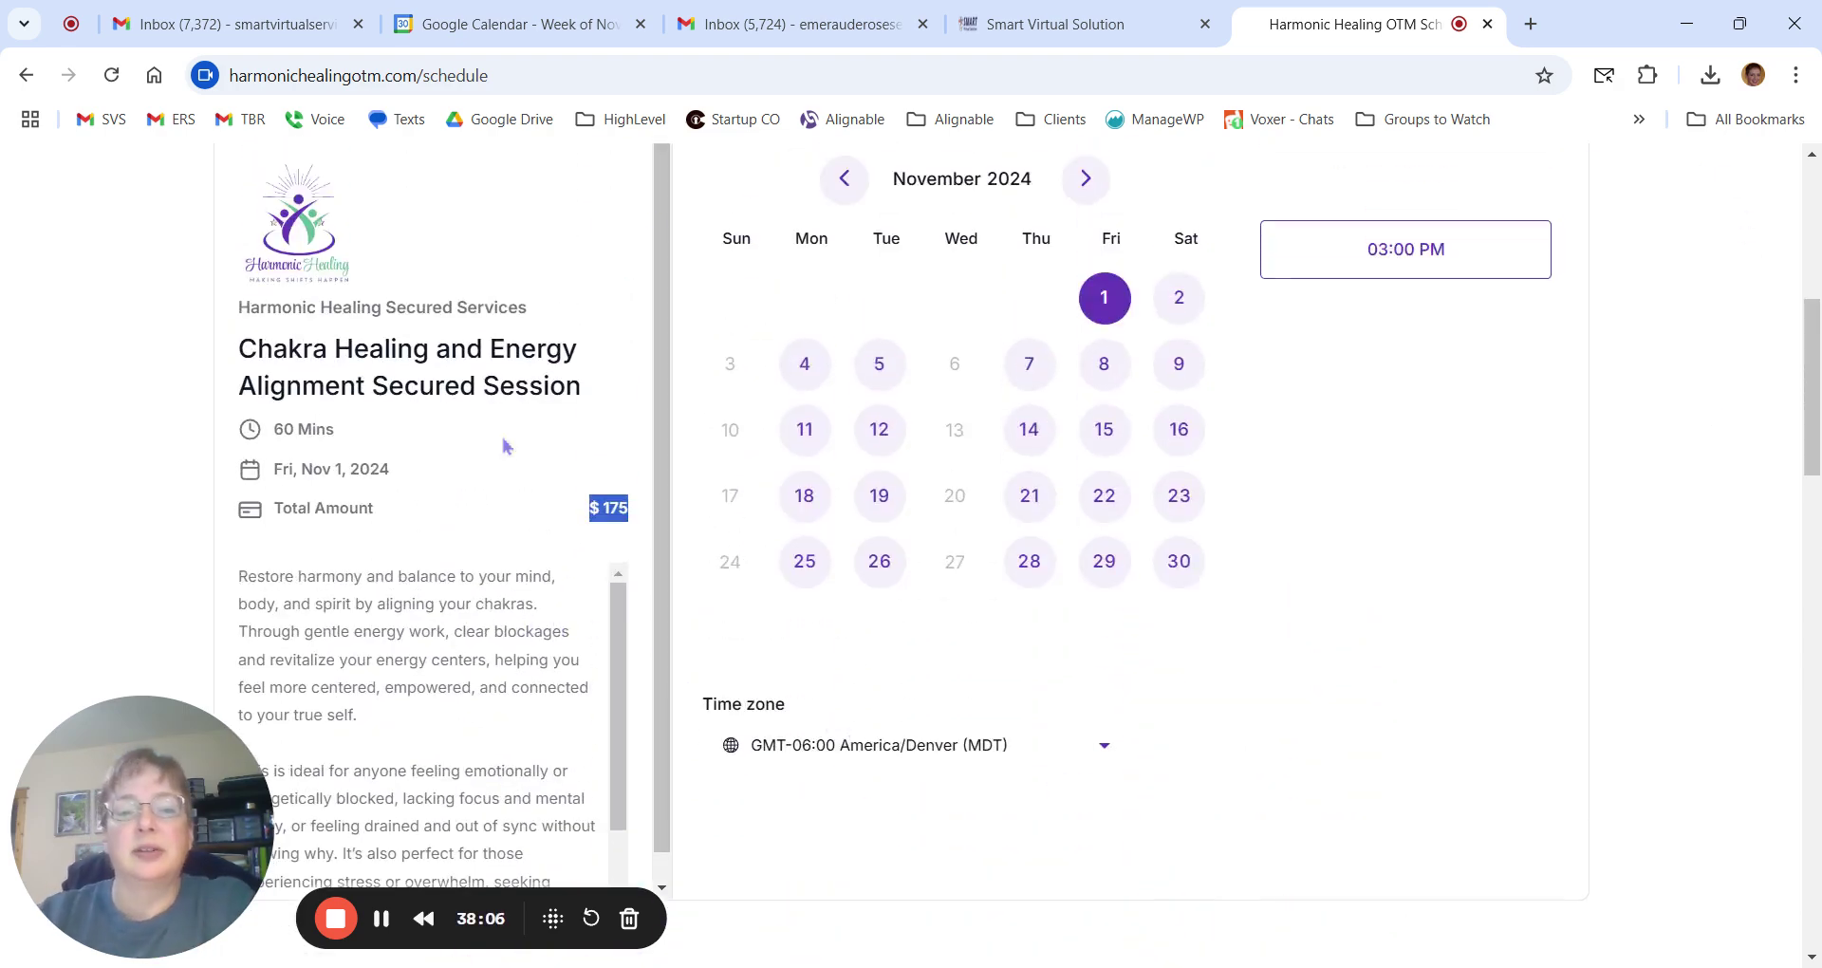
click(1051, 43)
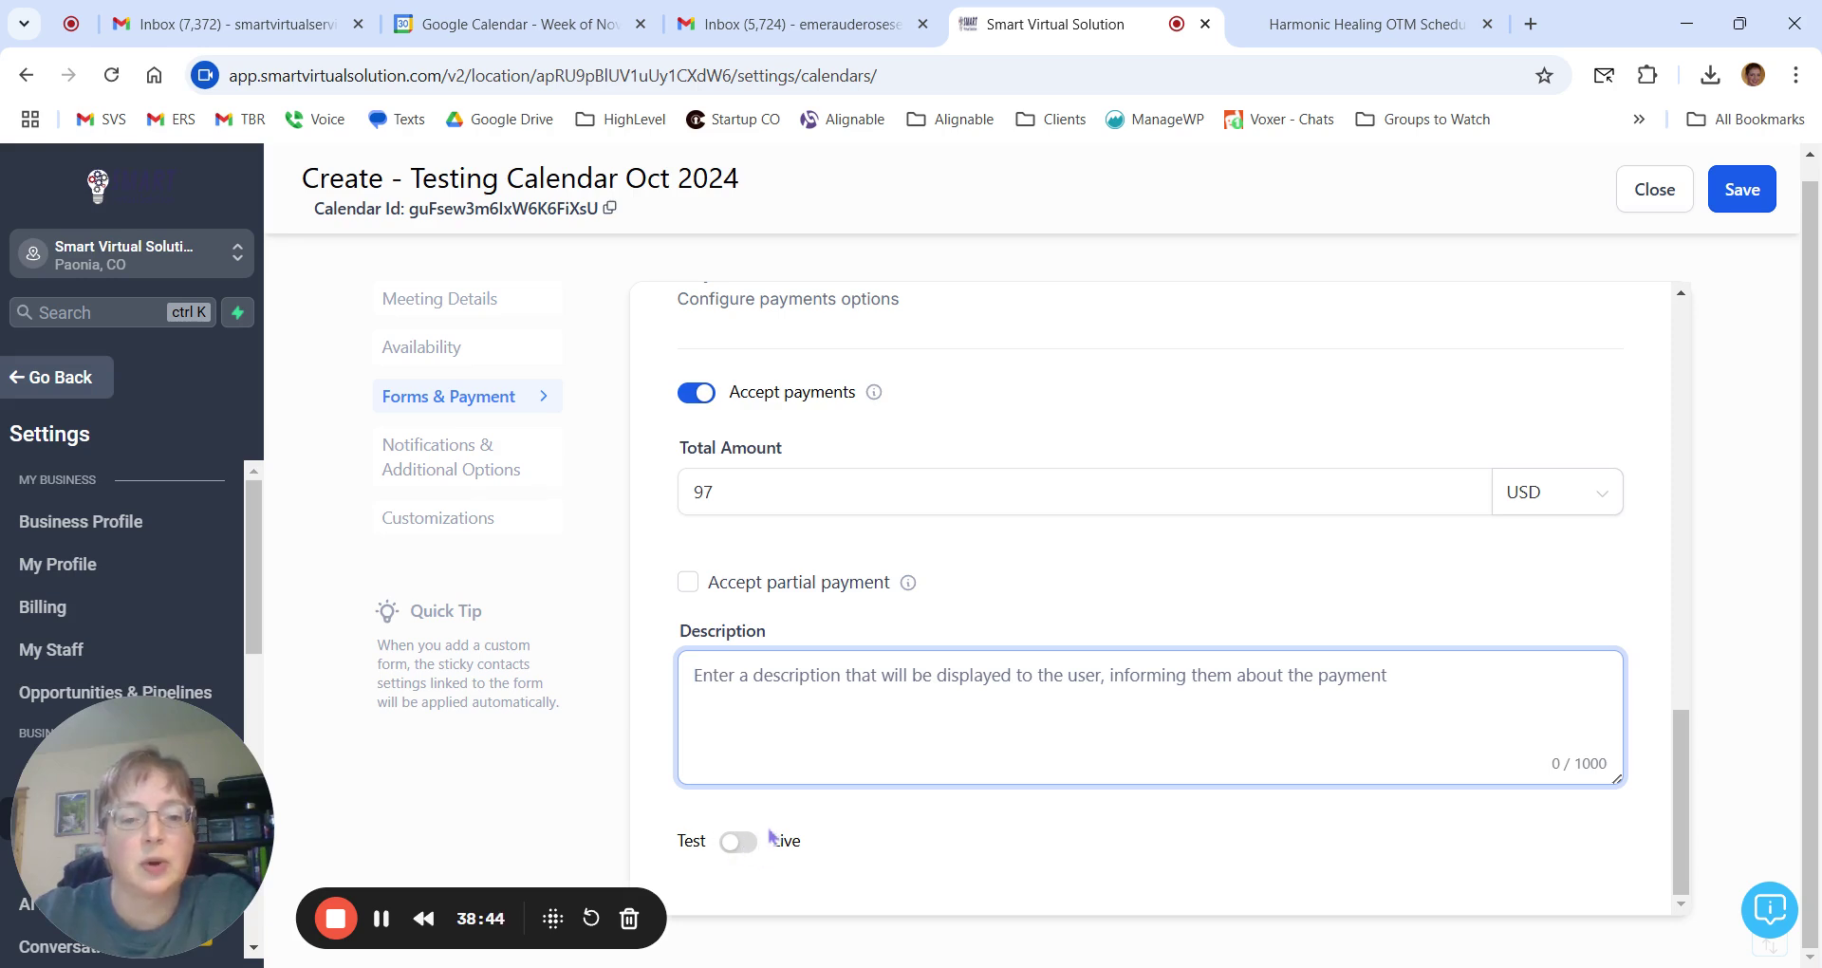
Flip payments to Live and back to Test, then save the 97 USD payment settings.
click(749, 846)
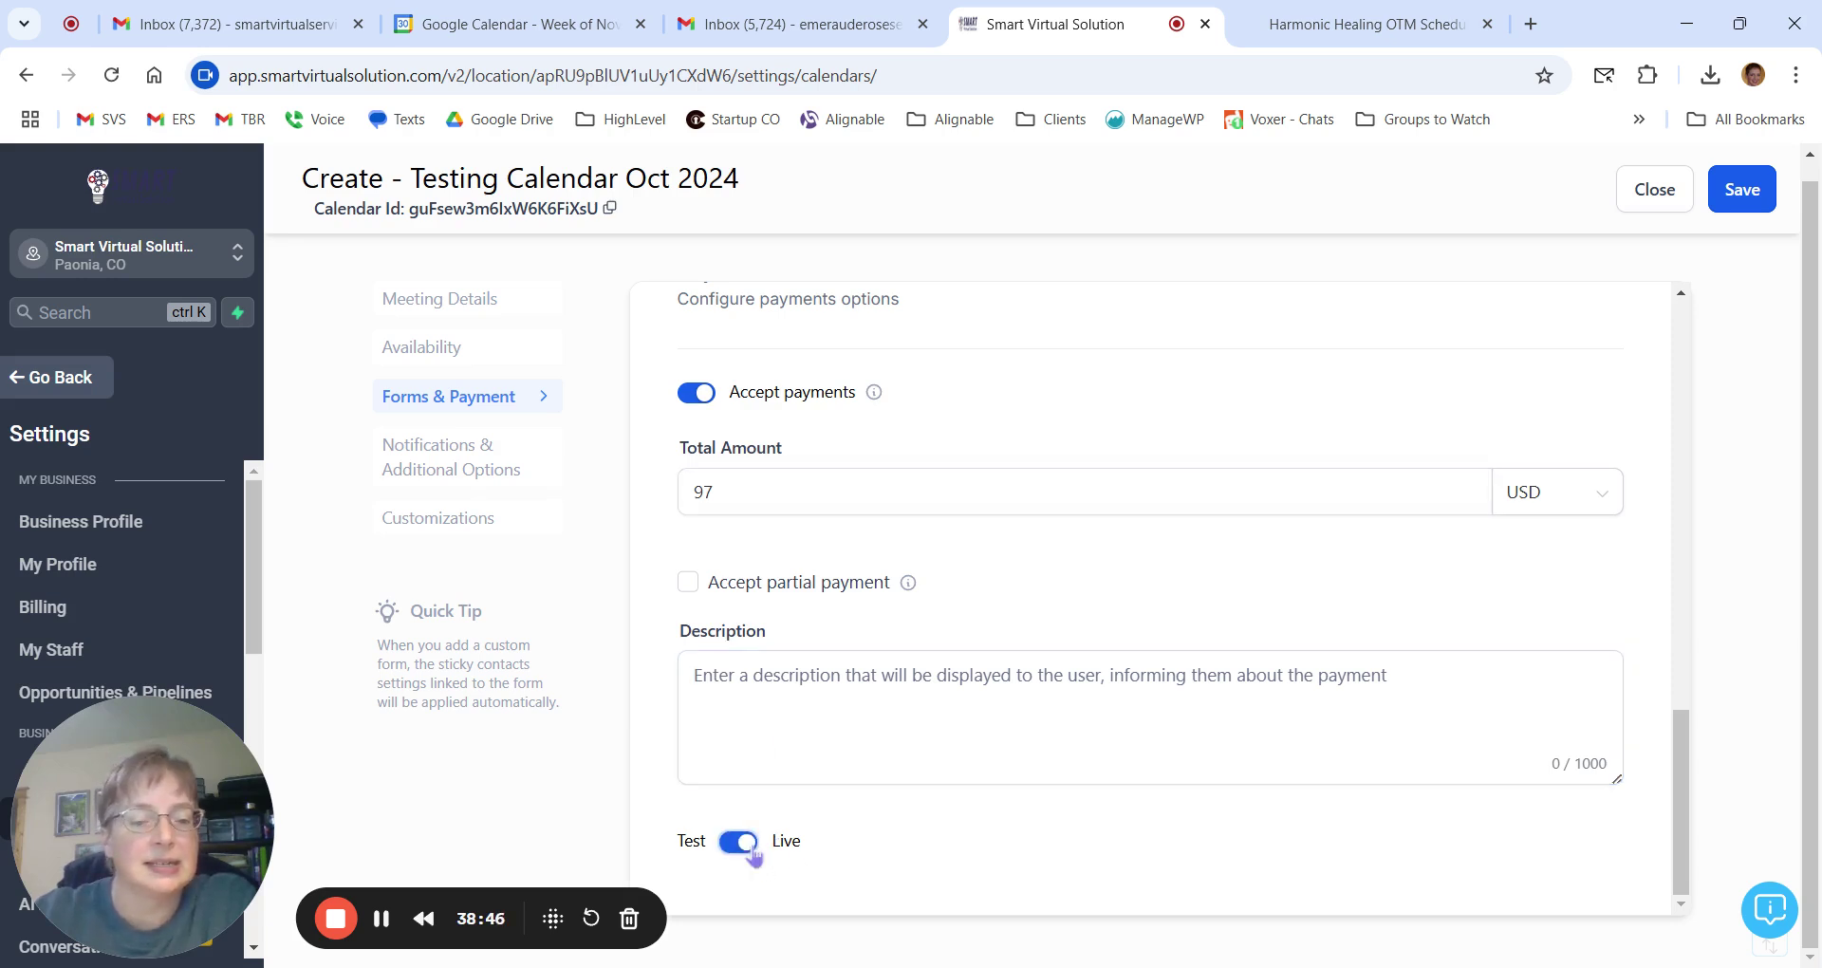
click(750, 848)
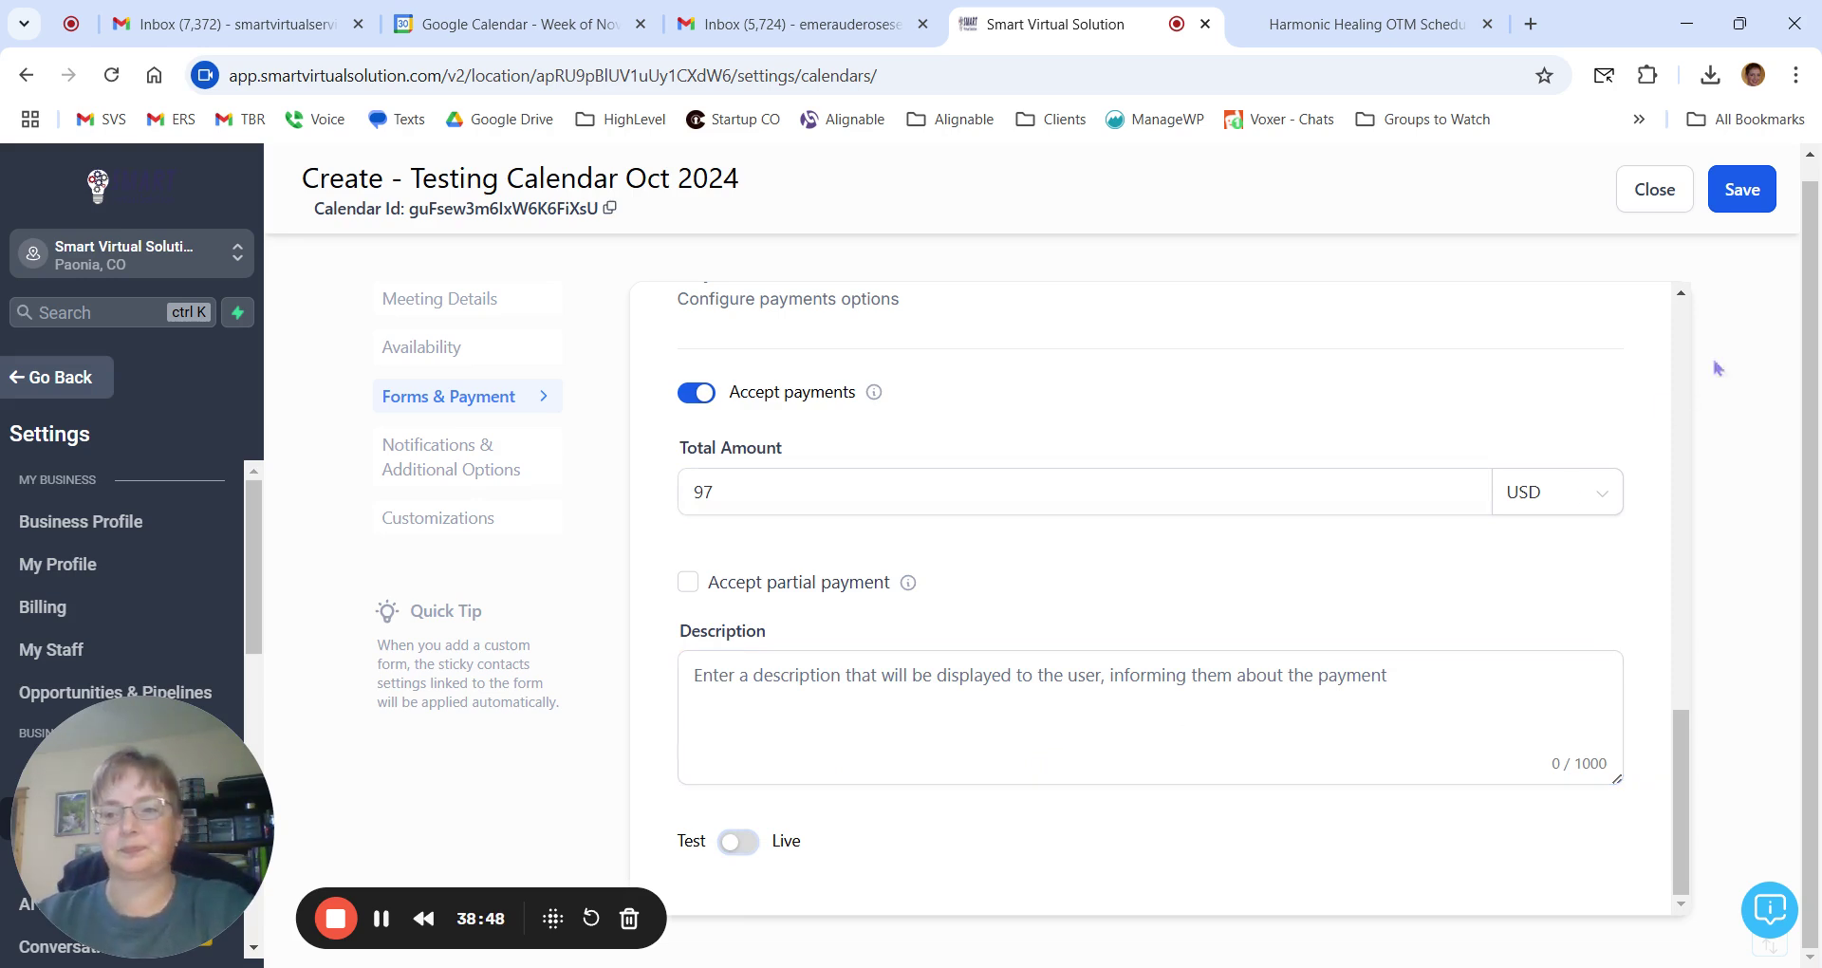
click(1741, 191)
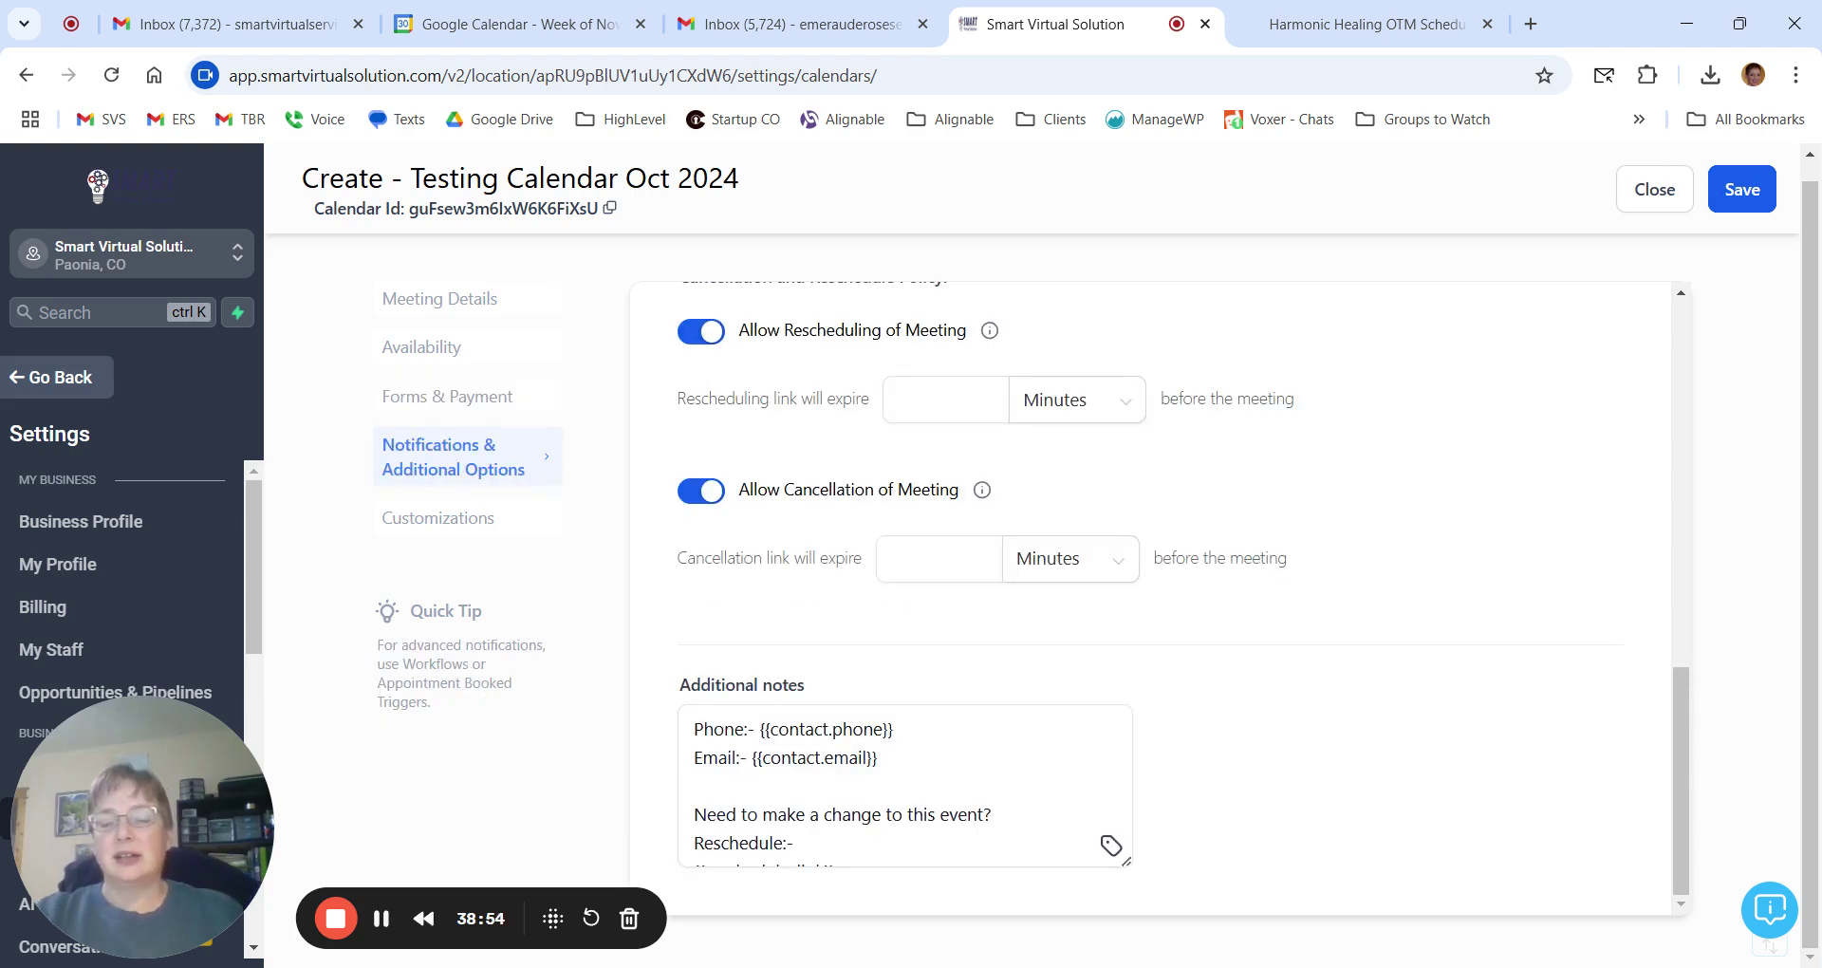
Scroll to the booked, cancellation, reschedule, reminder and follow-up notification list.
scroll(1346, 408, up, 10)
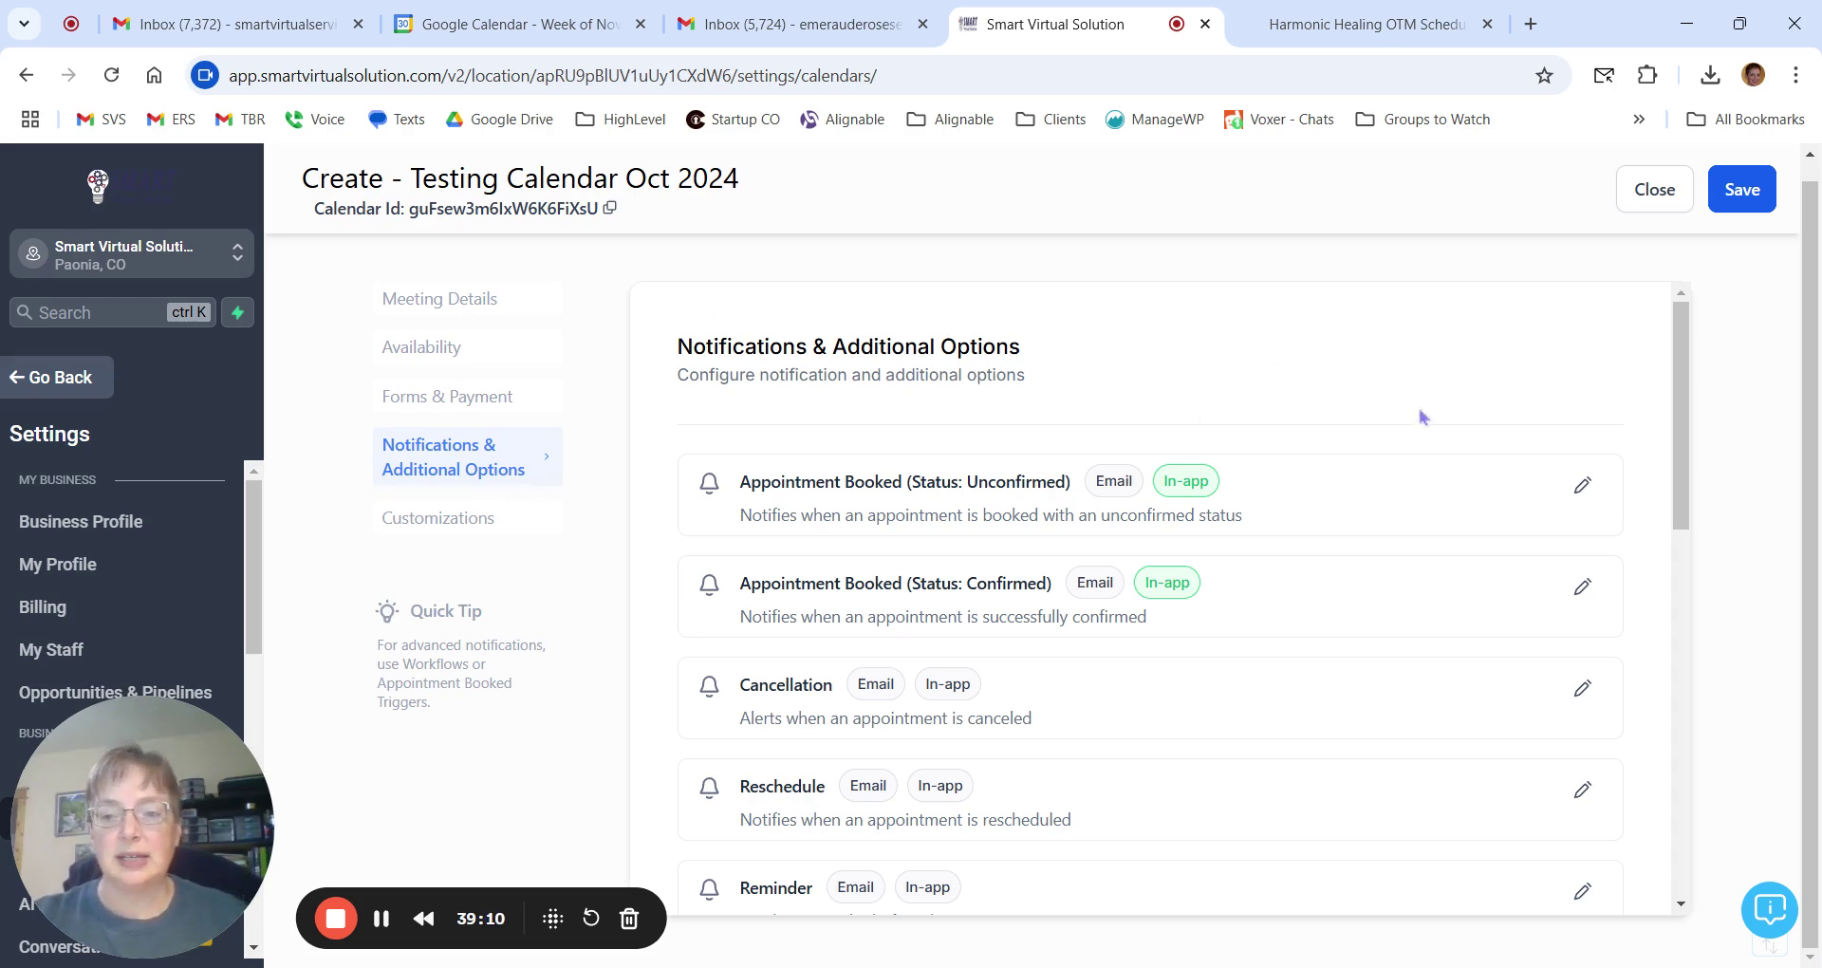
scroll(1424, 418, down, 1)
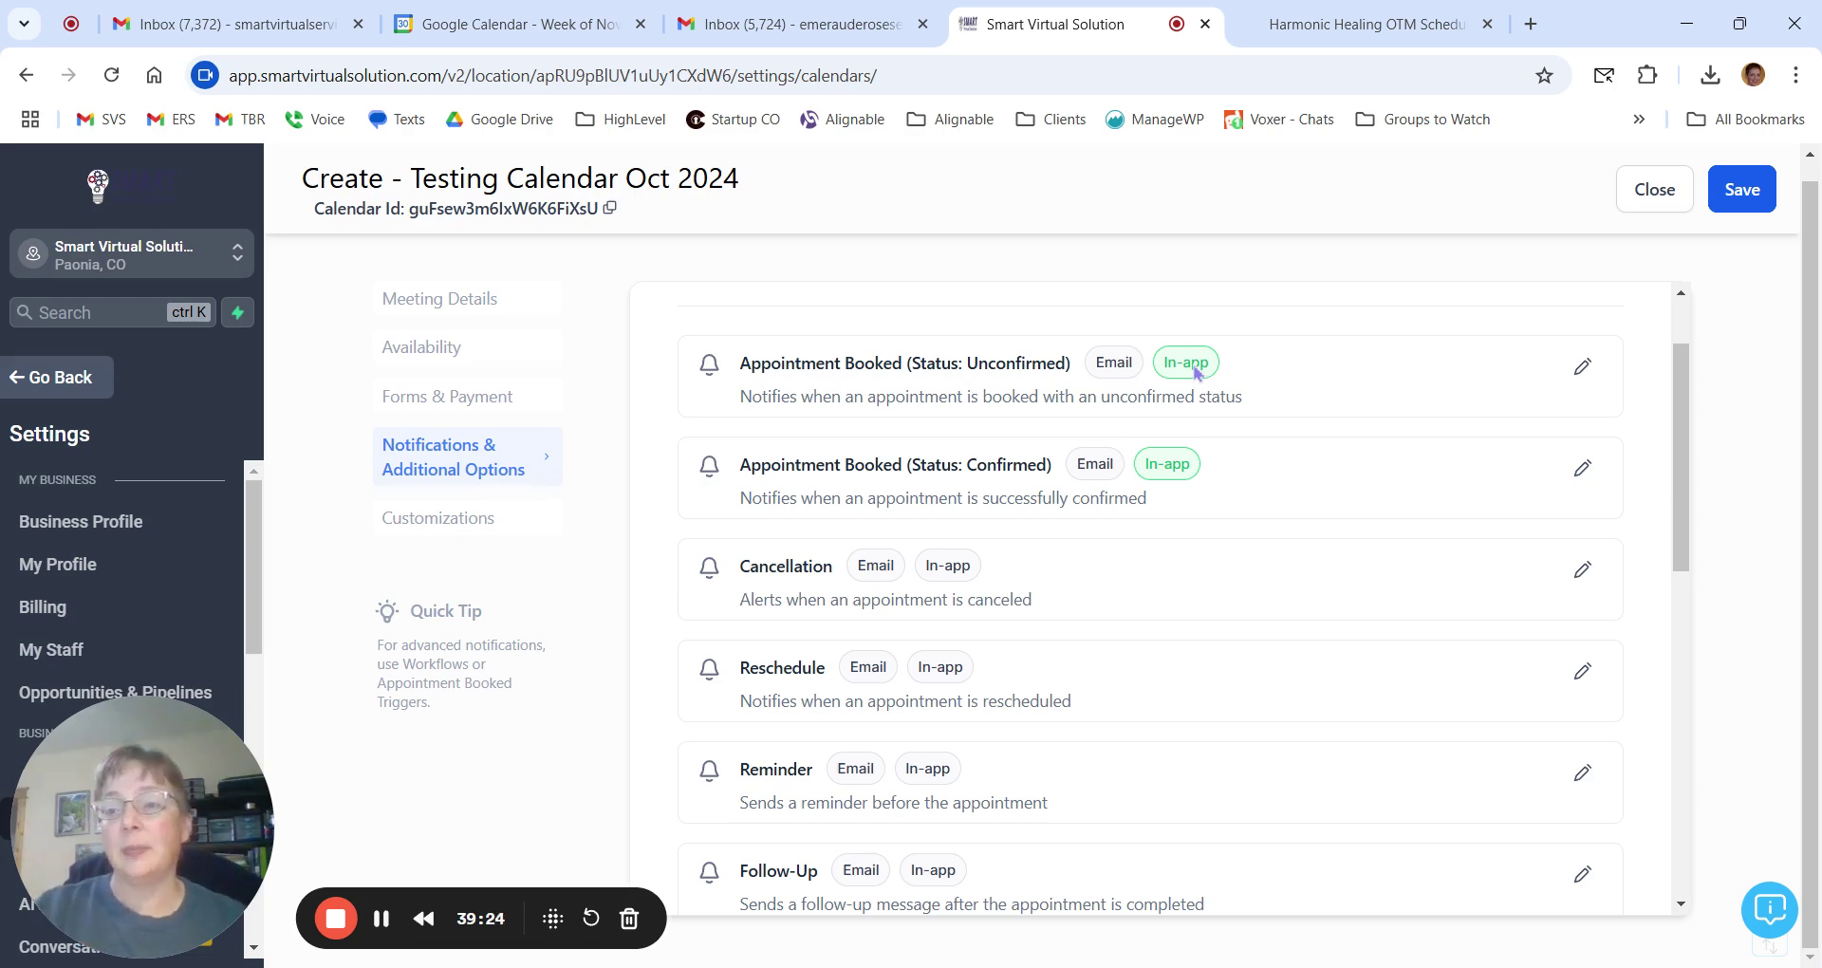
scroll(1342, 361, up, 2)
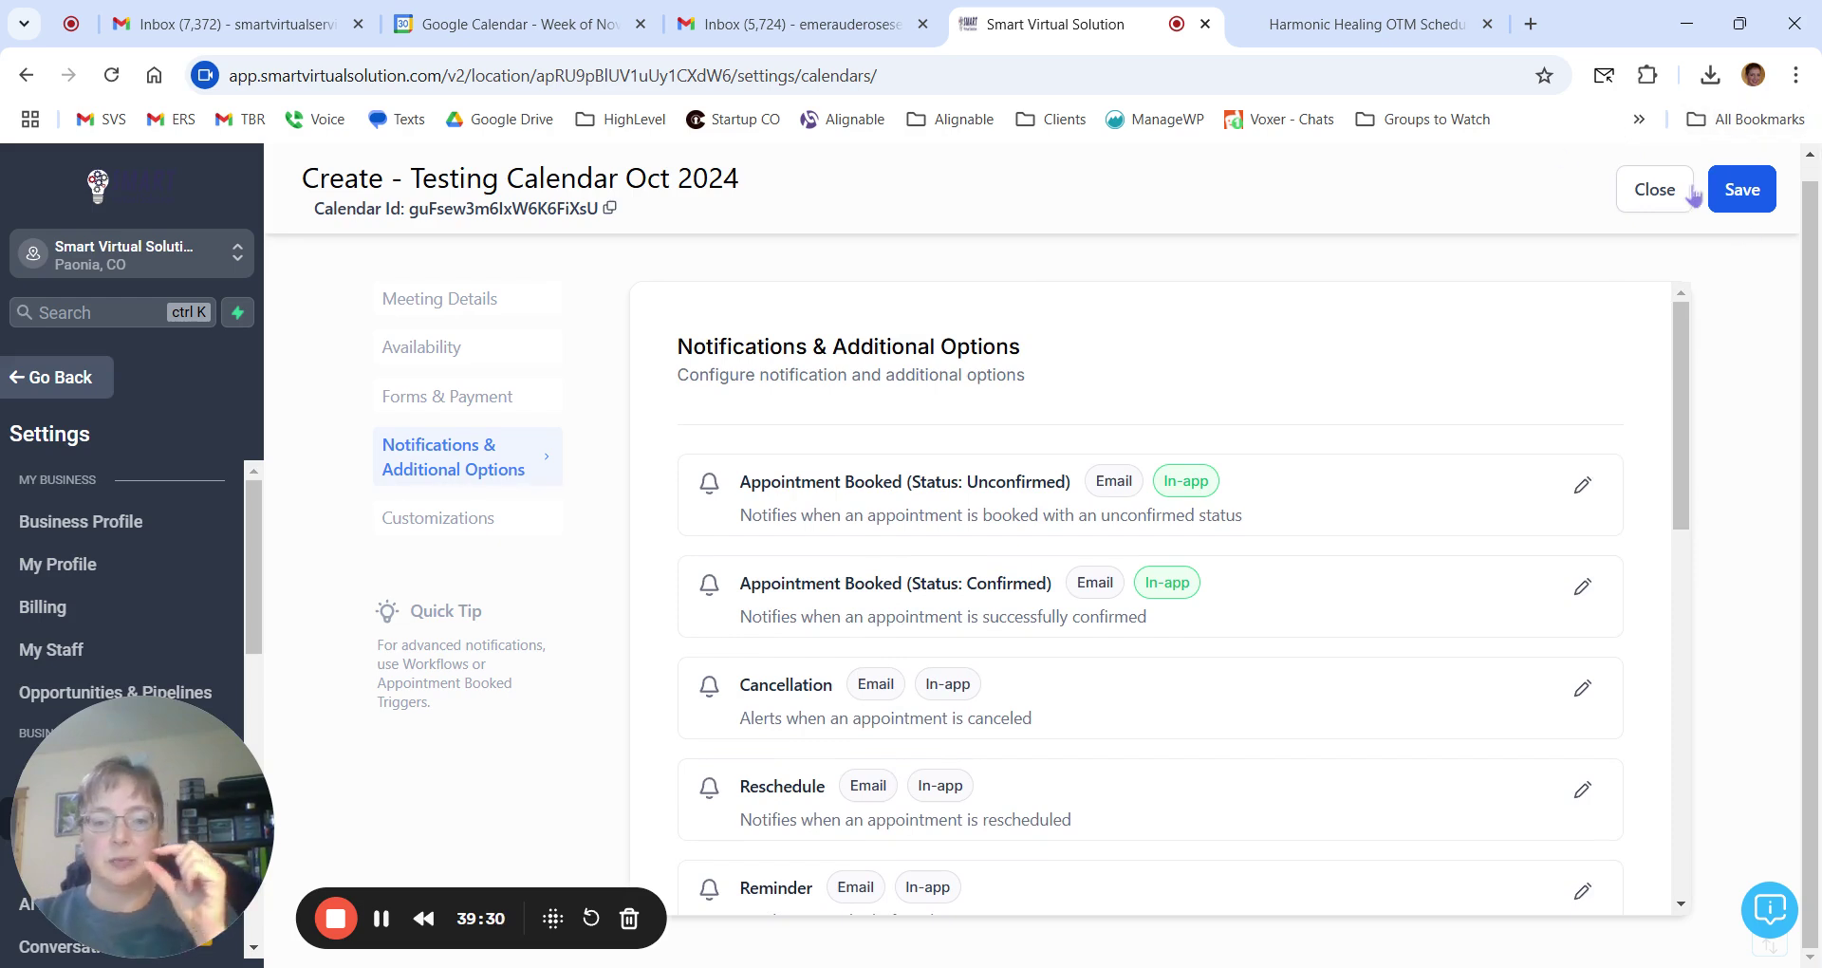
scroll(1549, 425, down, 1)
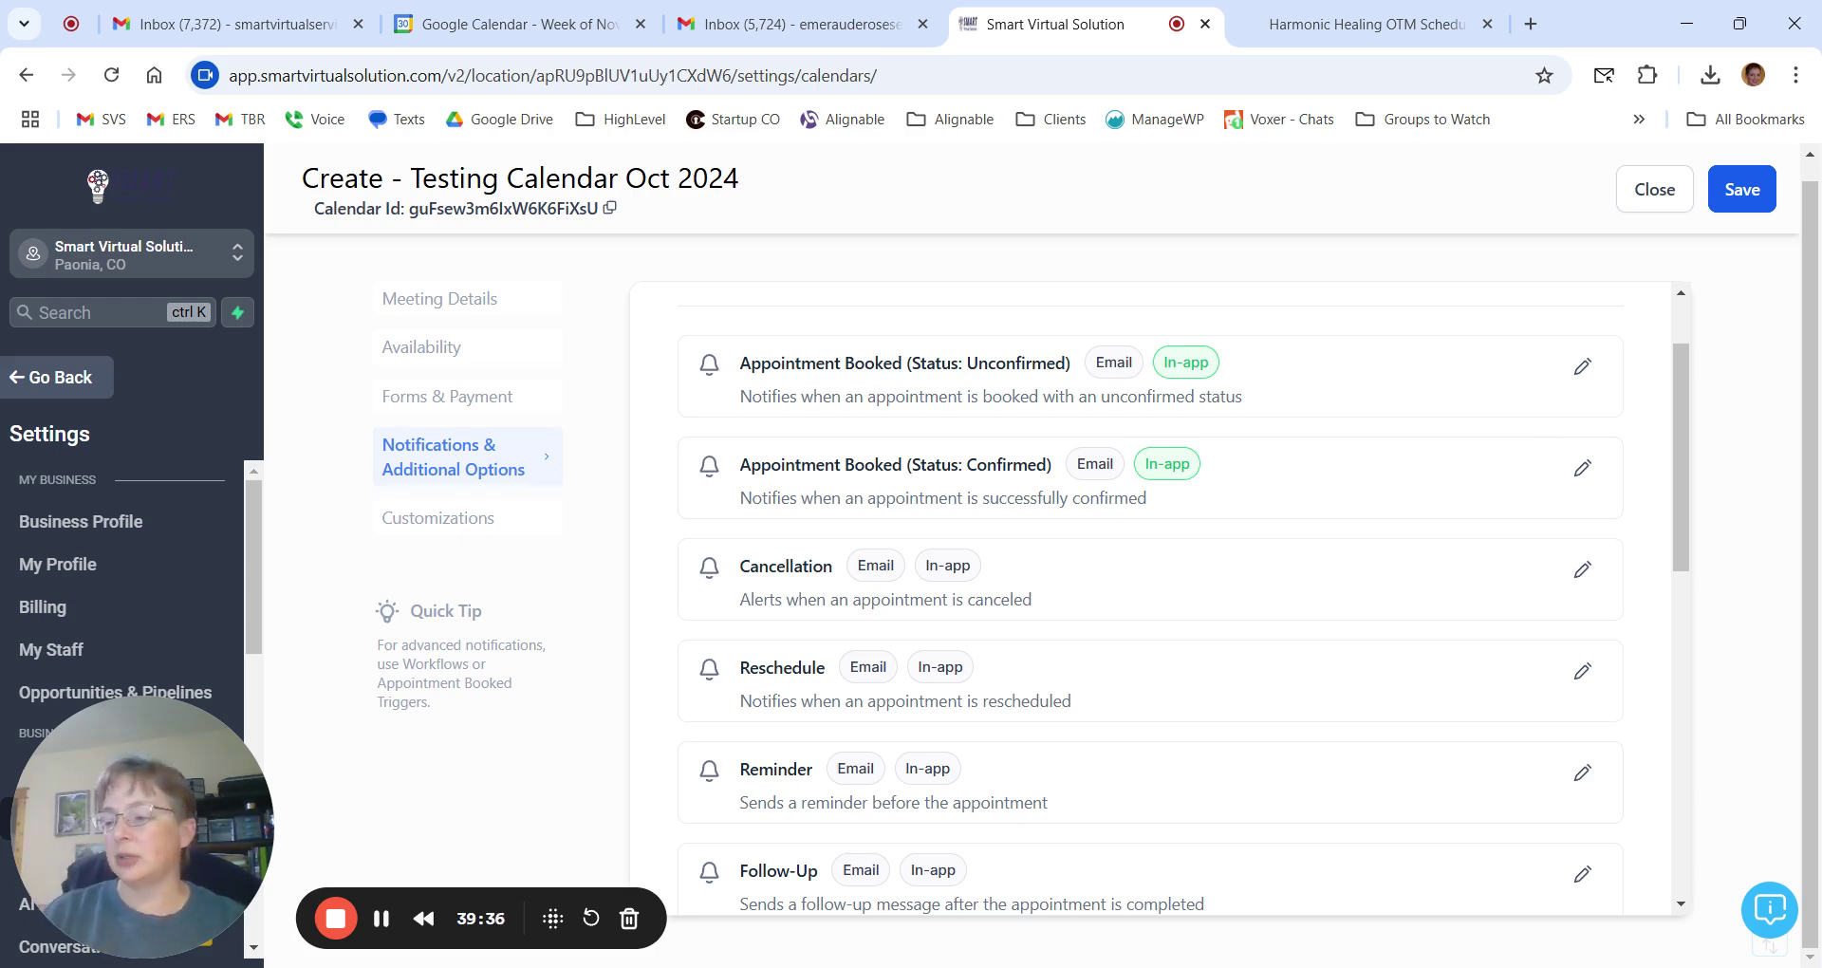
click(408, 898)
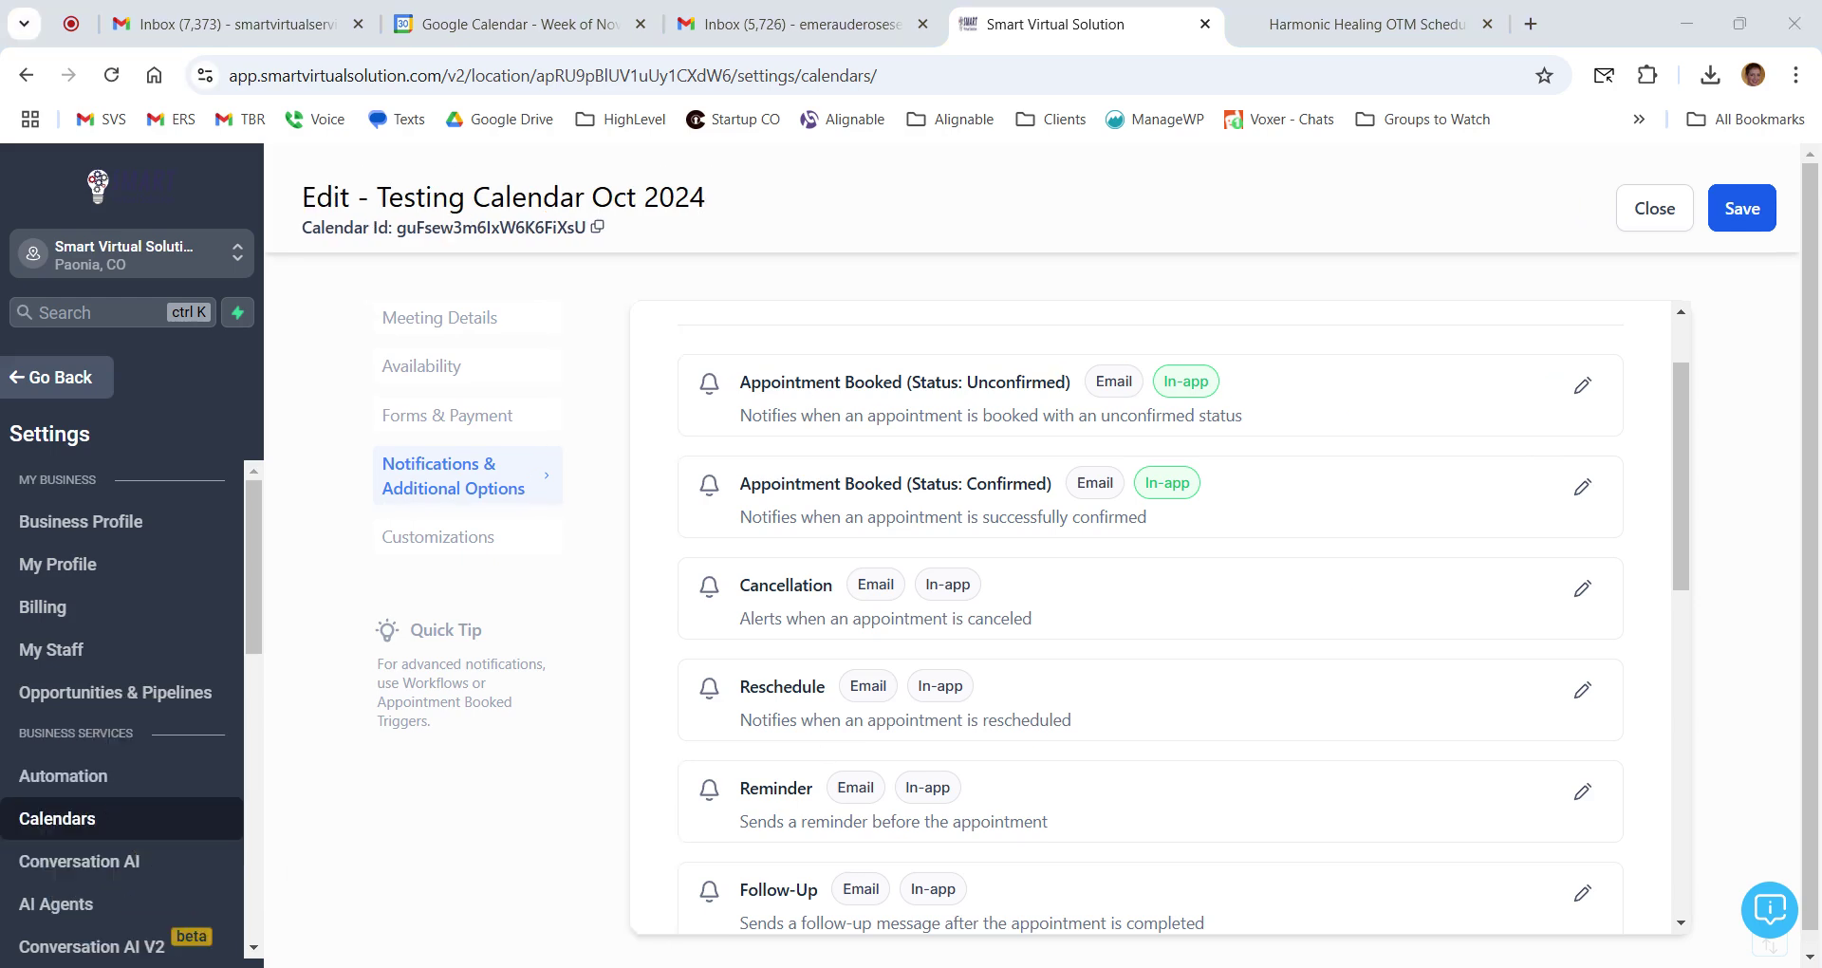
scroll(1335, 582, down, 2)
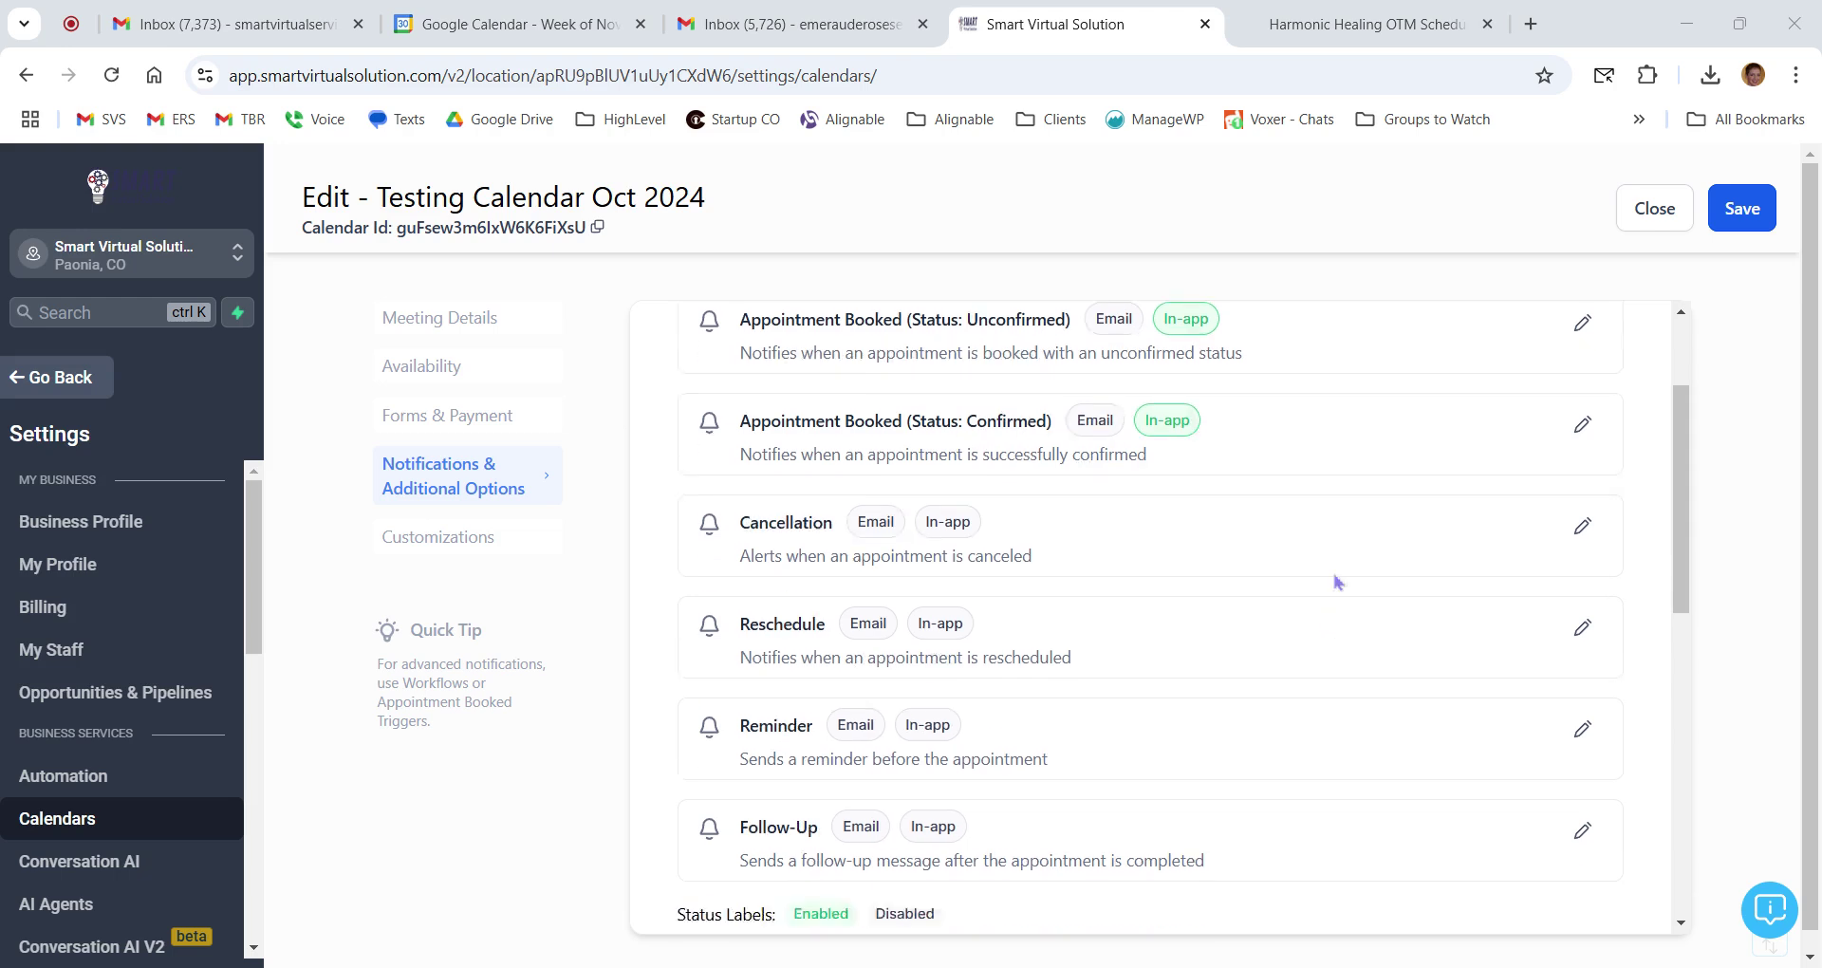
scroll(1339, 581, up, 2)
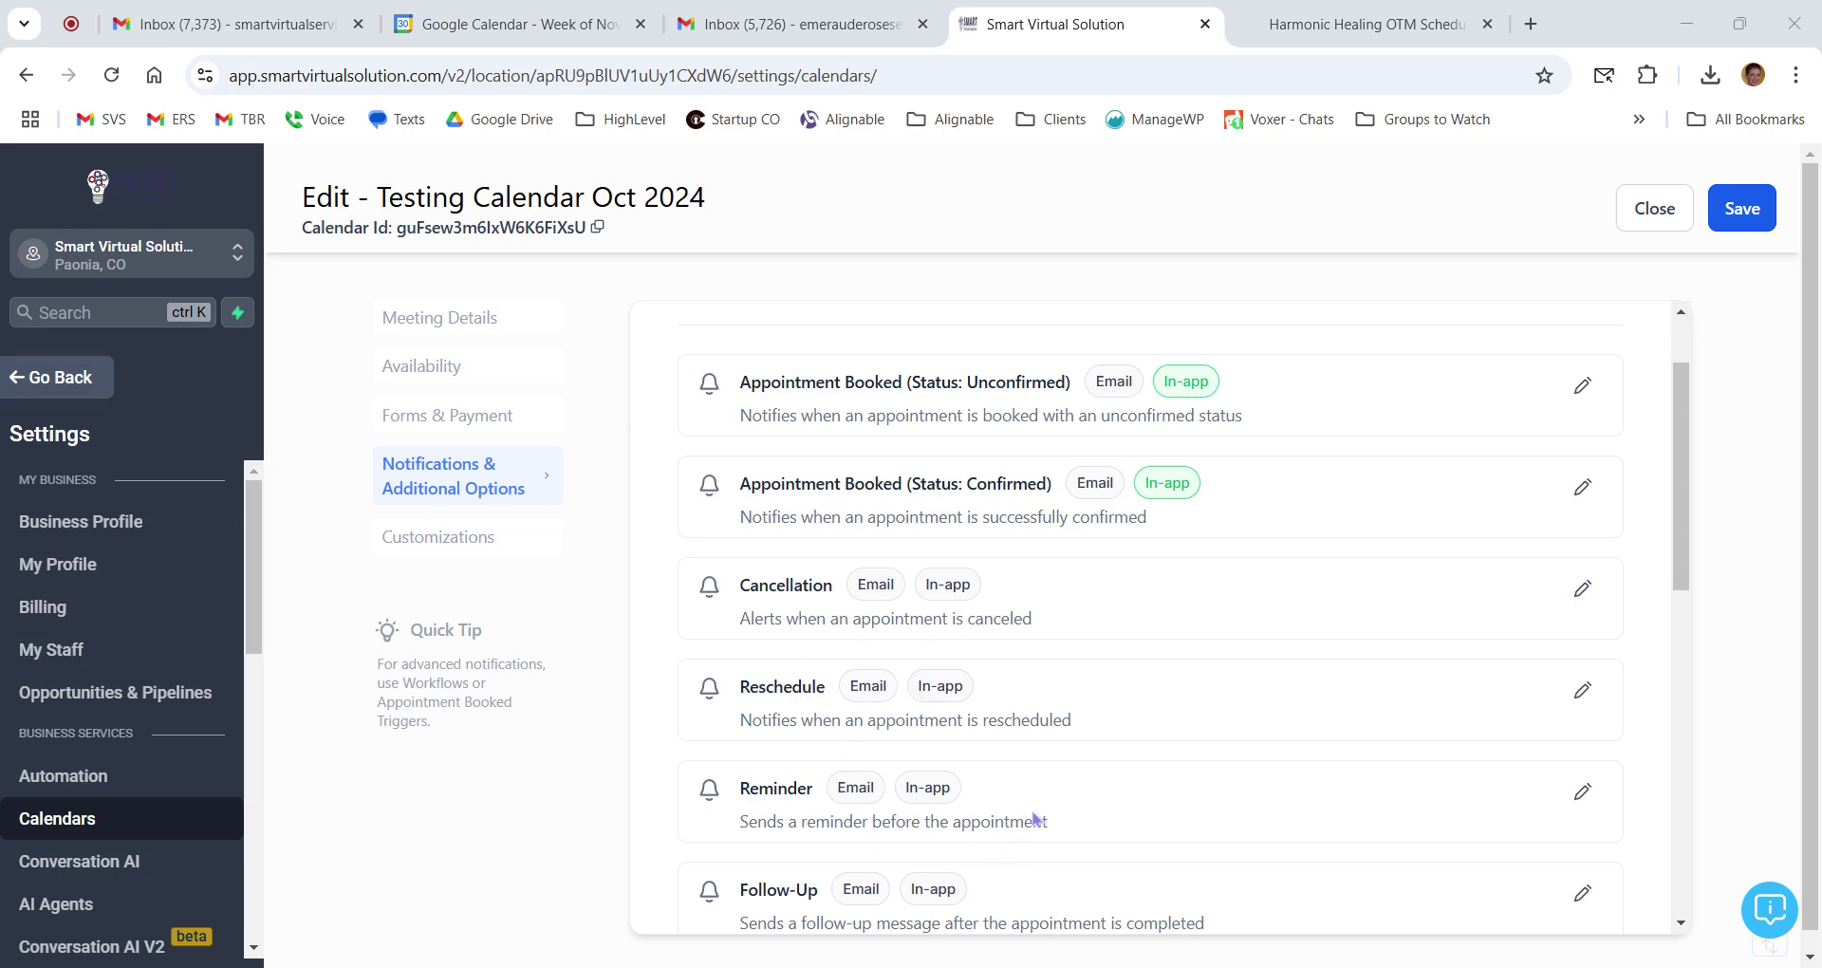
scroll(1166, 821, down, 1)
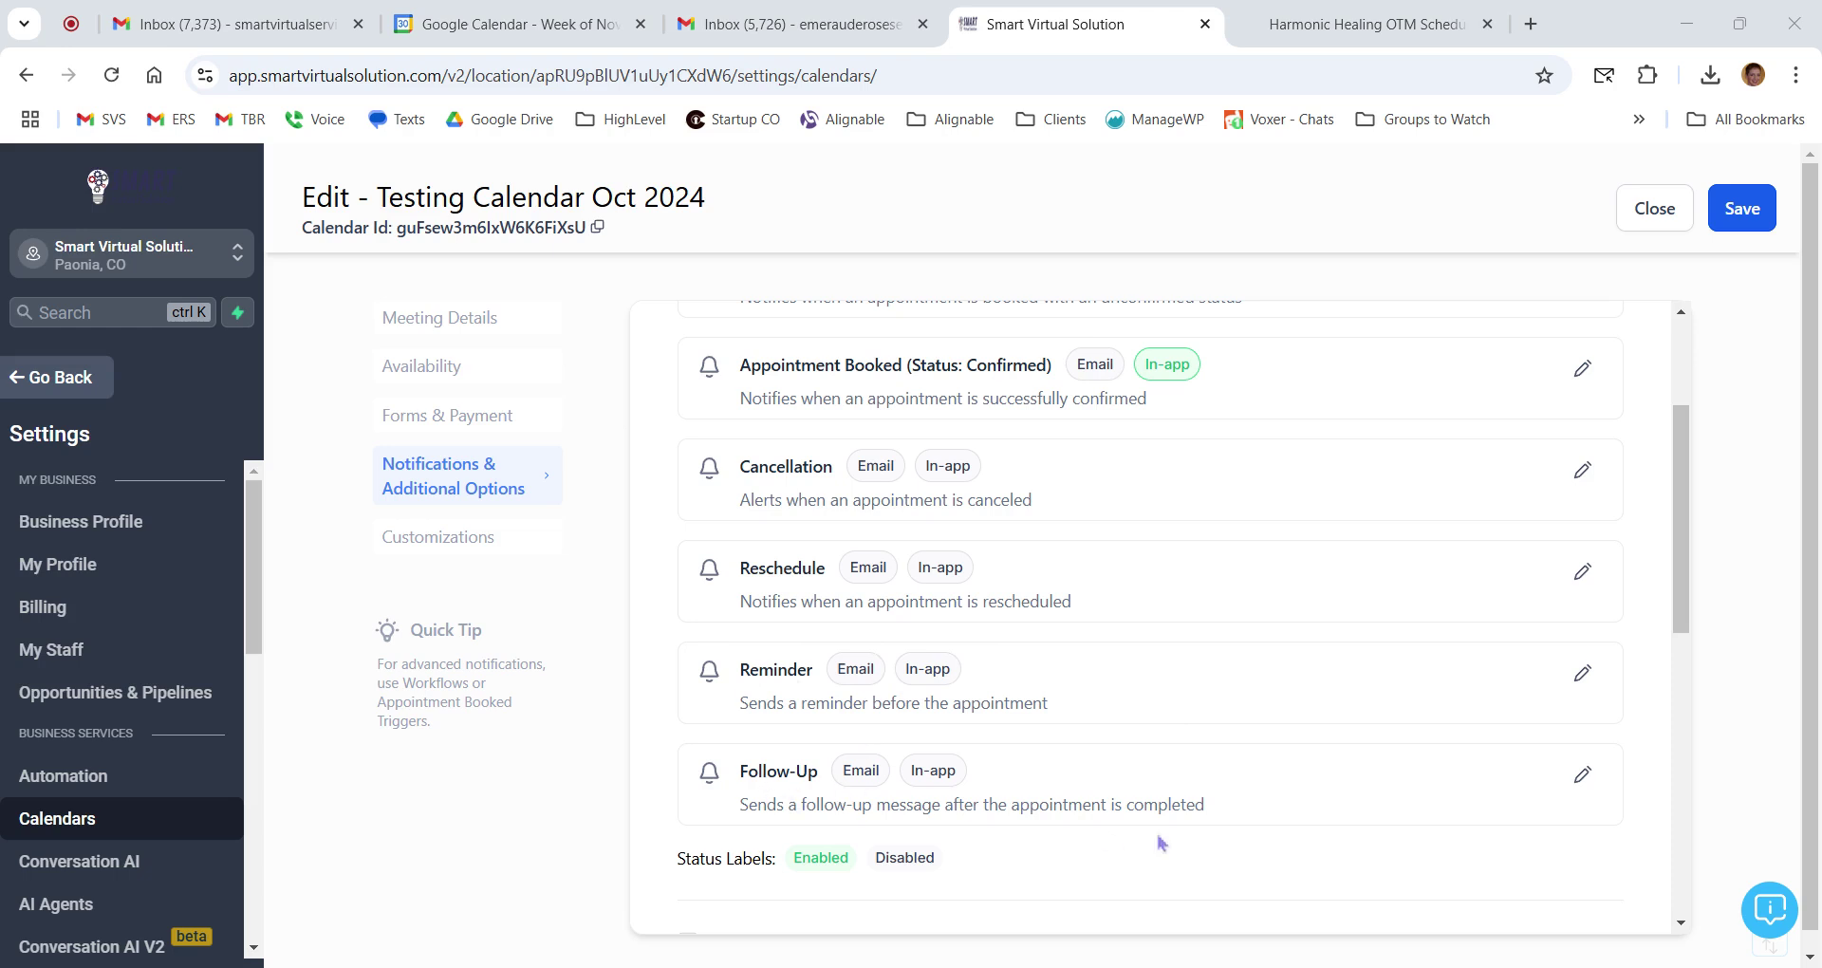
triple_click(1586, 788)
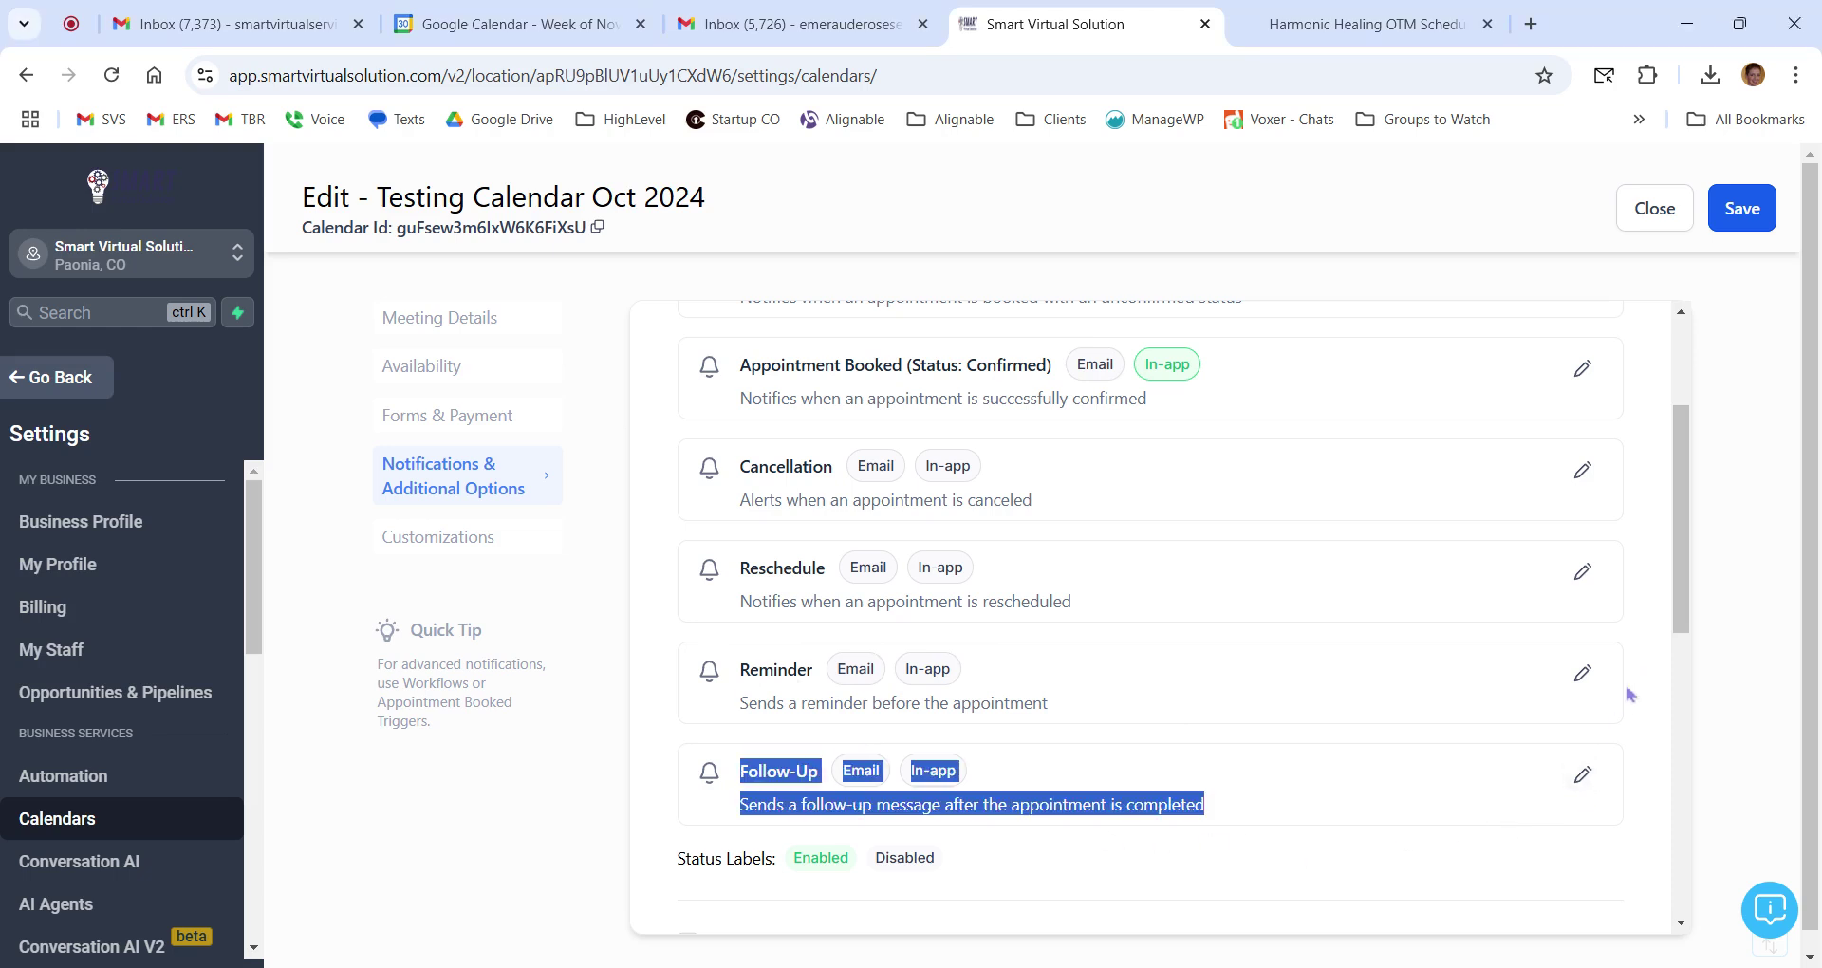
click(1516, 803)
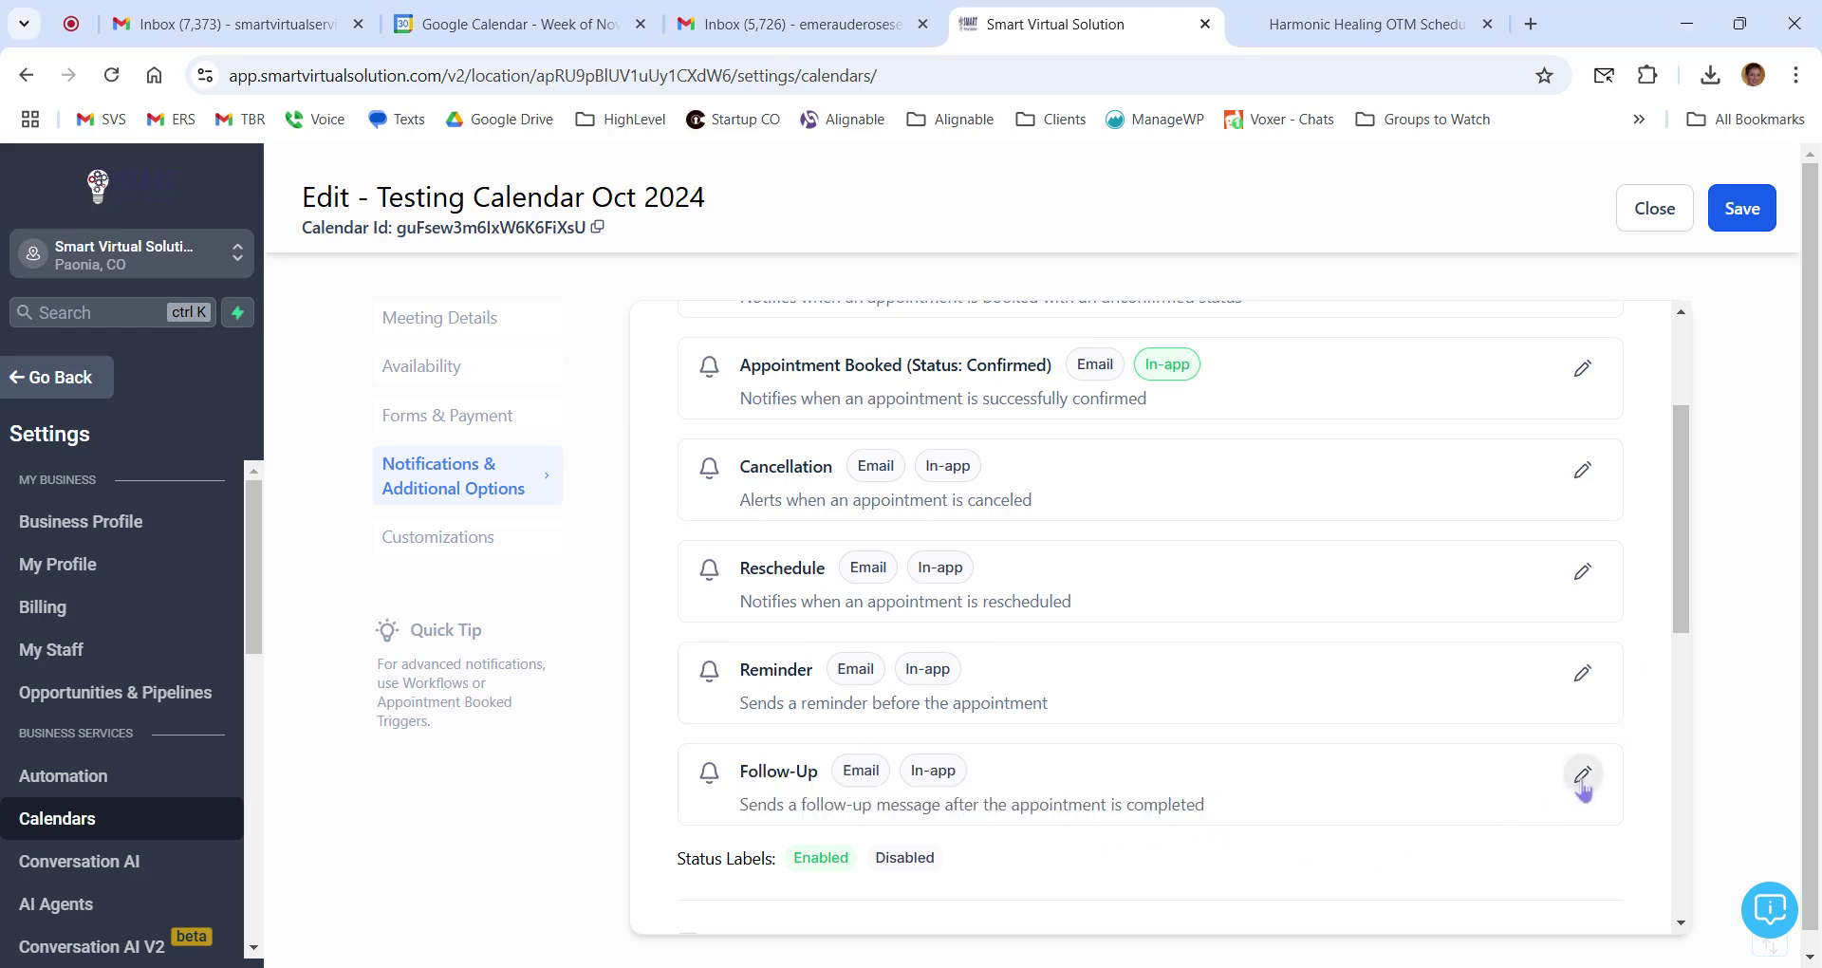
Open the Follow-Up notification editor and look through its contact email settings.
click(1582, 775)
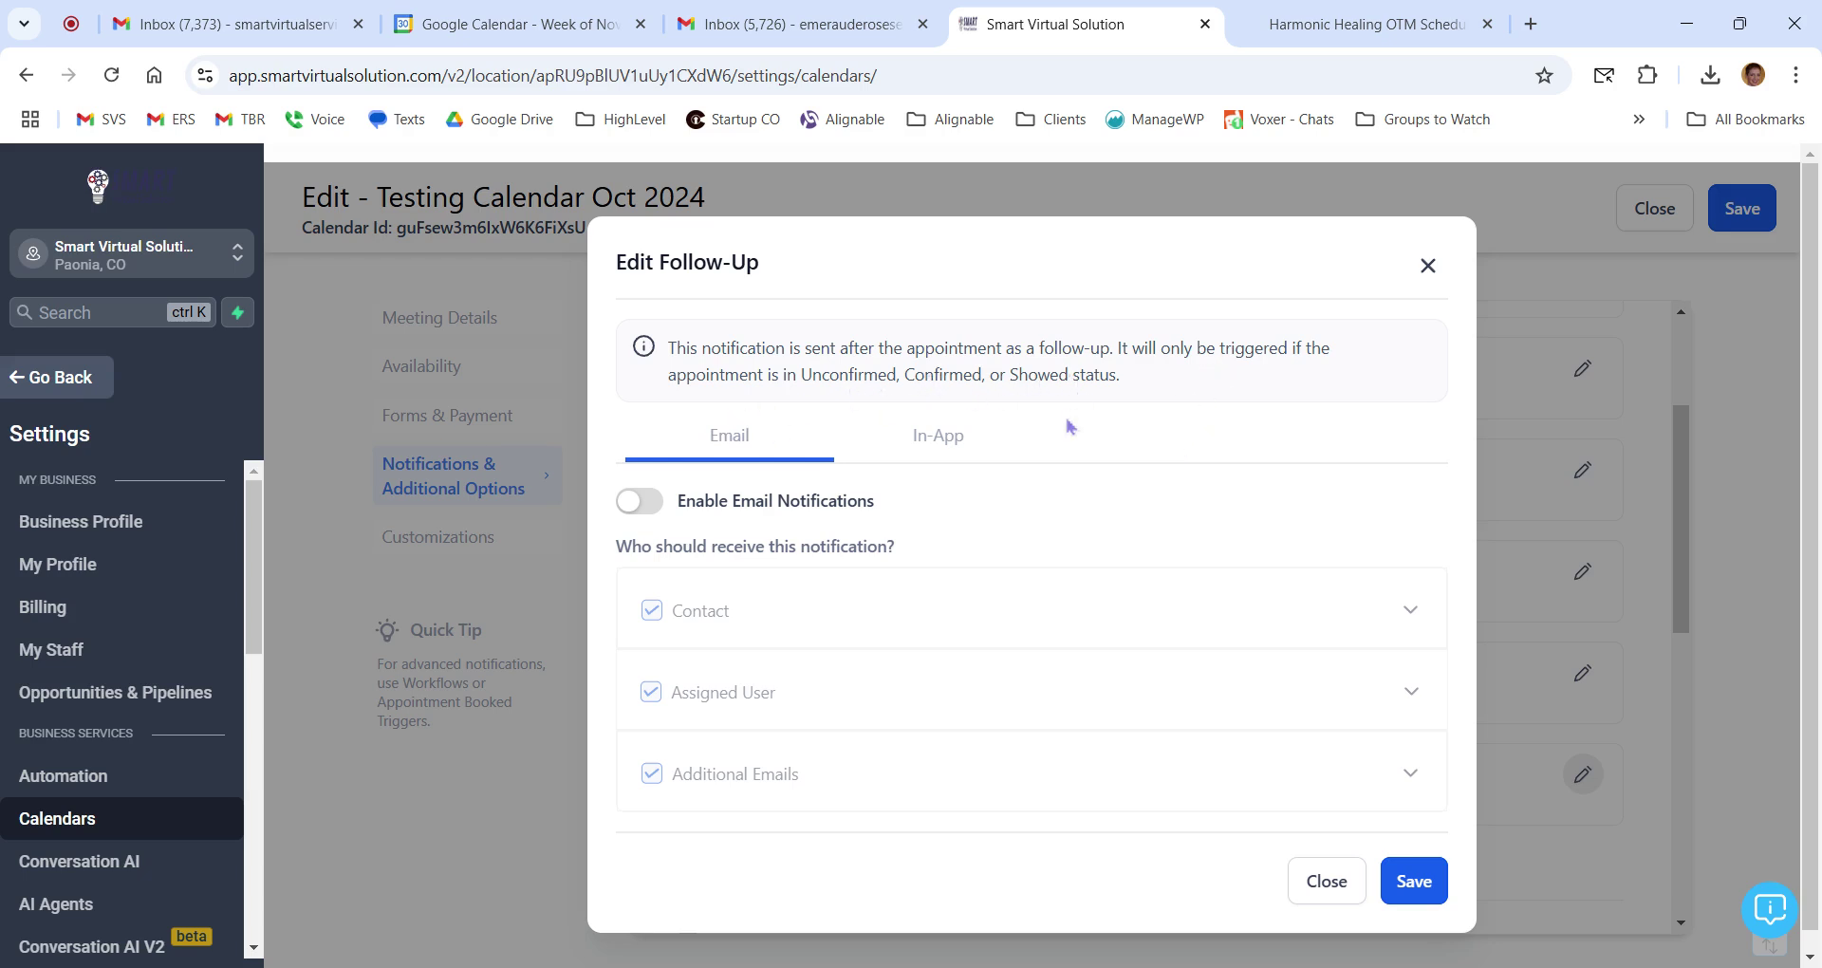
click(647, 508)
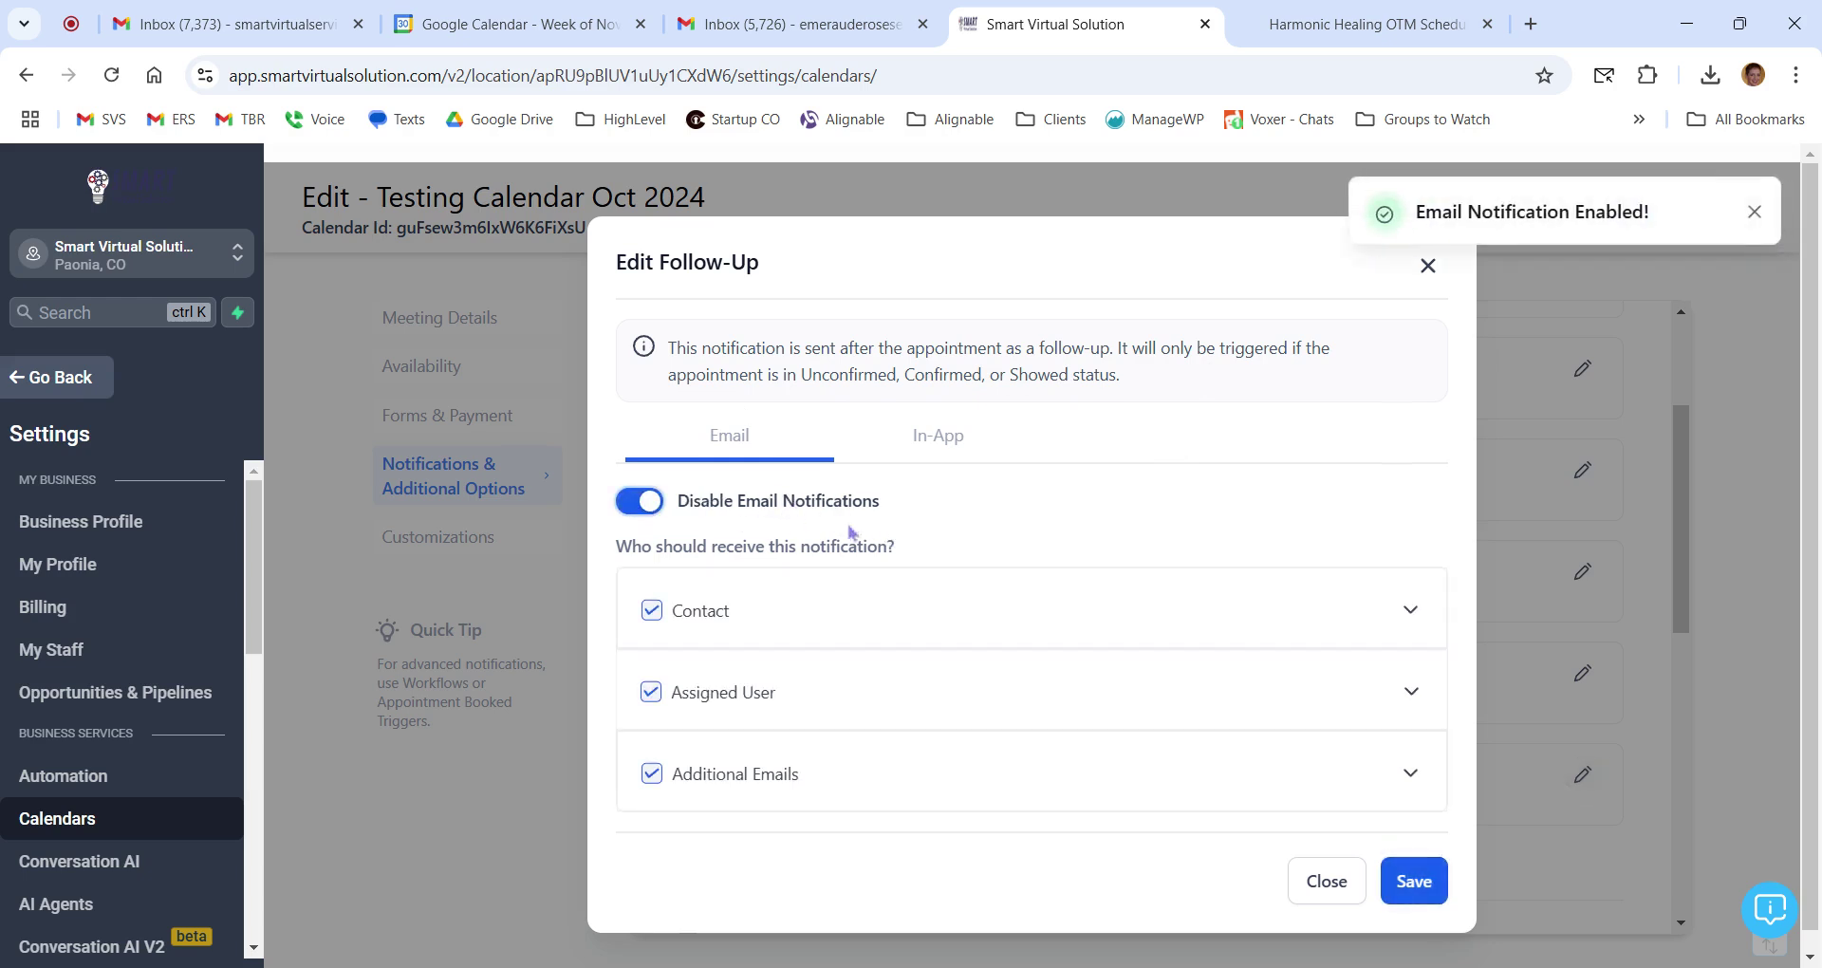
scroll(935, 528, down, 1)
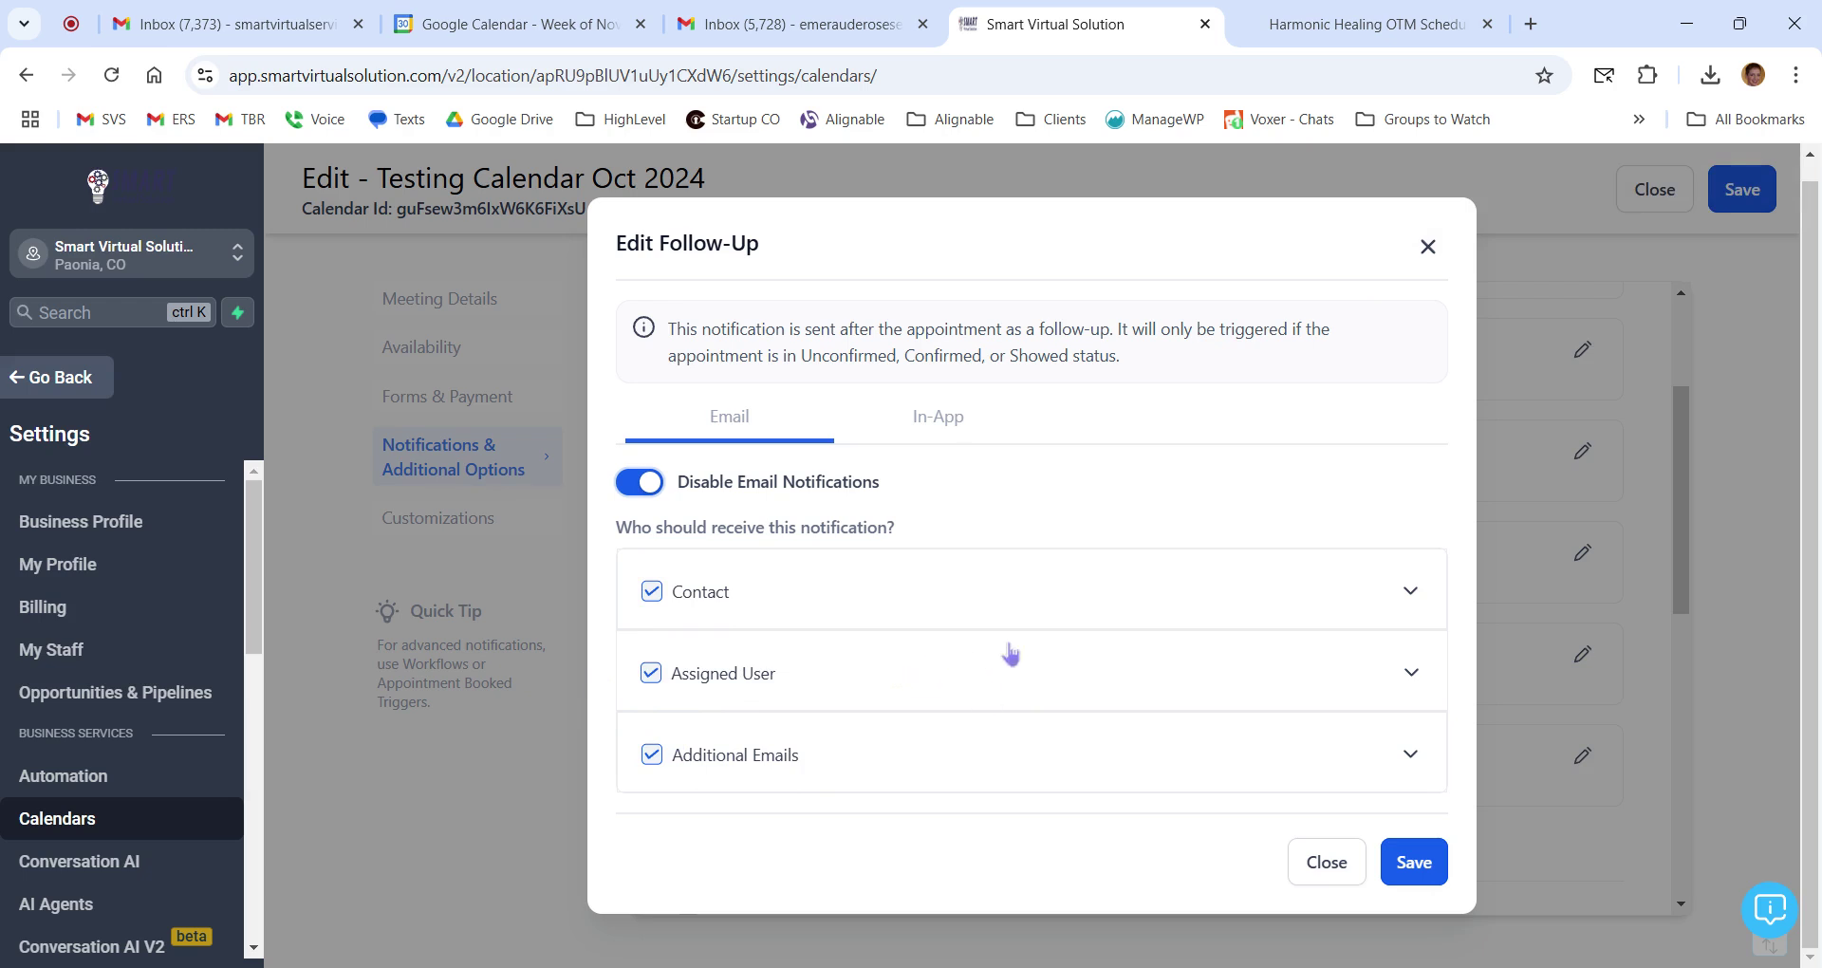
click(1414, 595)
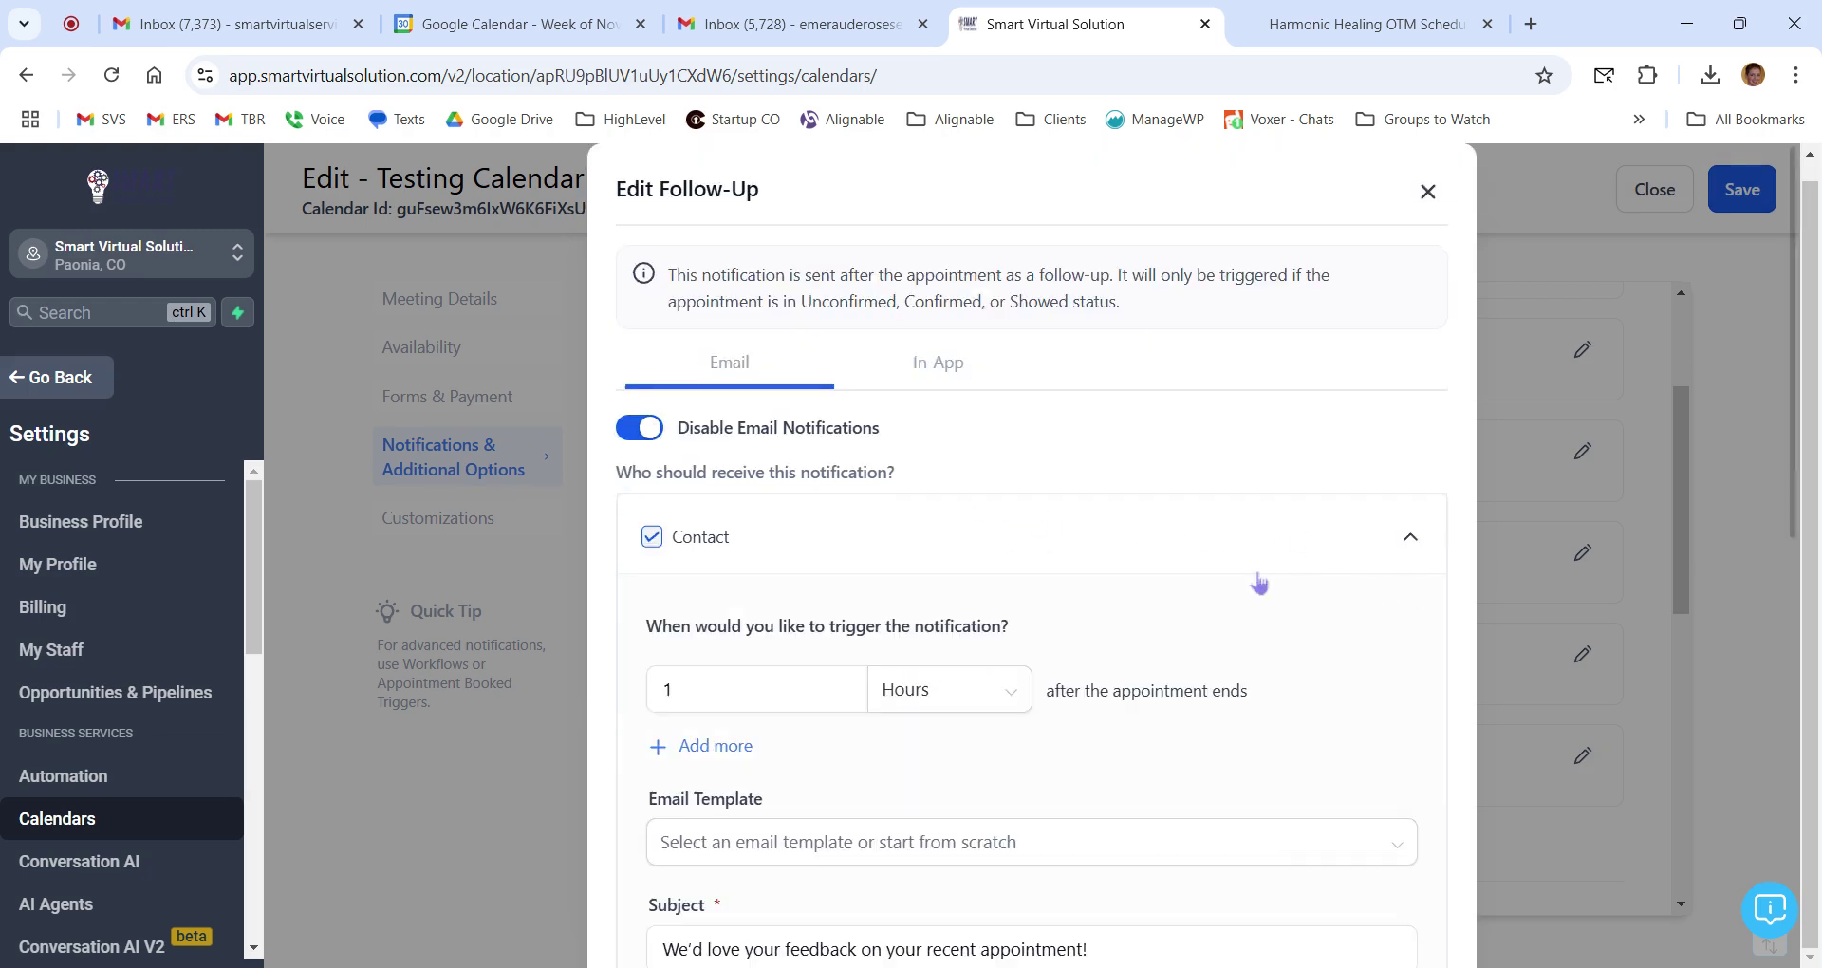
scroll(1258, 579, down, 3)
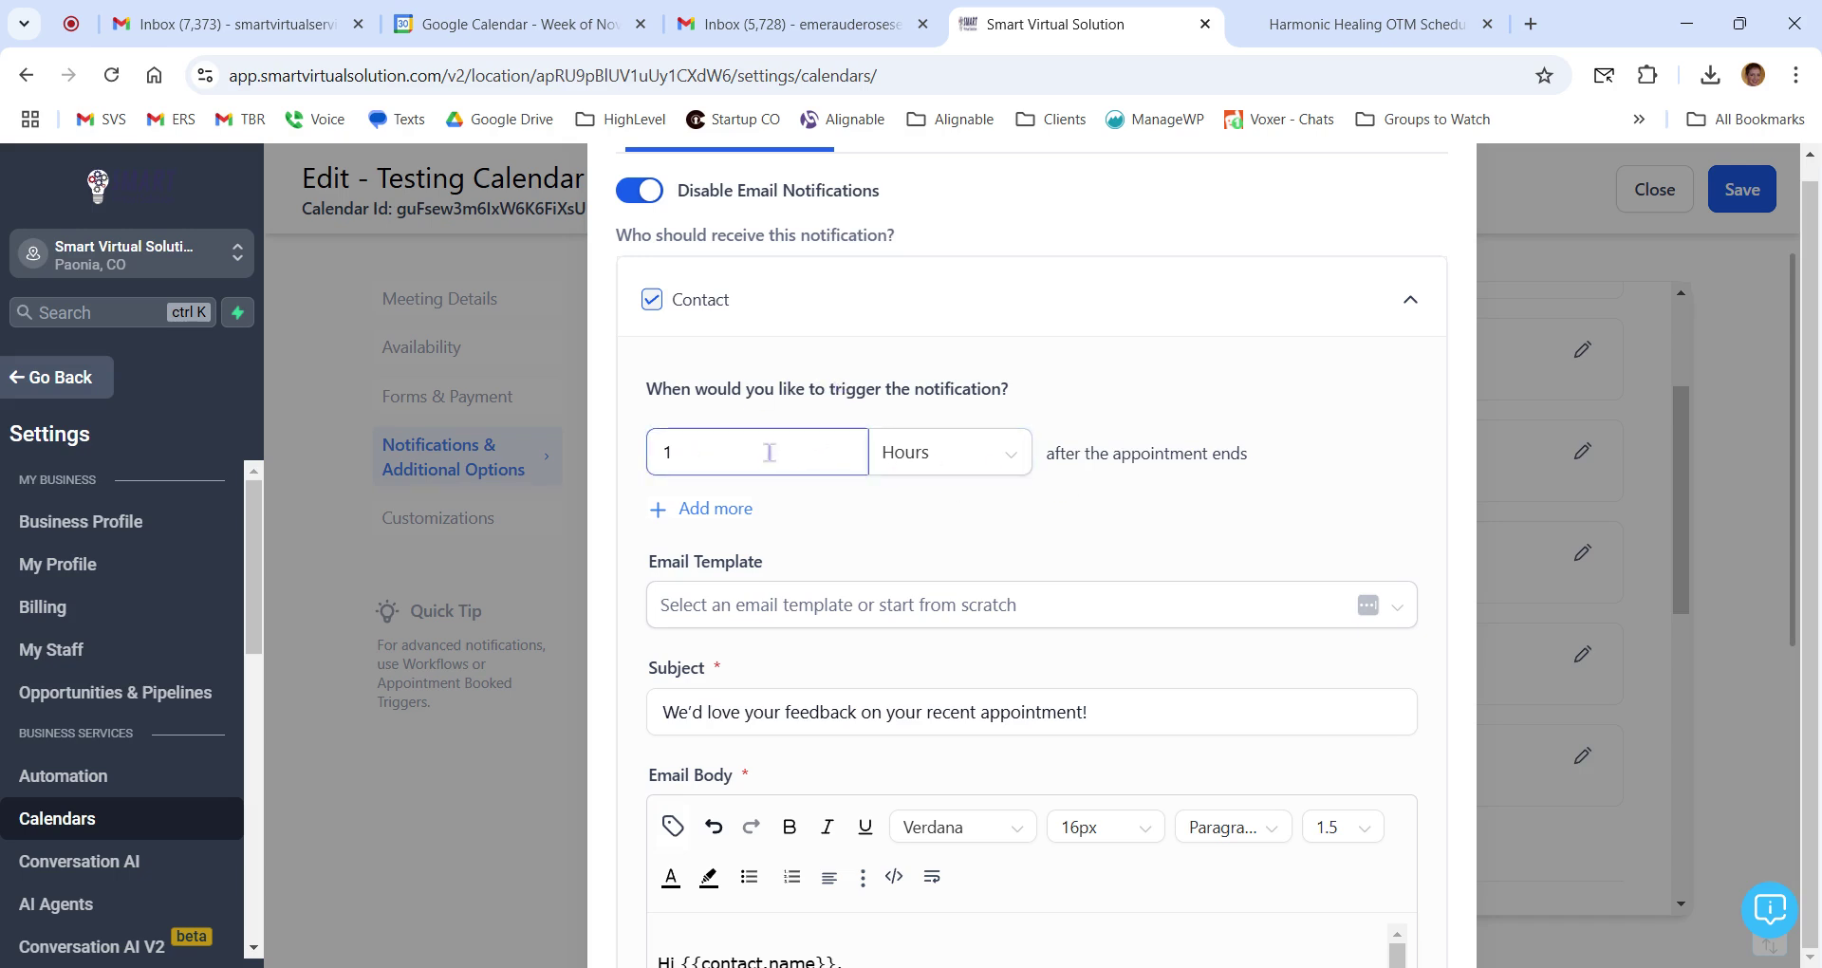
scroll(1187, 460, down, 1)
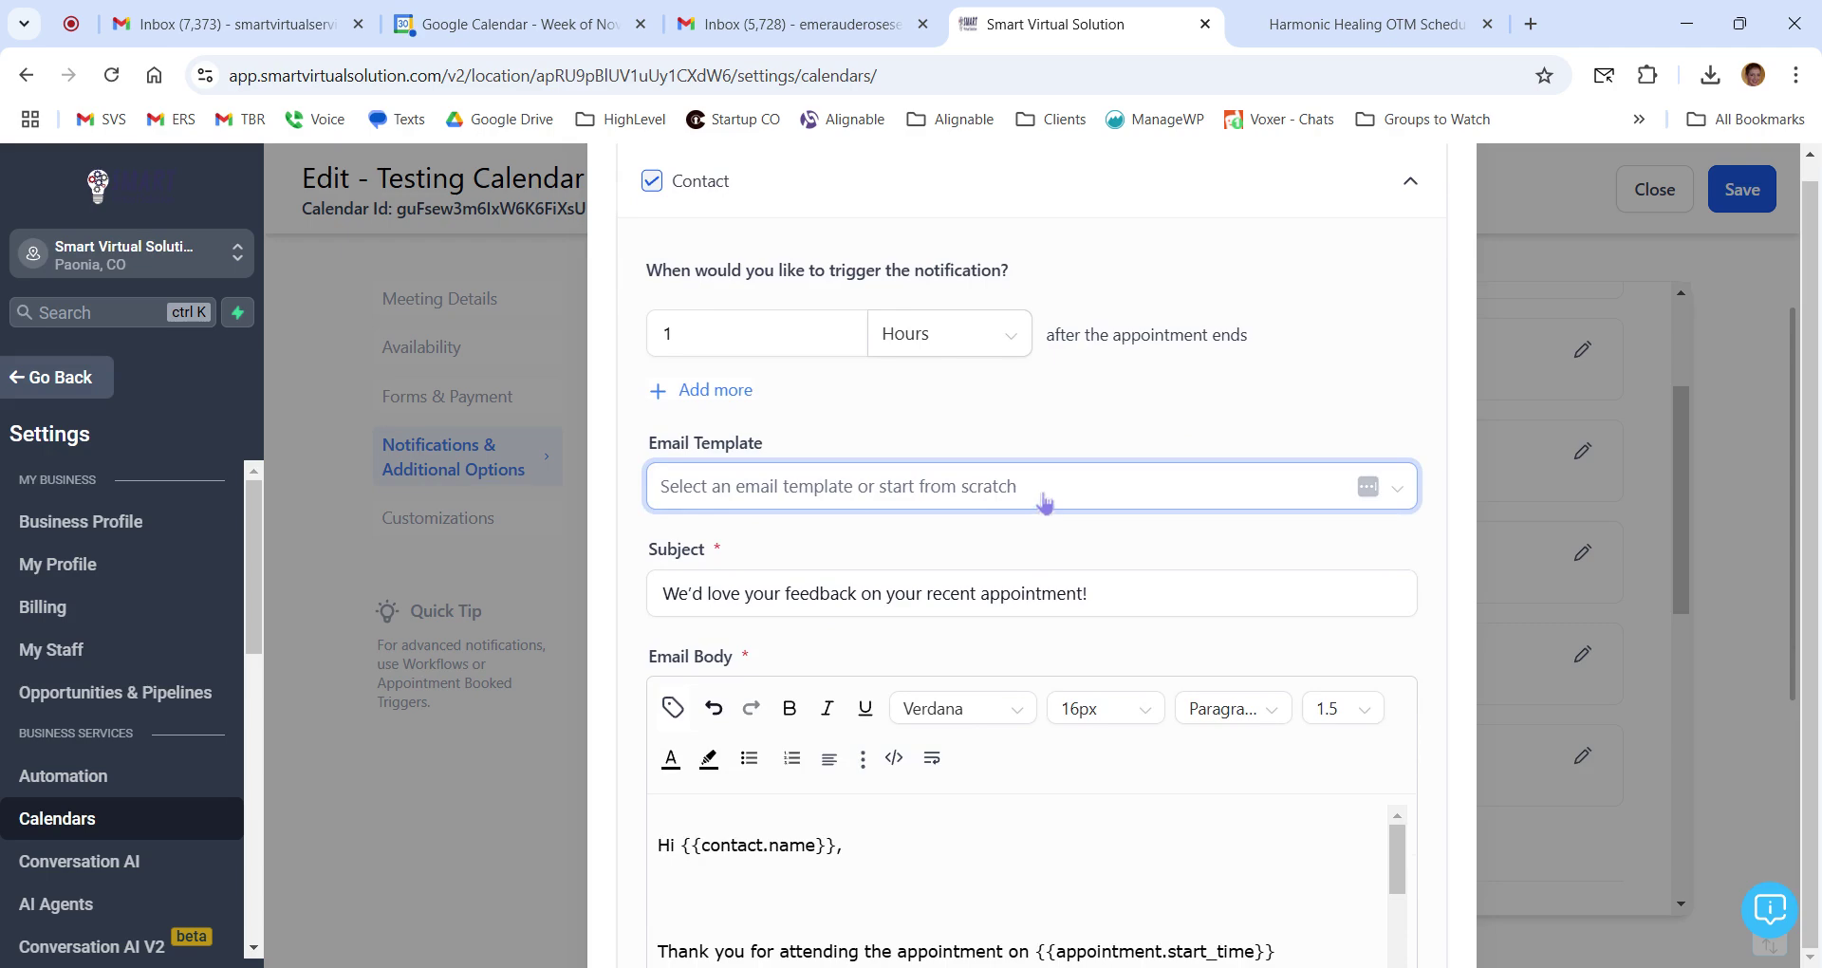
scroll(1044, 504, down, 1)
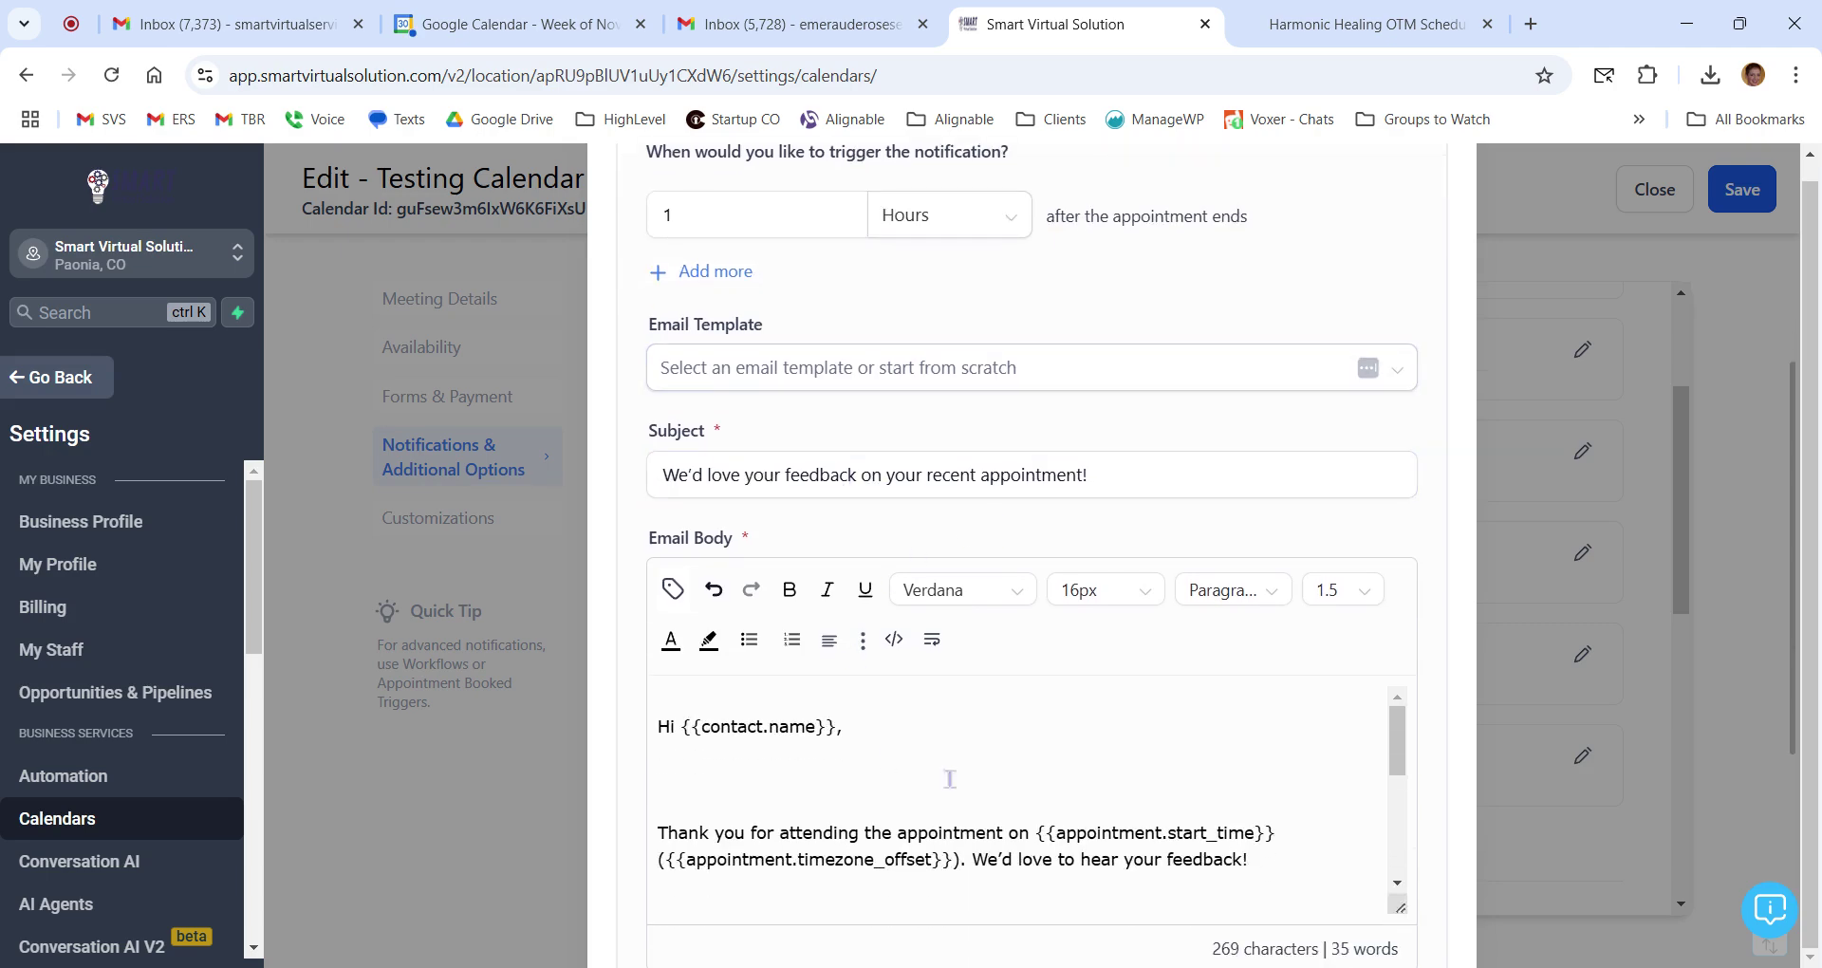
scroll(946, 771, down, 6)
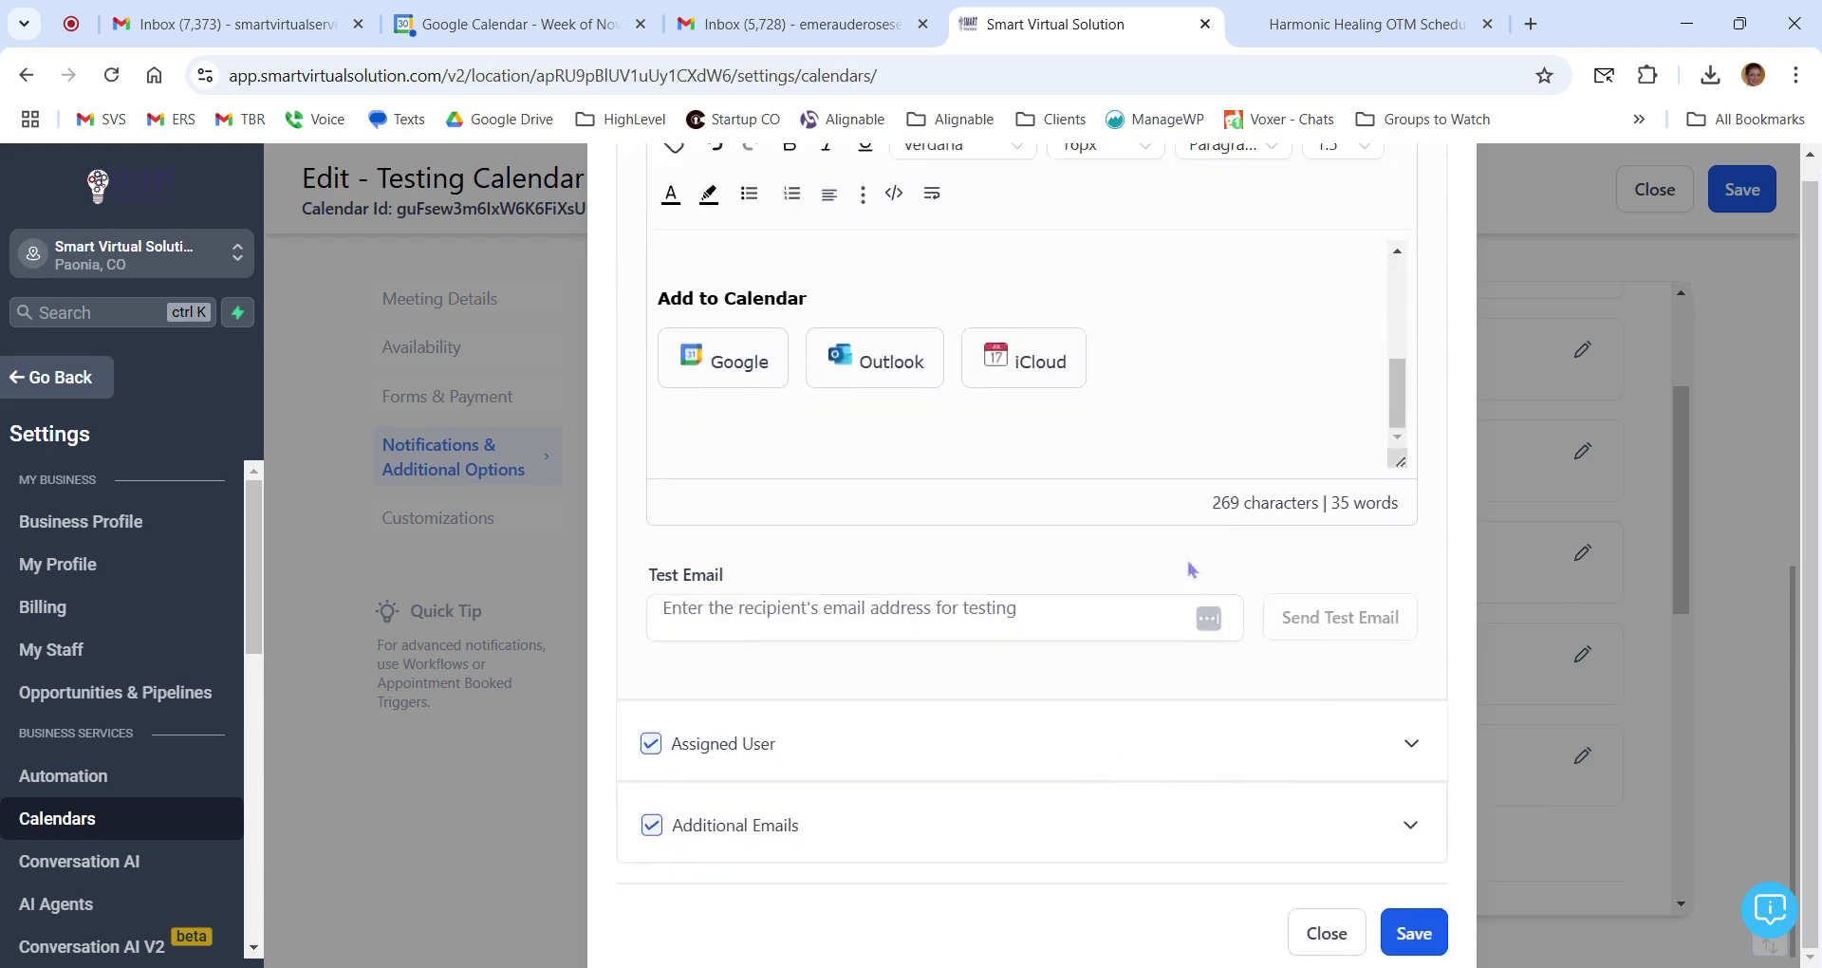
scroll(1192, 569, up, 3)
scroll(1209, 652, up, 6)
scroll(1375, 569, up, 3)
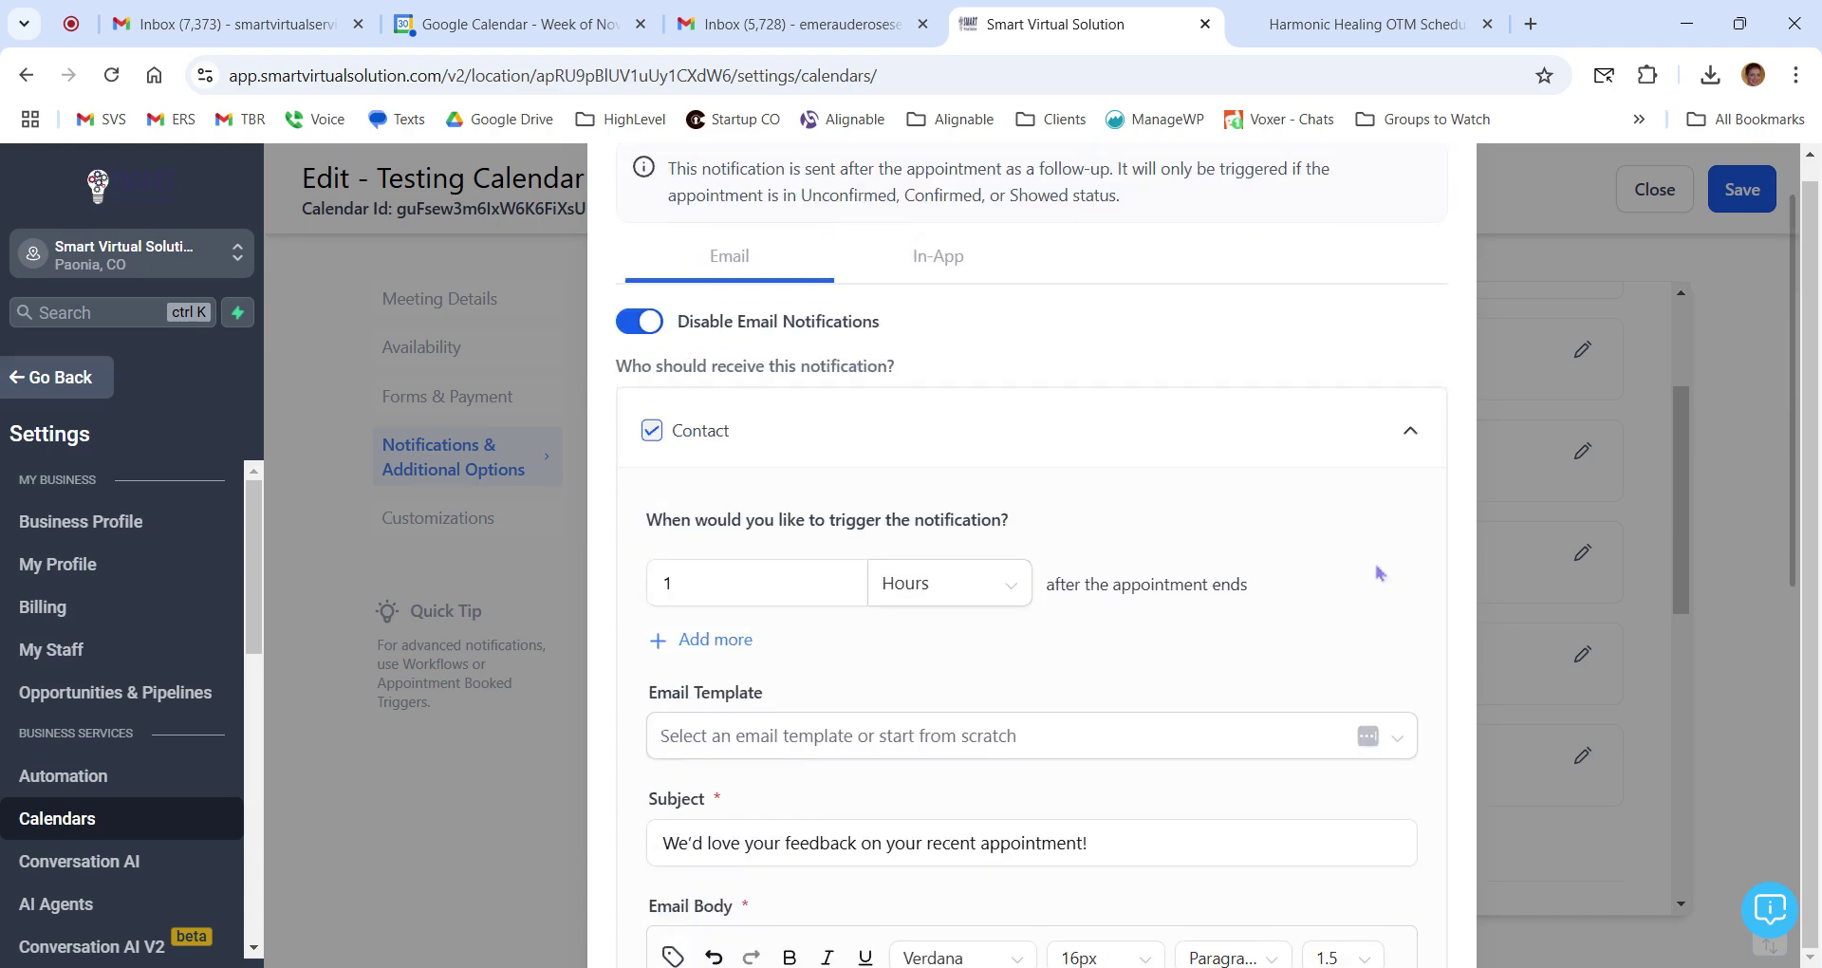
scroll(1427, 589, down, 8)
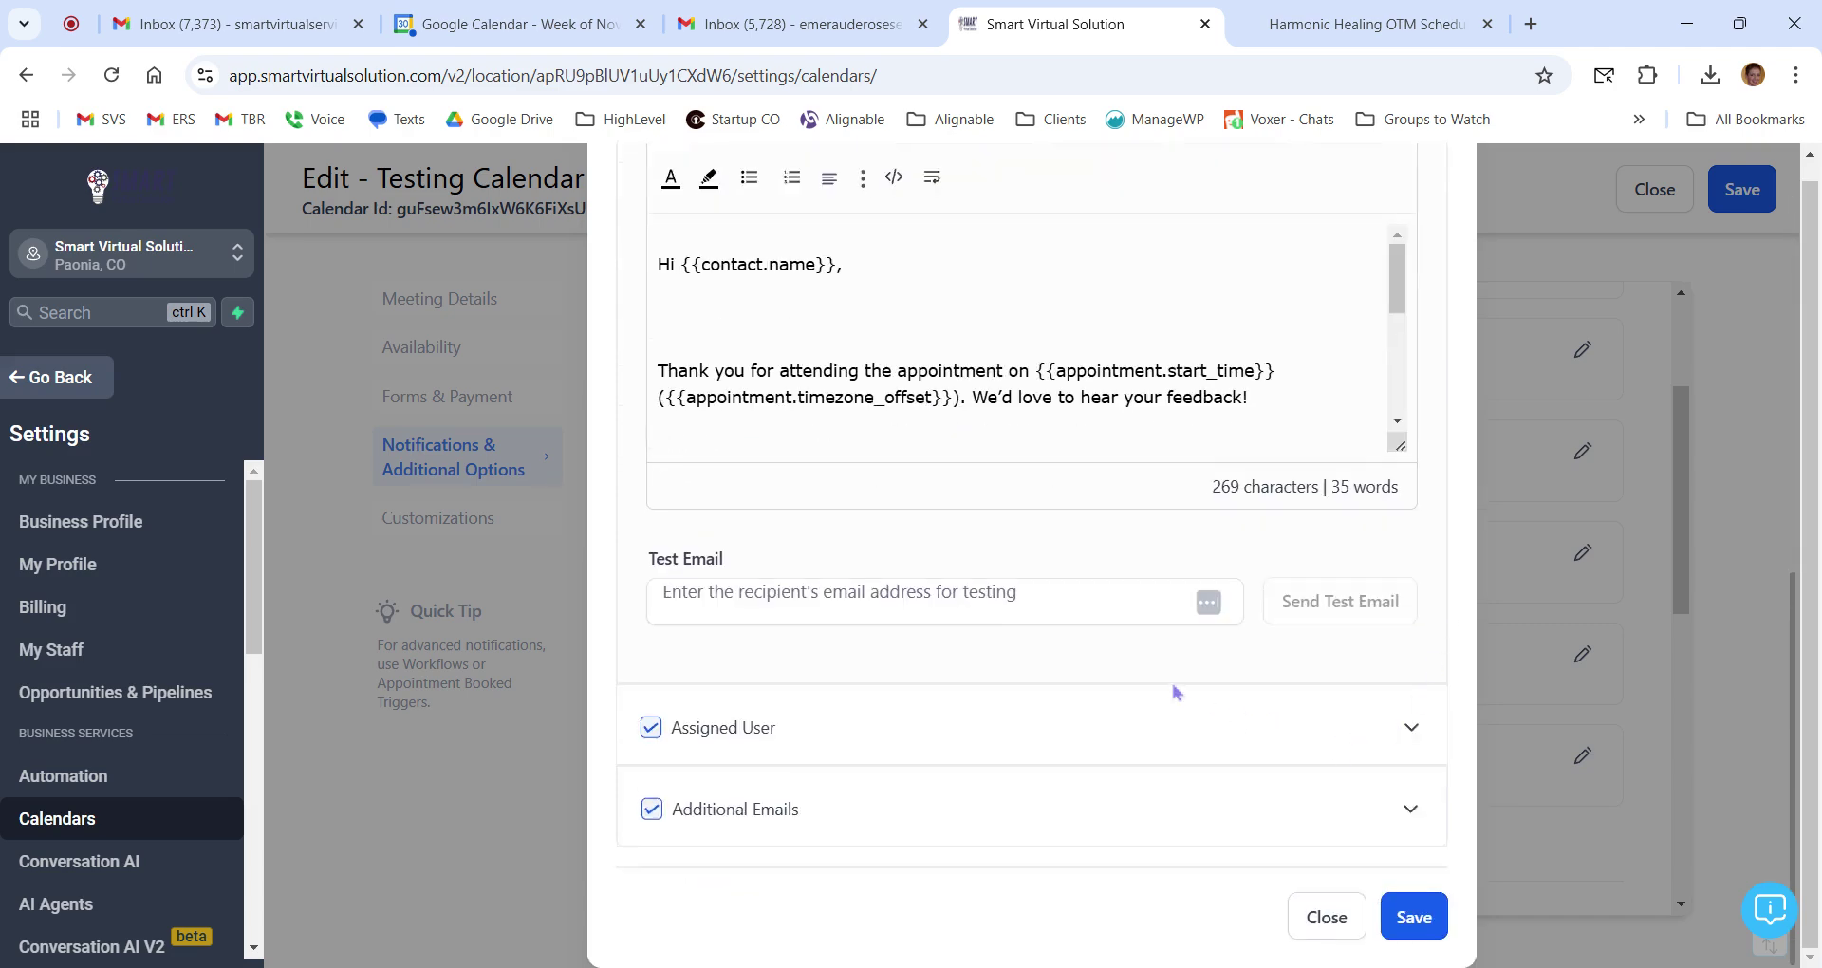
scroll(1173, 684, up, 10)
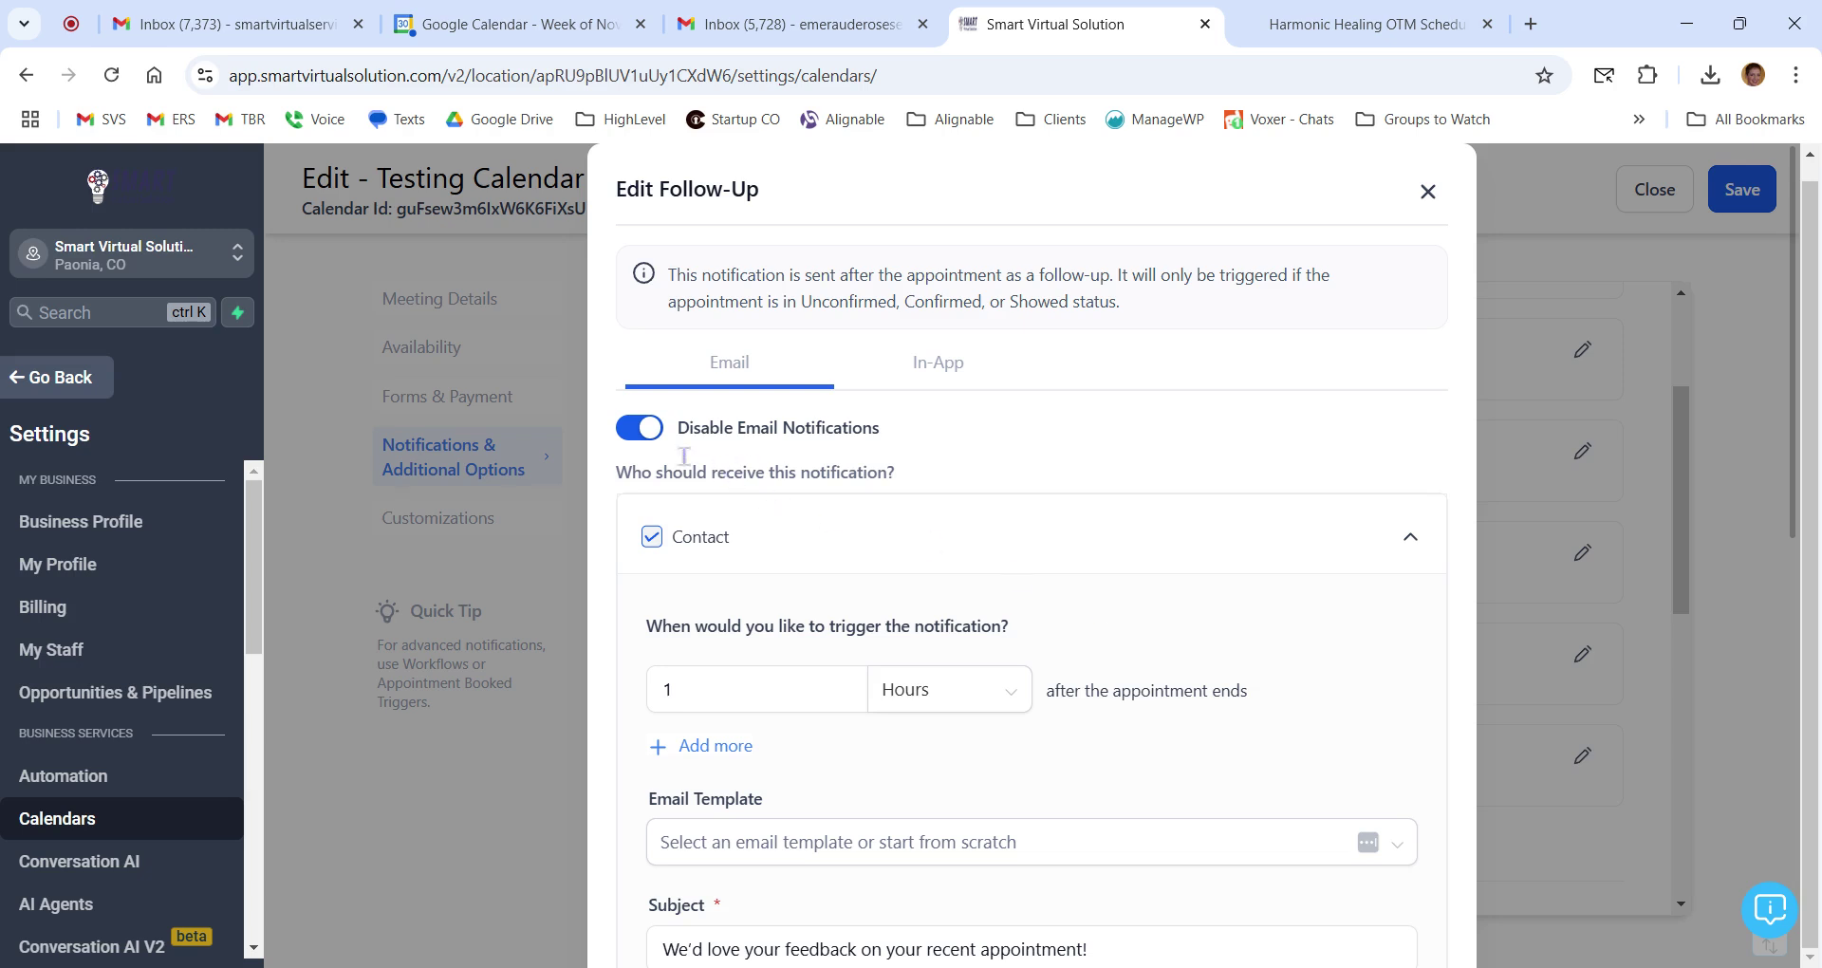
Disable the Follow-Up email notification, check the In-App tab, and close the editor.
click(649, 430)
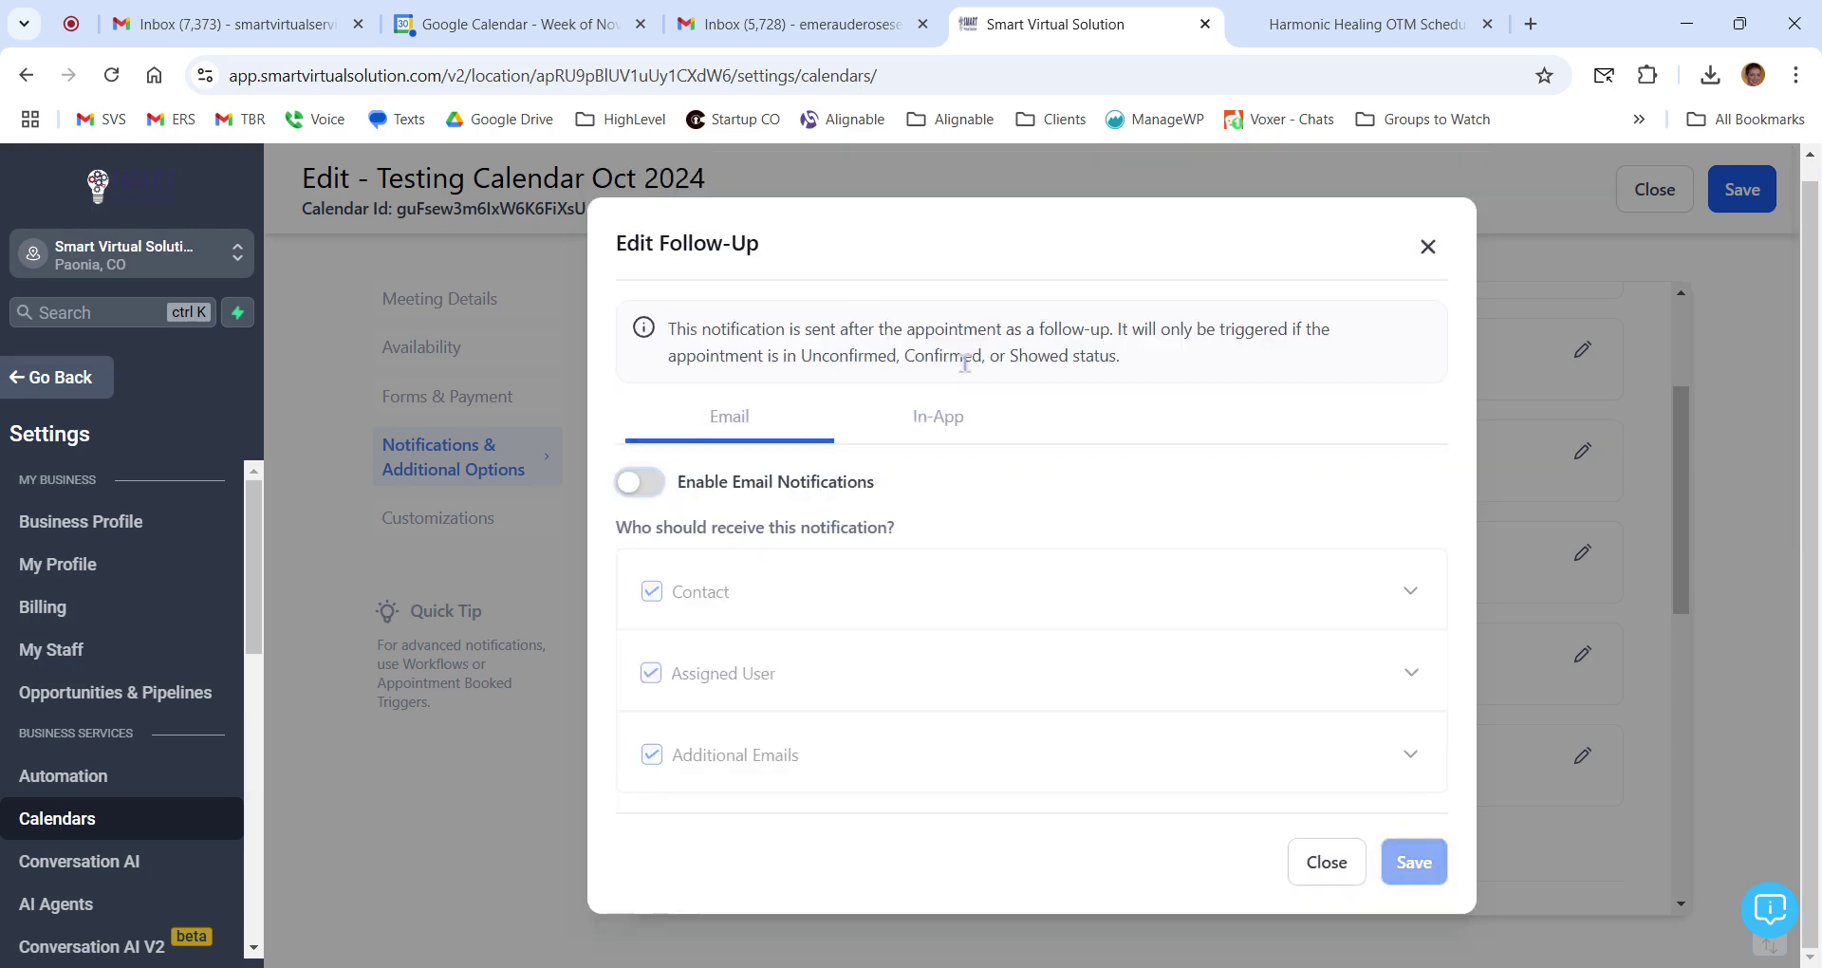
click(944, 423)
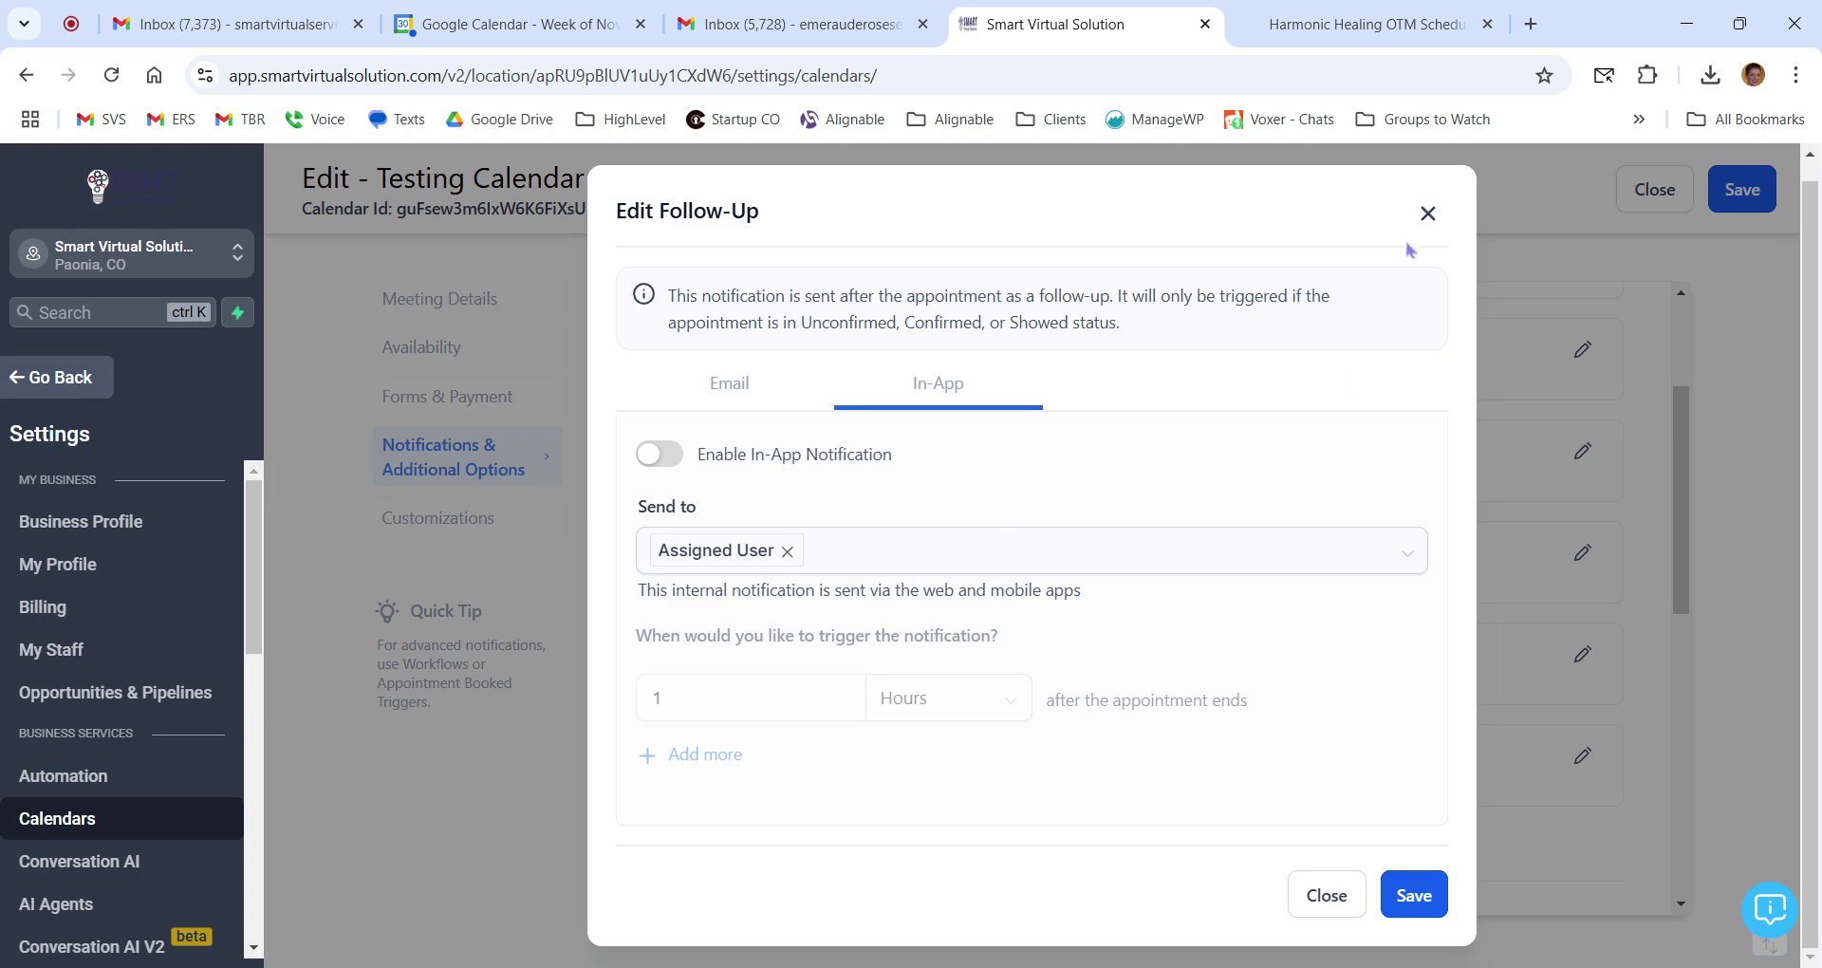
click(1429, 214)
scroll(1315, 621, down, 5)
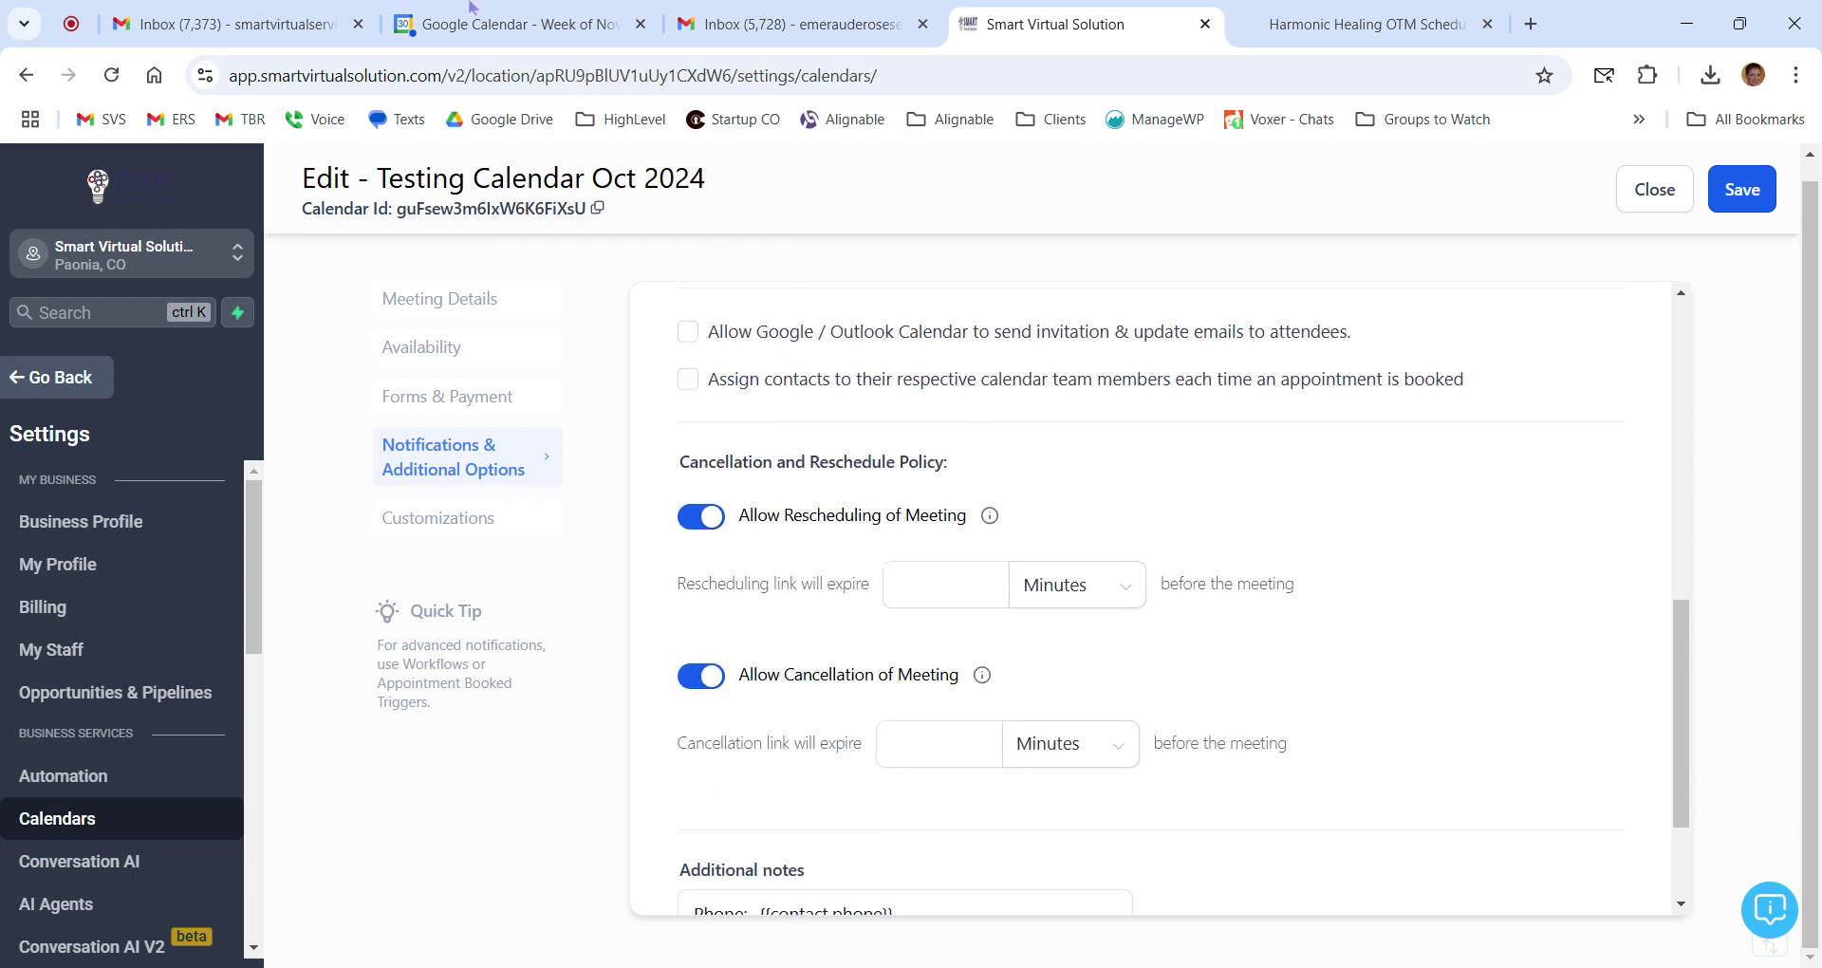
scroll(949, 570, up, 3)
scroll(1098, 691, down, 1)
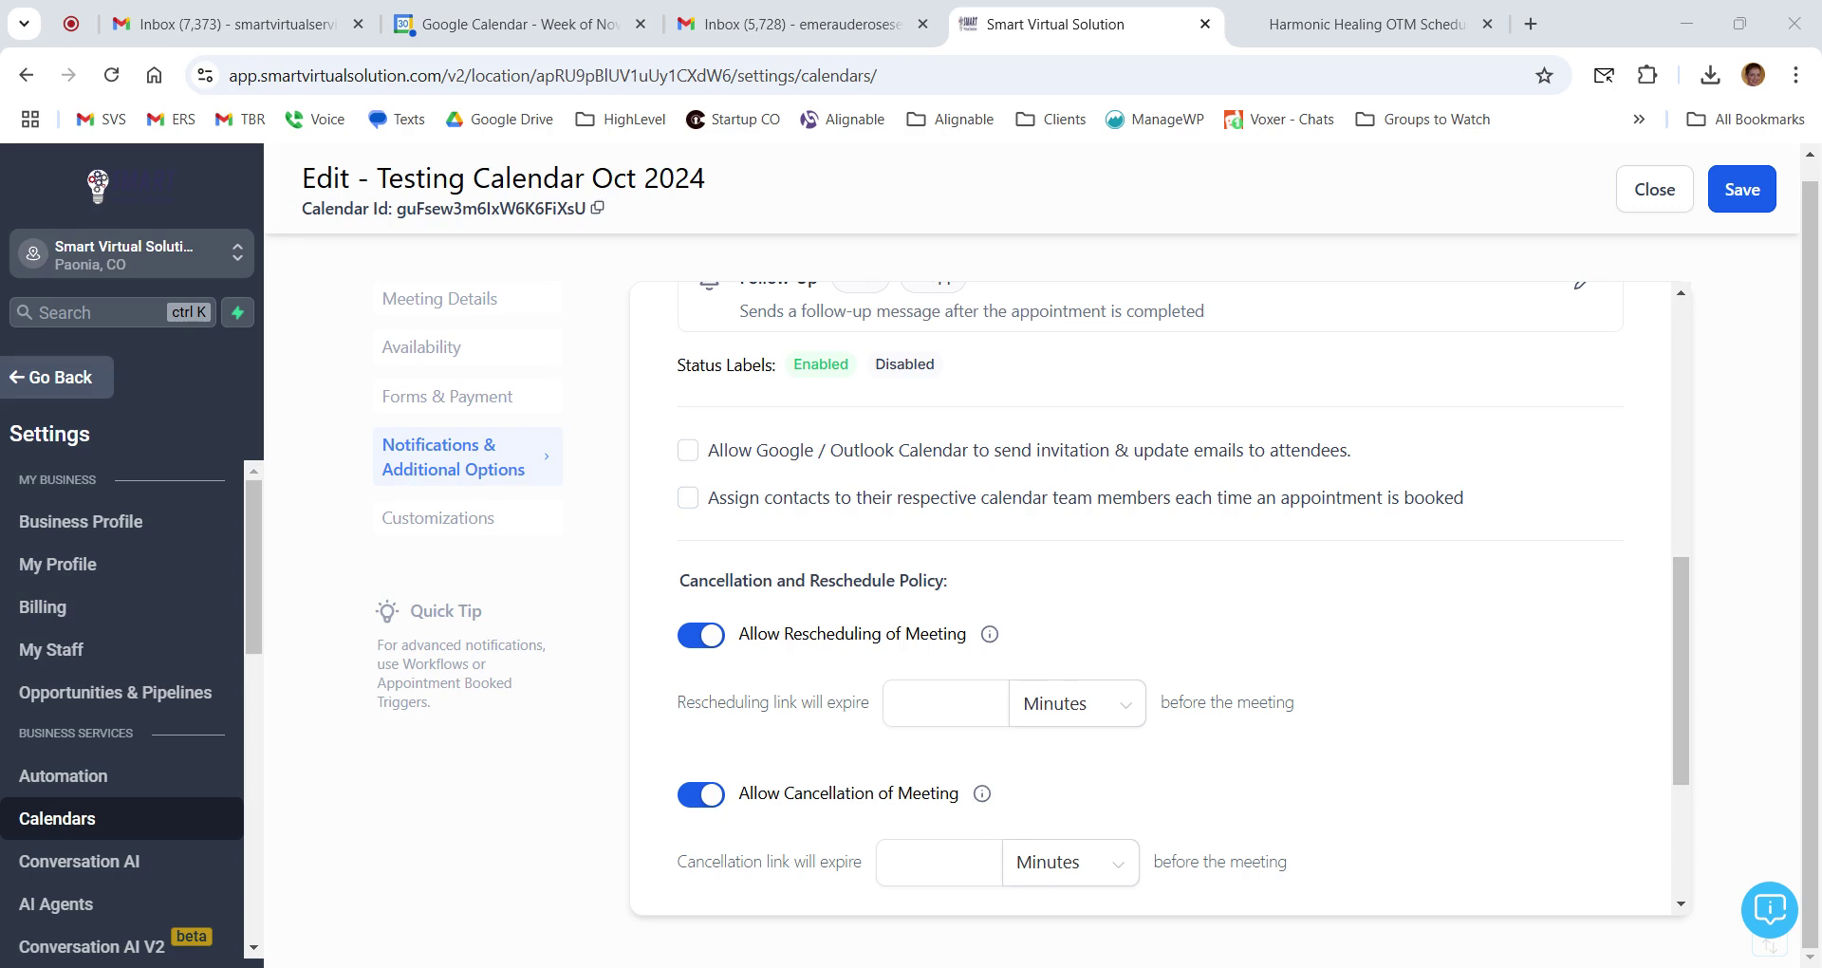
scroll(1464, 567, down, 2)
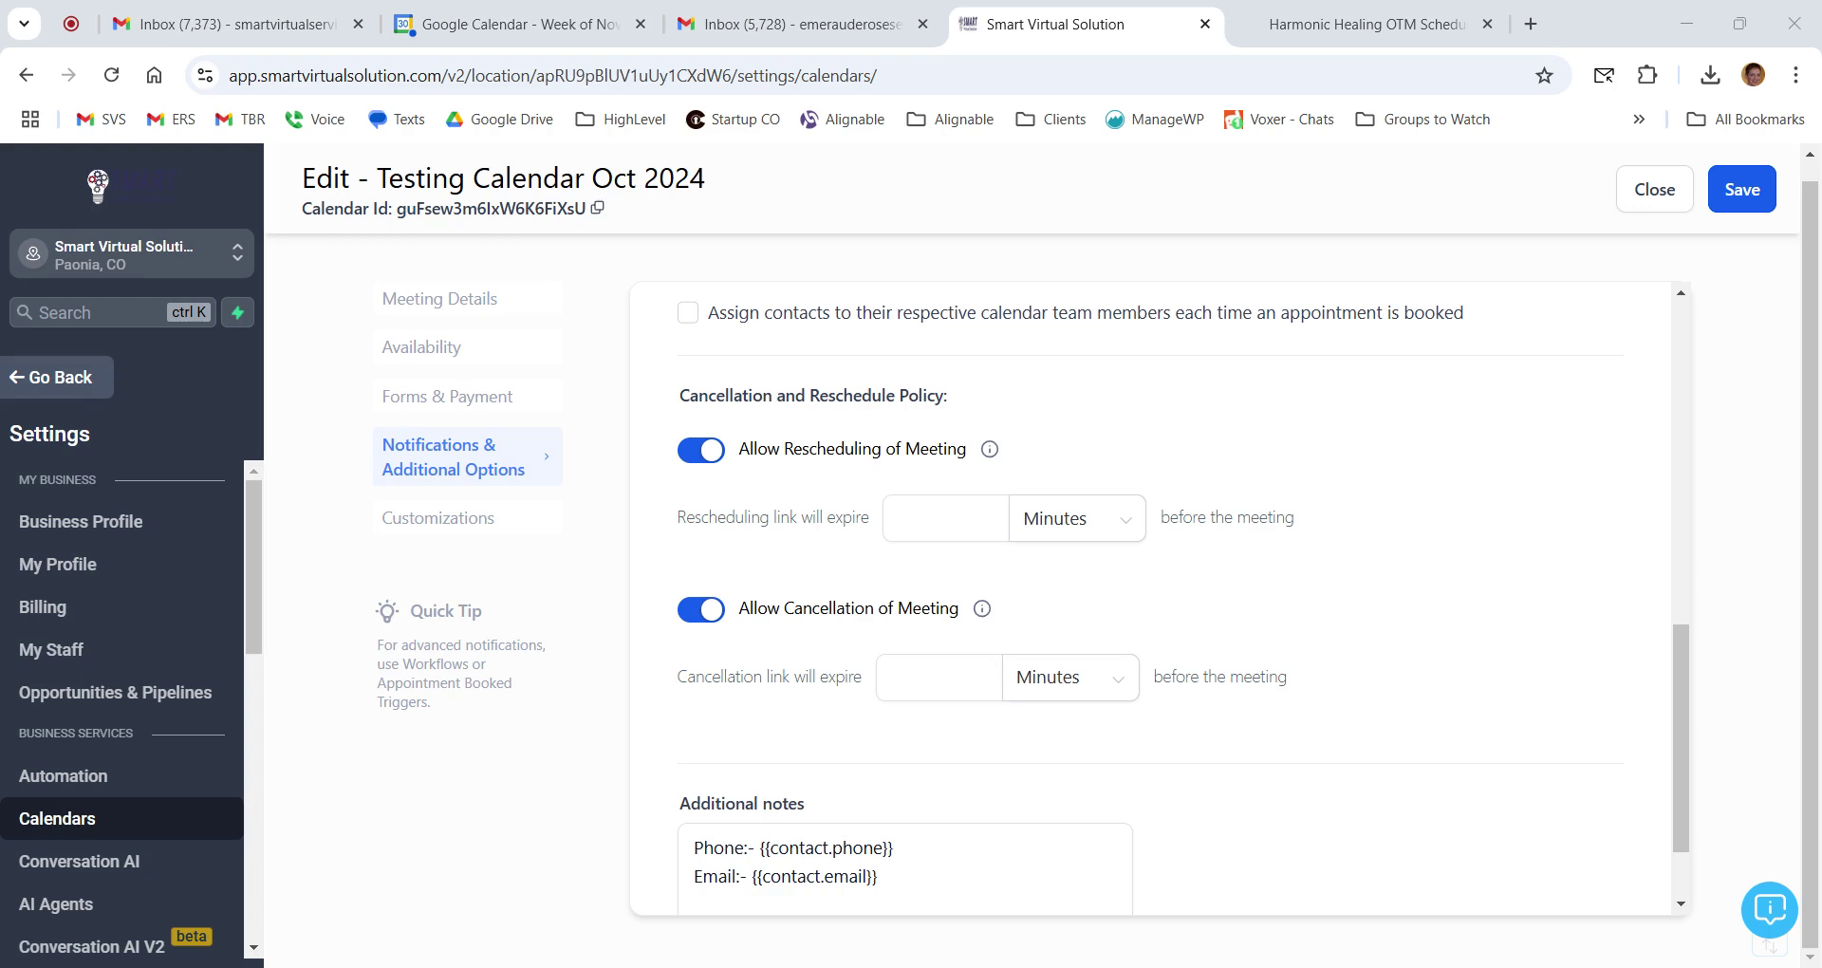
click(512, 24)
Jump to the Oct 27 – Nov 2, 2024 week and inspect the Coffee Chat's reschedule and cancel links.
key(Return)
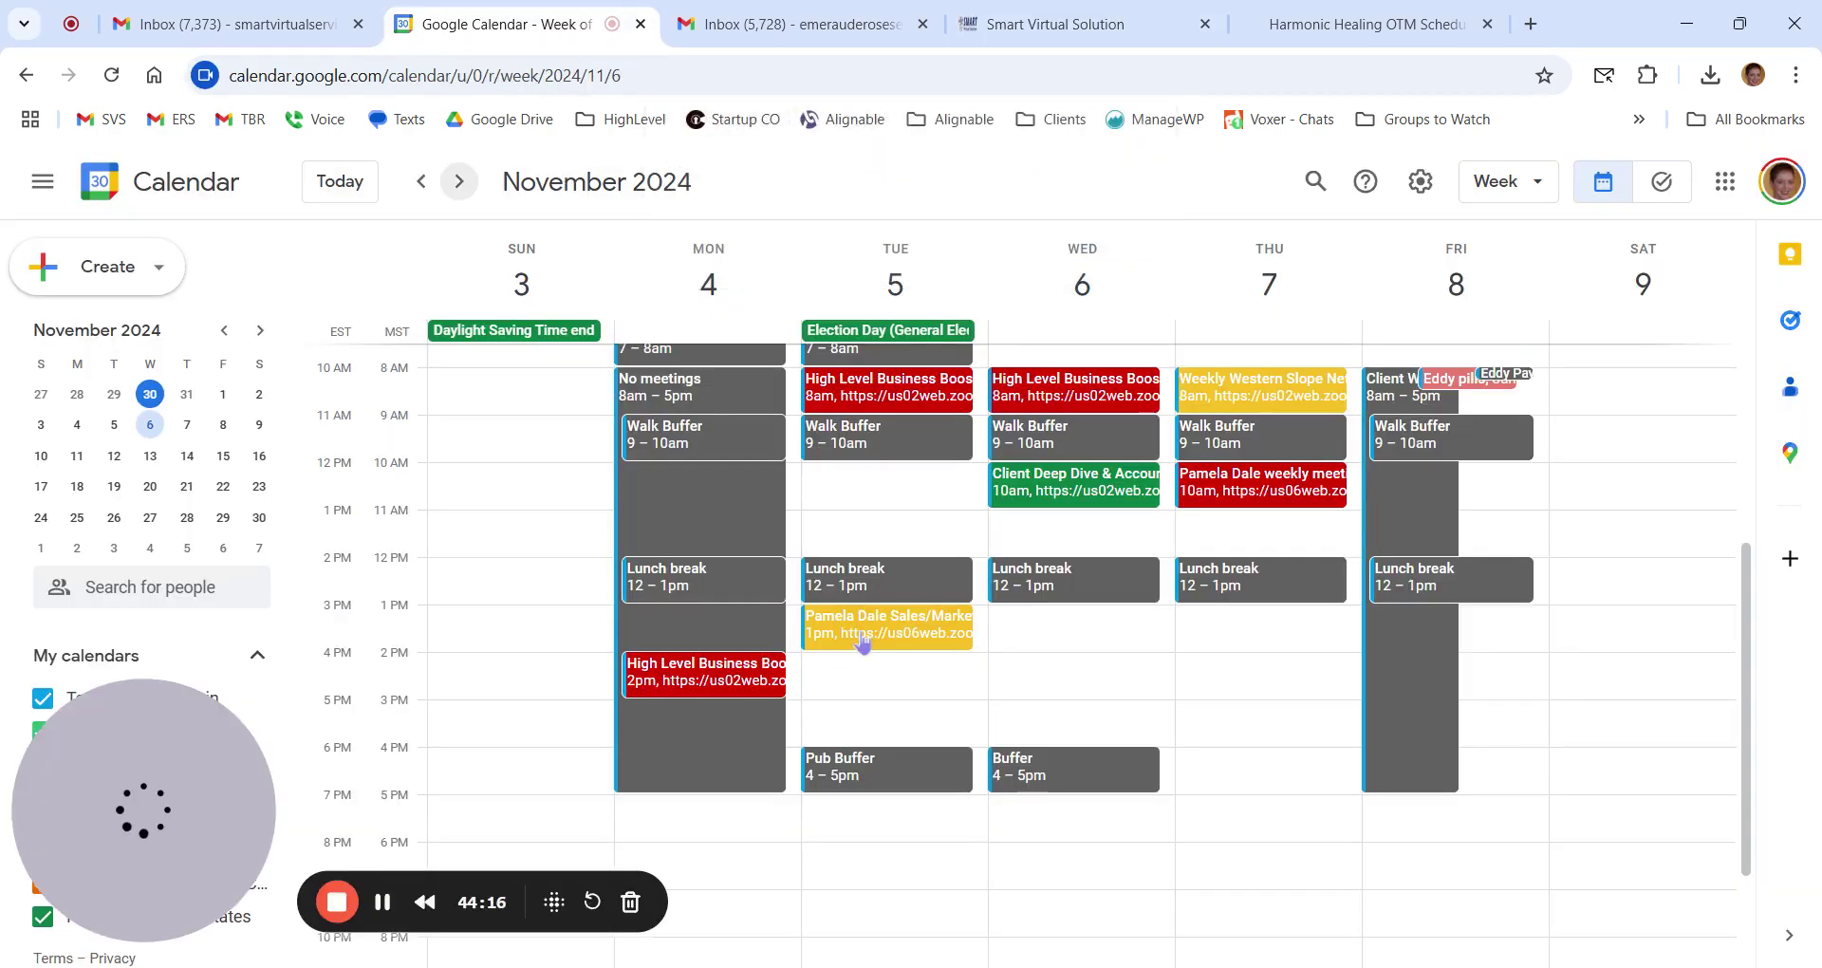
click(371, 188)
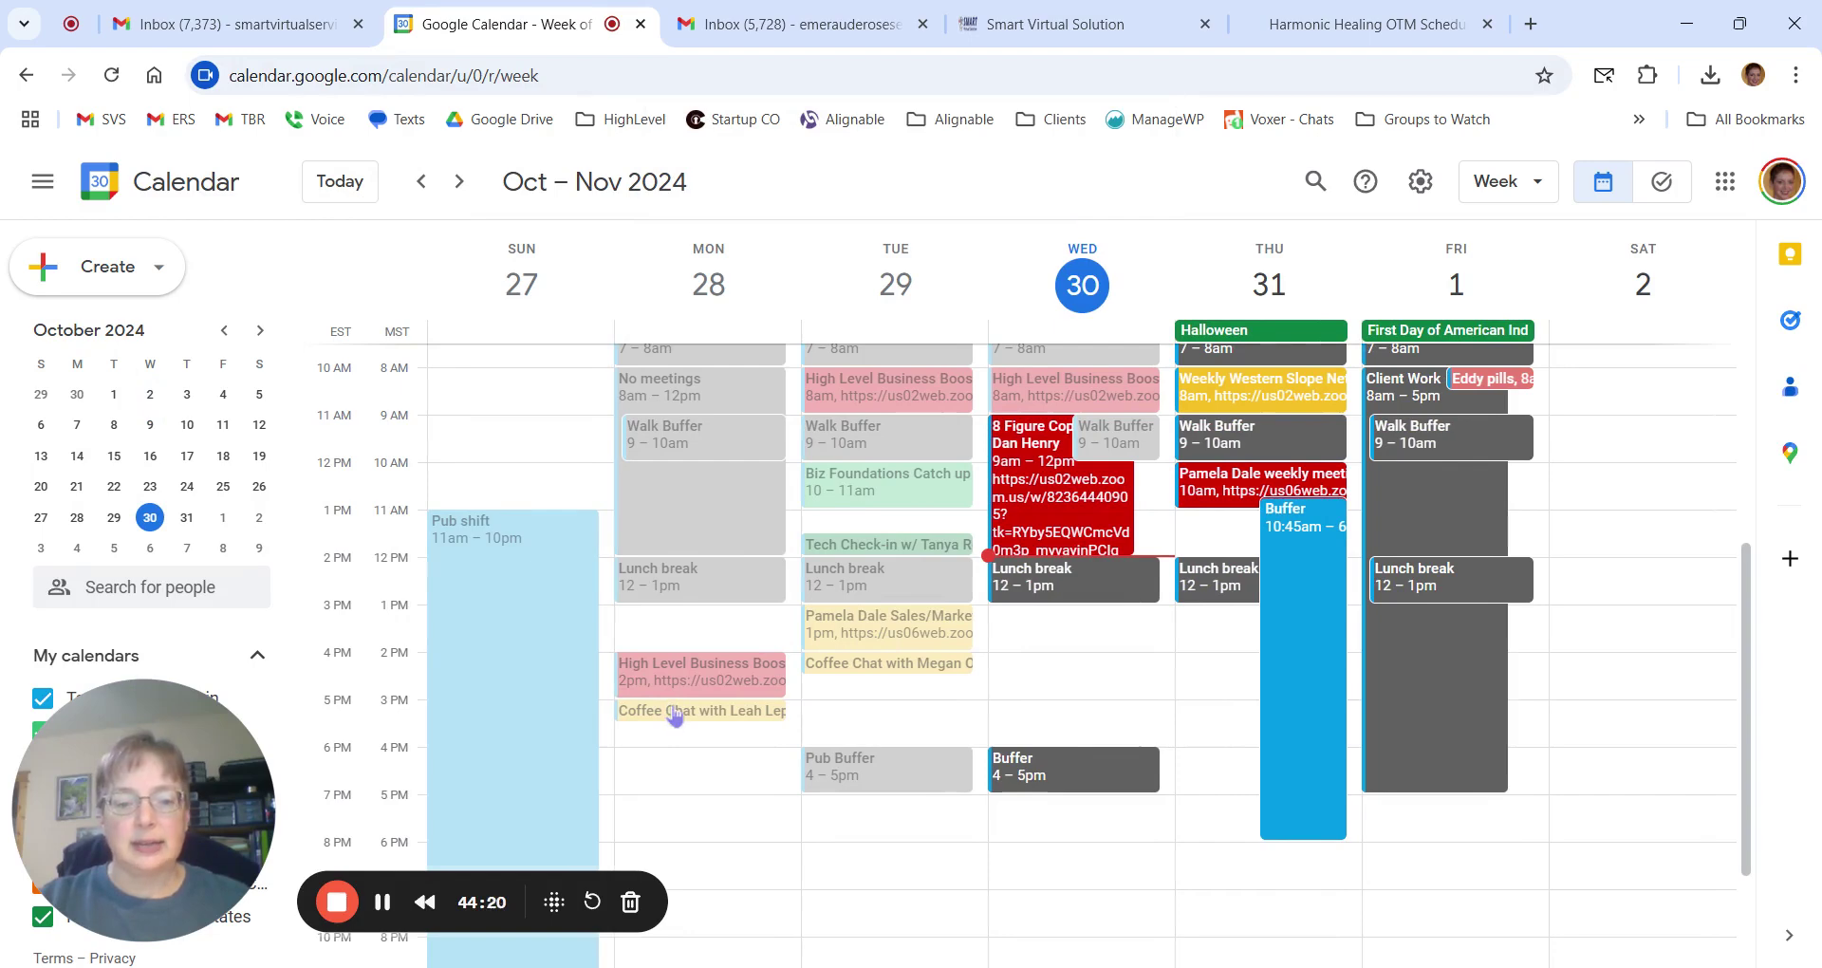
click(675, 712)
scroll(376, 664, down, 5)
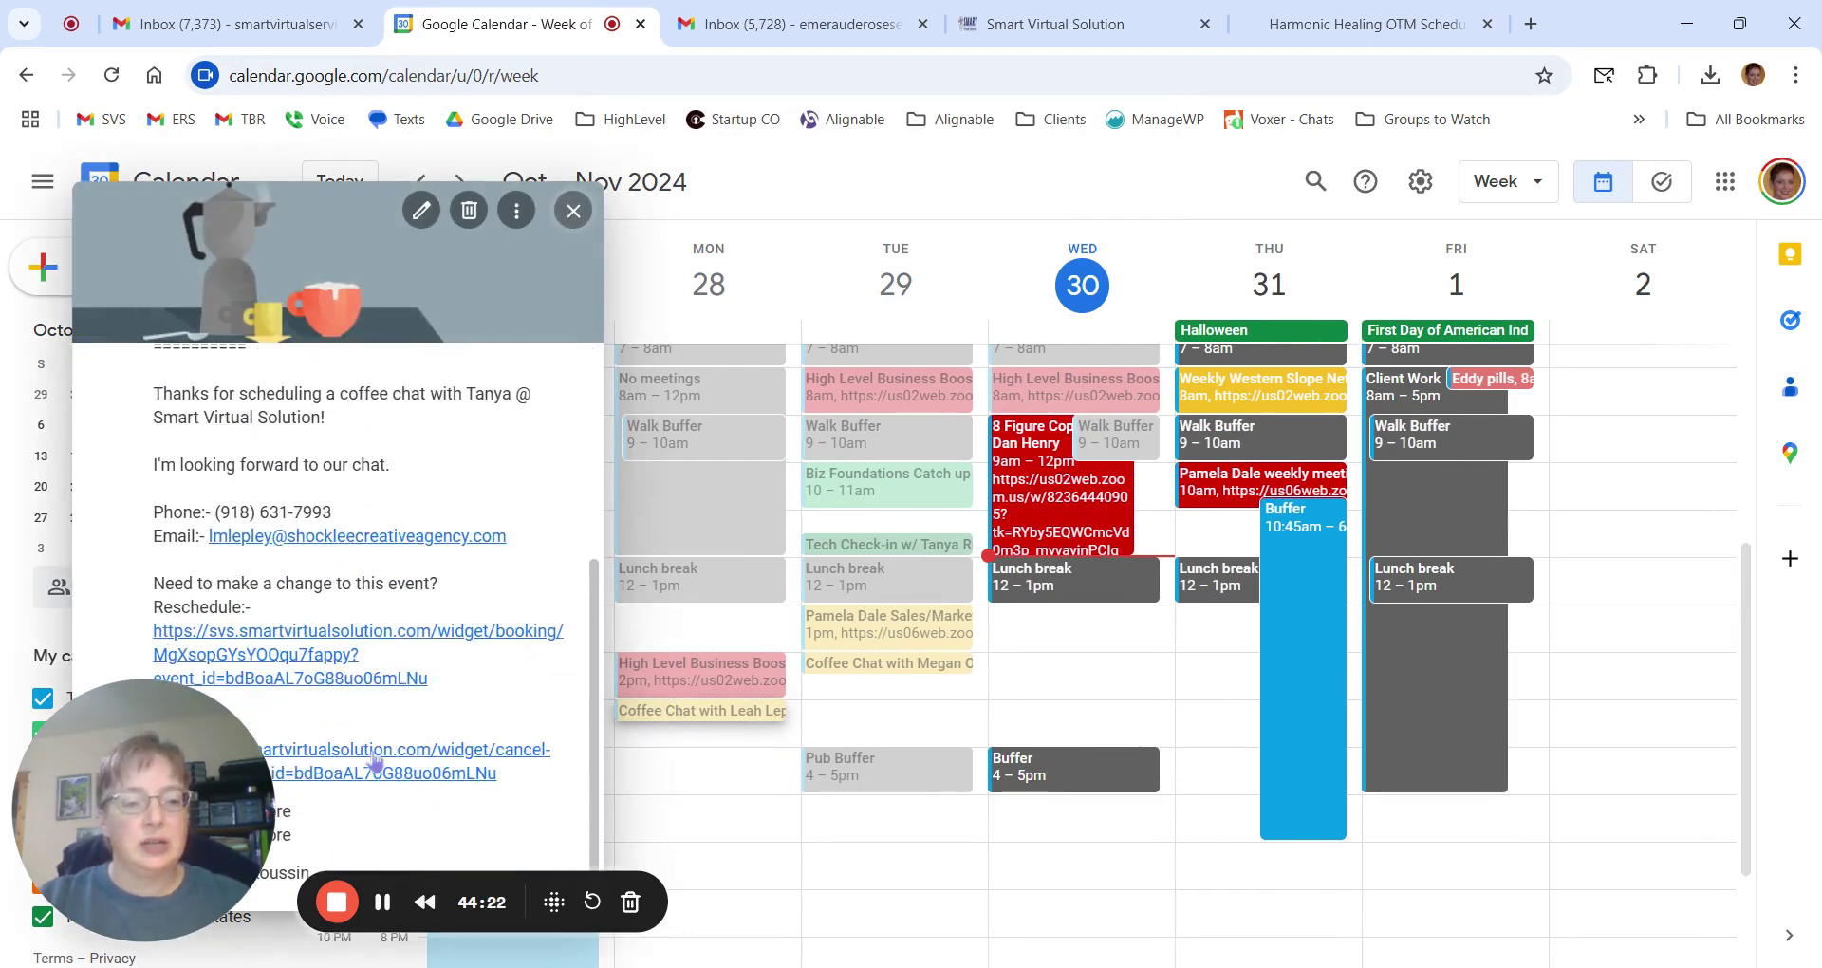
key(Escape)
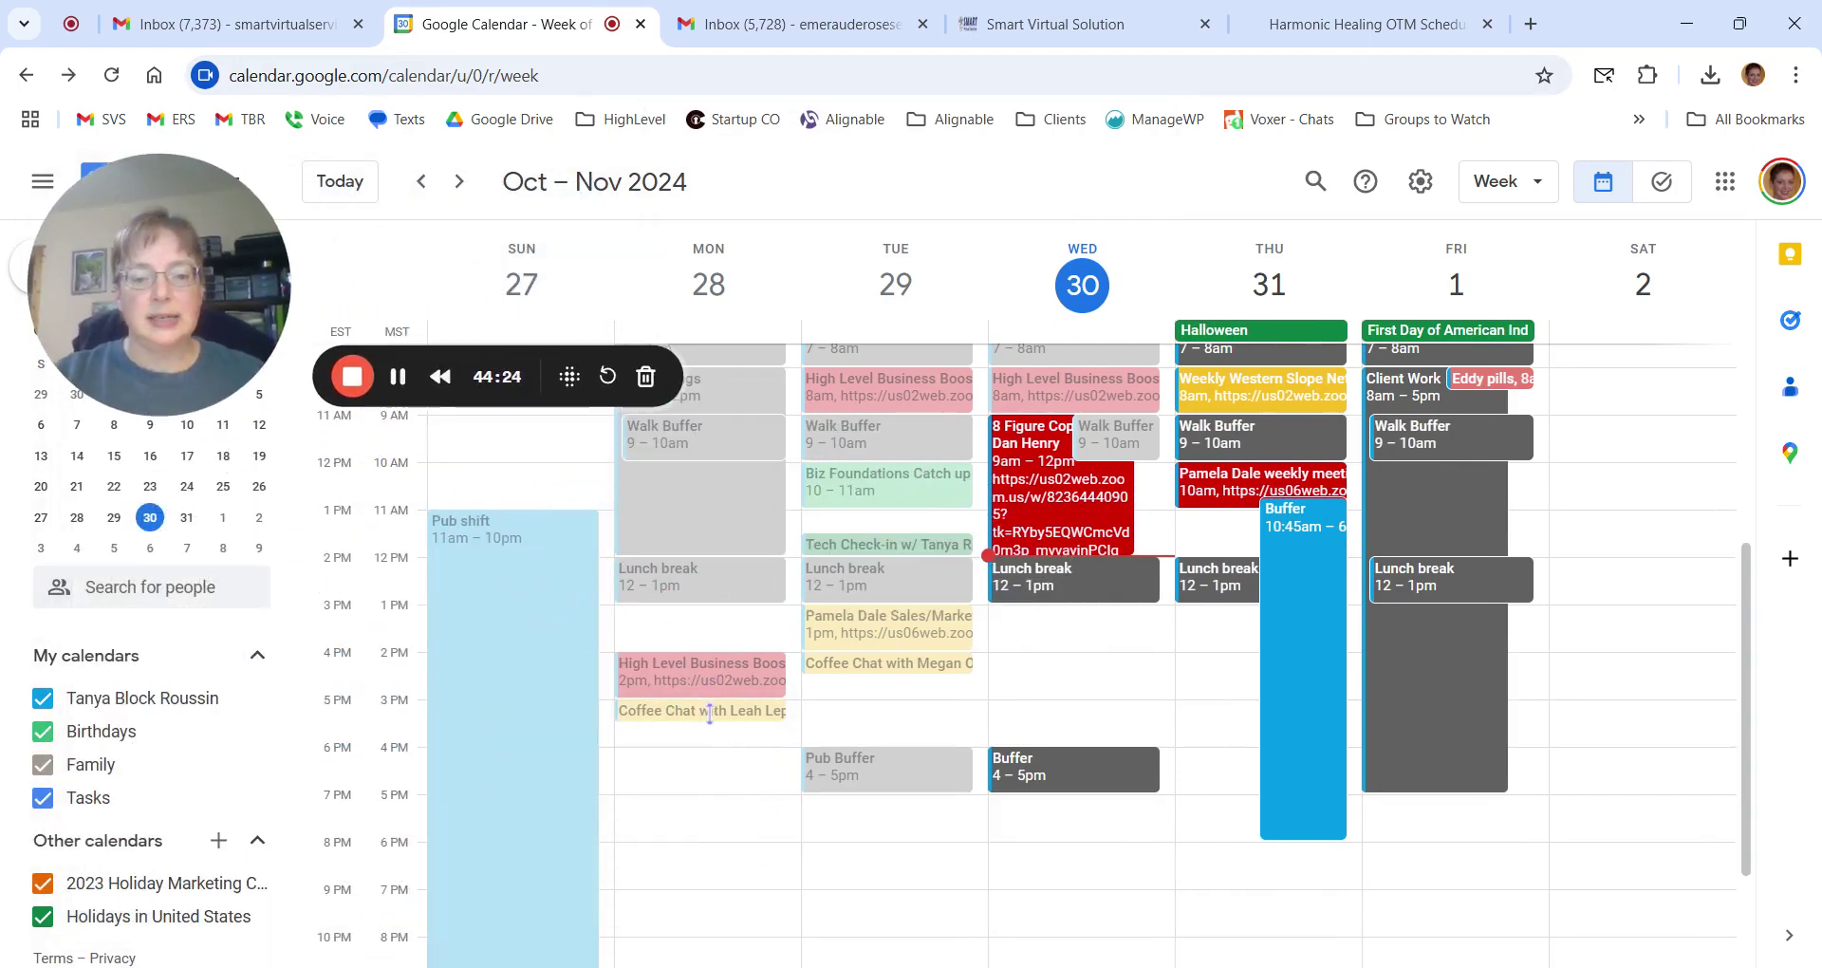
click(710, 714)
scroll(202, 726, down, 3)
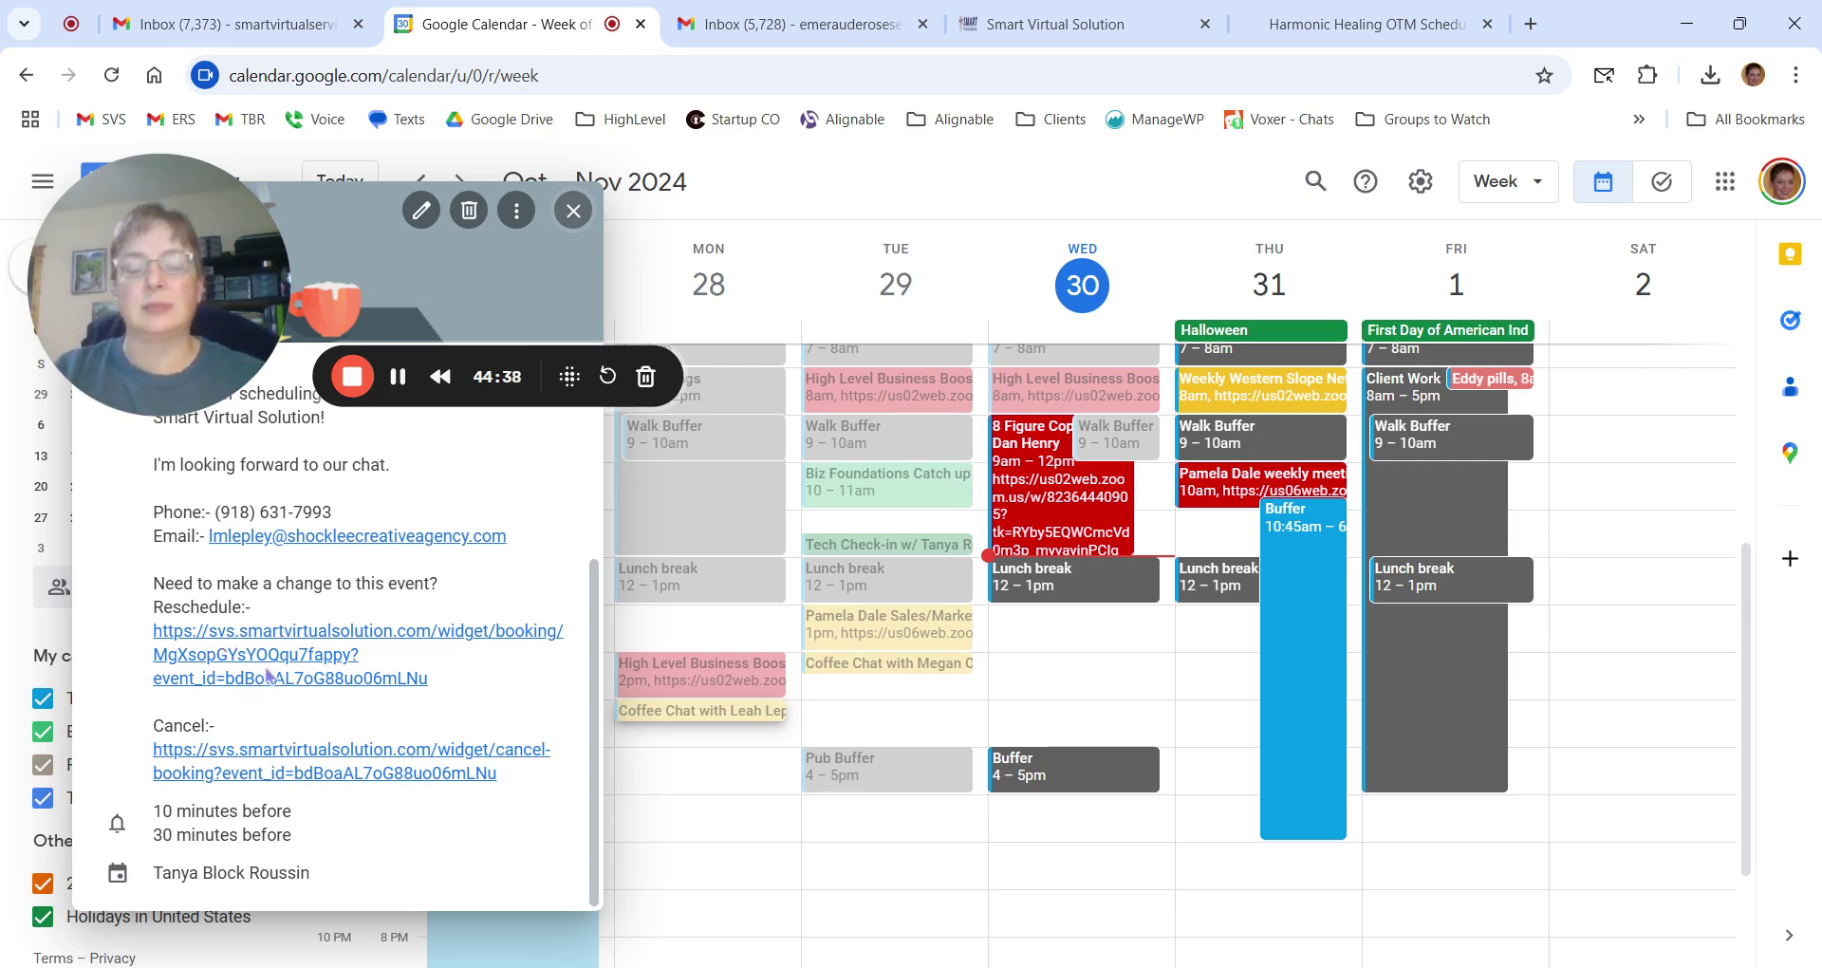
drag(190, 302, 174, 840)
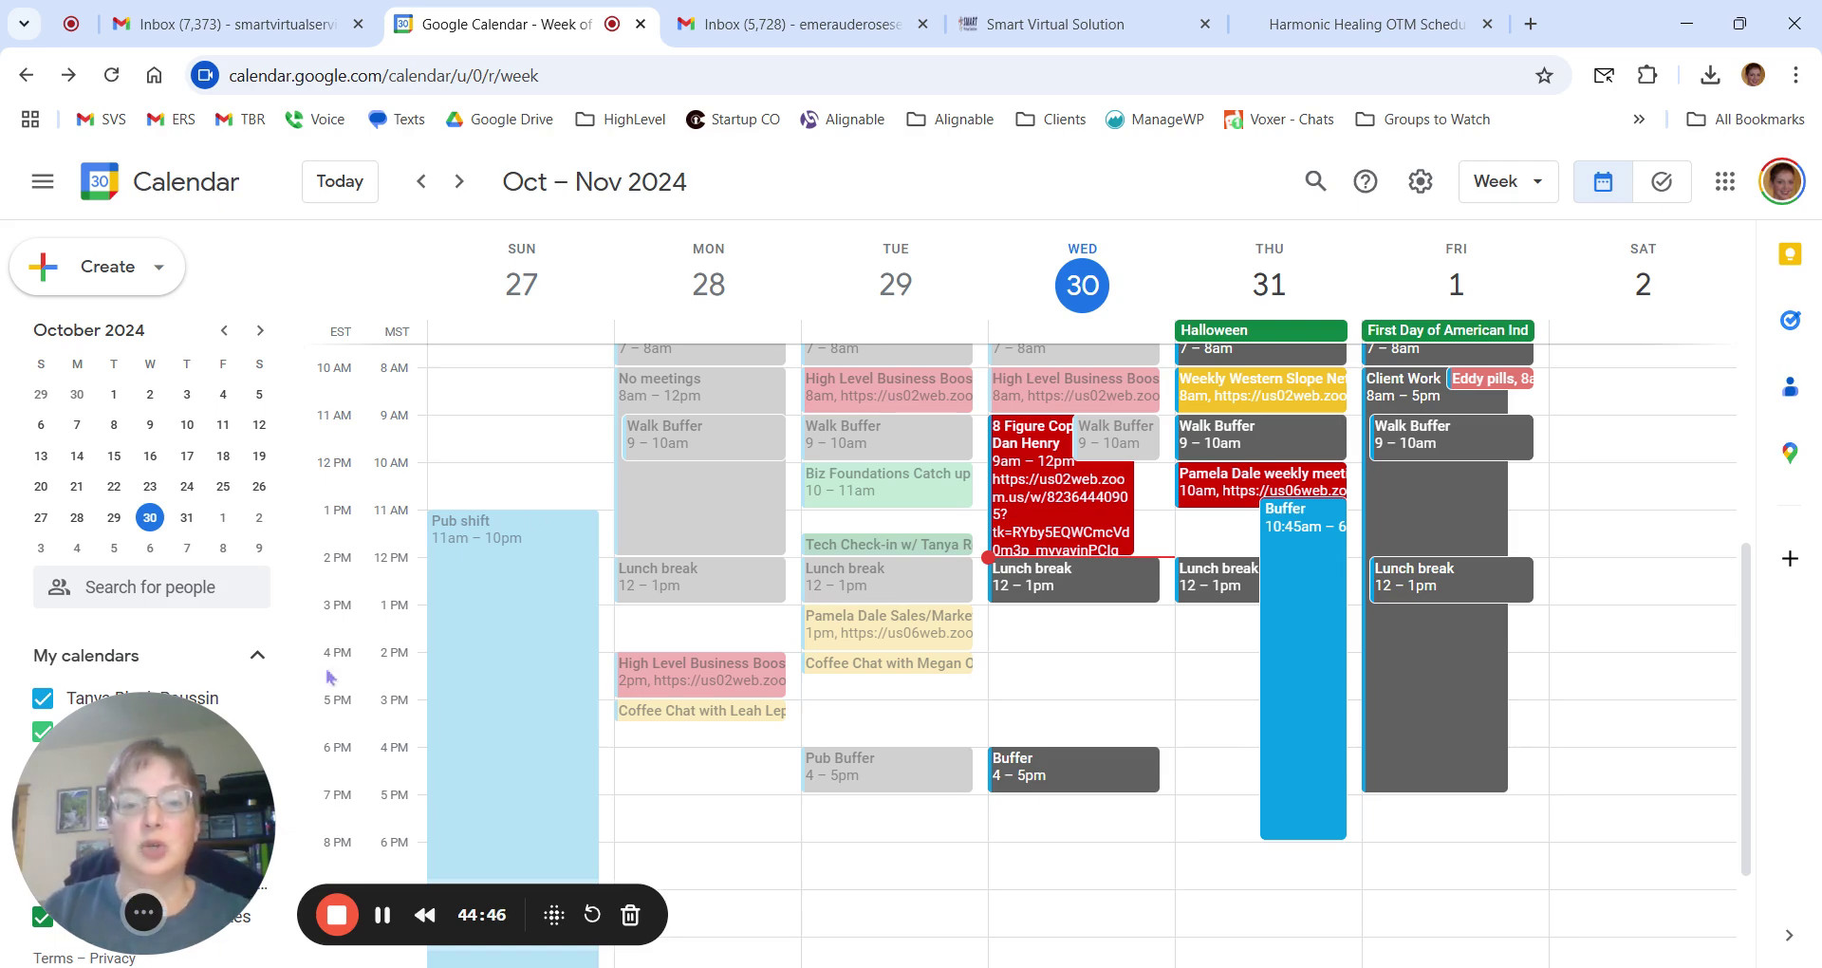
Find the {{reschedule_link}} and {{cancellation_link}} placeholders in the calendar's Additional notes.
click(1073, 26)
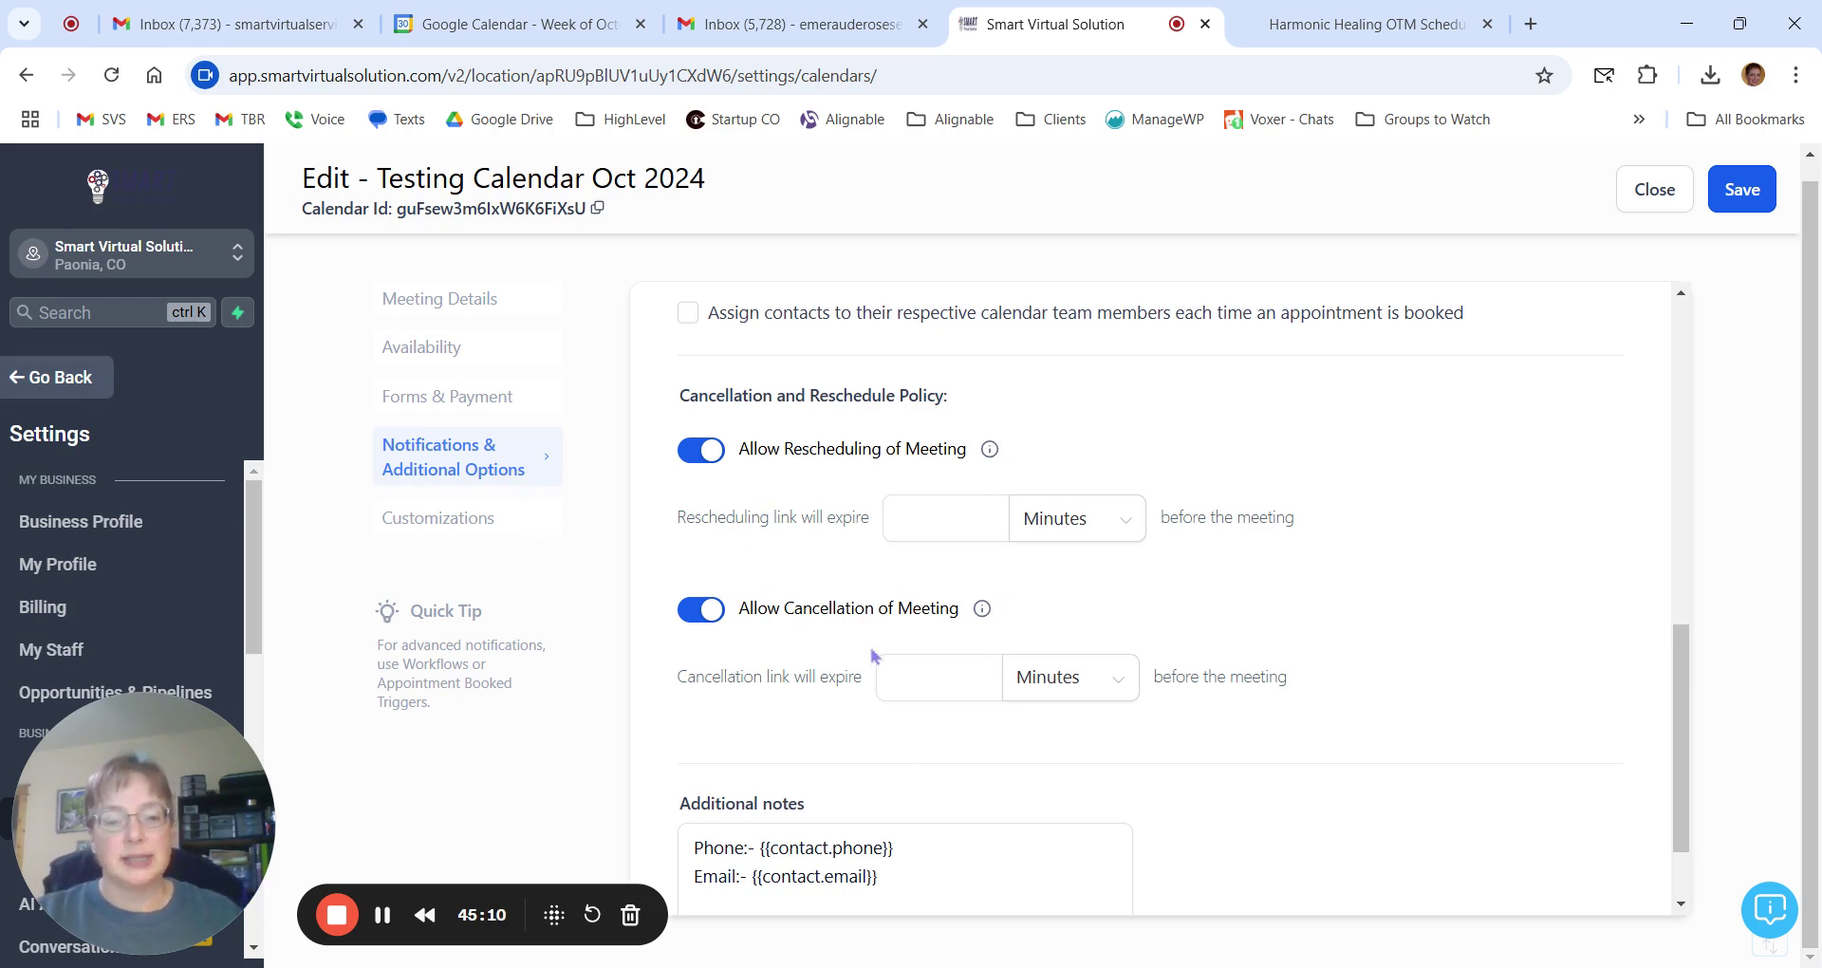
click(931, 520)
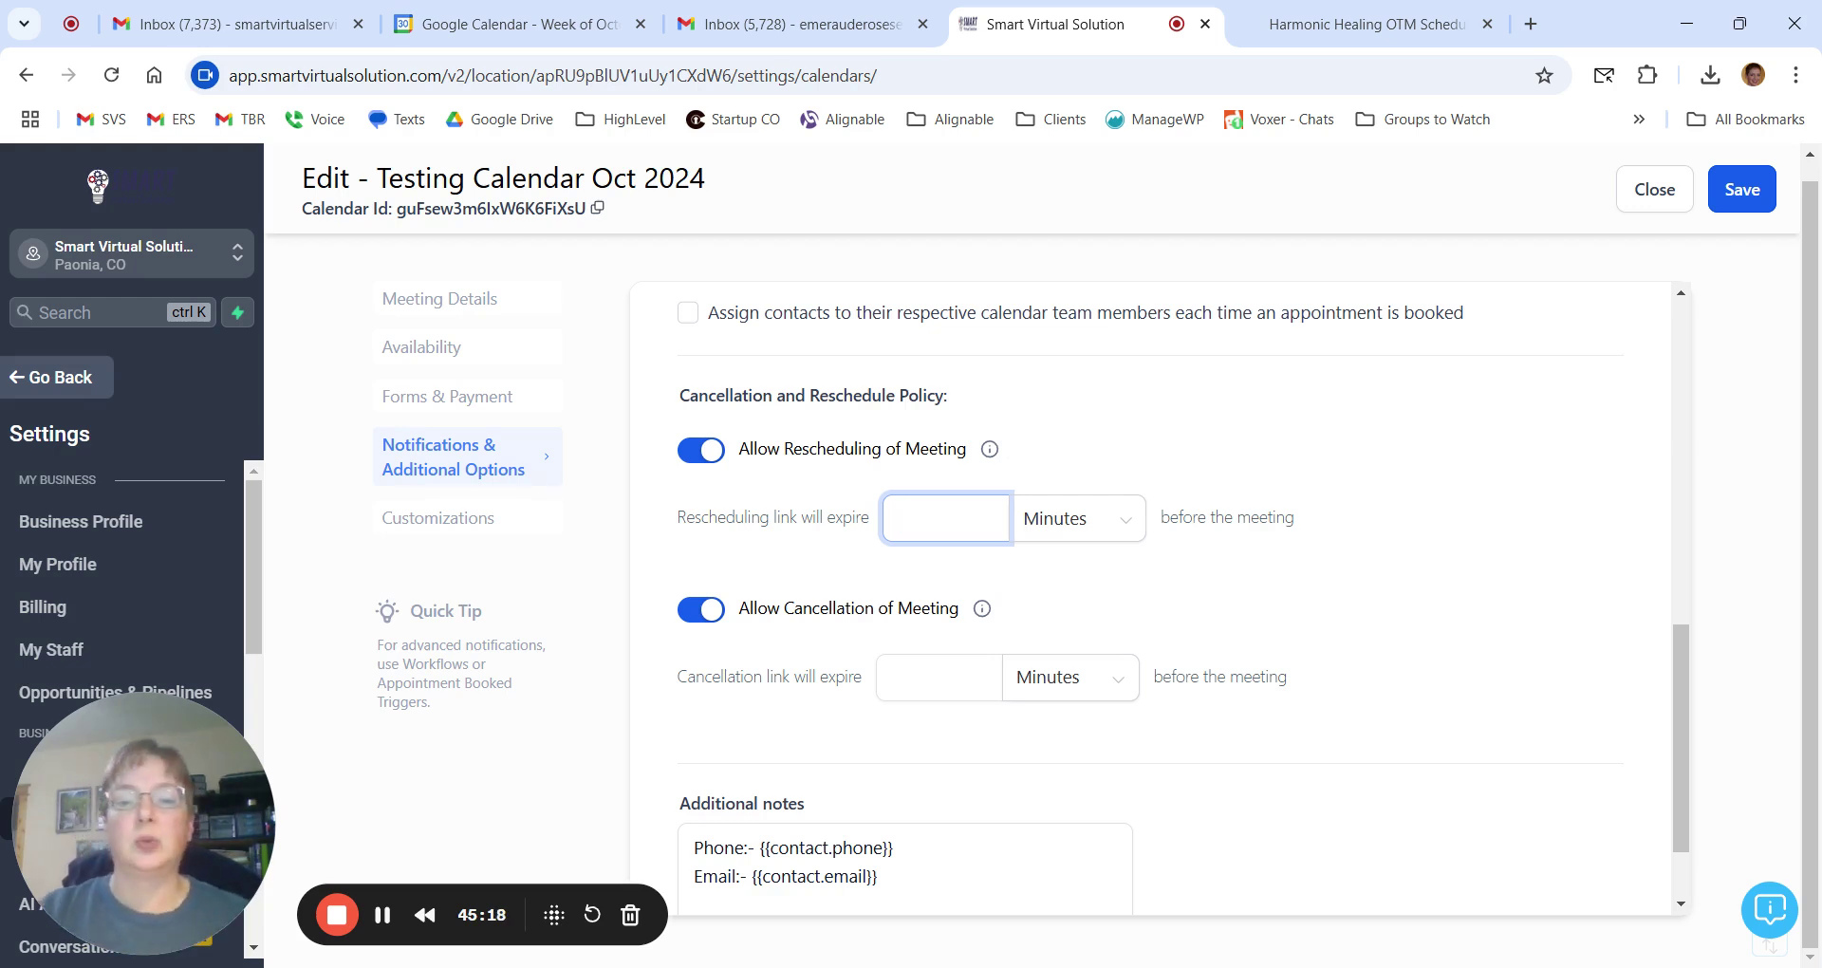
scroll(928, 520, down, 1)
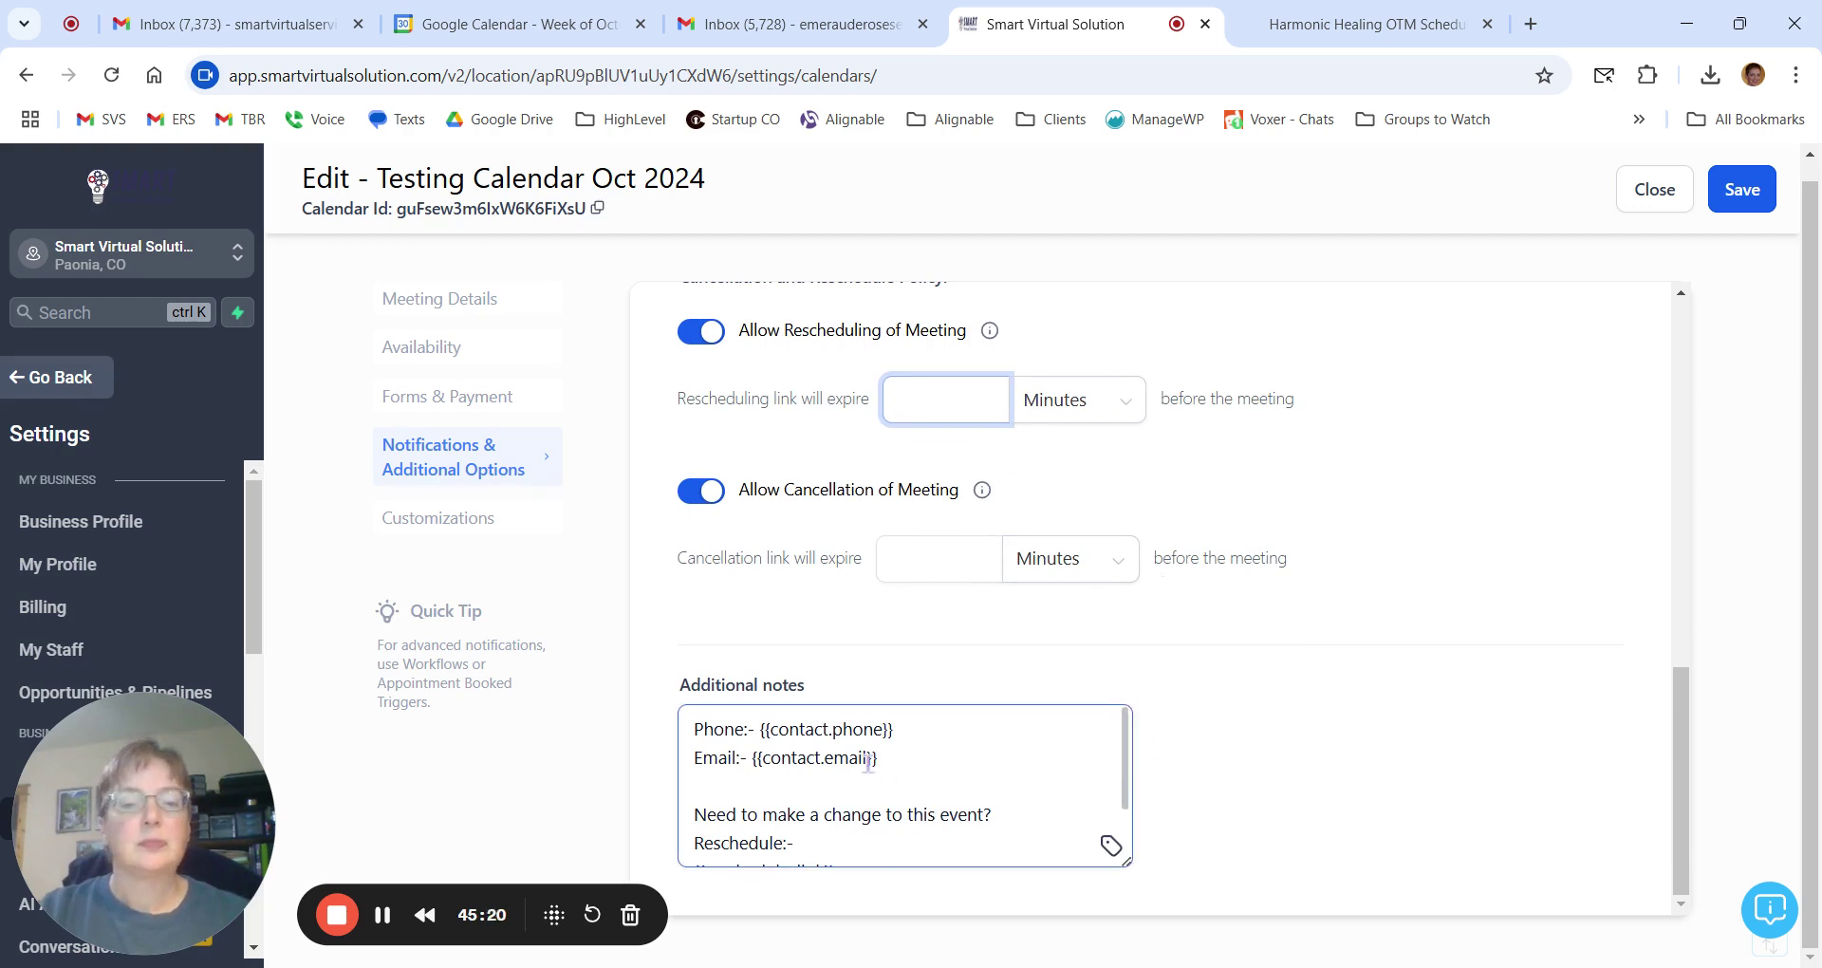
scroll(850, 780, down, 2)
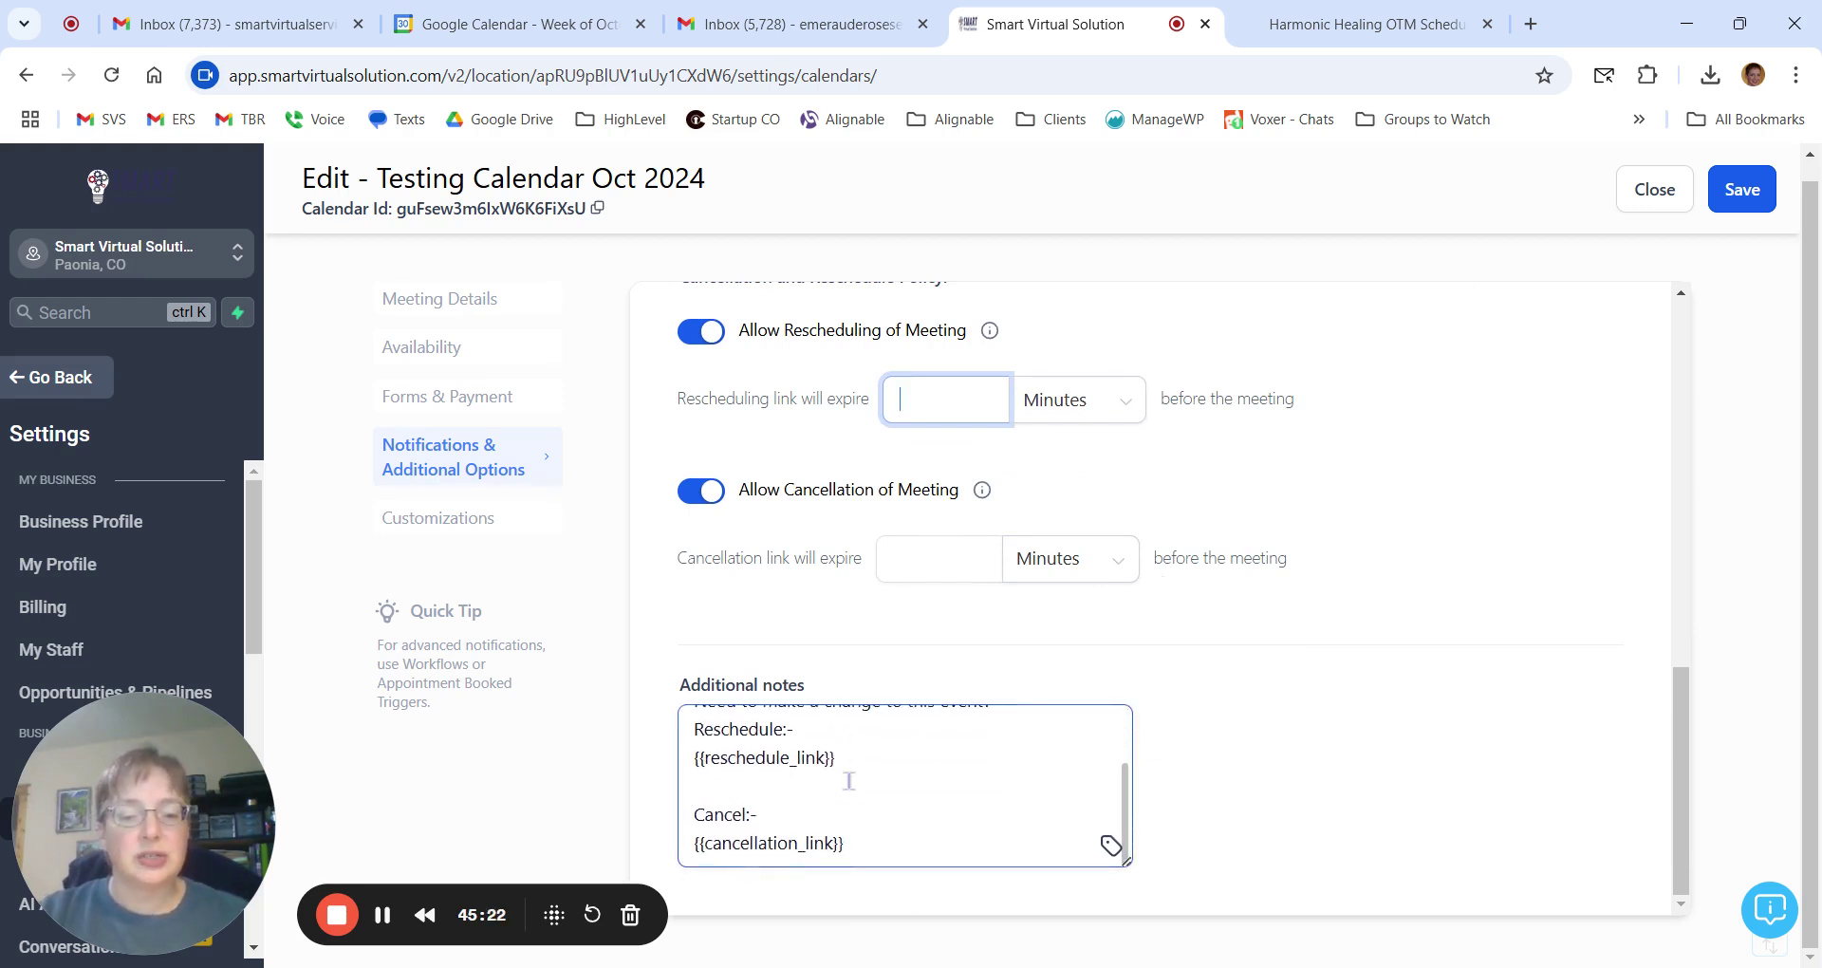
click(513, 23)
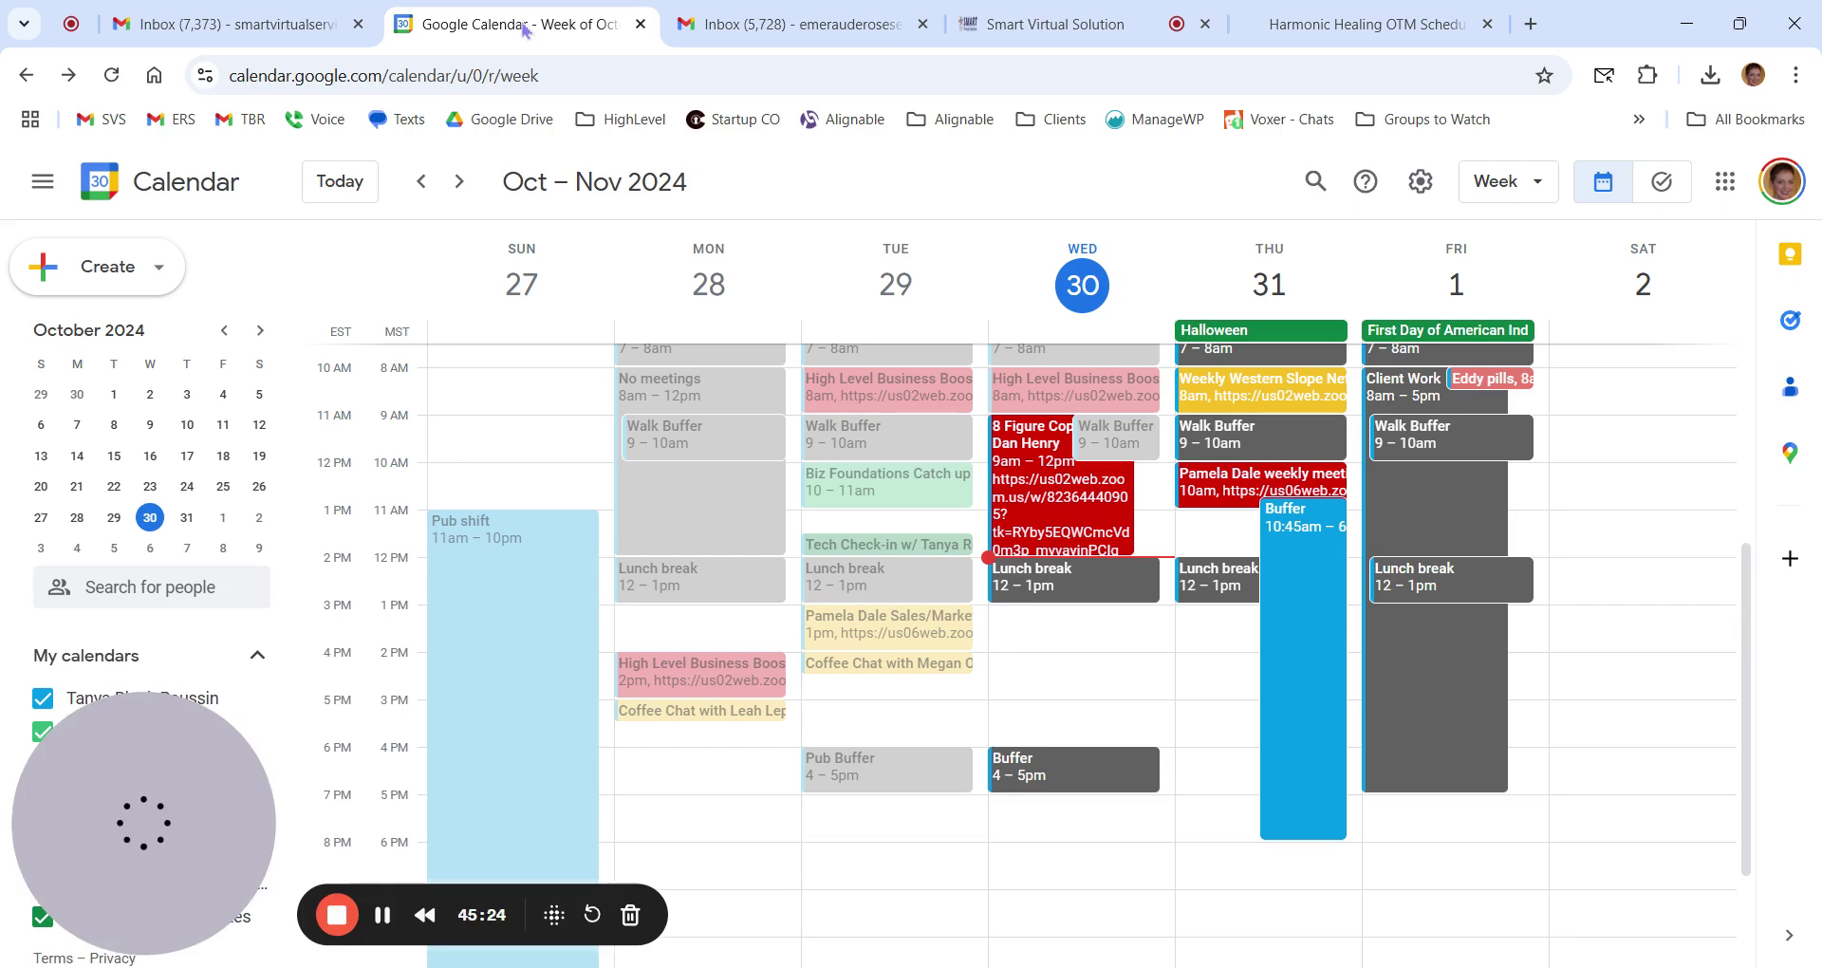
Read the Coffee Chat event's description showing the filled-in reschedule and cancel URLs.
click(683, 716)
click(679, 733)
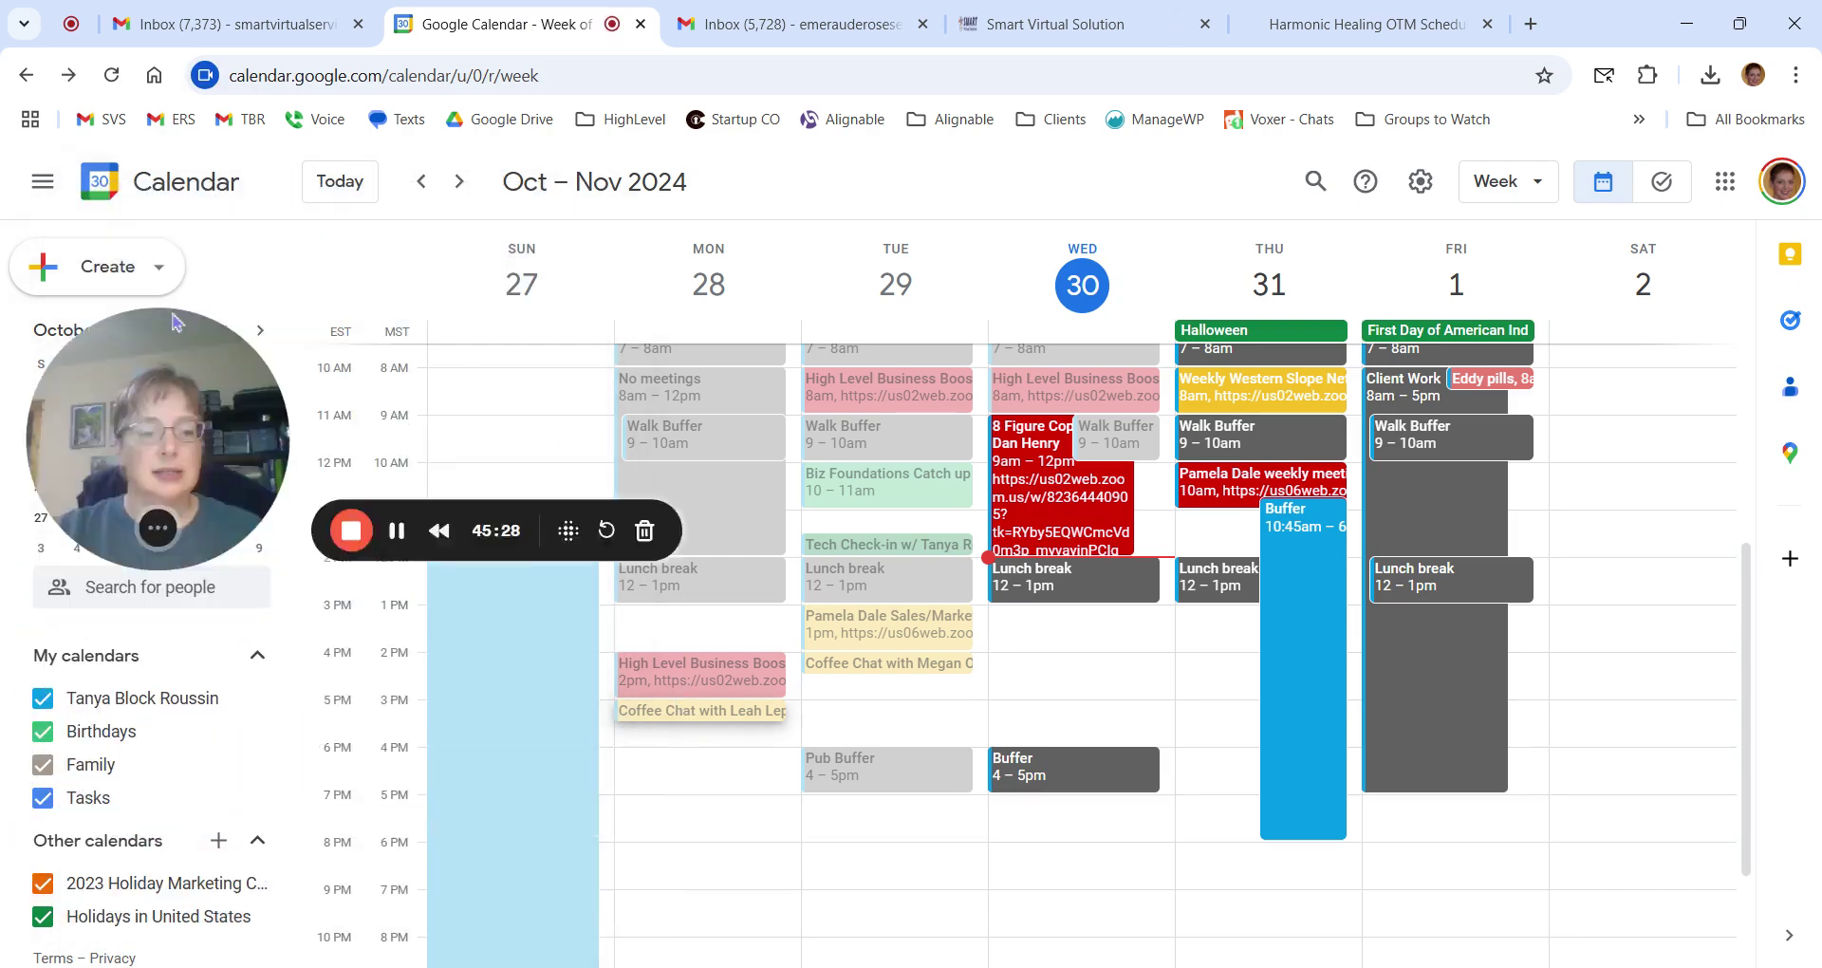
click(681, 712)
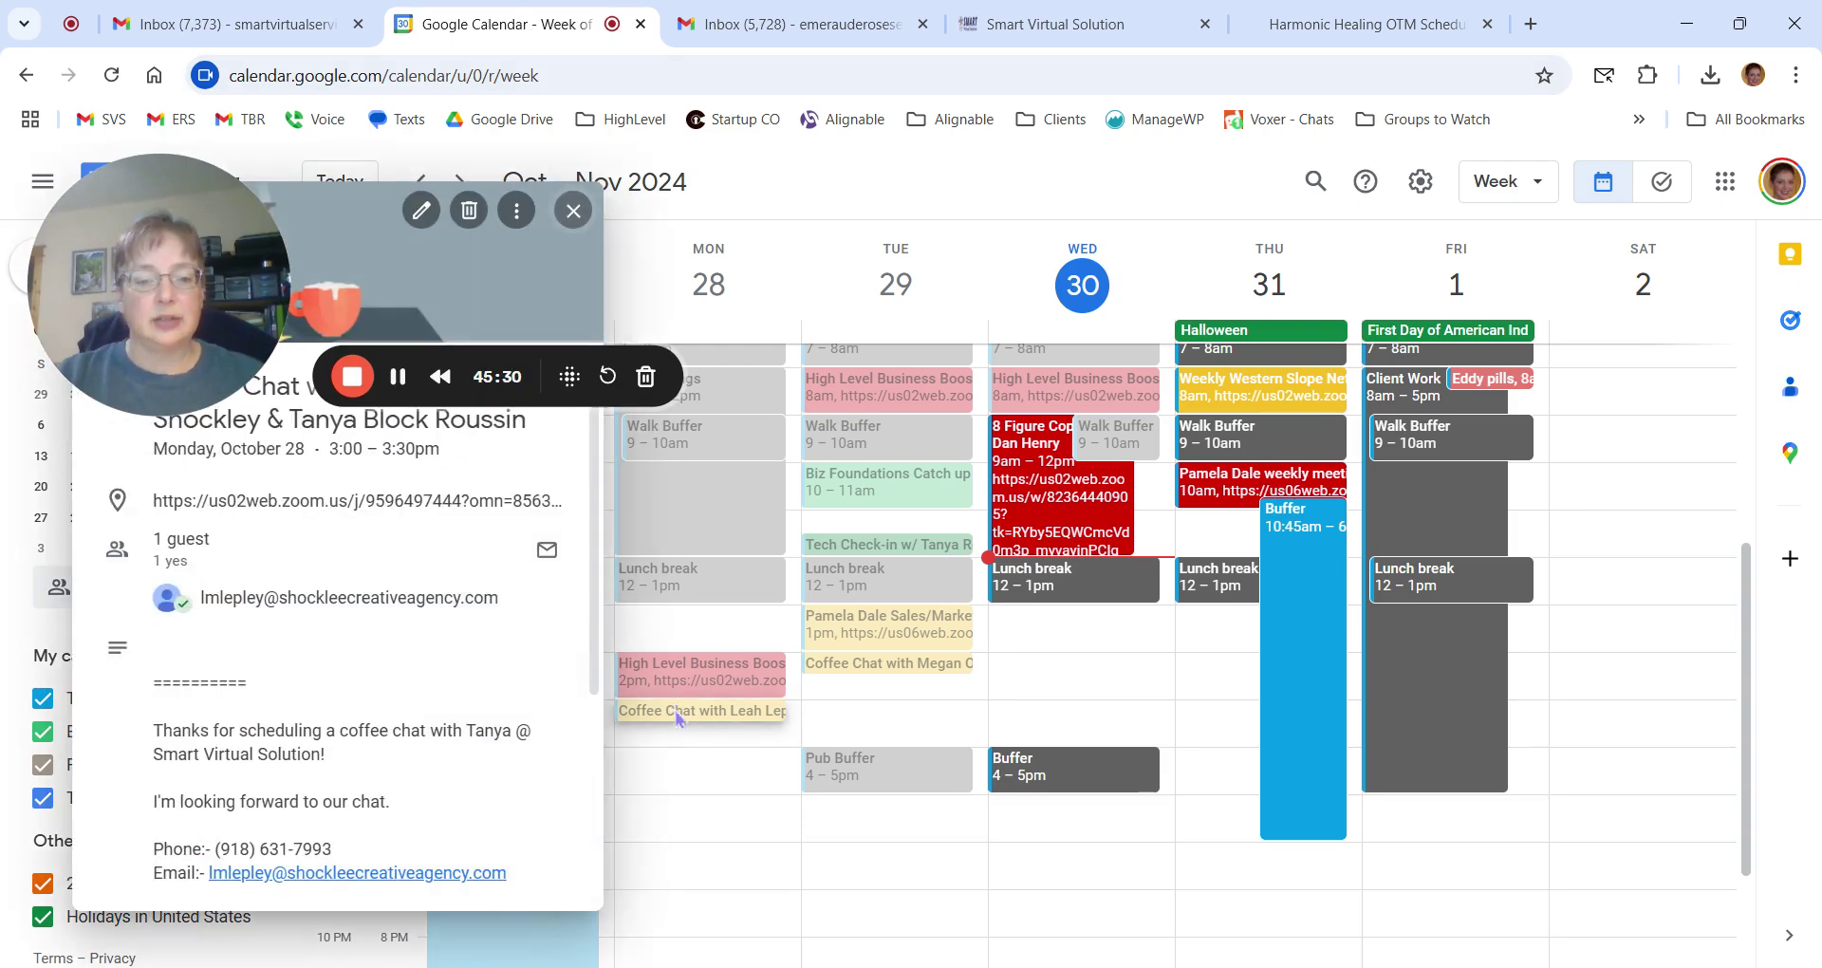
scroll(166, 664, down, 2)
drag(152, 612, 439, 802)
scroll(383, 667, down, 3)
click(435, 855)
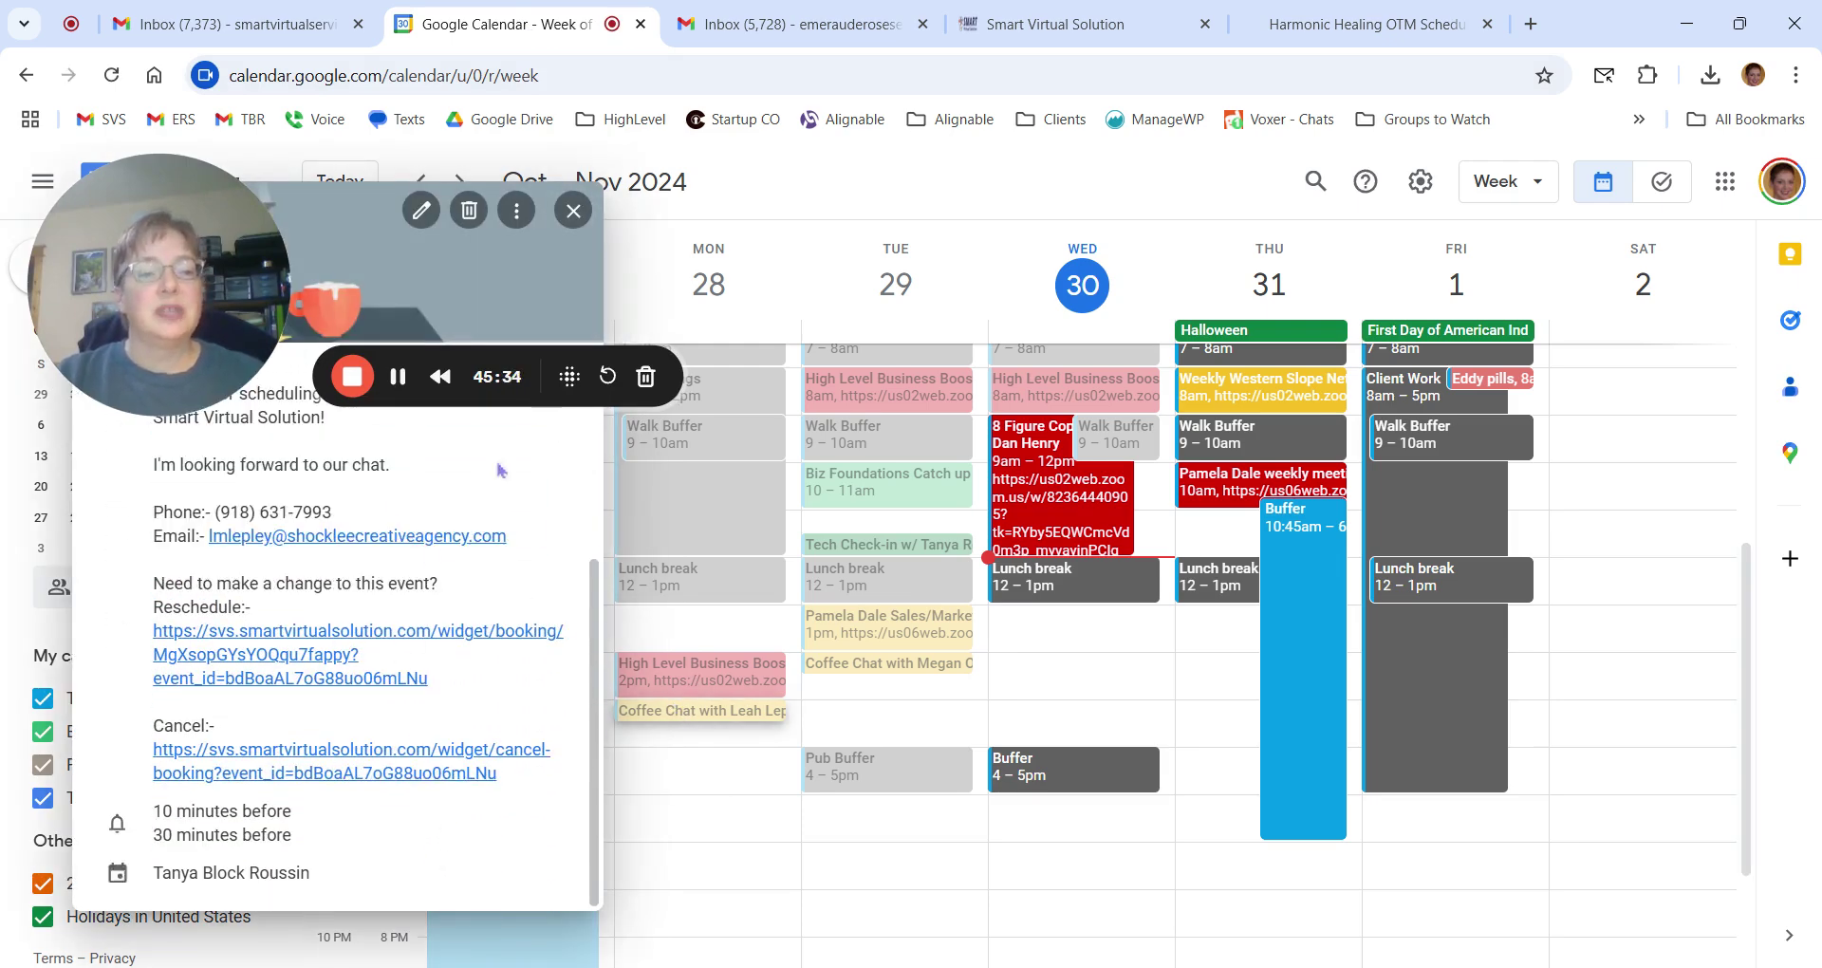
click(574, 211)
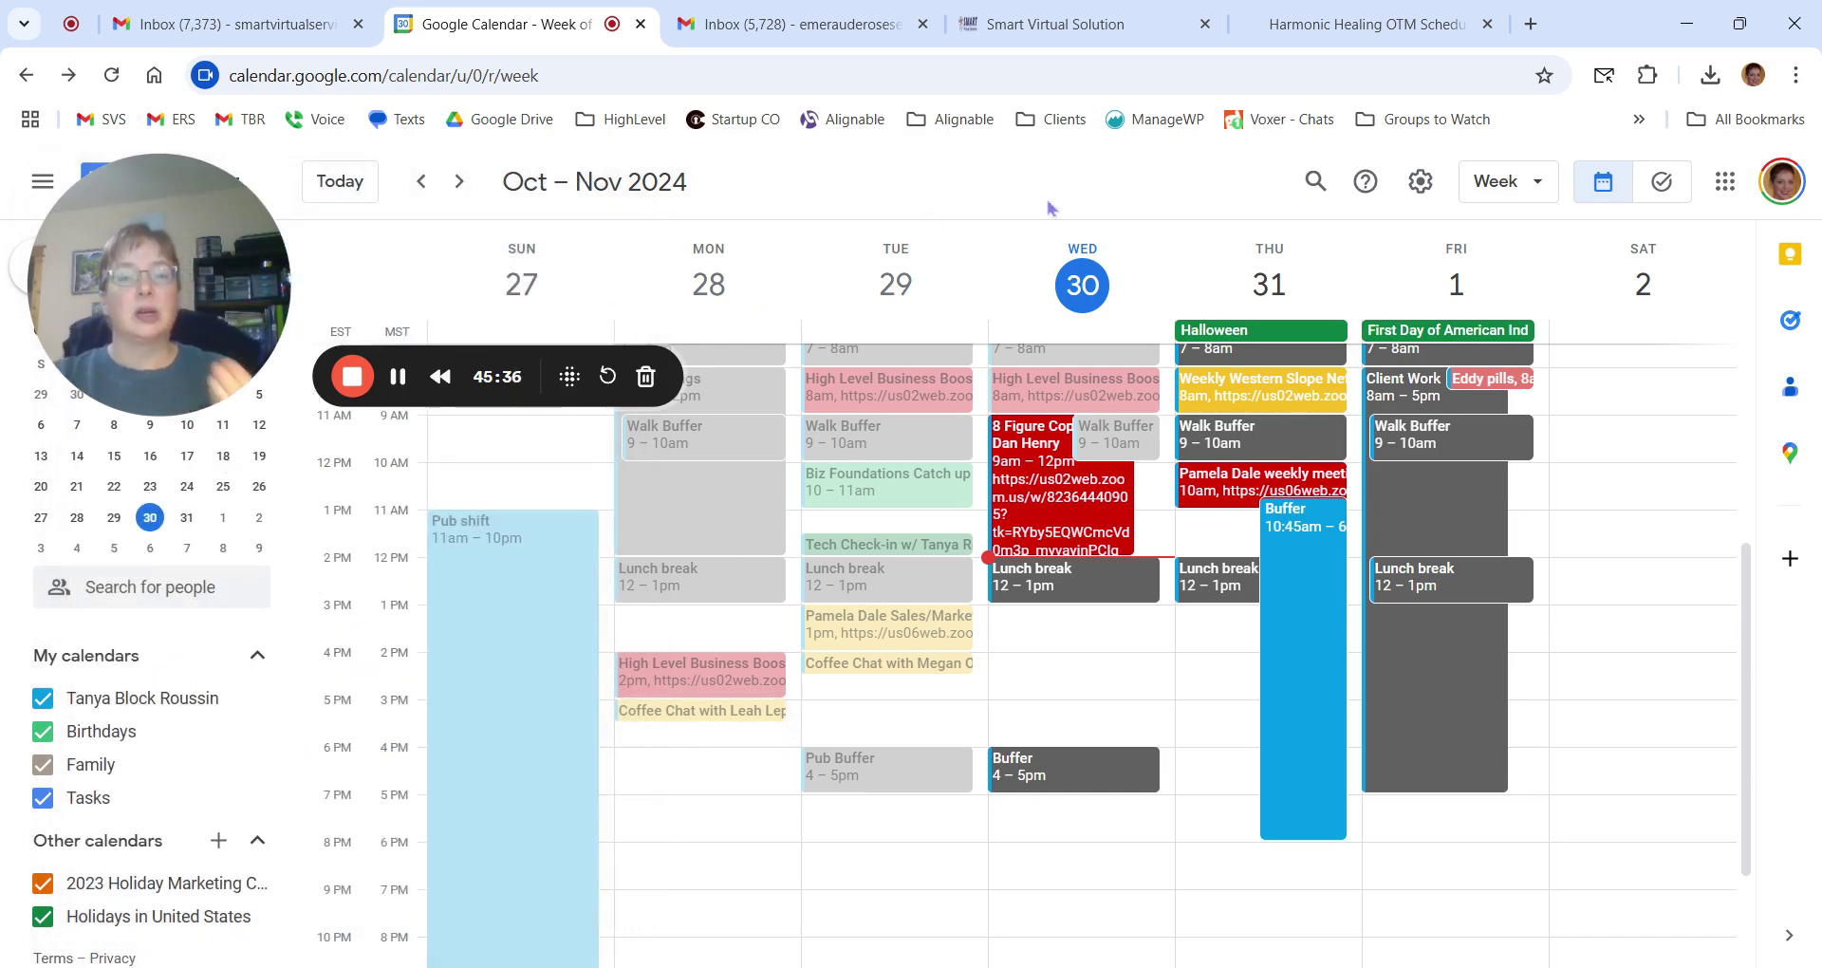
click(1054, 24)
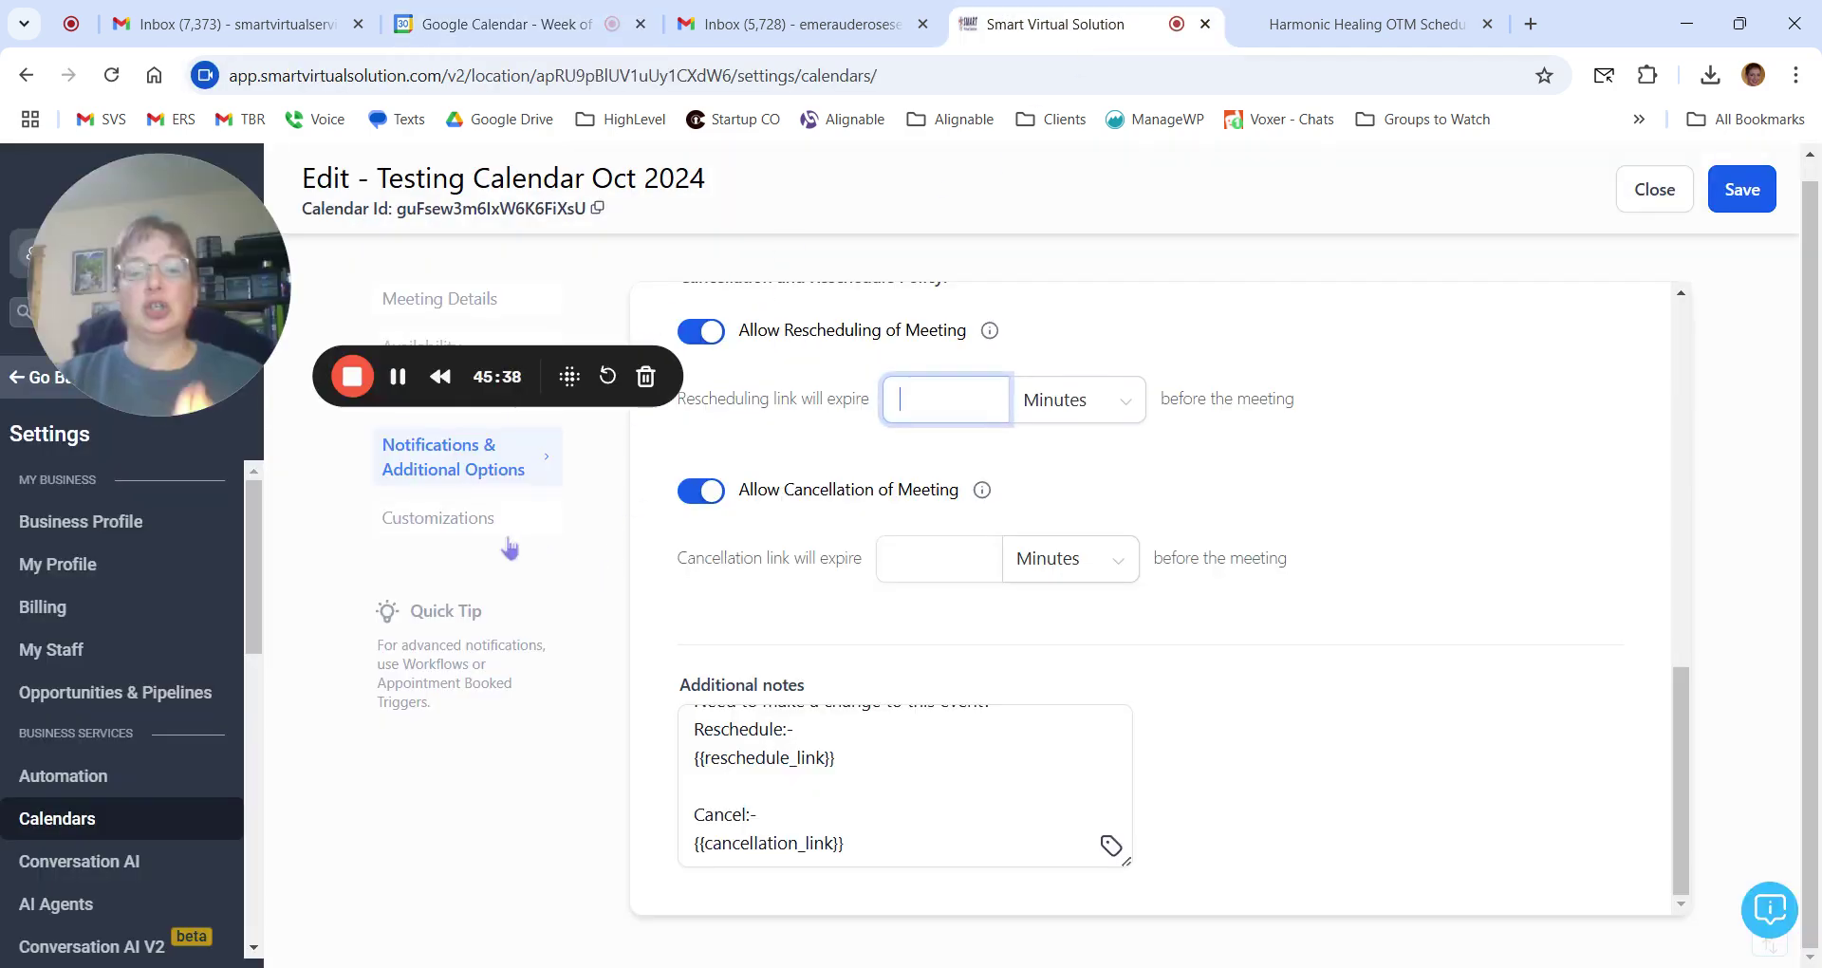
Review the Additional notes text of Testing Calendar Oct 2024.
scroll(891, 834, up, 1)
scroll(891, 834, up, 1)
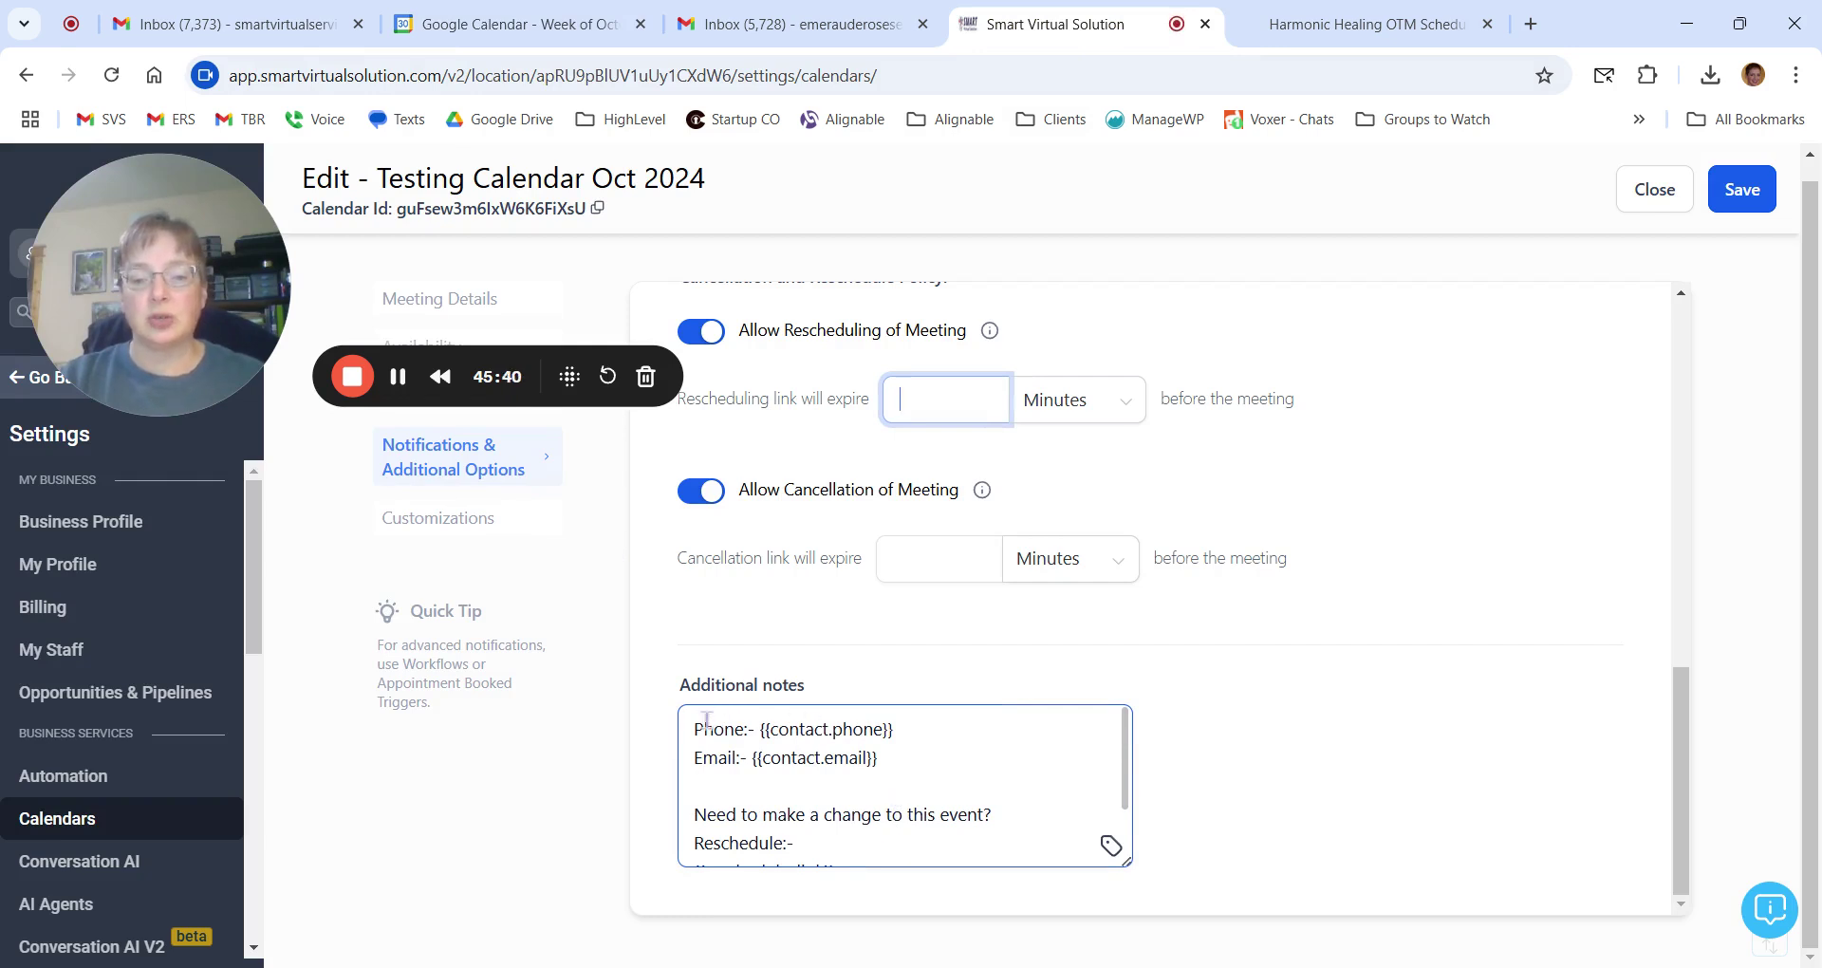
drag(696, 727, 953, 778)
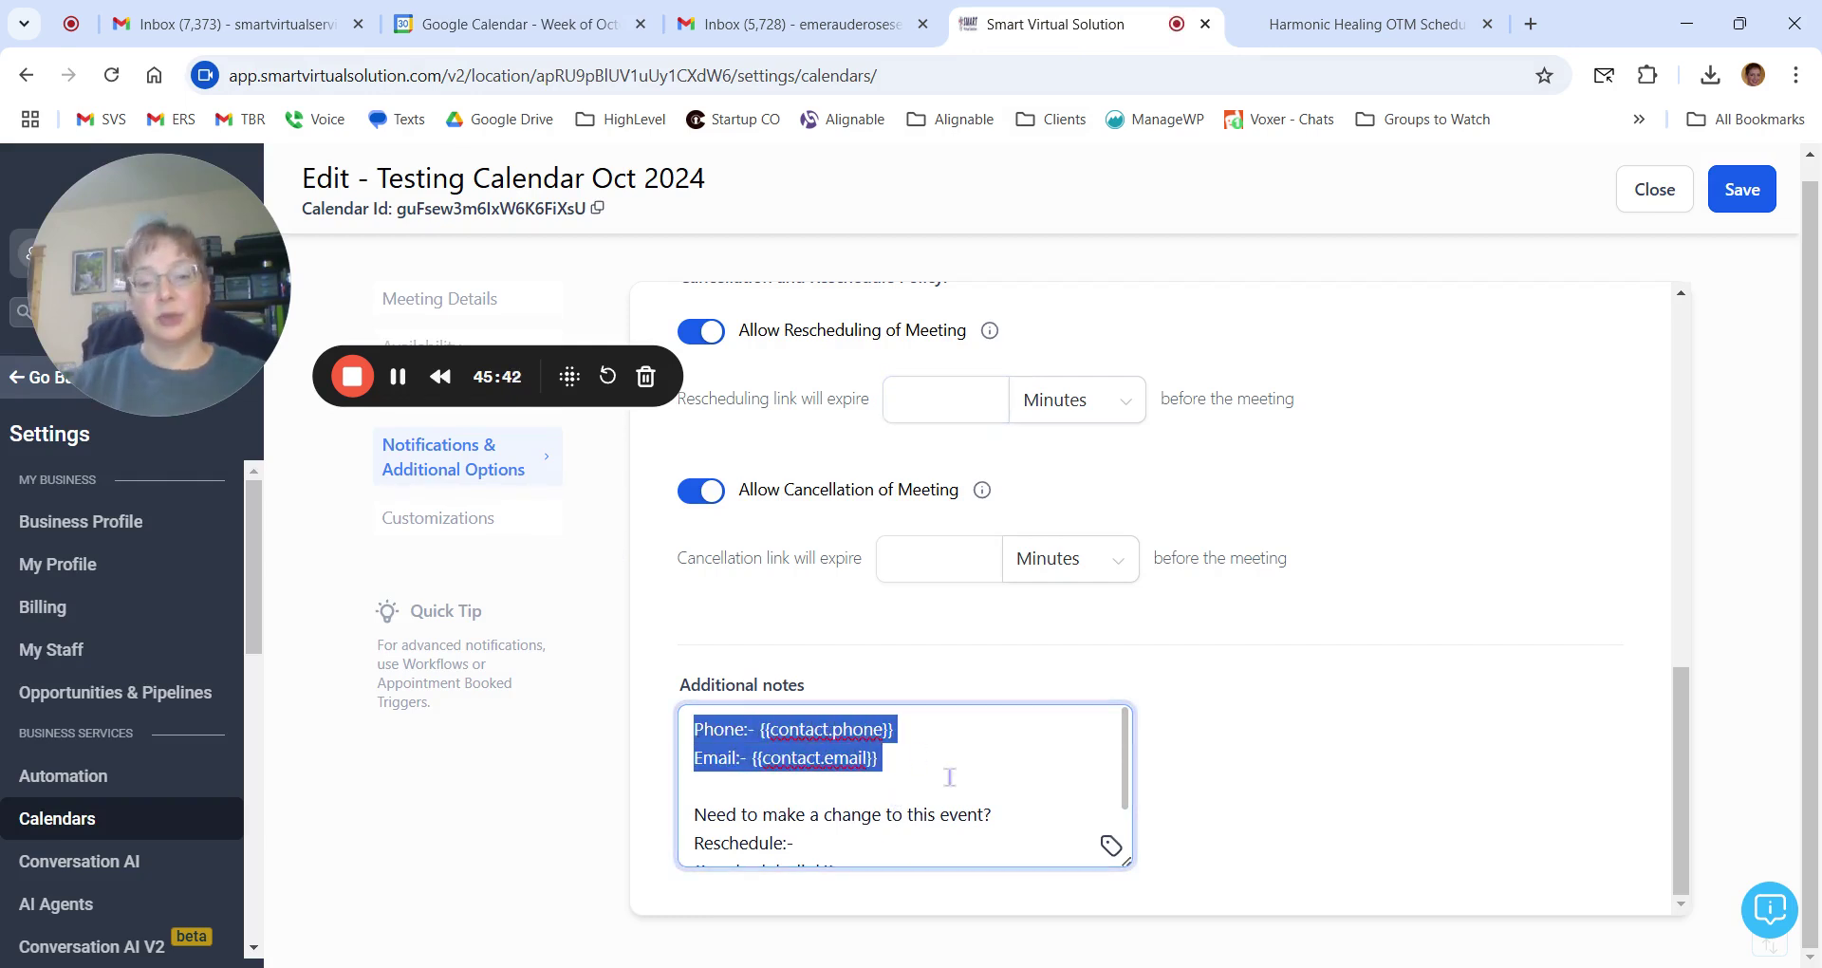
click(949, 776)
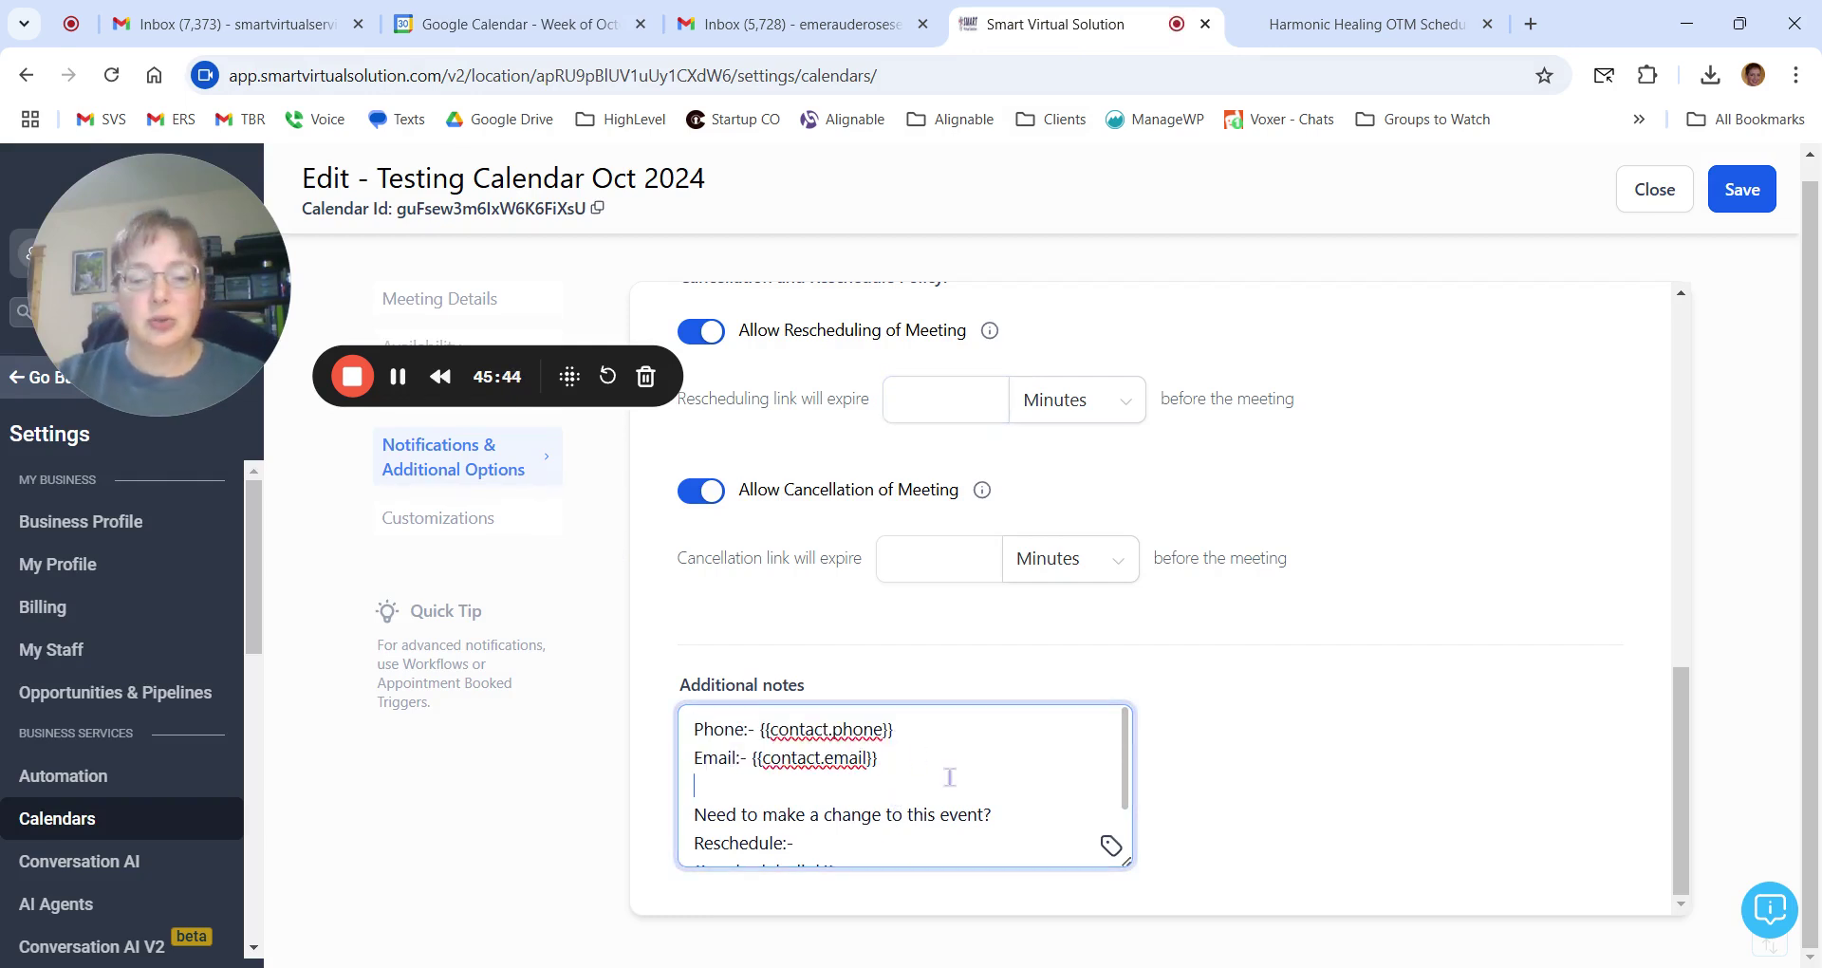
scroll(949, 777, up, 5)
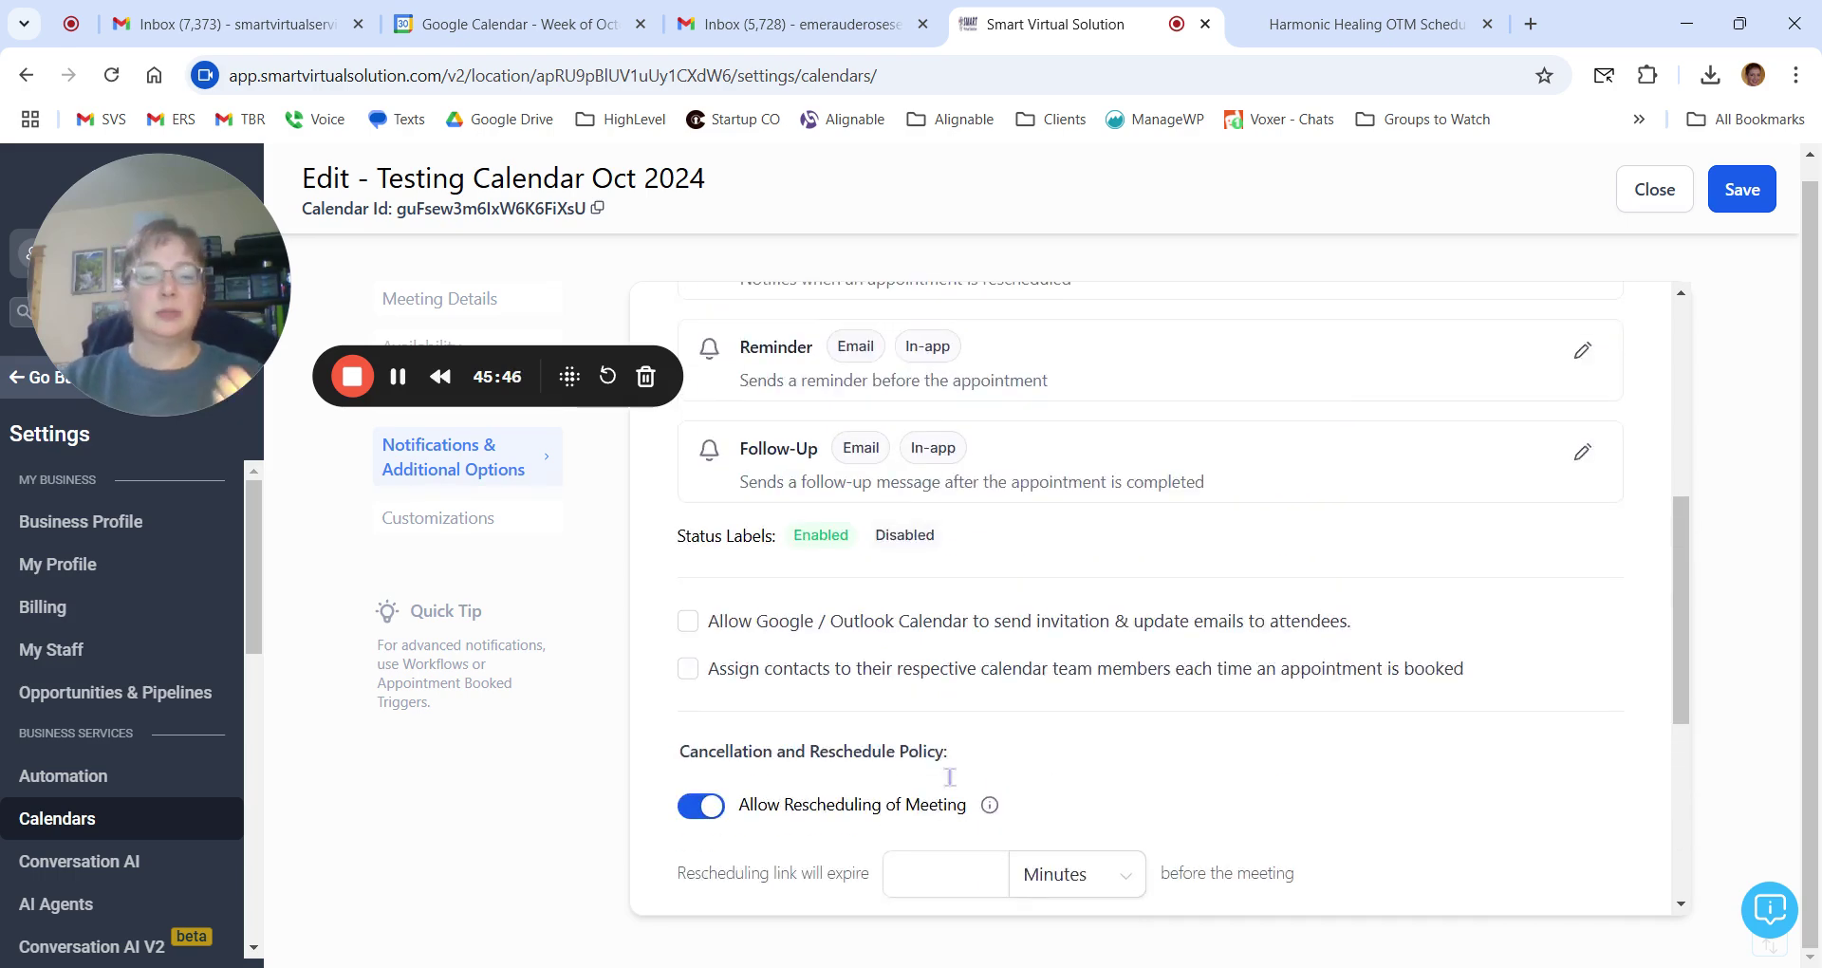
scroll(949, 777, down, 5)
scroll(949, 776, up, 4)
scroll(958, 778, down, 4)
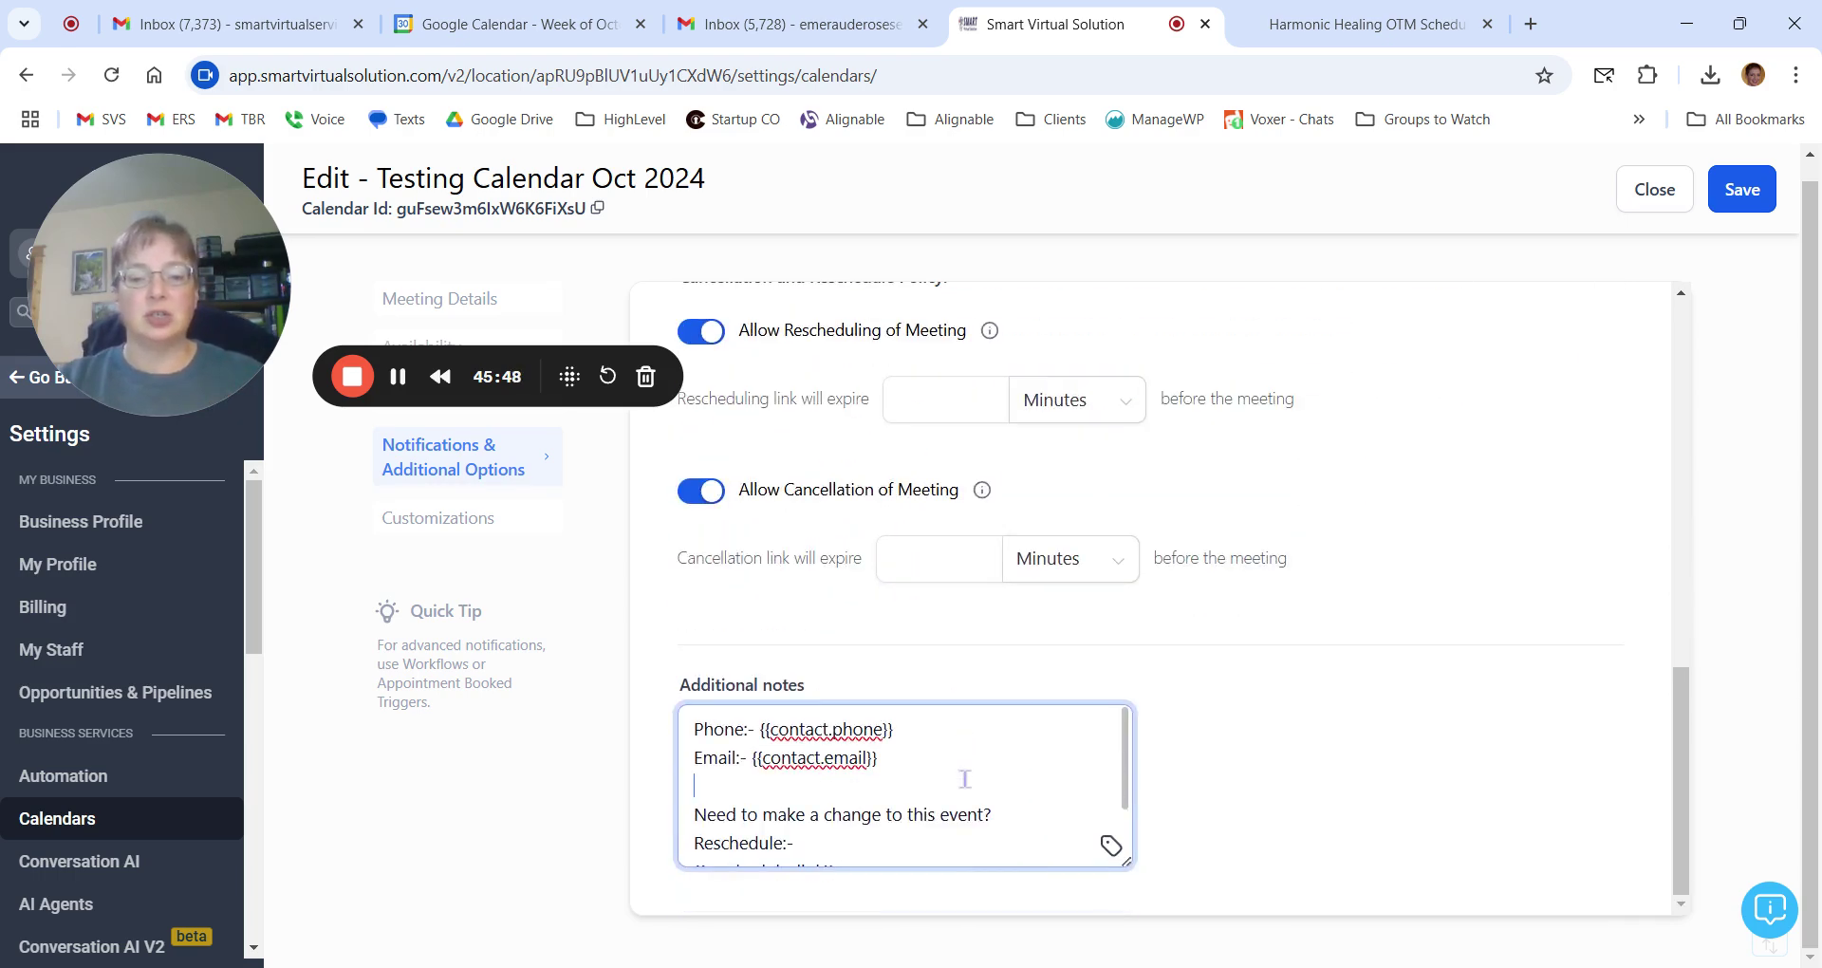
click(694, 729)
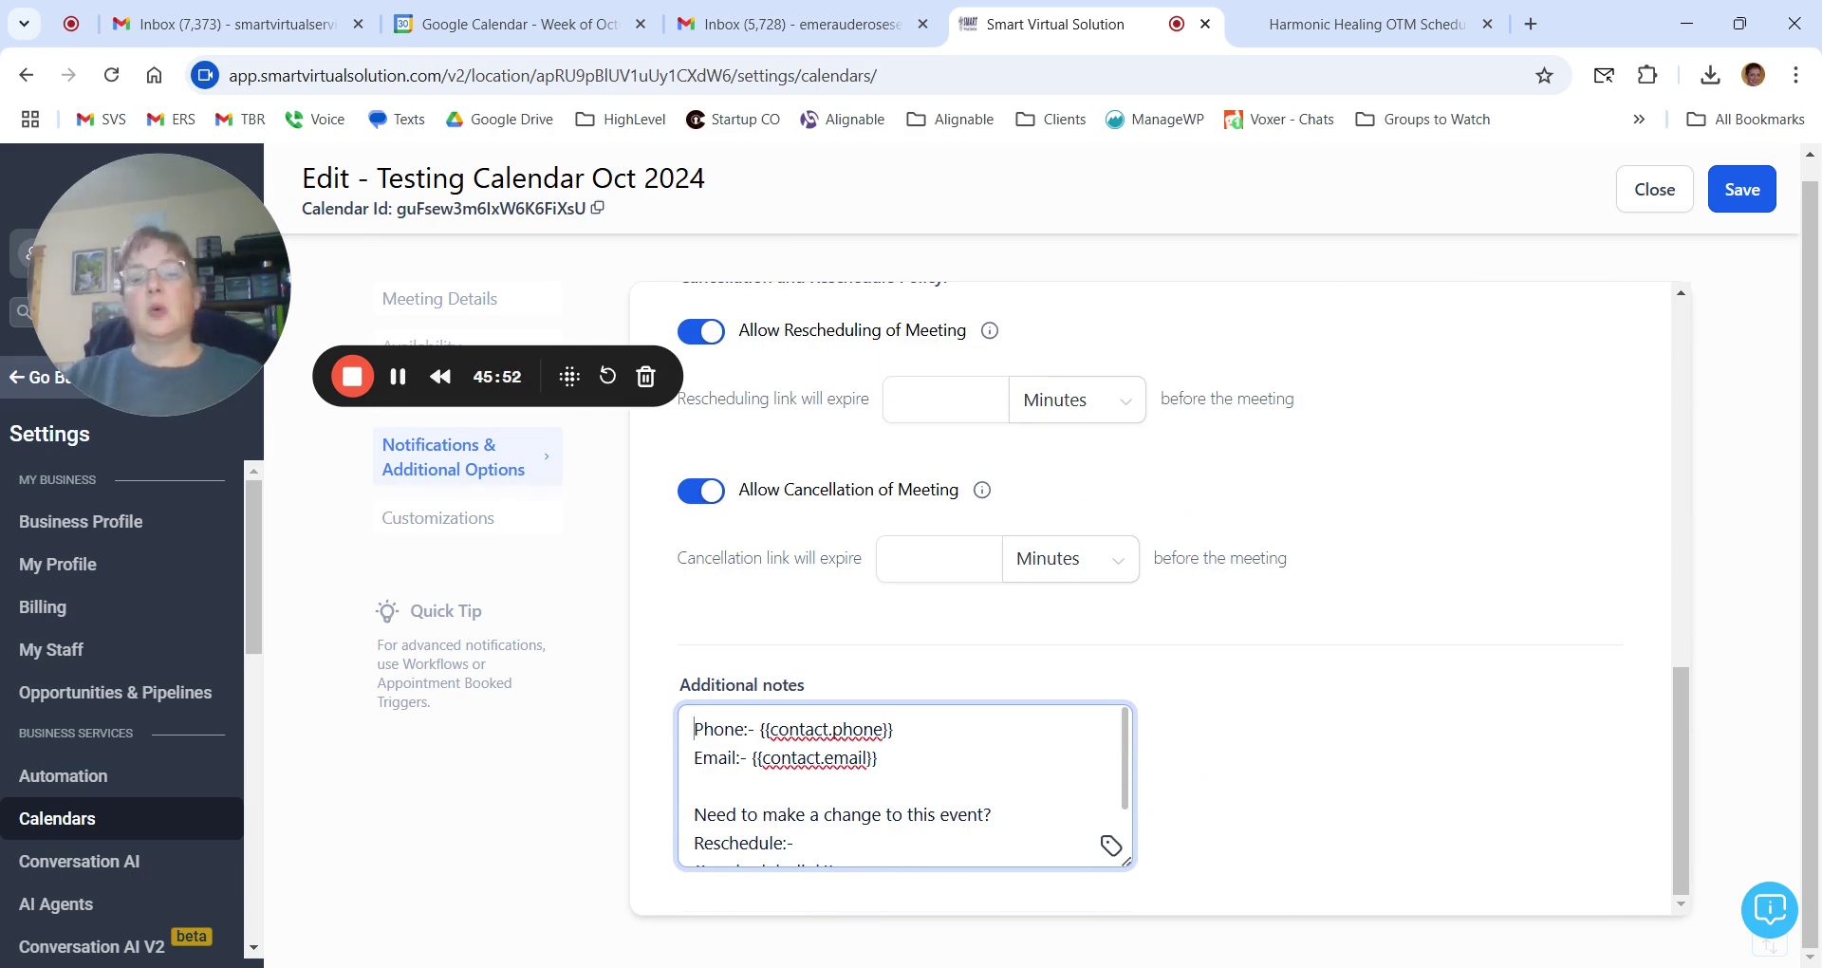
scroll(906, 816, down, 2)
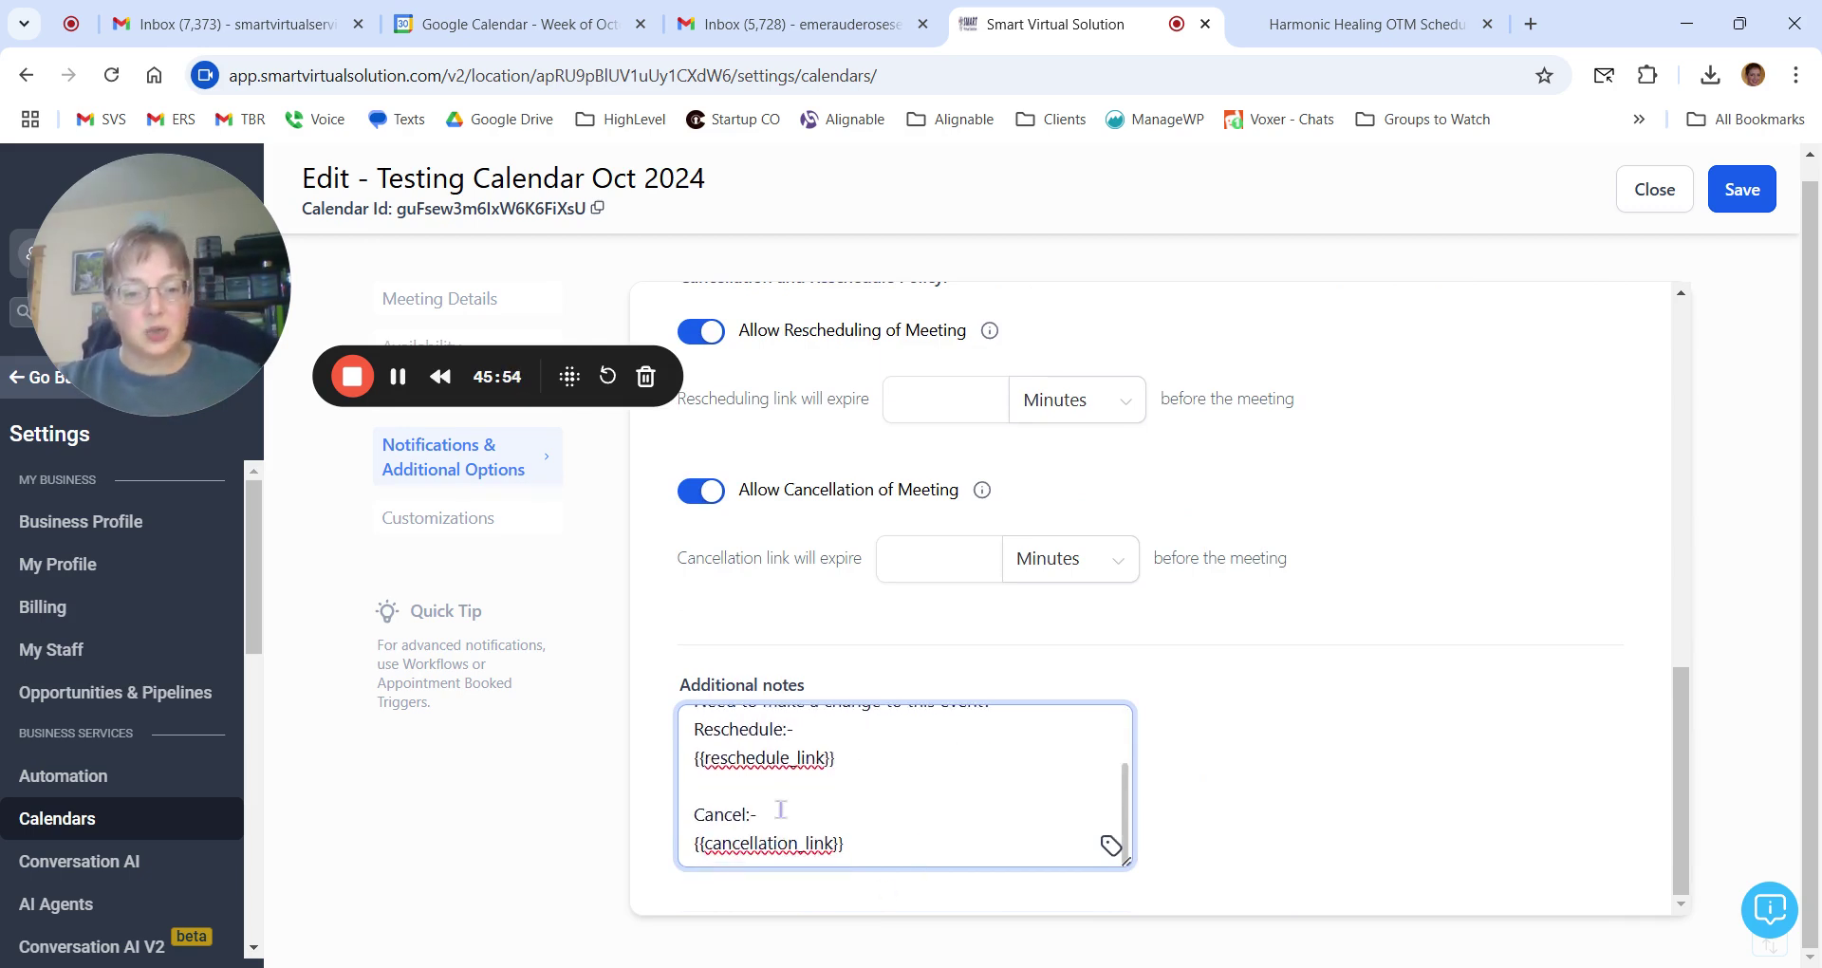
scroll(834, 764, up, 2)
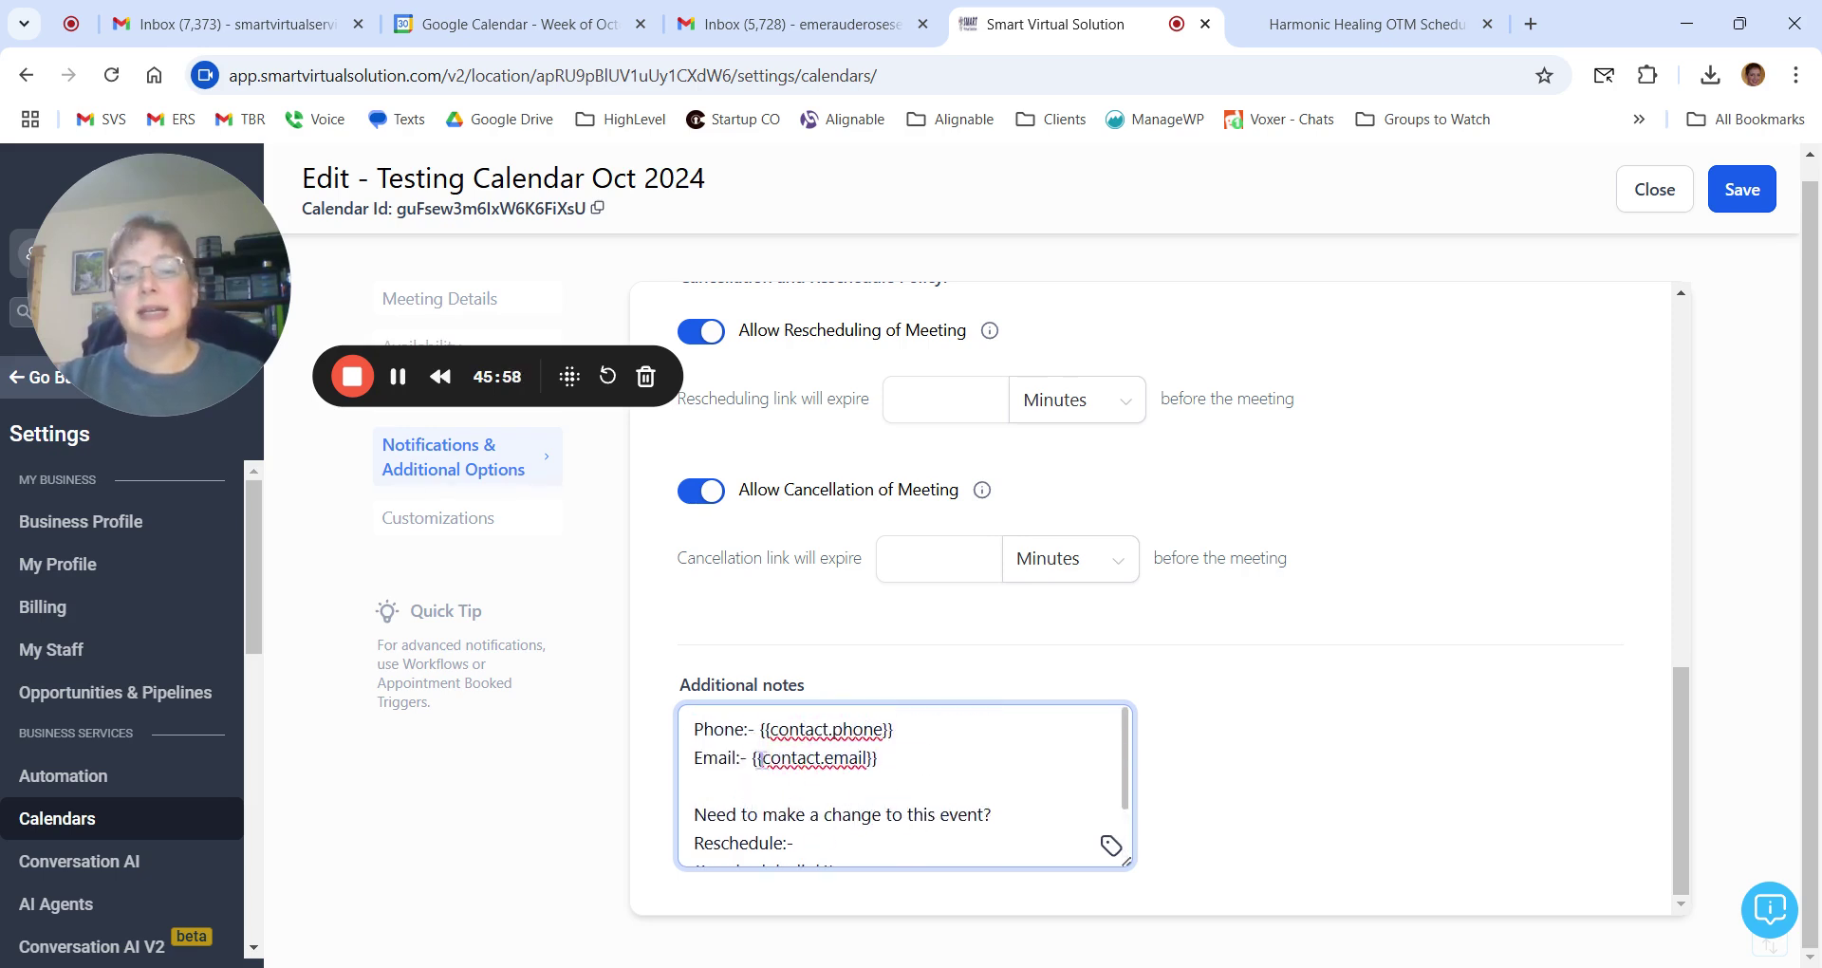
Check the Phone and Email lines in the notes, then save the calendar settings.
drag(698, 729, 943, 770)
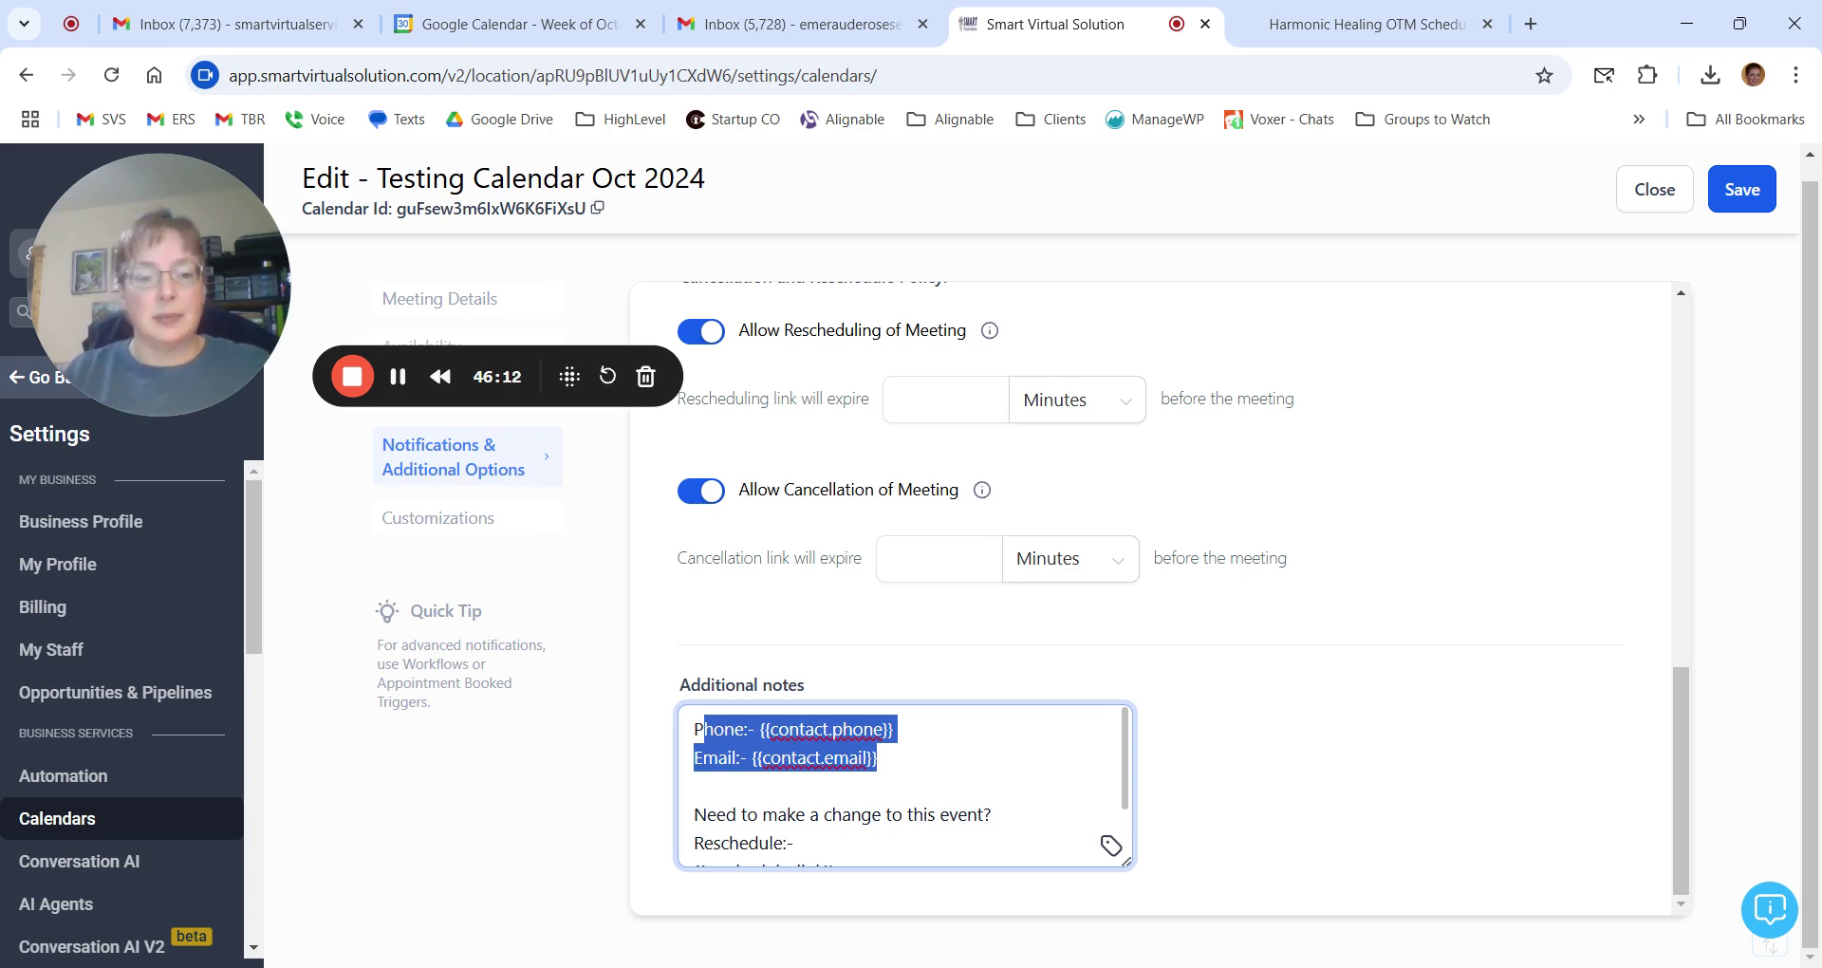
click(947, 769)
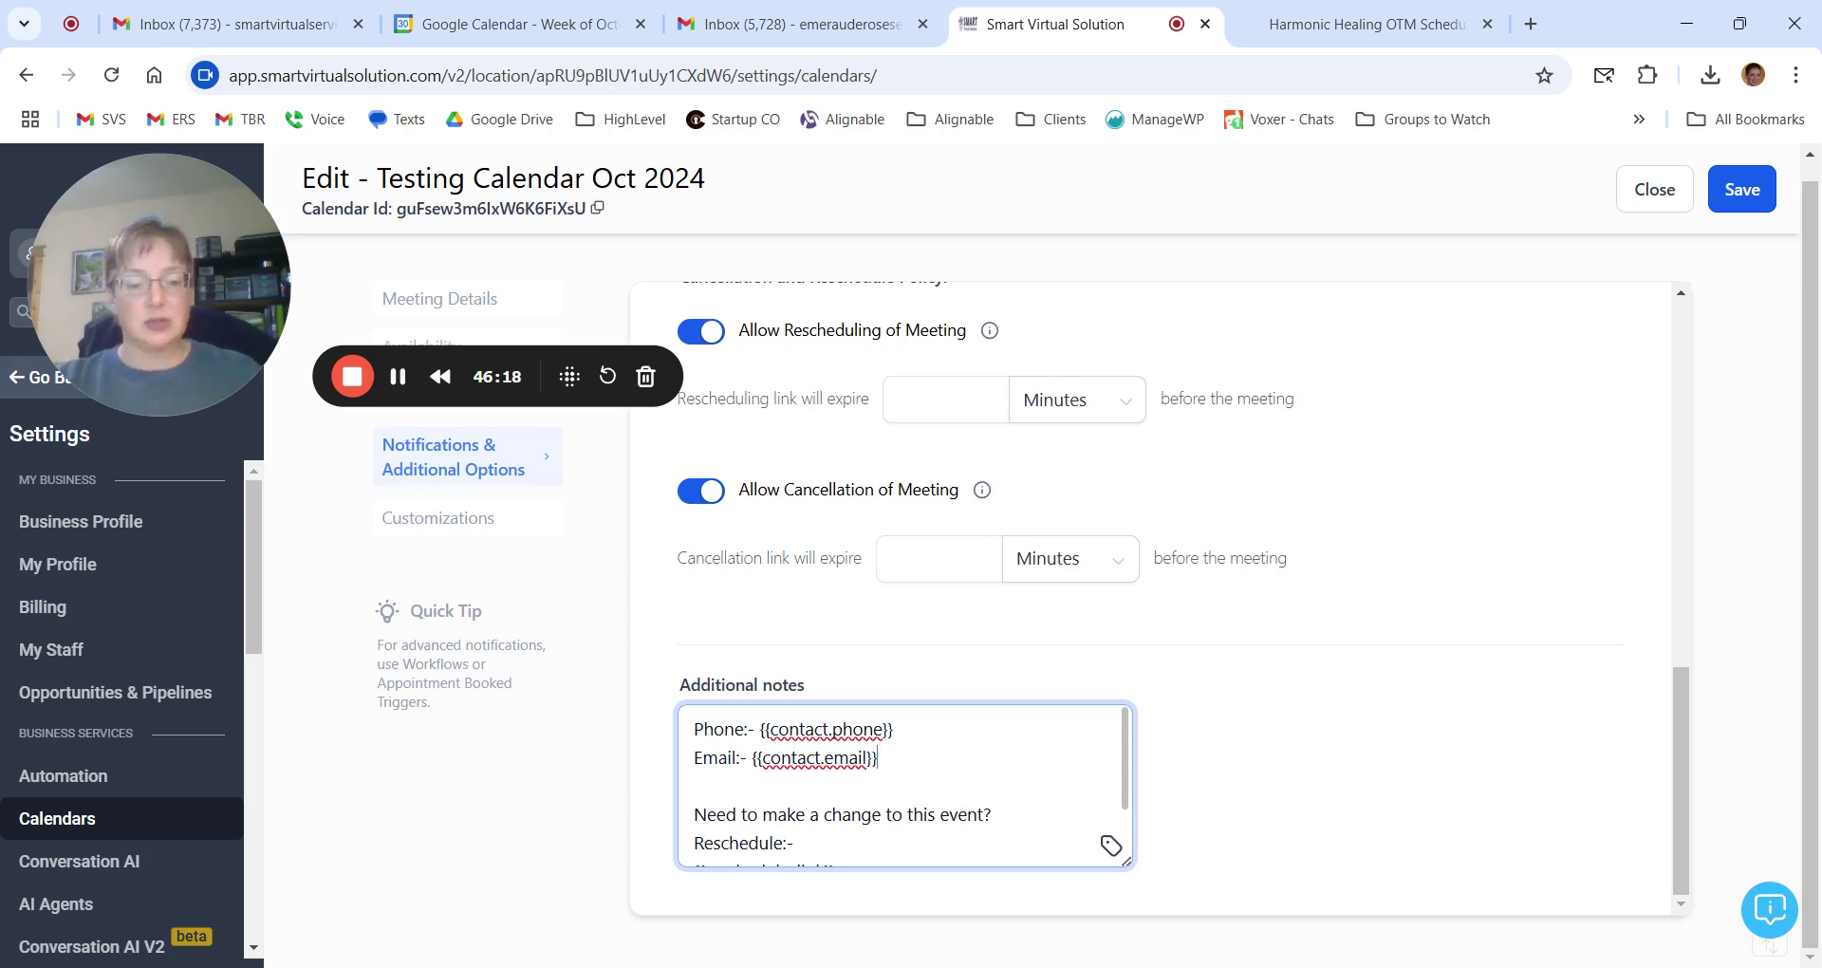
scroll(898, 772, down, 2)
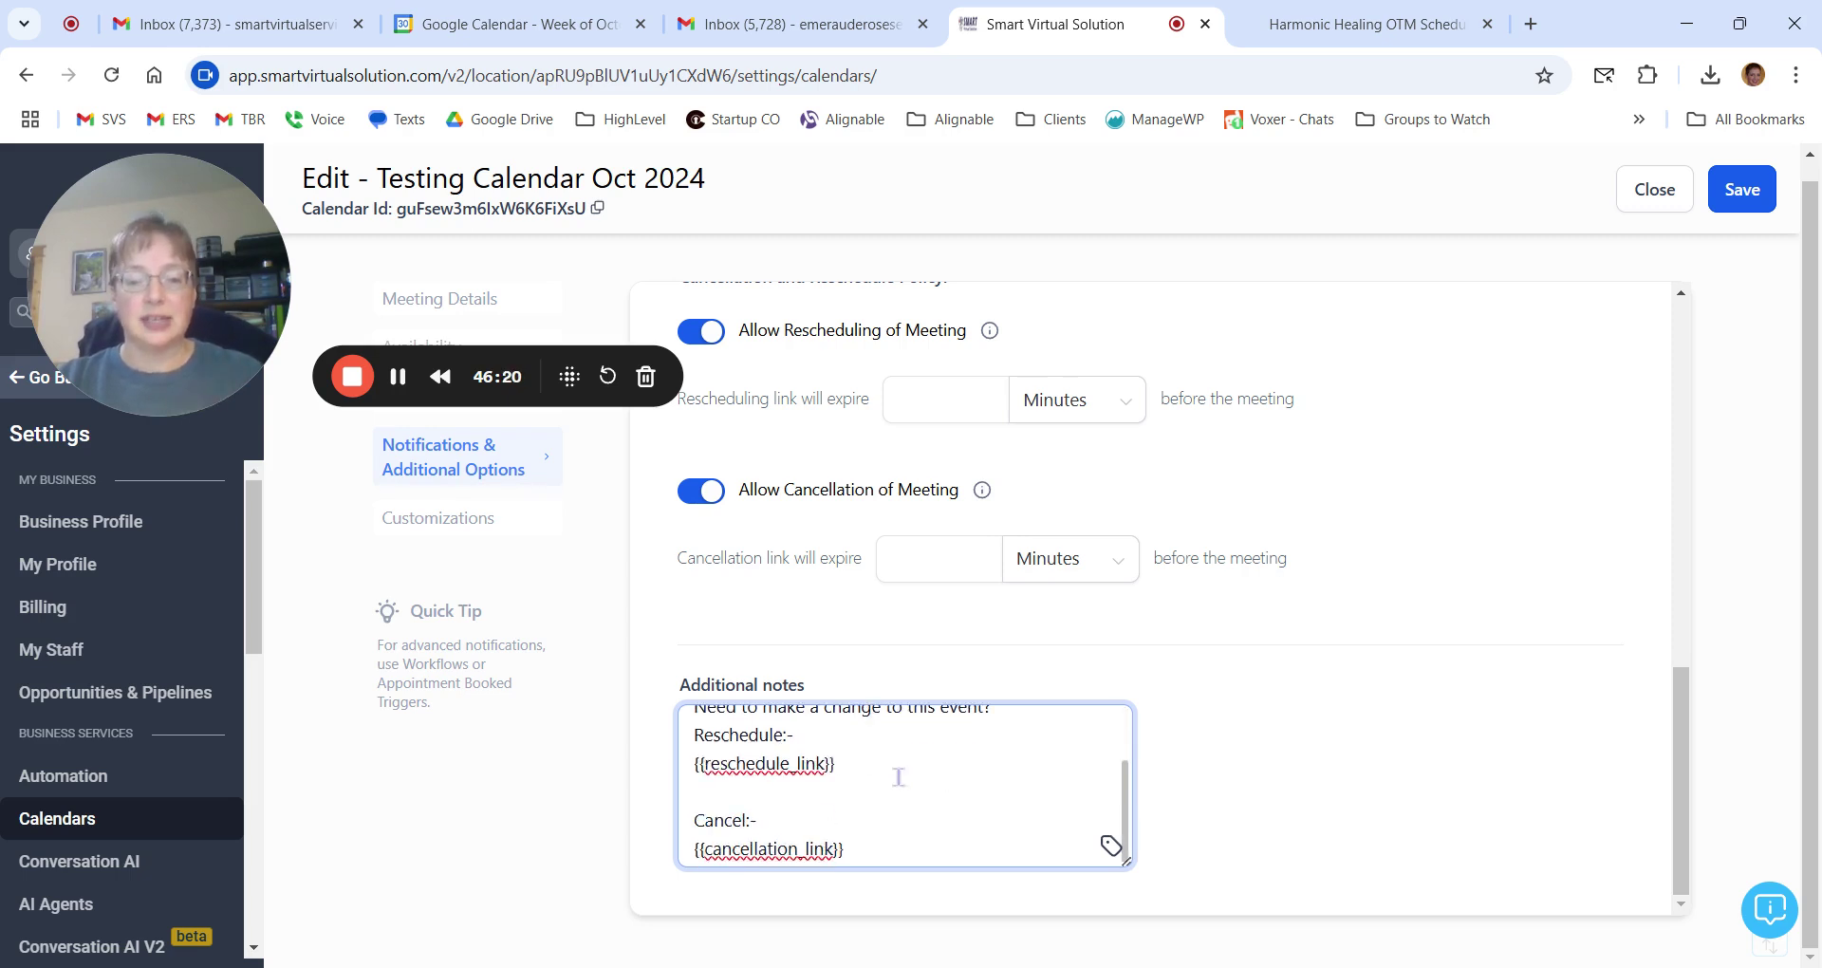
scroll(1041, 850, up, 2)
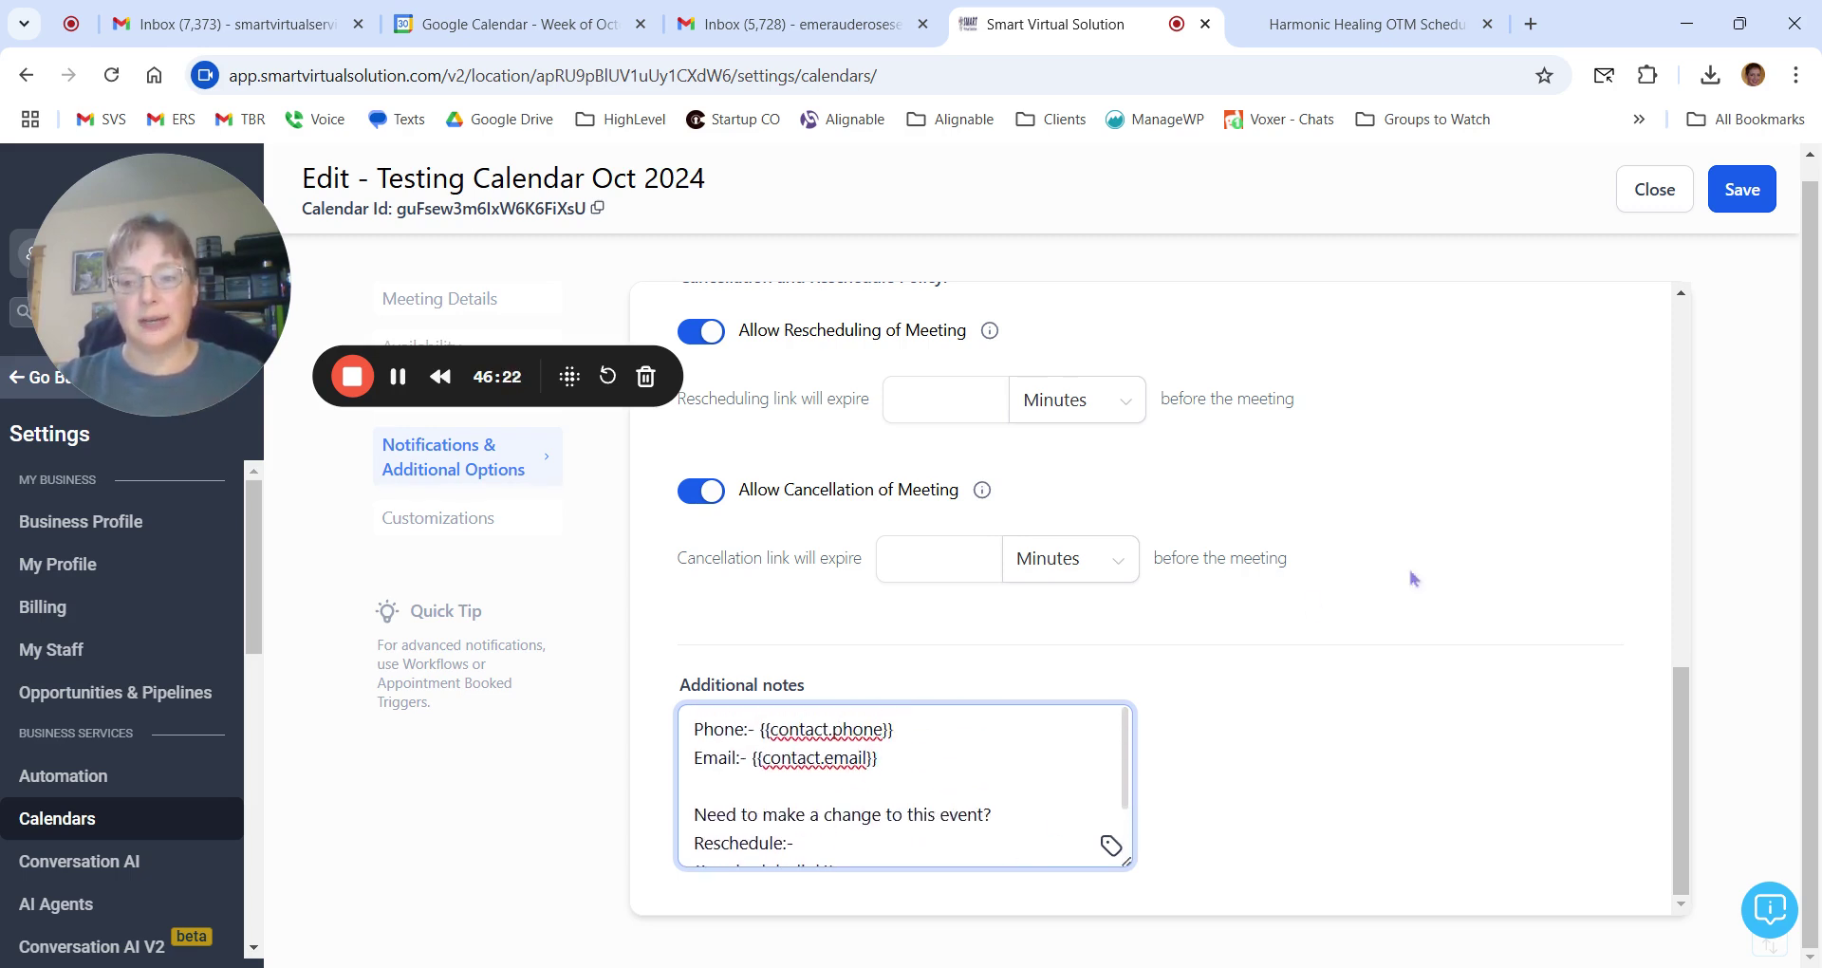
click(1724, 191)
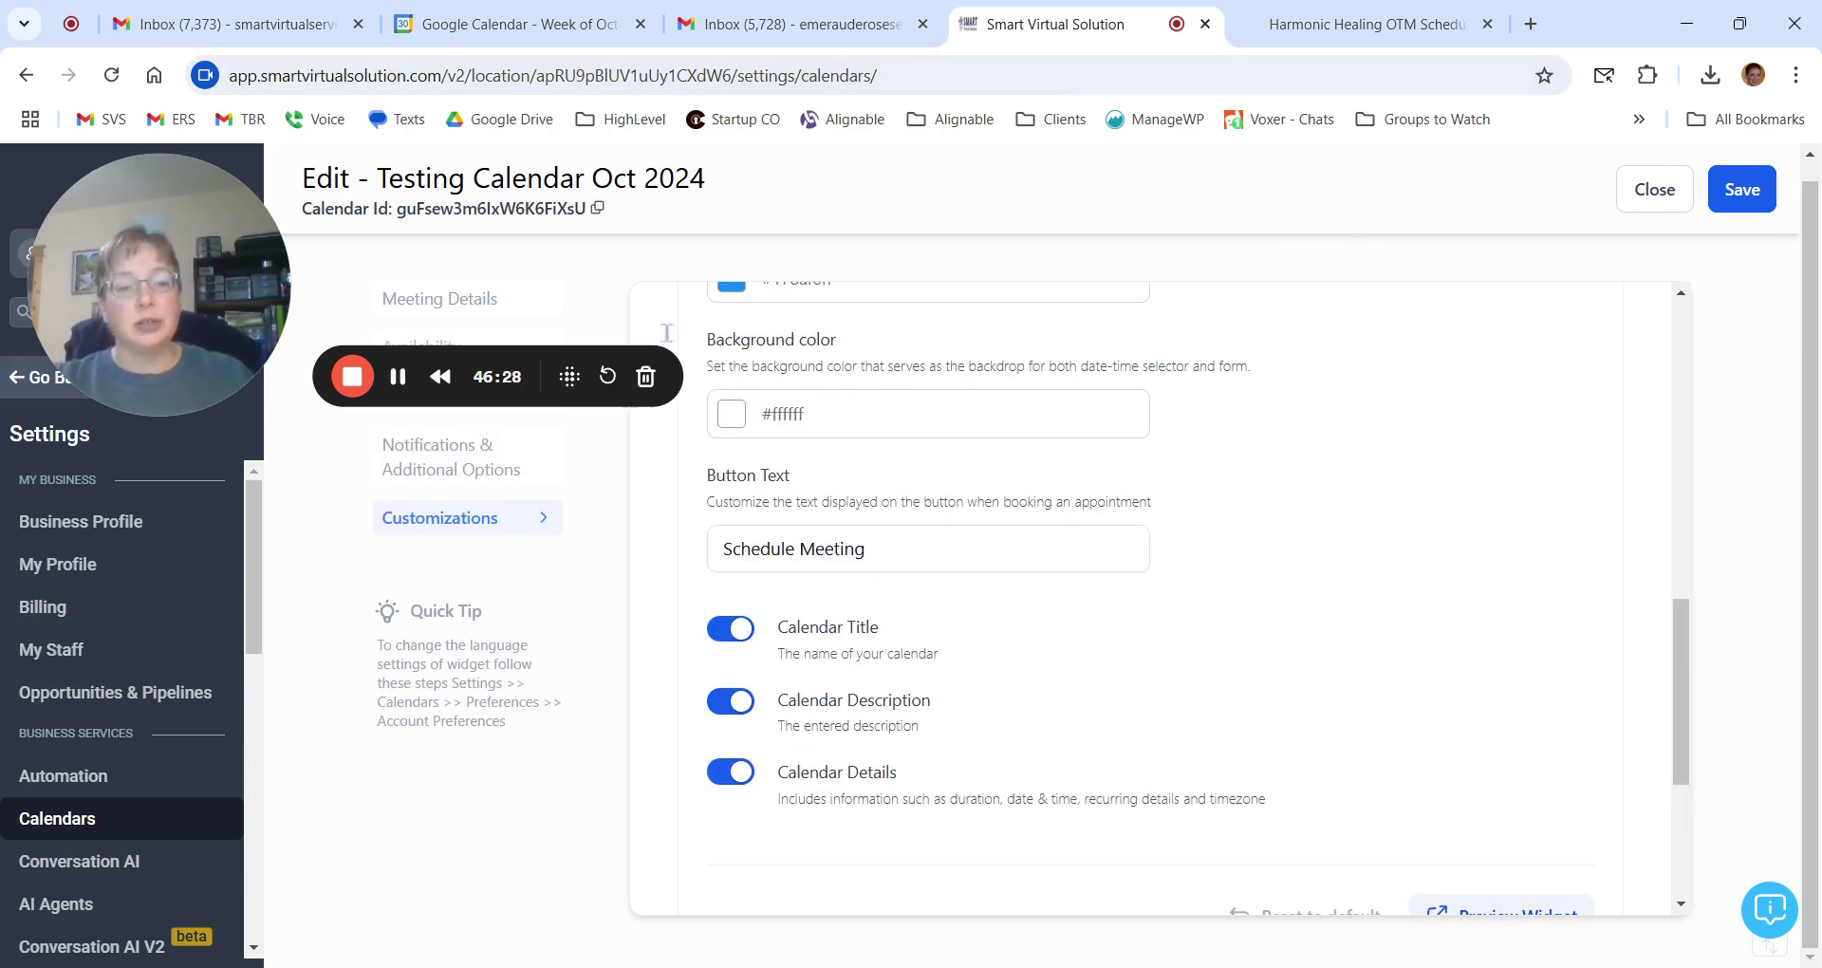
Scroll to the top of Customizations and bring up the Harmonic Healing OTM booking page.
drag(174, 290, 152, 840)
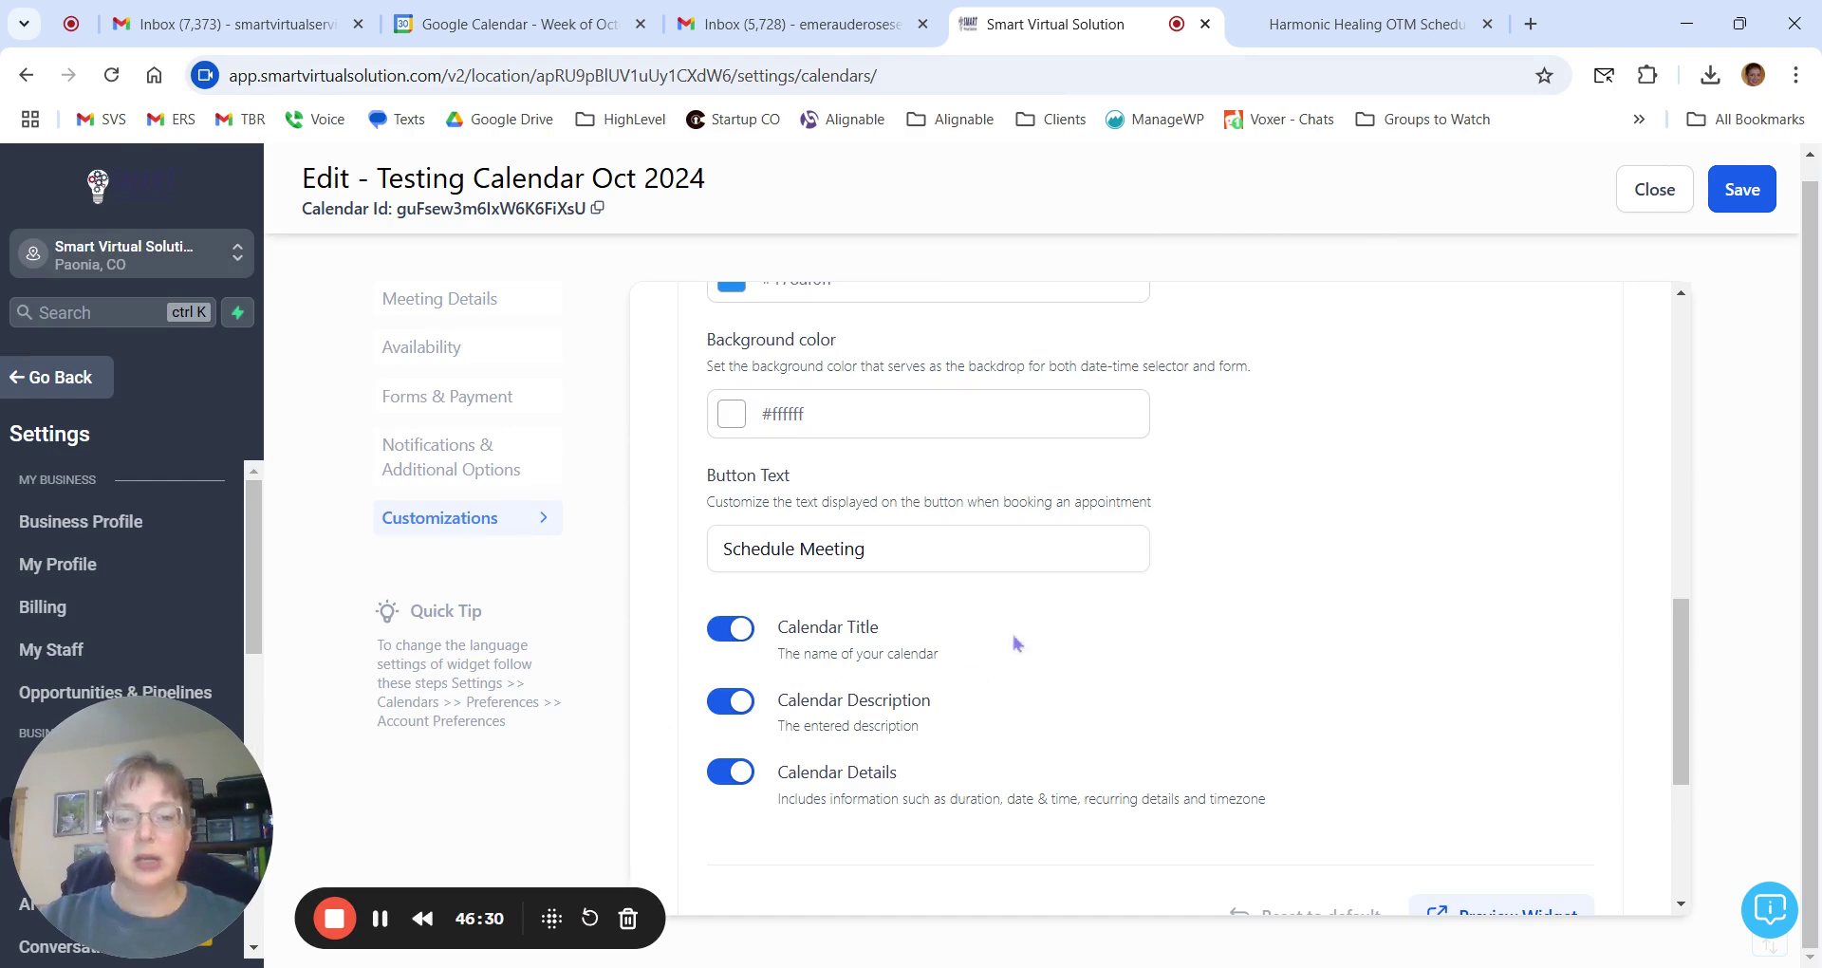
scroll(1072, 644, up, 5)
scroll(1513, 596, up, 3)
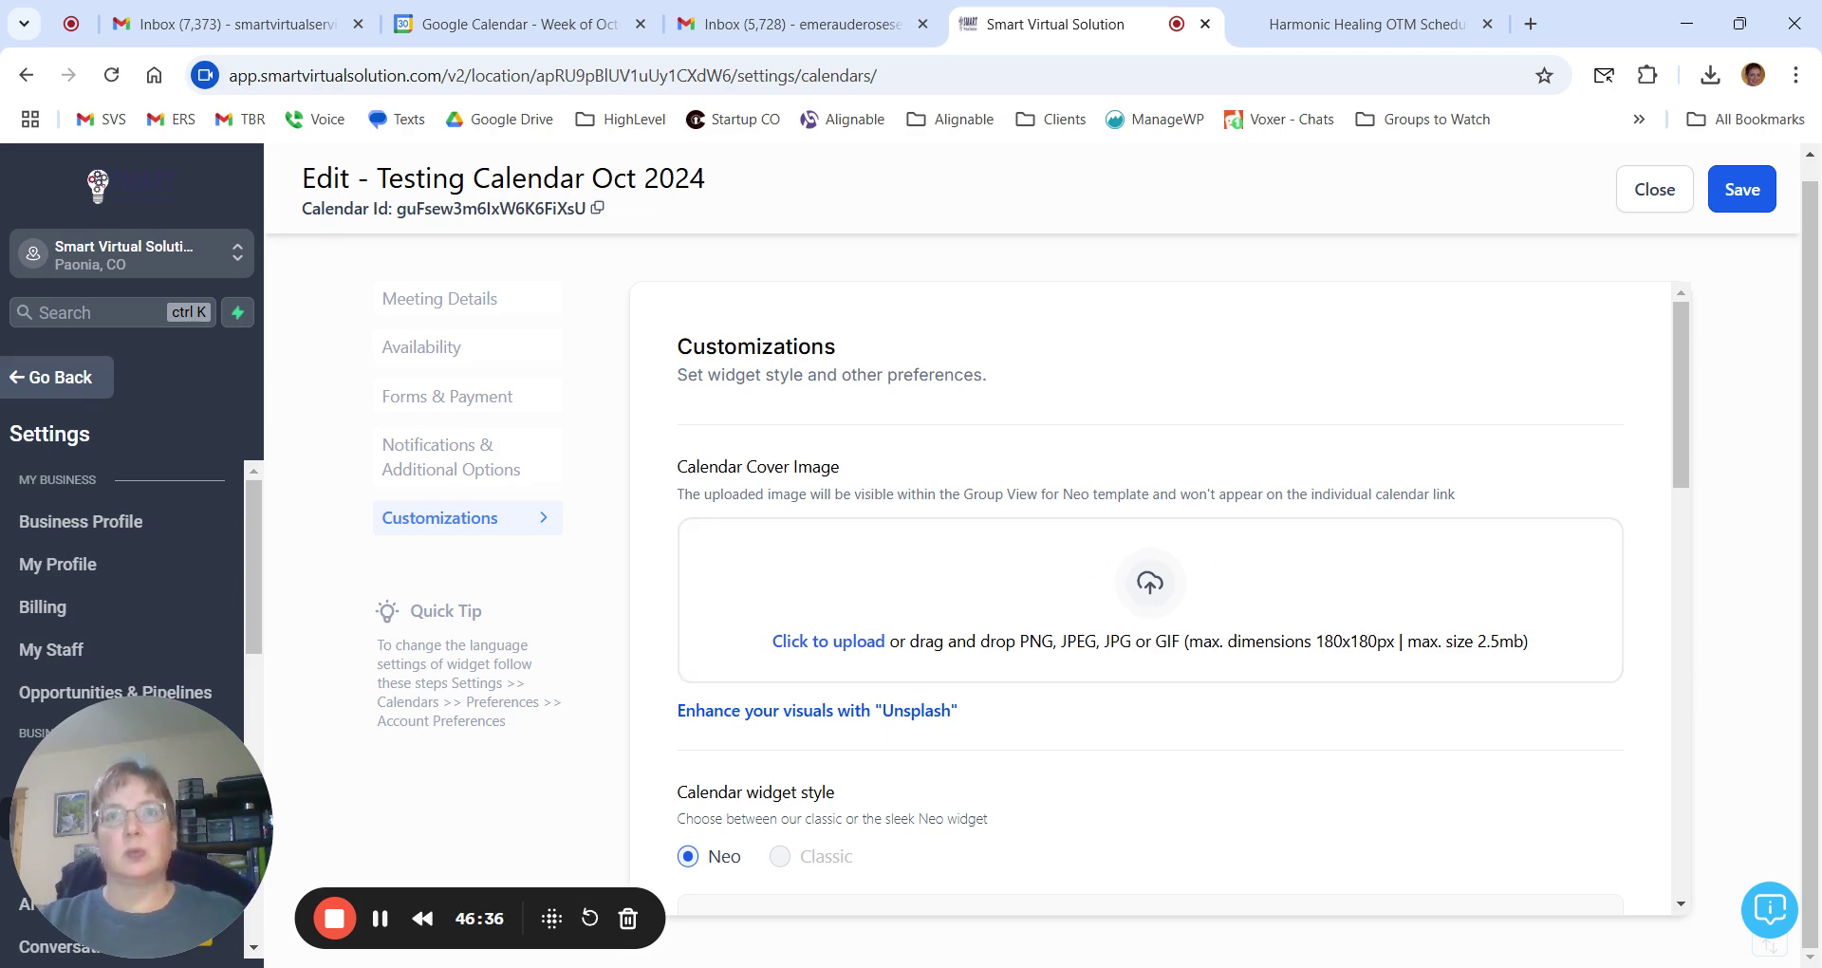
click(1368, 36)
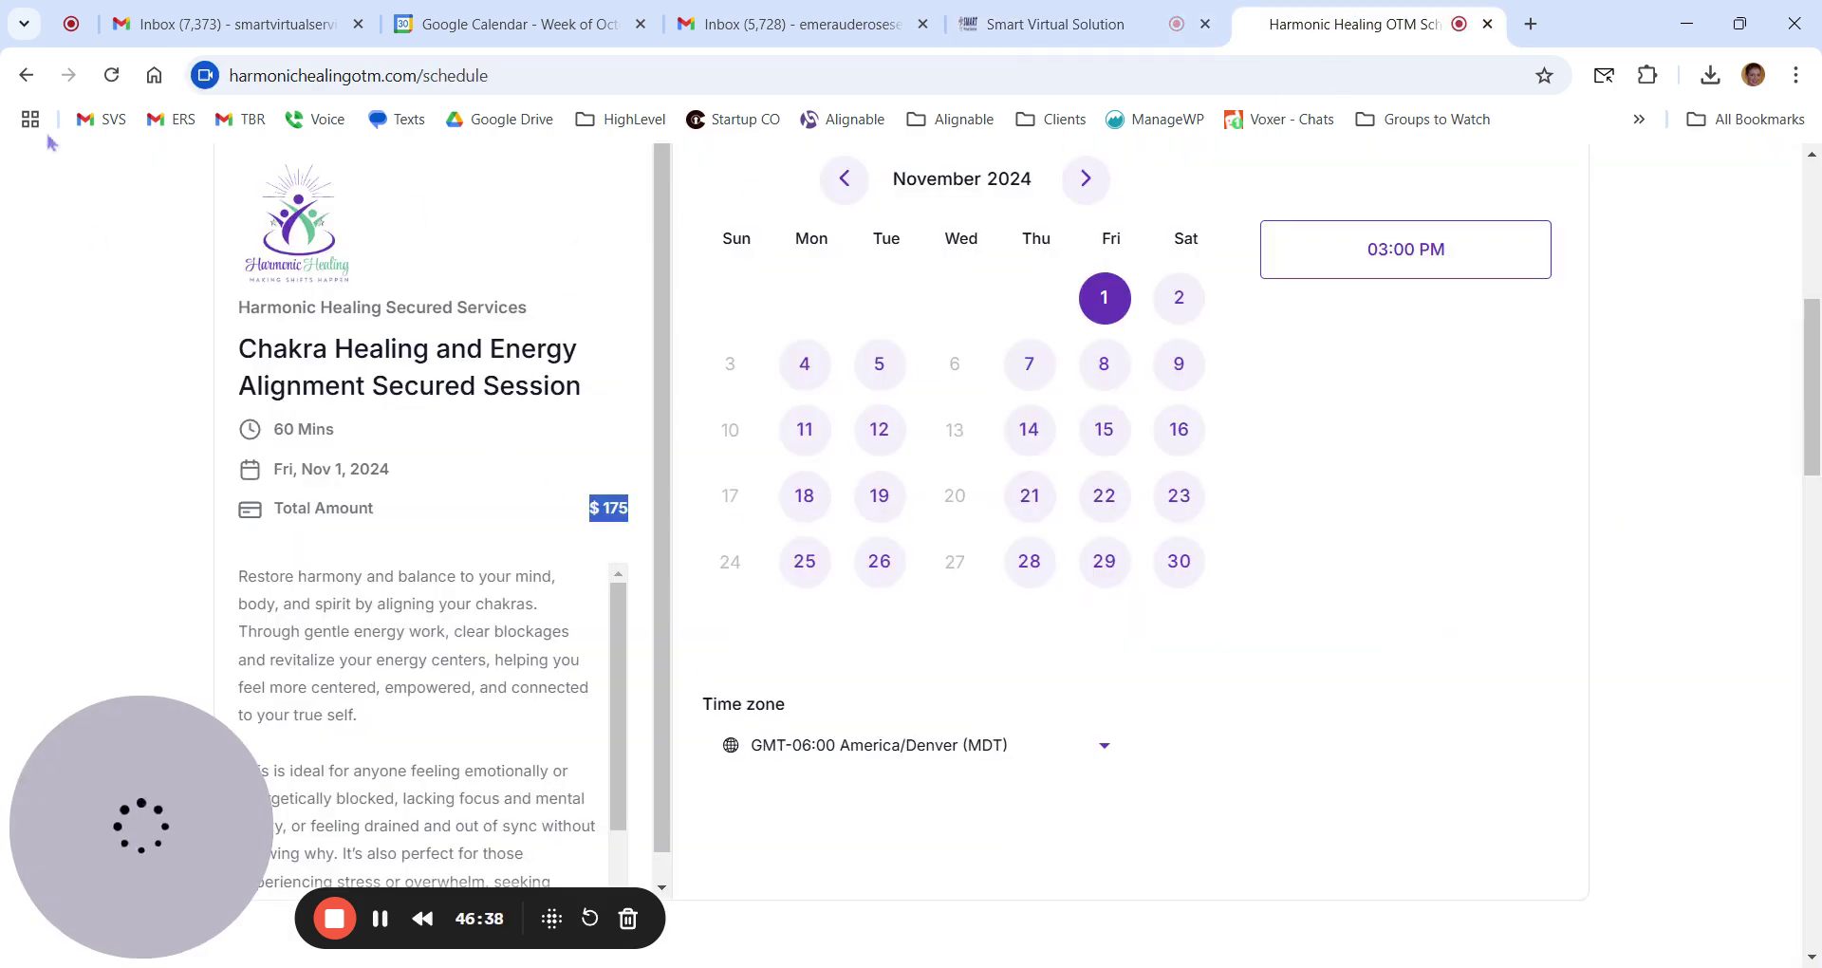
Go back to the Harmonic Healing home page and scroll through it.
click(23, 79)
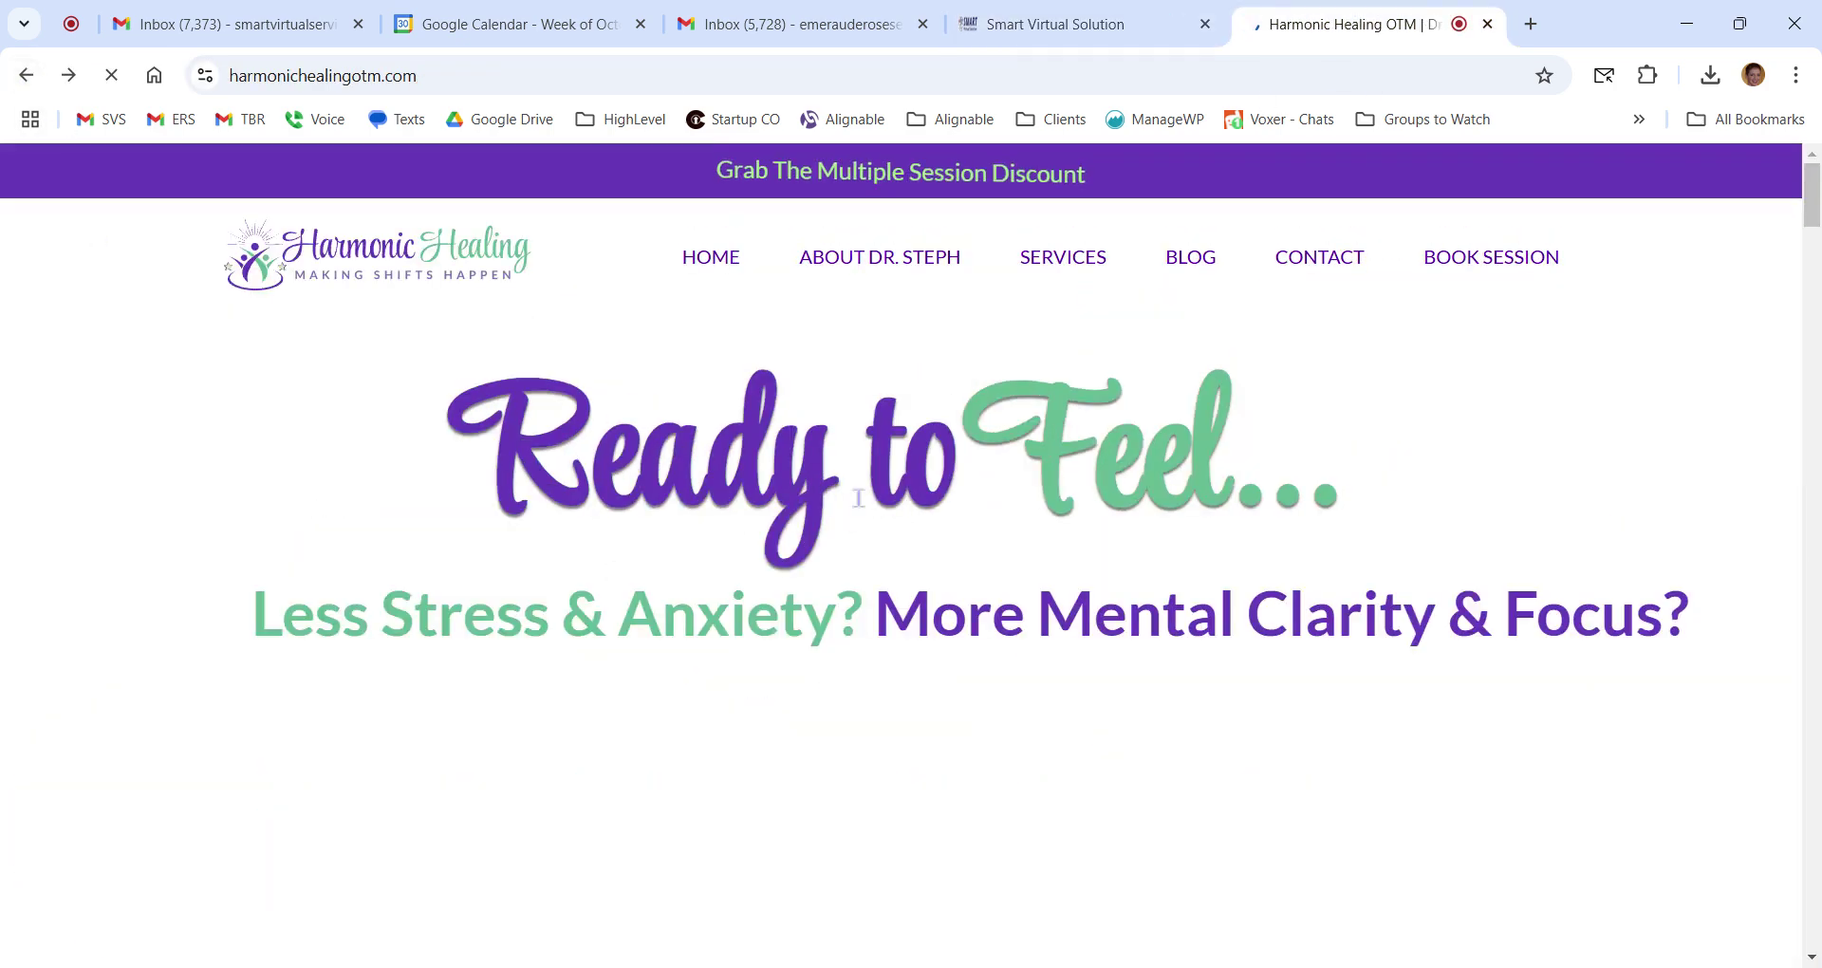
scroll(909, 493, down, 5)
scroll(909, 493, up, 5)
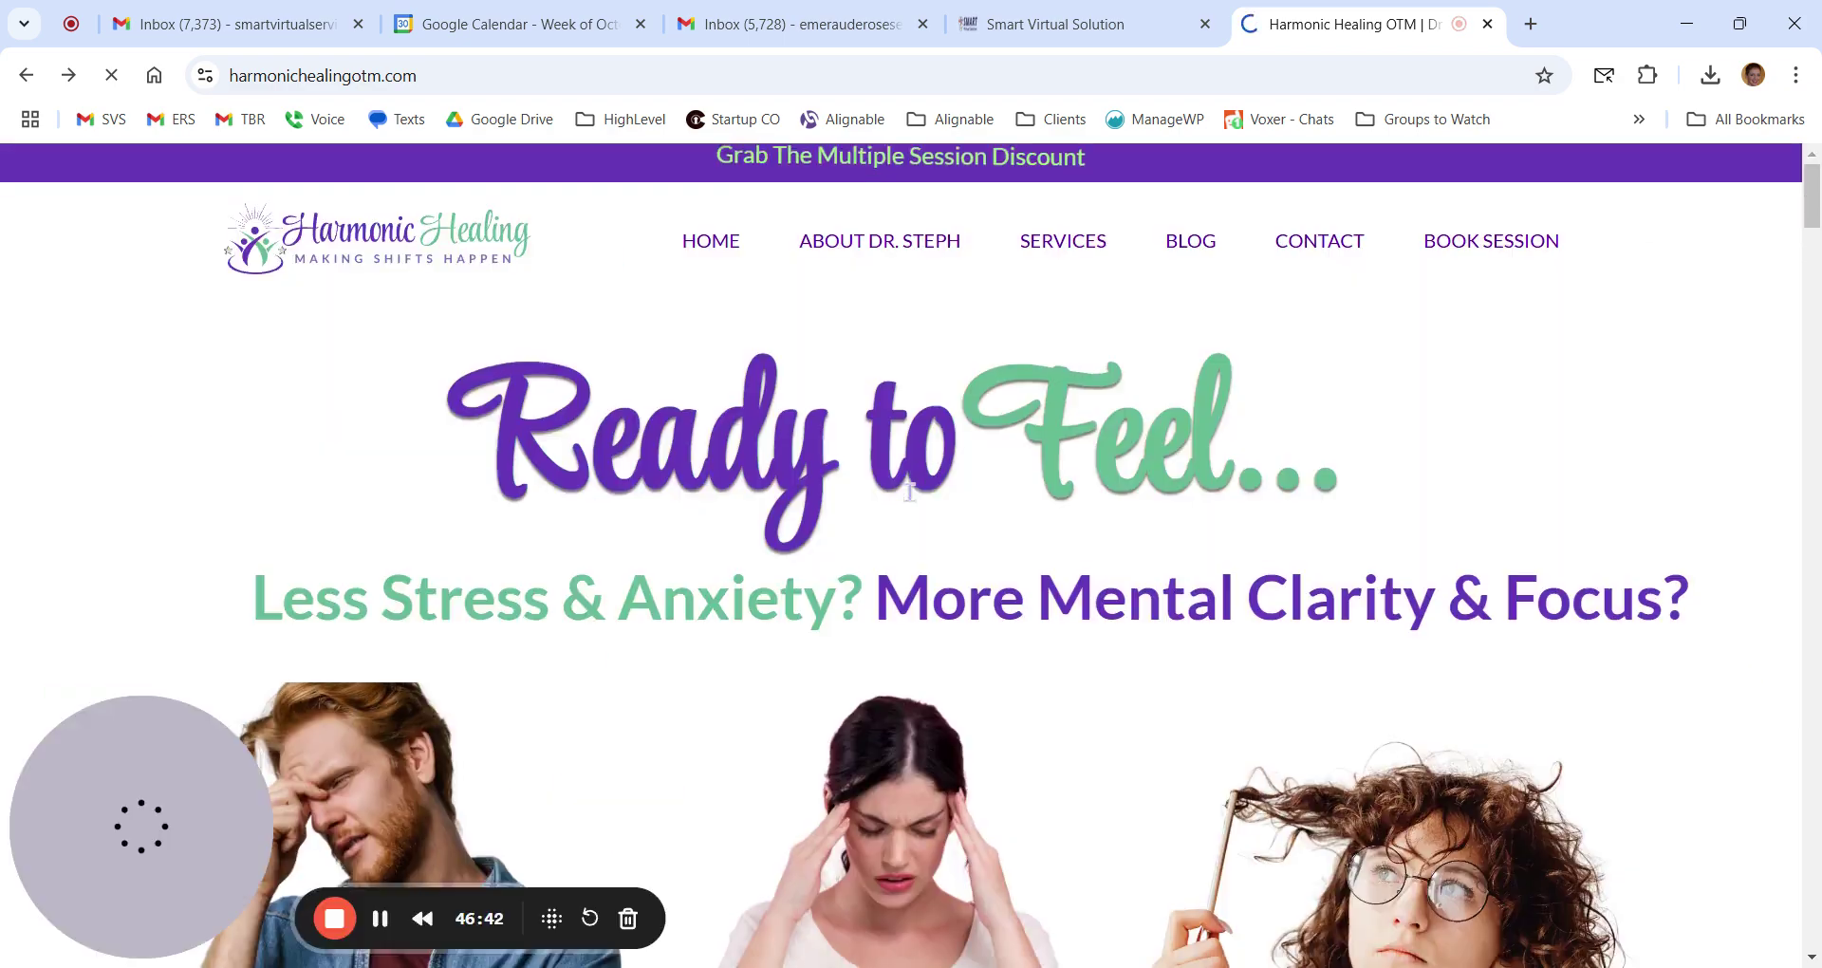
scroll(911, 502, down, 6)
scroll(911, 502, down, 7)
scroll(912, 502, up, 13)
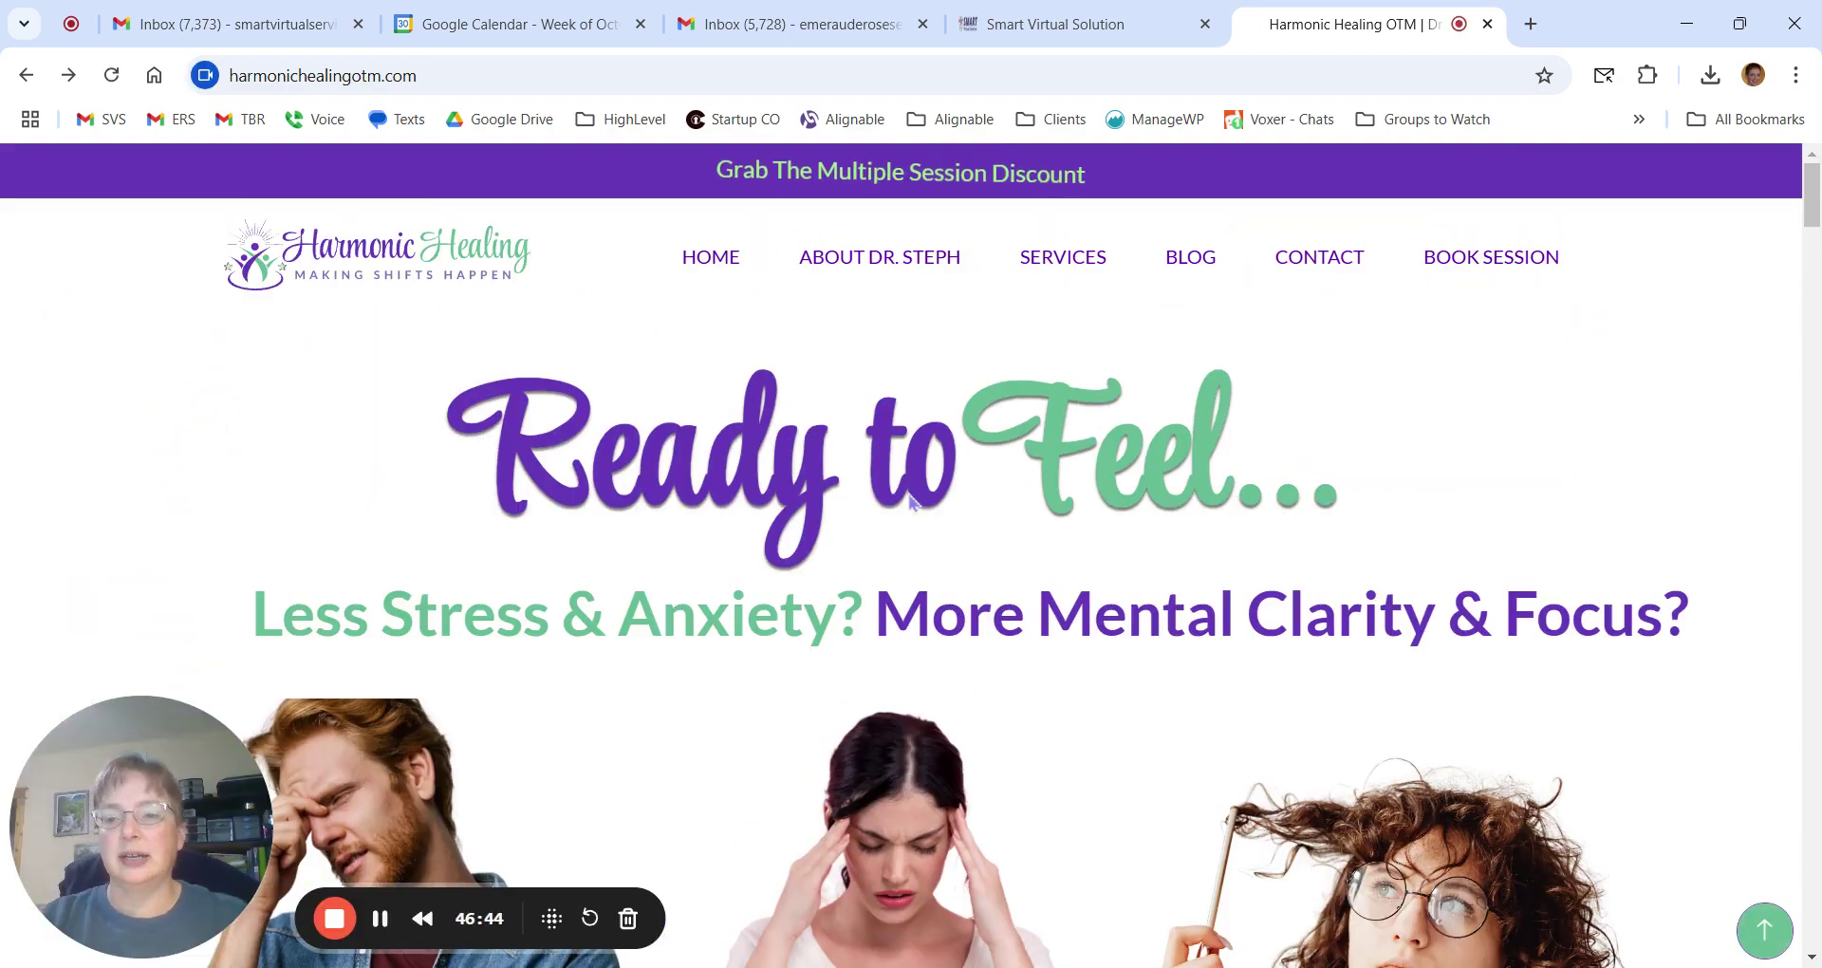
Open the Schedule Session page, review the session cards, and return to Smart Virtual Solution.
click(1467, 276)
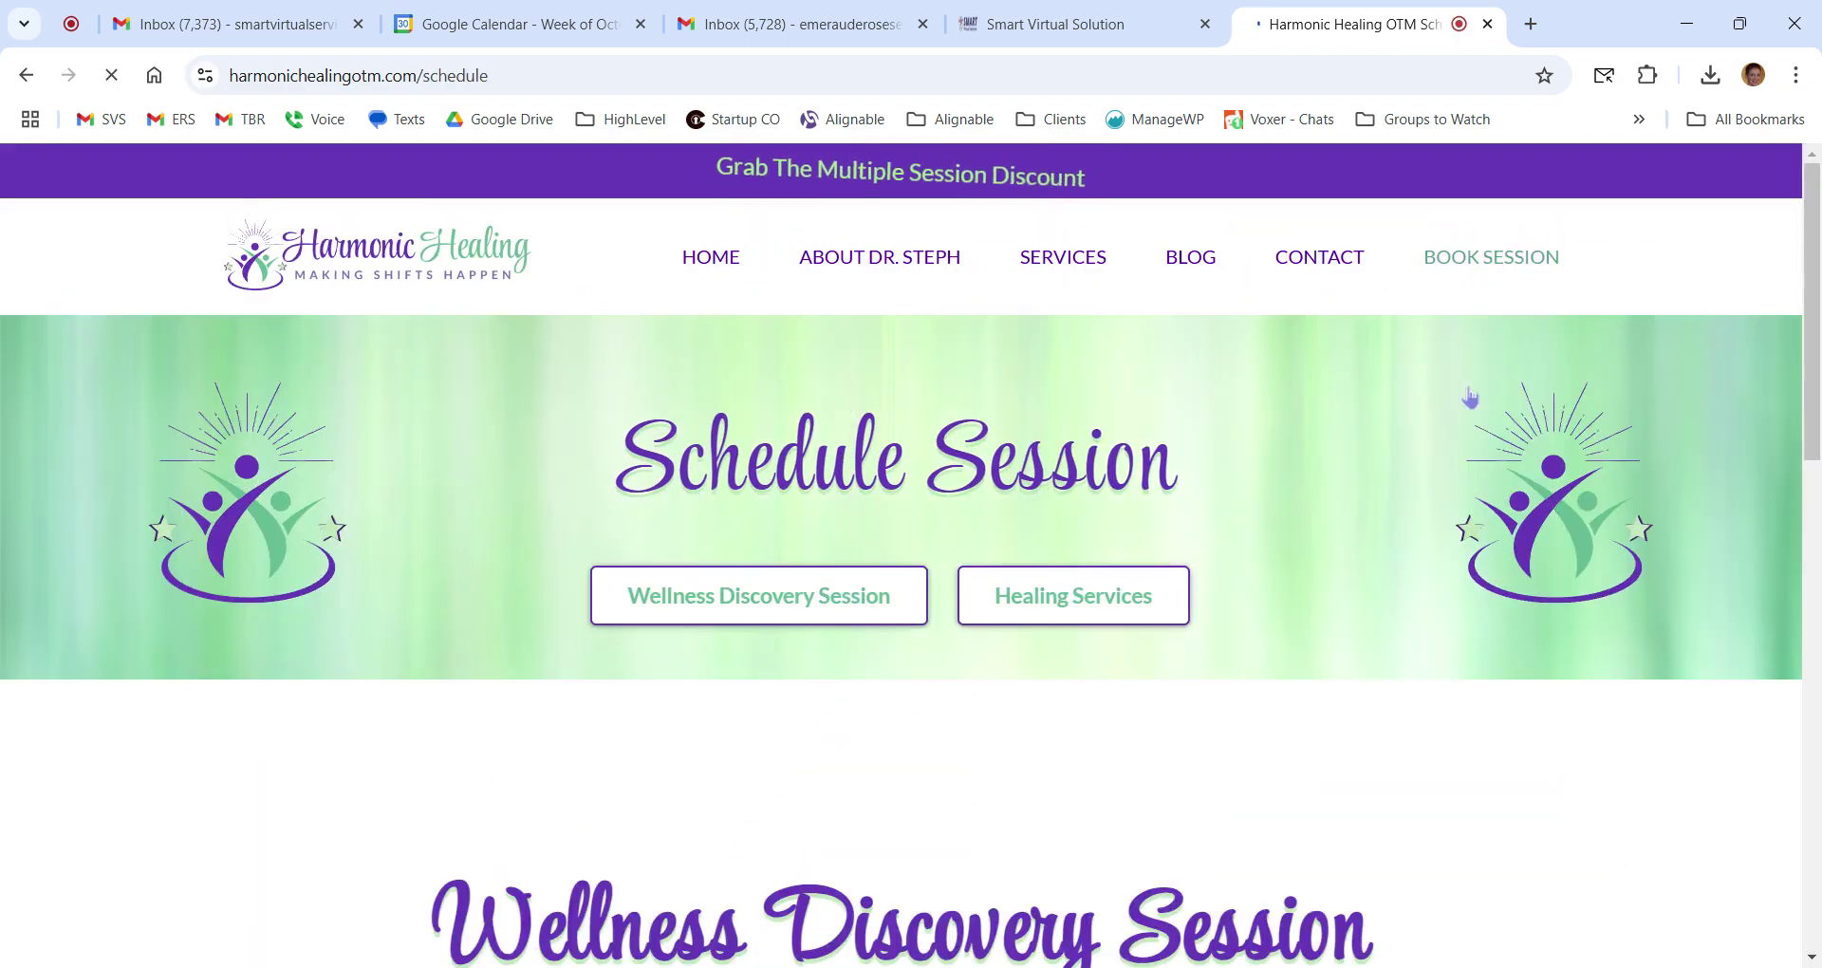
scroll(1472, 399, down, 6)
scroll(1473, 393, up, 4)
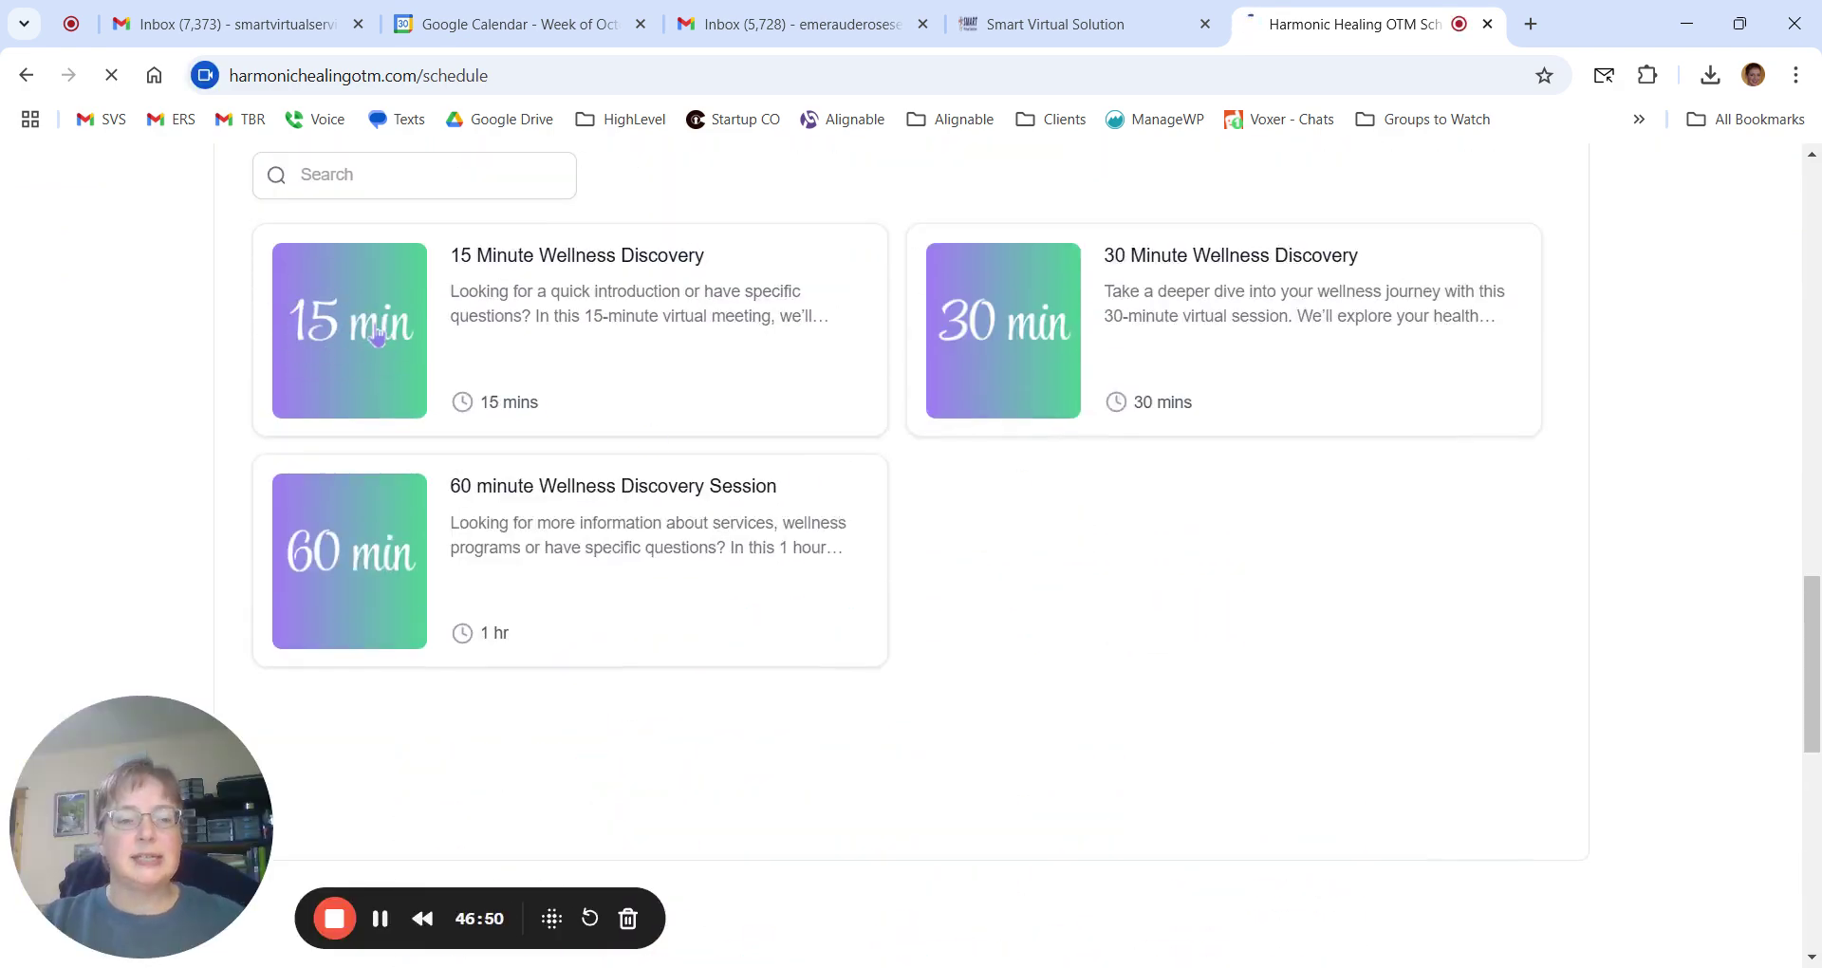
scroll(355, 352, up, 10)
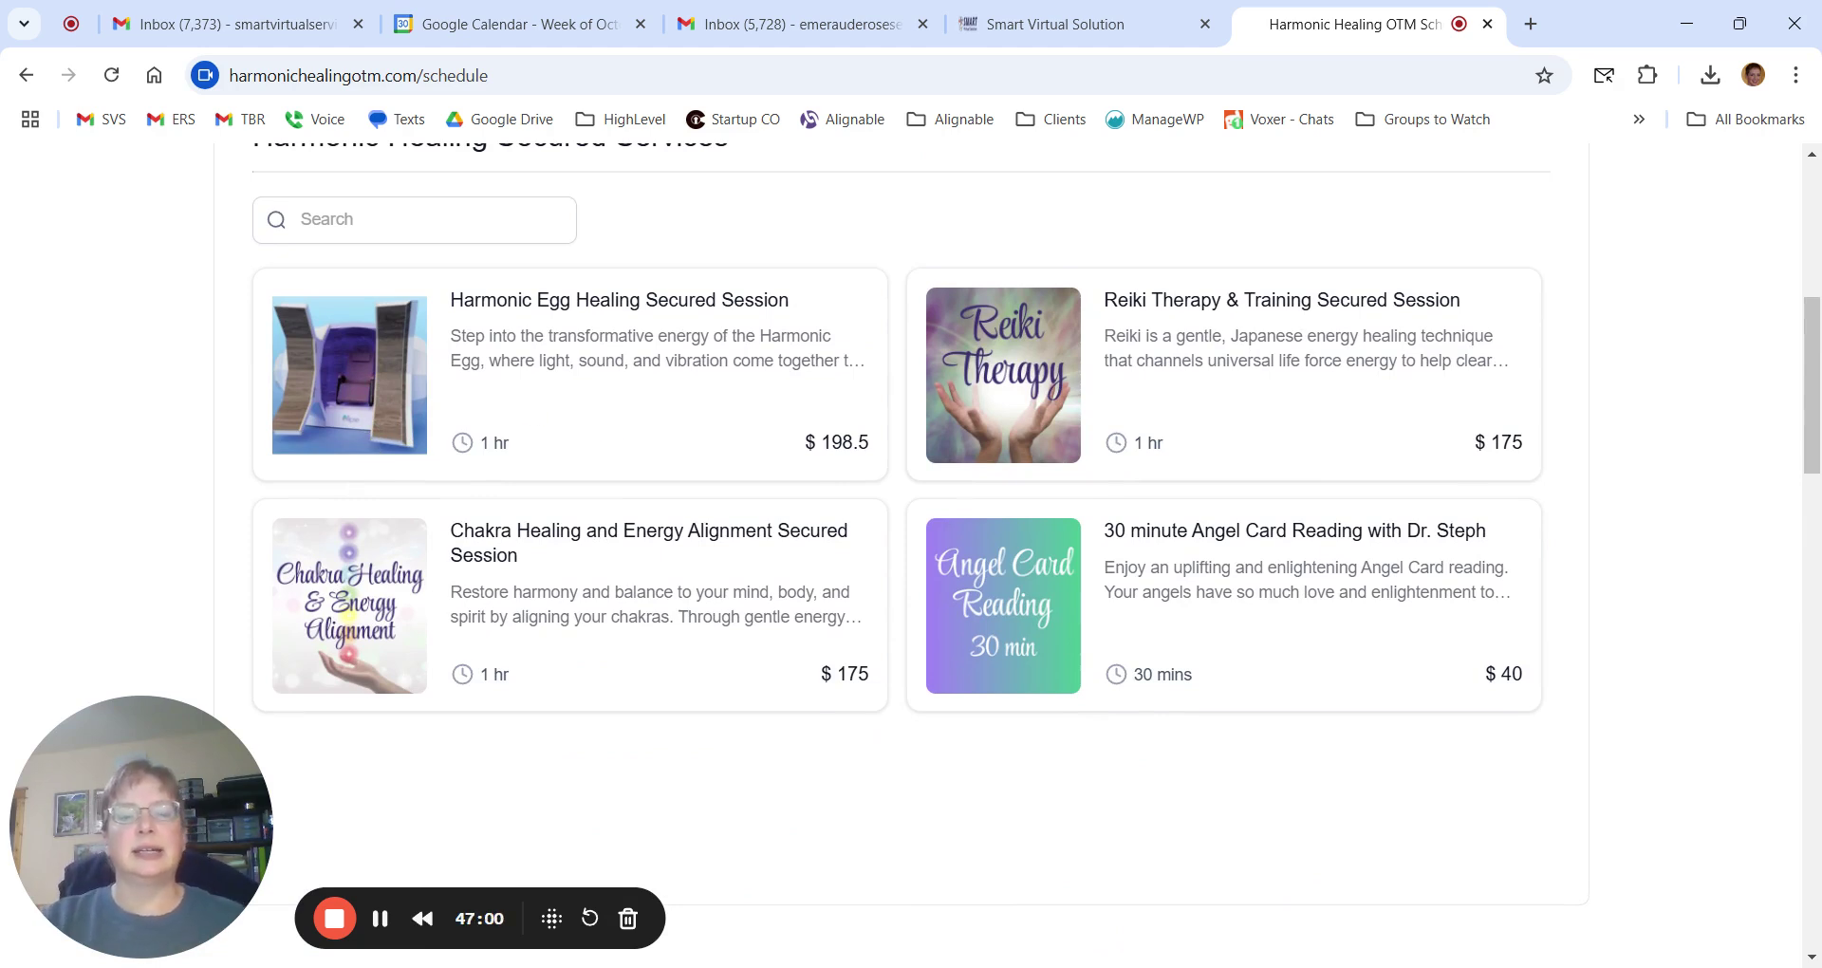
scroll(604, 418, down, 1)
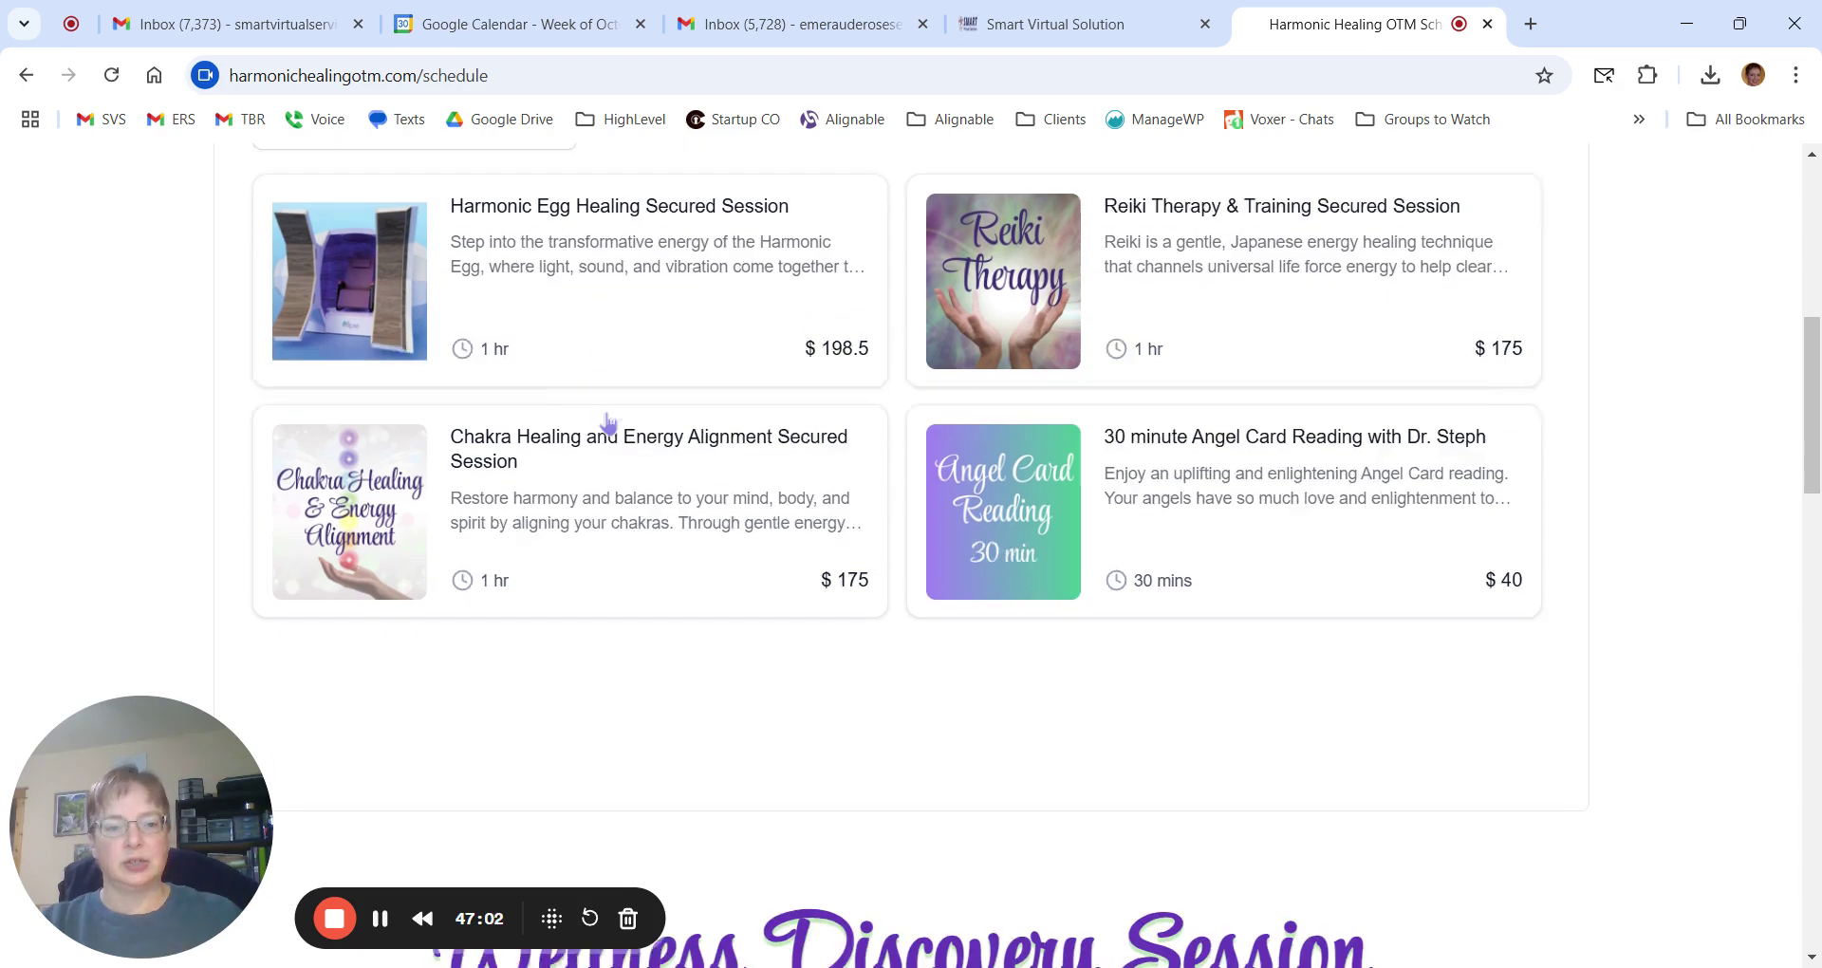
scroll(606, 419, up, 1)
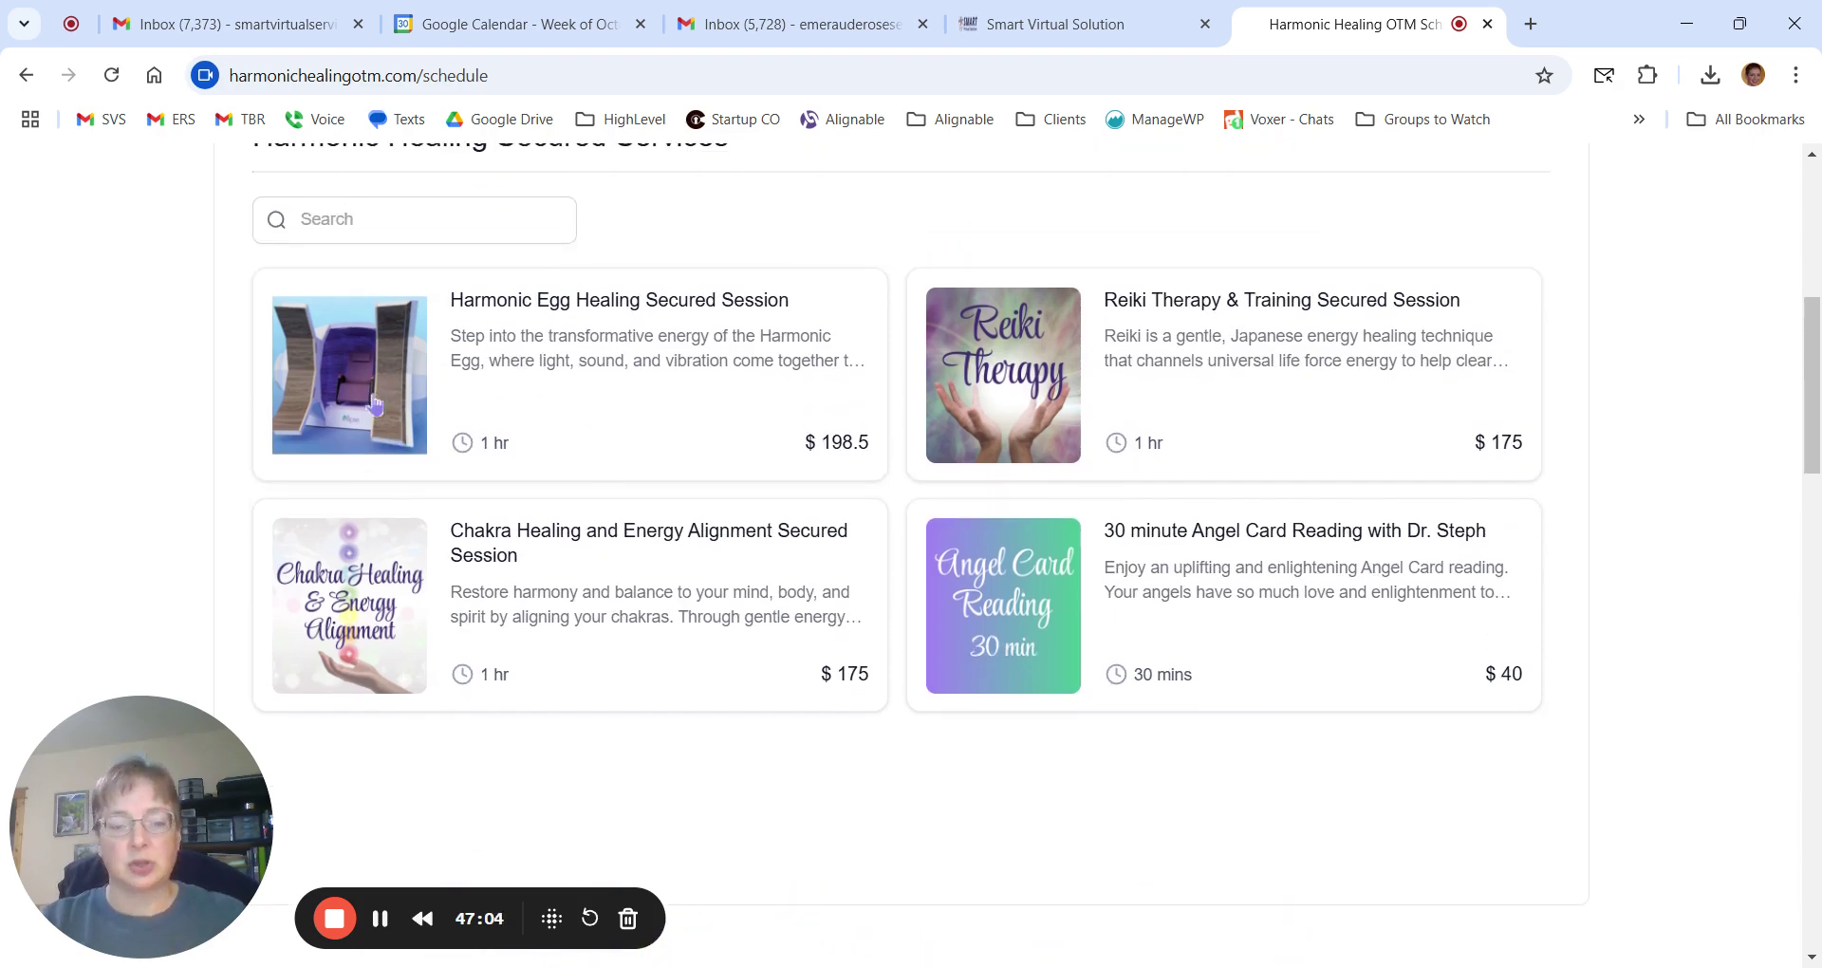
click(1068, 30)
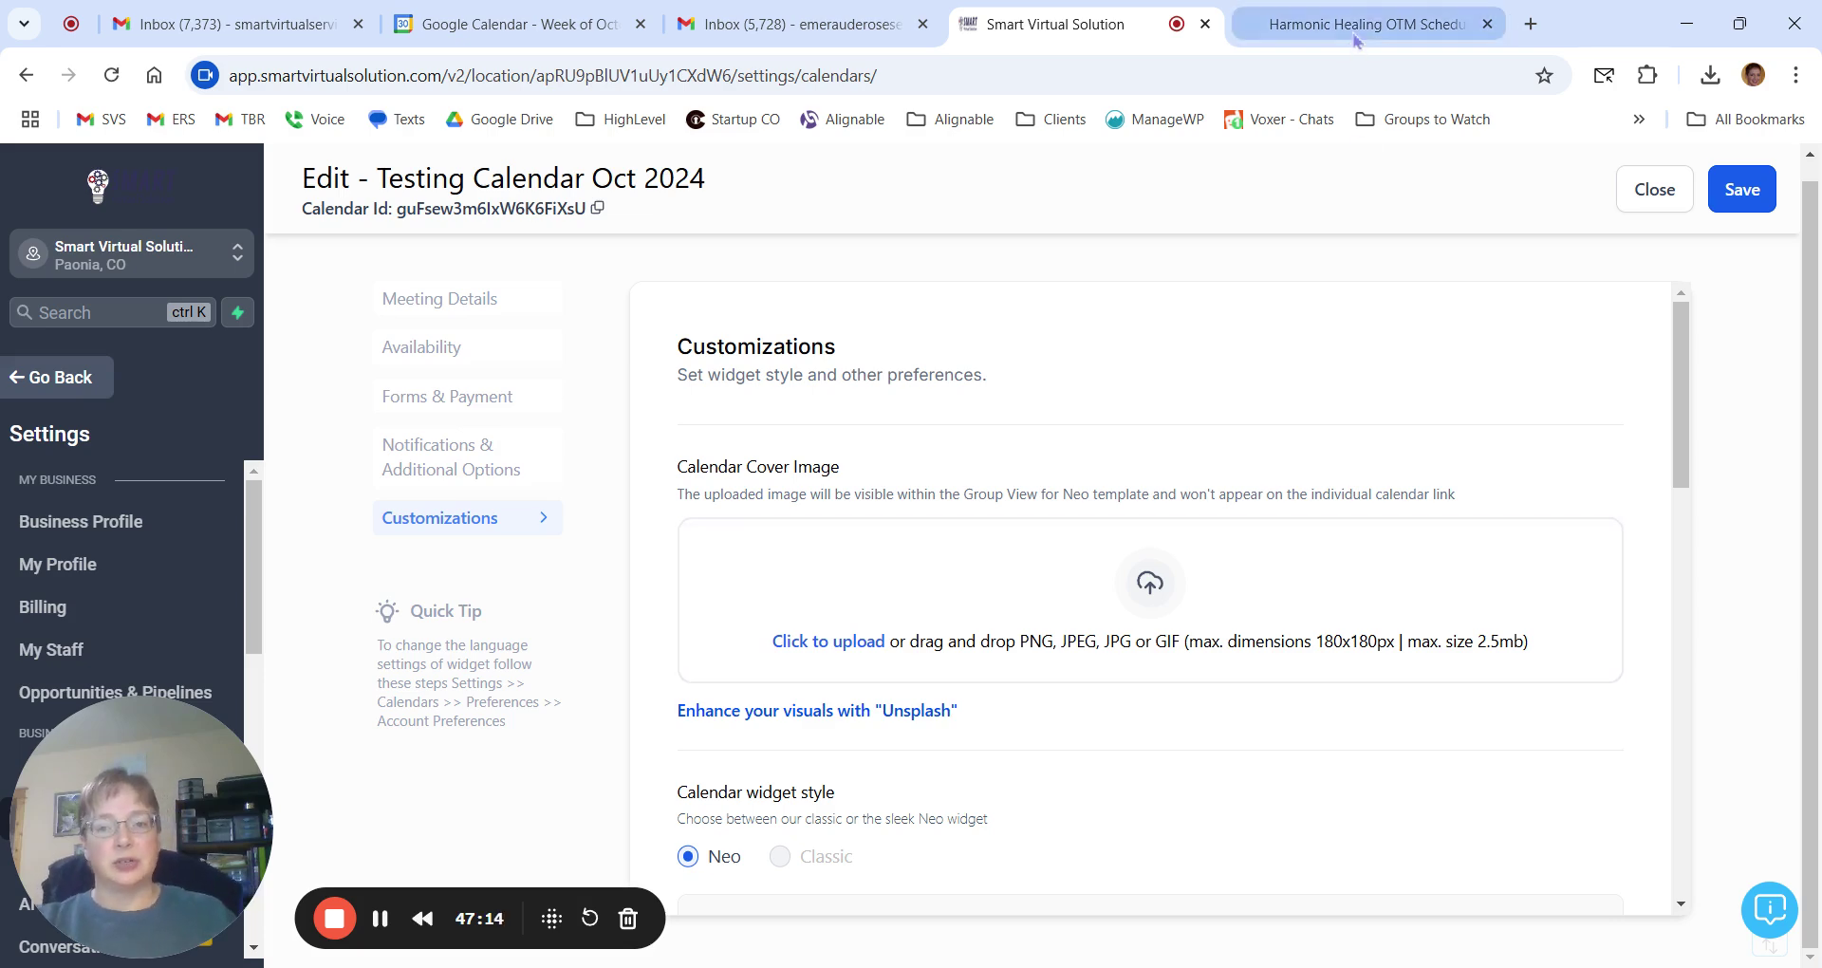
Bring up the Neo calendar widget style and Customize calendar widget section.
click(1357, 28)
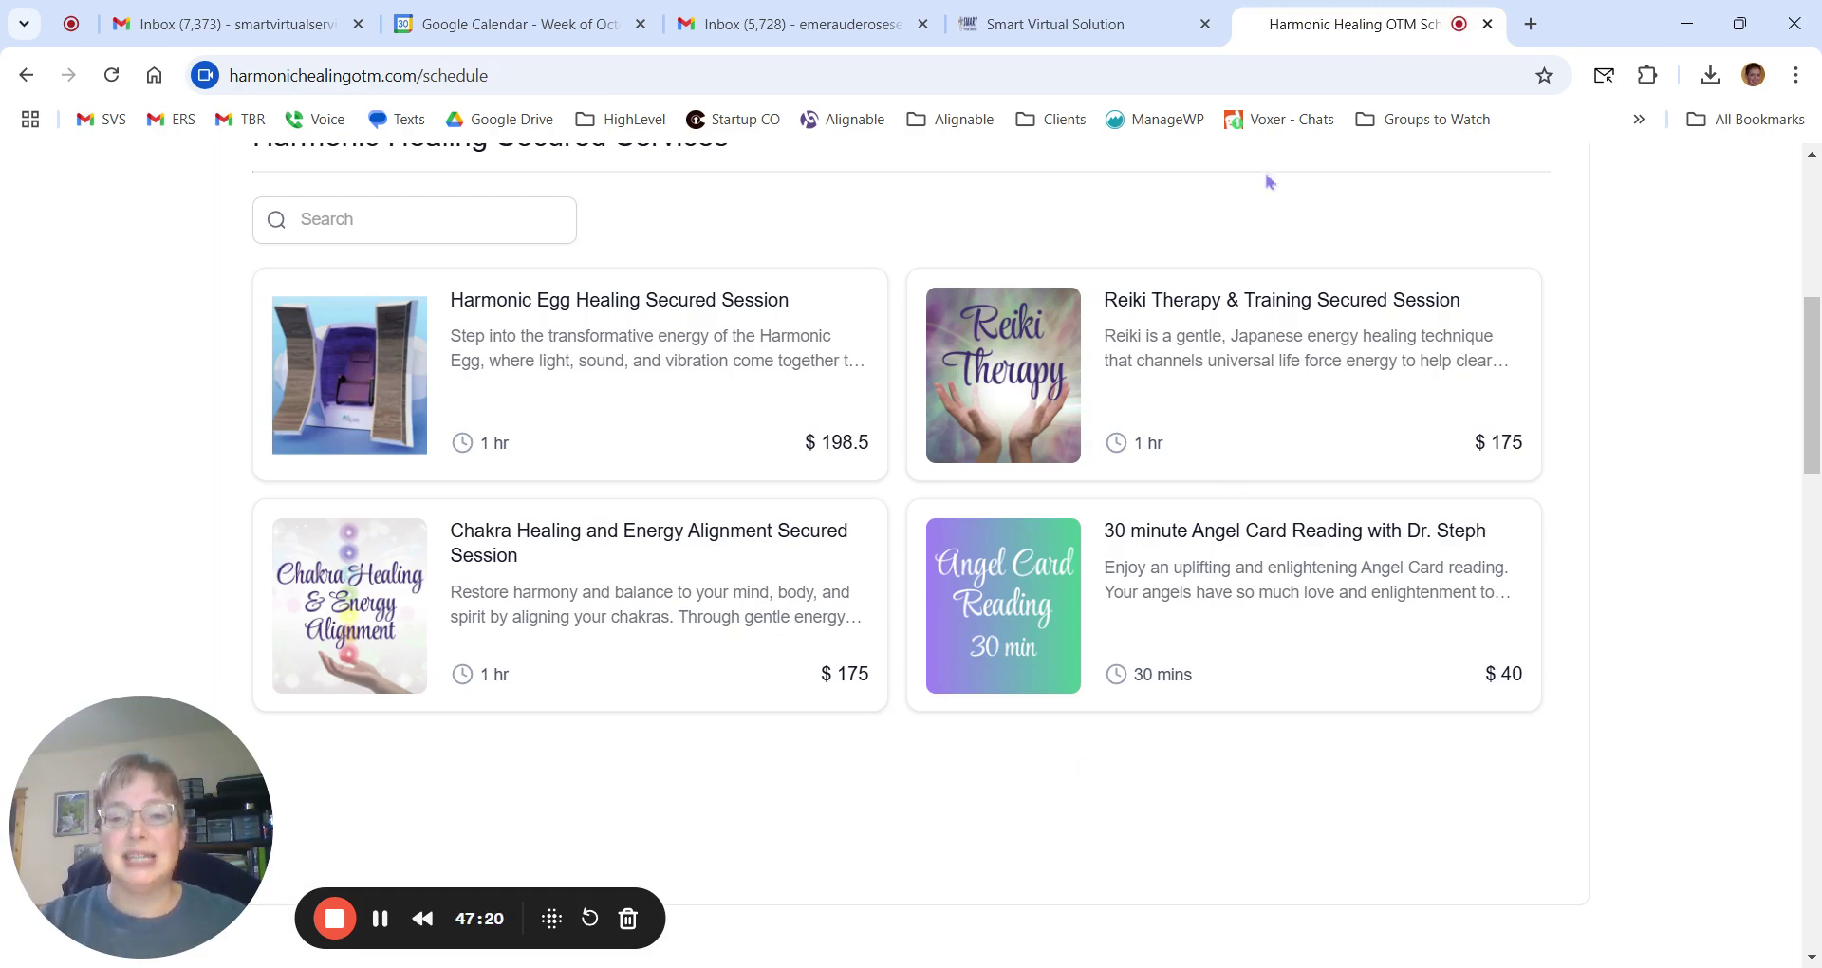
click(1053, 24)
scroll(1006, 503, down, 3)
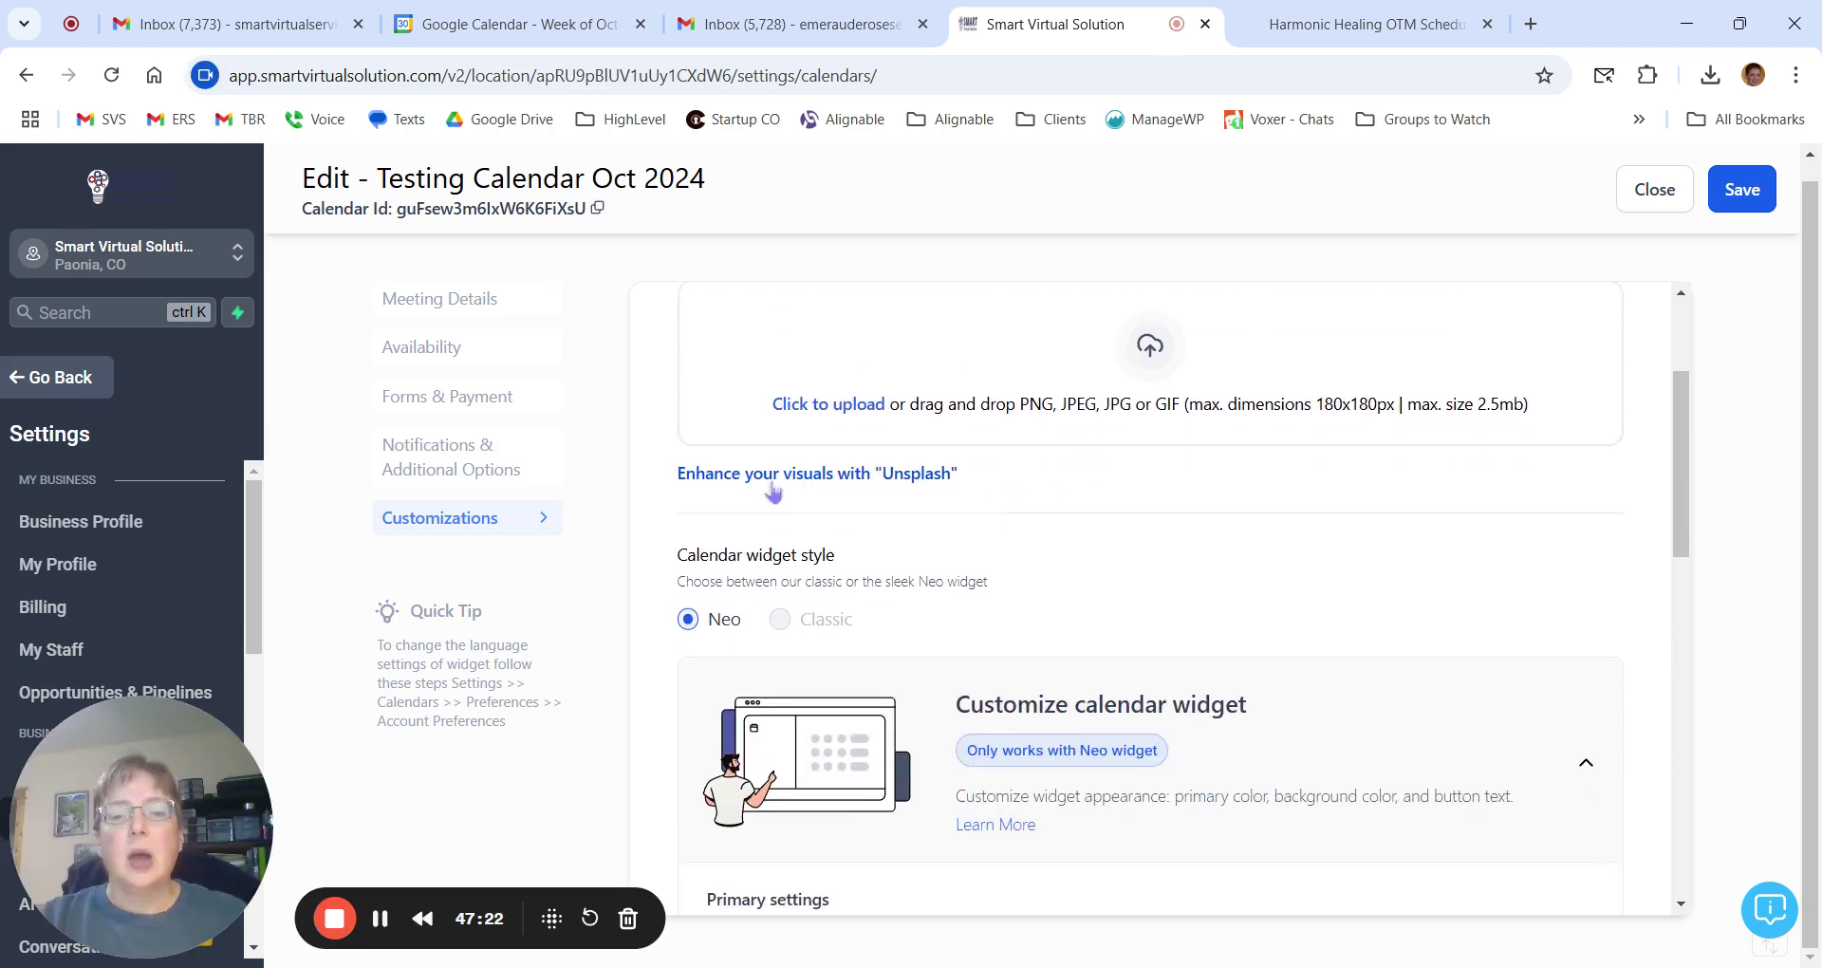
scroll(1176, 472, up, 3)
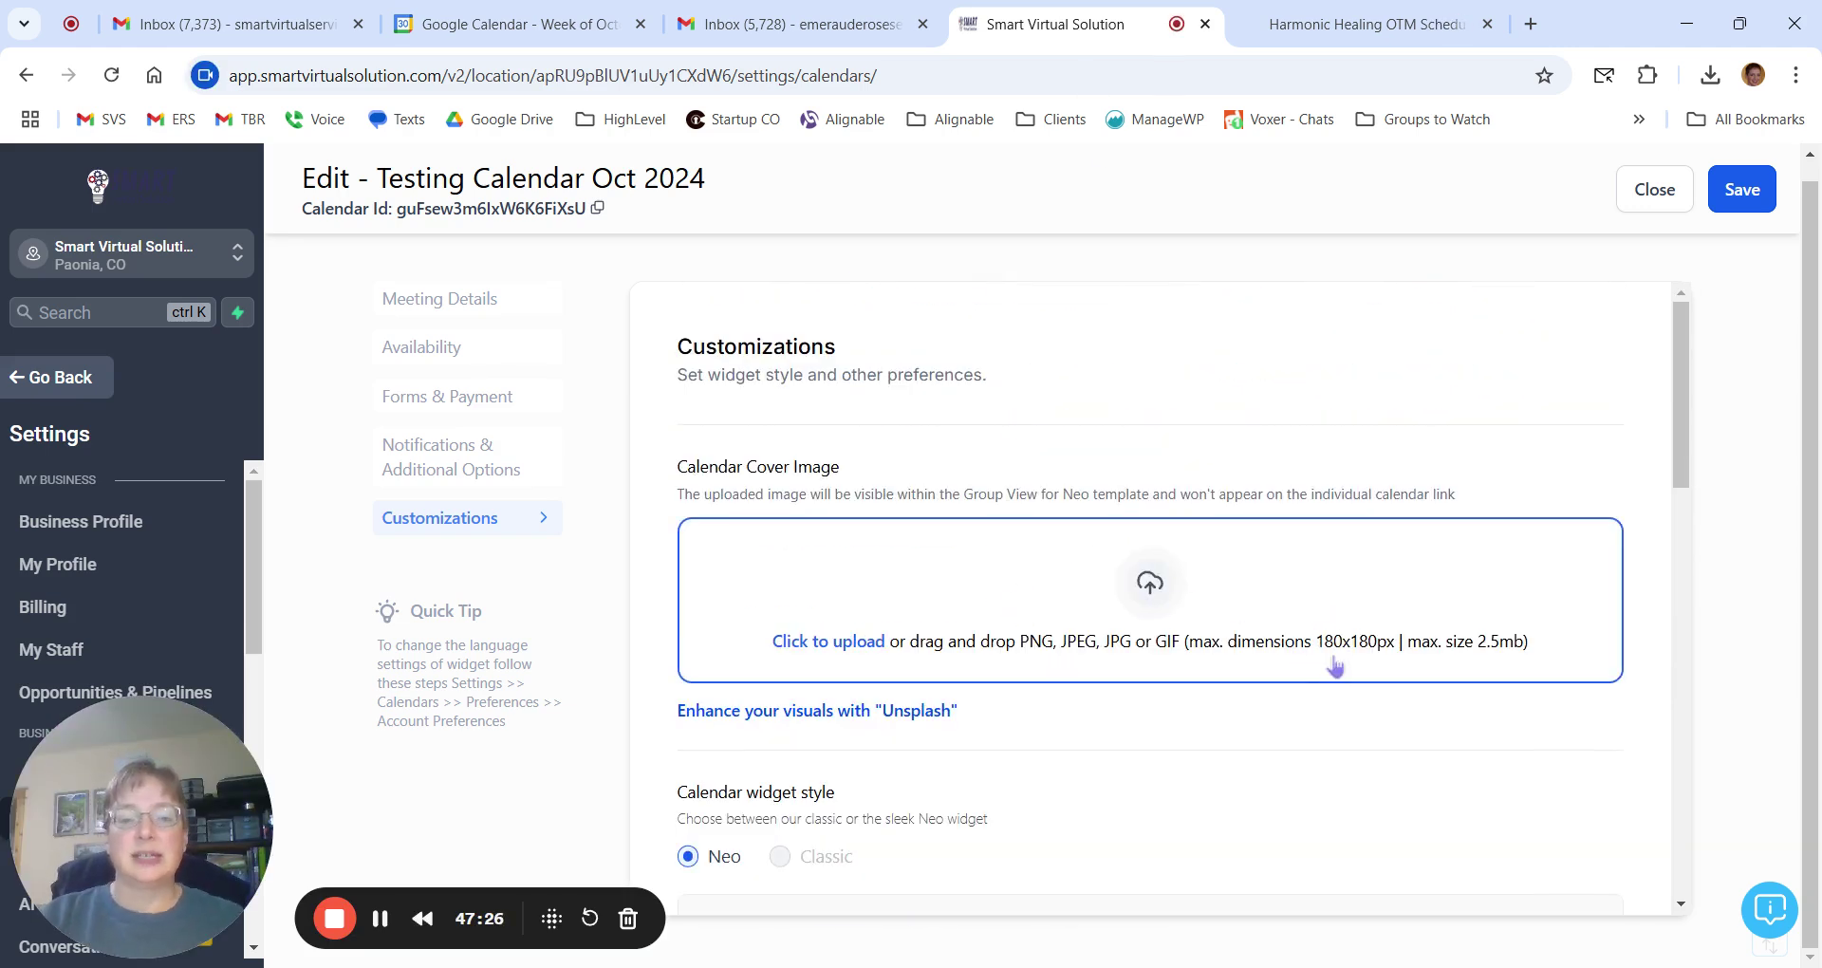
click(1355, 26)
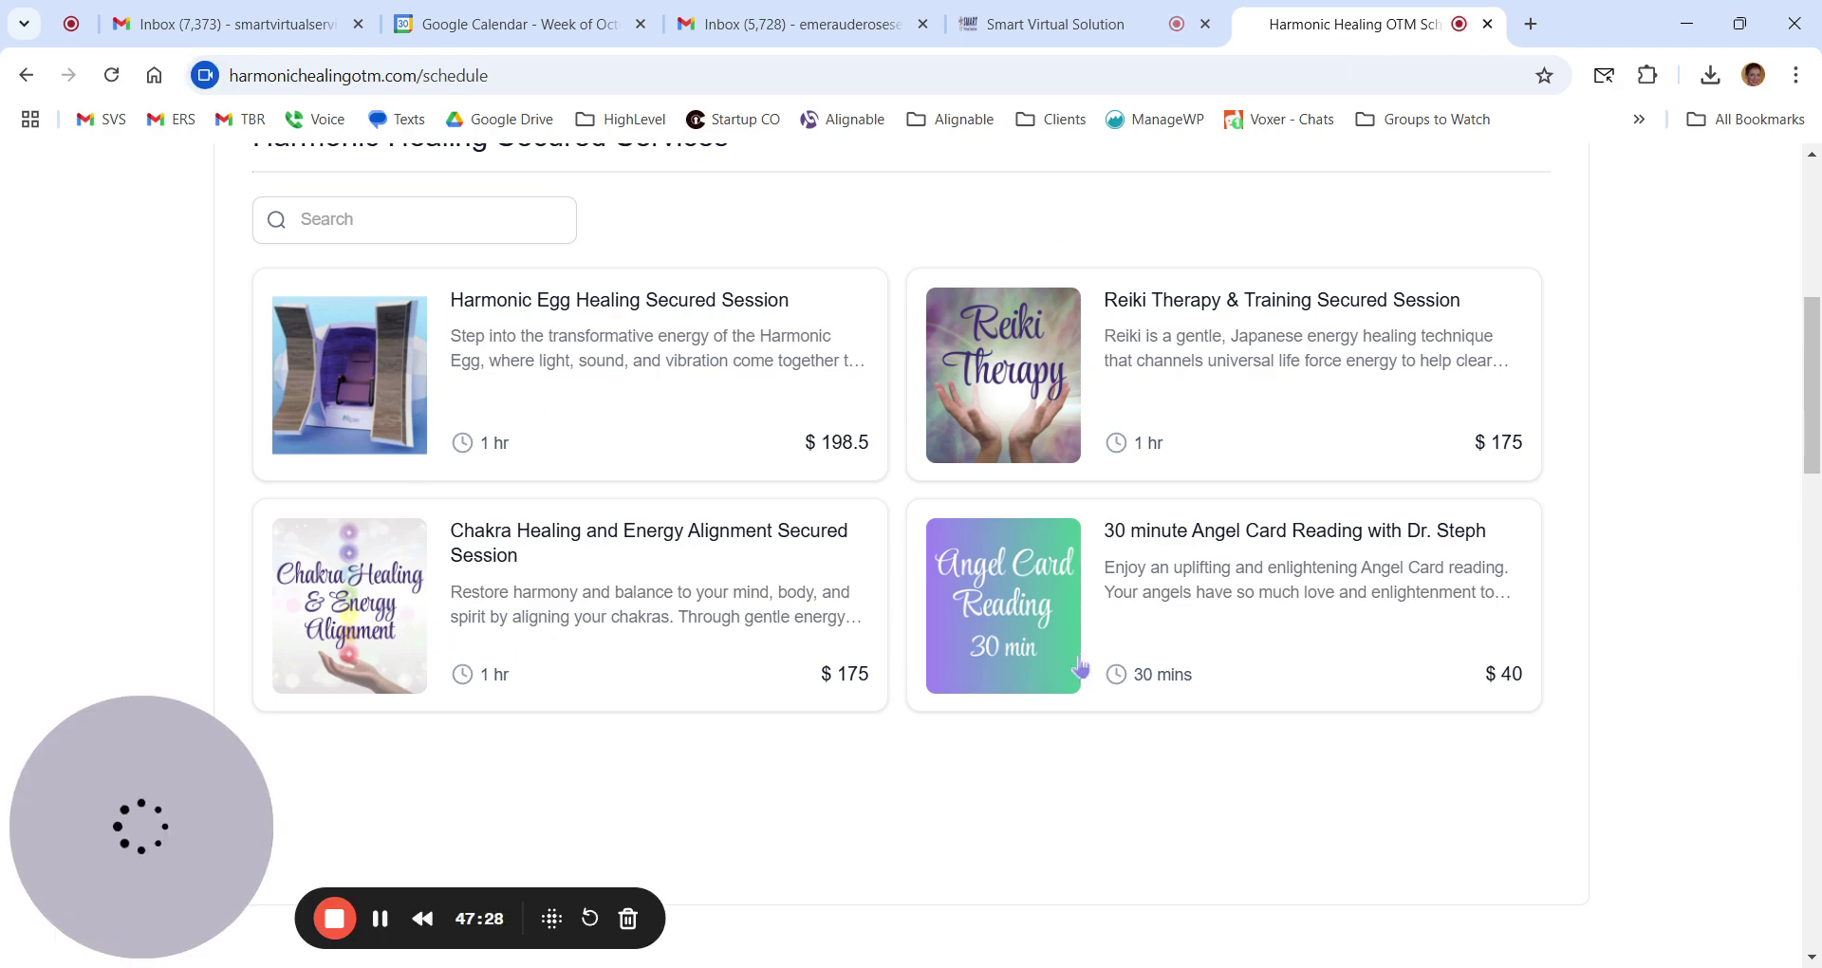
click(1114, 32)
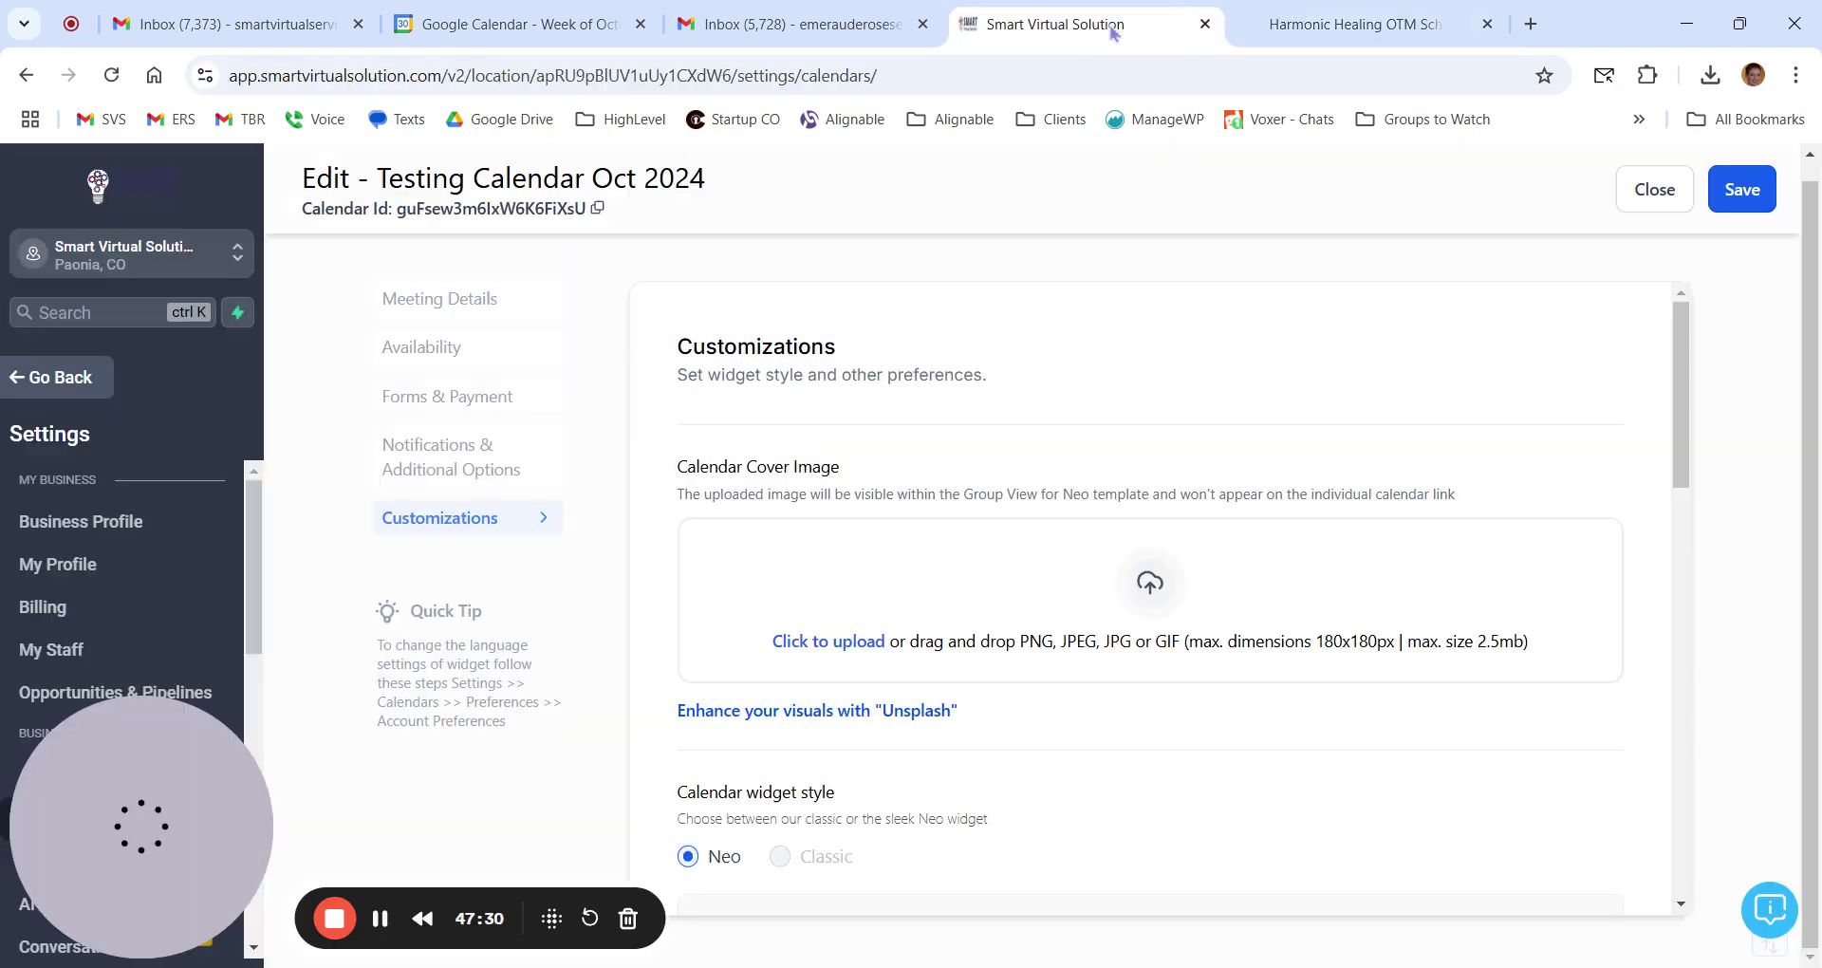
scroll(1139, 534, down, 3)
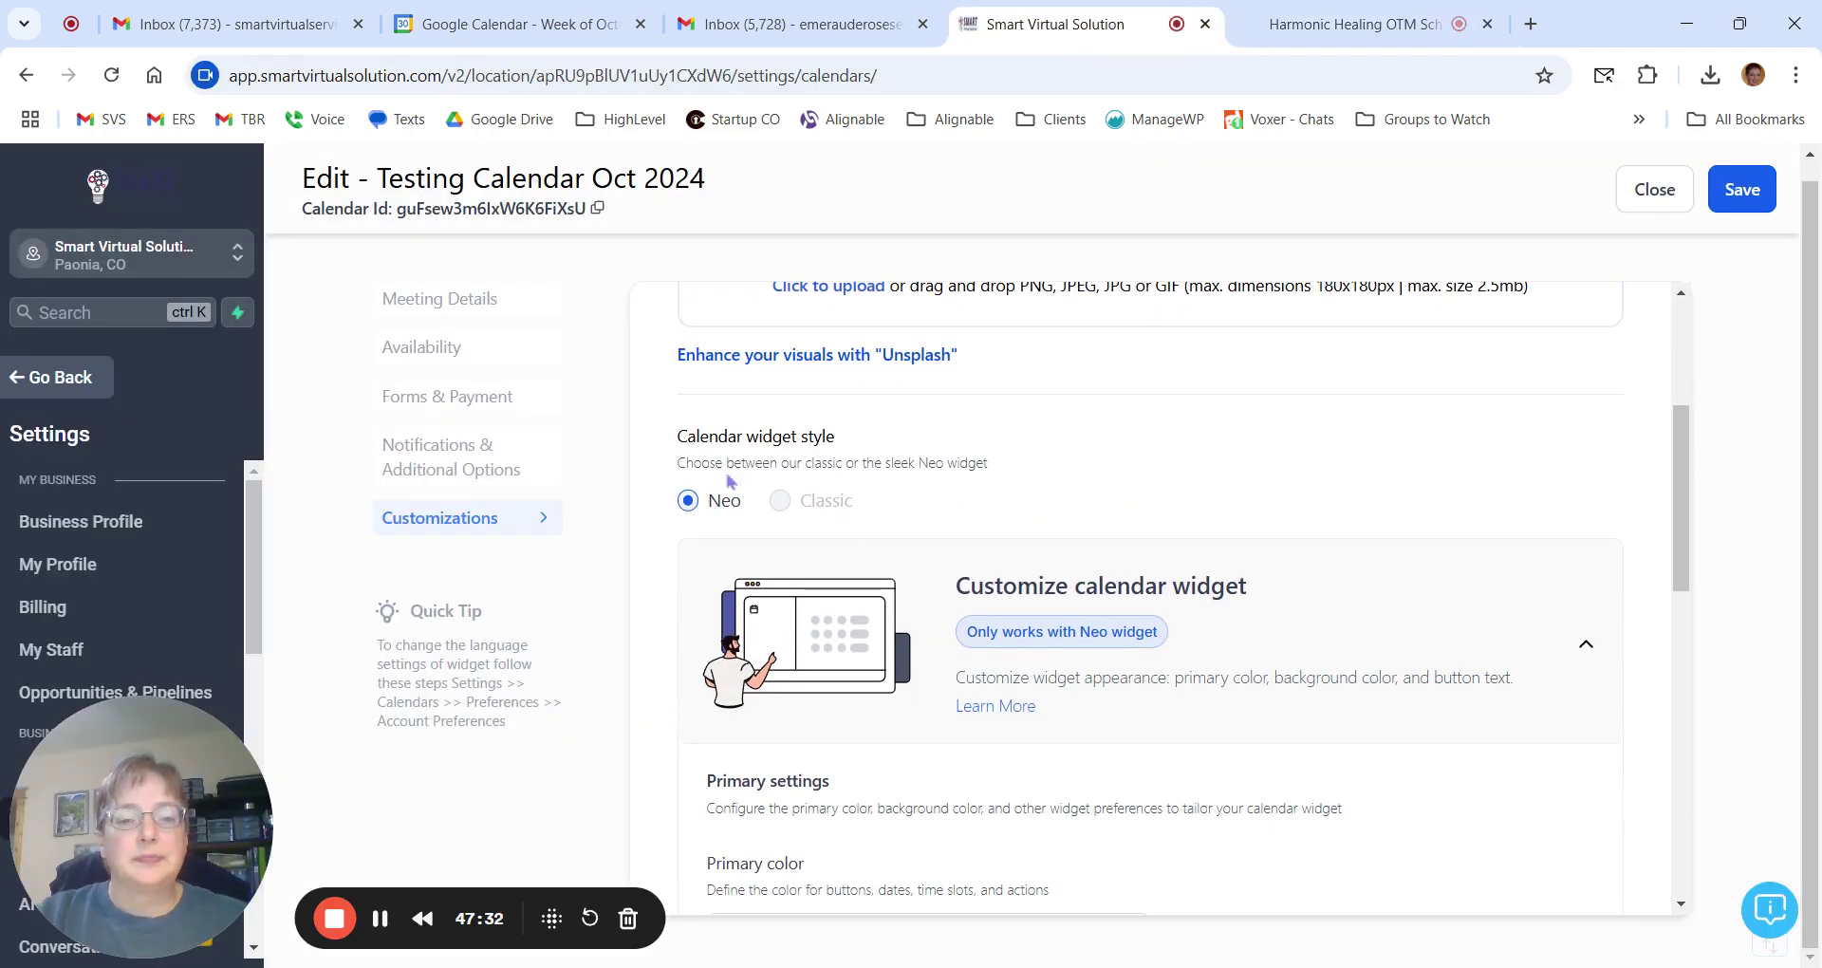
mouse_move(801, 500)
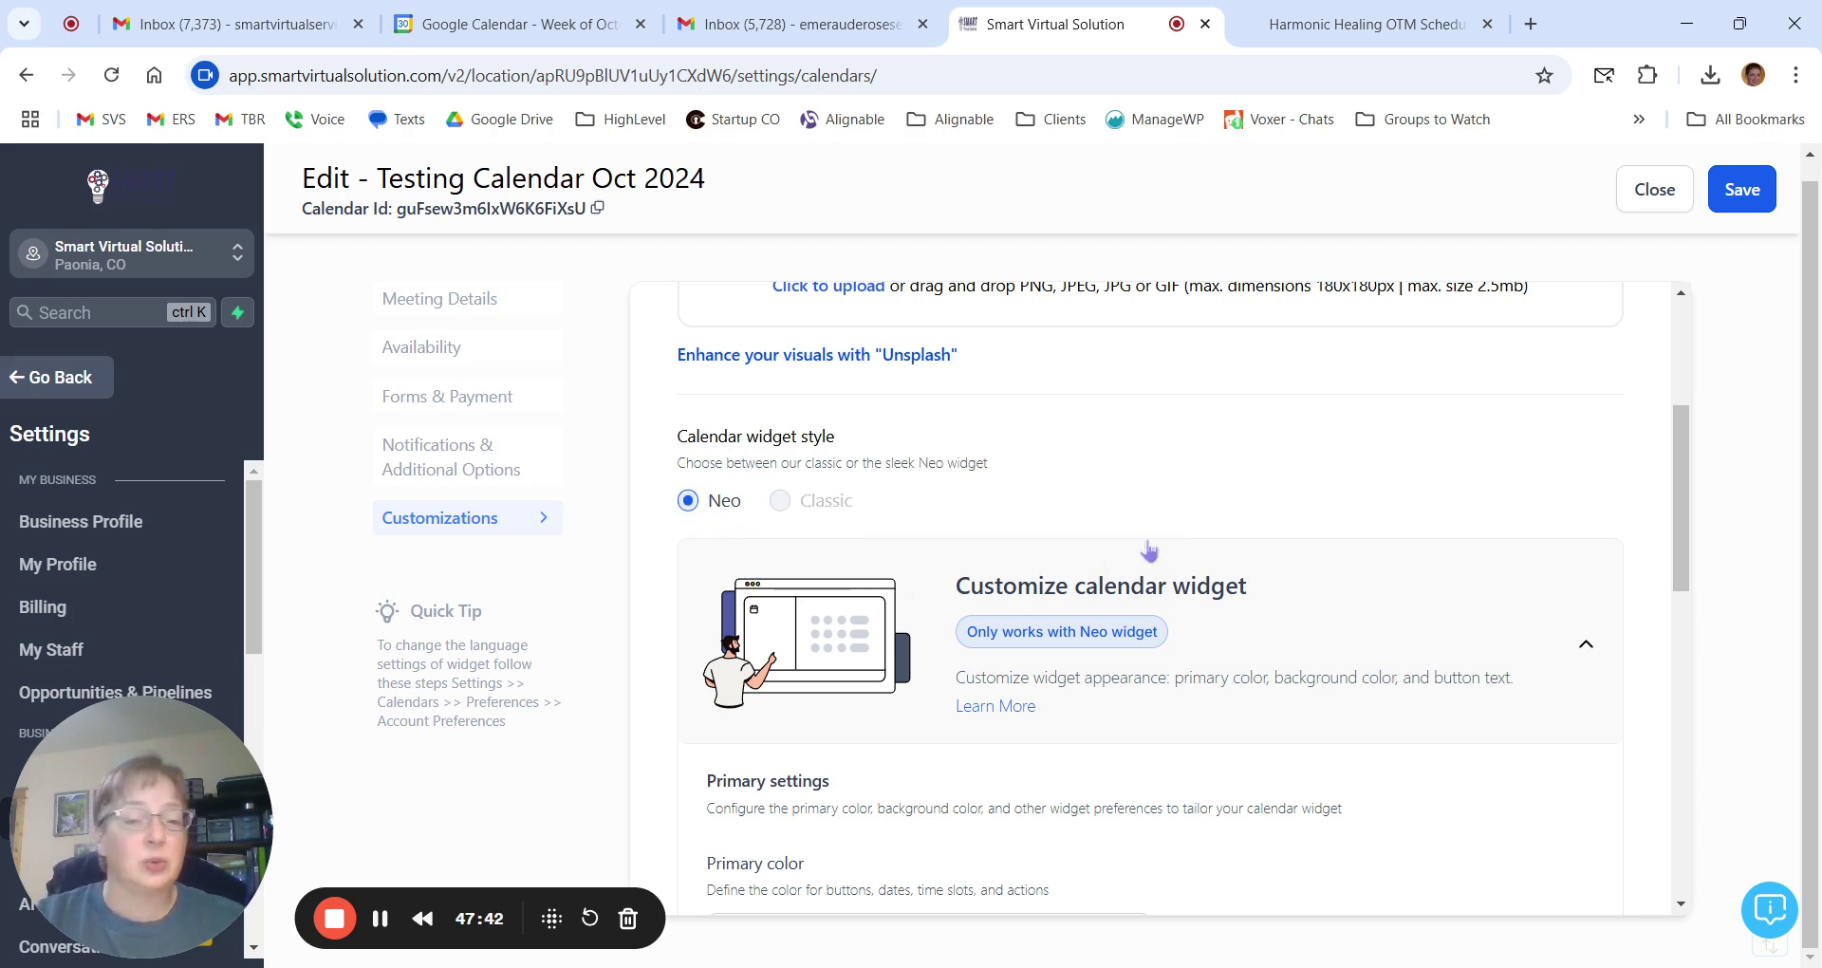
Scroll to the Primary settings and bring up the picker for the #178AF6FF primary colour.
scroll(1149, 551, down, 4)
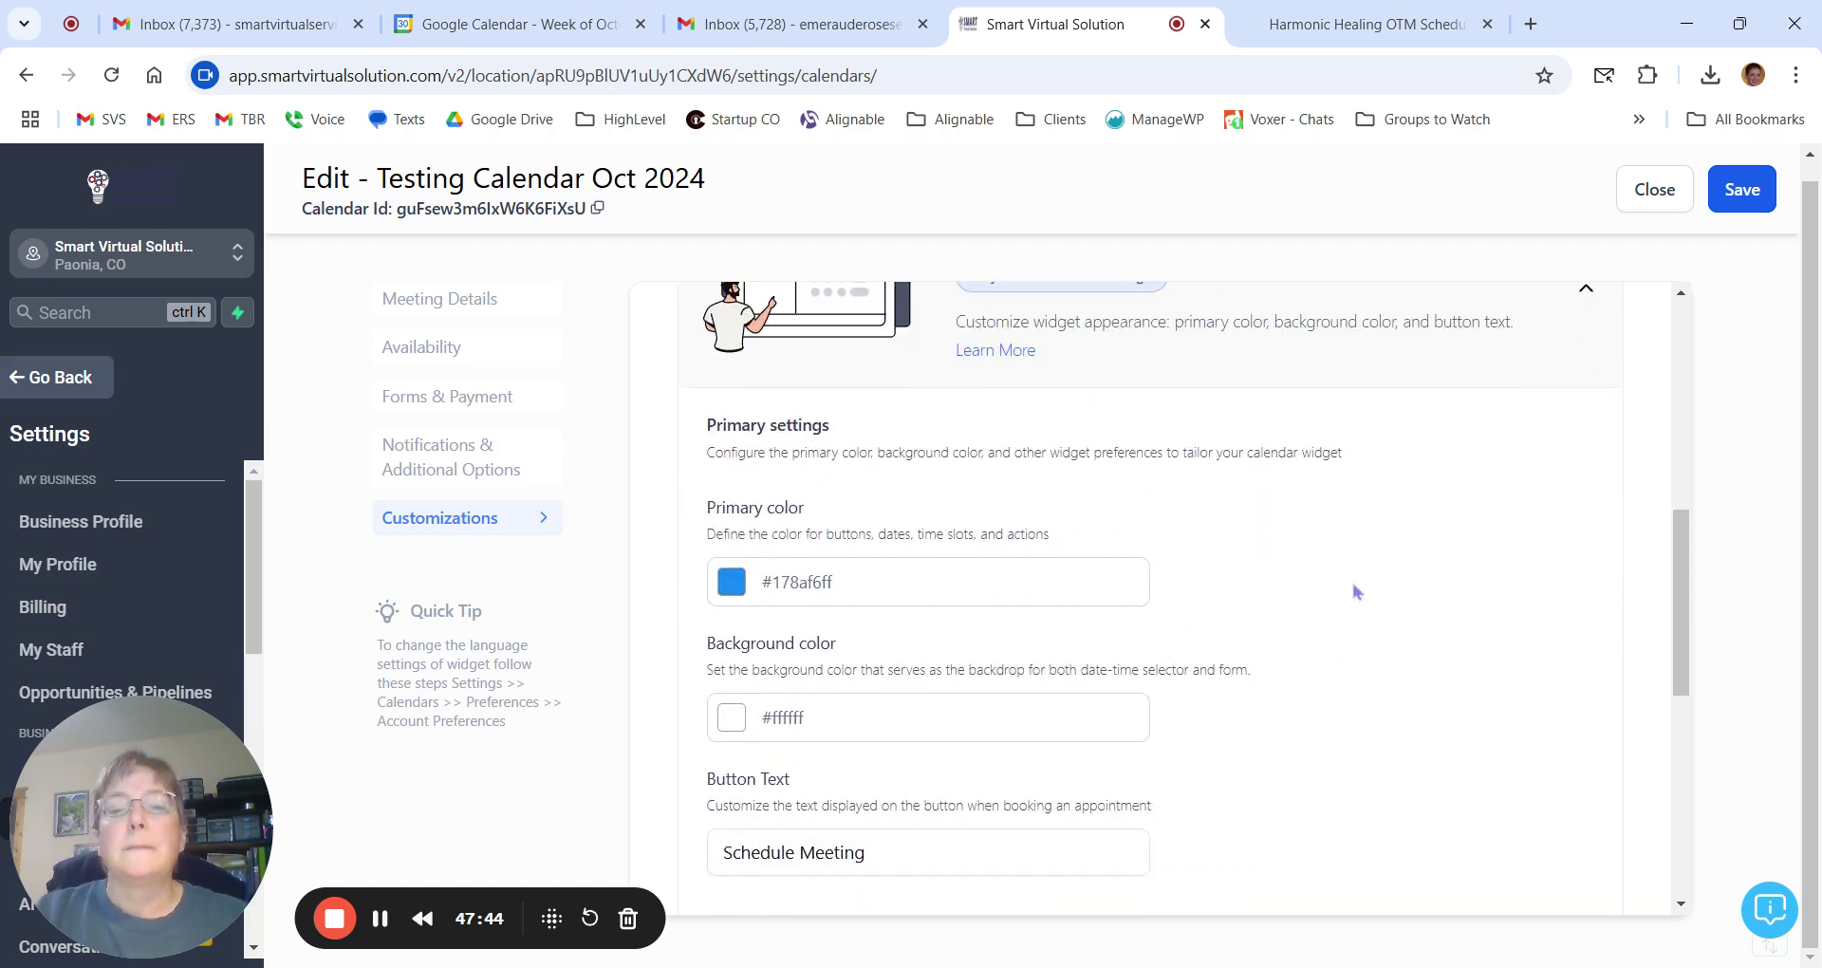
scroll(1346, 591, down, 1)
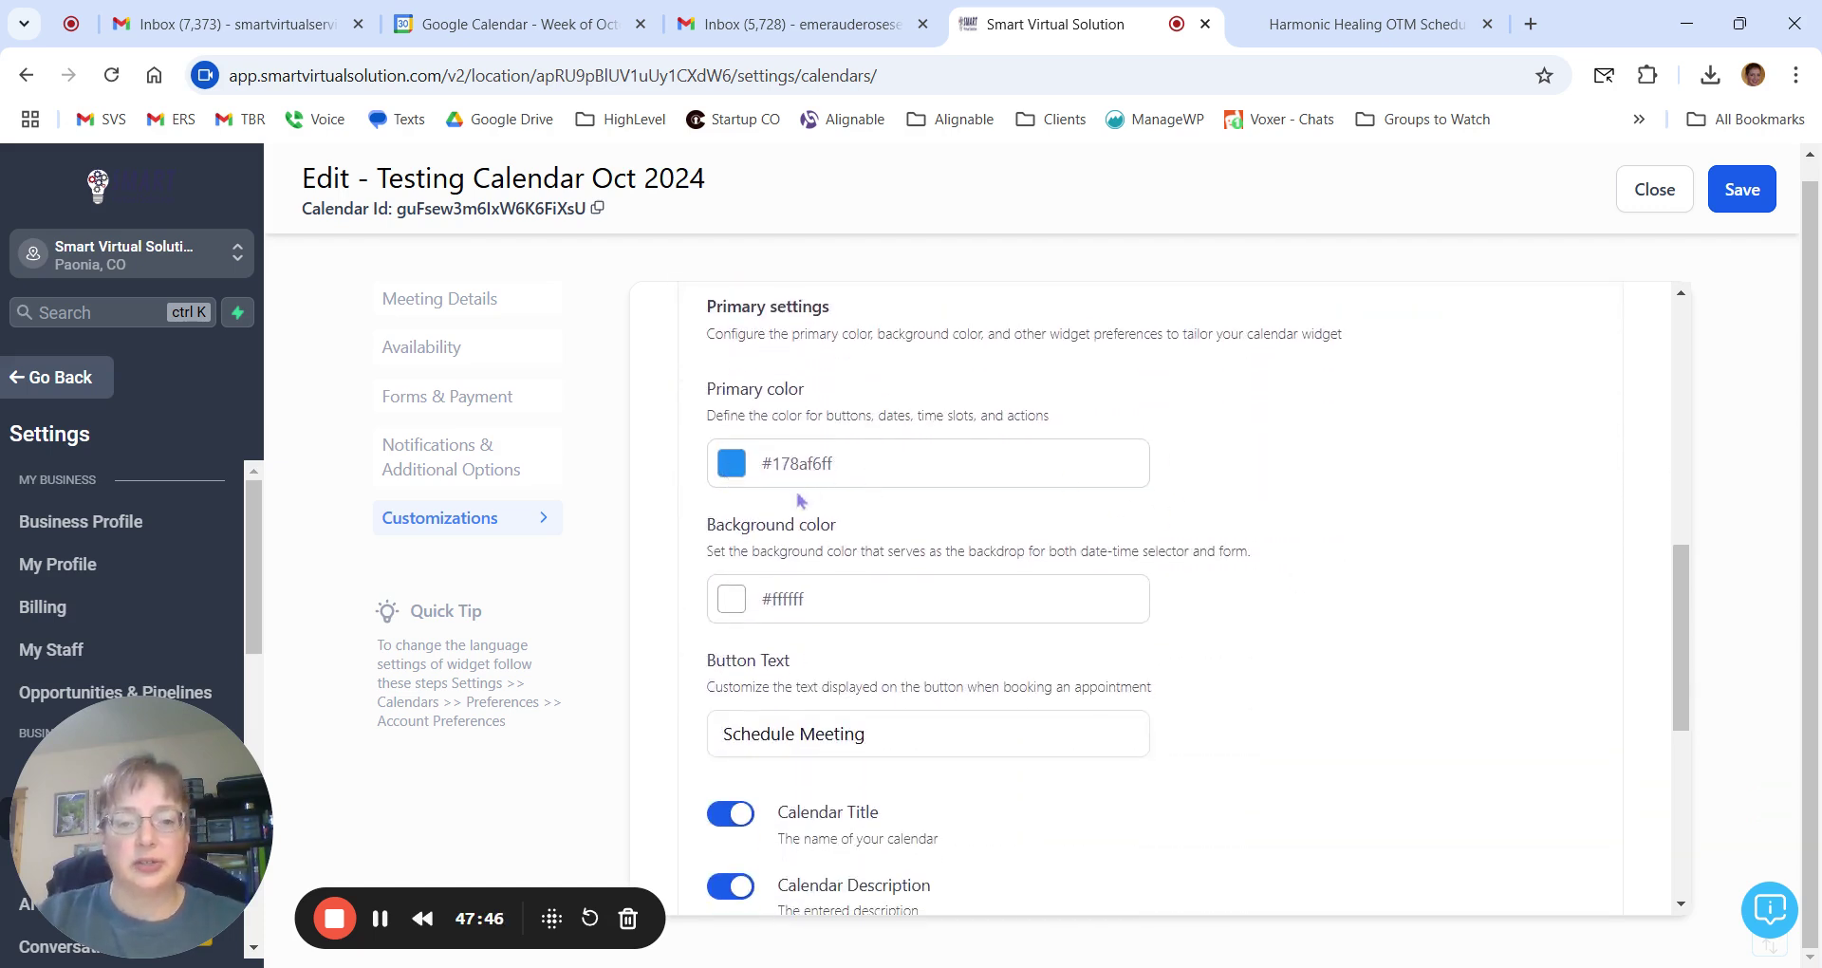
drag(772, 464, 875, 478)
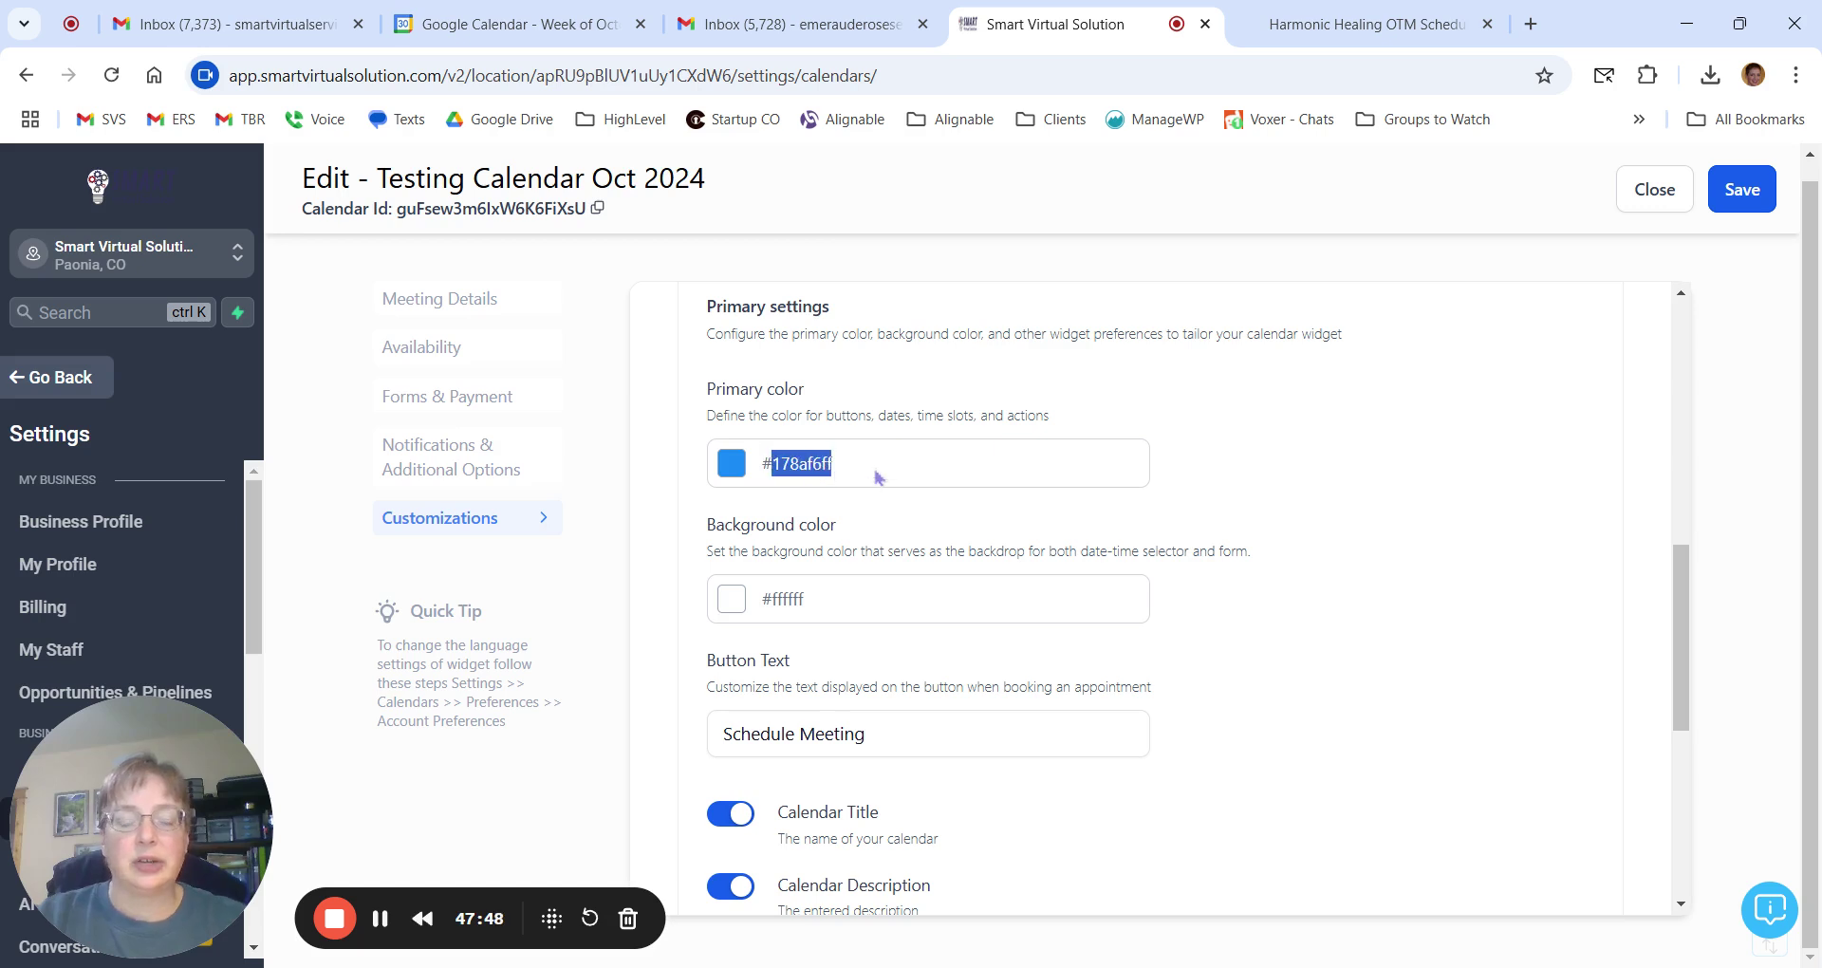
click(875, 477)
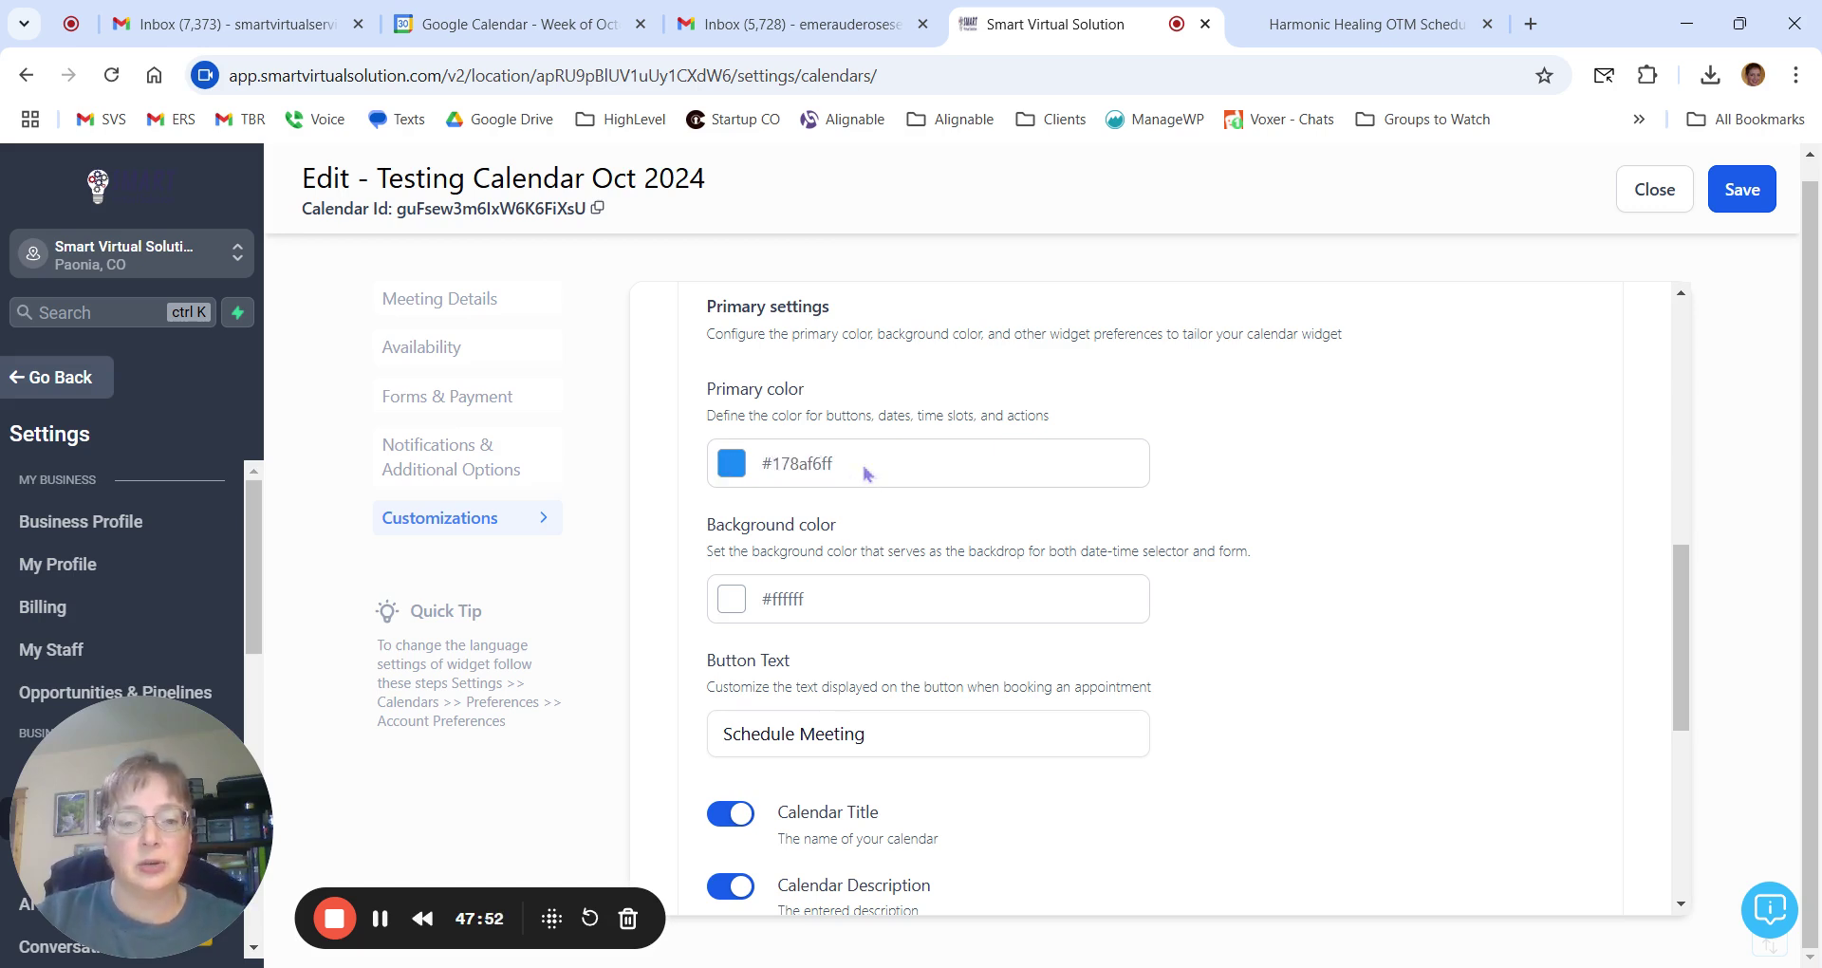
drag(775, 464, 829, 469)
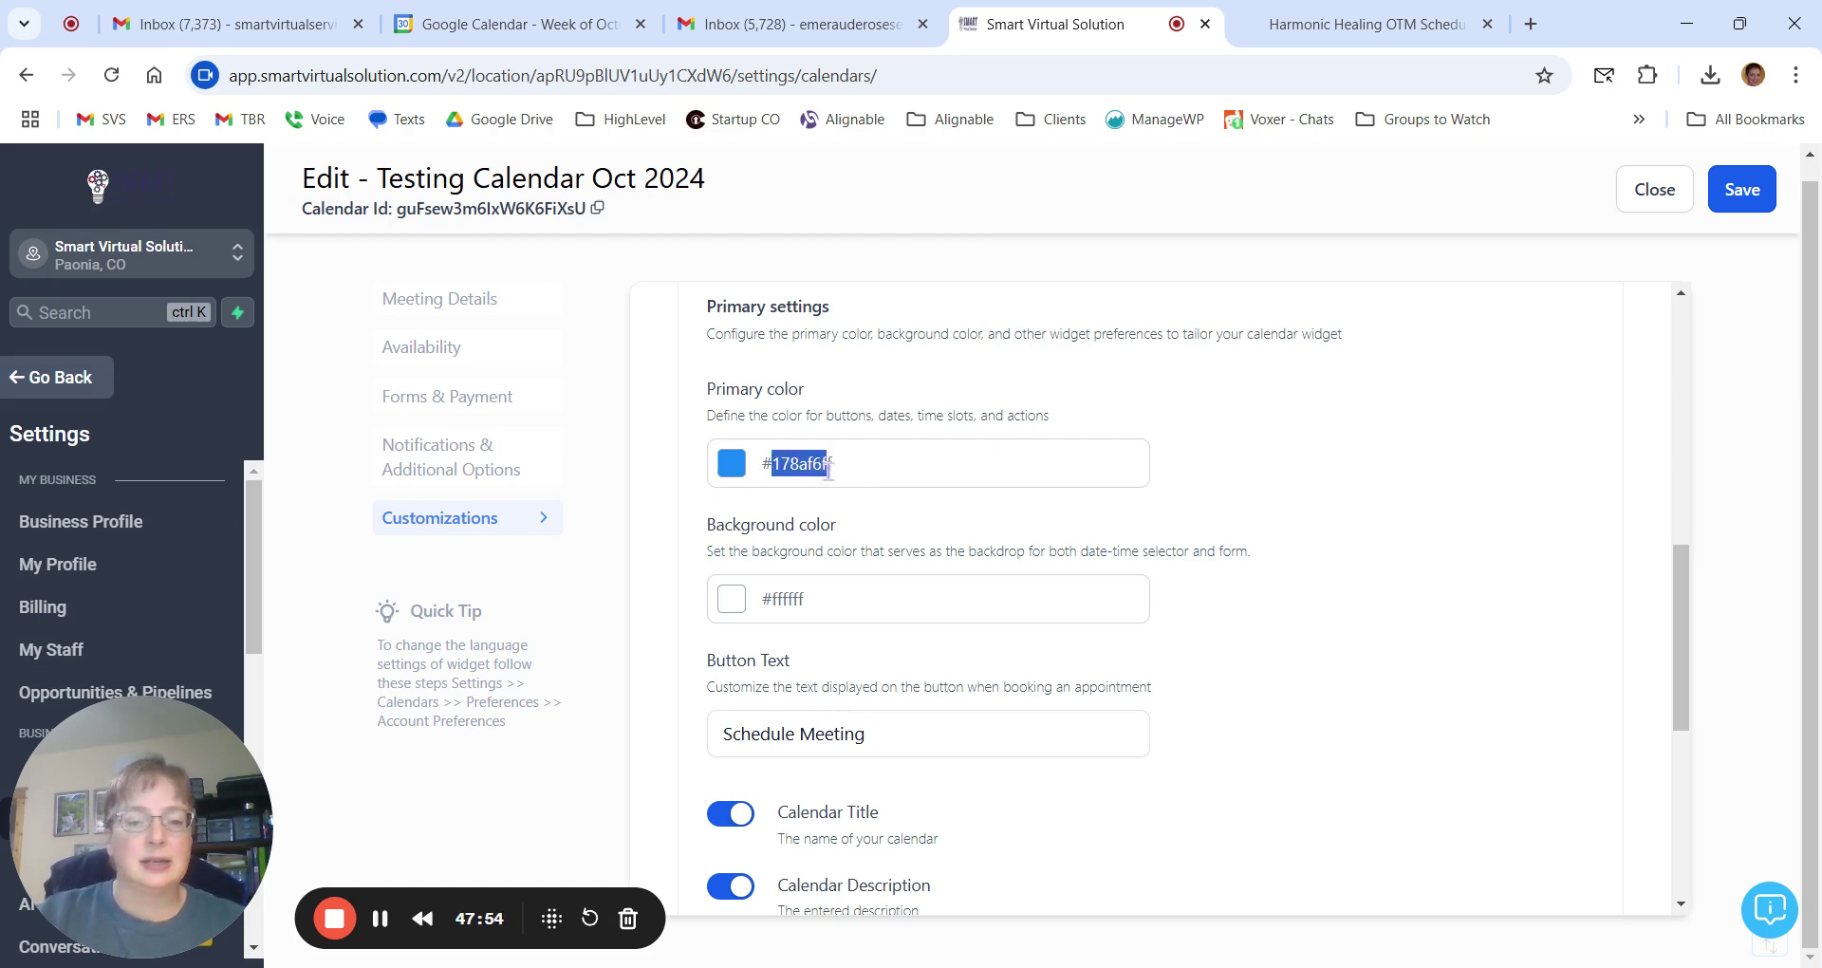
click(855, 476)
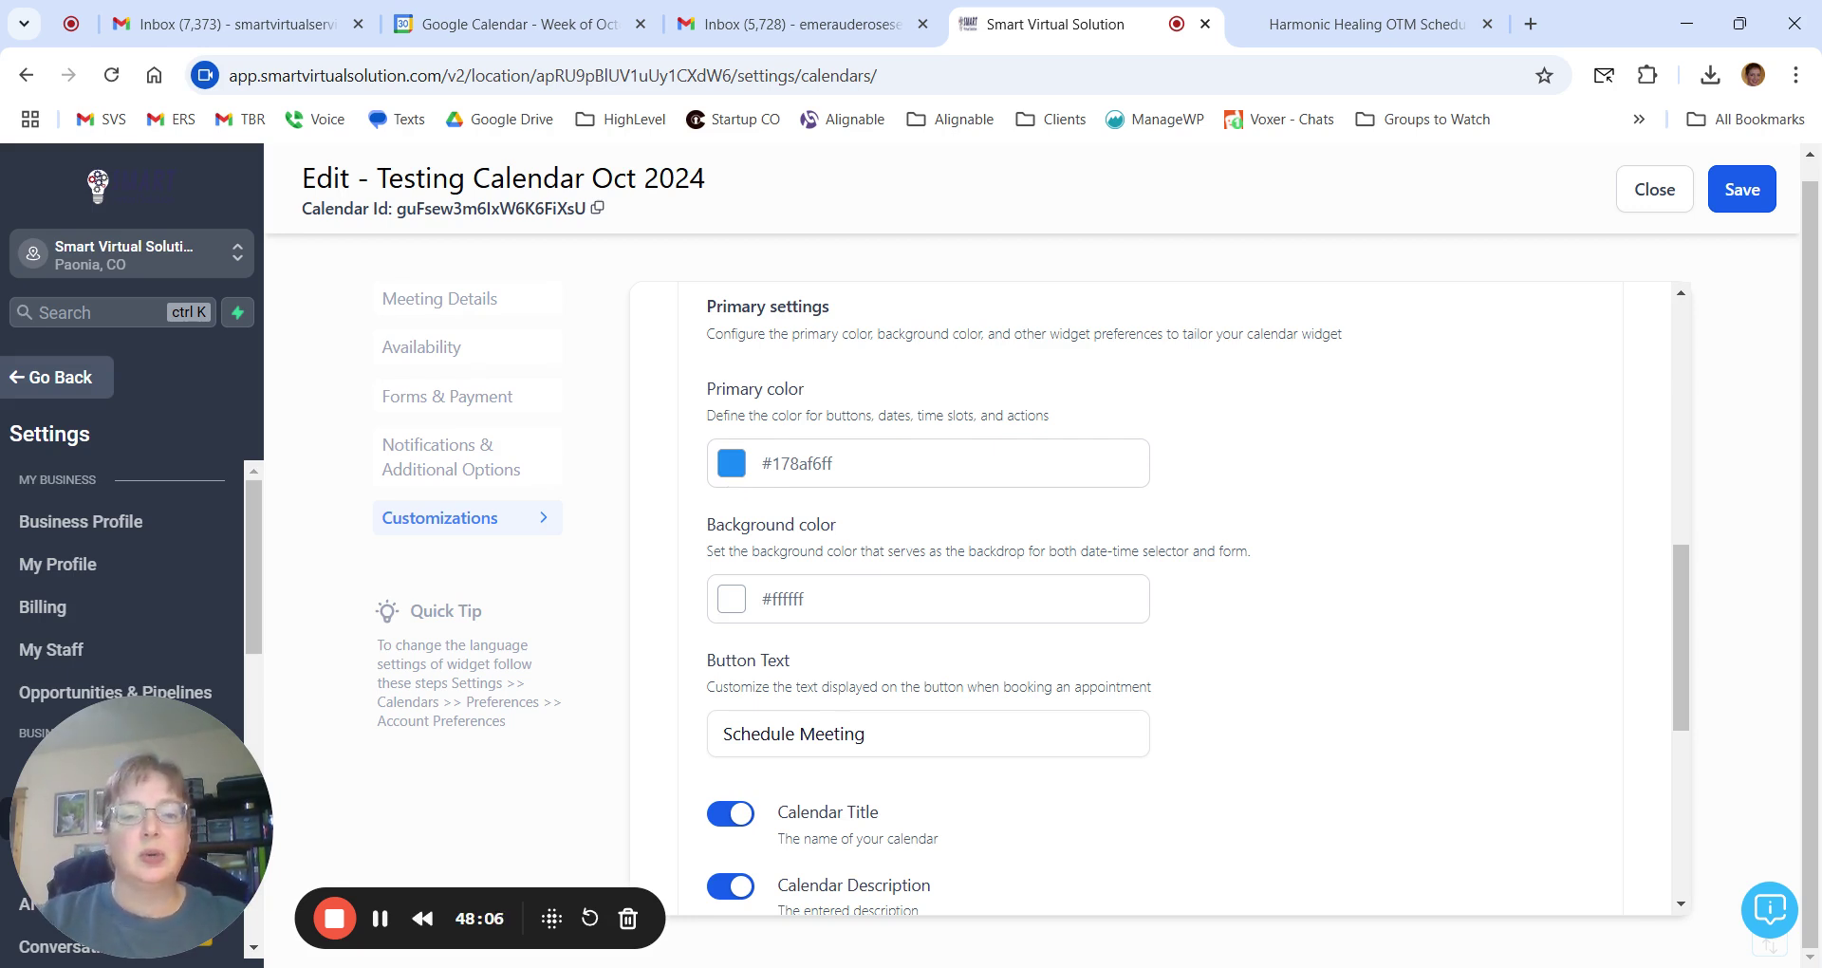
click(732, 463)
Change the widget's primary colour to bright orange #DC7221FF using the picker's hue and shade.
click(745, 790)
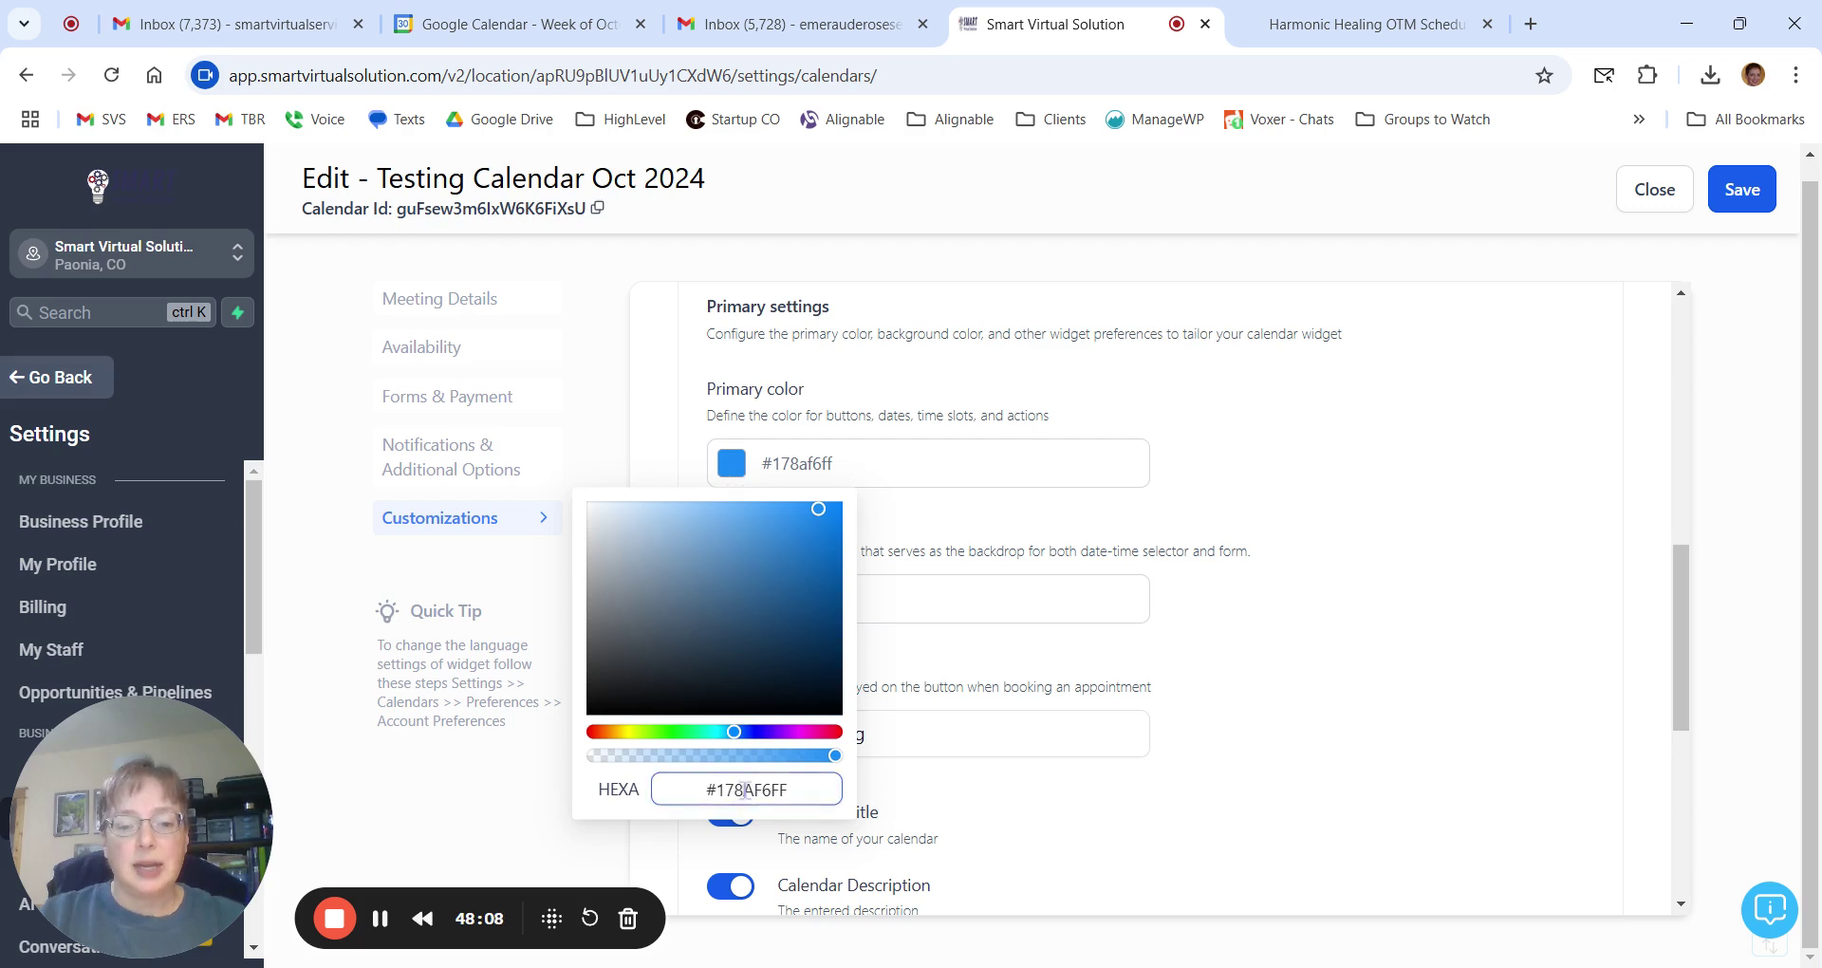
double_click(746, 789)
text(3)
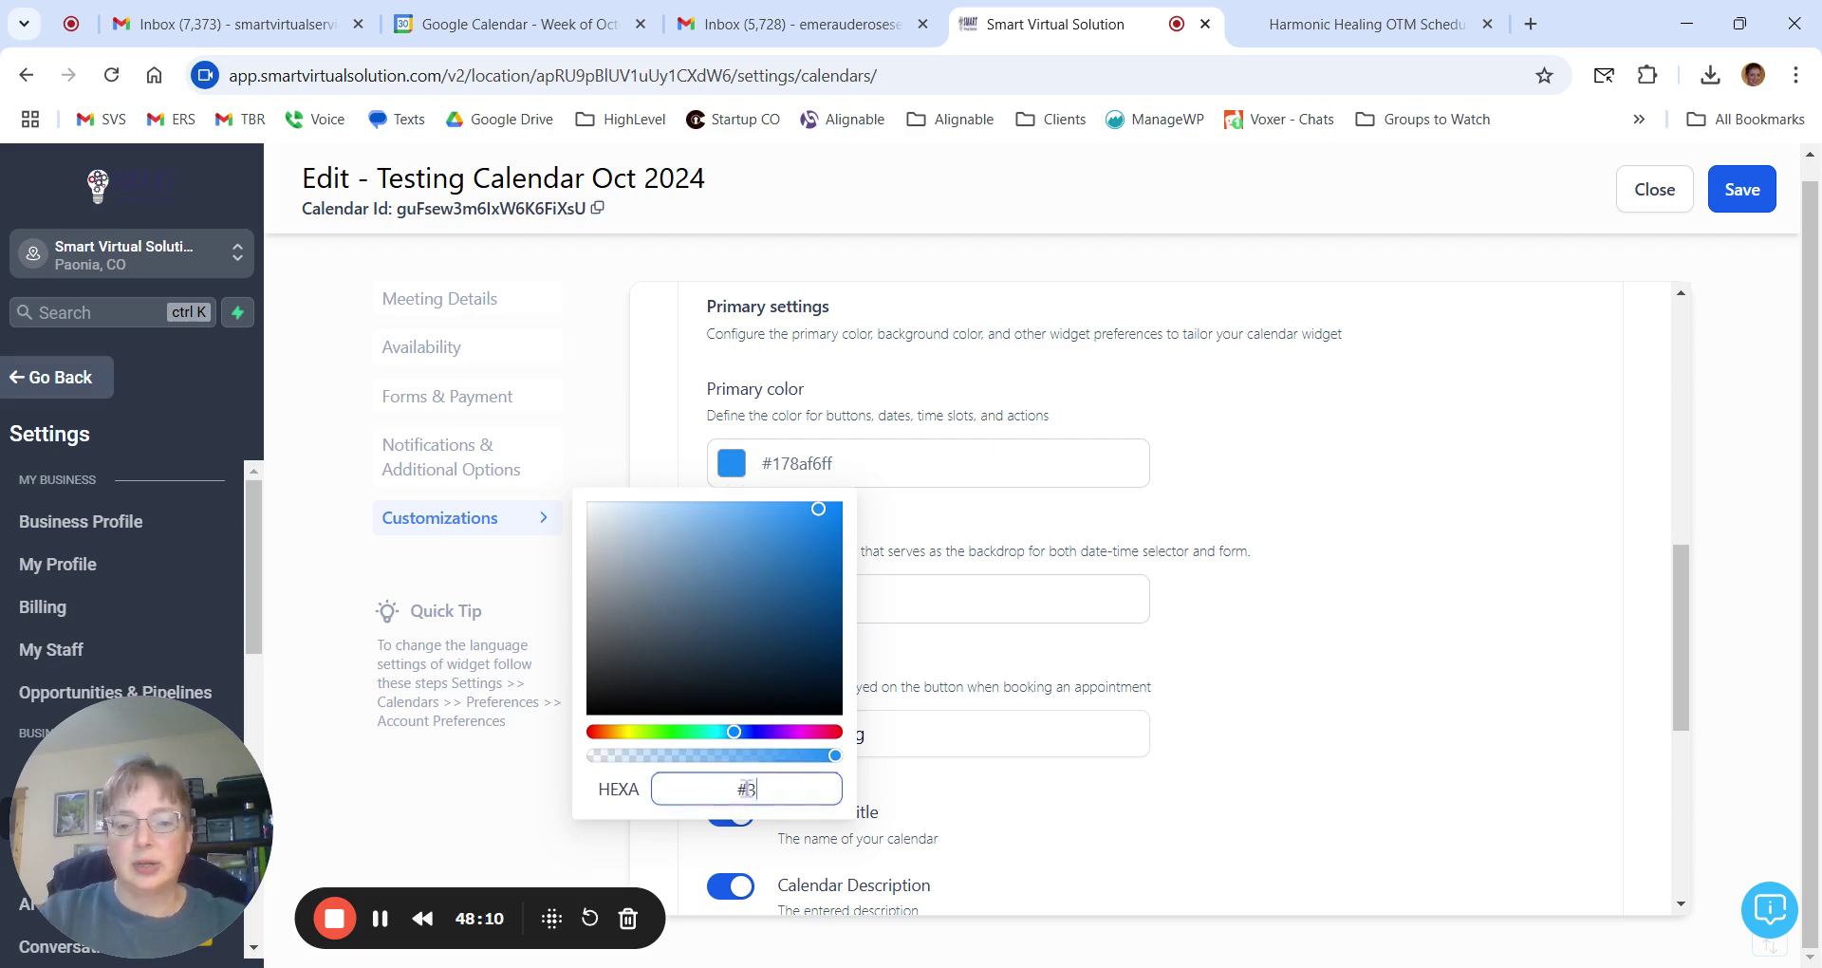
text(13359FF)
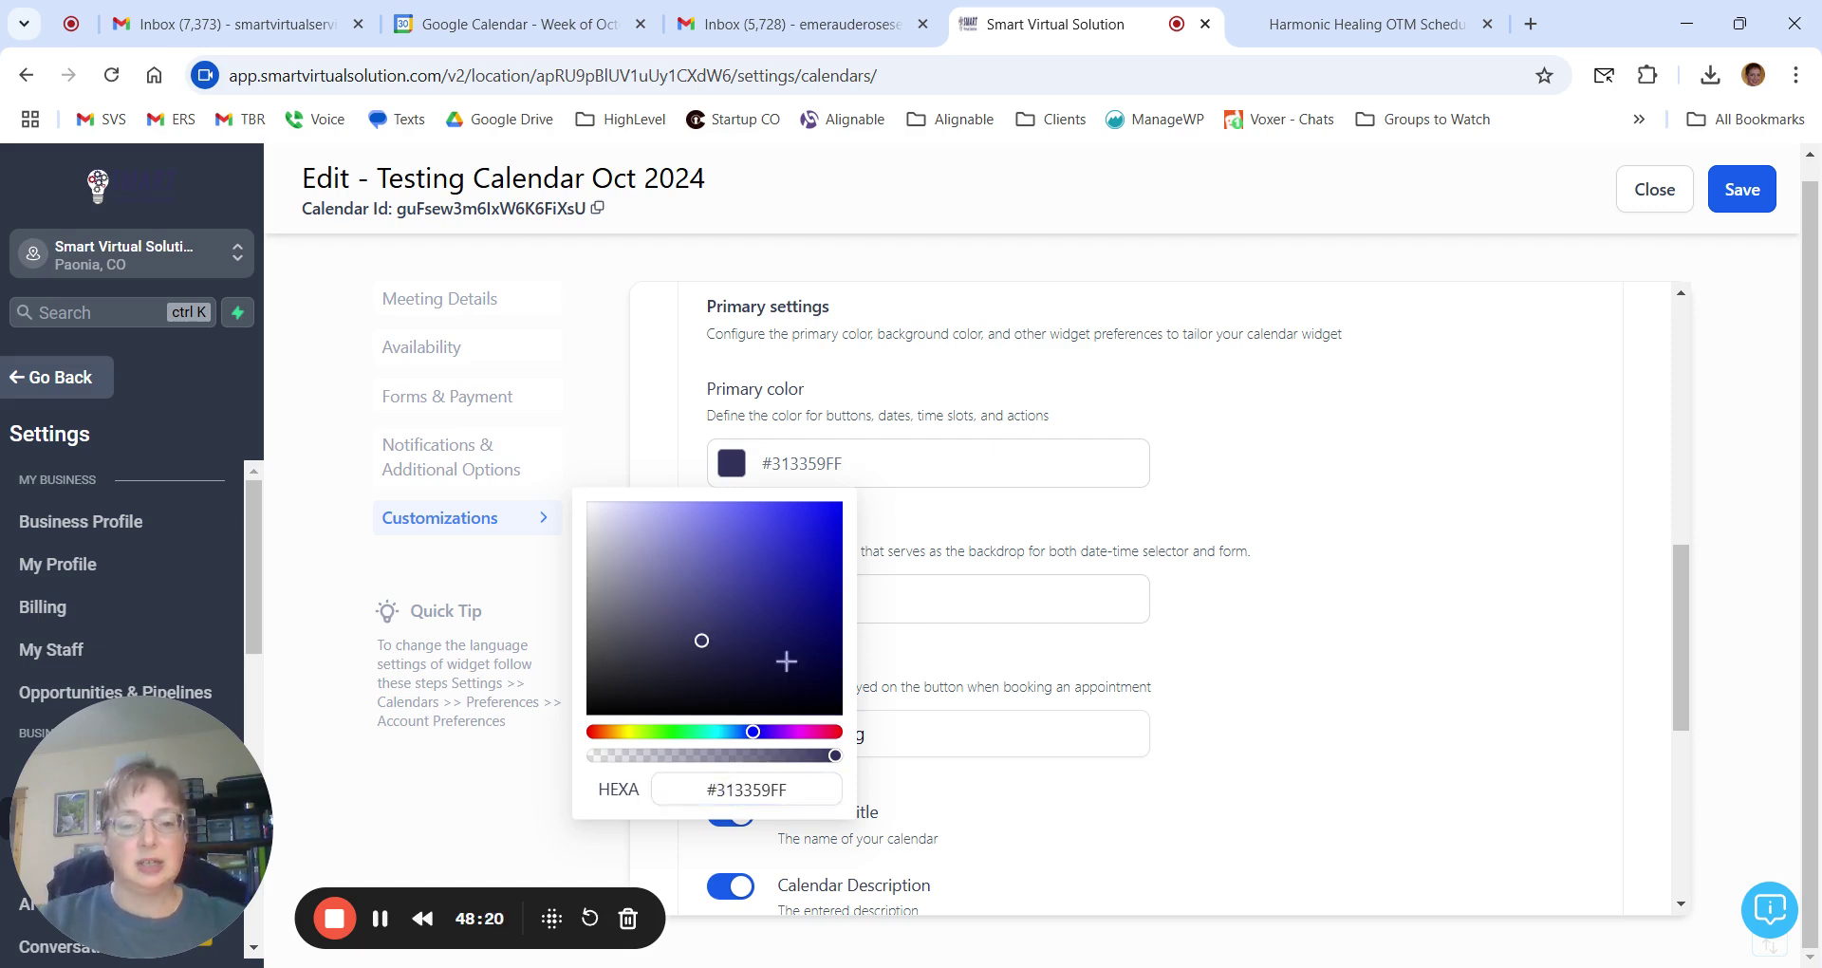
click(673, 736)
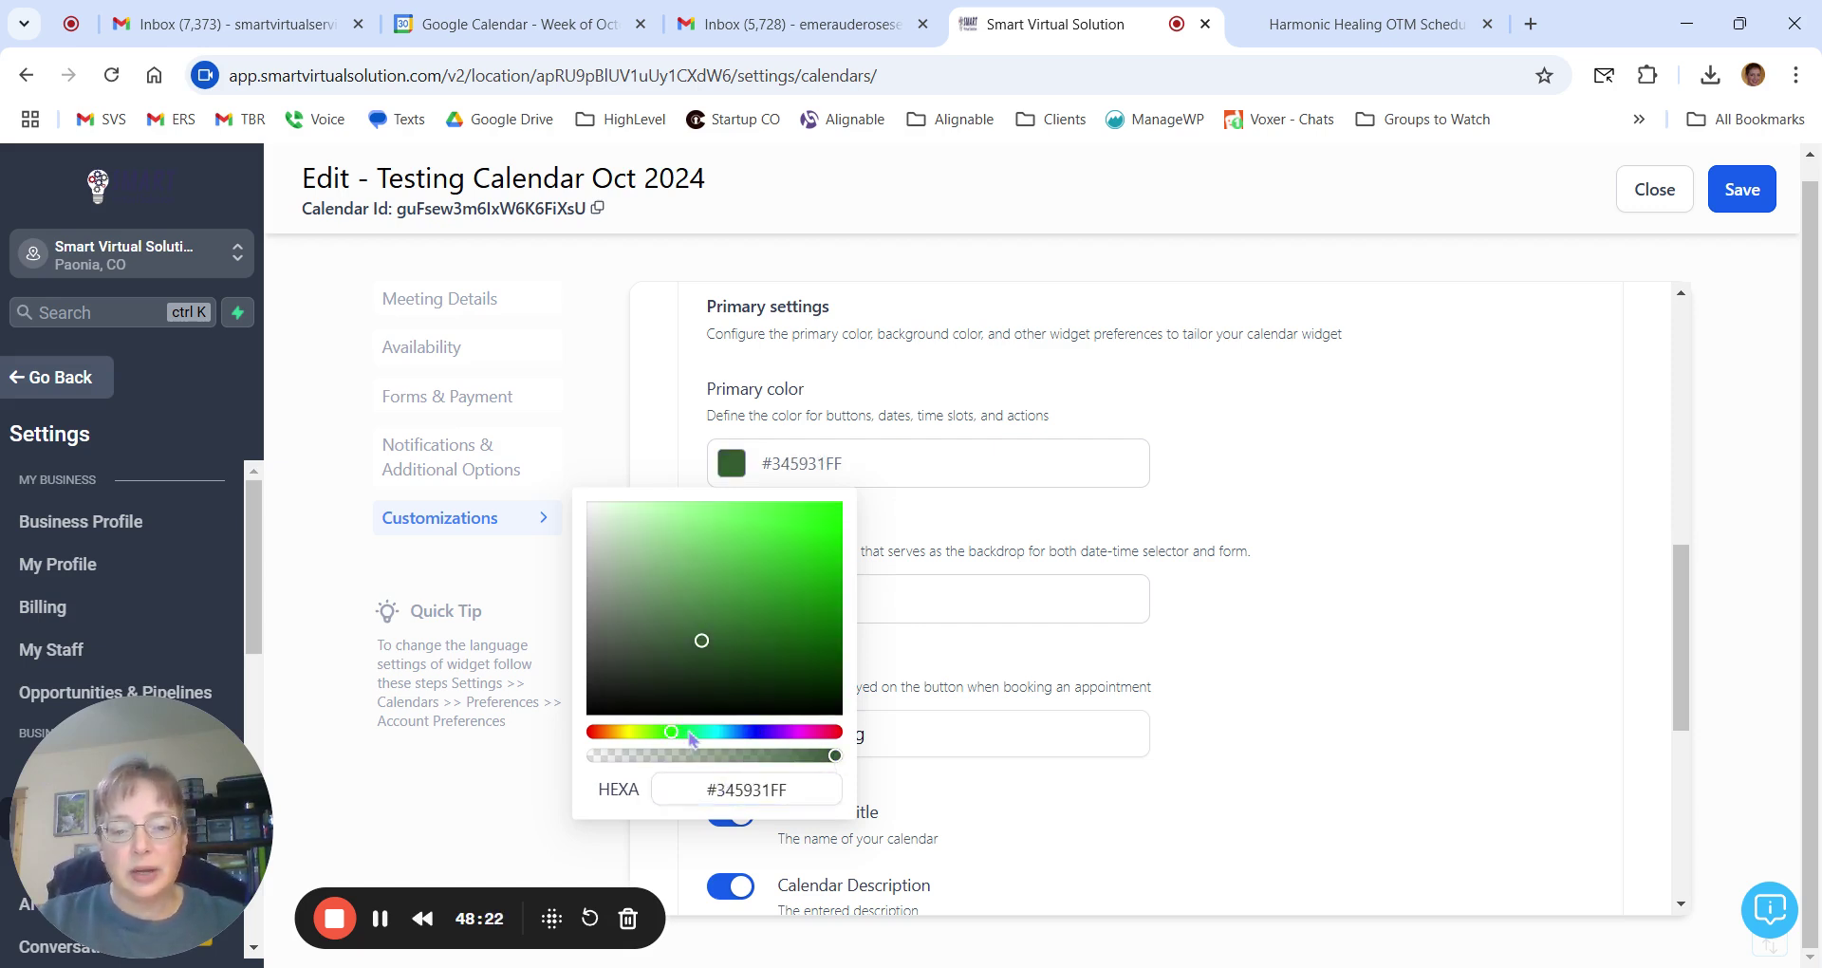
click(713, 561)
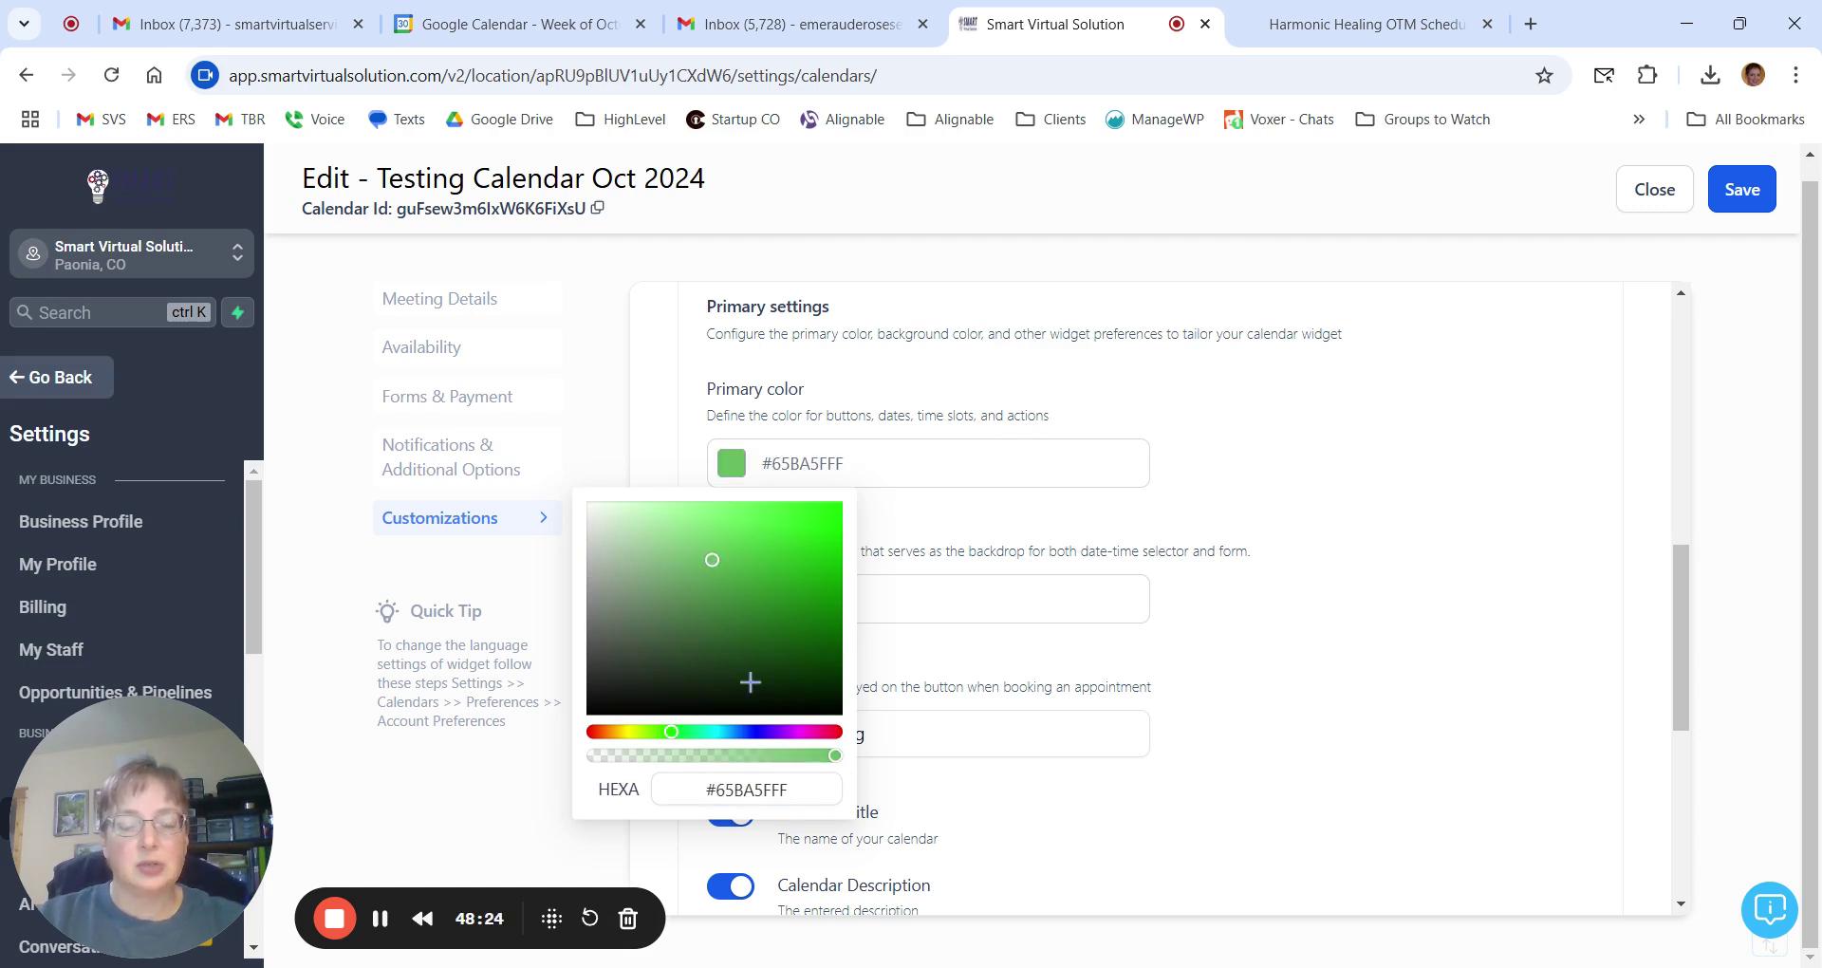
click(610, 733)
click(806, 533)
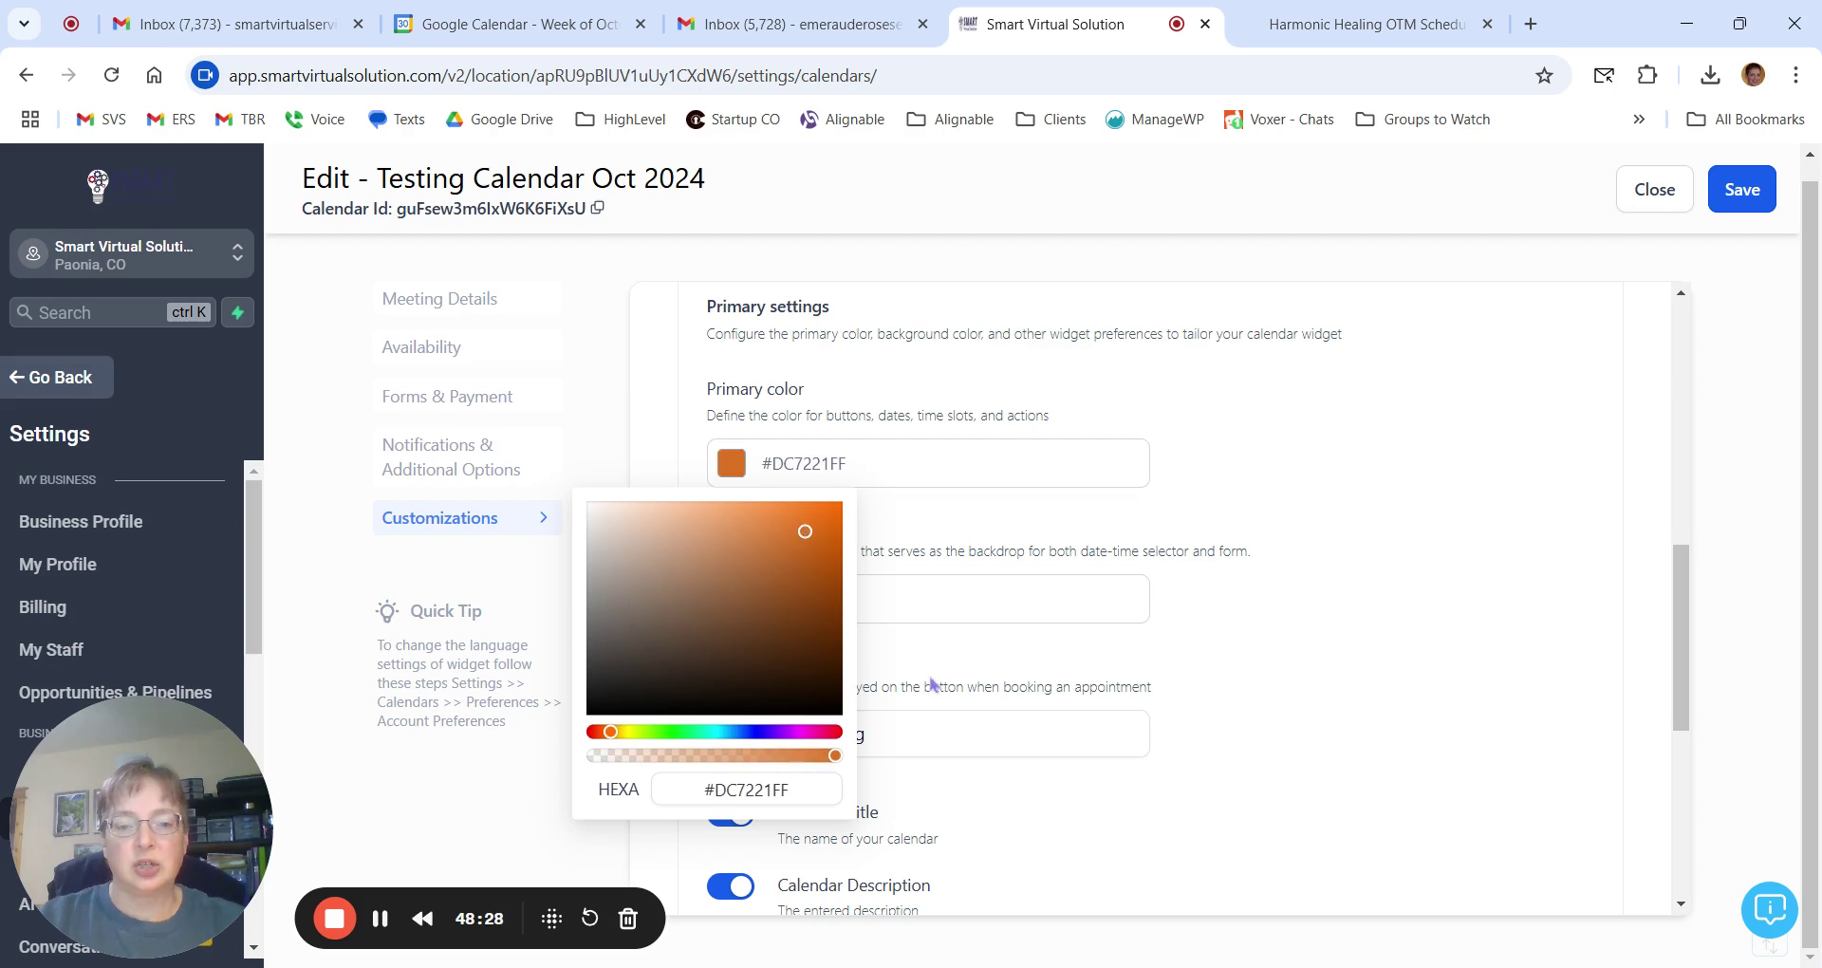
click(1120, 830)
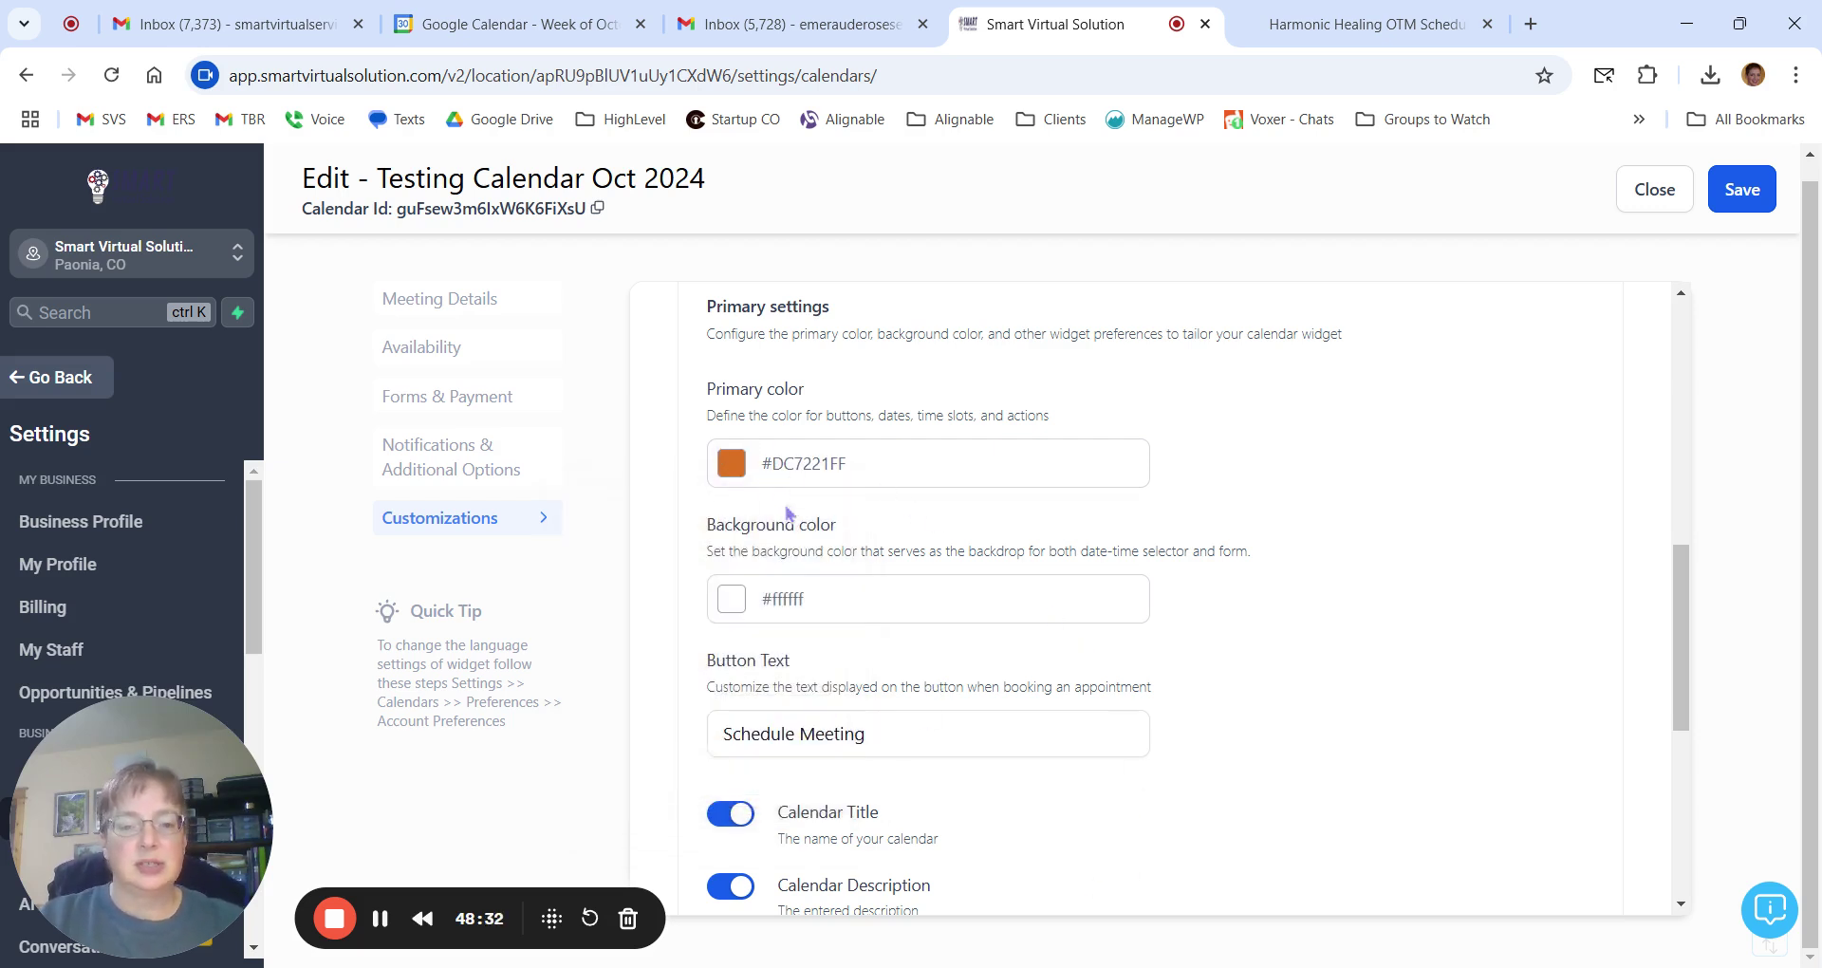
Set the widget's background colour to black #000000.
click(733, 608)
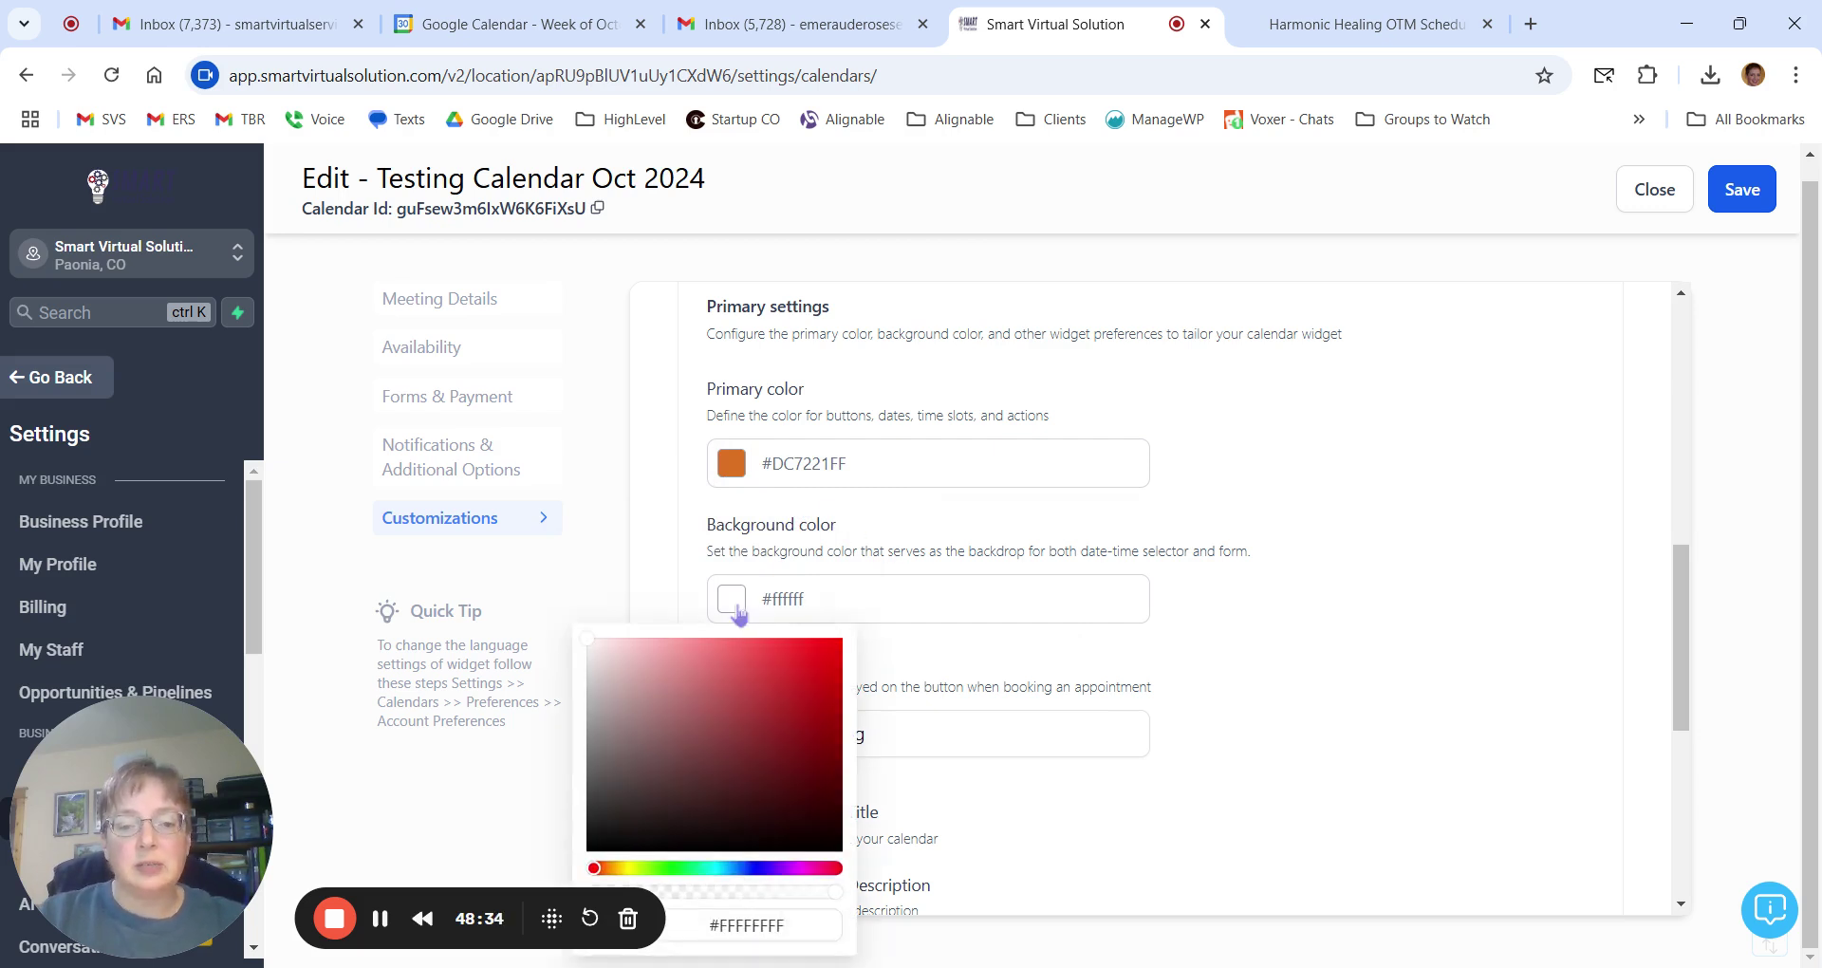
triple_click(769, 925)
text(#000000)
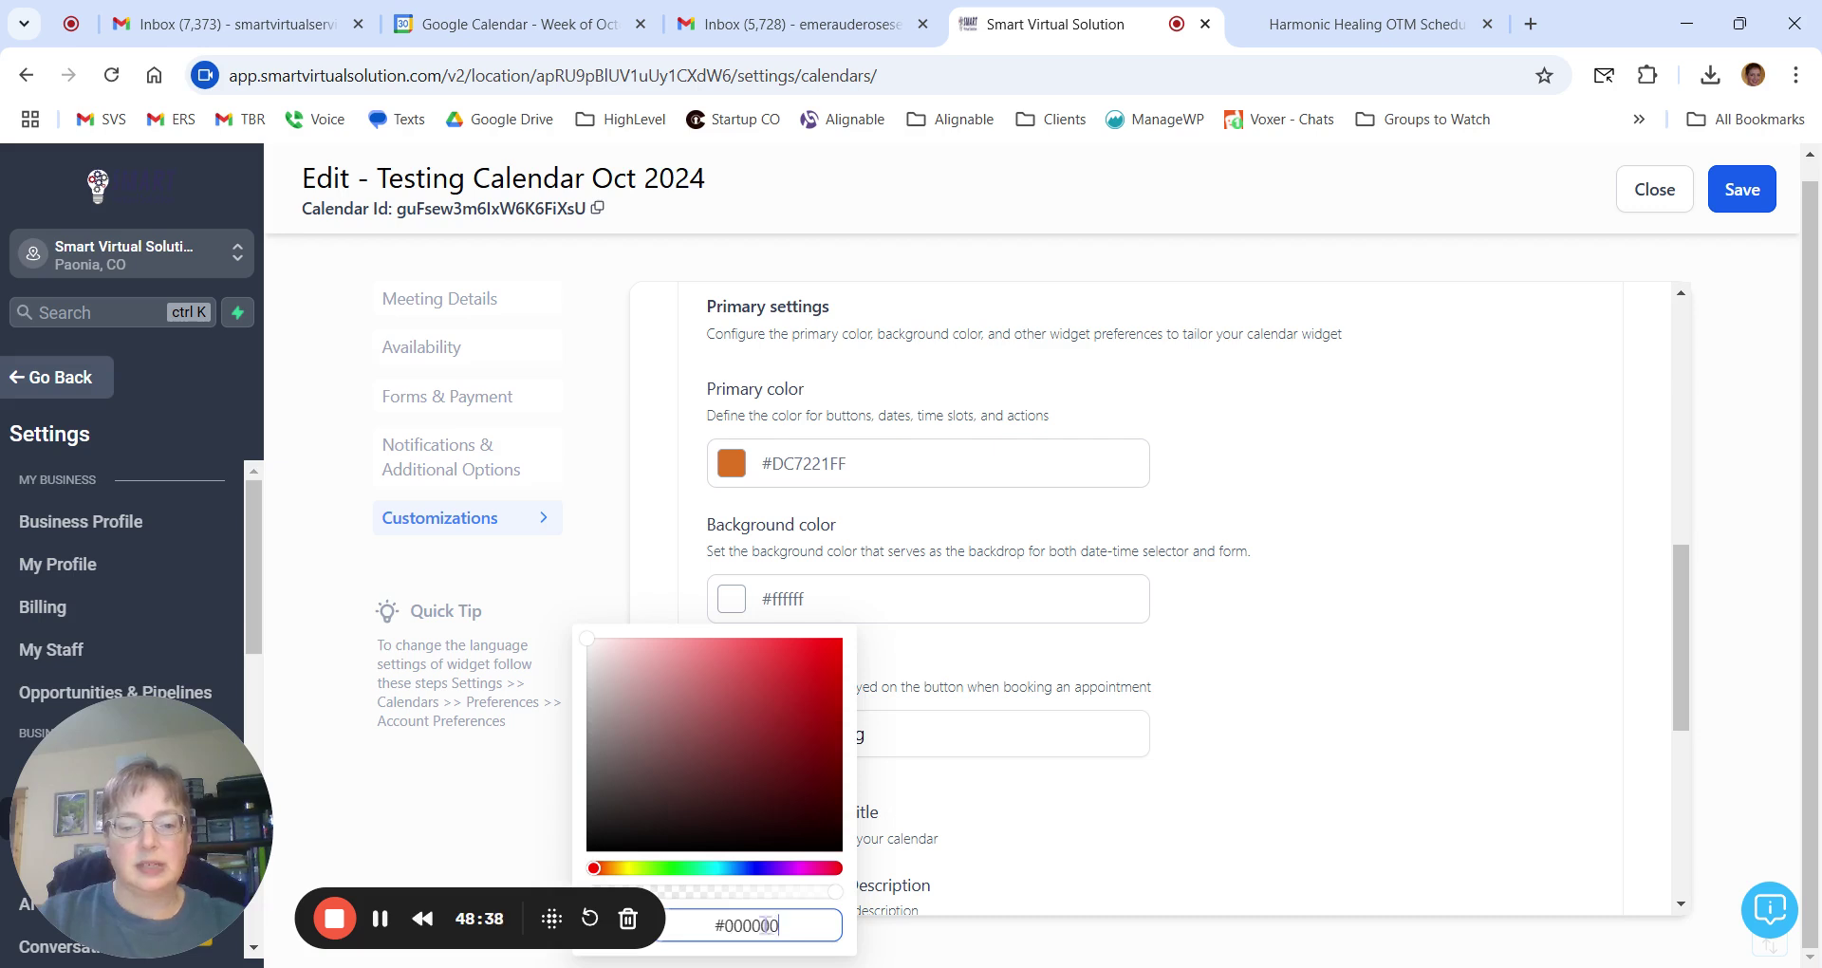
click(1194, 819)
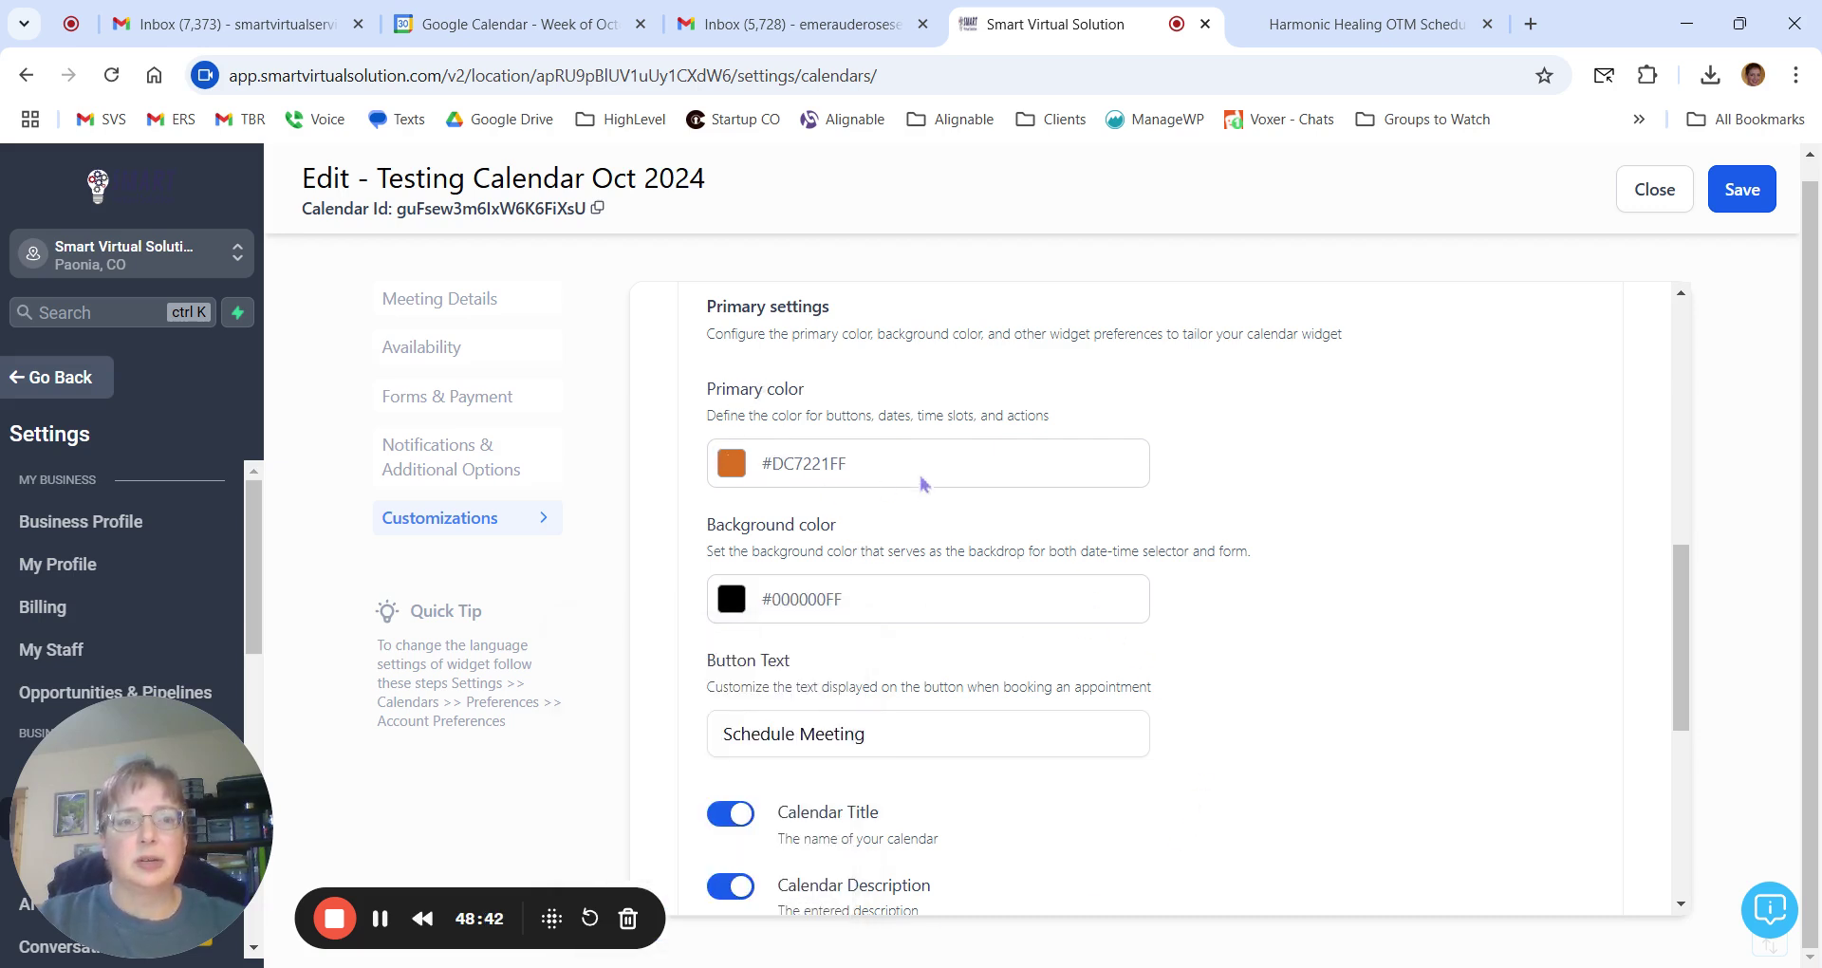
Scroll down the settings, then switch to the Harmonic Healing schedule page.
scroll(919, 493, down, 1)
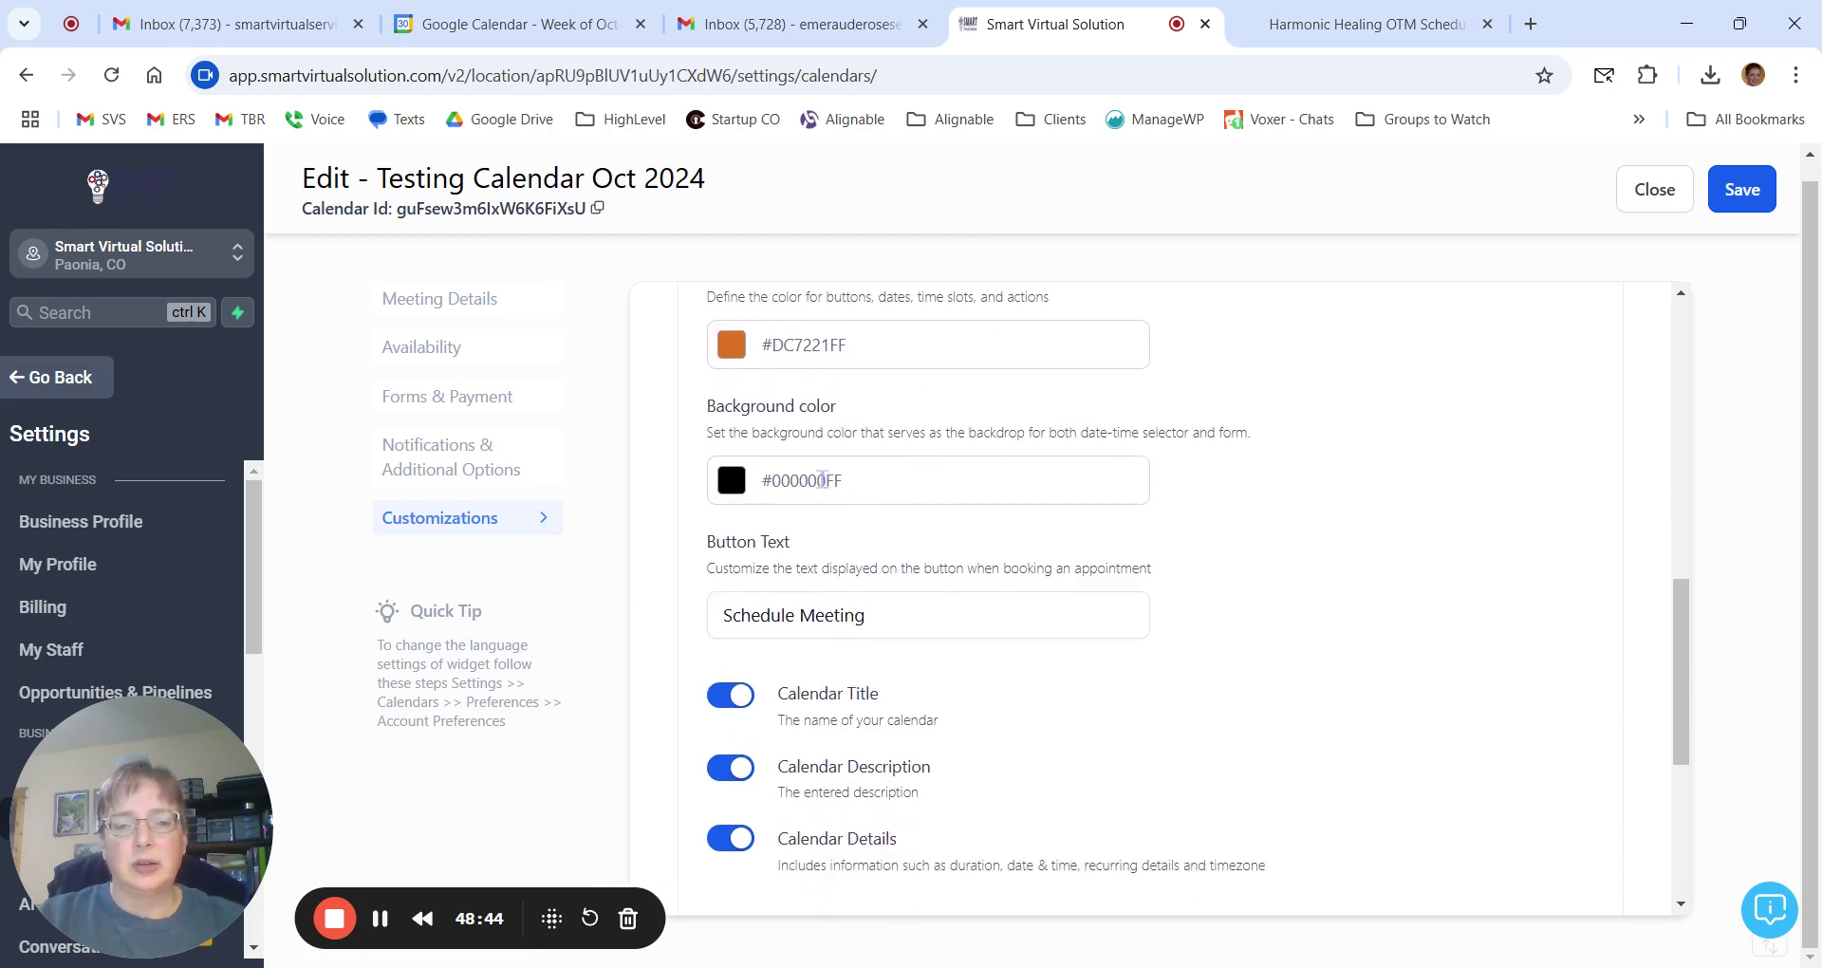
scroll(1025, 538, down, 1)
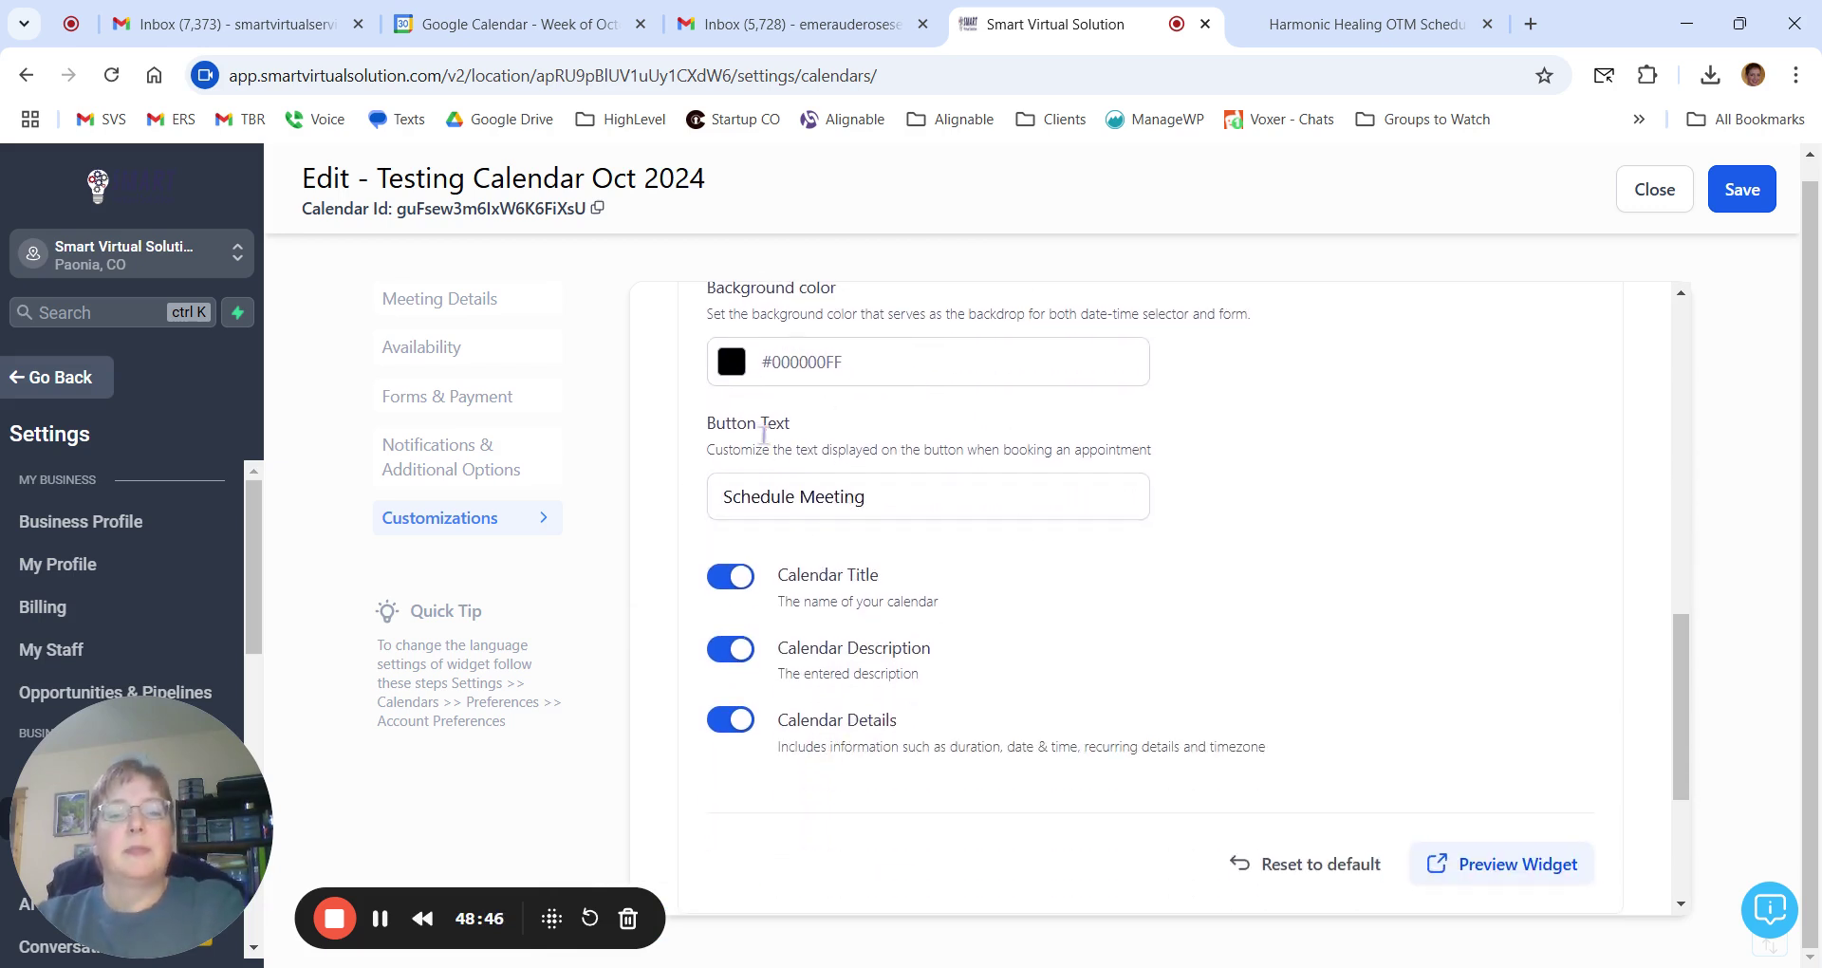
click(1366, 24)
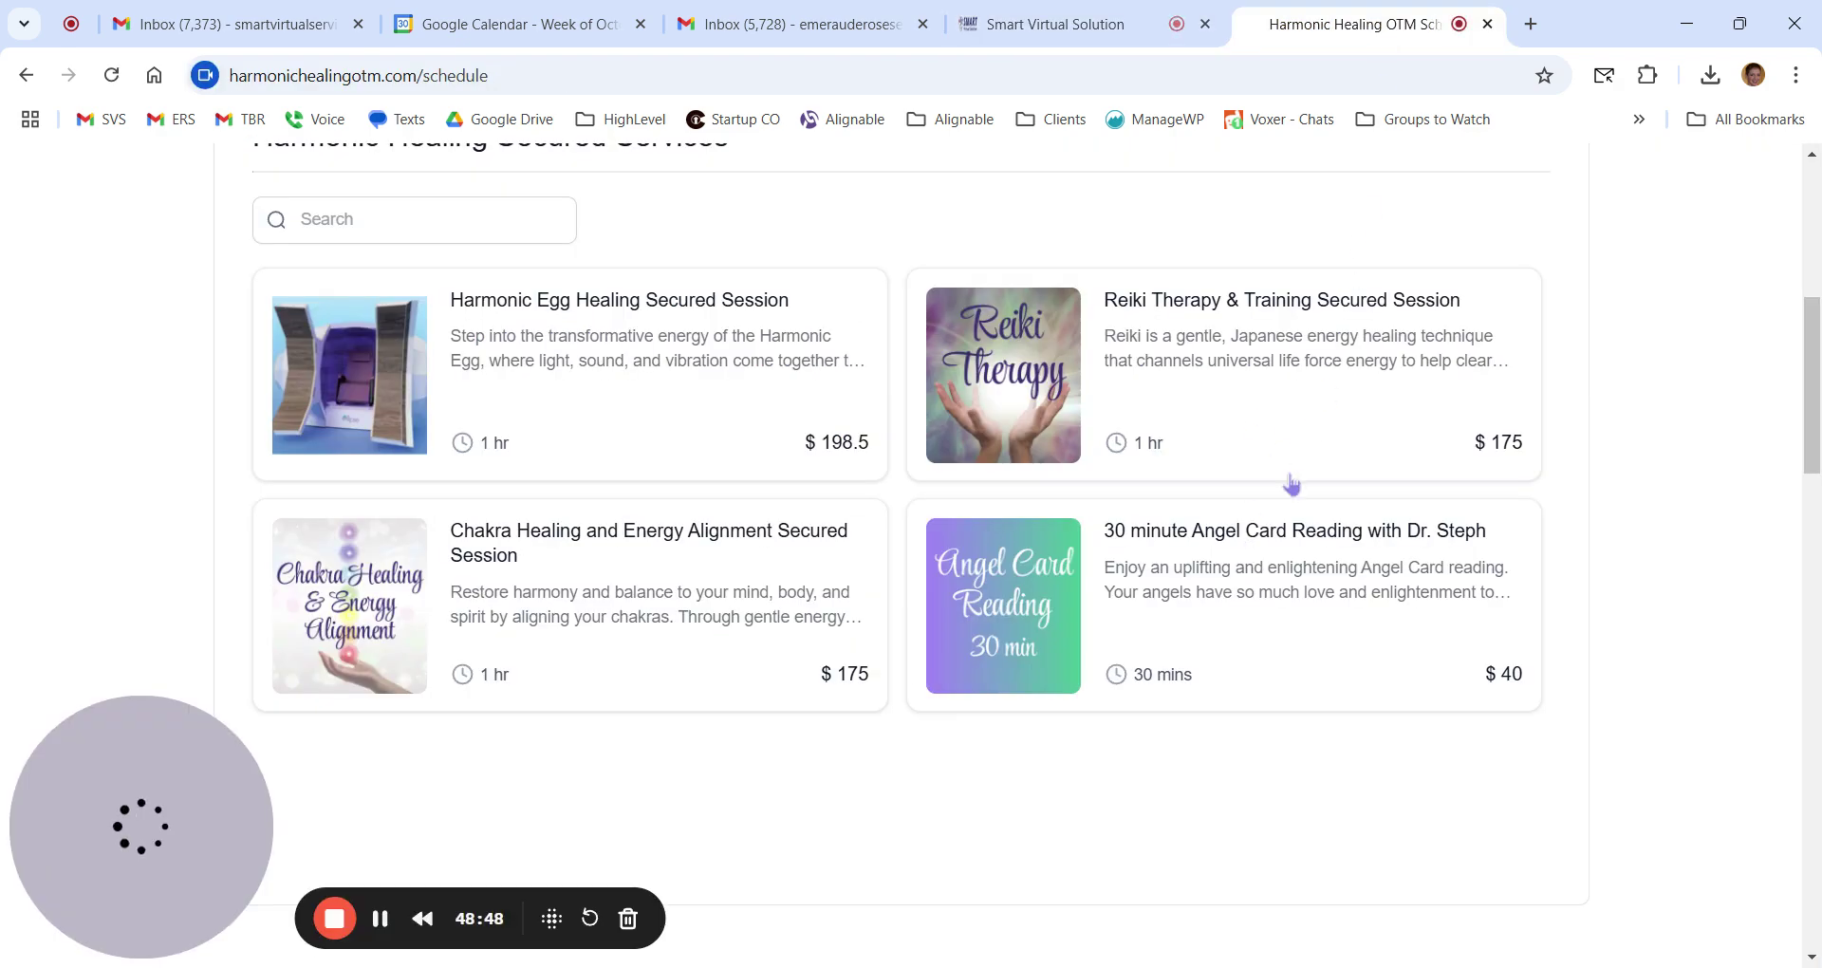
Pick 10:15 AM on Nov 1 for the 30 minute Angel Card Reading, then return to calendar settings.
click(1046, 579)
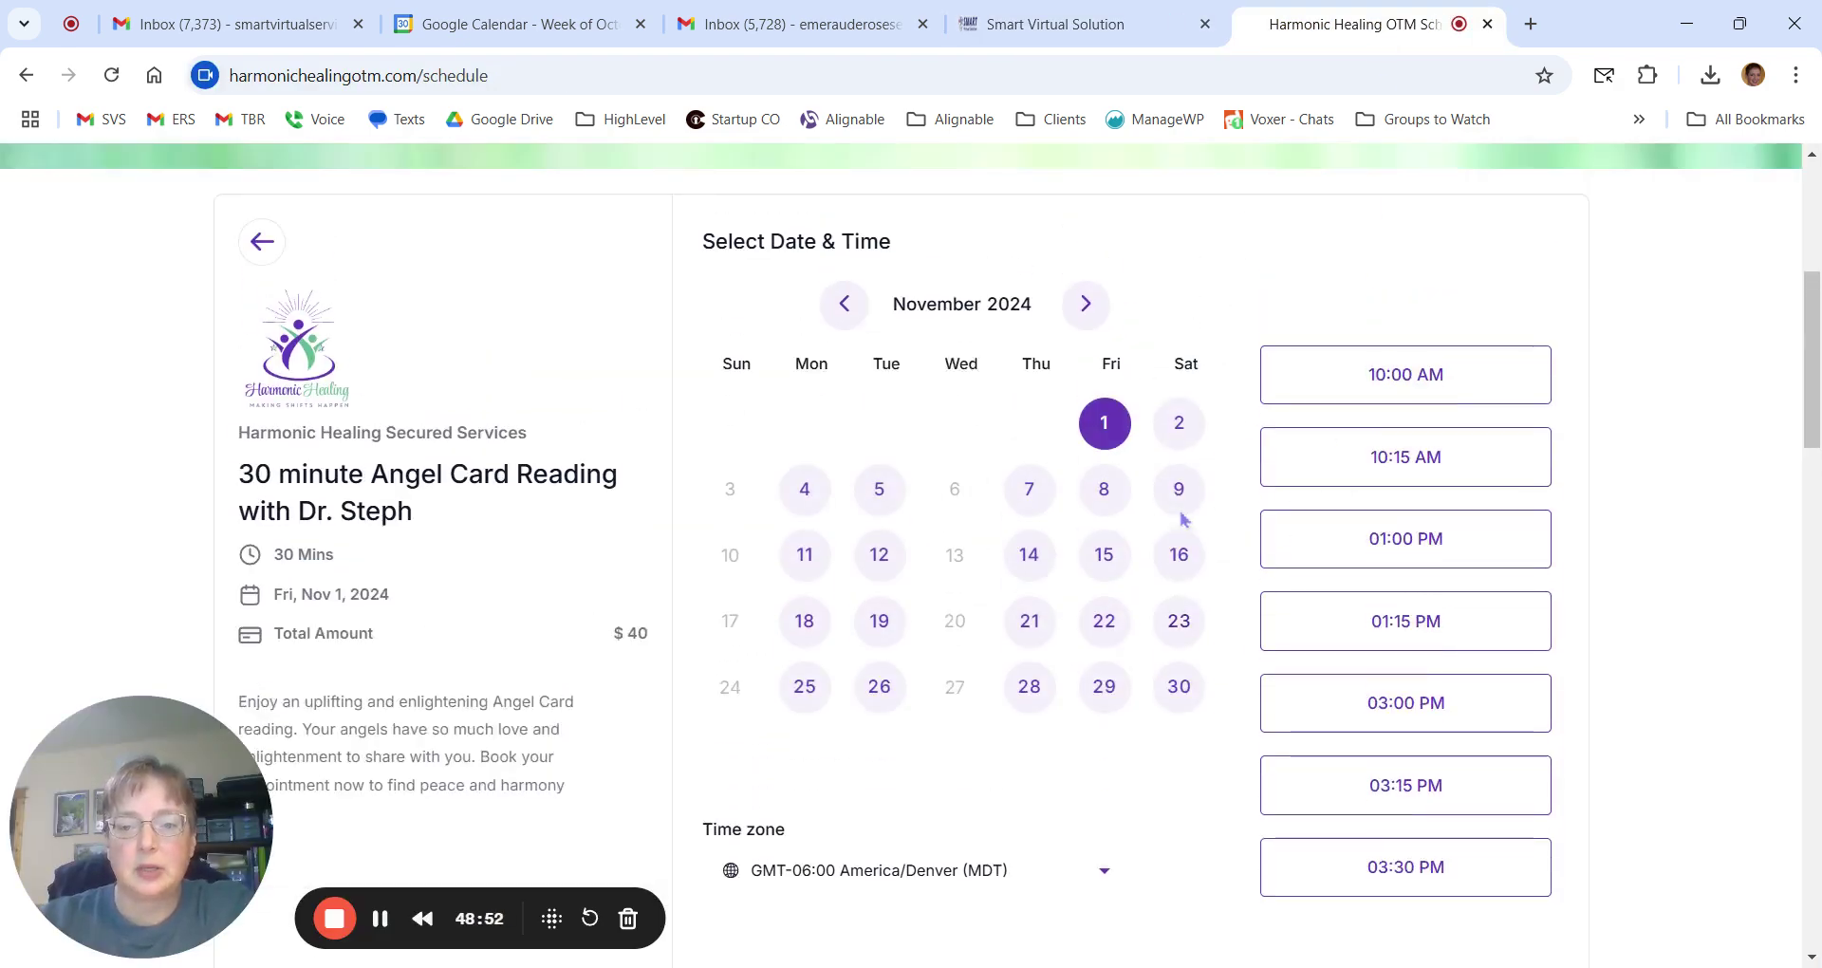
click(1329, 460)
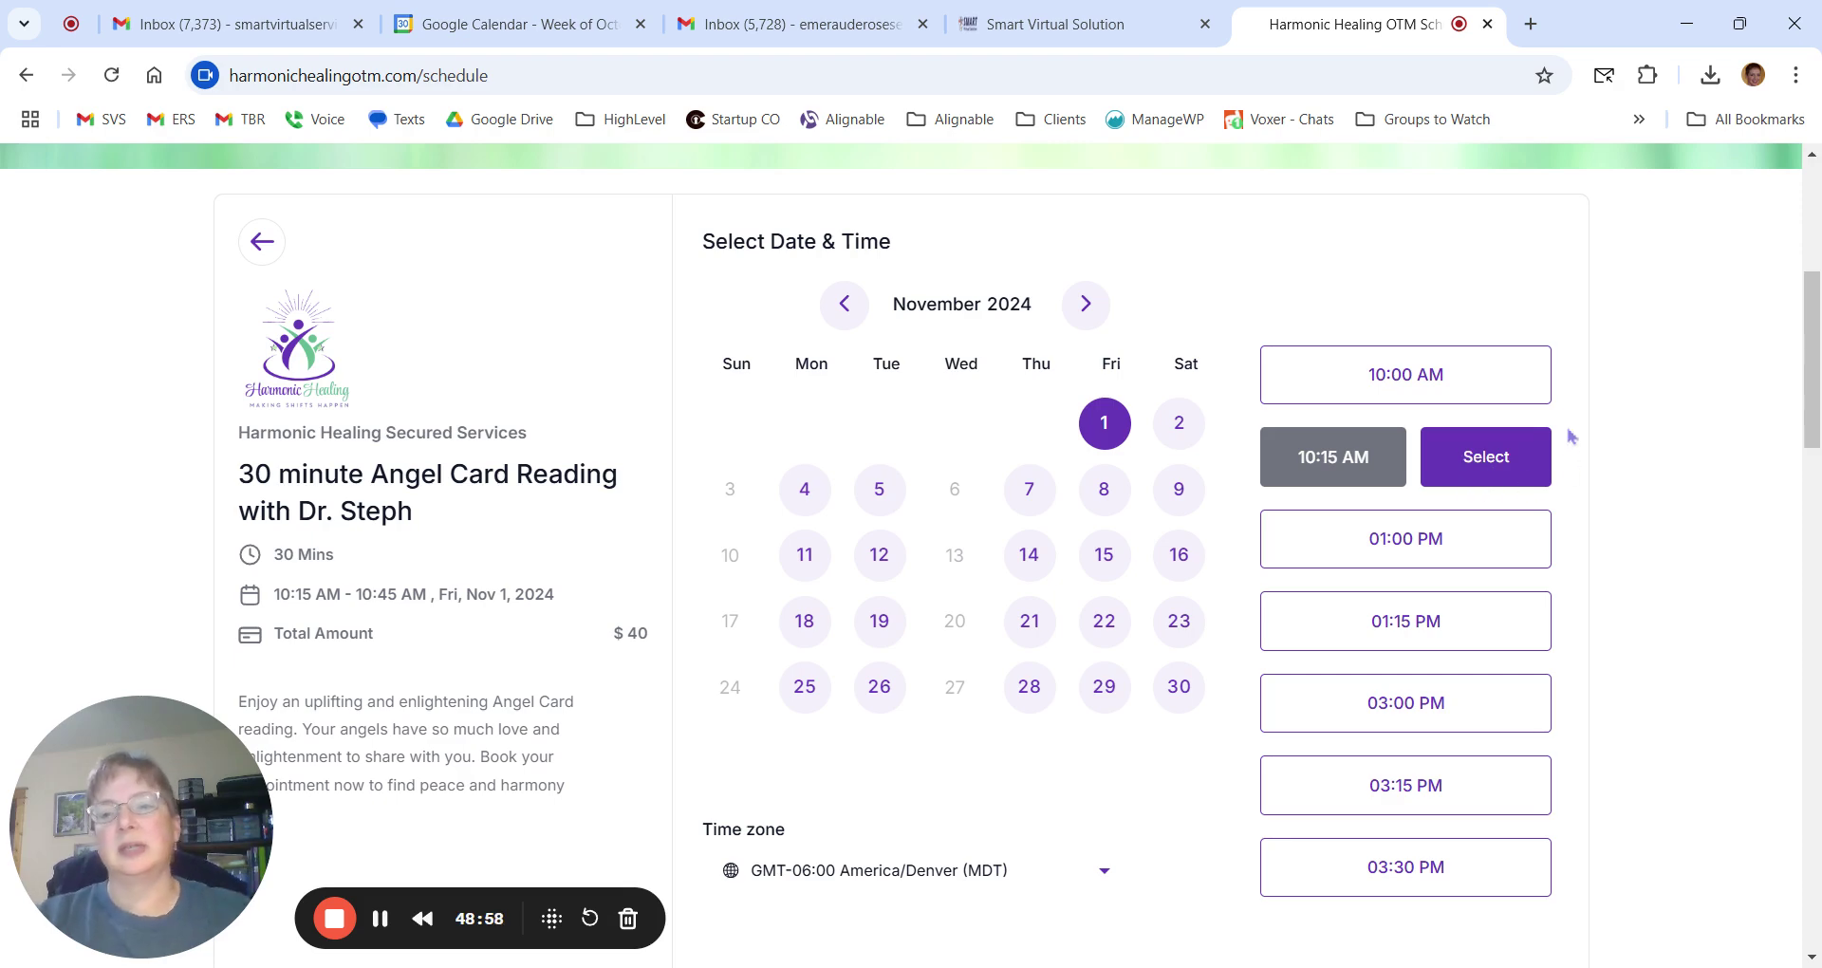
click(1139, 25)
Shorten the button text from 'Schedule Meeting' to 'Schedule' and preview the widget.
click(802, 495)
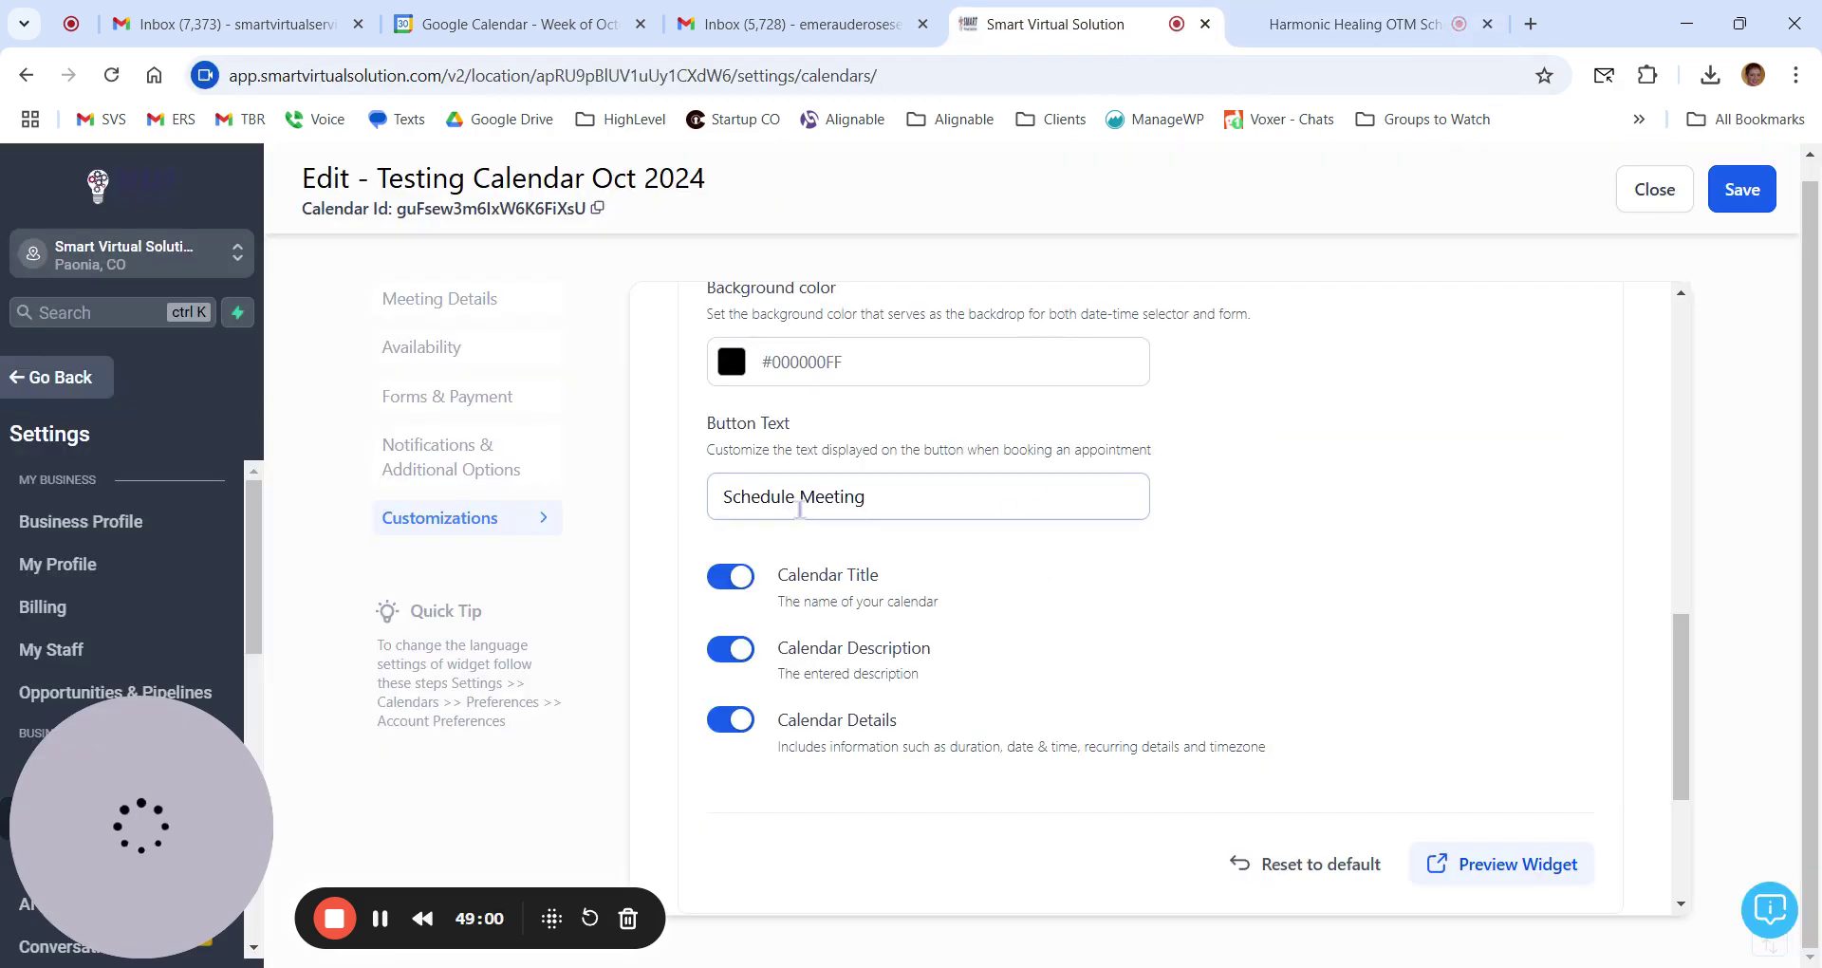
drag(802, 495, 1040, 507)
key(BackSpace)
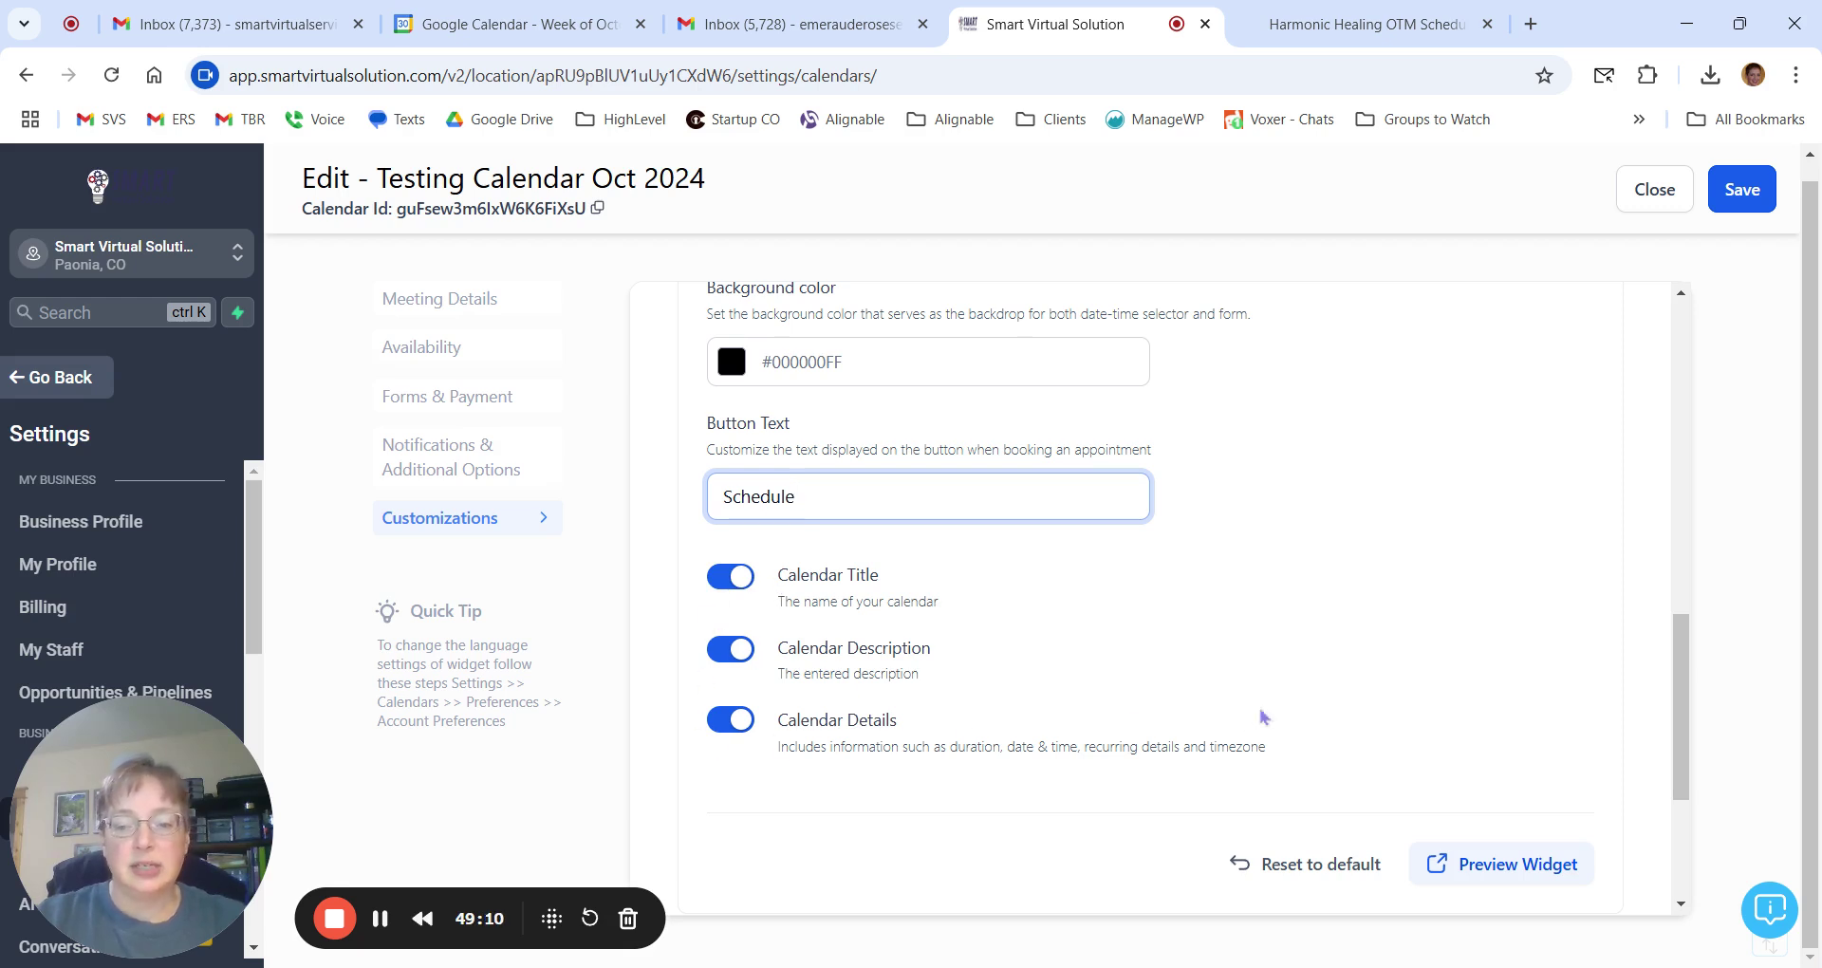
click(1478, 862)
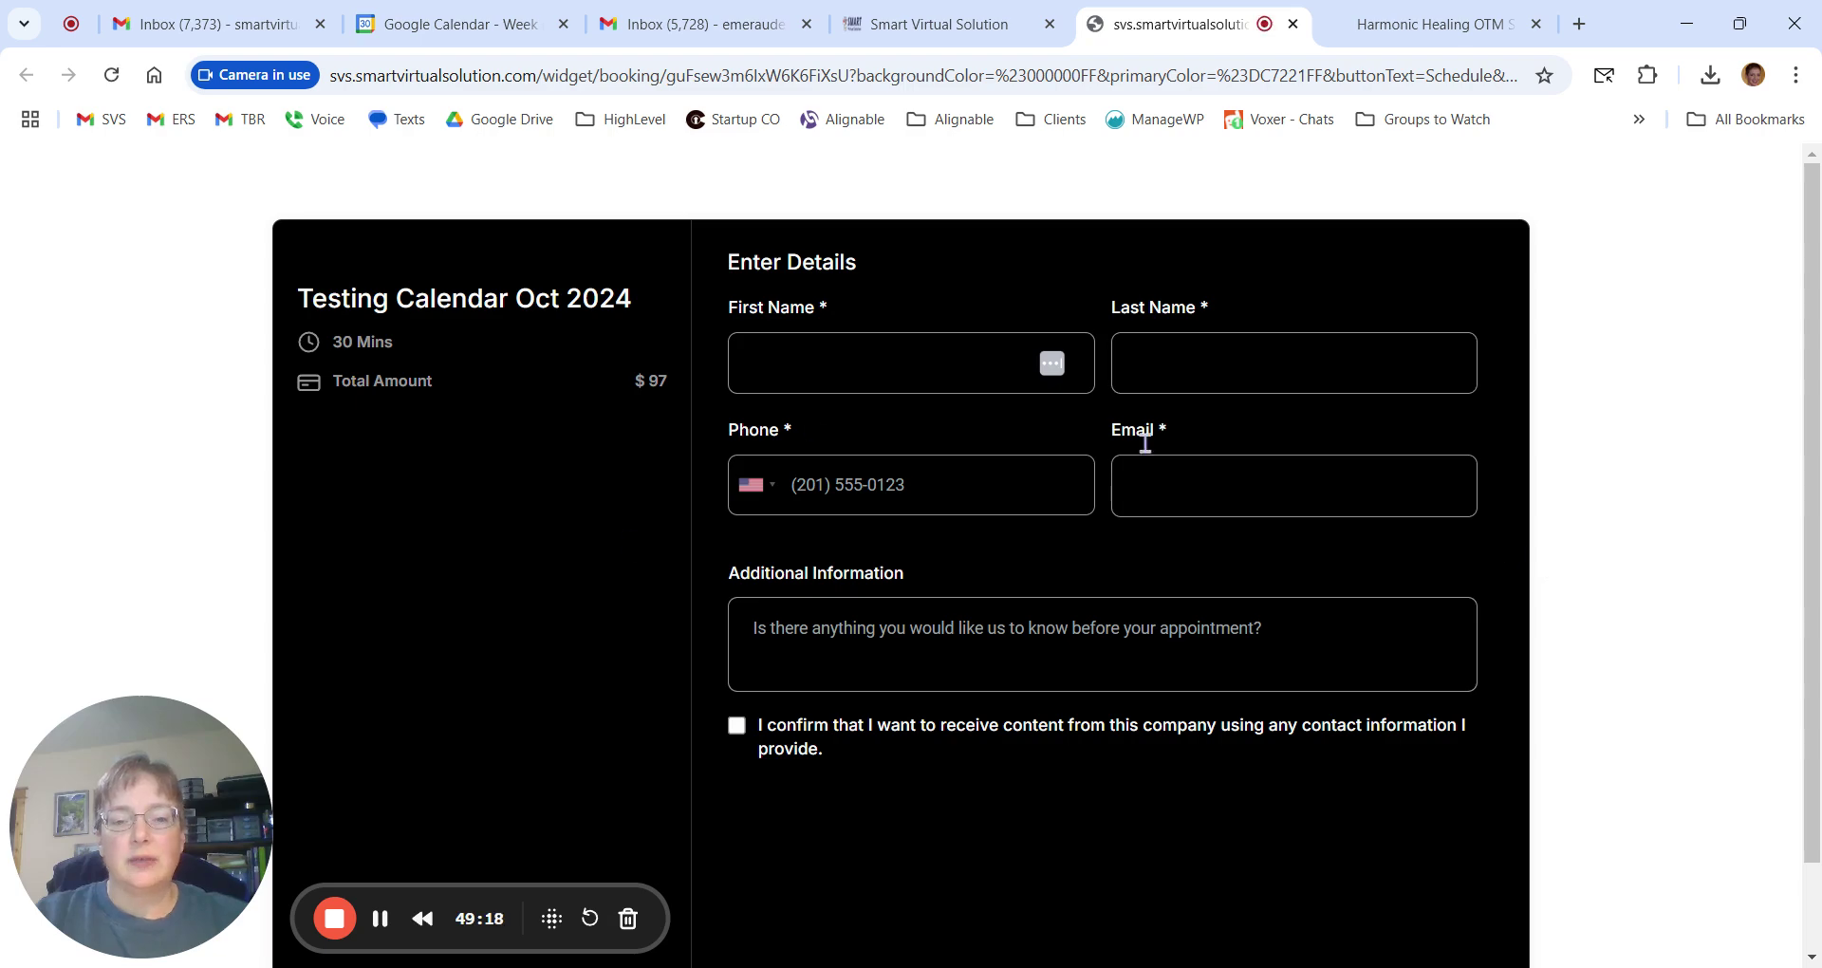
Close the widget preview and return to the calendar editor.
click(1292, 24)
scroll(1059, 513, up, 6)
scroll(1107, 580, down, 8)
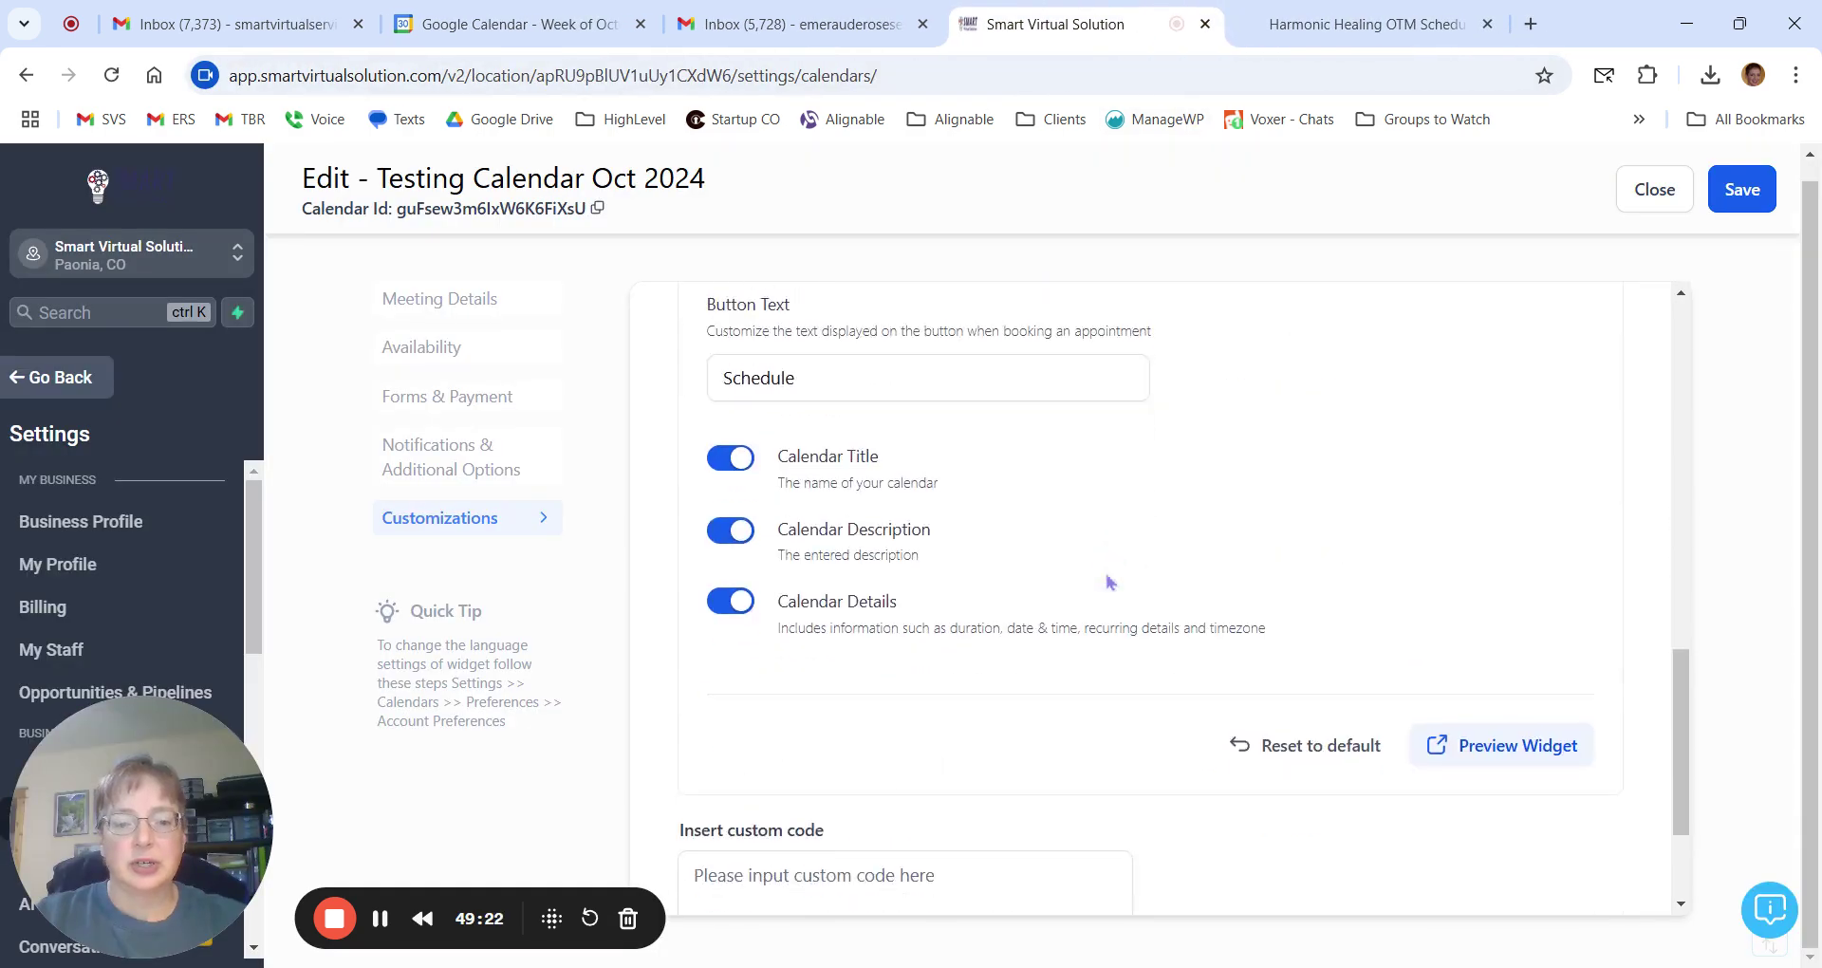
scroll(1107, 576, up, 5)
Review the form and payment settings, save the calendar, then go to Customizations.
click(441, 396)
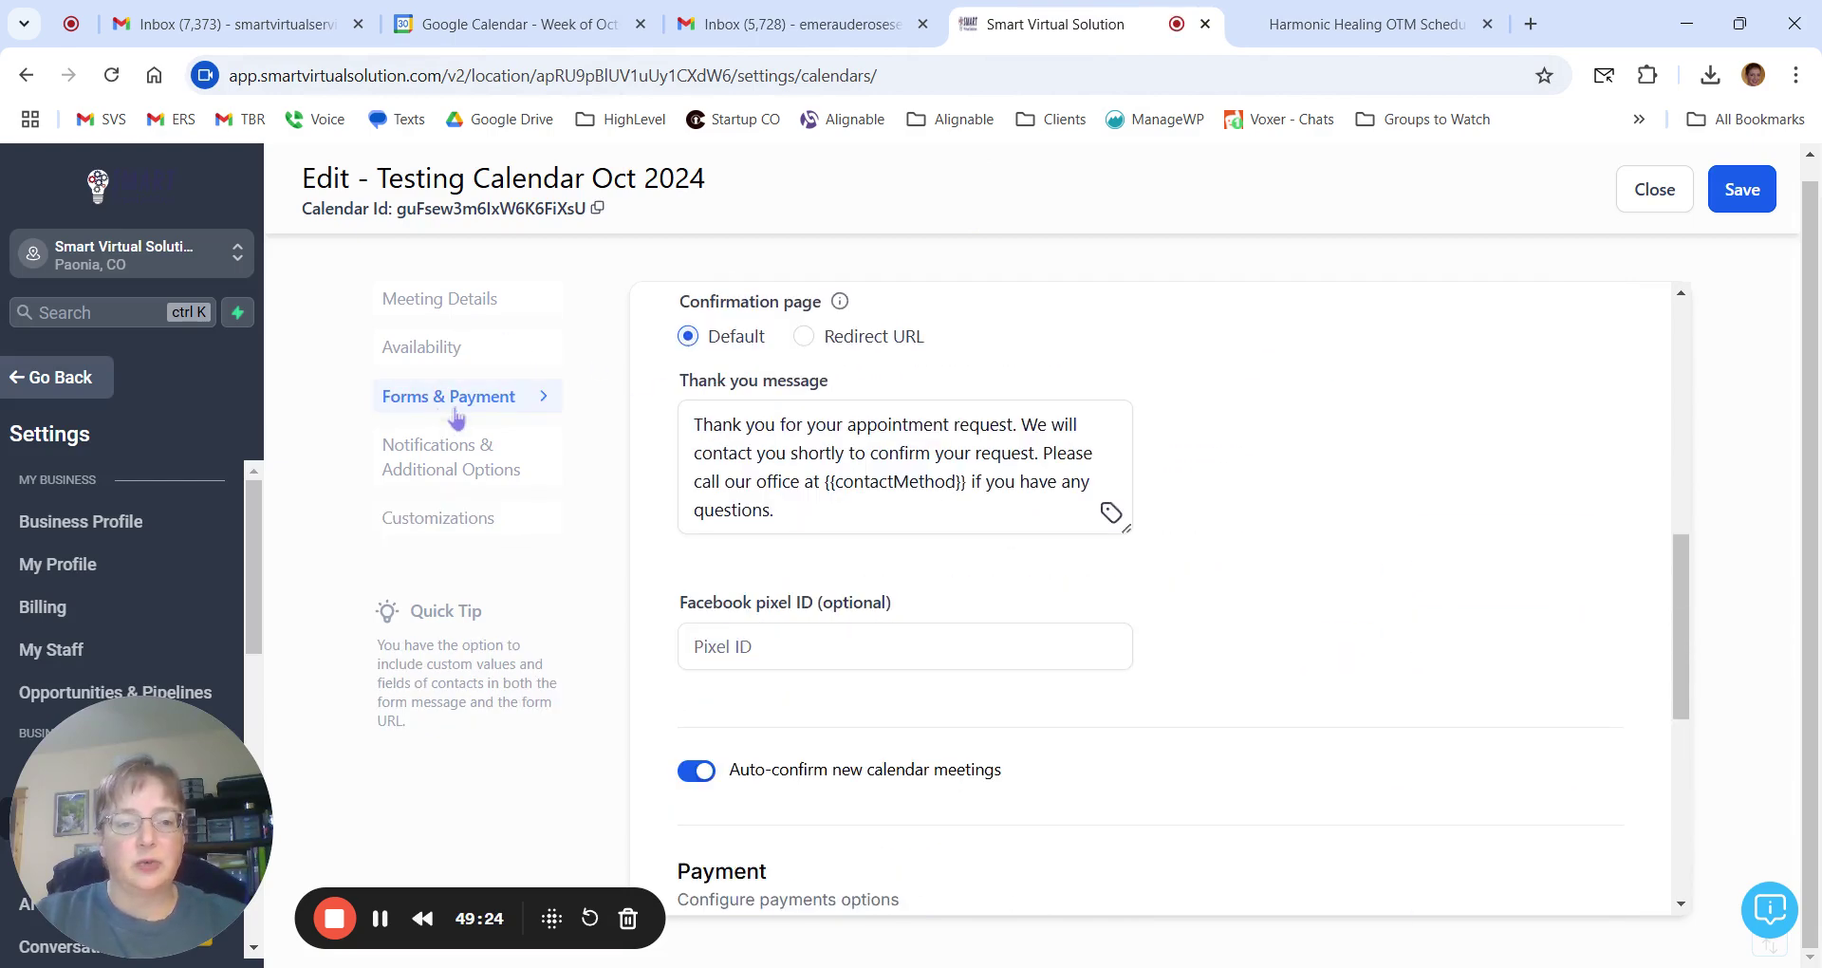
scroll(1281, 598, up, 8)
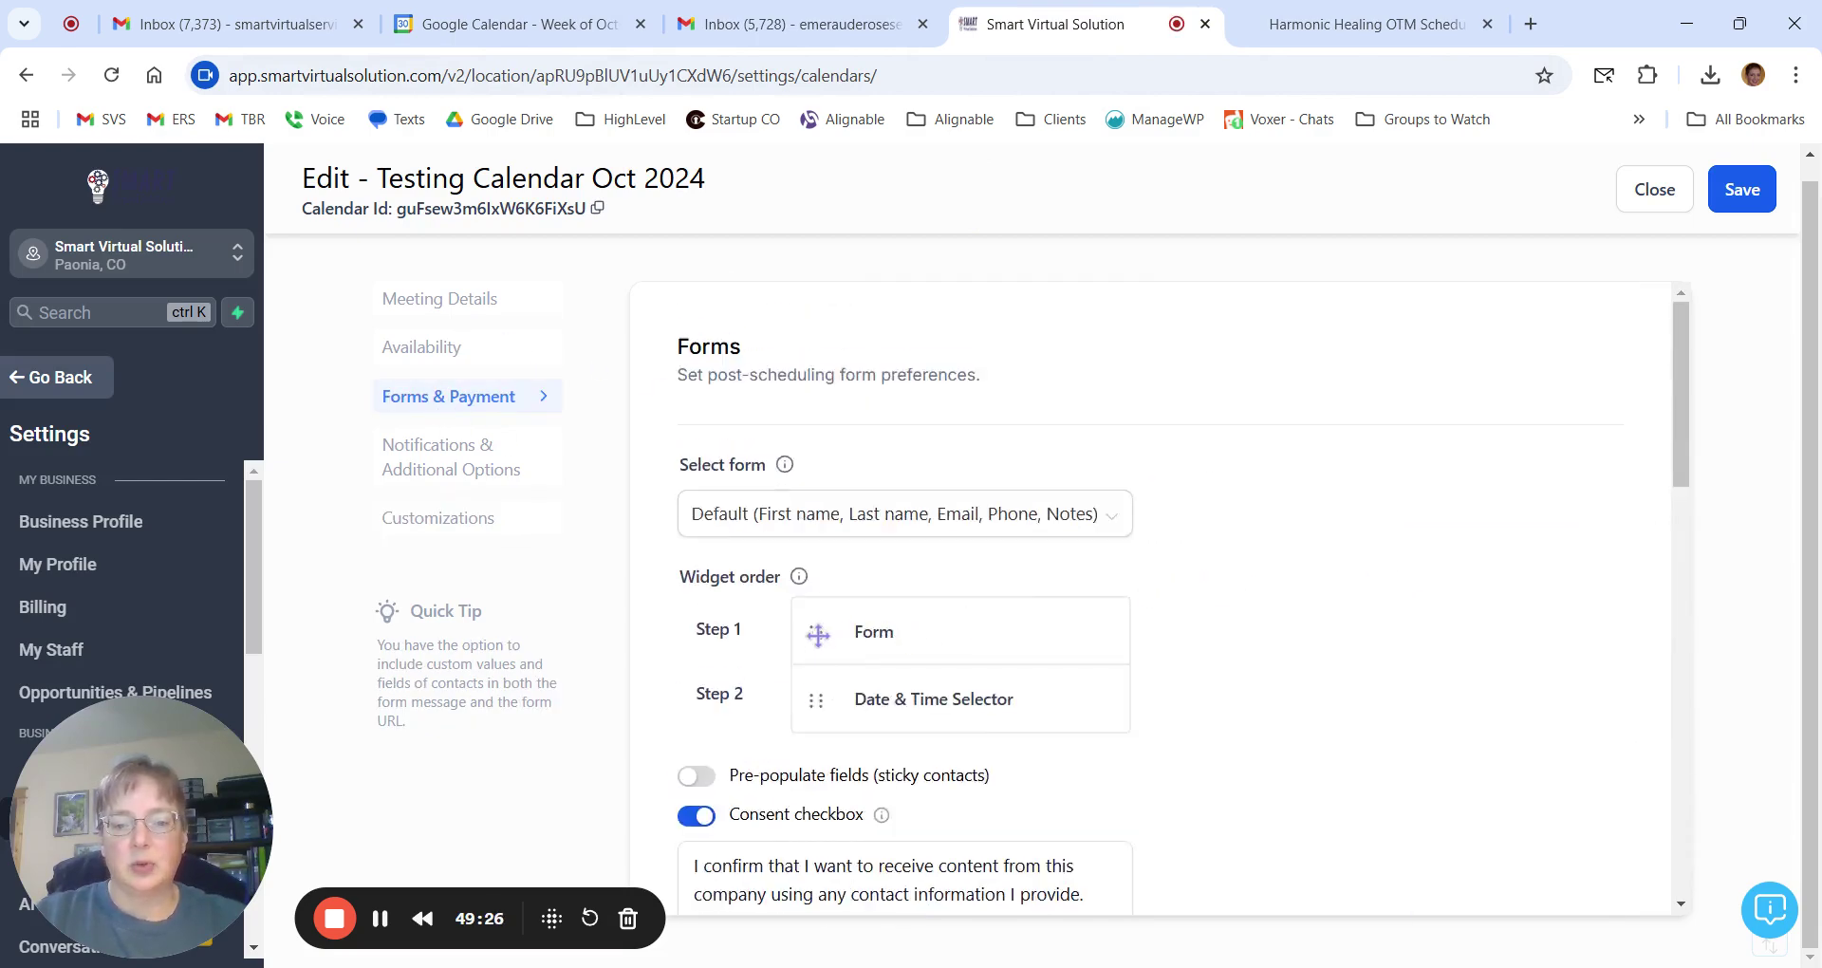
drag(819, 640, 814, 688)
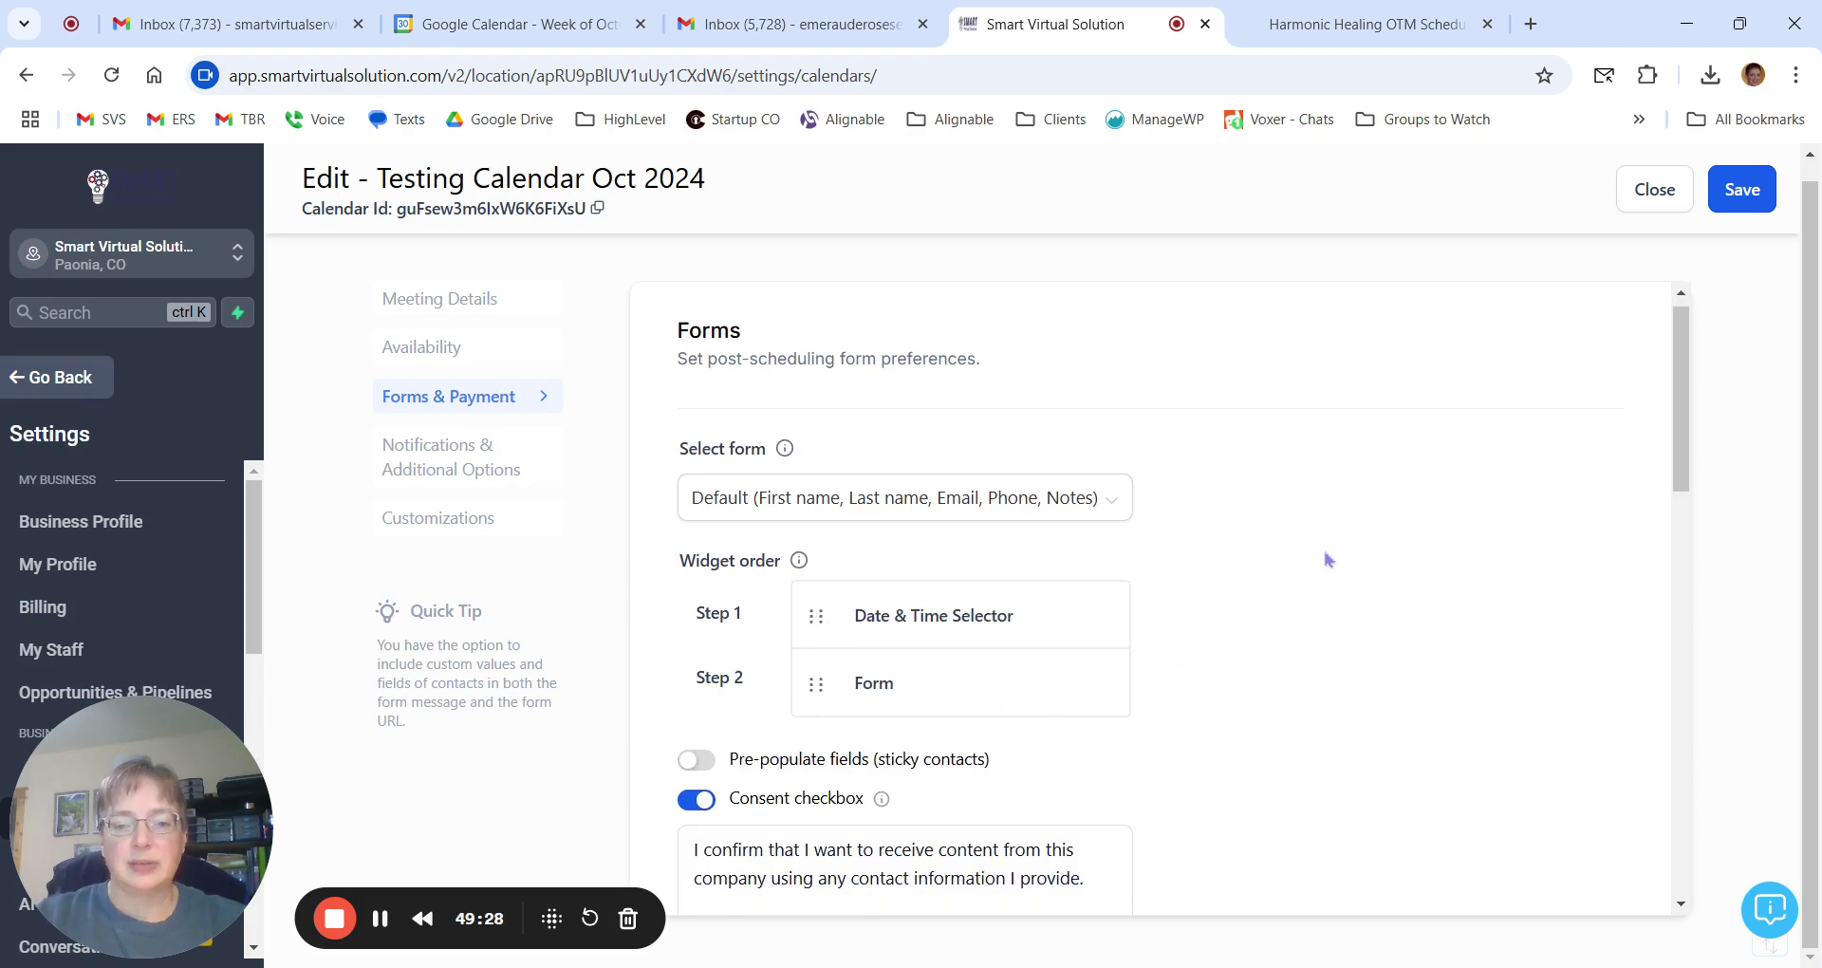
scroll(1324, 562, down, 8)
scroll(1329, 560, down, 6)
click(1743, 189)
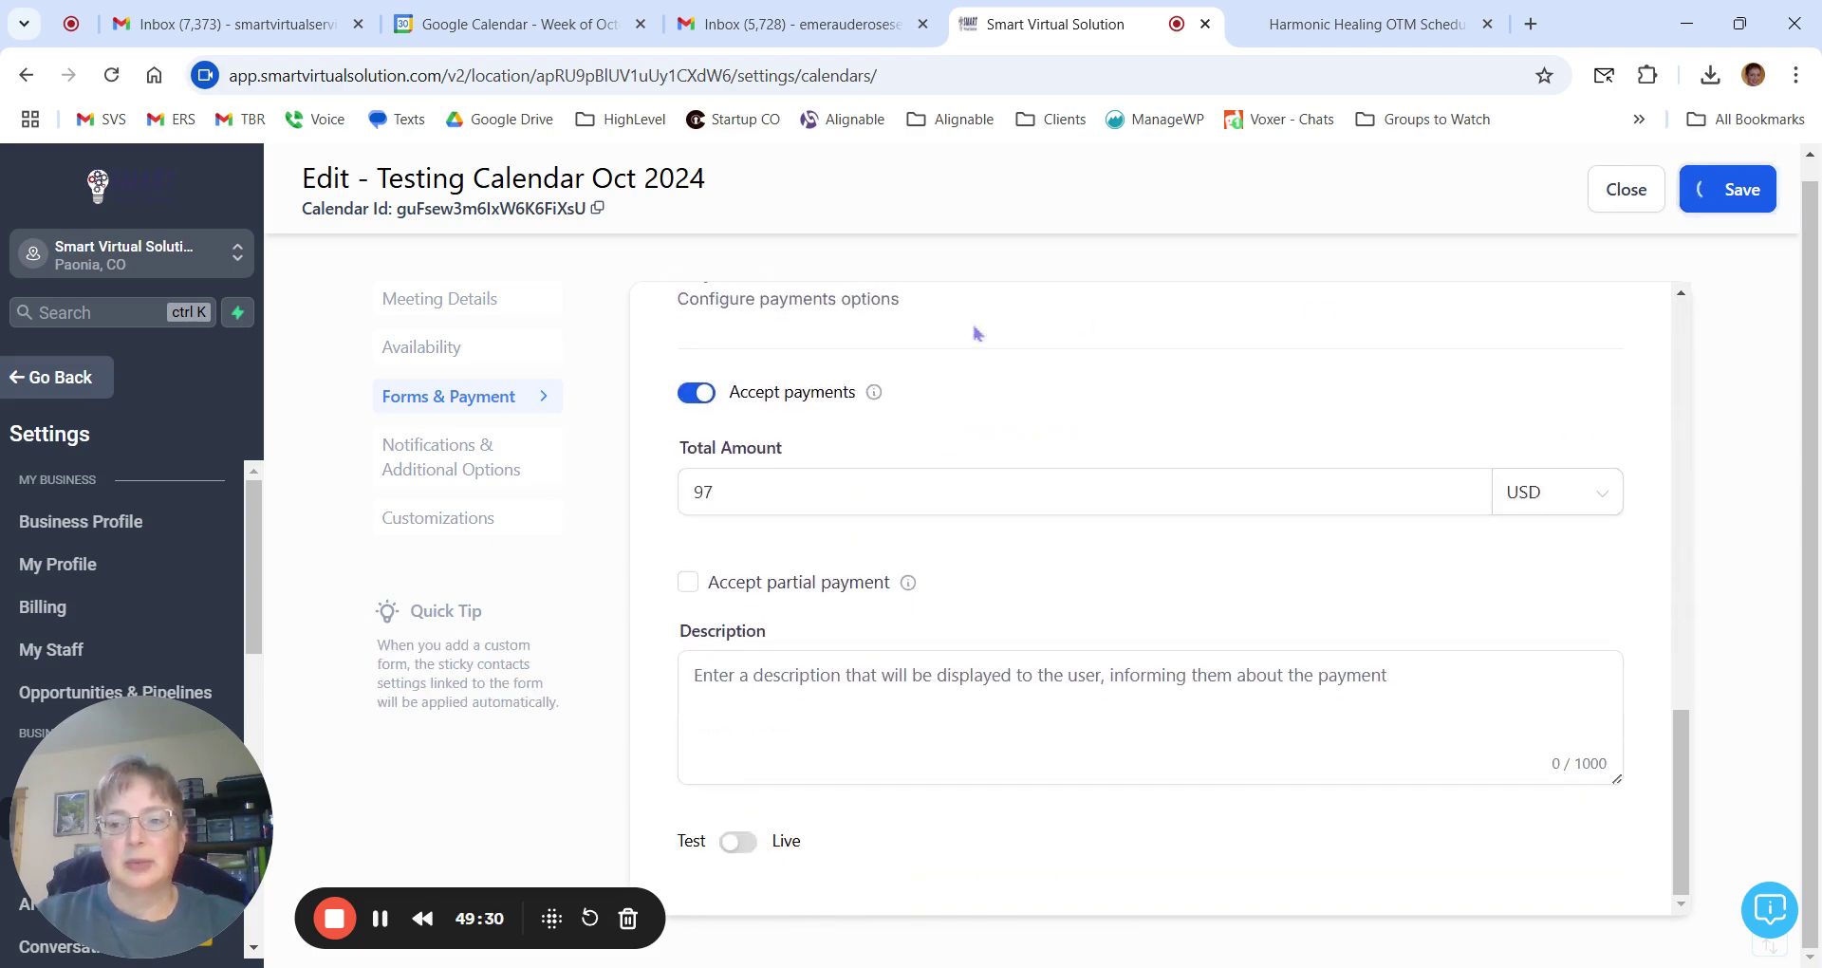
click(439, 520)
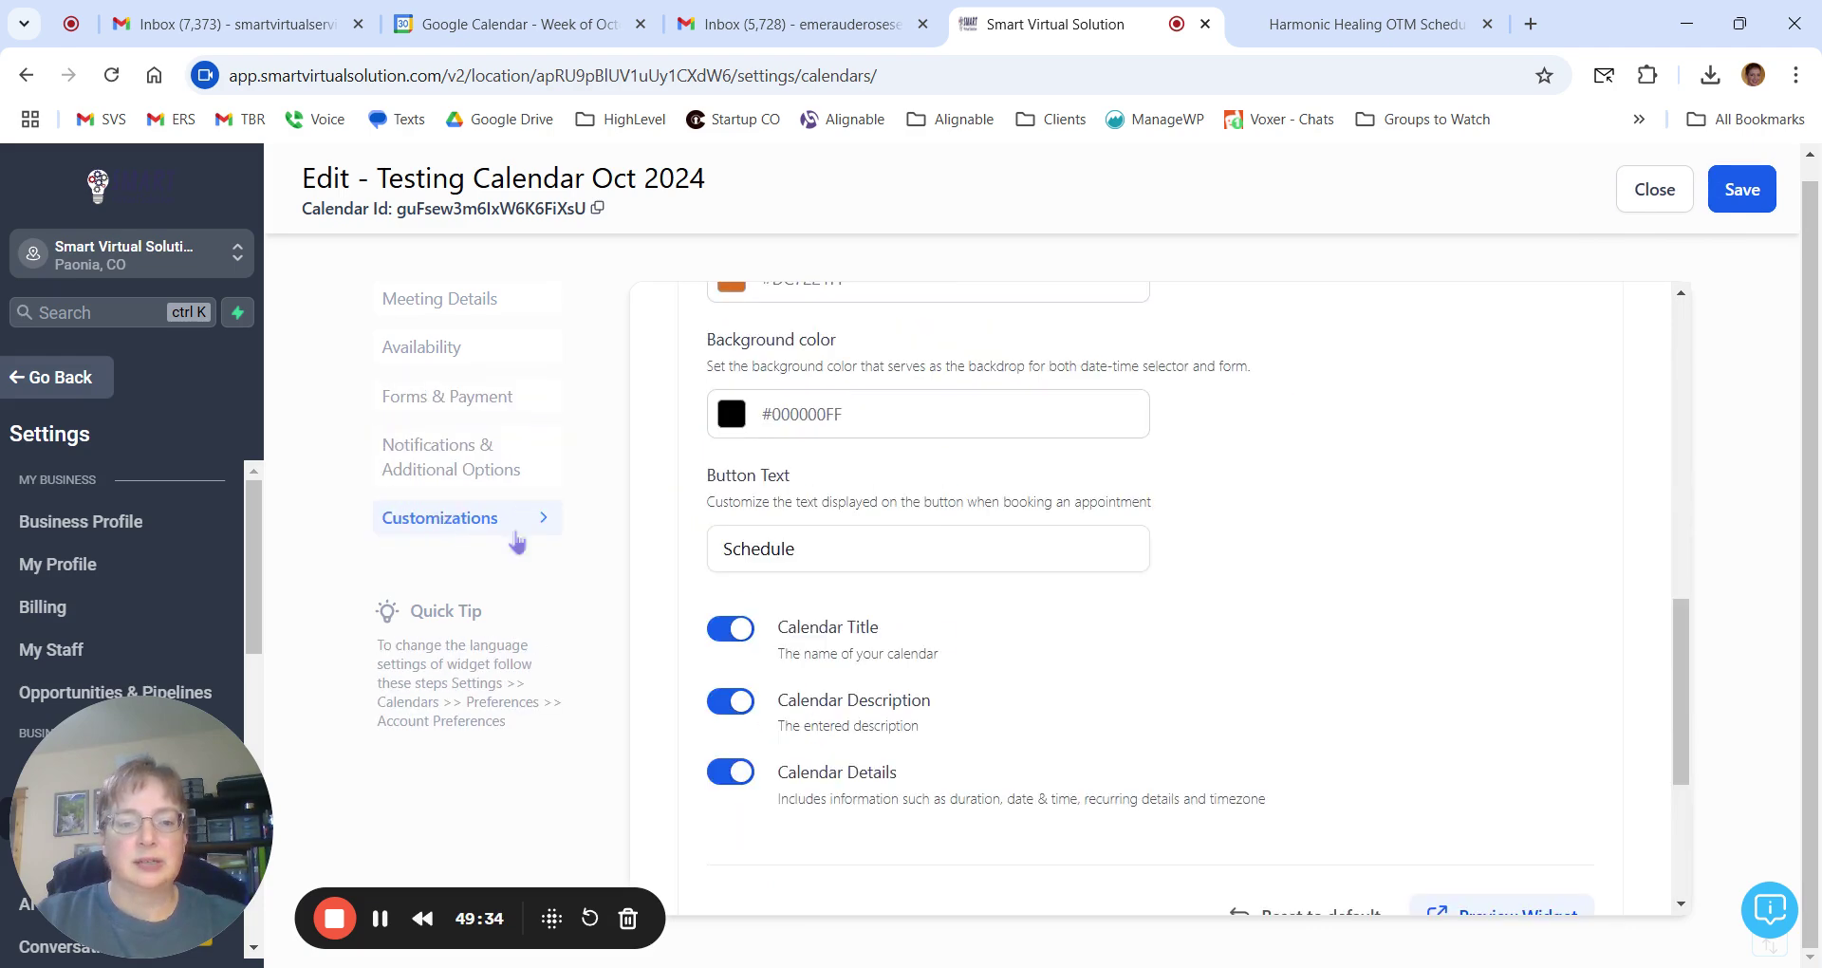
scroll(1519, 802, down, 2)
In the widget preview, book Thu, Nov 7, 2024 at 01:30 PM and review the payment fields.
click(1530, 802)
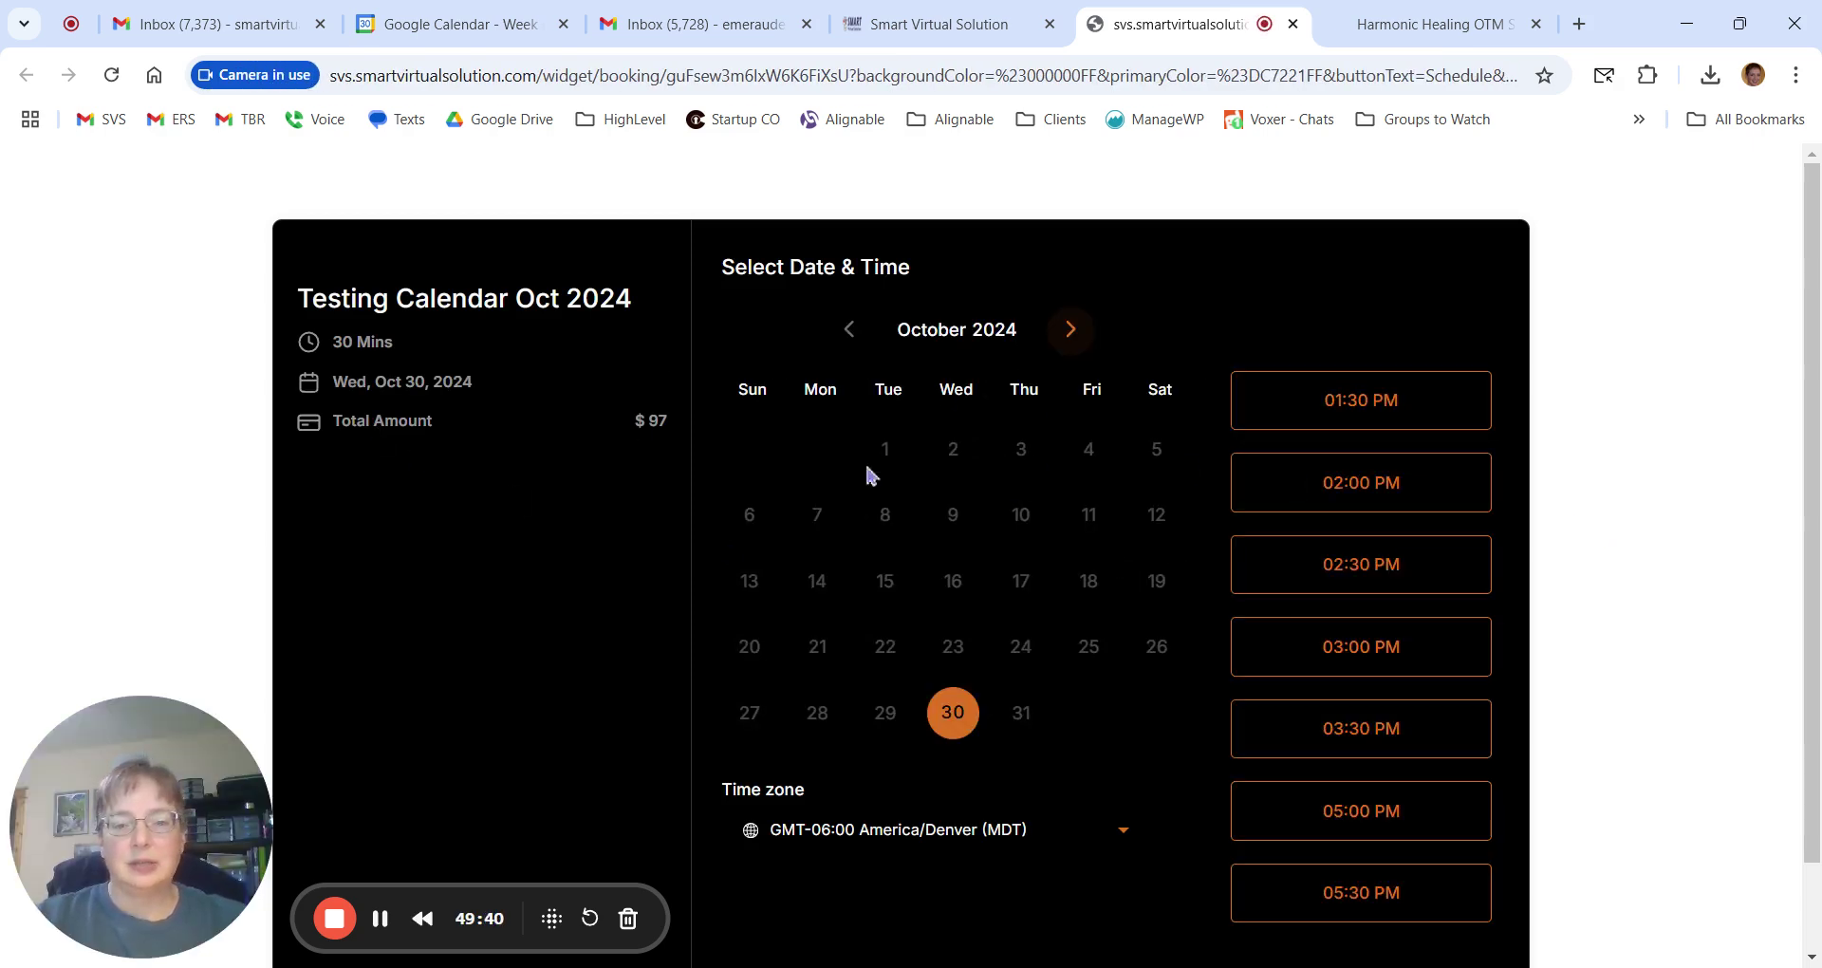
click(1070, 330)
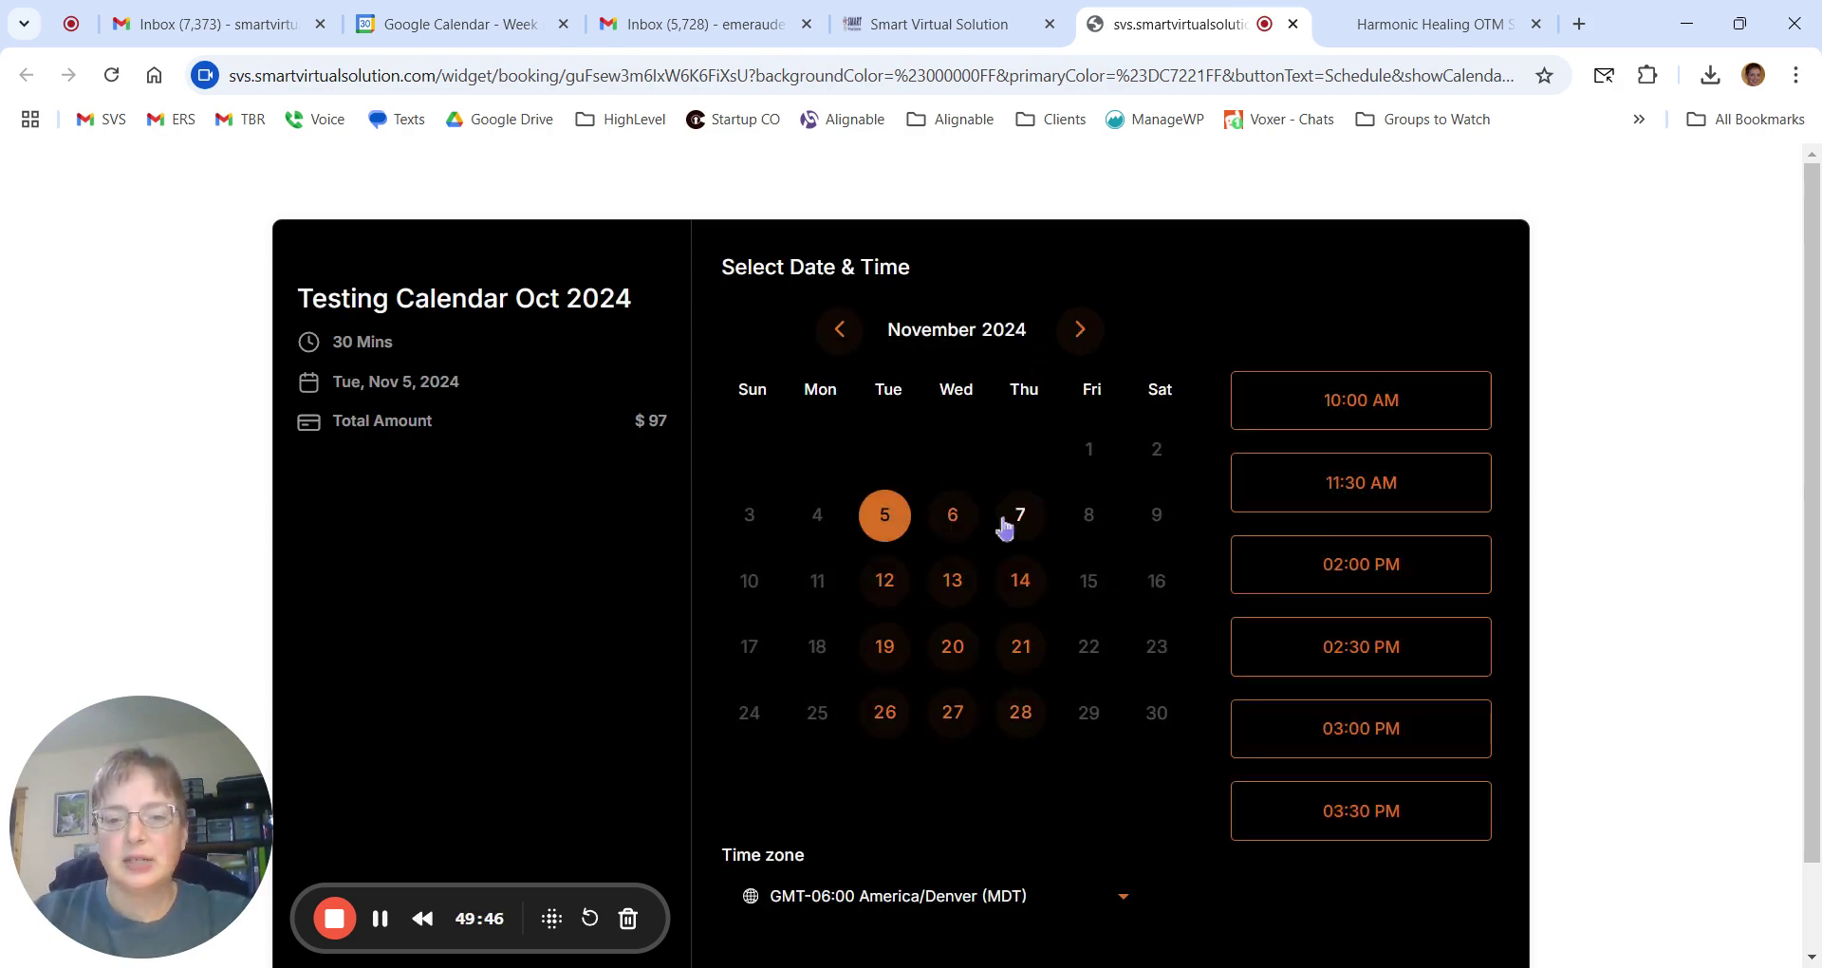
click(1020, 525)
click(1388, 598)
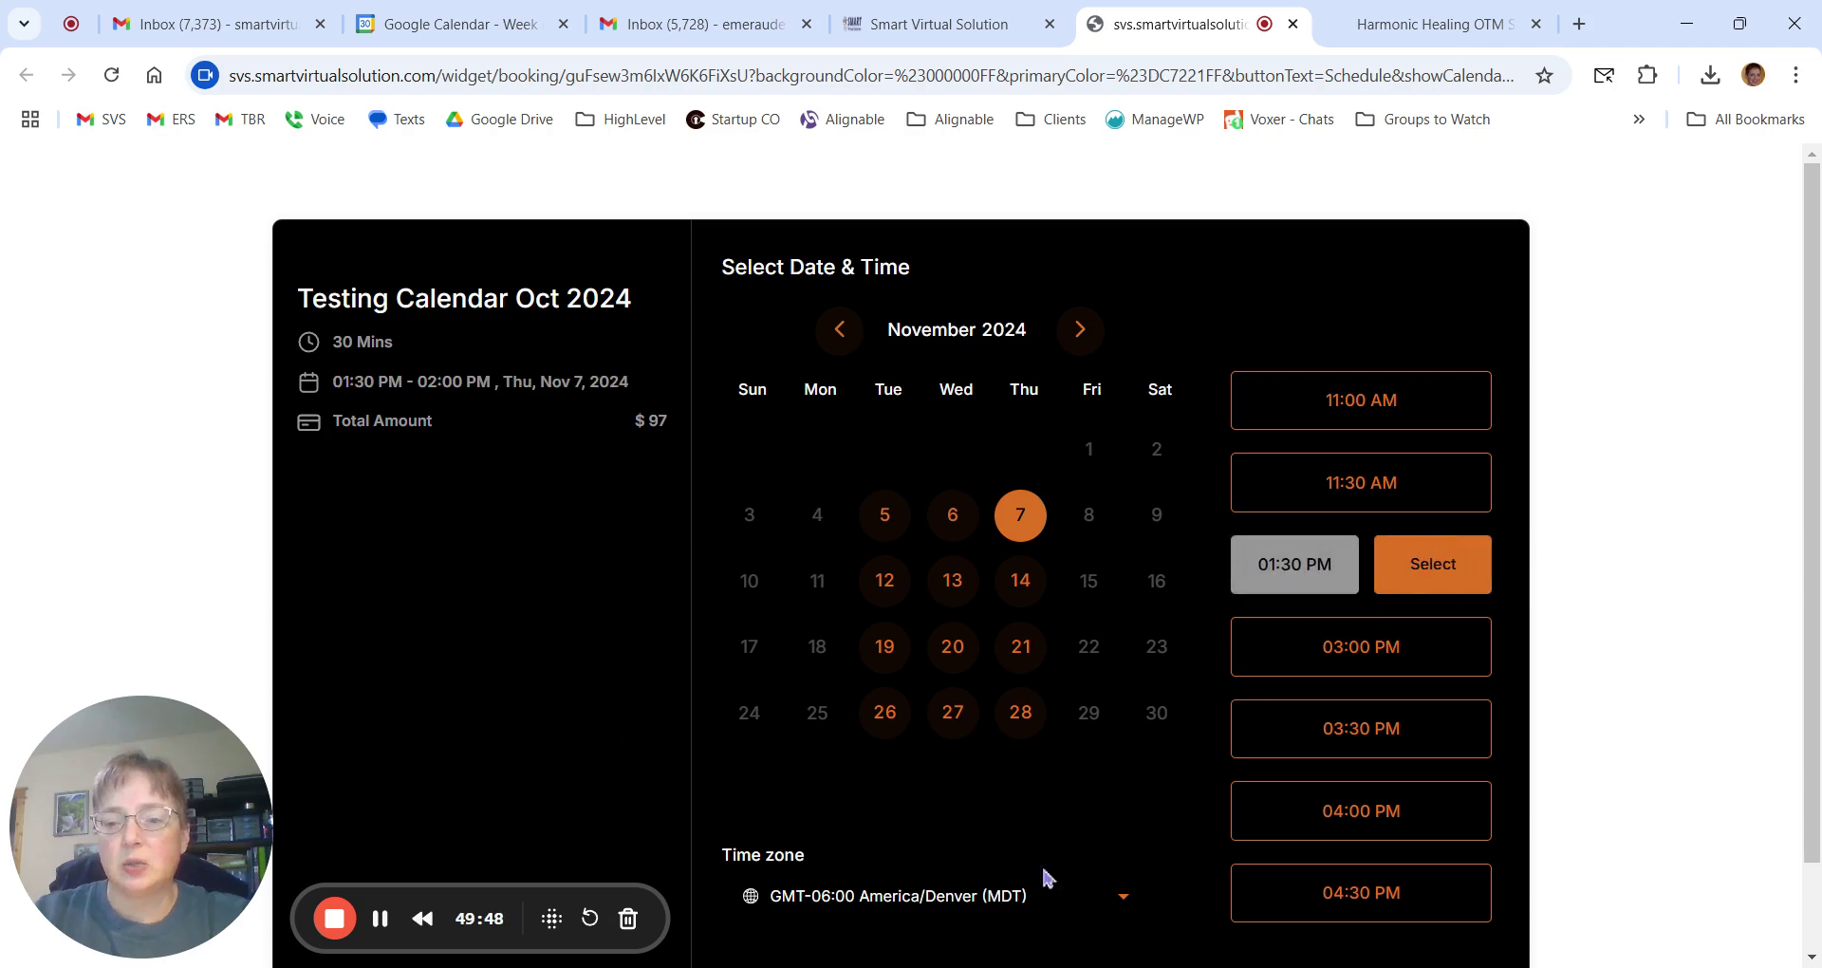
click(1432, 575)
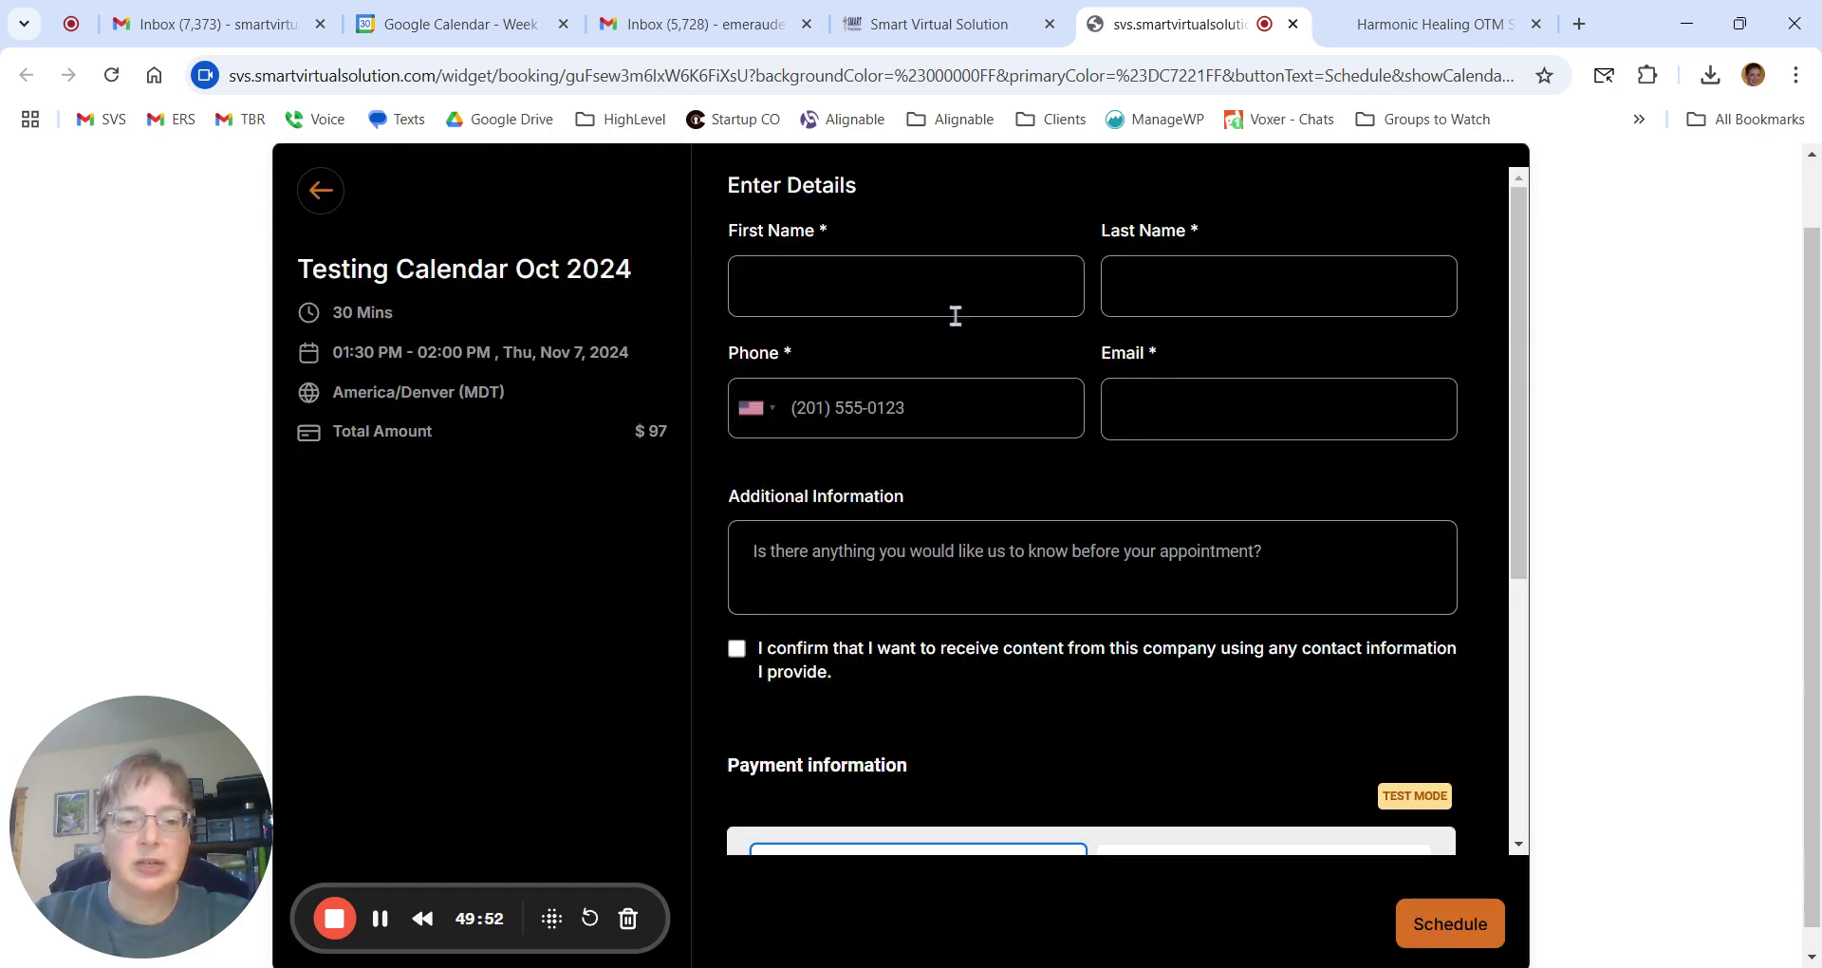
scroll(1106, 676, down, 5)
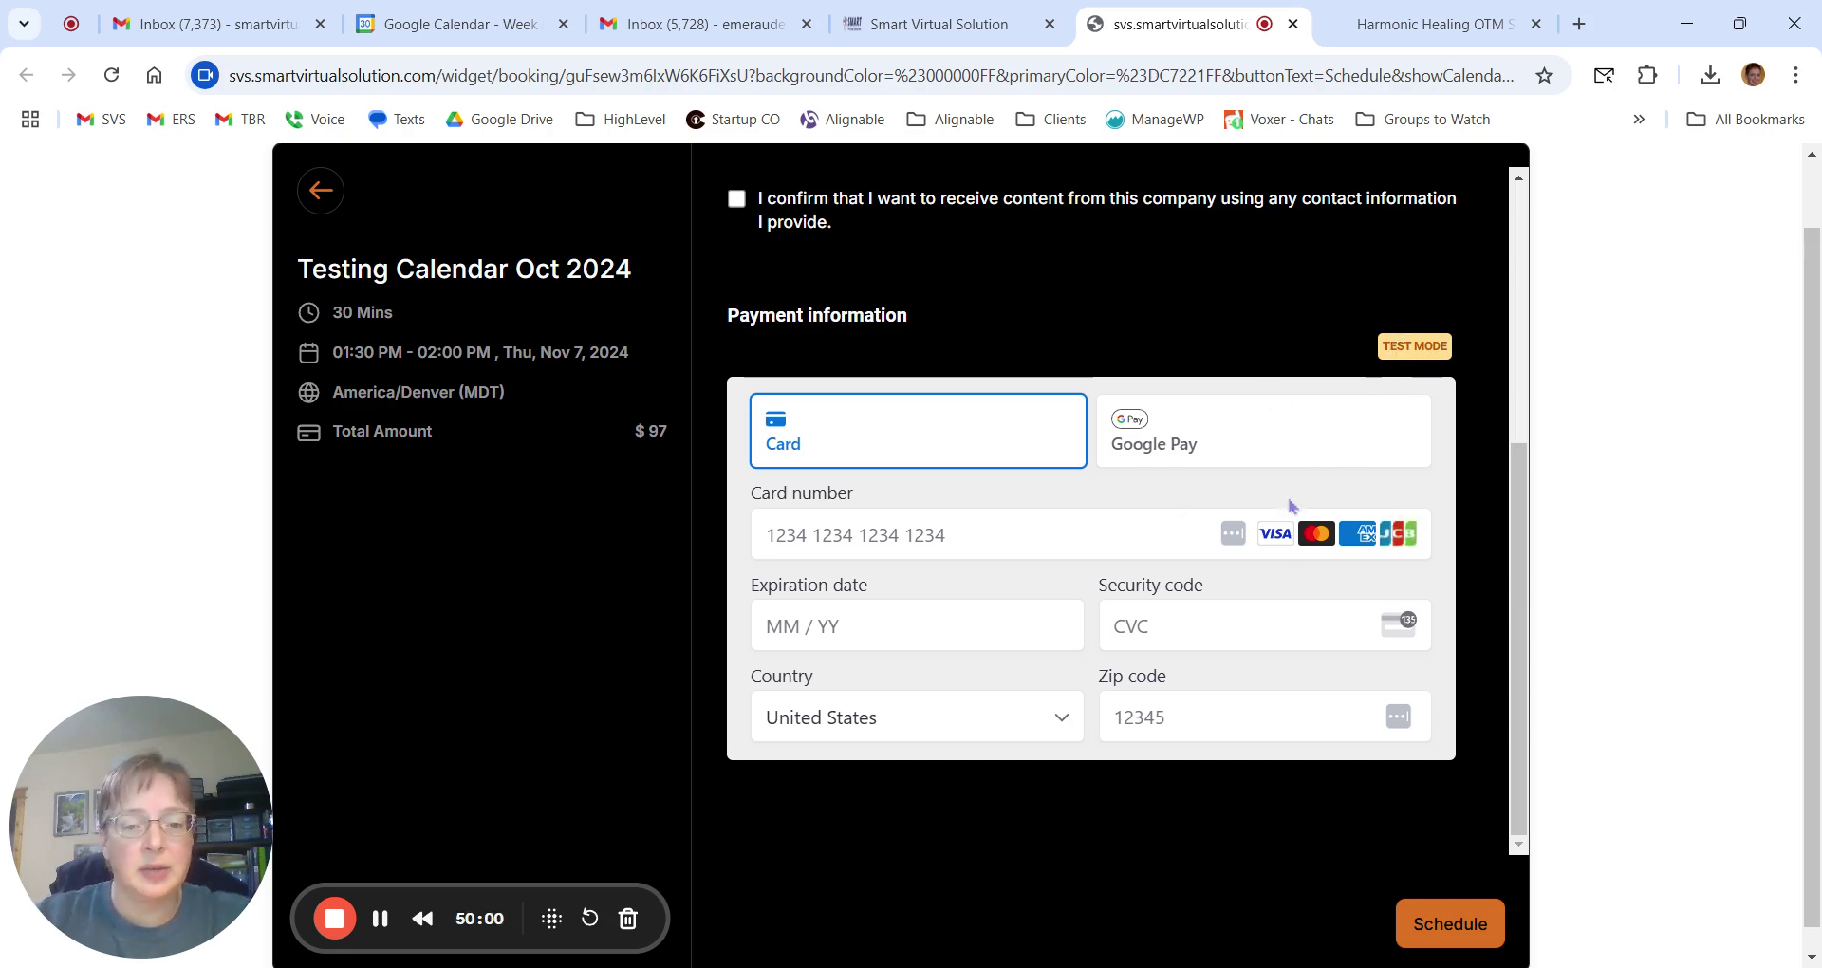
scroll(1152, 406, up, 5)
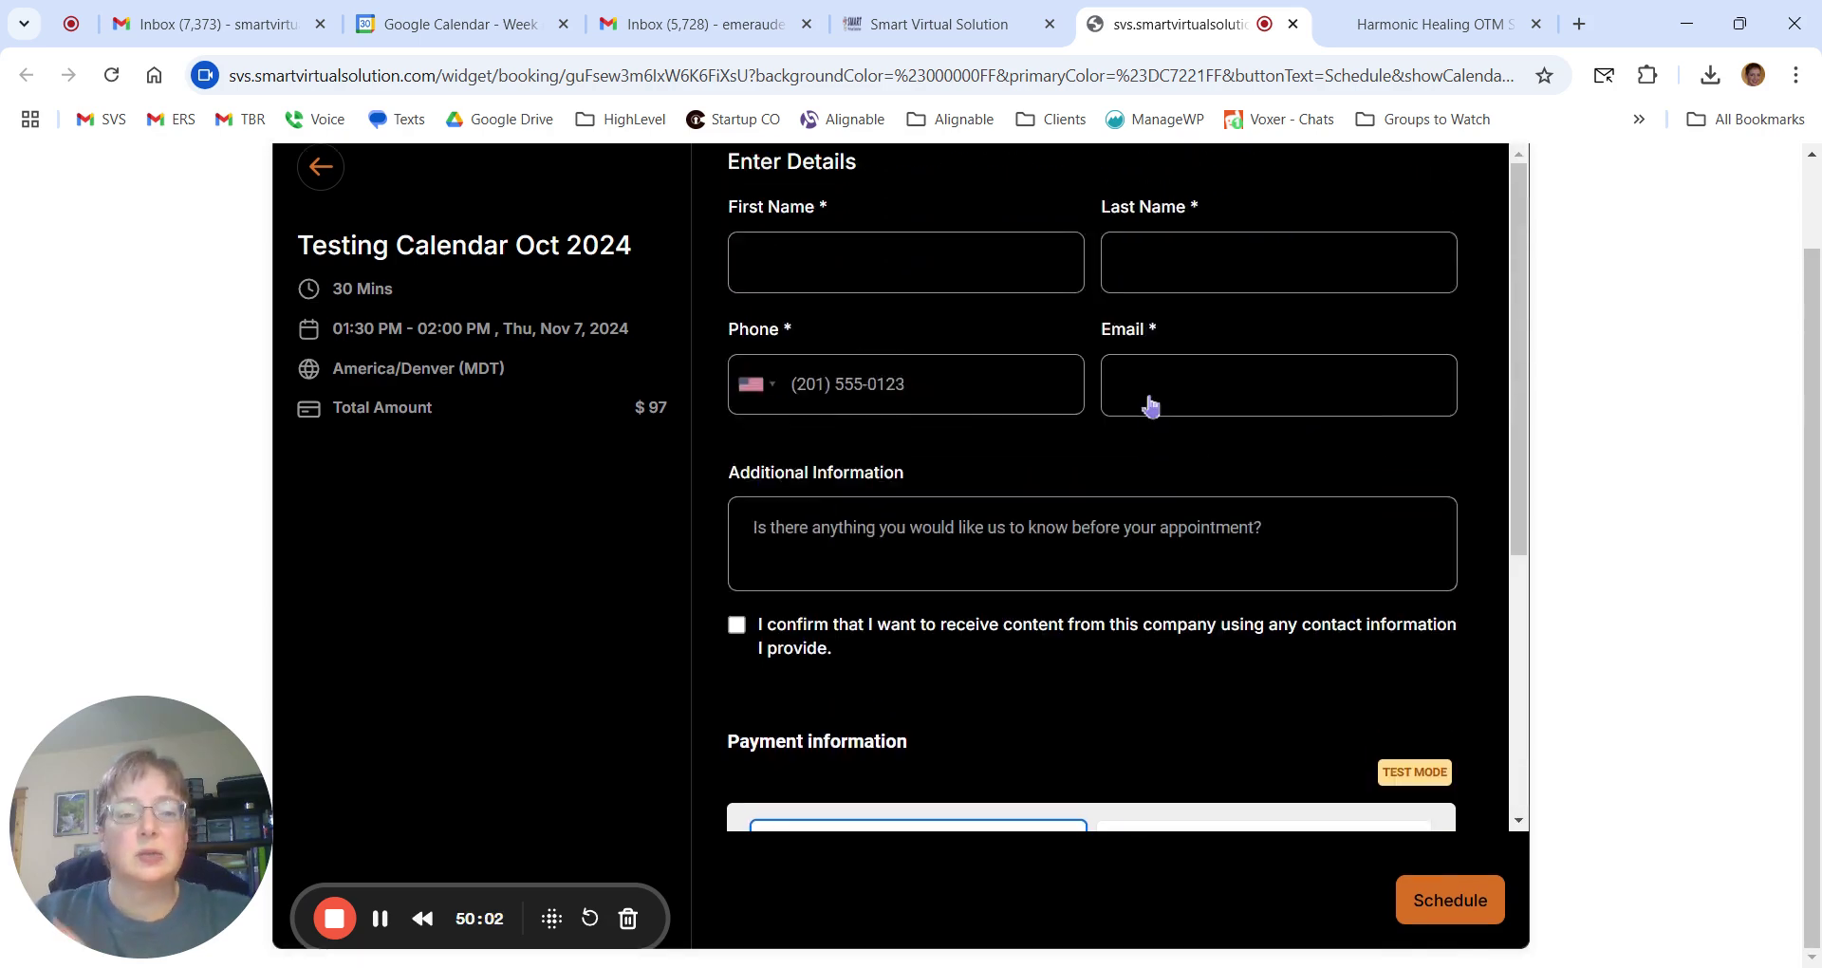
scroll(1237, 360, up, 2)
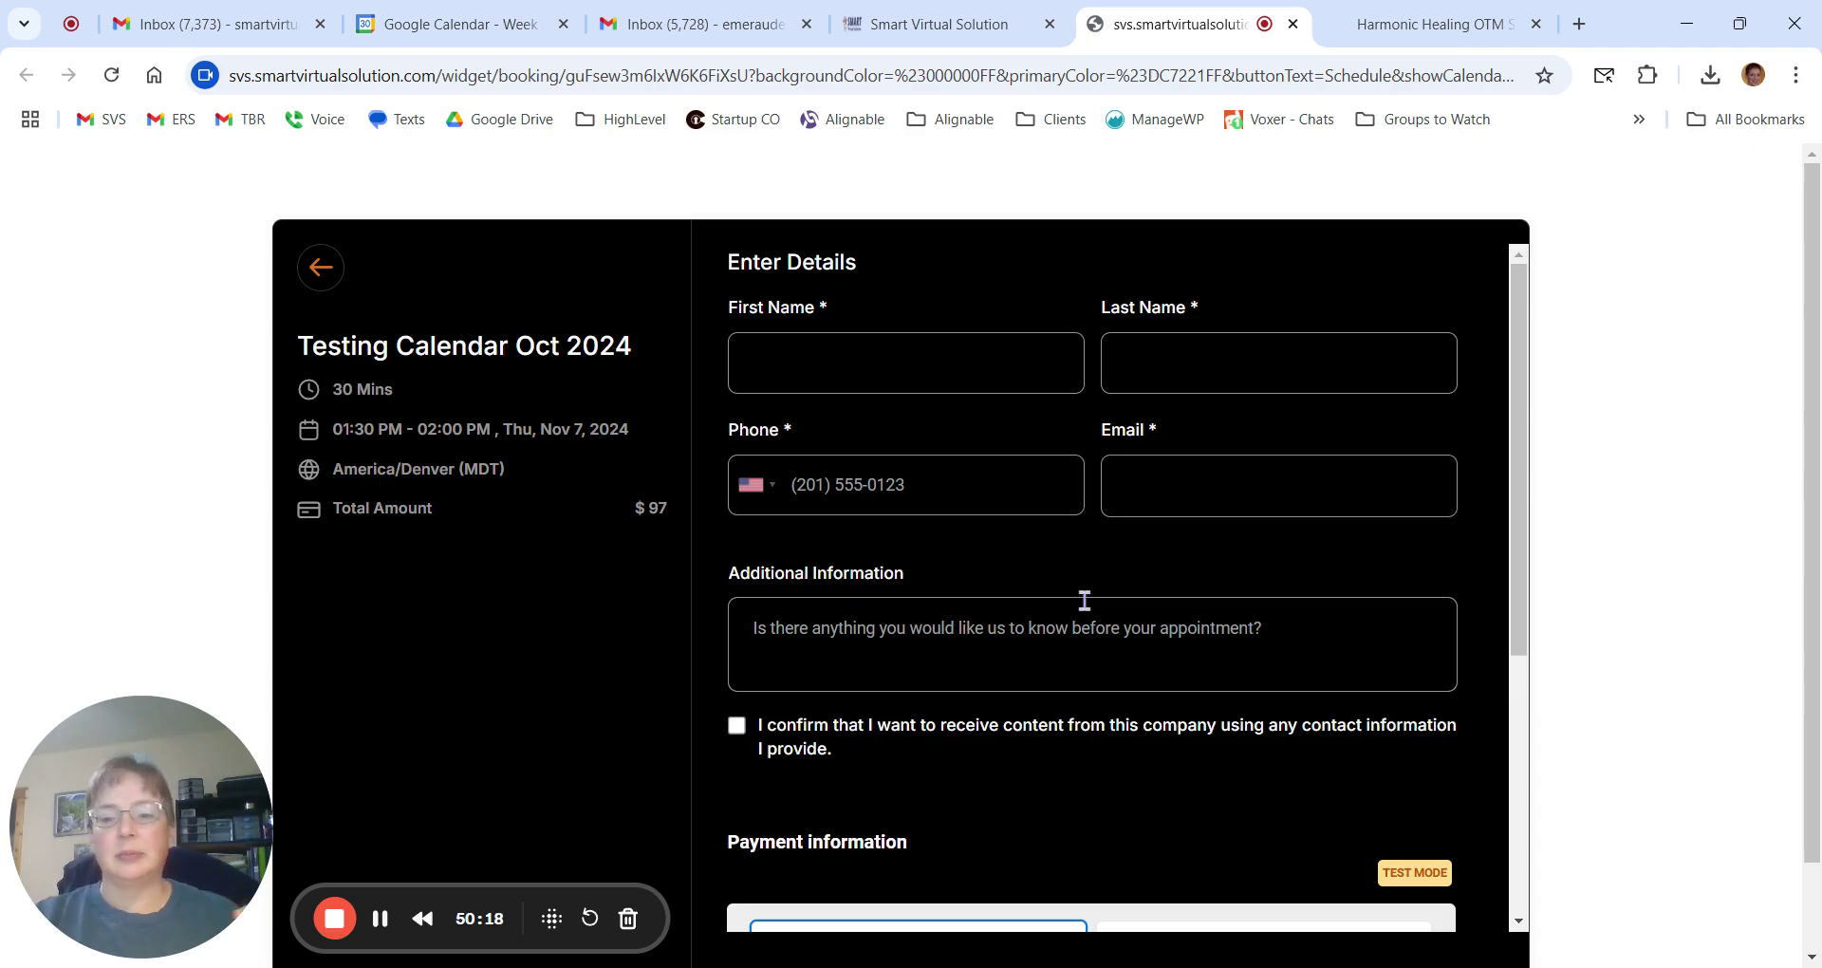
scroll(1088, 603, down, 5)
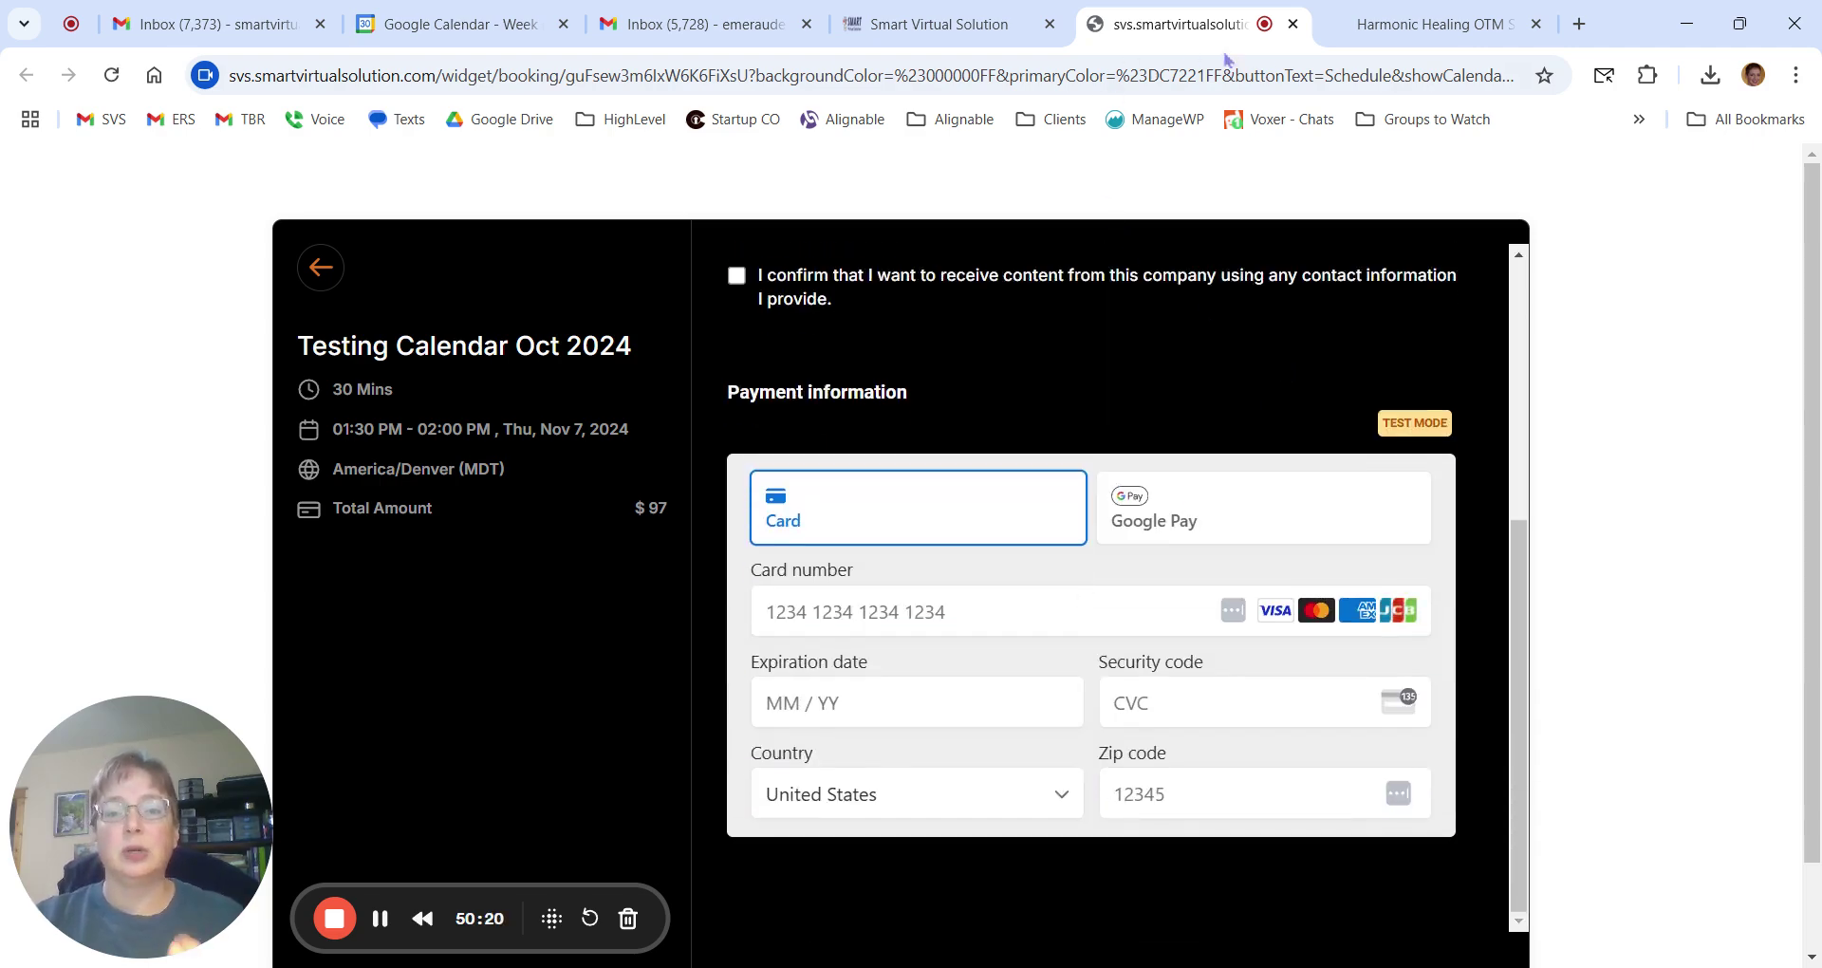
Close the widget preview and return to the calendar editor.
click(1292, 24)
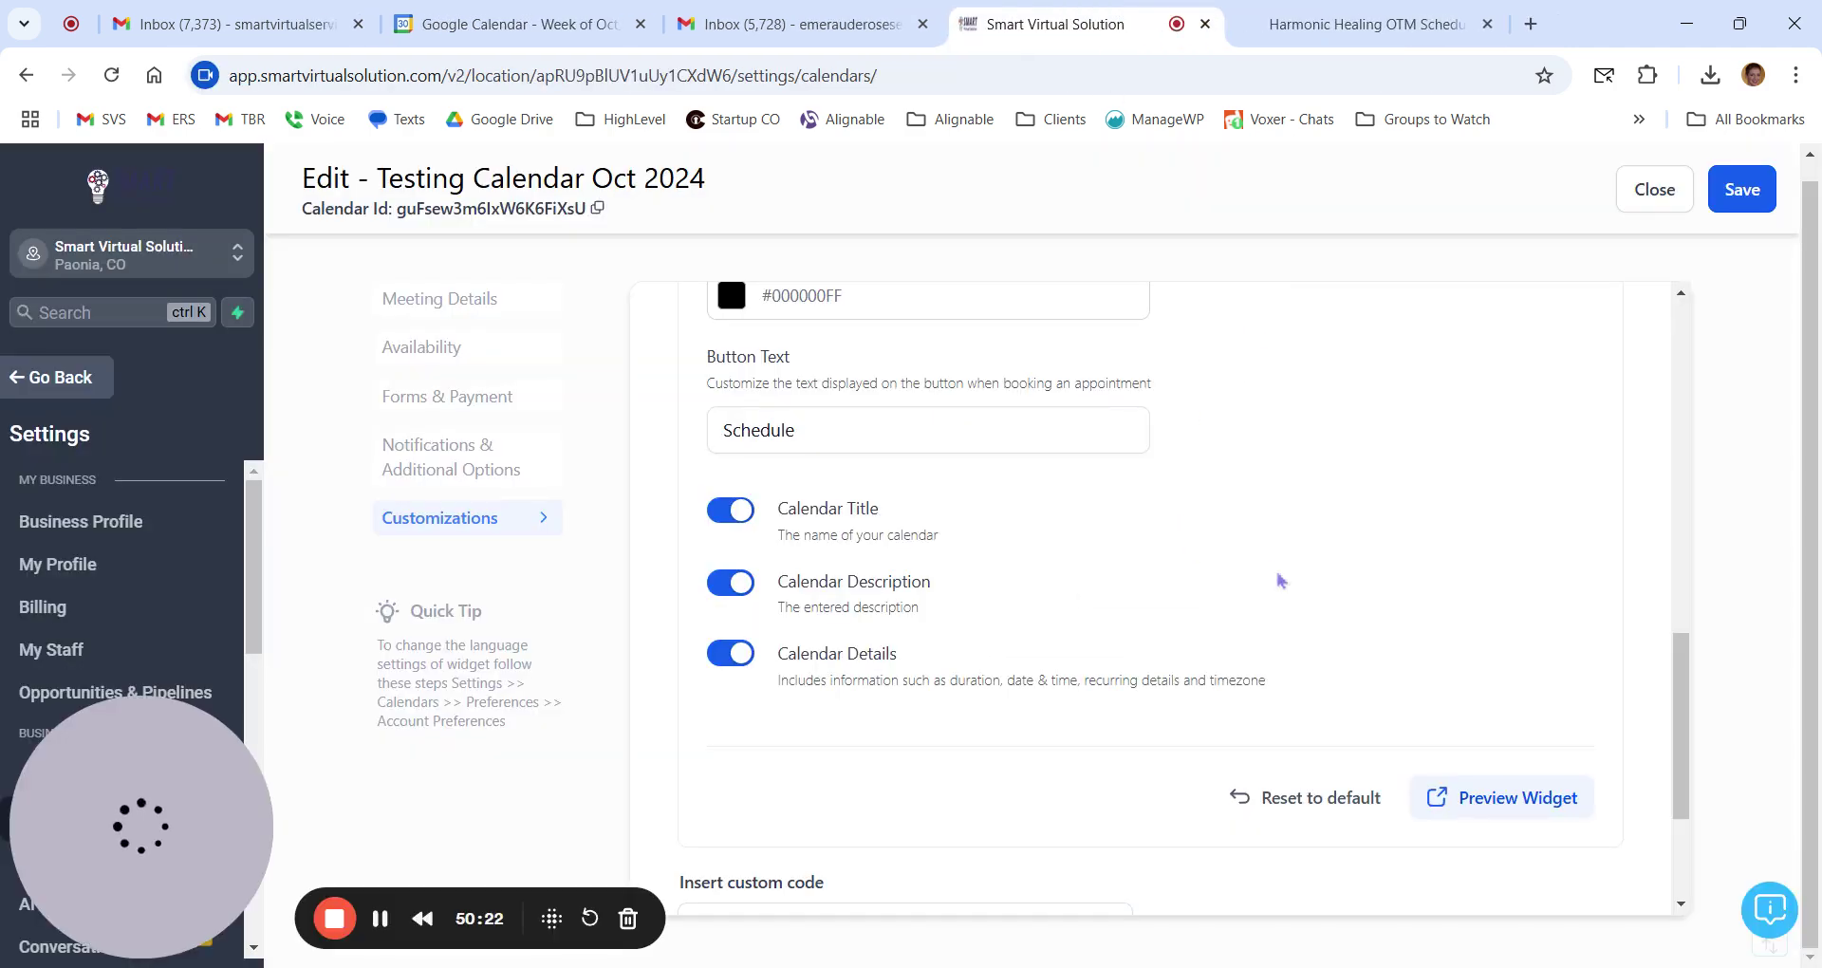
scroll(1154, 524, down, 3)
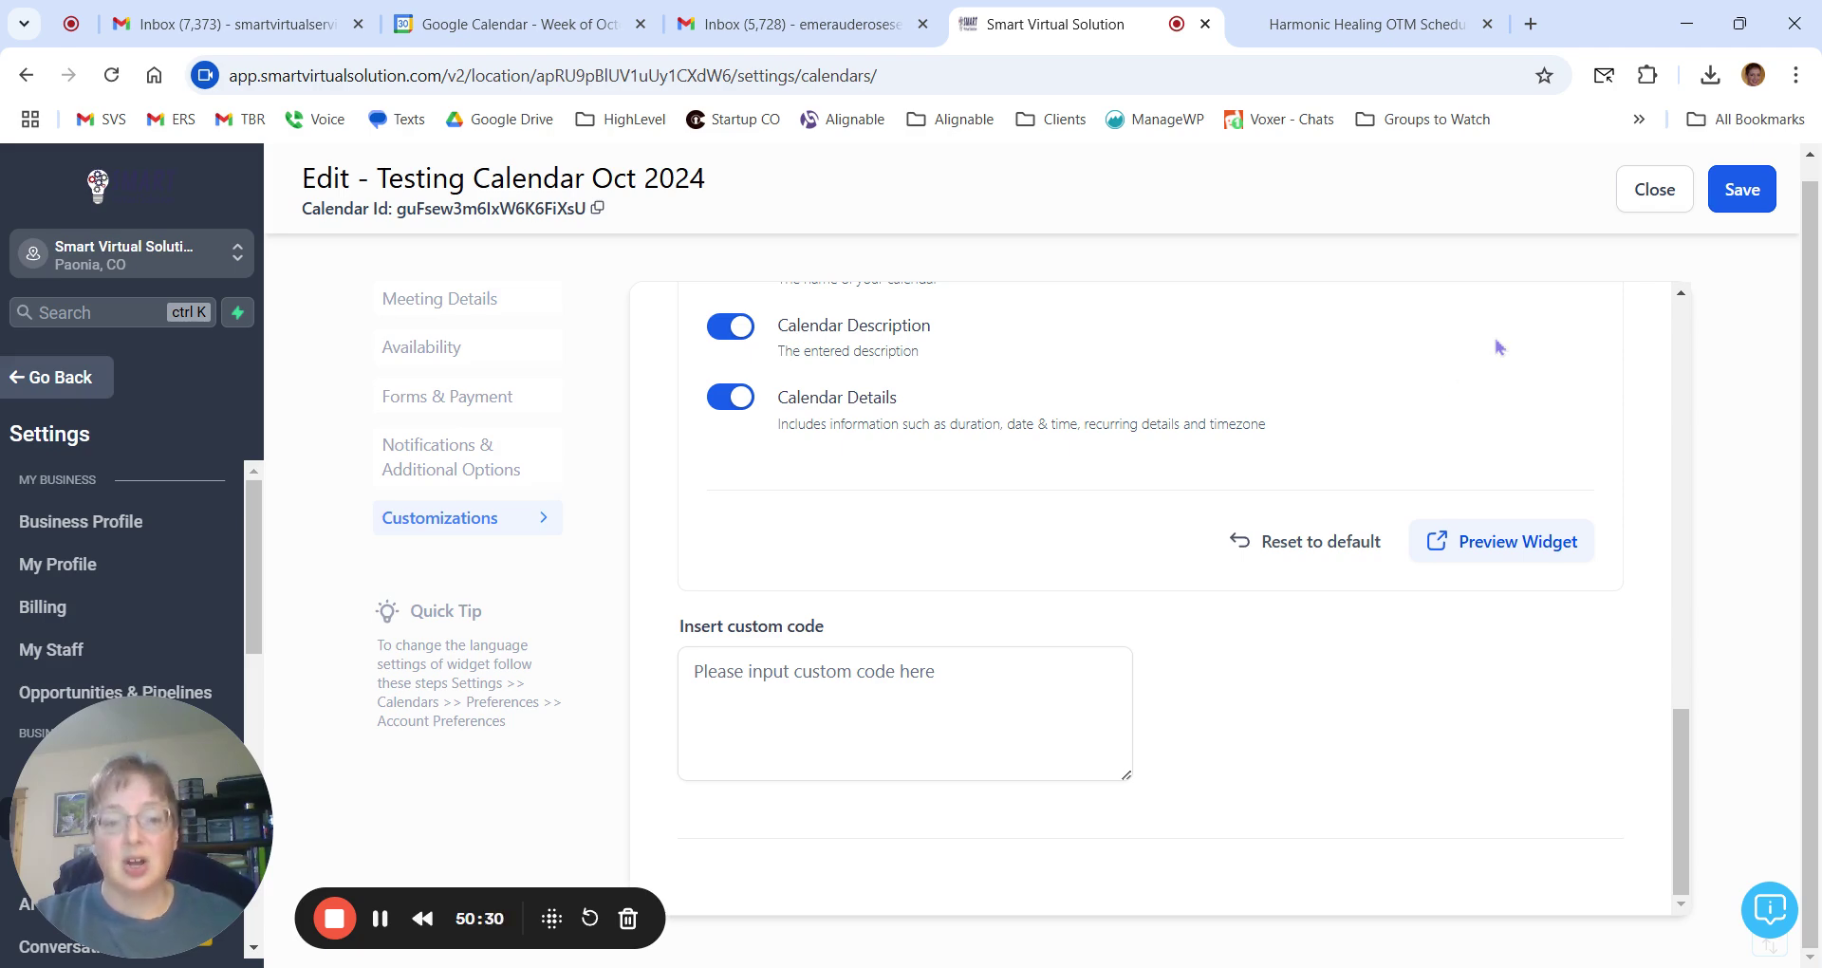
scroll(1497, 349, up, 6)
scroll(1498, 347, up, 5)
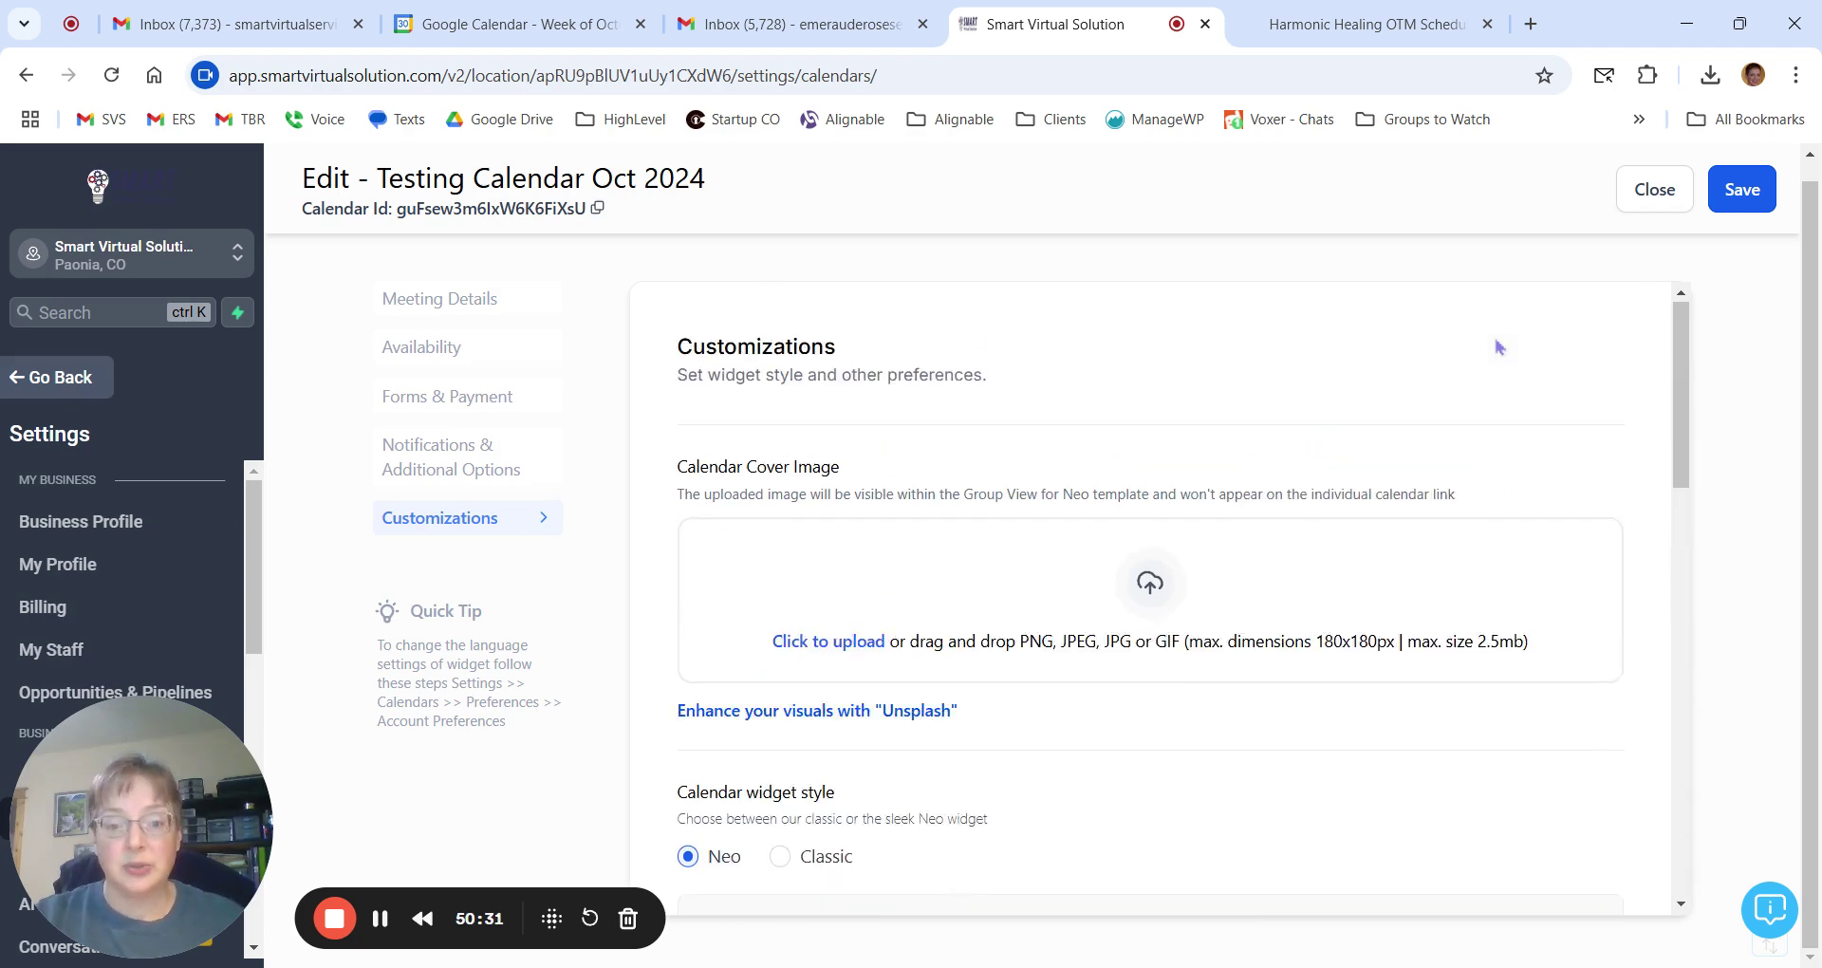
Close the editor and locate Testing Calendar Oct 2024 on page 2 of the calendar list.
click(1655, 189)
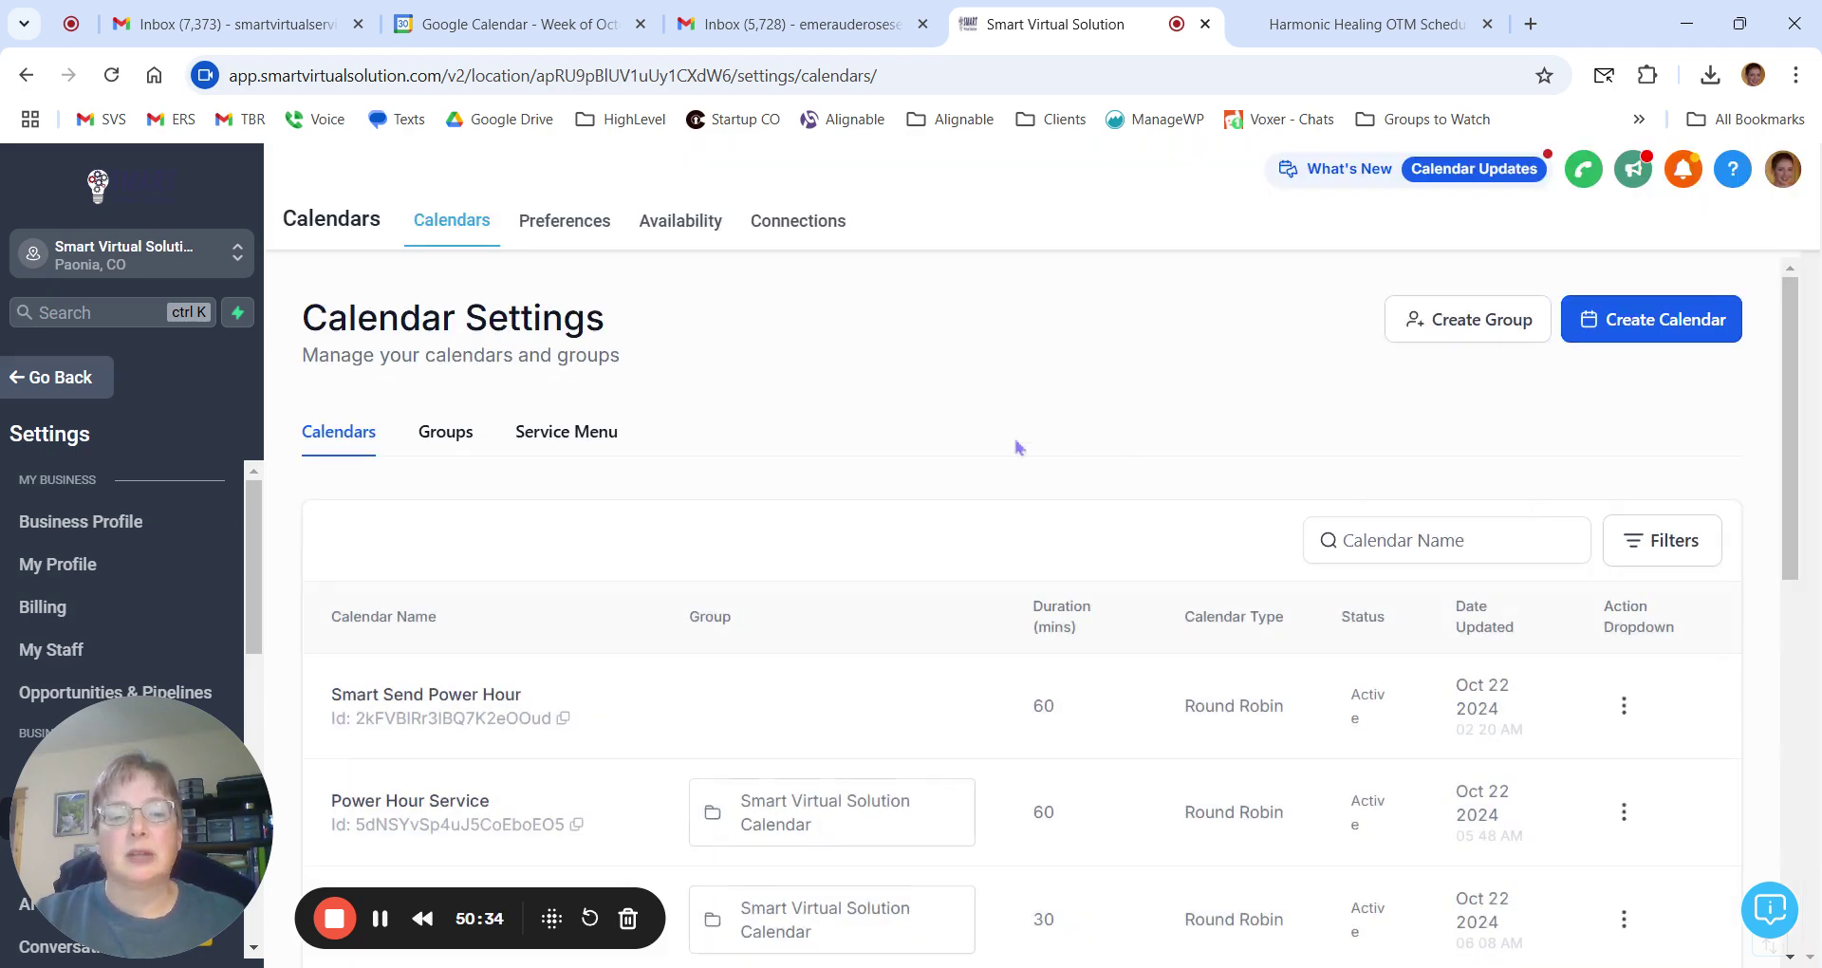
scroll(1016, 447, down, 10)
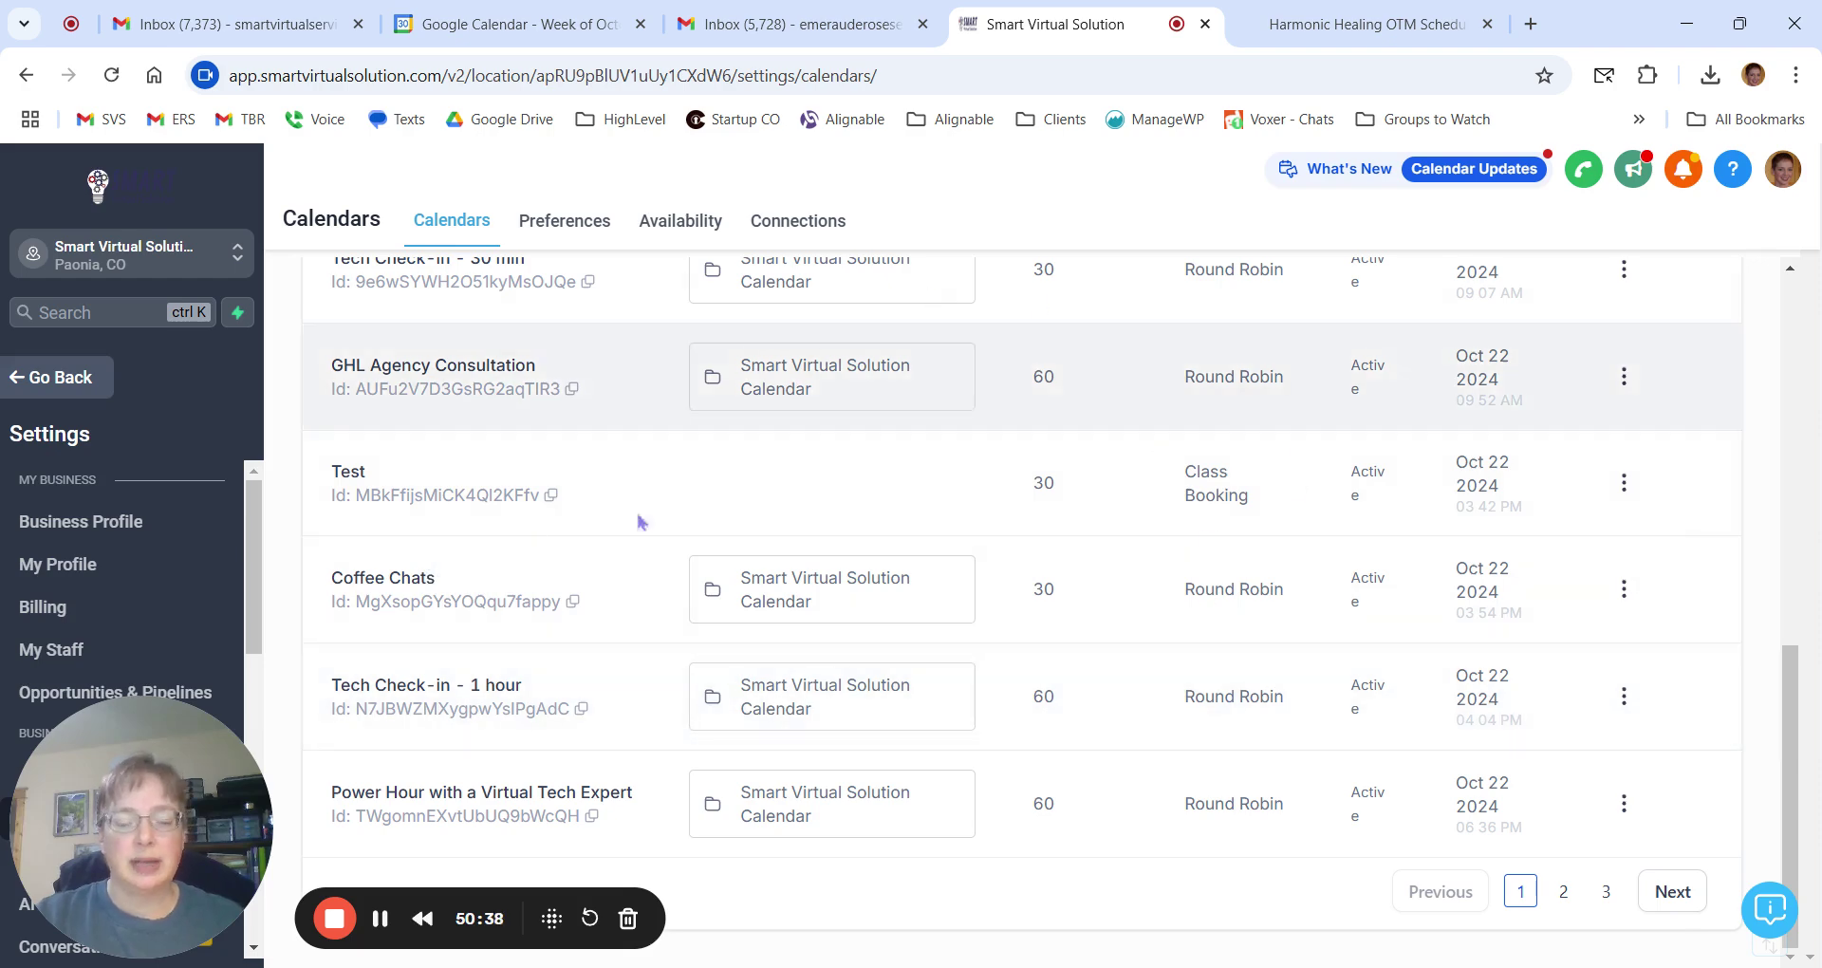
click(1564, 895)
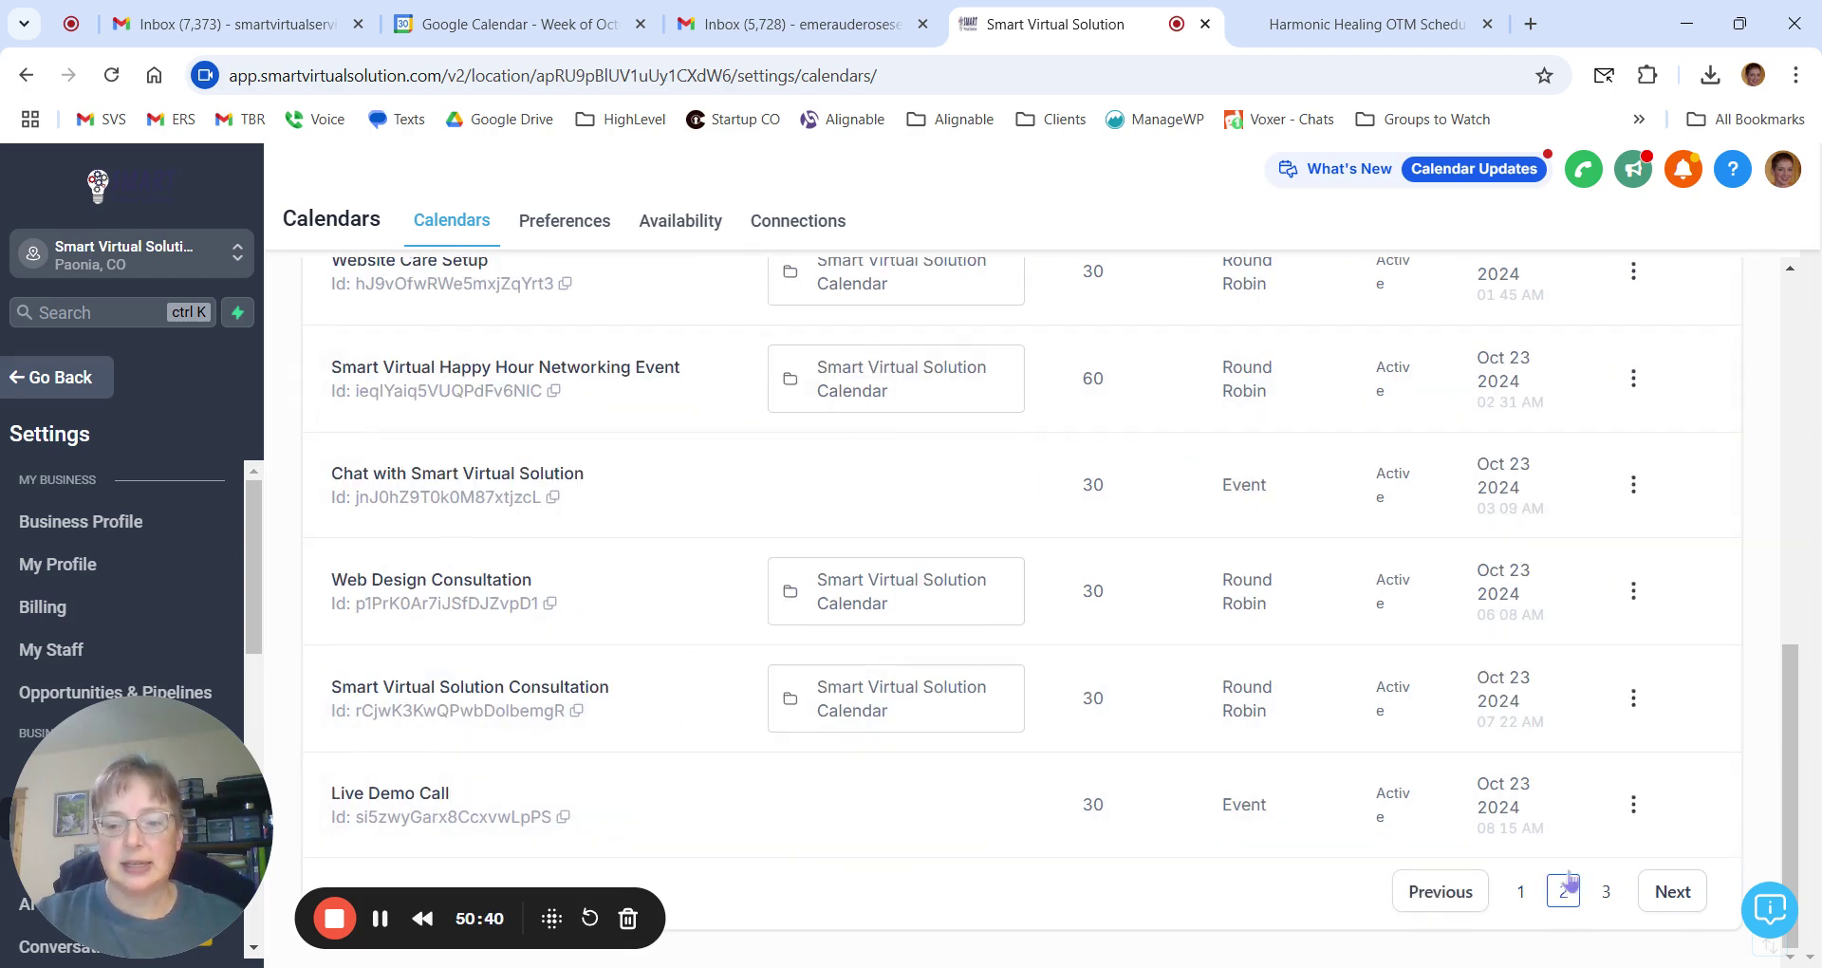
scroll(901, 520, up, 3)
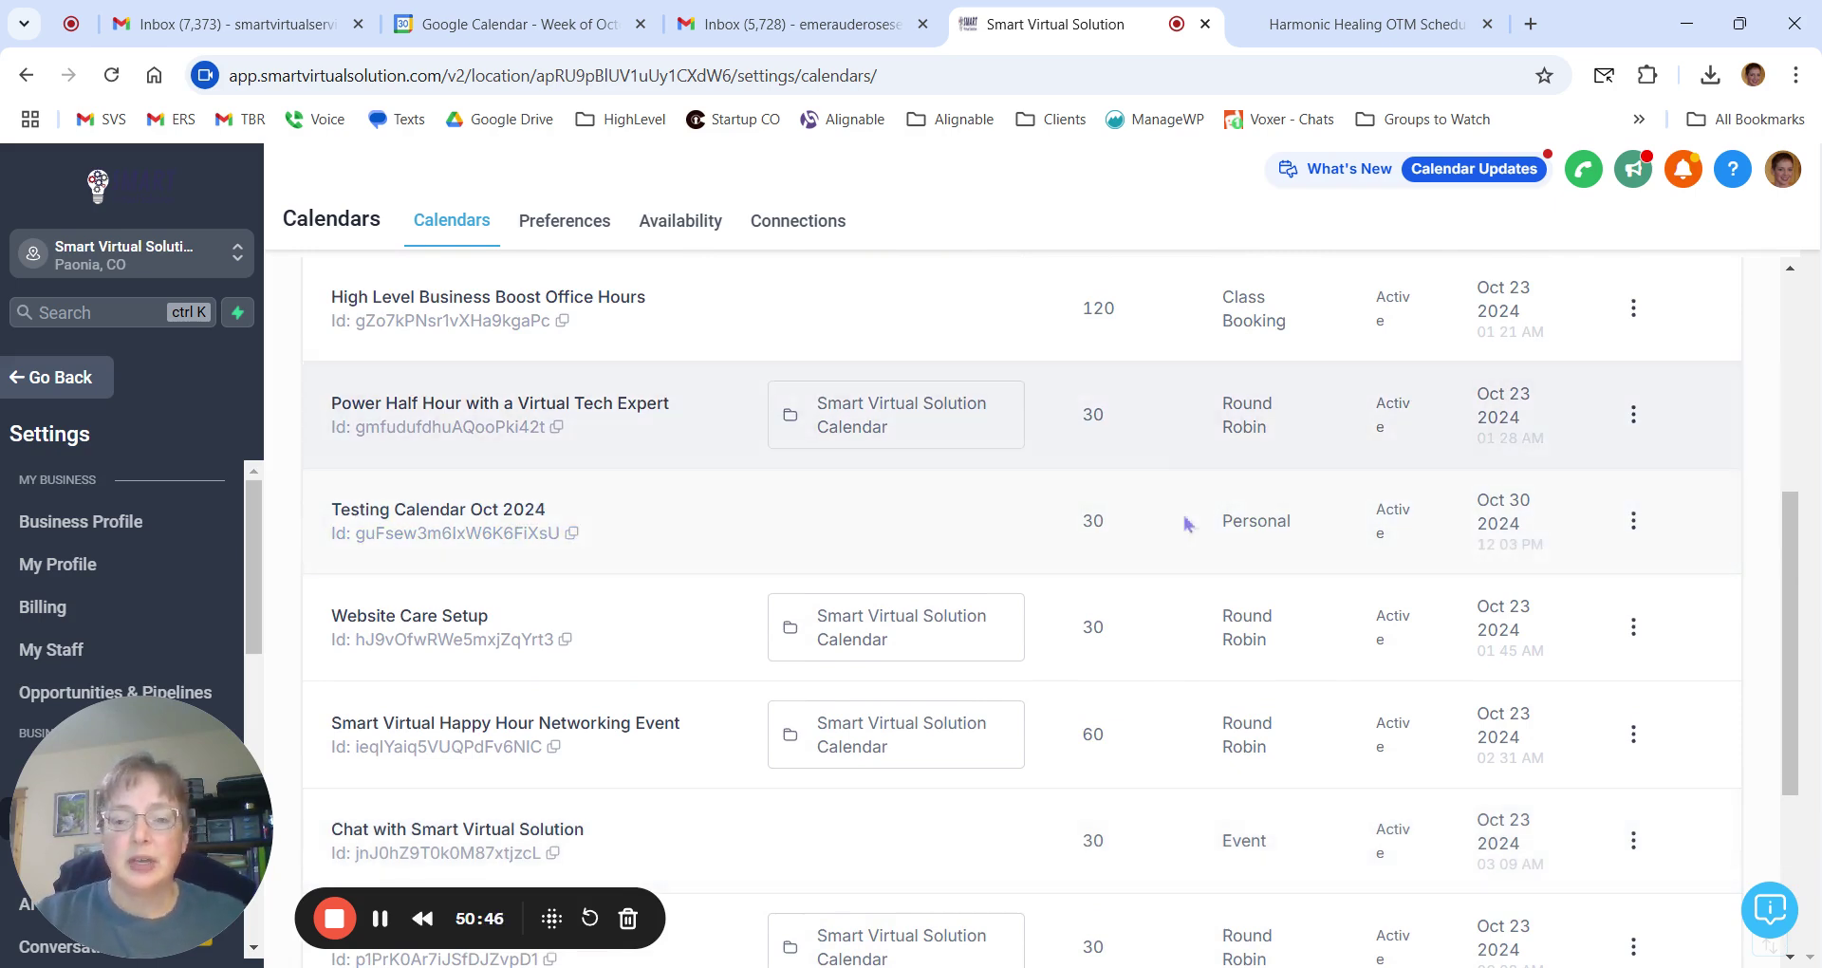
drag(1221, 530, 1421, 566)
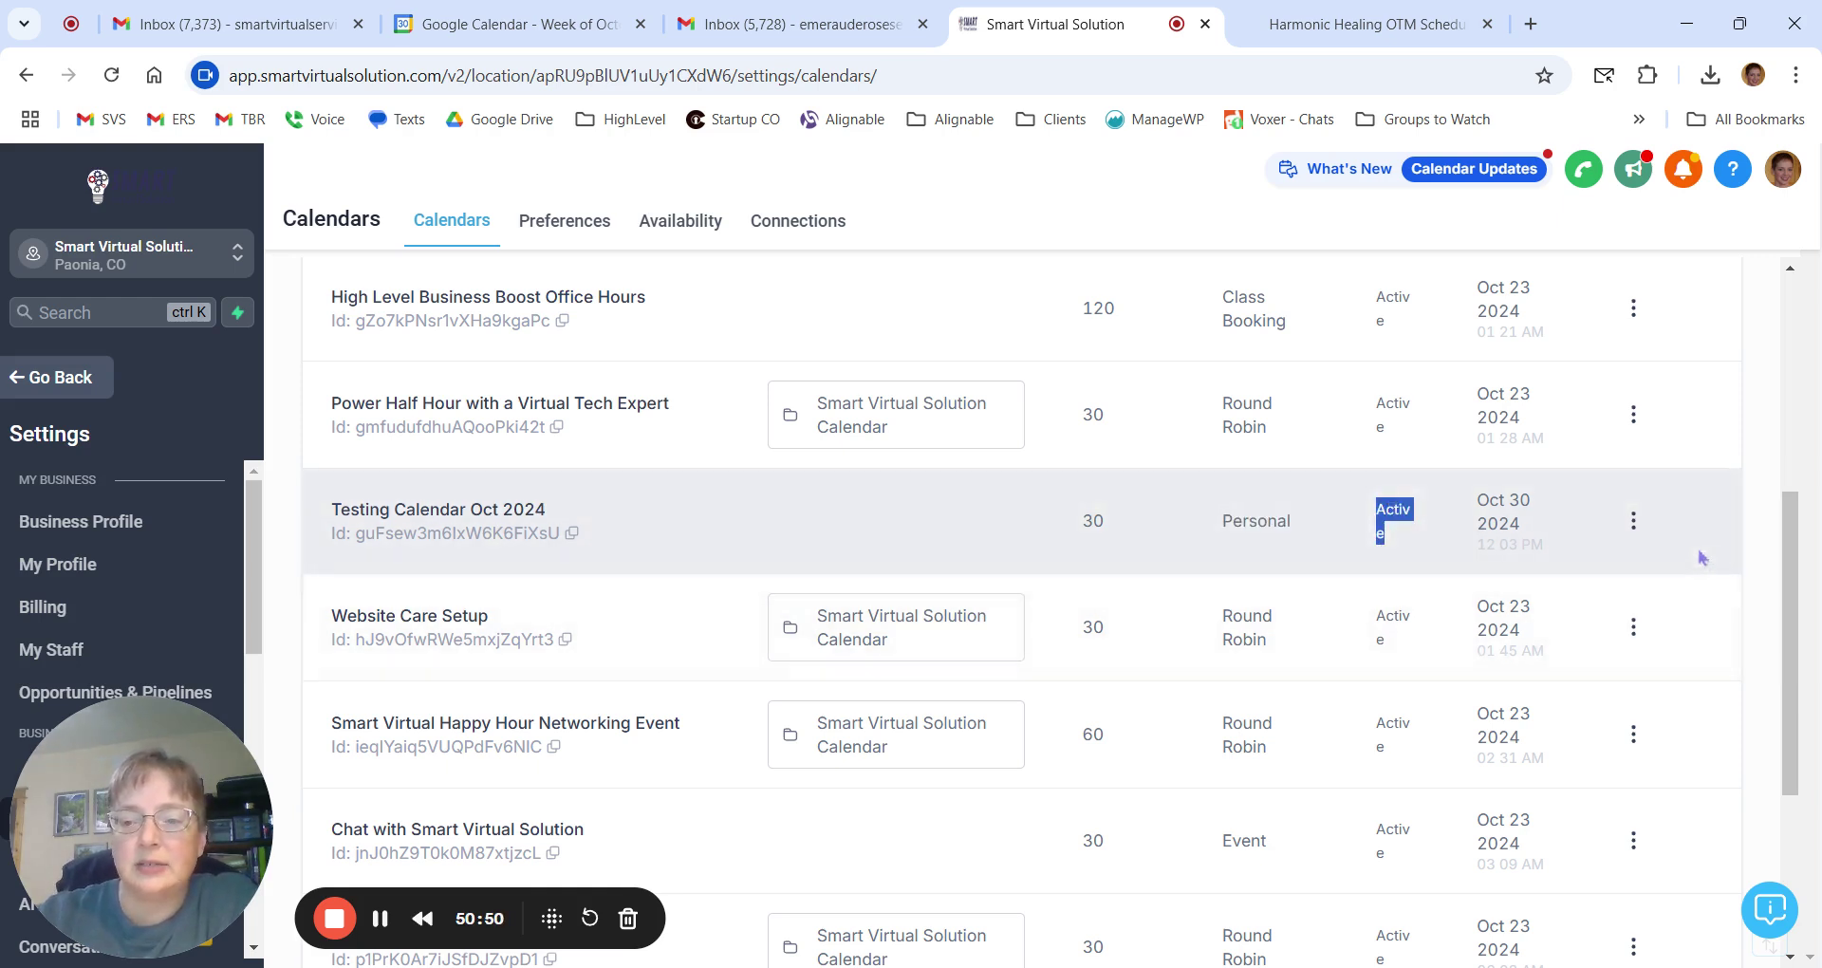
Share Testing Calendar Oct 2024 from its actions menu and show the One Time Link.
click(1633, 521)
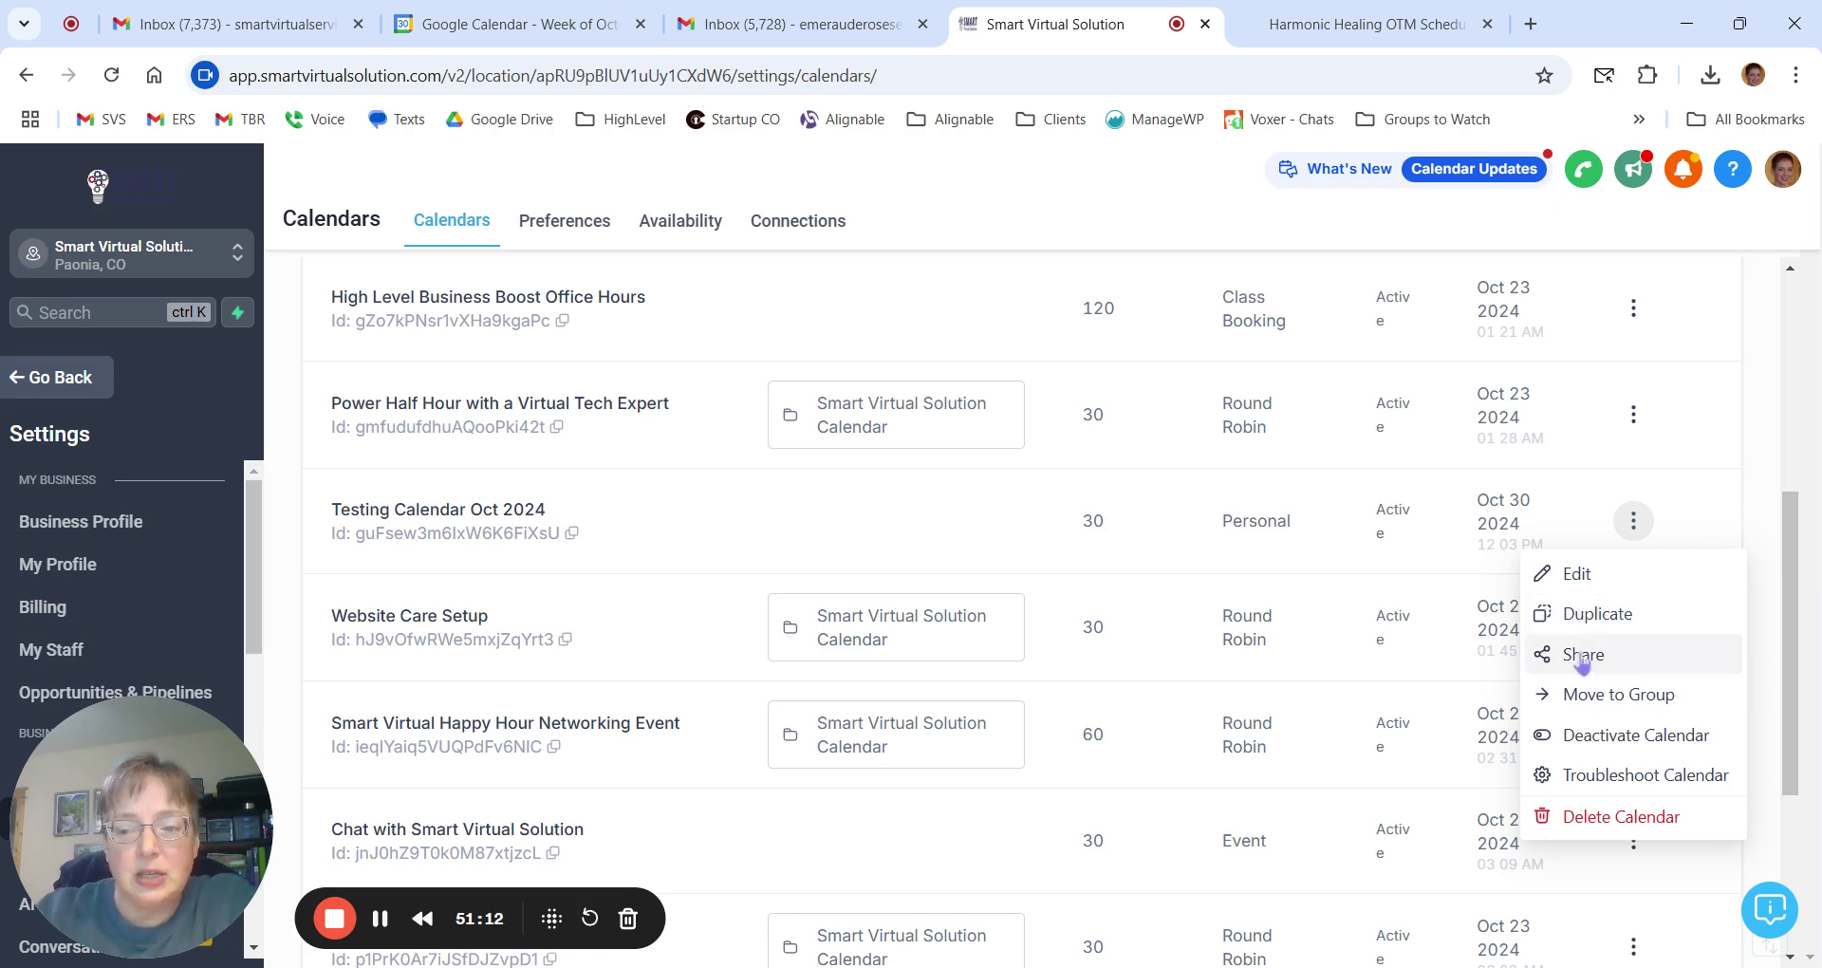
click(1597, 657)
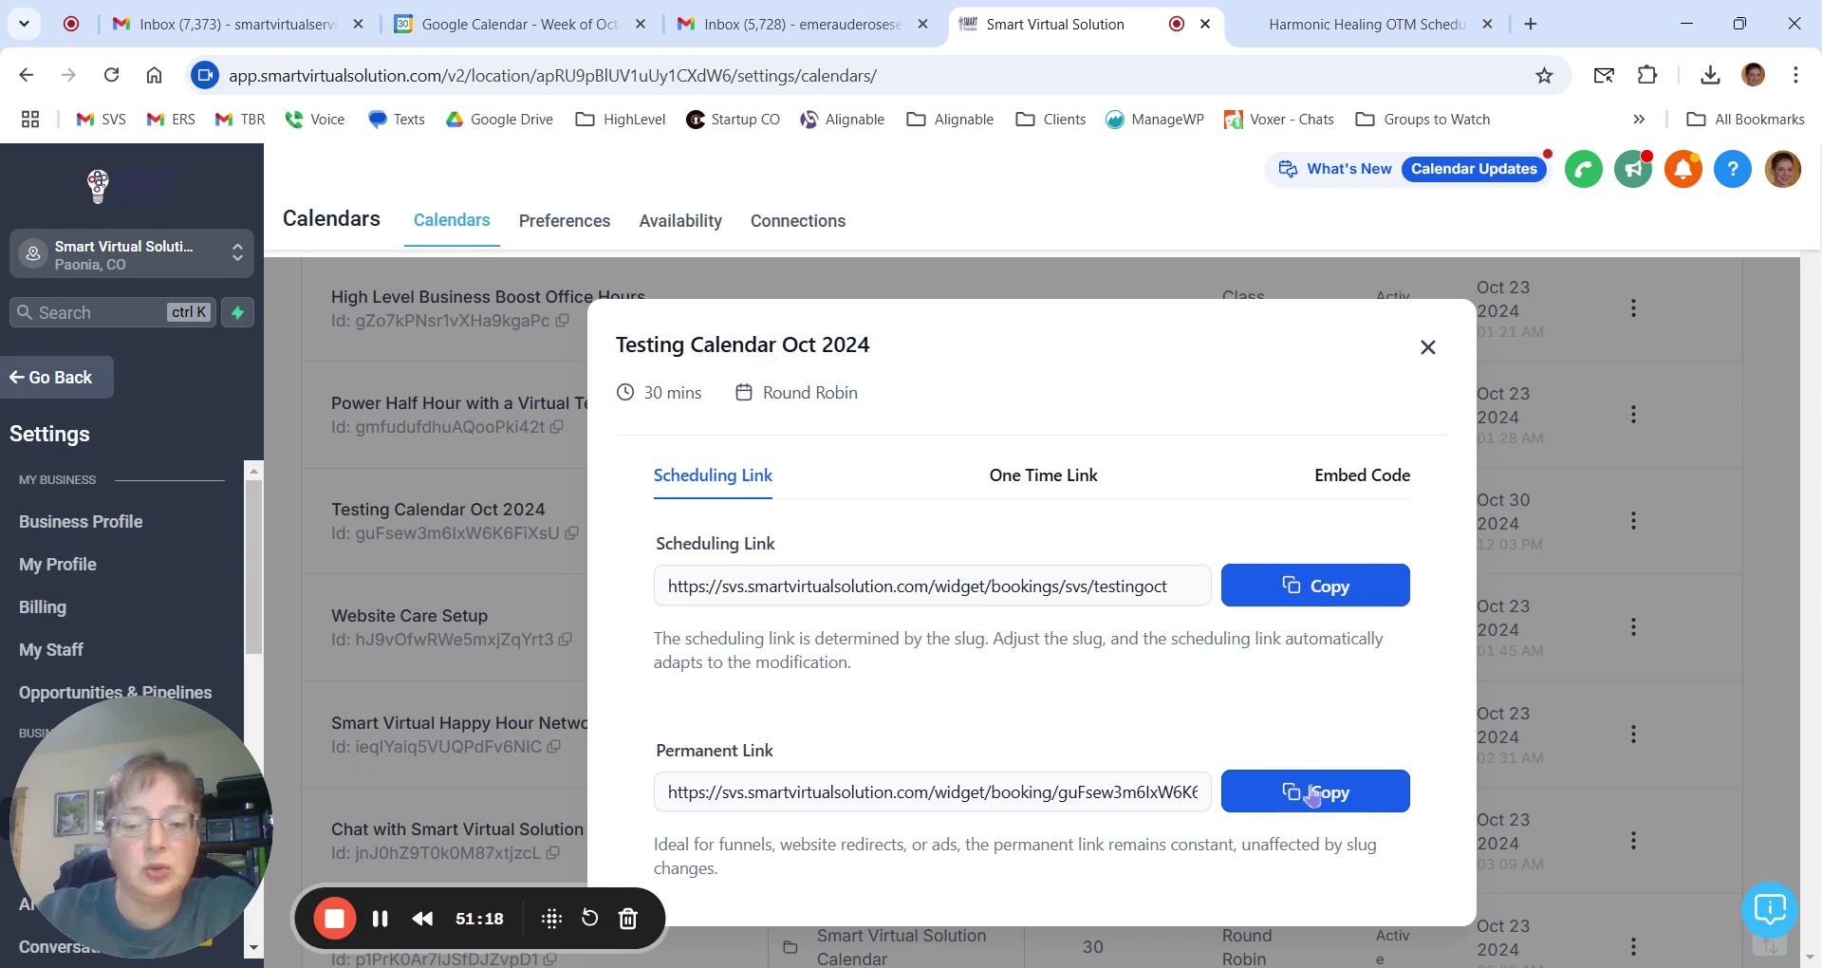
click(1044, 475)
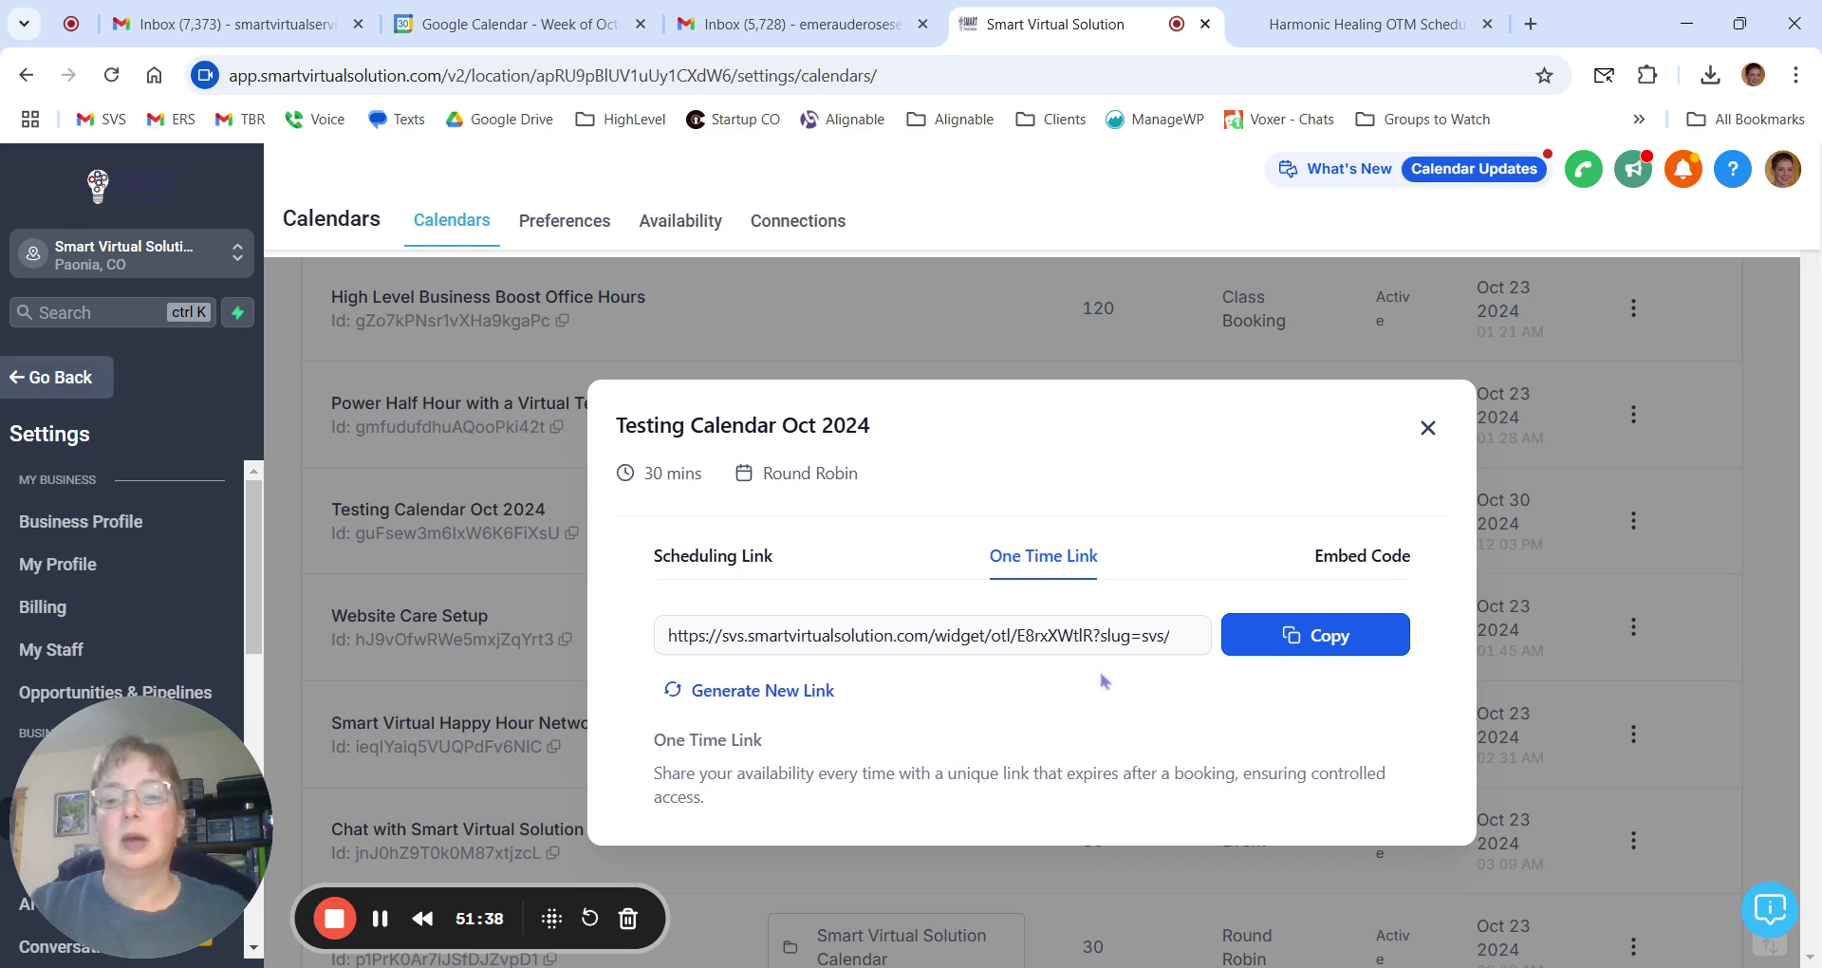
View the calendar's iframe embed code, then close the Share dialog.
click(1395, 558)
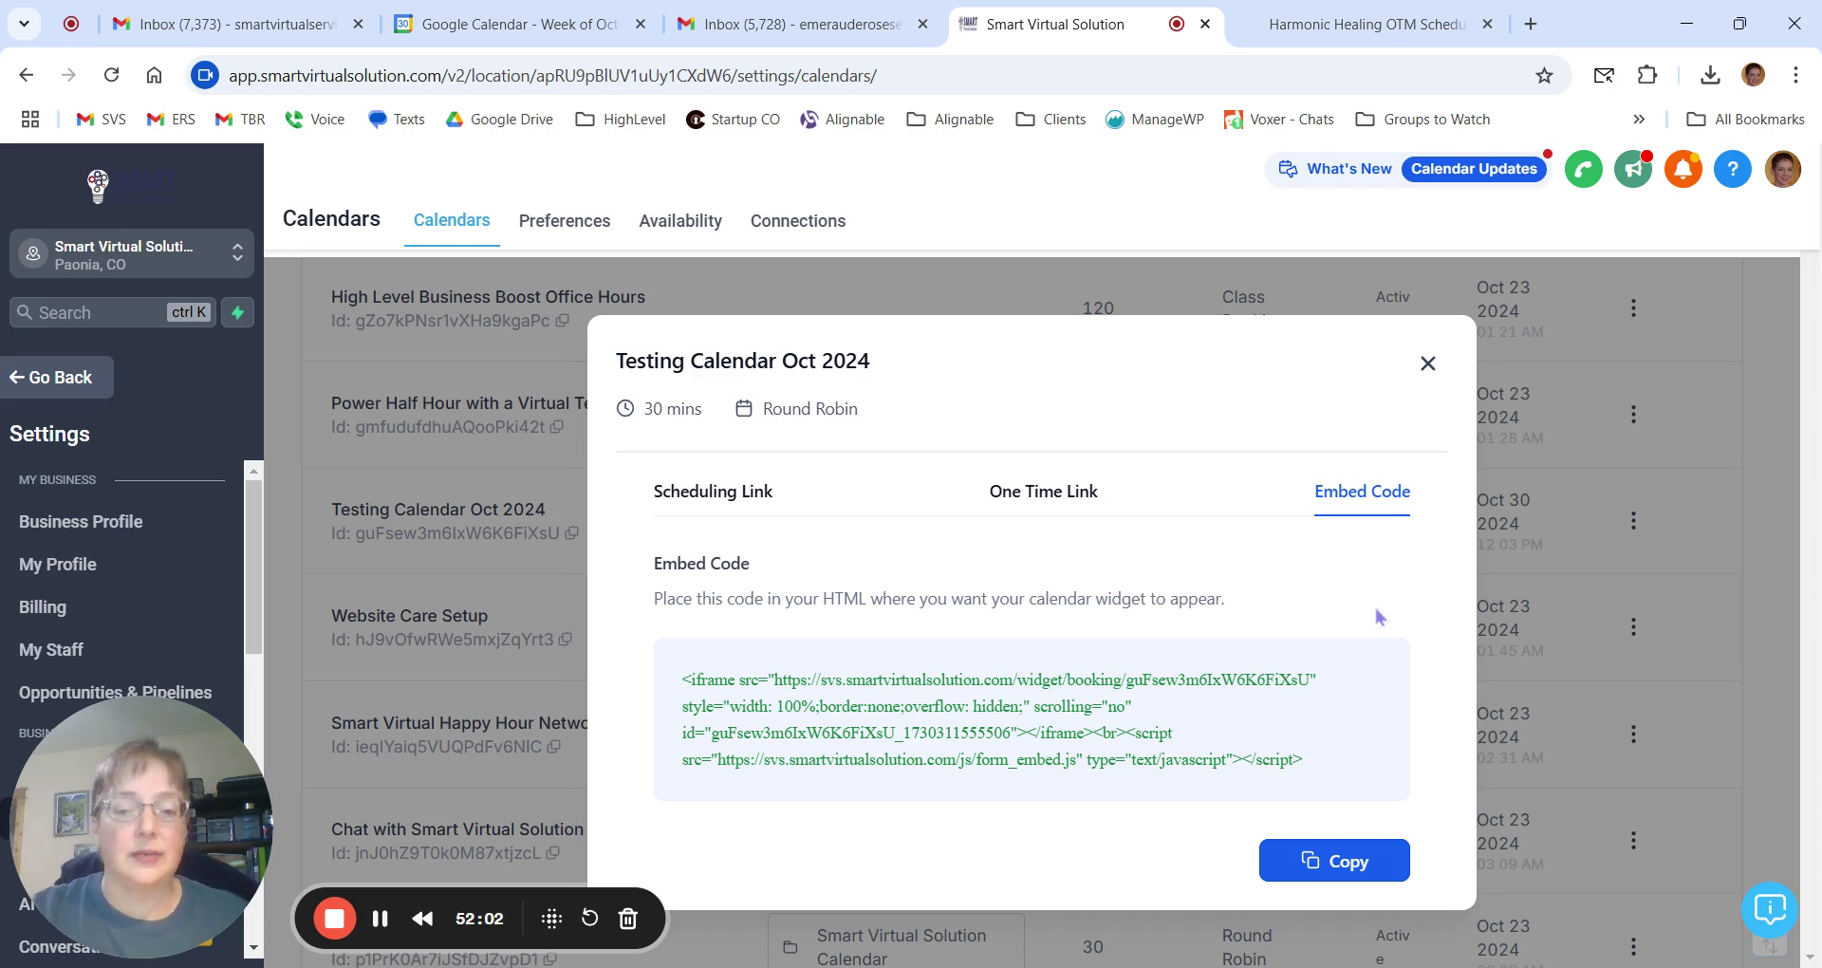
click(1429, 364)
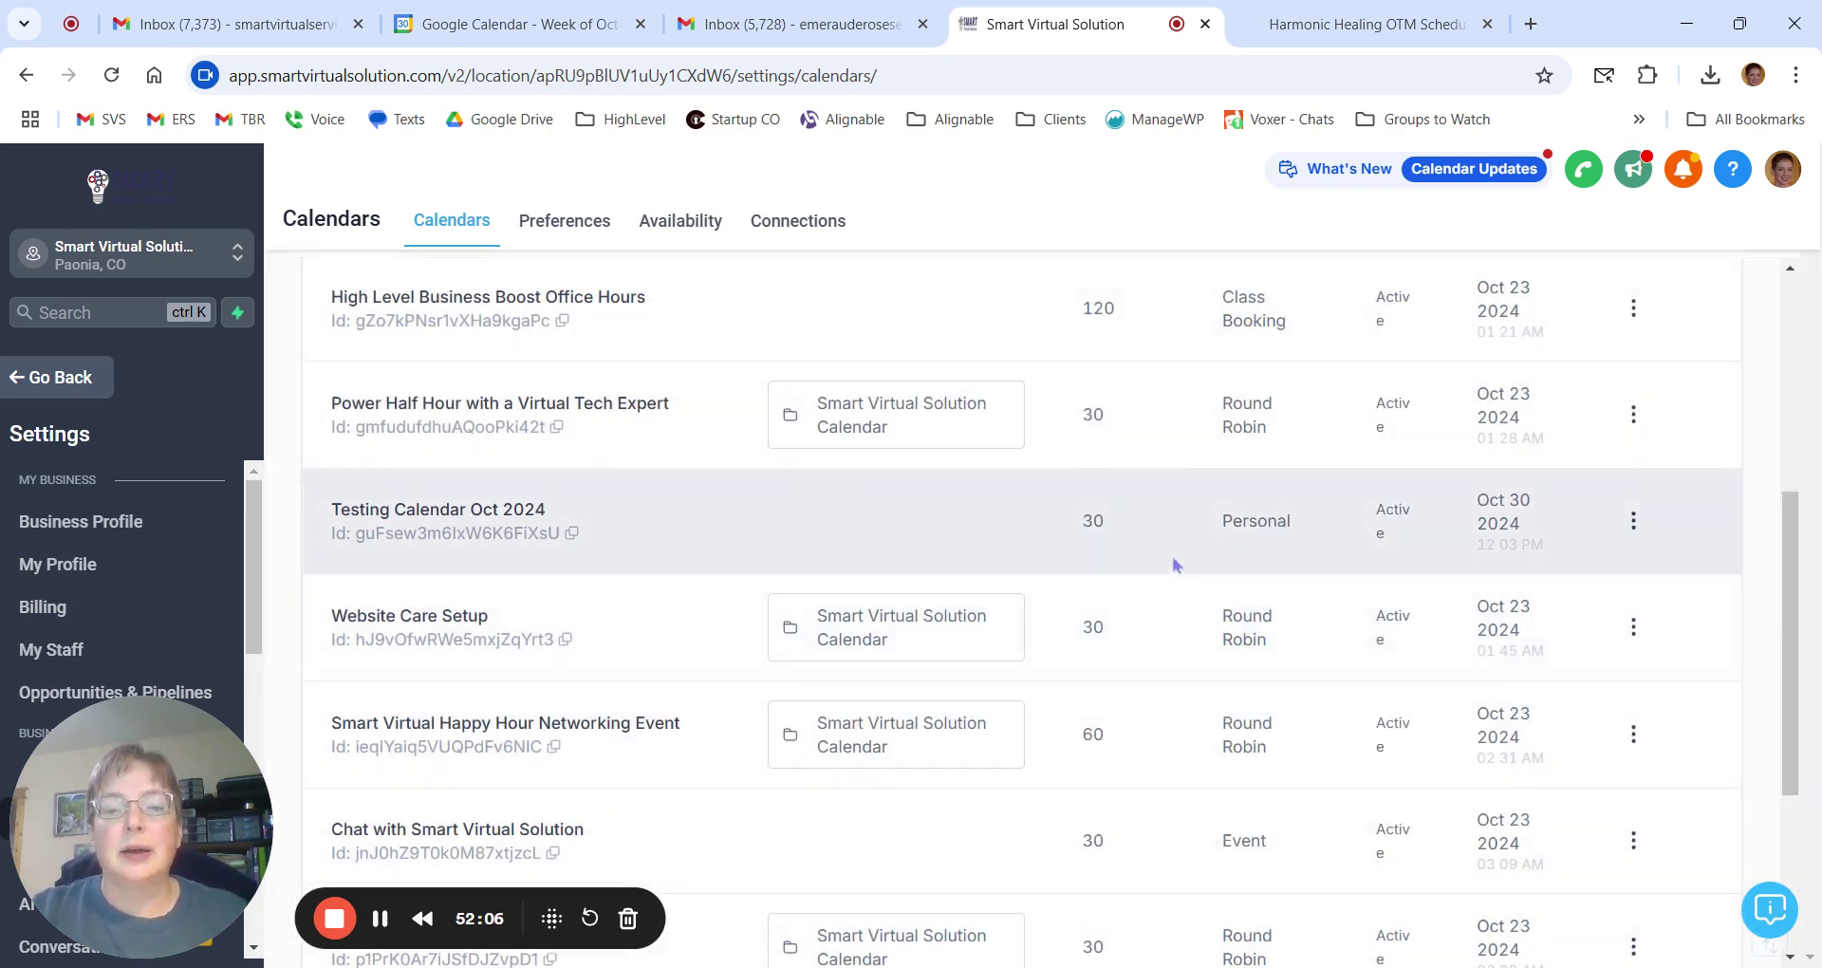
click(1634, 520)
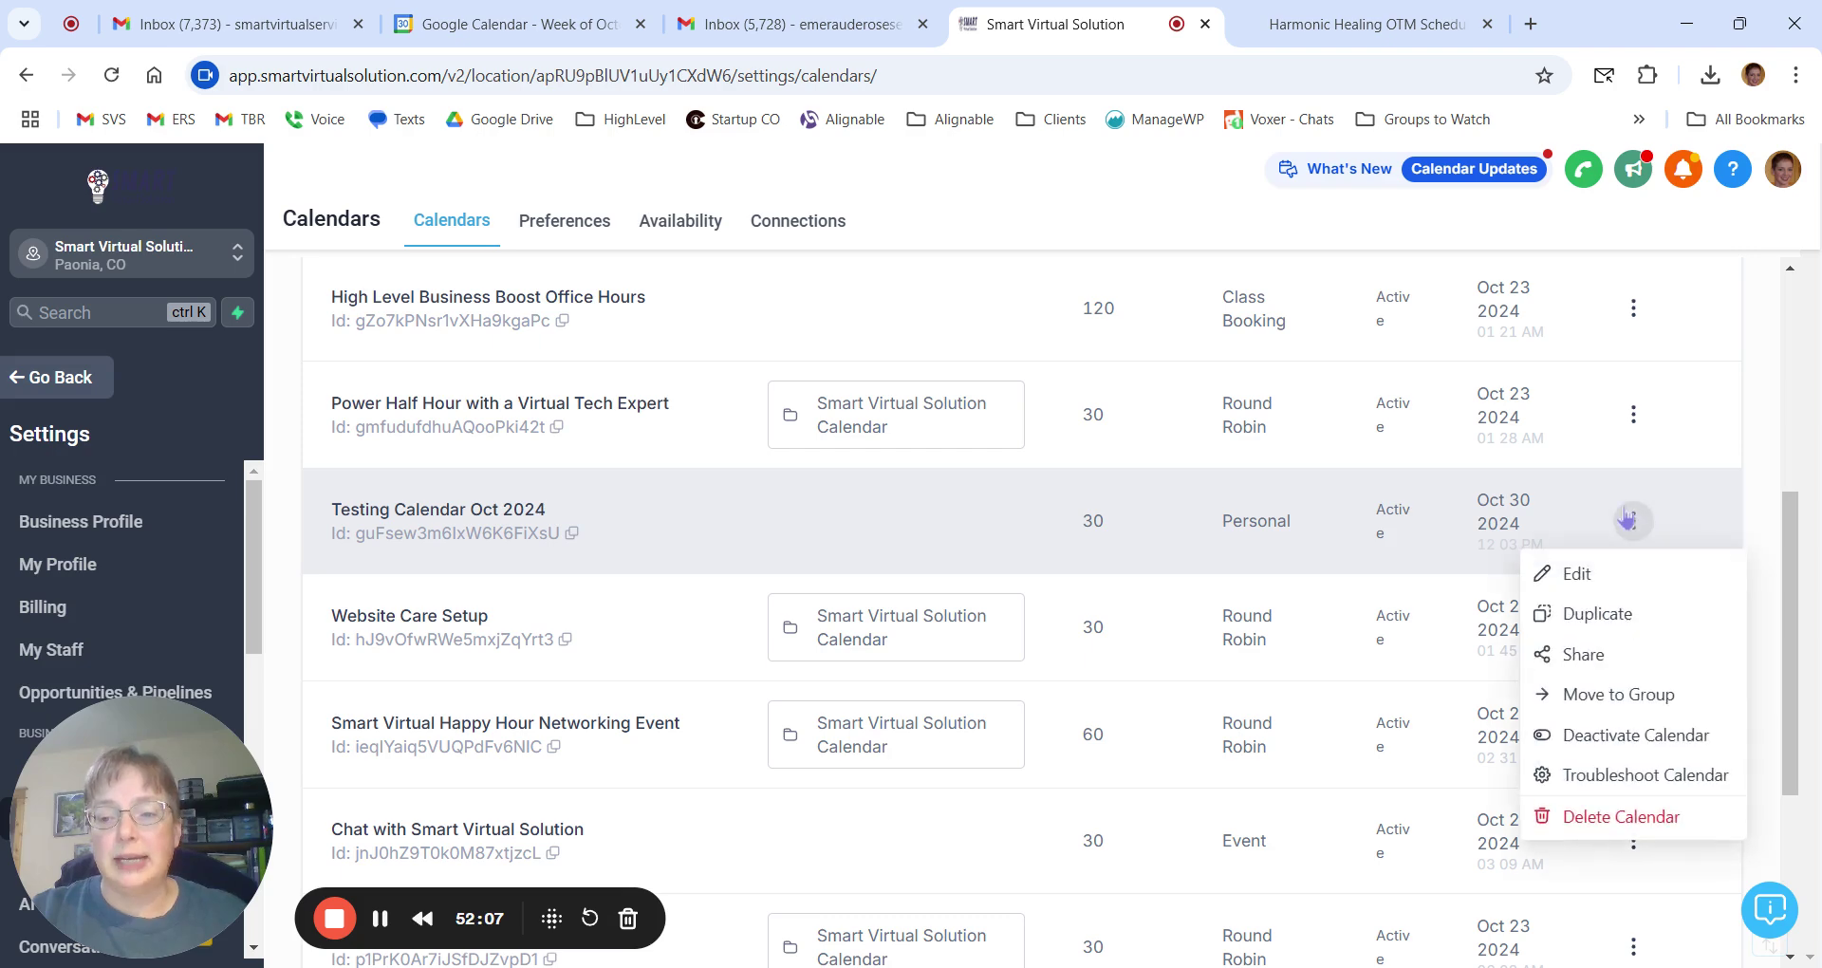
click(1583, 657)
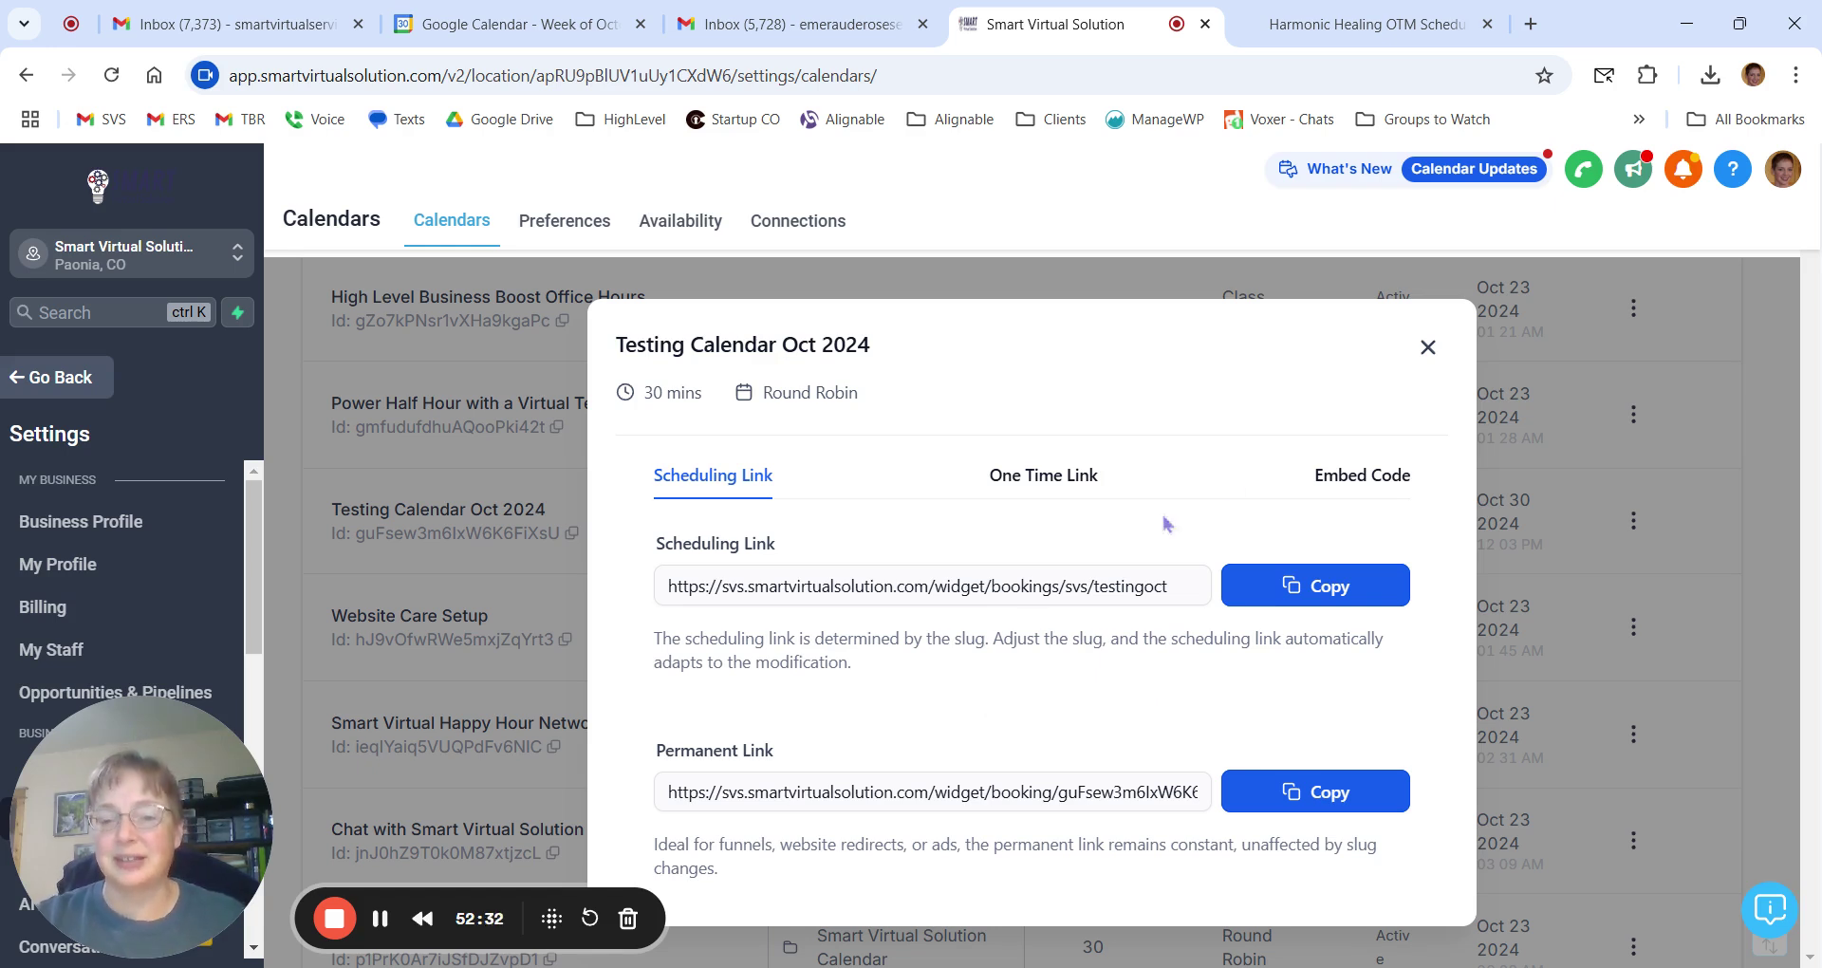
click(1429, 348)
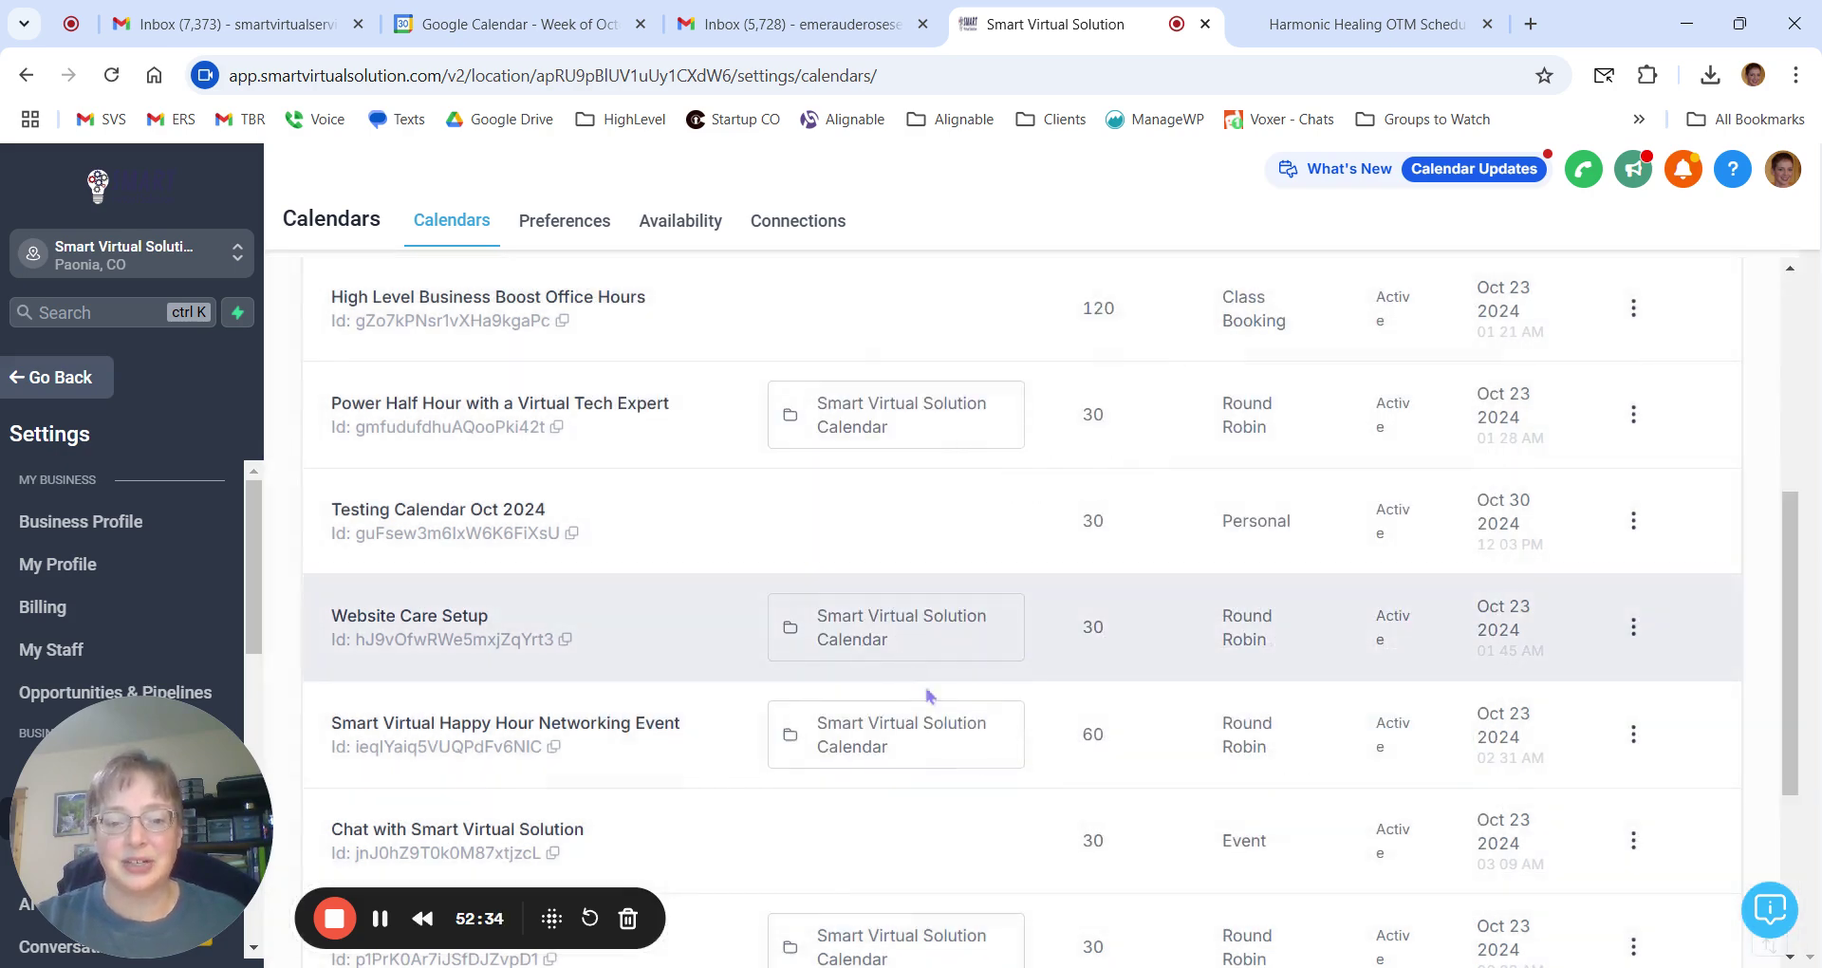